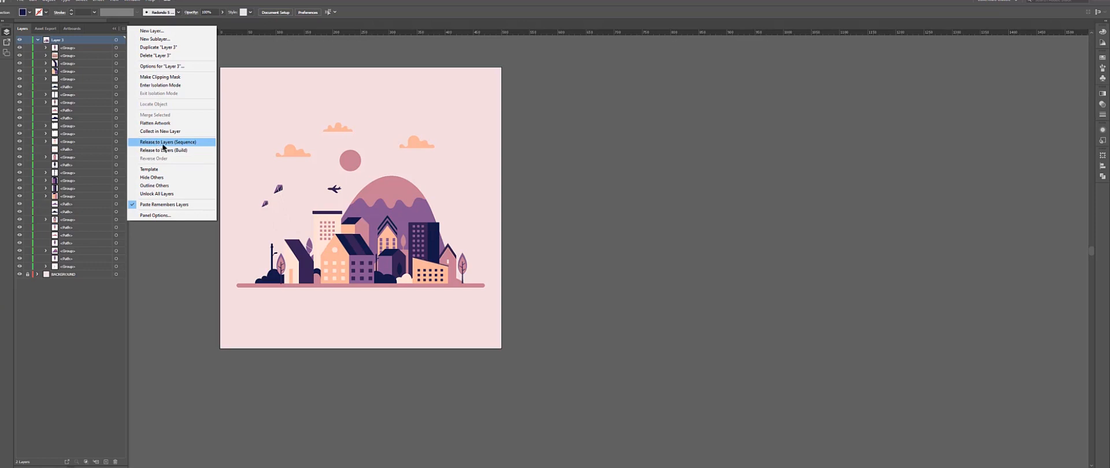
Release Layer 3's objects to separate layers in sequence and move them out to the top level.
left_click(176, 143)
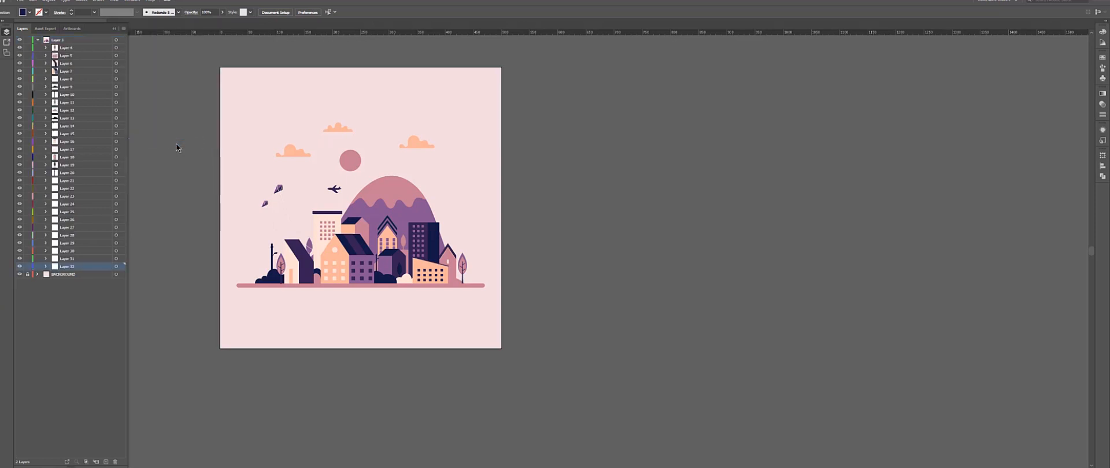
left_click(72, 48, "shift")
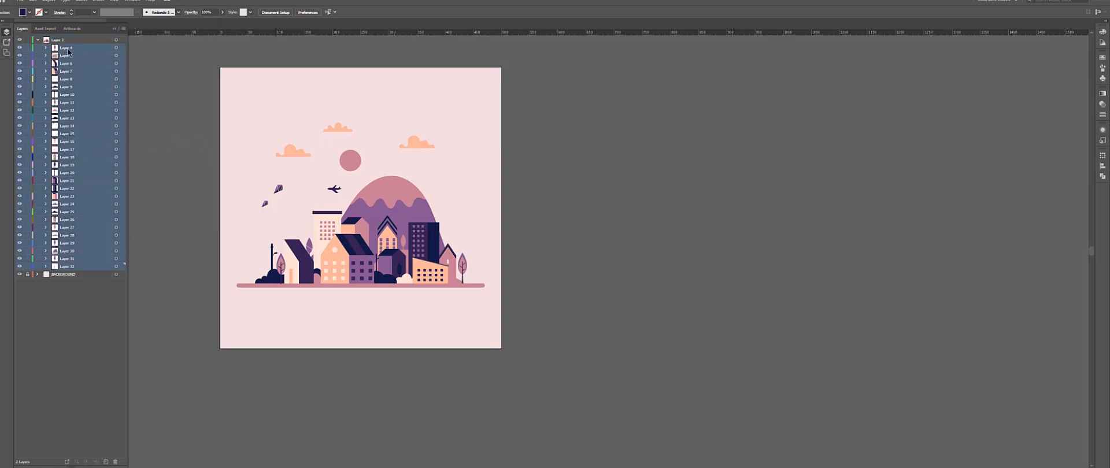
left_click_drag(72, 50, 67, 39)
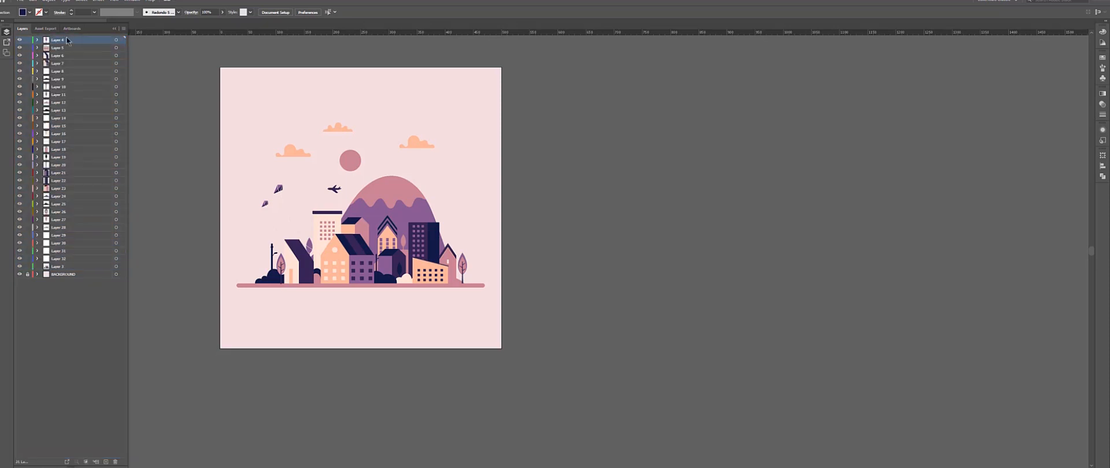
Select the sky group of clouds, sun and plane and release it to layers in sequence.
left_click(19, 40)
left_click(19, 40)
left_click(395, 188)
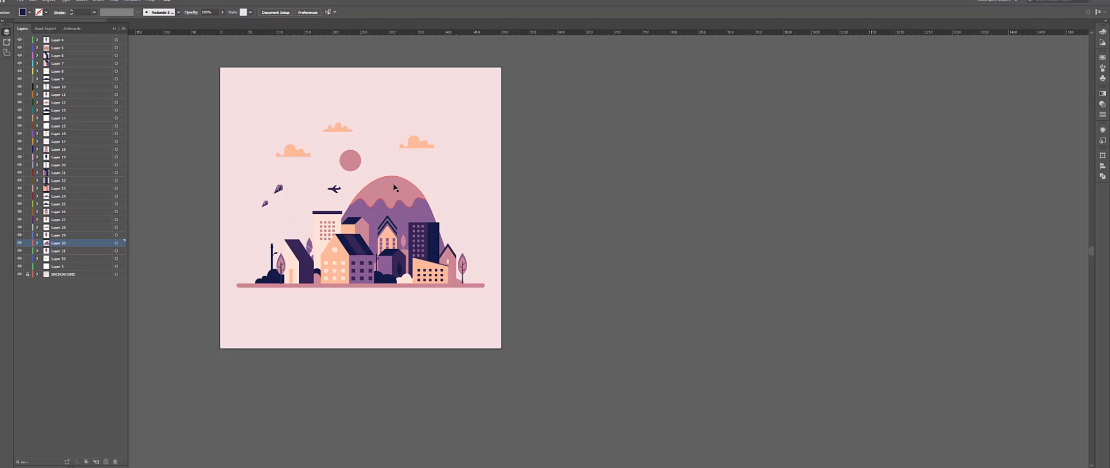
left_click(334, 131)
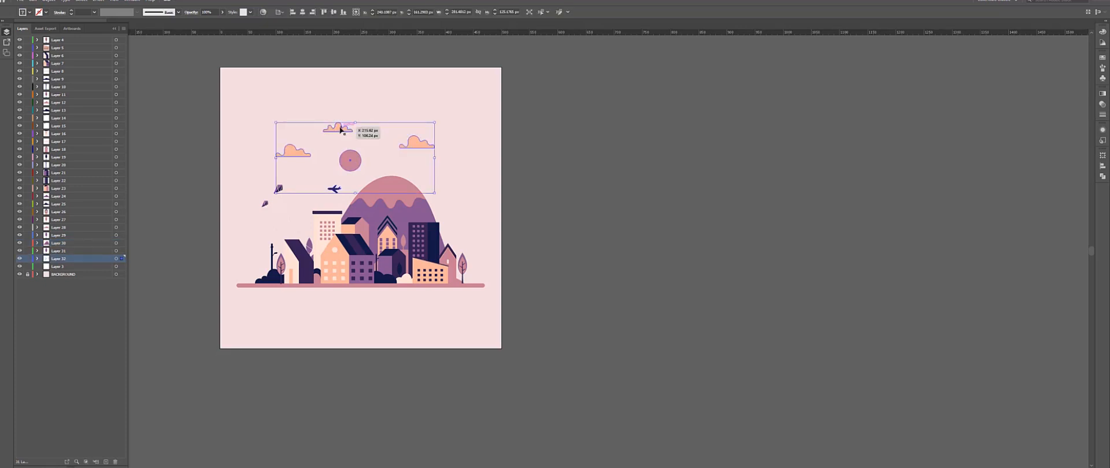
left_click(123, 28)
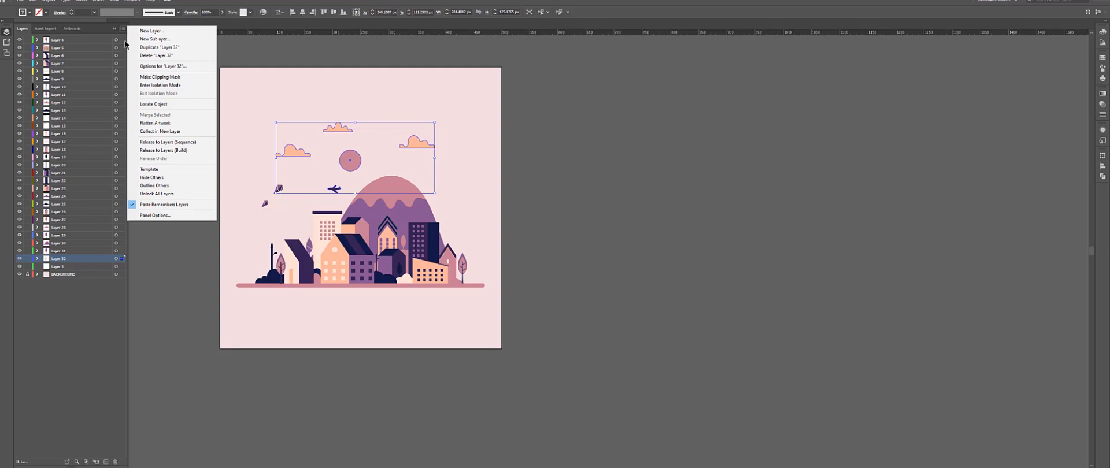
left_click(167, 141)
Expand the new sky layer and release its nested group to separate layers as well.
left_click(46, 267)
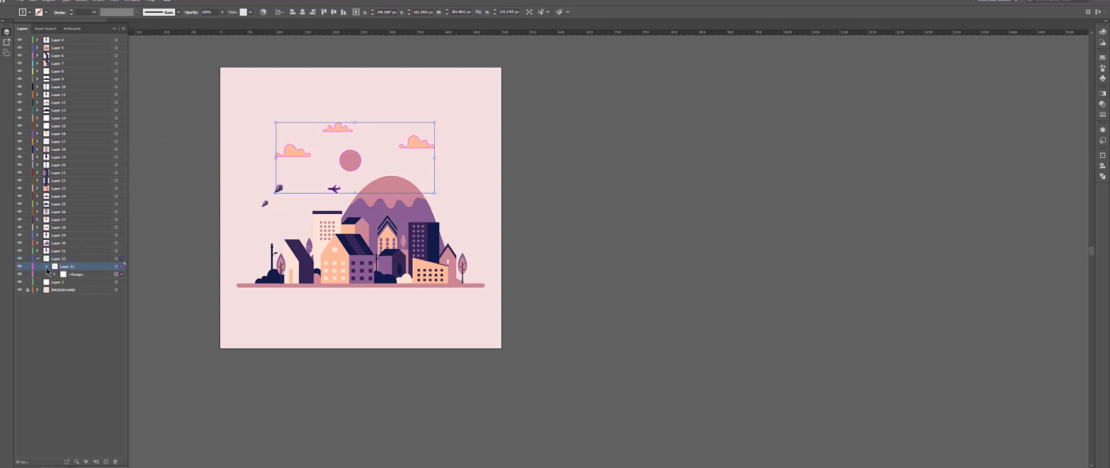
left_click(55, 275)
left_click(79, 275)
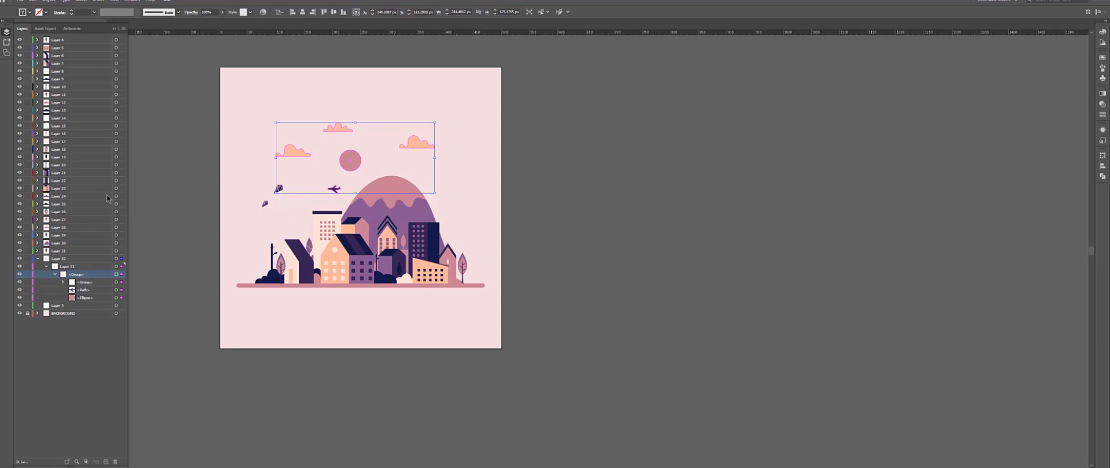
left_click(123, 28)
left_click(168, 142)
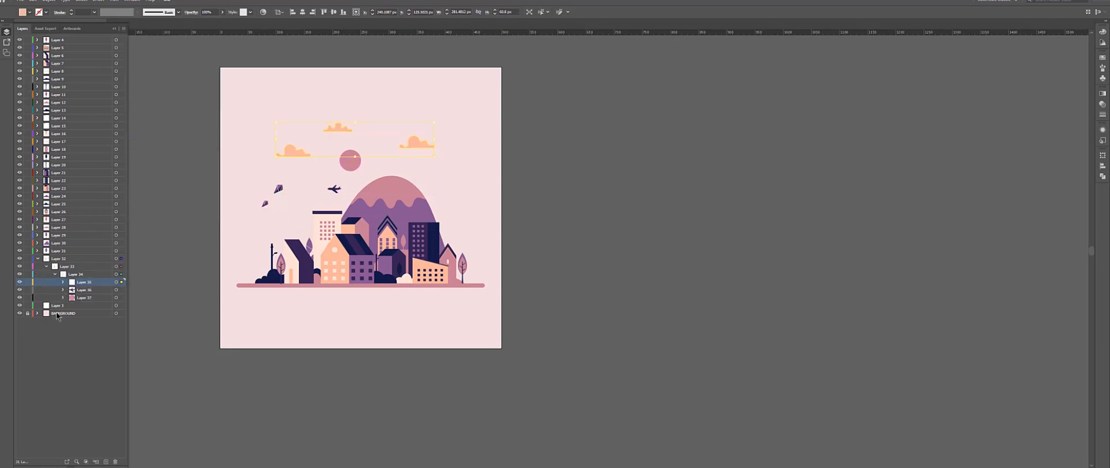
Move the three released sky layers out to the top level and deselect everything.
left_click(85, 290, "shift")
left_click(86, 298, "shift")
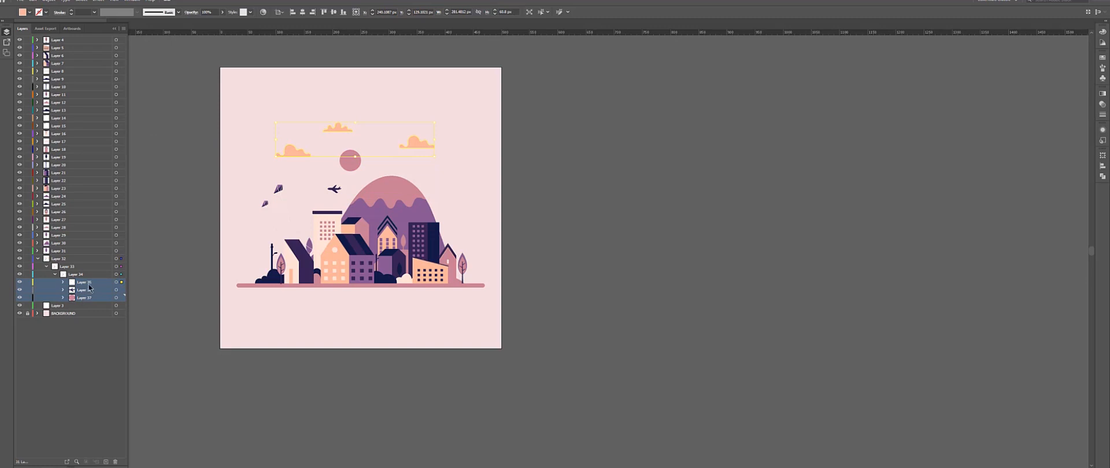
left_click_drag(90, 287, 76, 256)
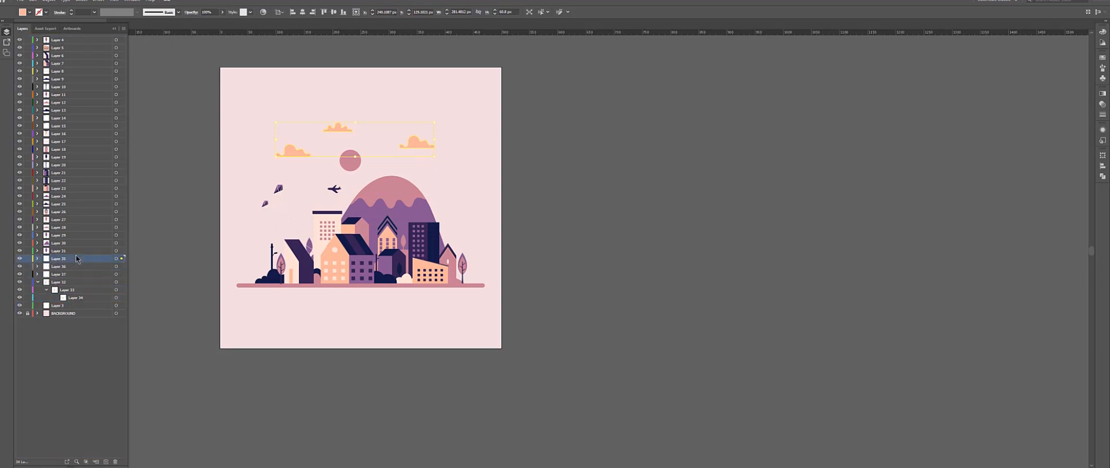
key("ctrl+shift+a")
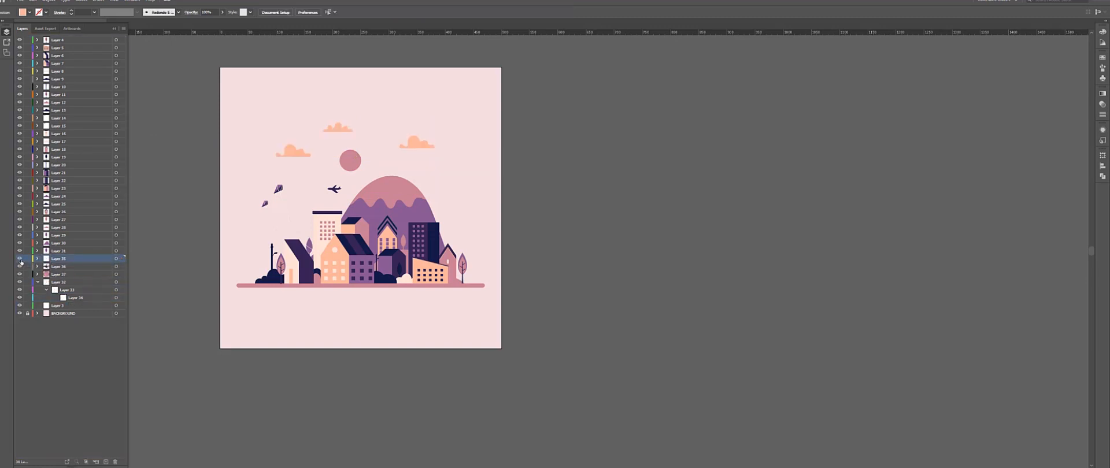
Expand Layer 38 and release the group inside it to separate layers.
left_click(20, 260)
left_click(20, 260)
left_click(37, 259)
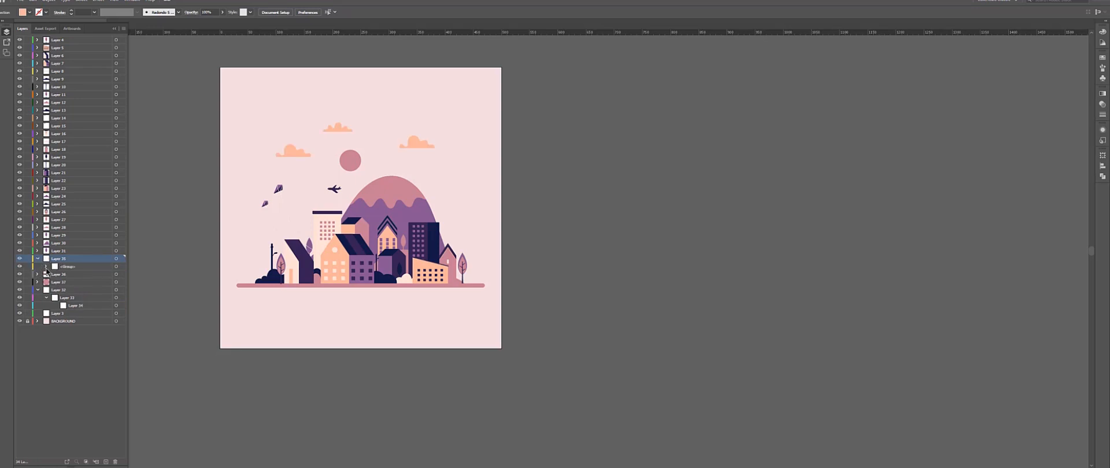
left_click(45, 267)
left_click(78, 267)
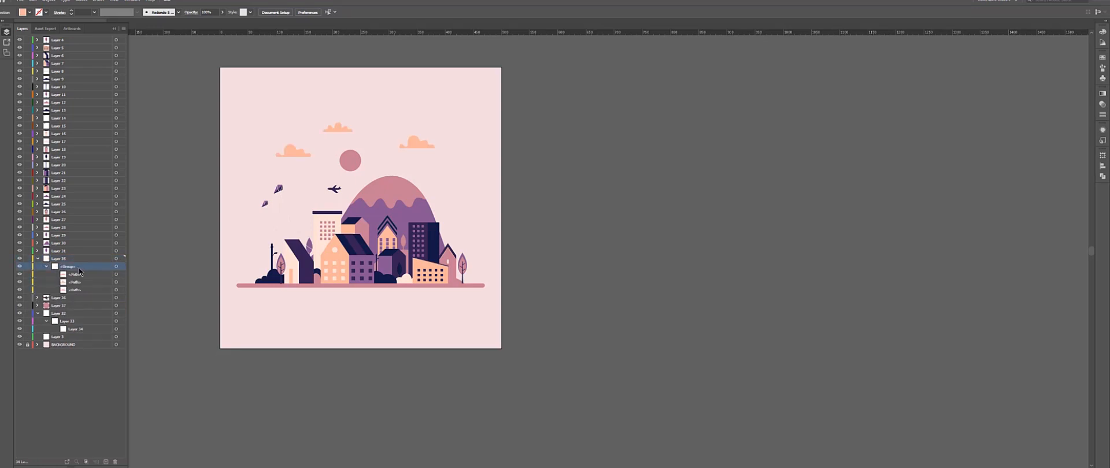
left_click(123, 29)
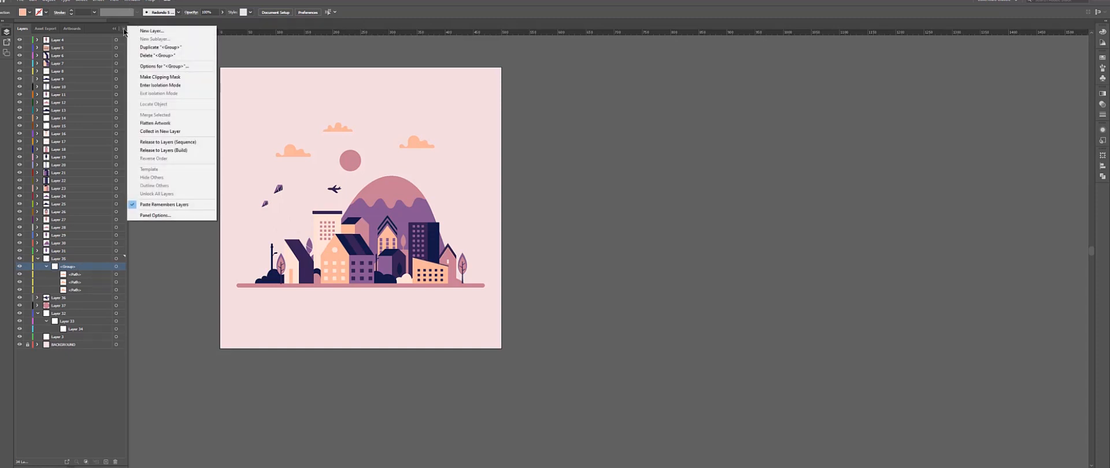
left_click(155, 150)
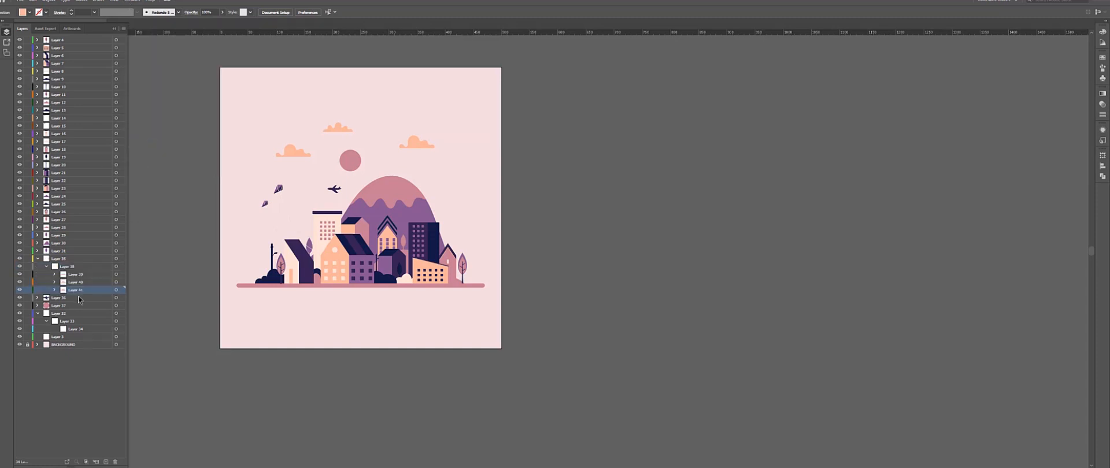
Move the three released layers to the top level and delete the two emptied parent layers.
left_click(80, 276, "shift")
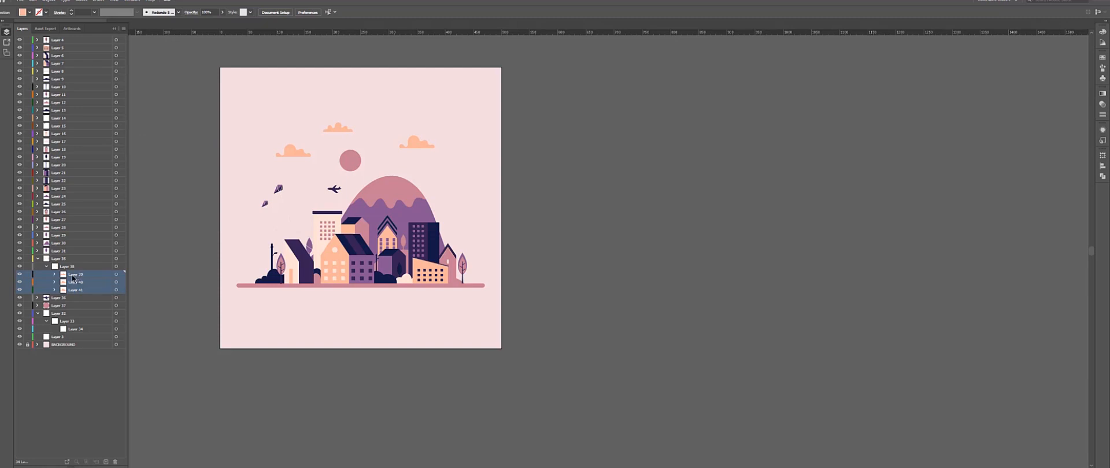
left_click_drag(72, 278, 69, 256)
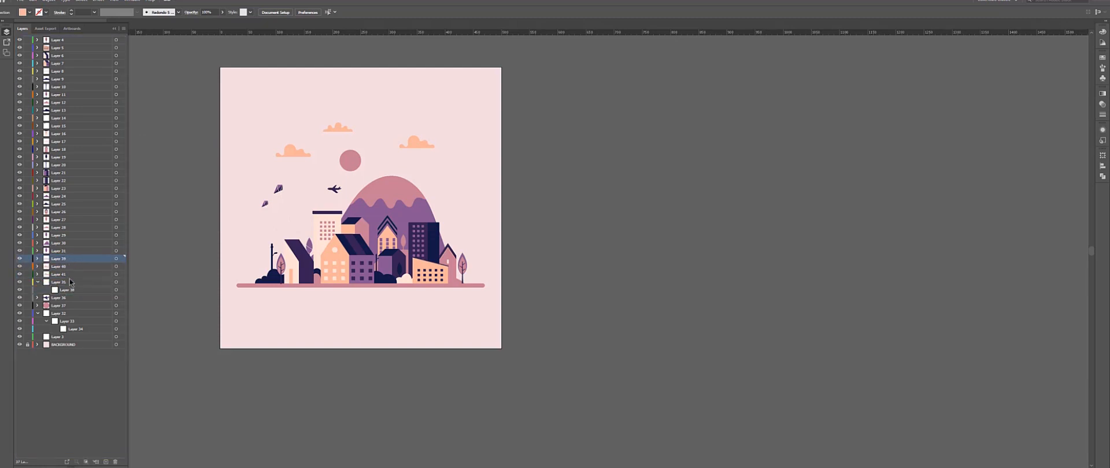
left_click(69, 282)
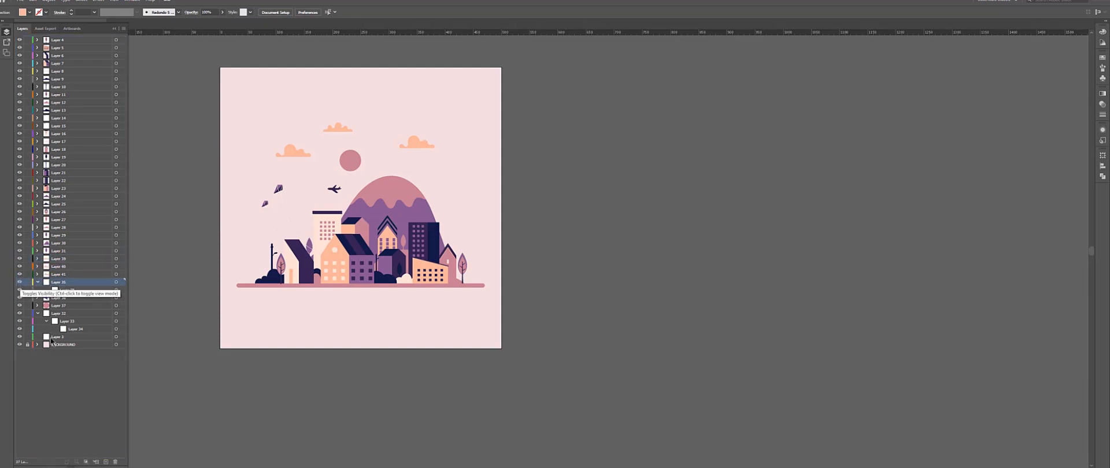
left_click(116, 462)
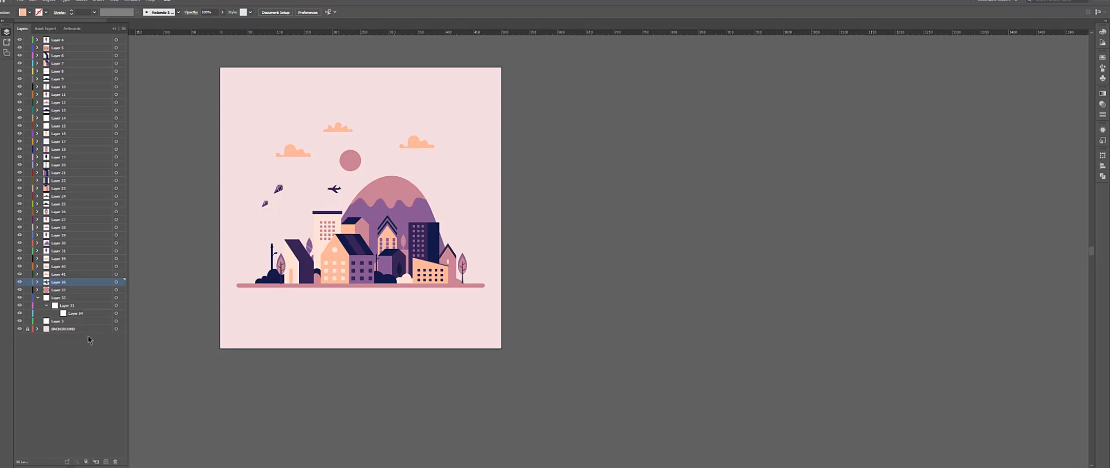
left_click(75, 298)
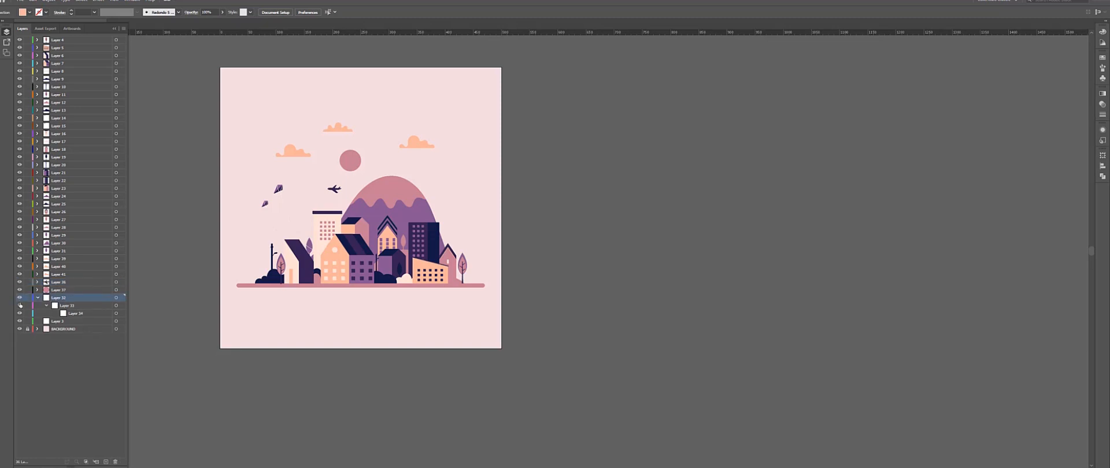
left_click(116, 462)
Toggle the visibility of the new sky layers one by one to identify what each contains.
left_click(57, 260)
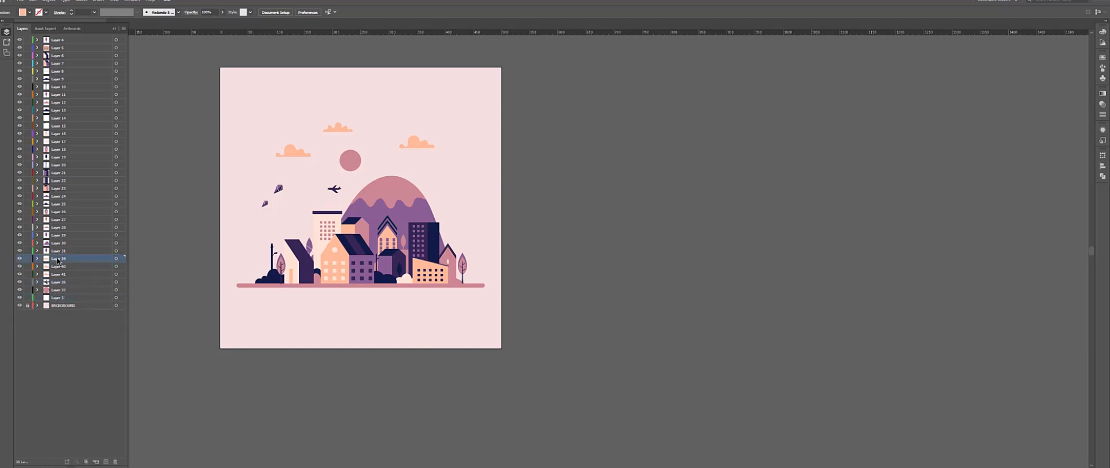
left_click(20, 267)
left_click(19, 267)
left_click(20, 274)
left_click(19, 275)
left_click(20, 290)
left_click(20, 290)
left_click(19, 282)
left_click(19, 282)
Rename the sky layers Cloud1, Cloud2 and Sun.
double_click(67, 260)
type("Cloud1")
key("Return")
double_click(76, 268)
type("Cloud2")
key("Return")
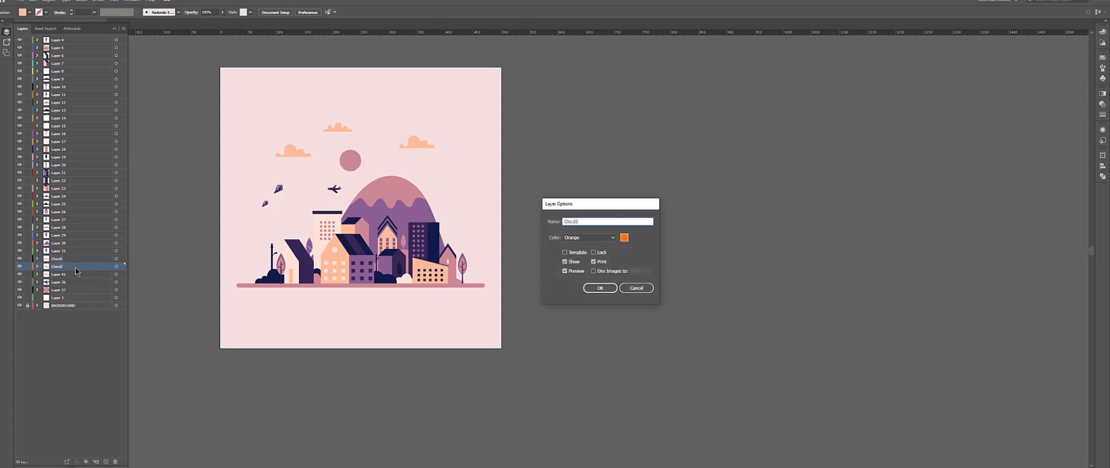
double_click(58, 290)
type("Sun")
key("Return")
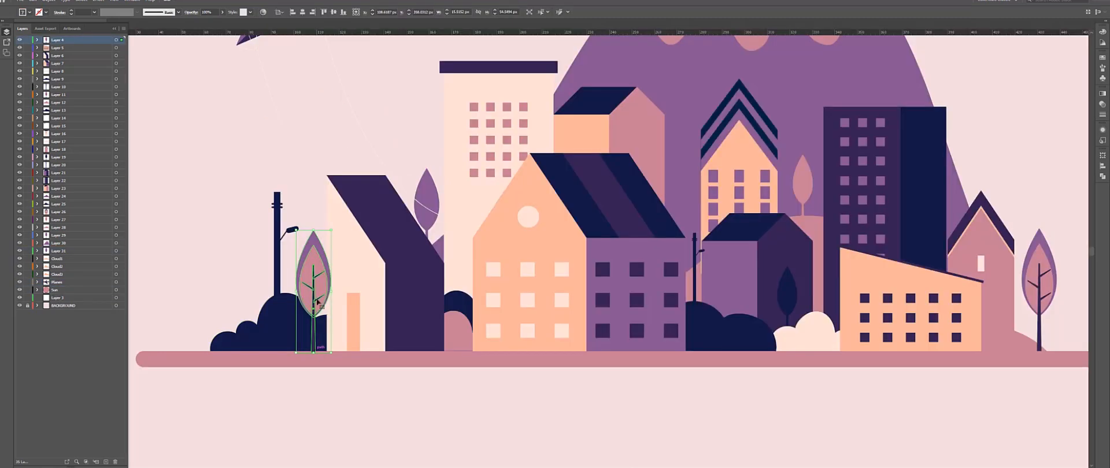
Release the tree group in Layer 9 to separate layers and move them to the top level.
left_click(37, 40)
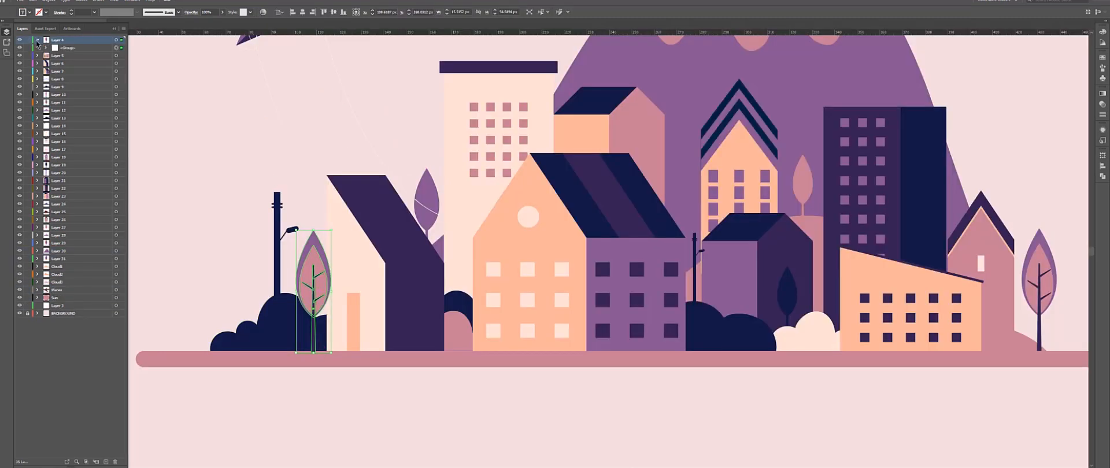
left_click(46, 47)
left_click(63, 48)
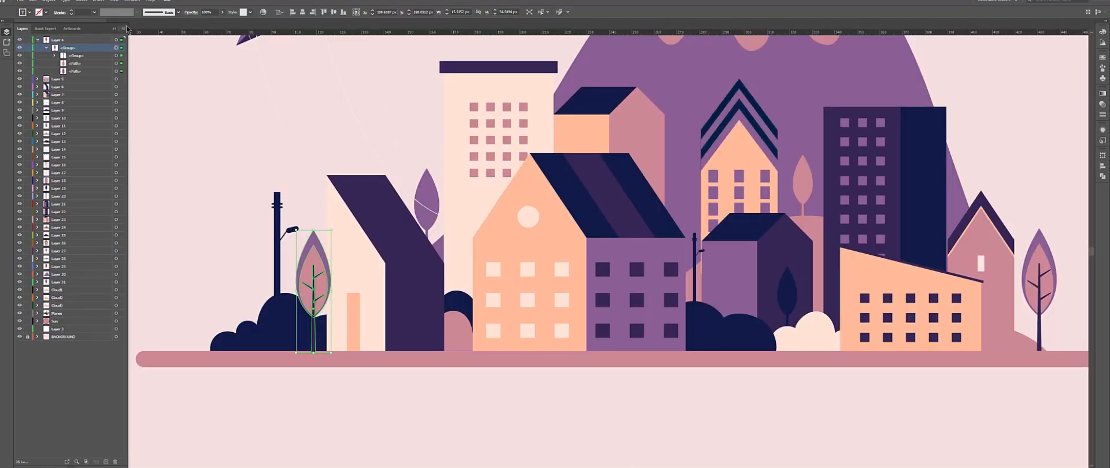
left_click(123, 29)
left_click(180, 145)
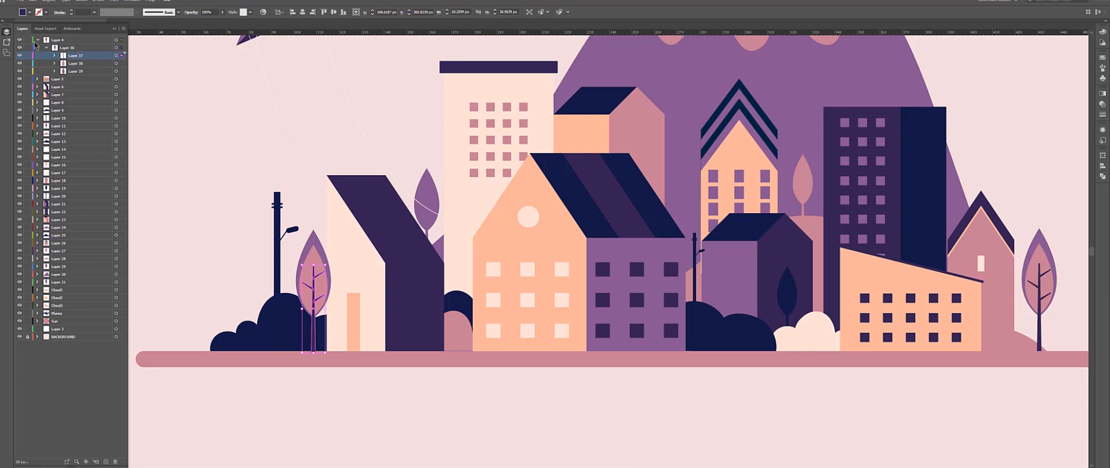
left_click(75, 71, "shift")
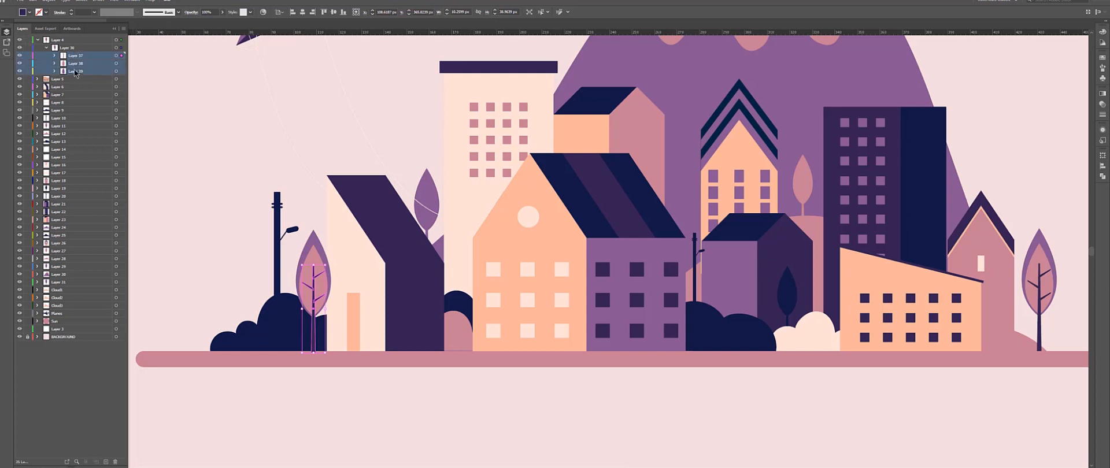
left_click_drag(72, 59, 63, 38)
Rename each of the three tree layers Tree and delete the emptied Layer 9.
double_click(61, 41)
type("Tr")
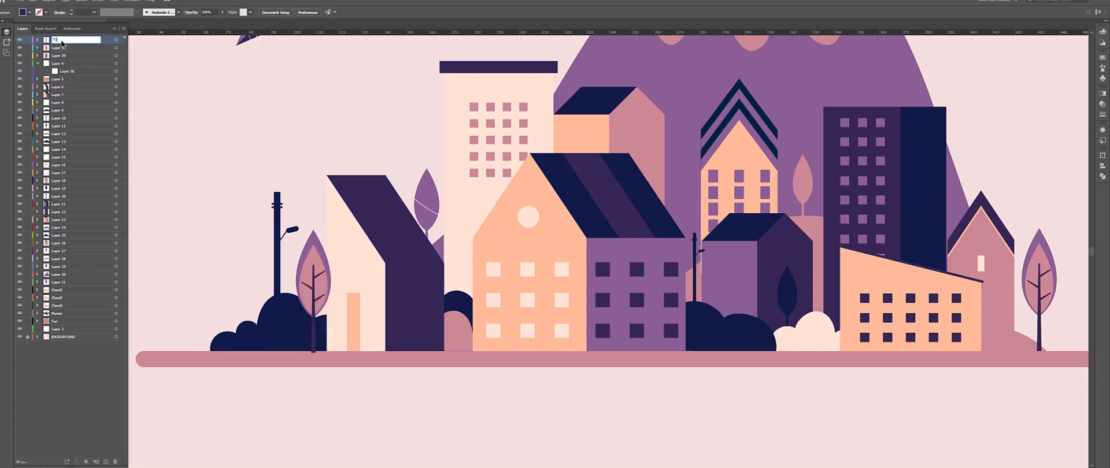
type("ee")
double_click(62, 48)
type("Tree")
double_click(65, 56)
type("Tree")
left_click(63, 64)
left_click(115, 462)
Select the leftmost house and release its nested group to separate layers in sequence.
left_click(385, 239)
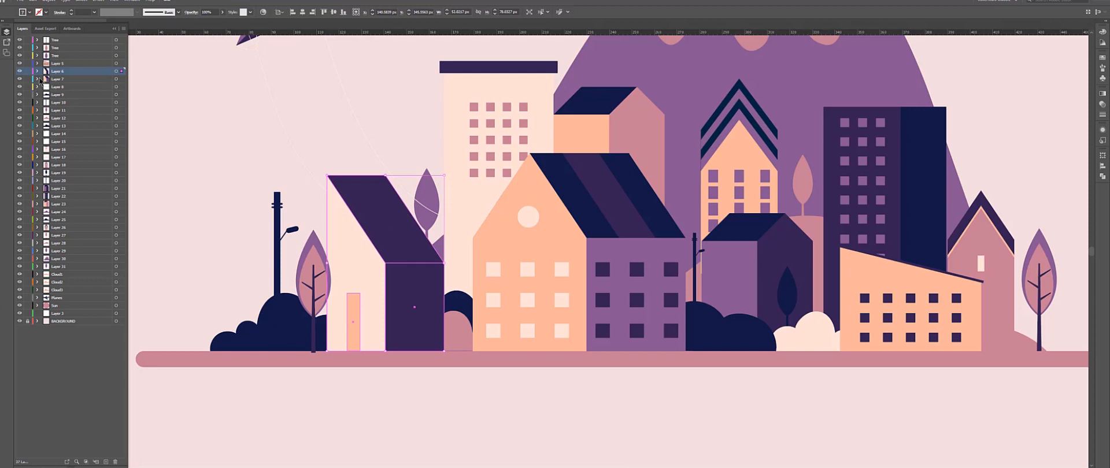
left_click(37, 71)
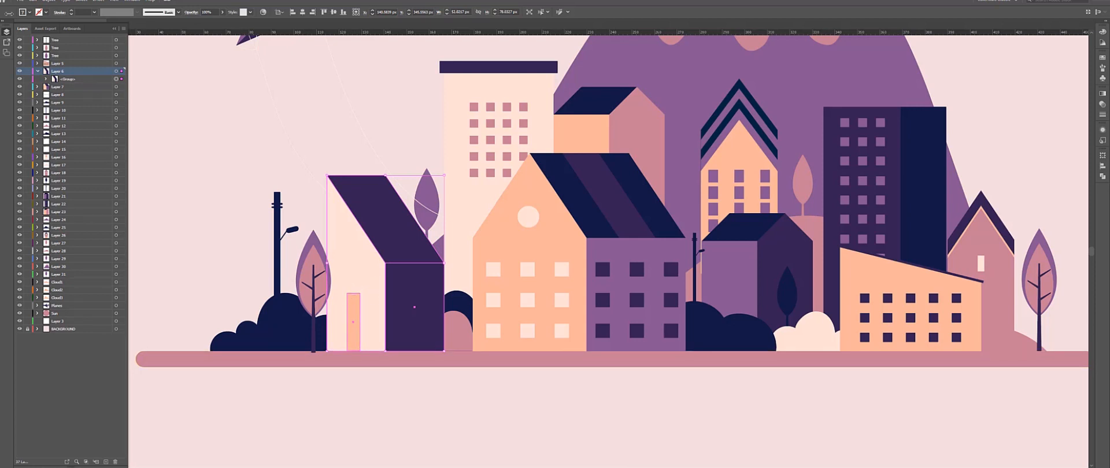
left_click(46, 79)
left_click(72, 79)
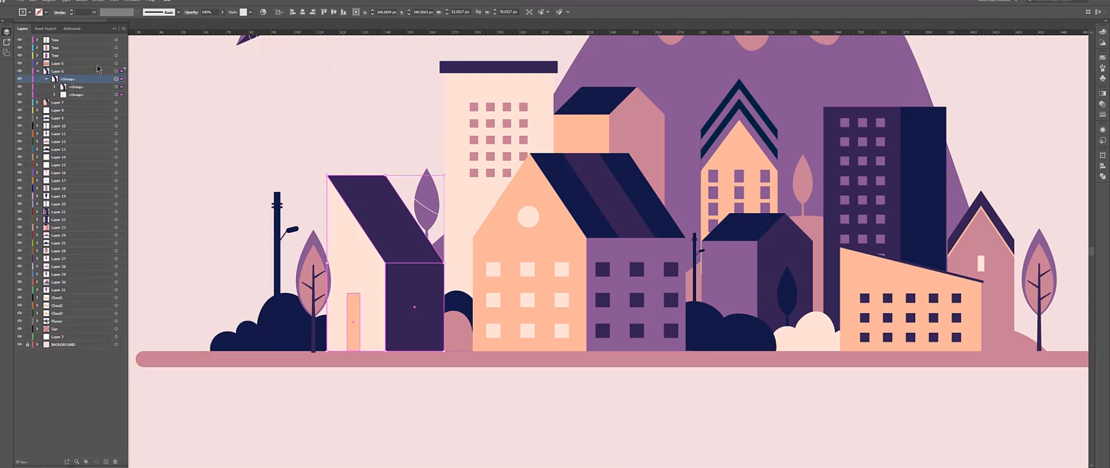
left_click(54, 86)
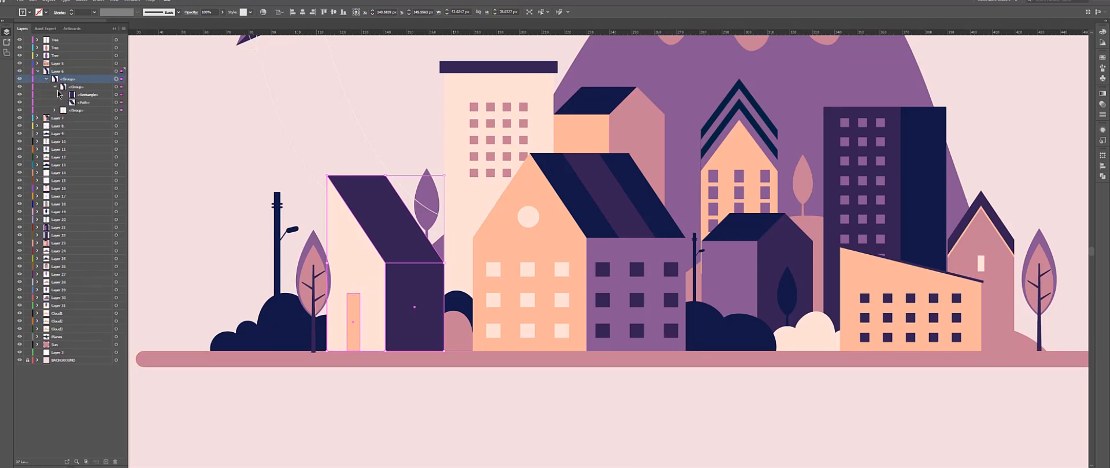
left_click(92, 88)
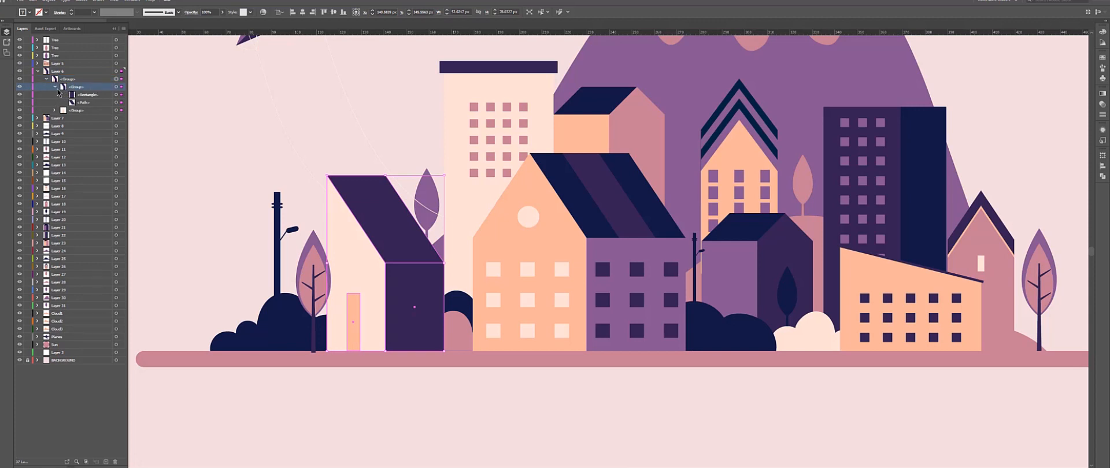
left_click(19, 86)
left_click(123, 28)
left_click(185, 143)
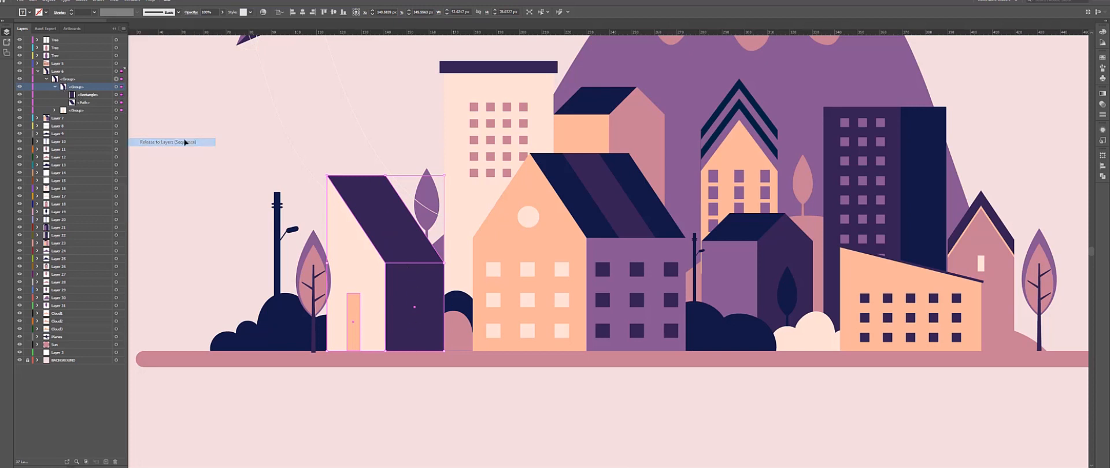
Release the house's remaining group to layers, move the new layers to the top level and delete the emptied parent layer.
left_click_drag(61, 71, 60, 67)
left_click(420, 254)
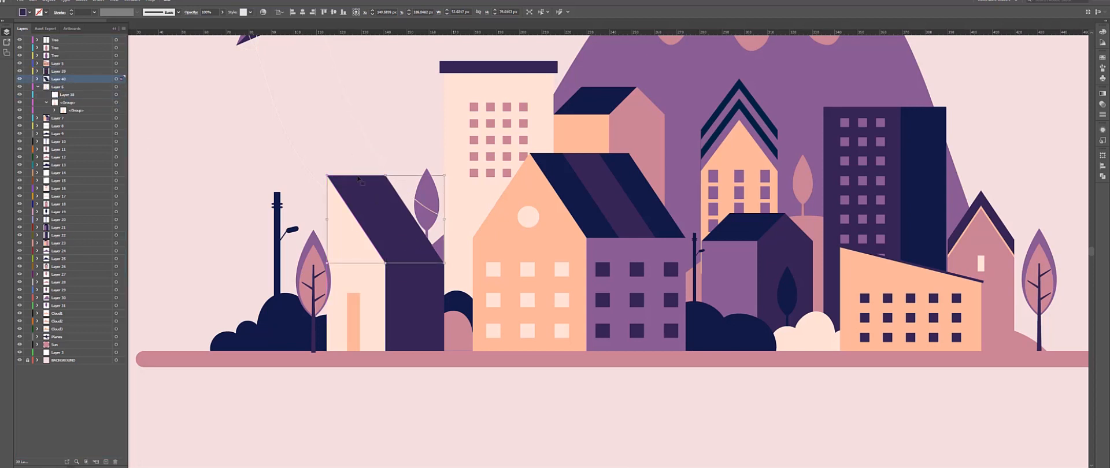
left_click(55, 110)
left_click(123, 28)
left_click(167, 142)
left_click_drag(60, 117, 60, 84)
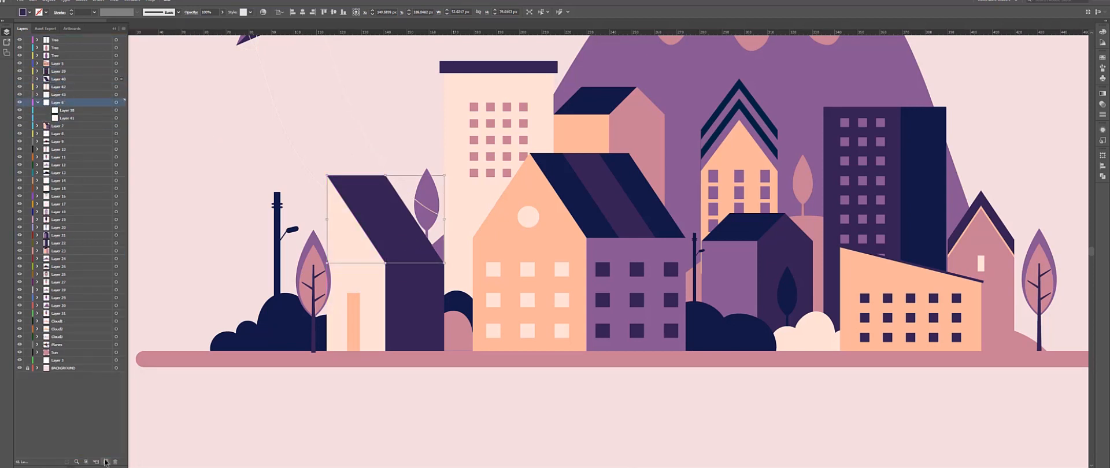
left_click(115, 462)
Rename the released house layers as House1.
left_click_drag(600, 251, 431, 251)
left_click(430, 250)
double_click(62, 72)
type("House3")
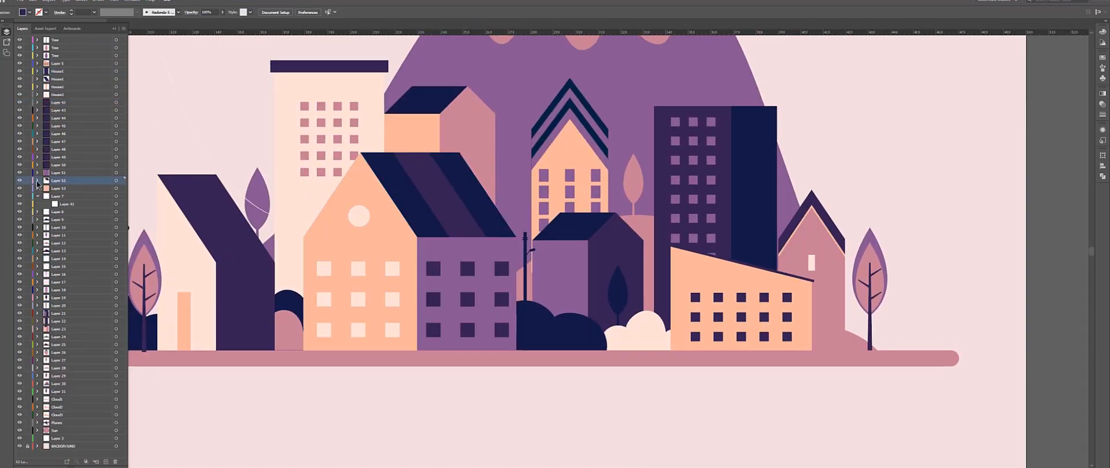
Release the next building's group to separate layers in sequence.
left_click(78, 193)
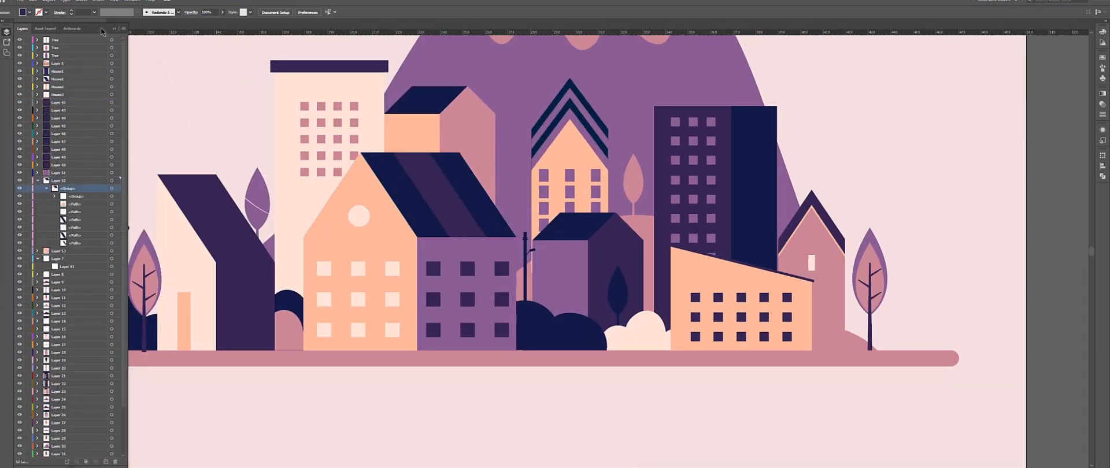
left_click(124, 29)
left_click(191, 142)
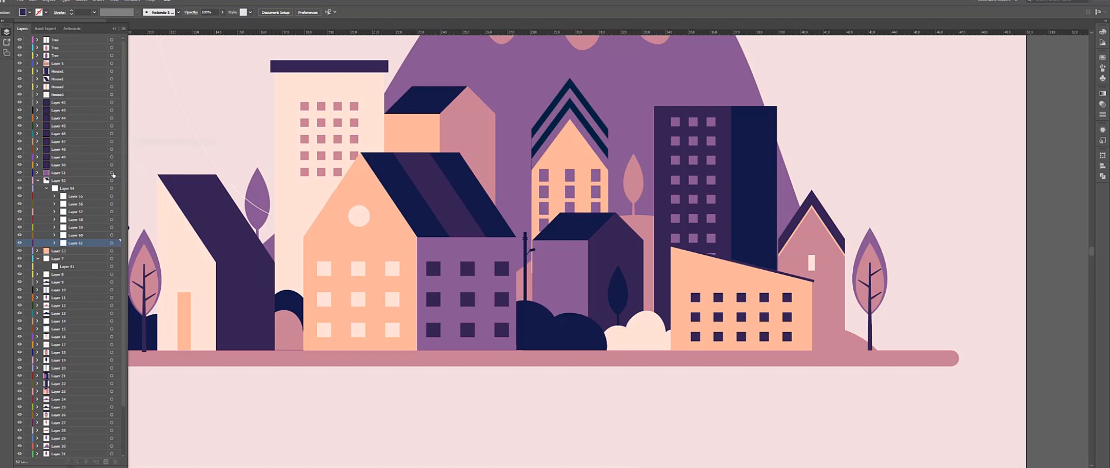
left_click(75, 196, "shift")
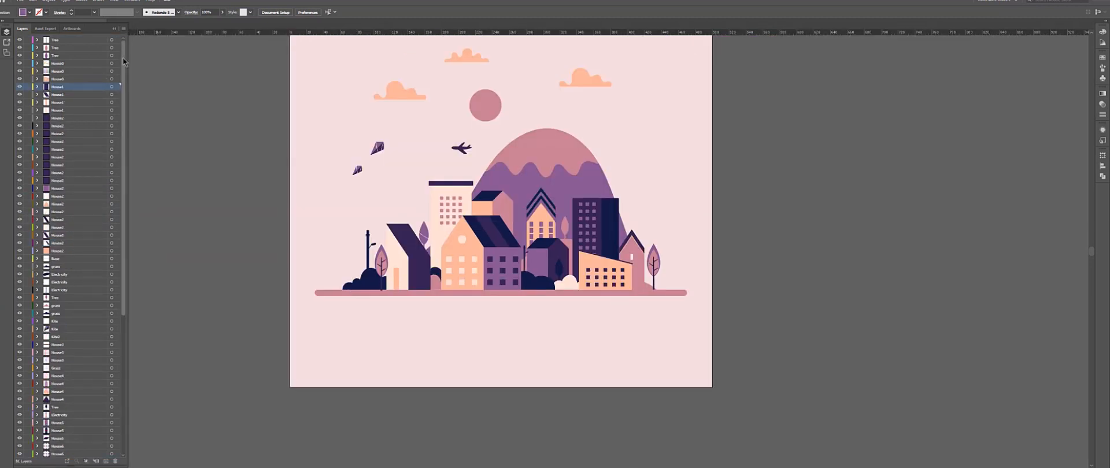
Select layers and artwork pieces to check that each element sits on its own named layer.
left_click(60, 41)
left_click(60, 48)
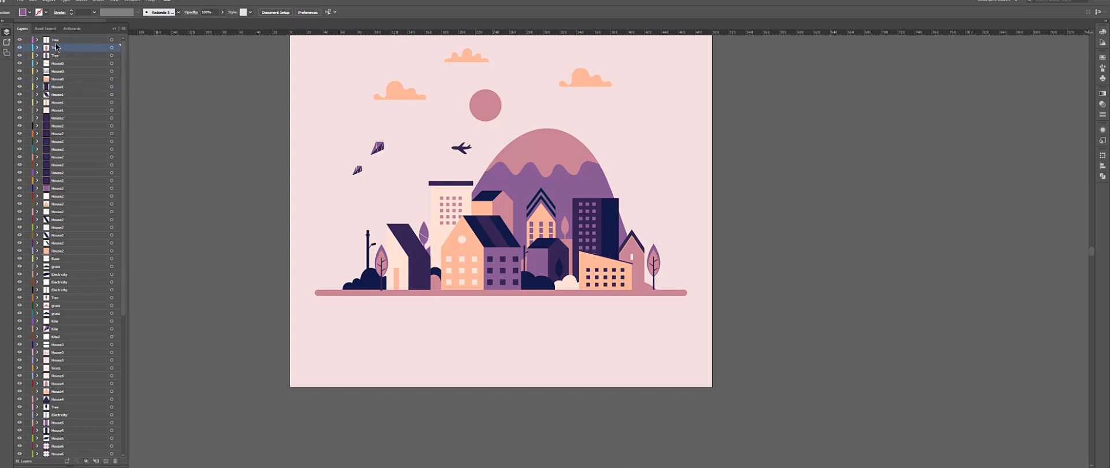
left_click(20, 41)
left_click(21, 42)
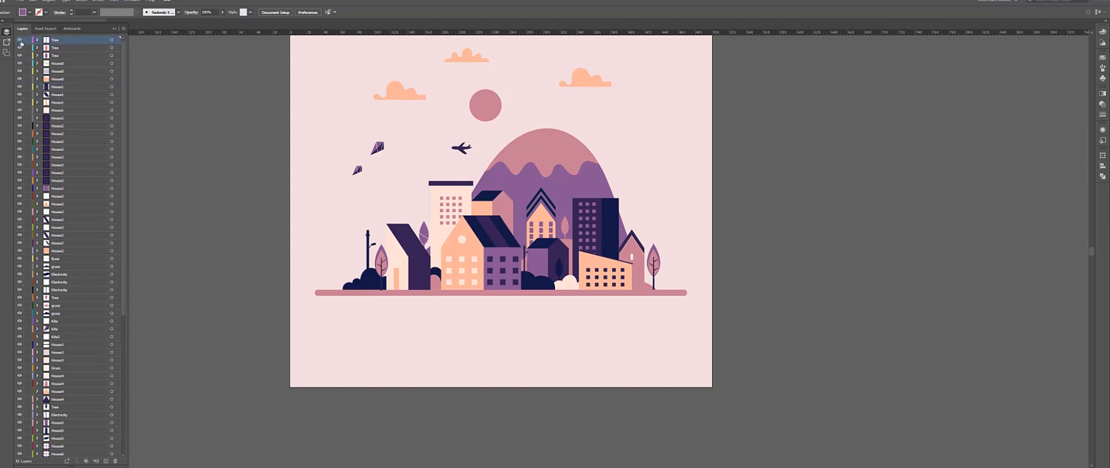
left_click(56, 56)
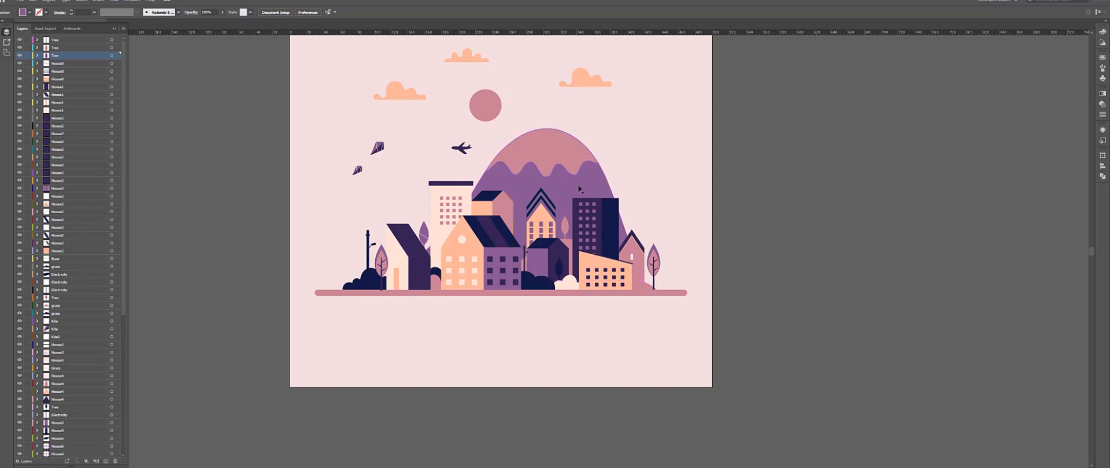
left_click(558, 157)
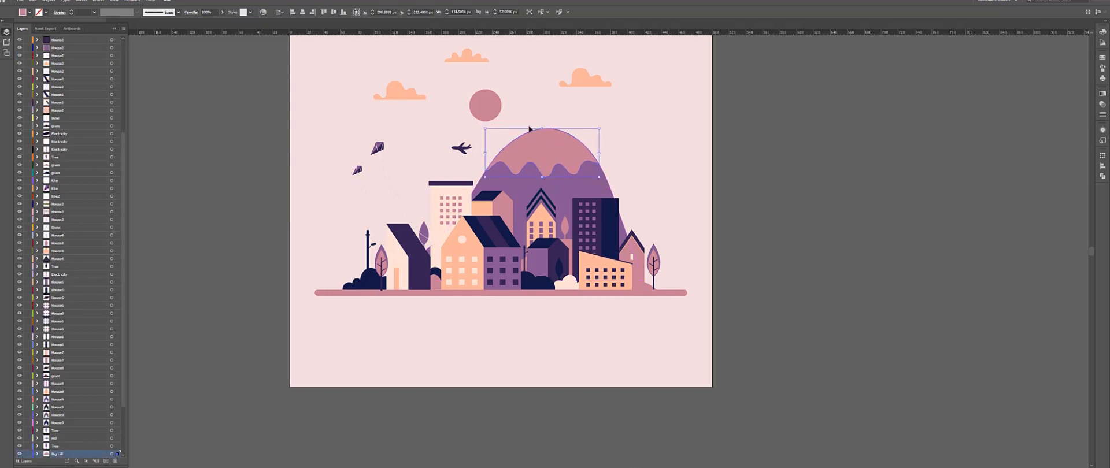
left_click(588, 186)
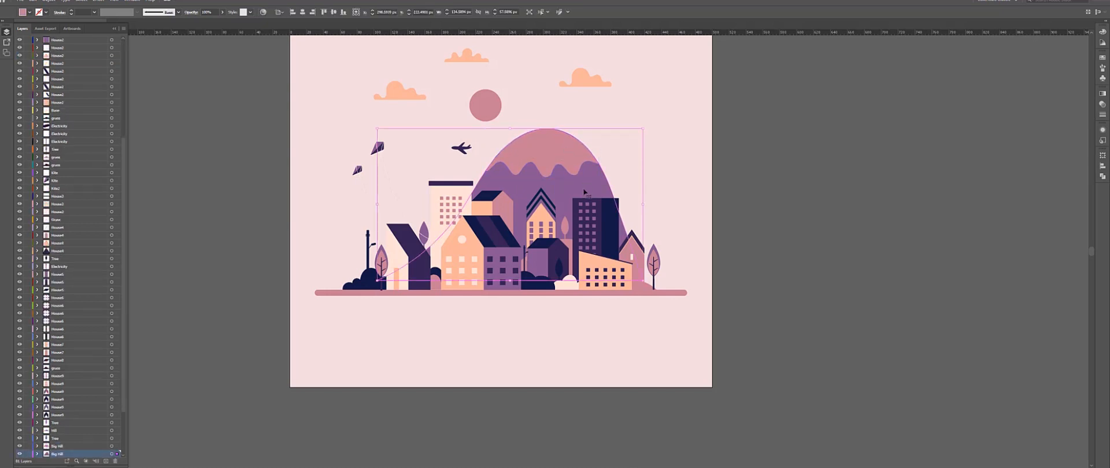
scroll(87, 362, "down", 3)
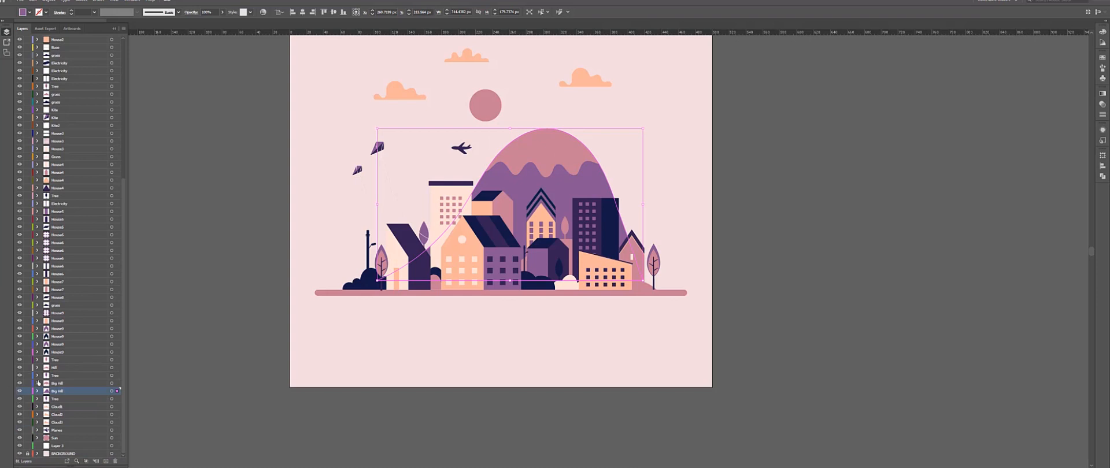
left_click(488, 233)
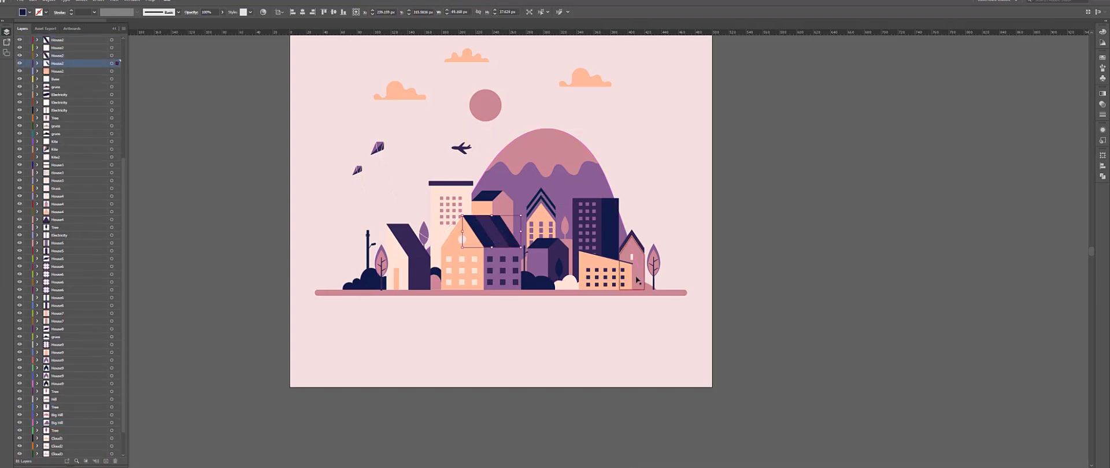
left_click(590, 263)
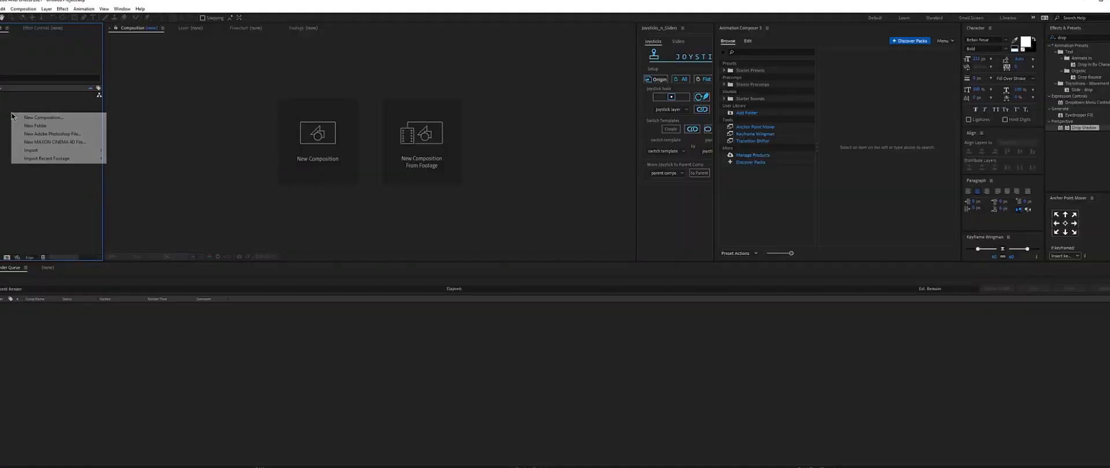
Switch to After Effects and import Scene.ai as Composition – Retain Layer Sizes.
right_click(11, 116)
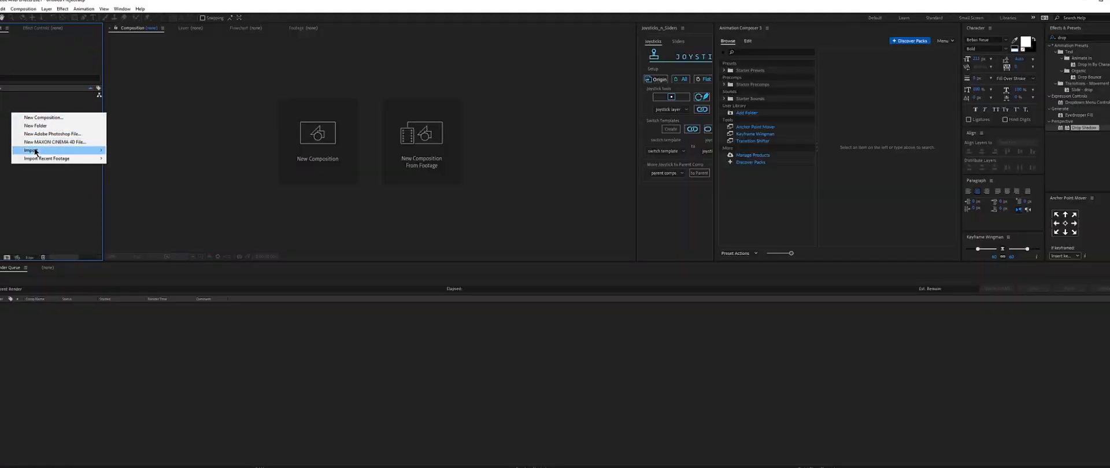
mouse_move(35, 150)
left_click(121, 150)
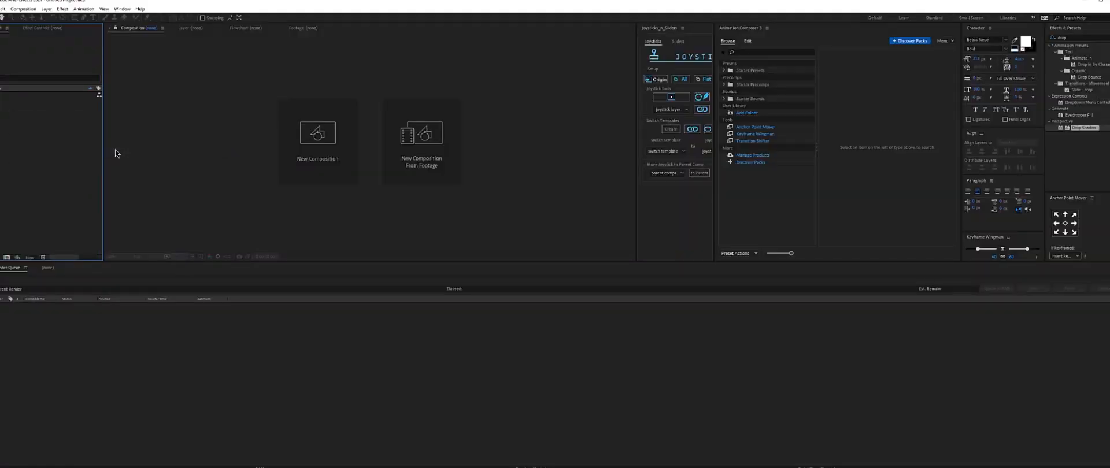
left_click(284, 93)
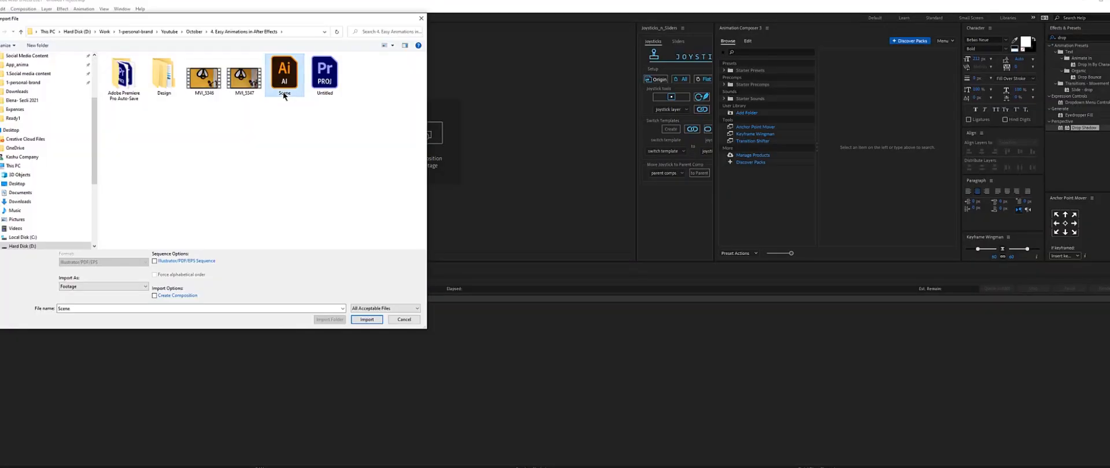
left_click(84, 286)
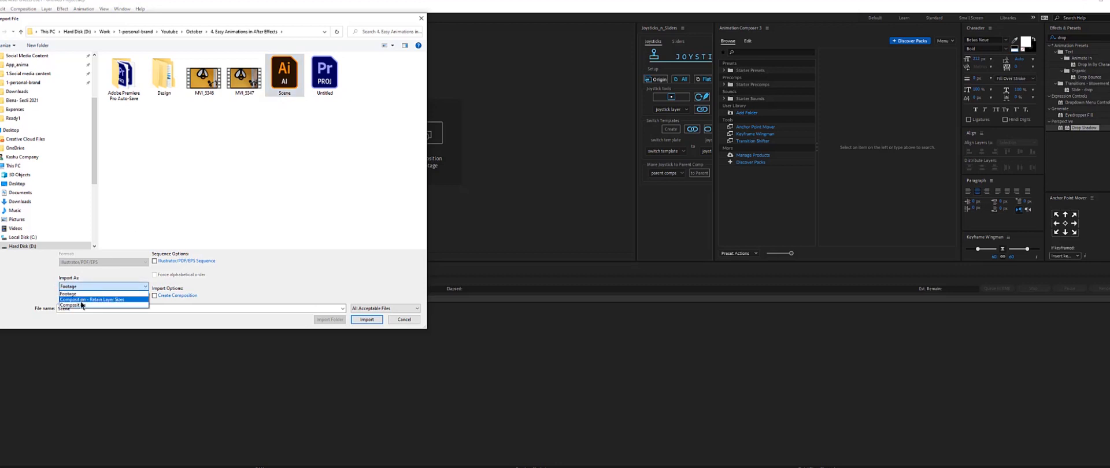
left_click(82, 300)
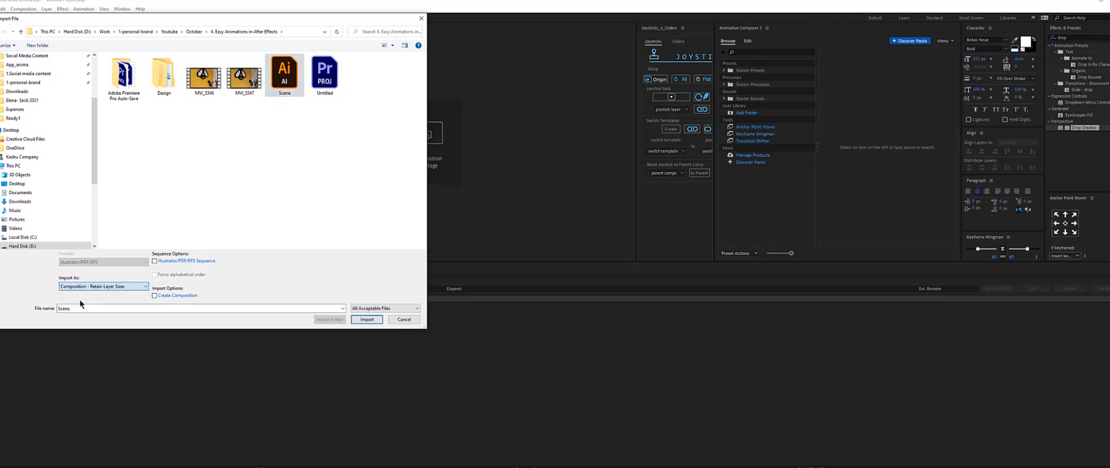
left_click(367, 319)
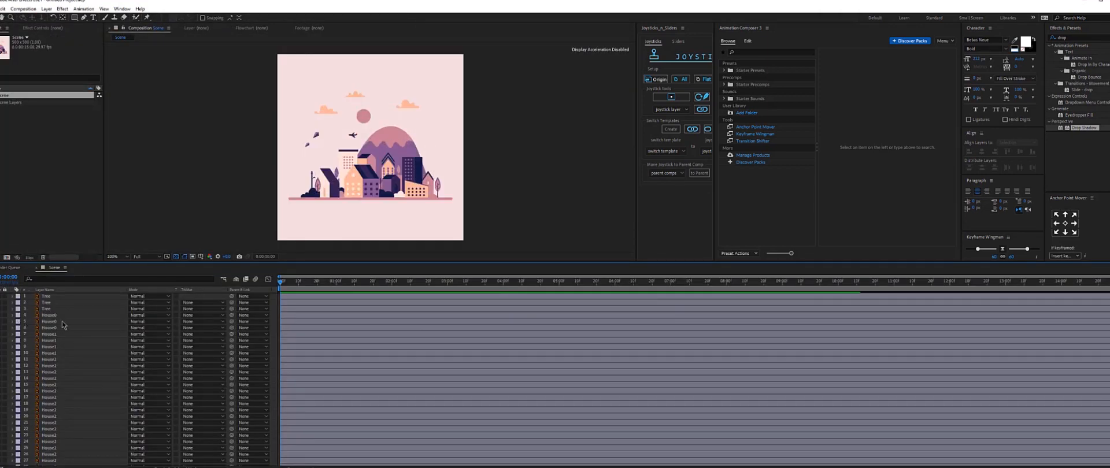
Delete the empty Layer 3 from the Scene composition.
left_click(62, 321)
scroll(61, 321, "down", 10)
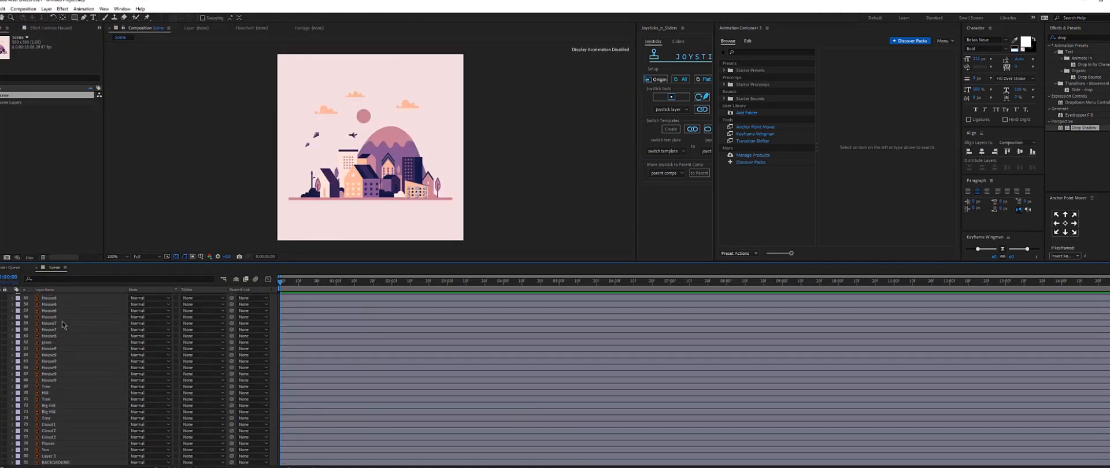
left_click(49, 463)
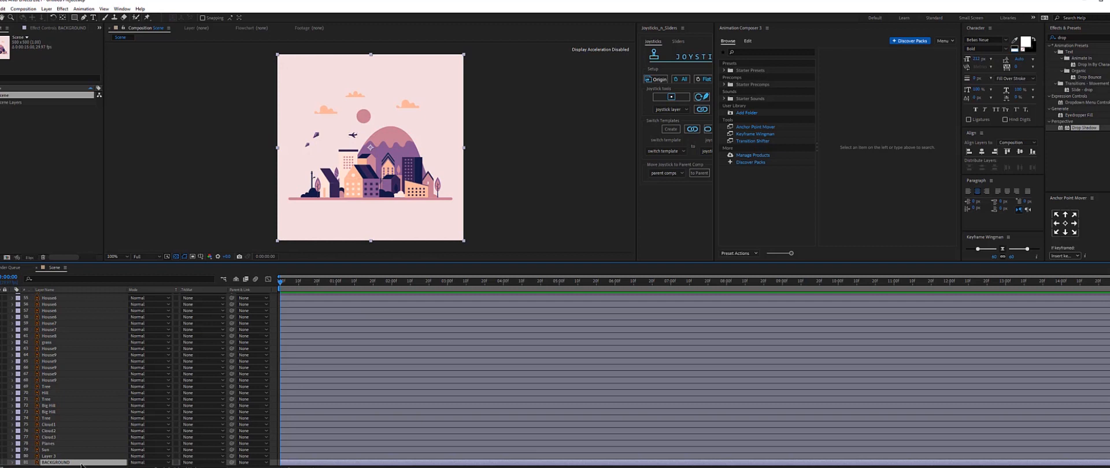
left_click(5, 464)
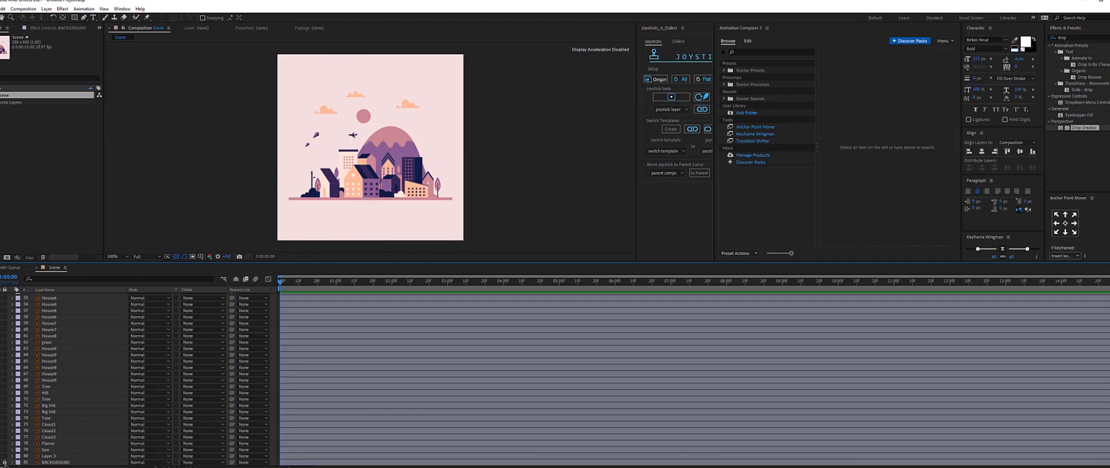
left_click_drag(181, 212, 350, 314)
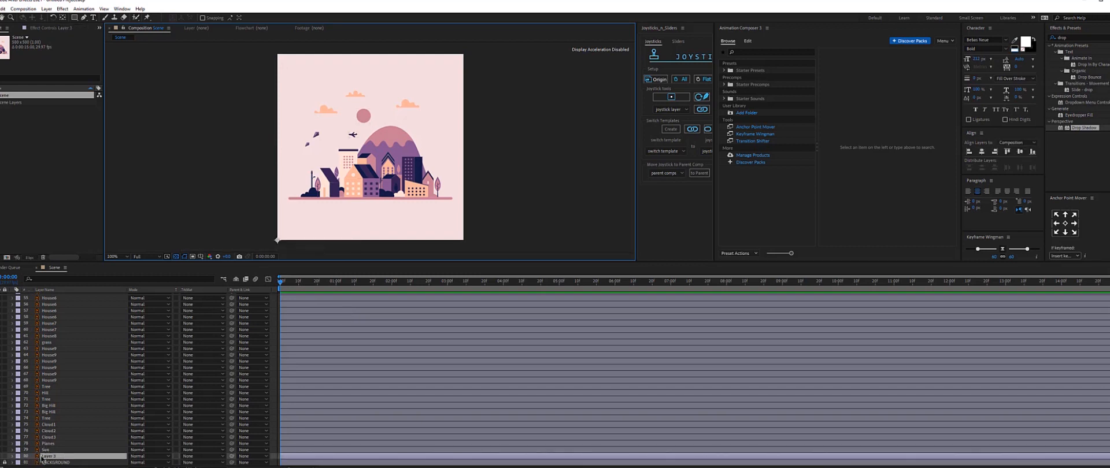
key("Delete")
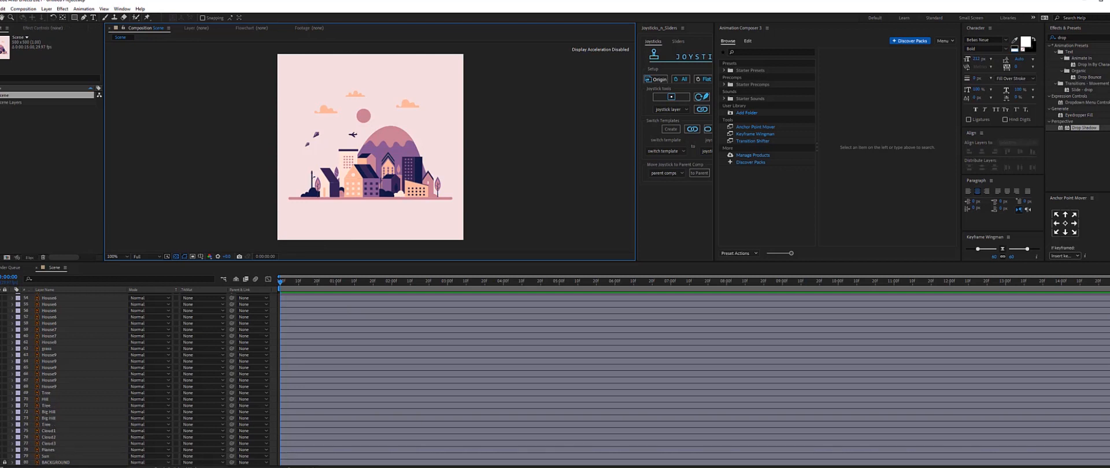
Select all layers in the timeline and turn on continuous rasterization for them.
key("F4")
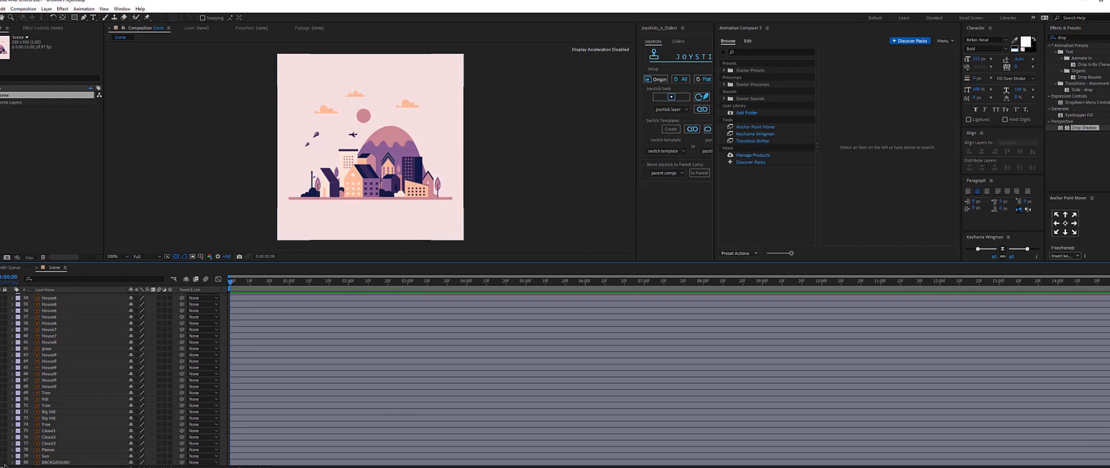
left_click(107, 394)
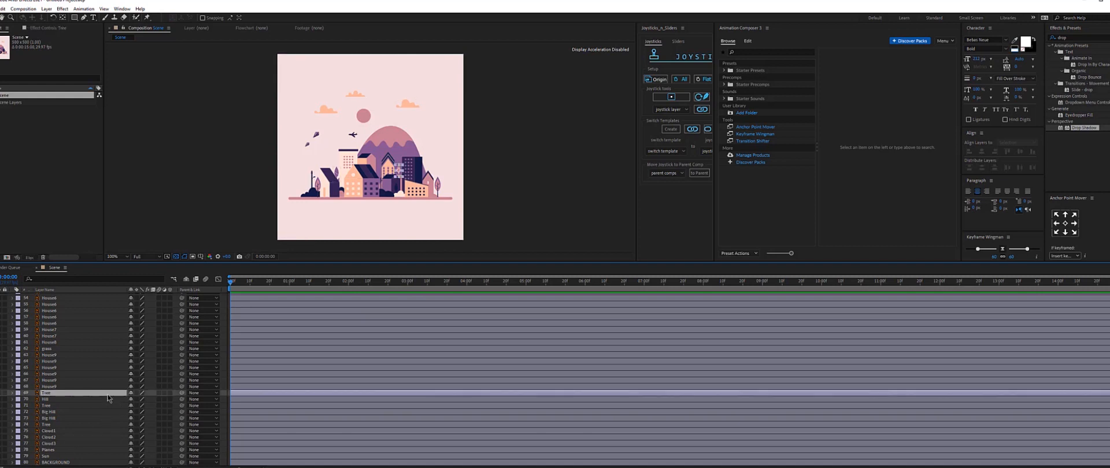
key("ctrl+a")
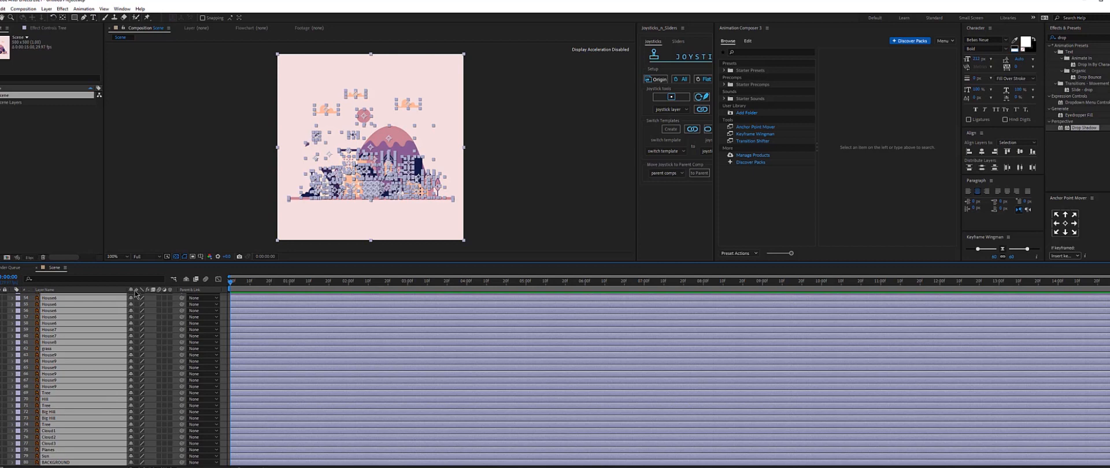
left_click(138, 317)
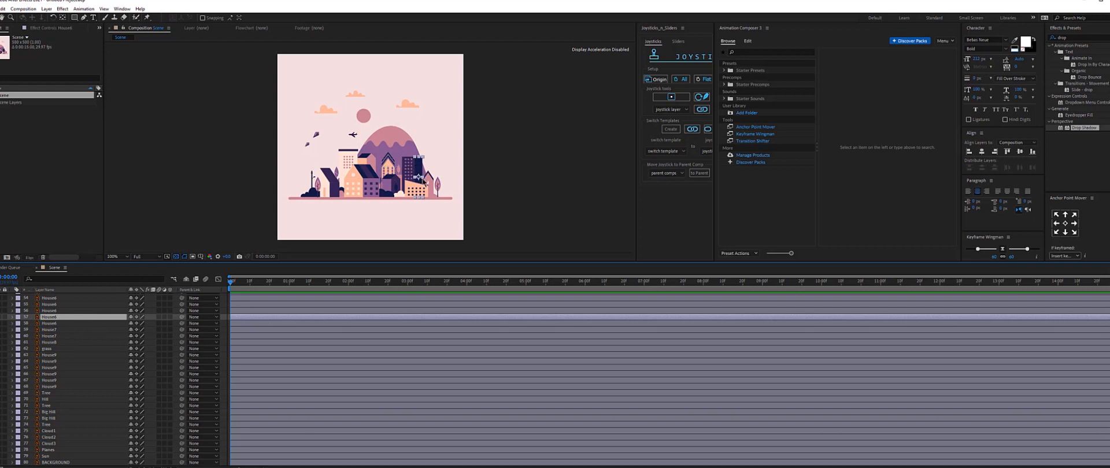
left_click_drag(424, 177, 527, 174)
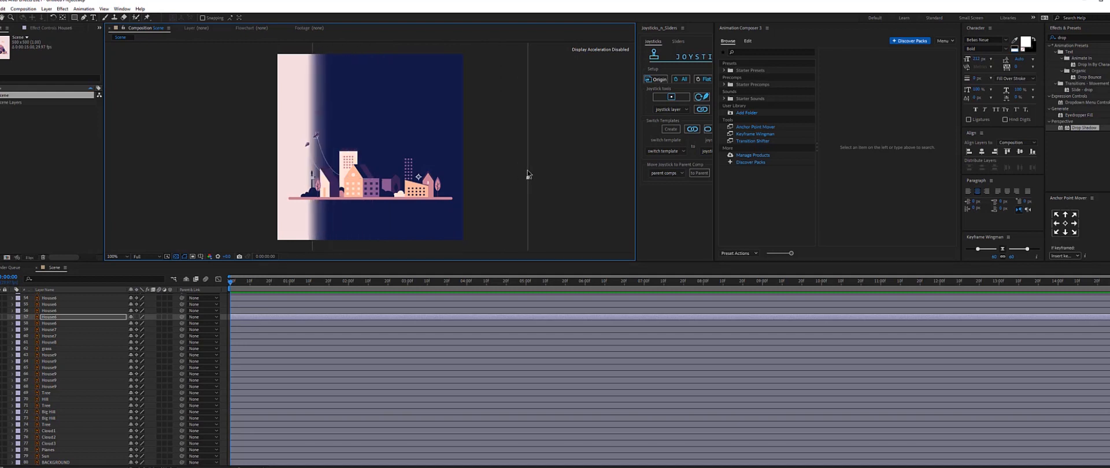
key("ctrl+z")
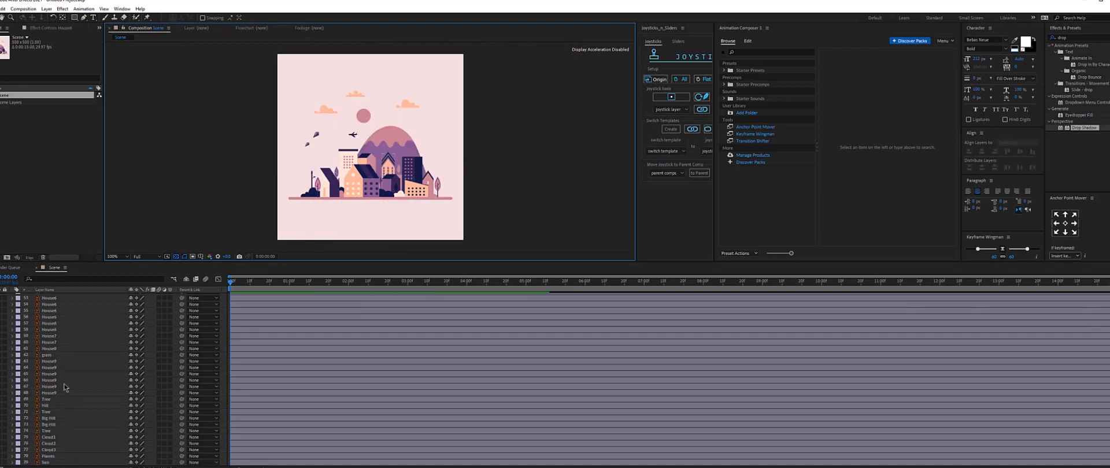
scroll(66, 388, "down", 1)
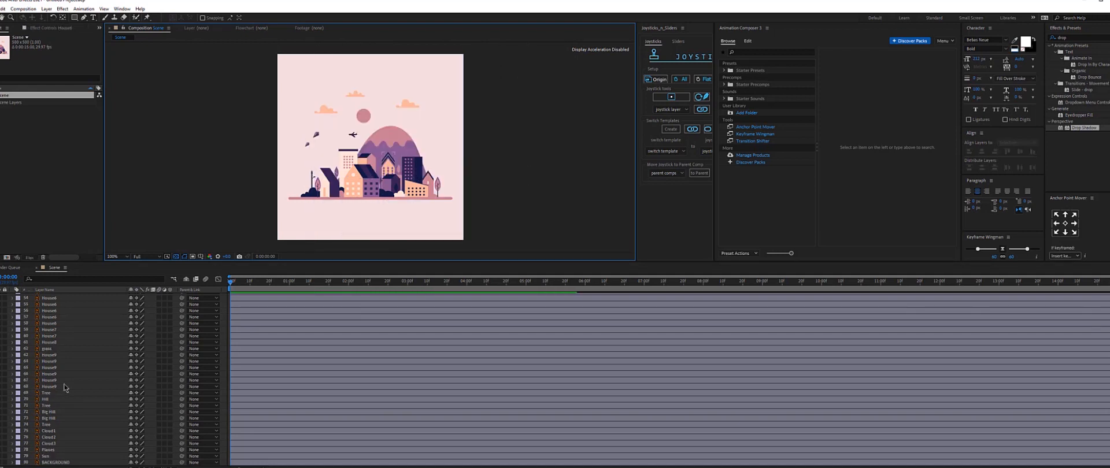
left_click(4, 464)
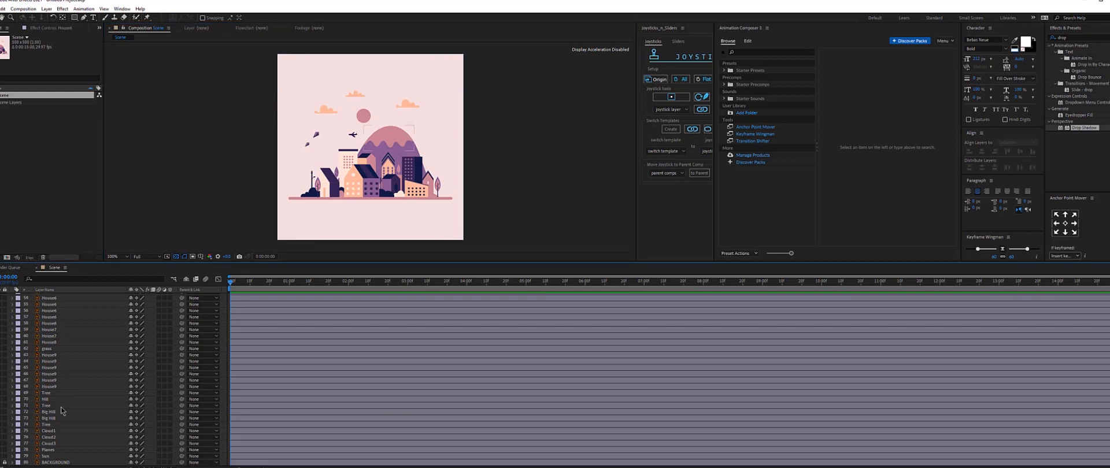
scroll(61, 408, "up", 16)
scroll(63, 411, "up", 2)
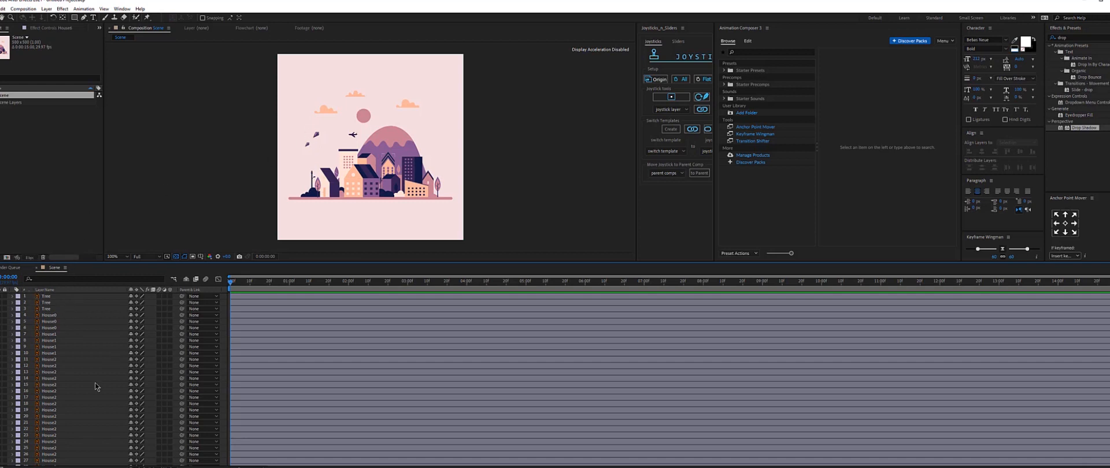
Select the three Tree layers and pre-compose them into a new composition named Tree.
left_click(83, 297)
scroll(288, 217, "up", 1)
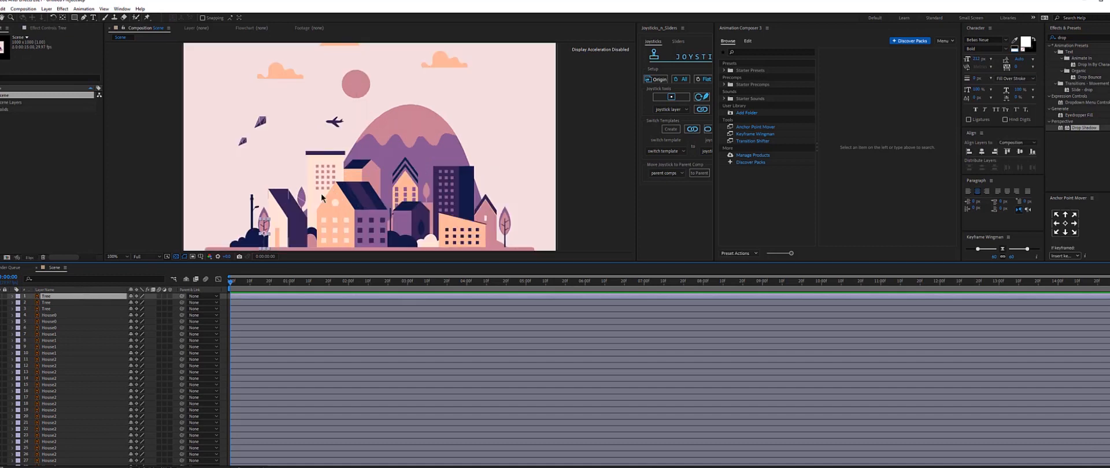
key("space")
left_click_drag(289, 217, 342, 157)
scroll(343, 157, "up", 1)
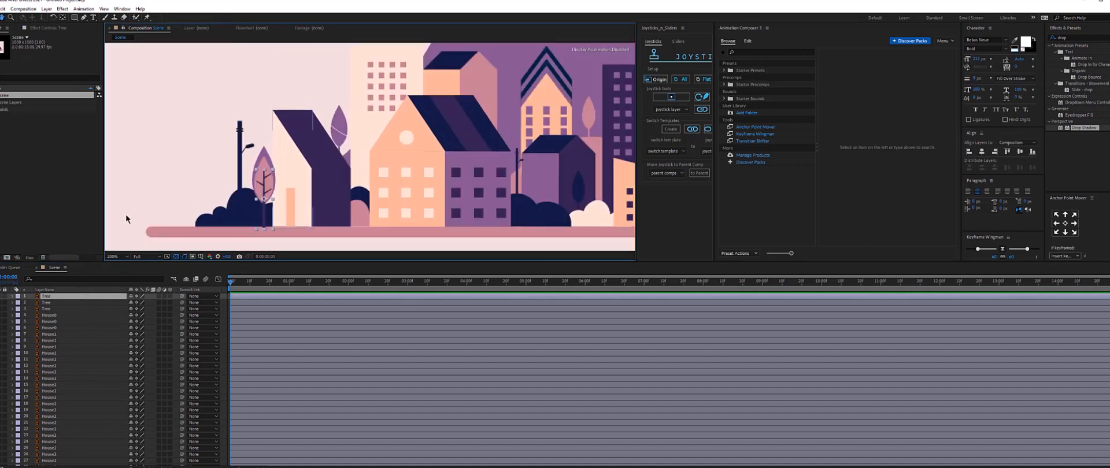
left_click(47, 309, "shift")
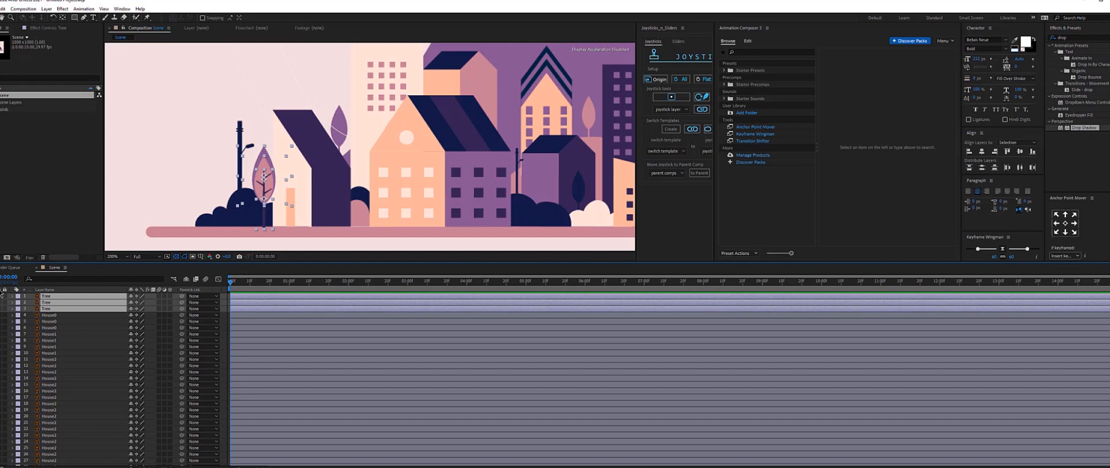
left_click(1, 297)
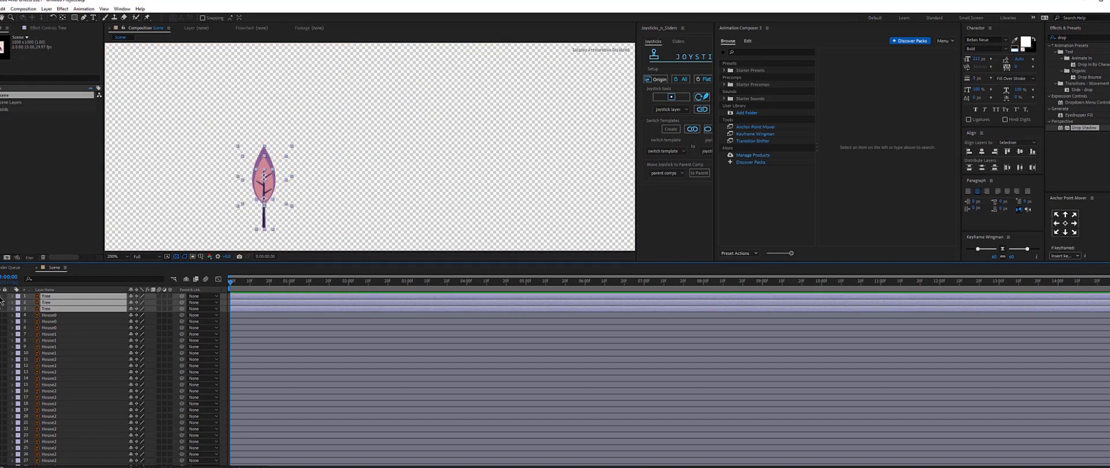
left_click(1, 298)
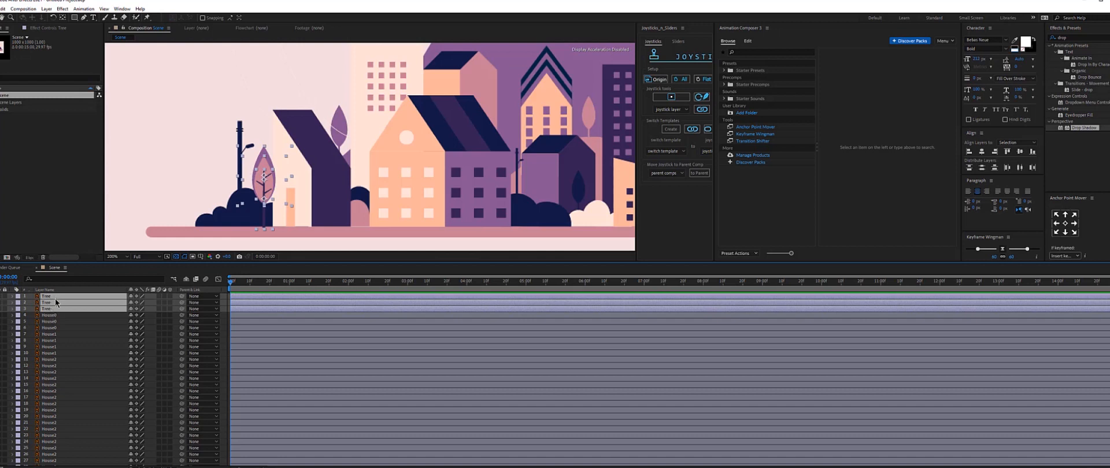
right_click(55, 301)
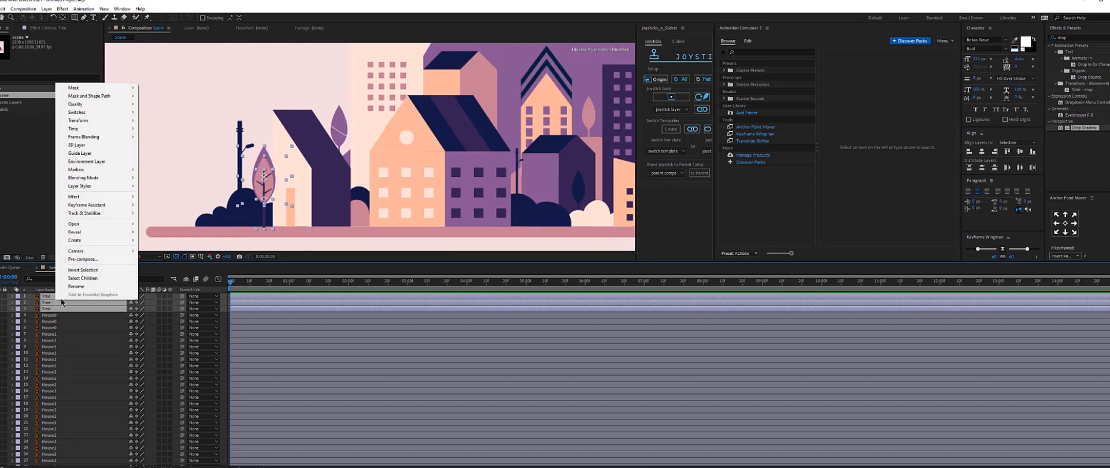
left_click(83, 259)
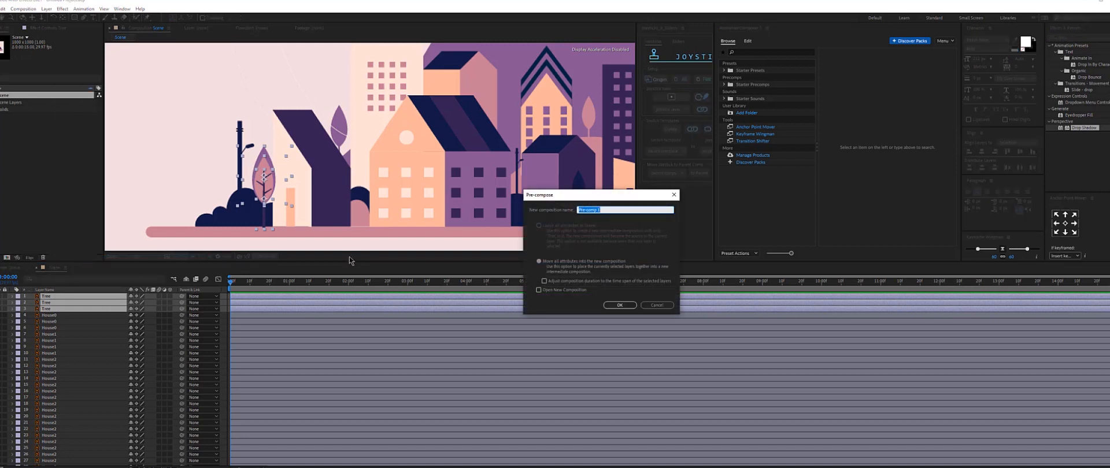
type("Tree")
key("Return")
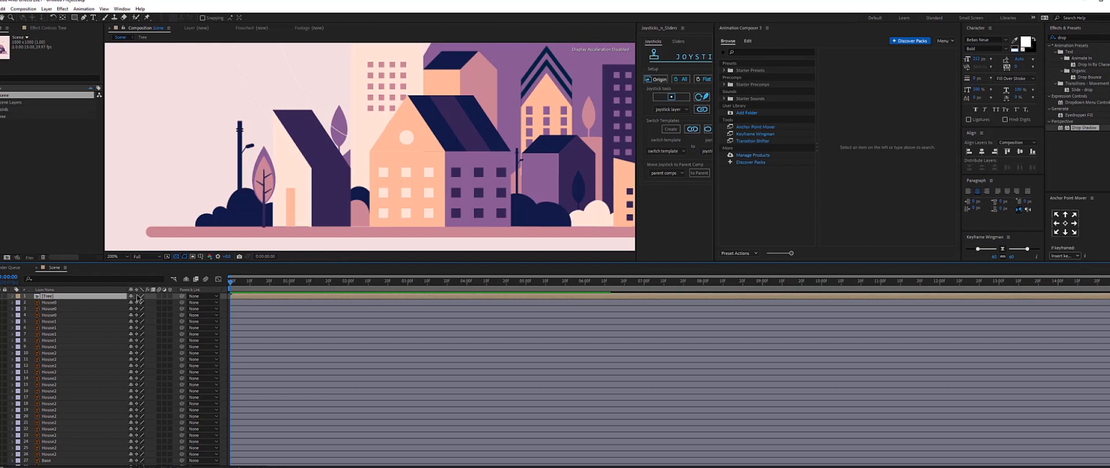
Select the next three house layers and pre-compose them into a composition named House1.
left_click(61, 303)
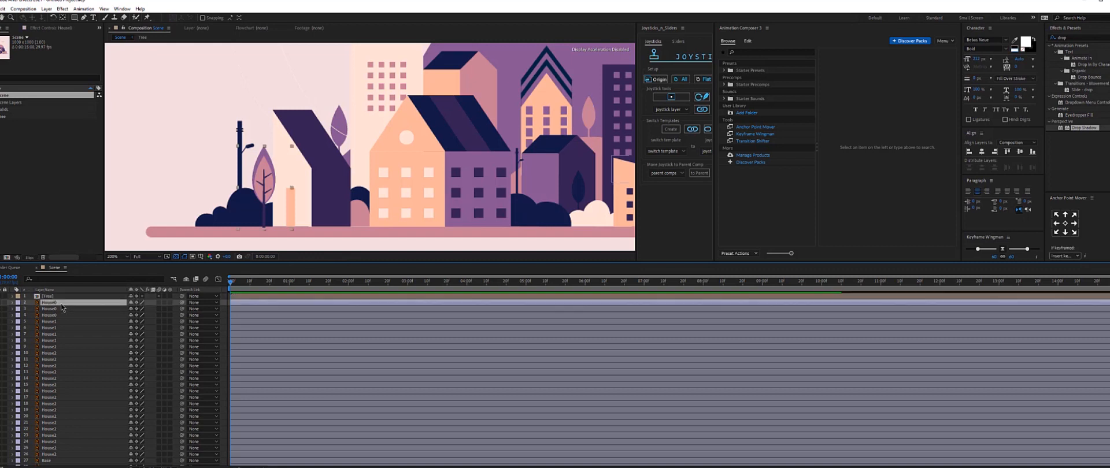
left_click(53, 316, "shift")
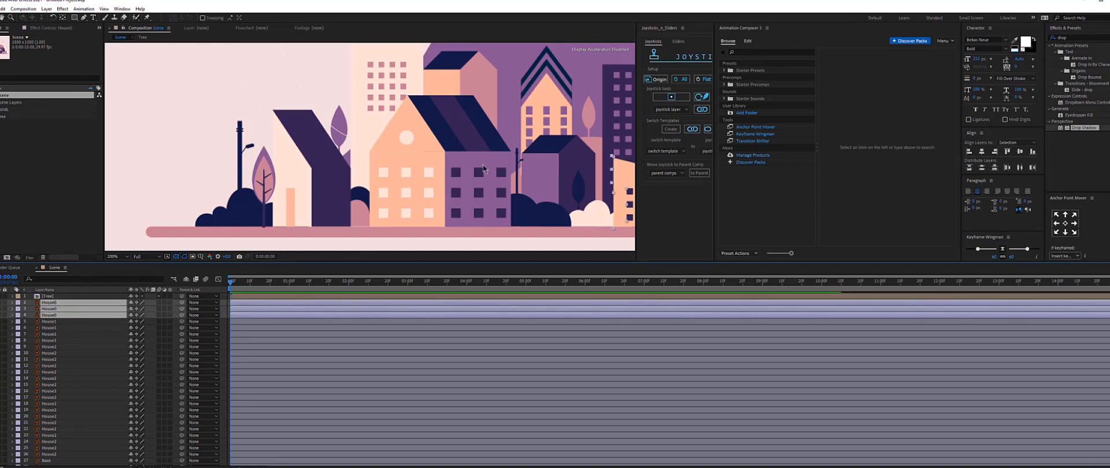
scroll(486, 170, "down", 2)
left_click_drag(440, 167, 388, 166)
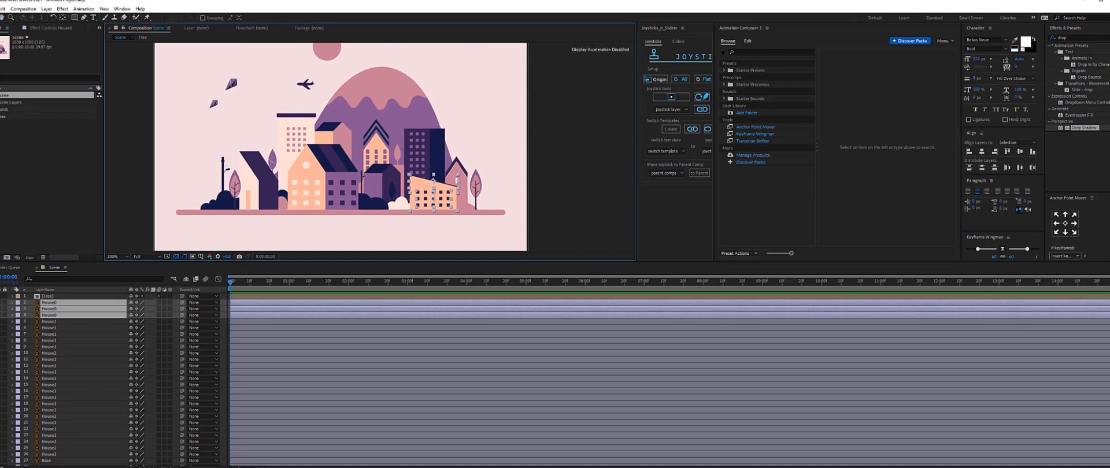
right_click(43, 309)
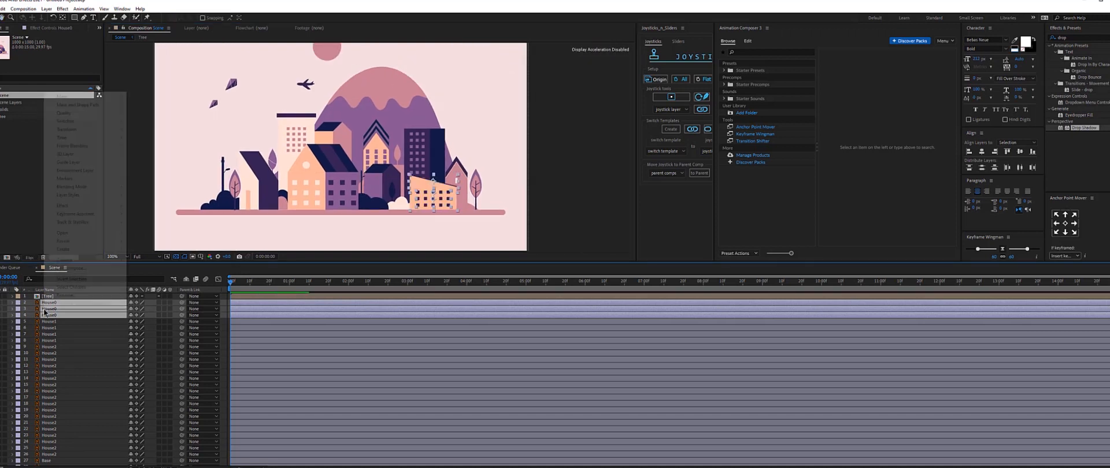
left_click(71, 269)
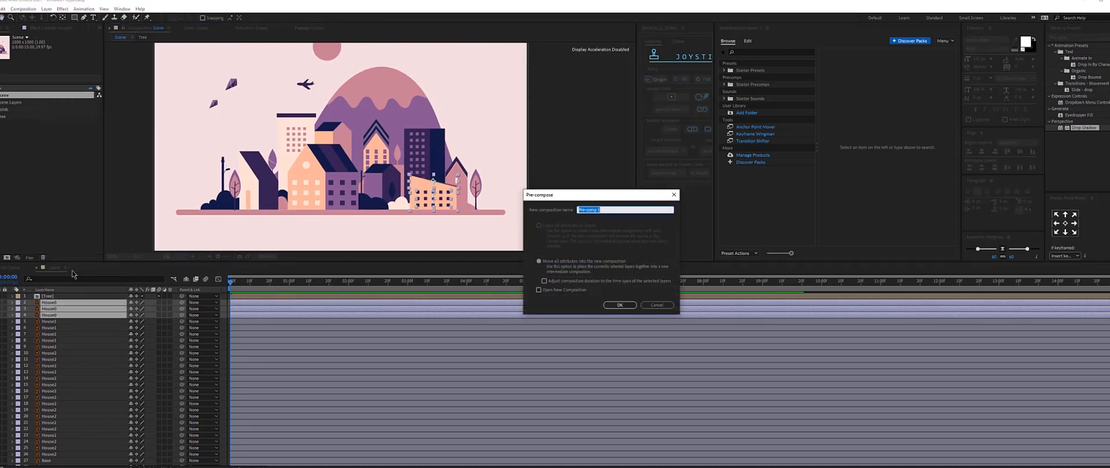
type("House0")
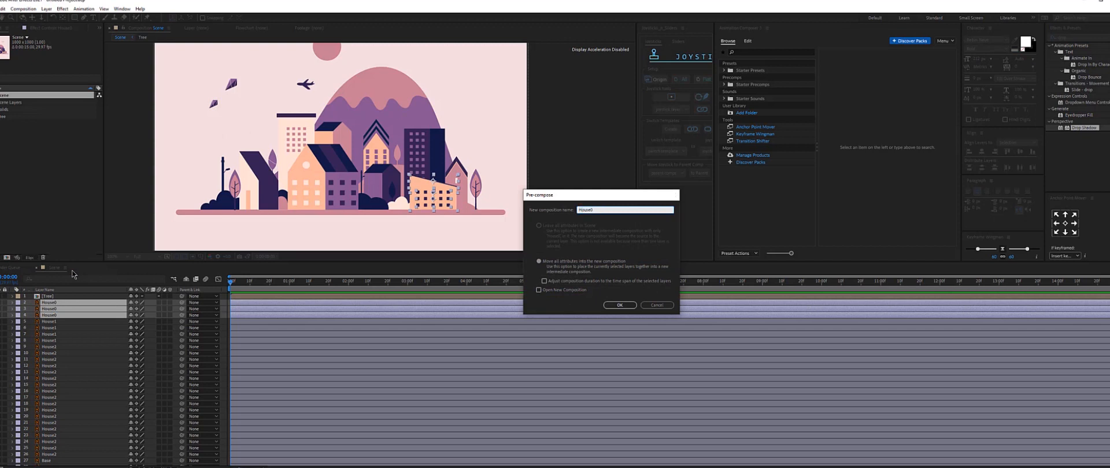
key("Return")
Select the following four house layers and pre-compose them into a composition named House2.
left_click(70, 310)
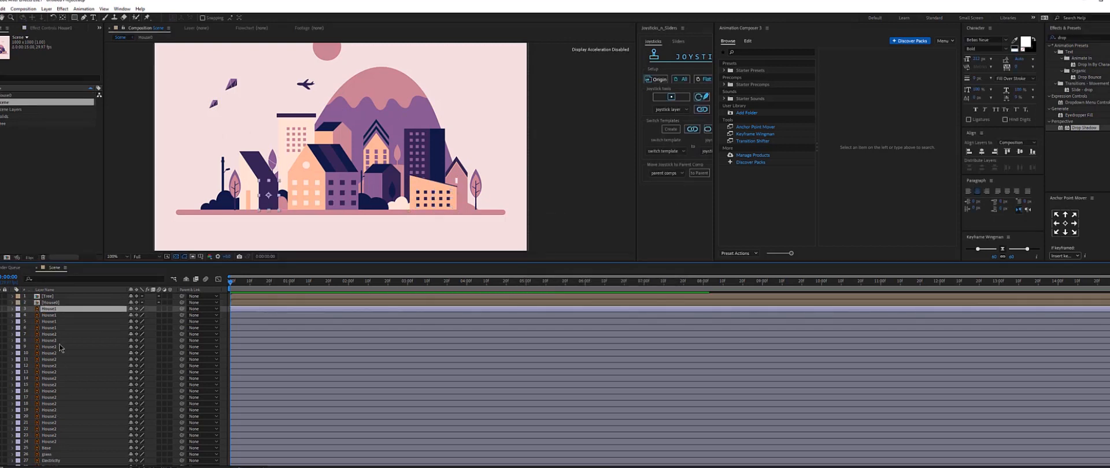
left_click(61, 327, "shift")
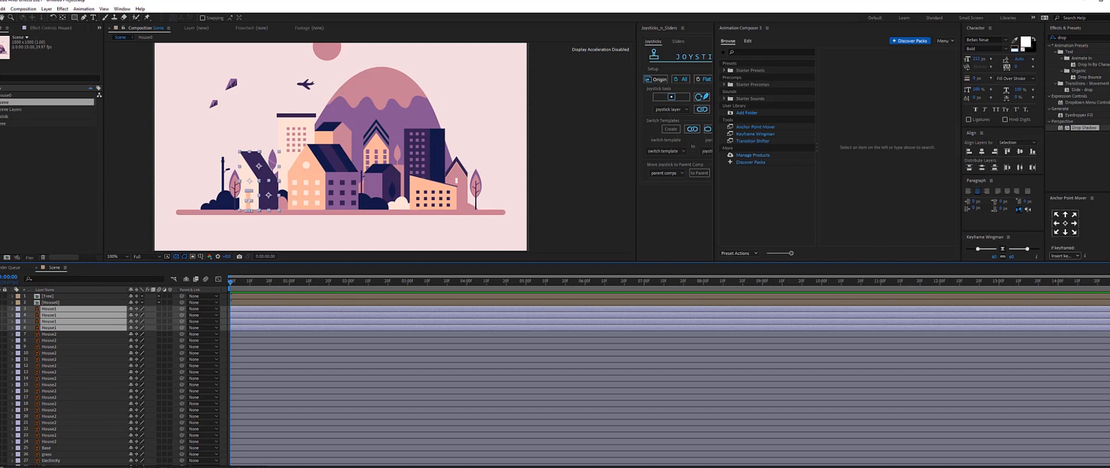
right_click(56, 325)
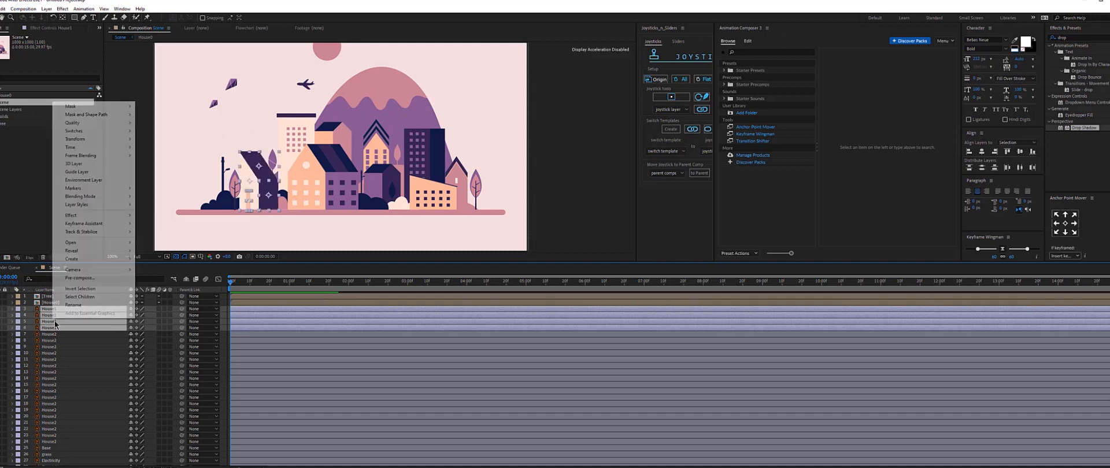
left_click(79, 278)
type("Hous")
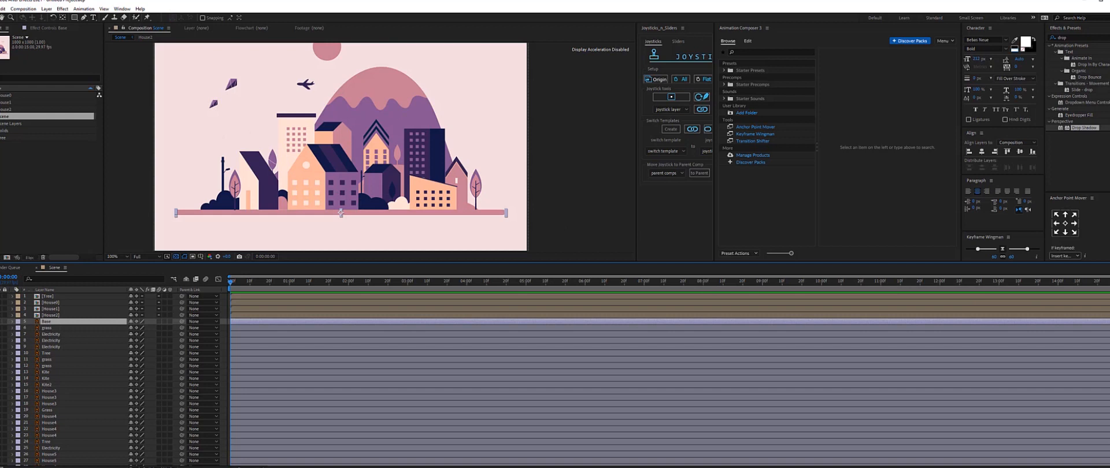
Select the three Electricity layers and pre-compose them into an Electricity composition.
left_click(44, 328)
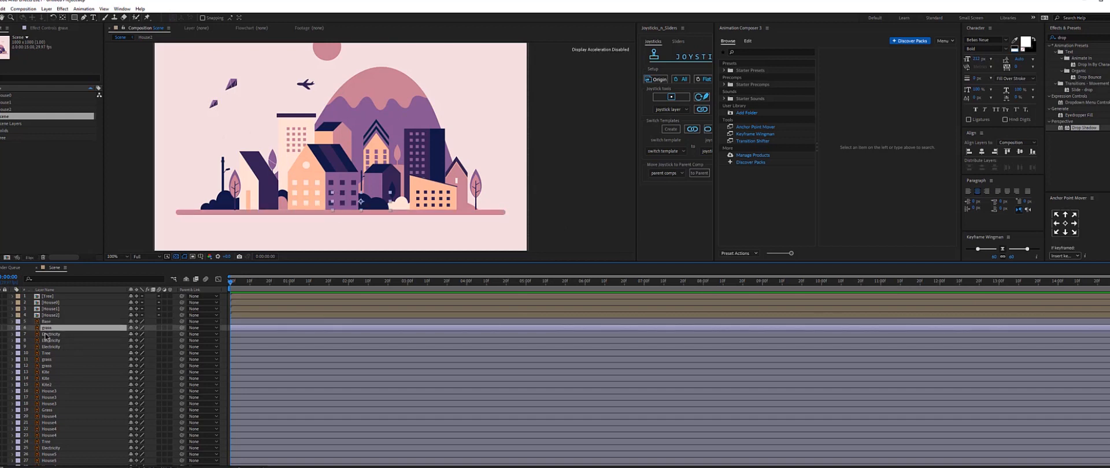
left_click(50, 334)
left_click(58, 346, "shift")
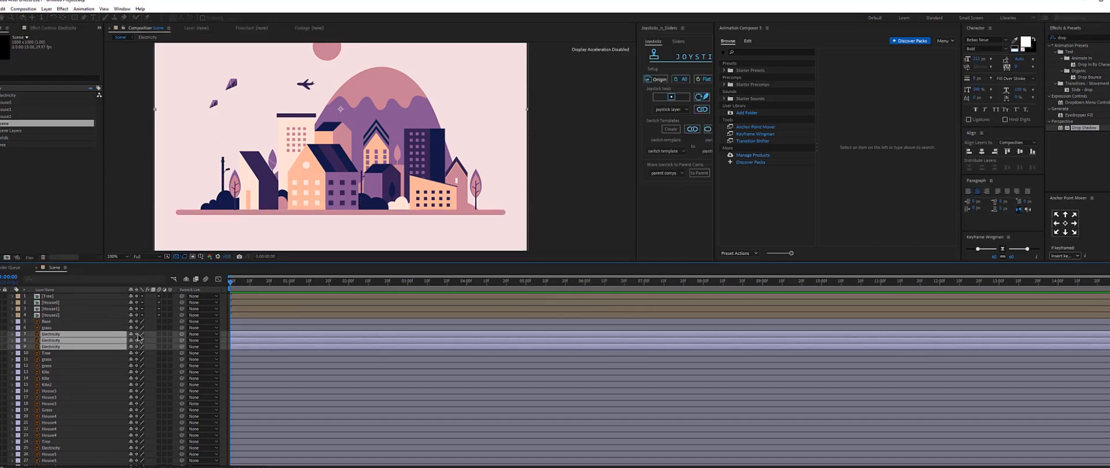
key("ctrl+shift+c")
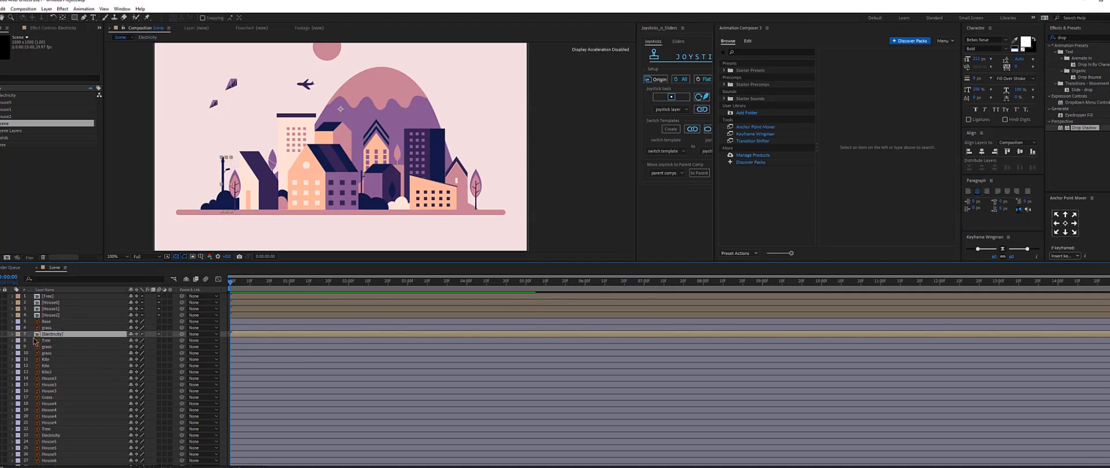
Select the two kite layers and pre-compose them into a Kite composition.
left_click(46, 360)
left_click(46, 366, "shift")
right_click(52, 365)
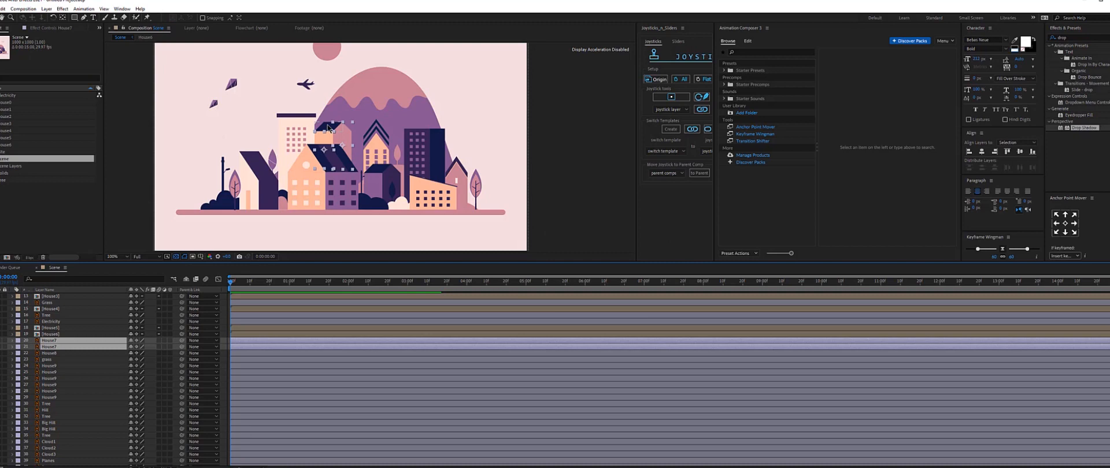
key("ctrl+shift+c")
type("G")
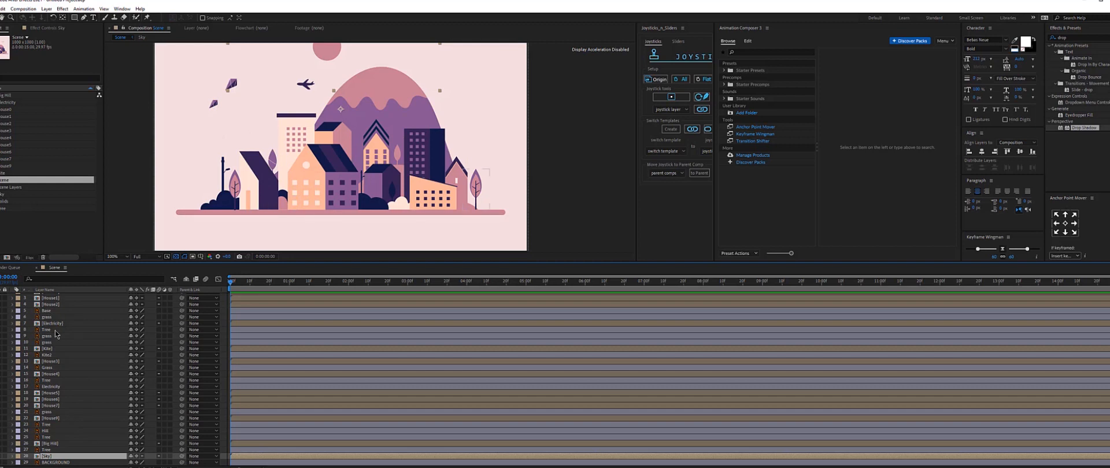
Select the tree and grass layers across the stack and set their label colour to green.
left_click(48, 317)
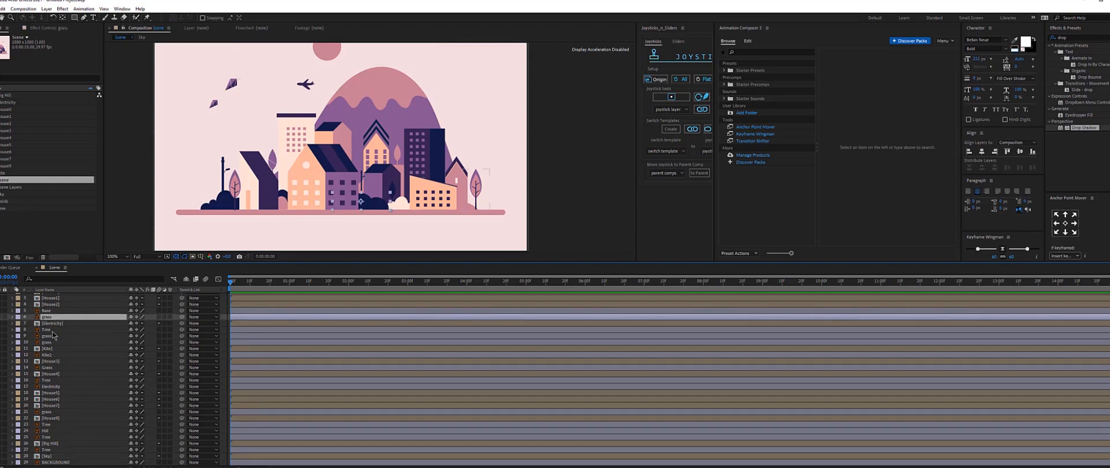
left_click(51, 330)
left_click(56, 380)
left_click(56, 386)
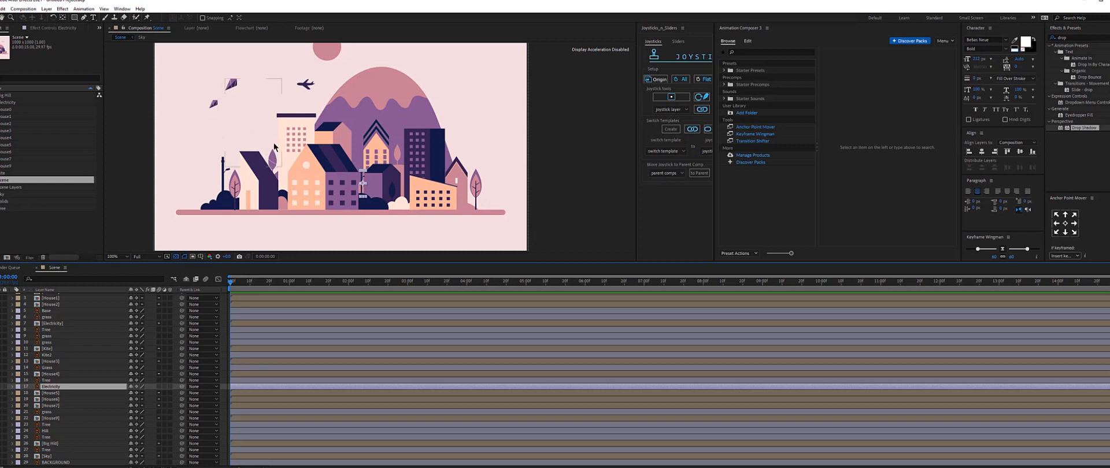
left_click(89, 419)
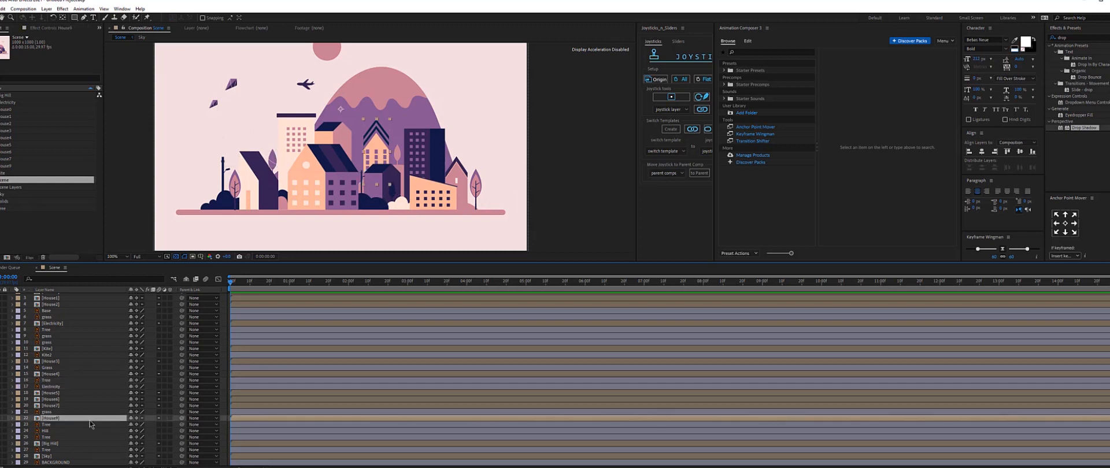
left_click(48, 381)
left_click(51, 387, "ctrl")
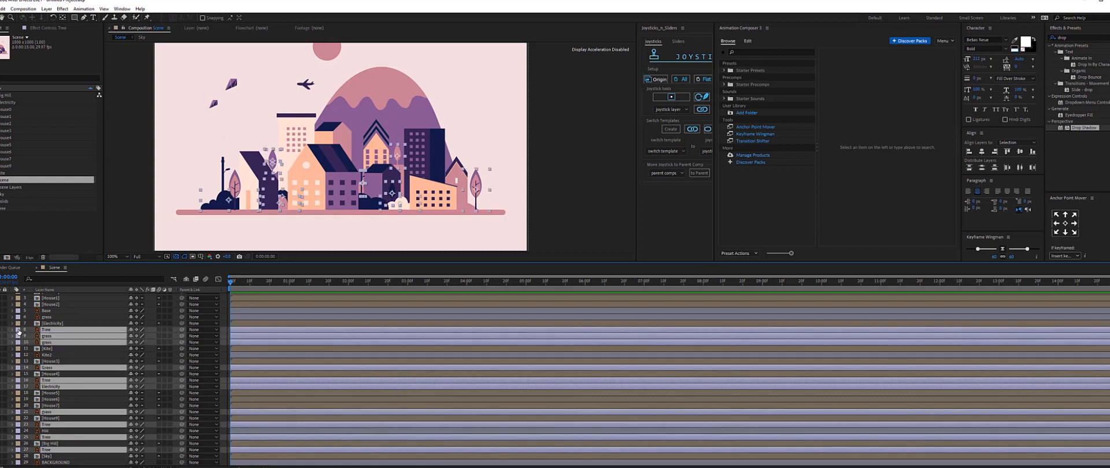
left_click(18, 331)
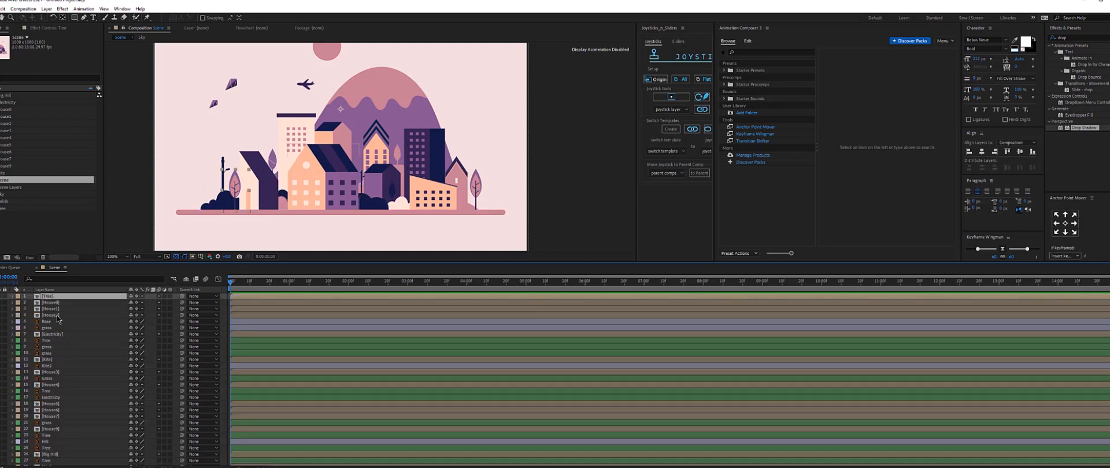
Select the house pre-composition layers and set their label colour to yellow.
left_click(57, 315, "shift")
left_click(58, 334, "ctrl")
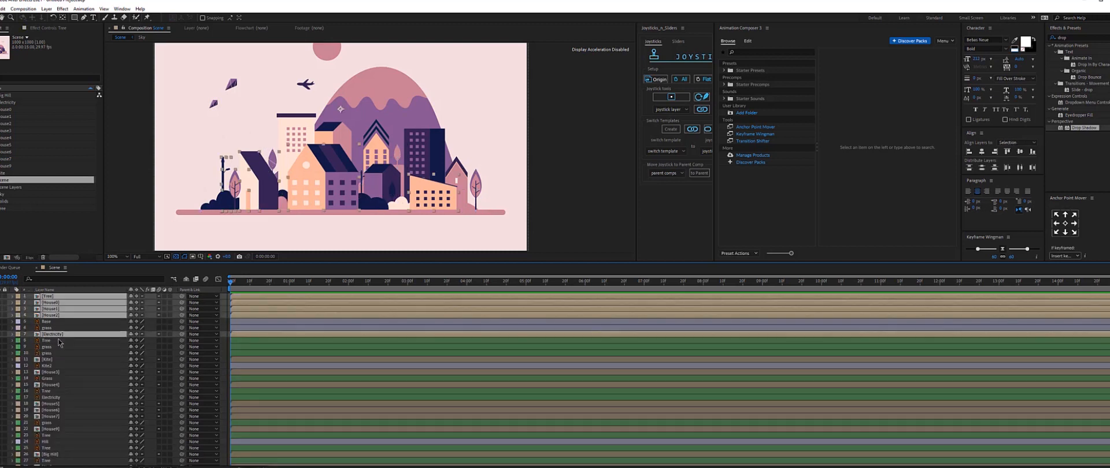
left_click(57, 360, "ctrl")
left_click(57, 373, "ctrl")
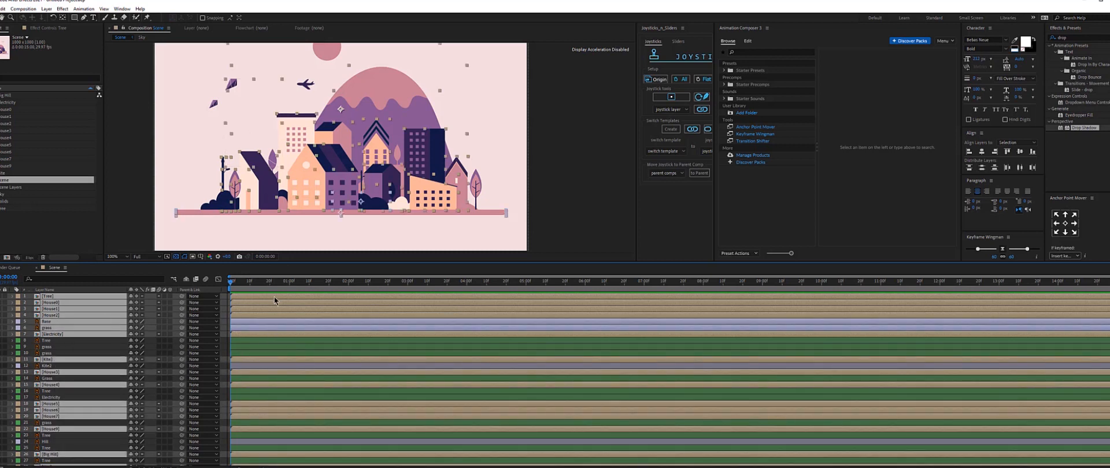
scroll(272, 366, "down", 1)
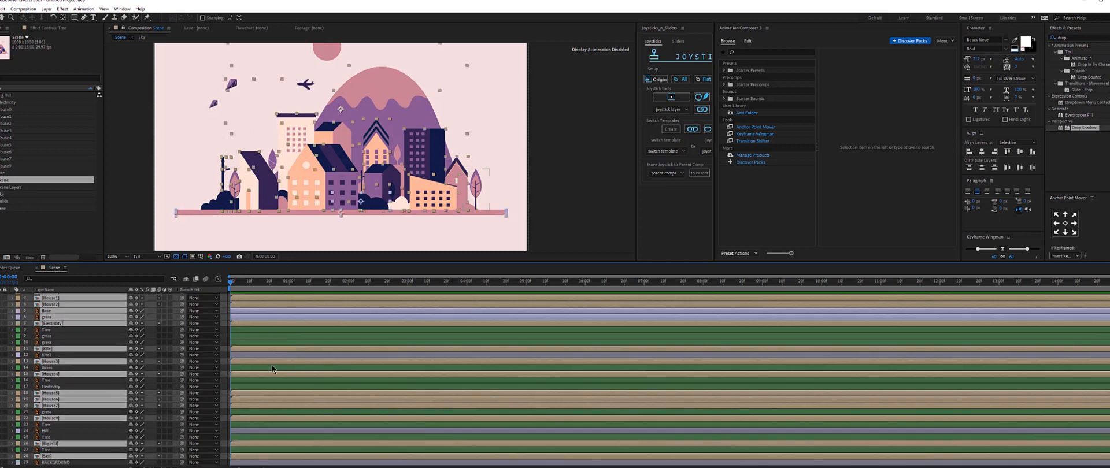
left_click(58, 431, "ctrl")
left_click(18, 422)
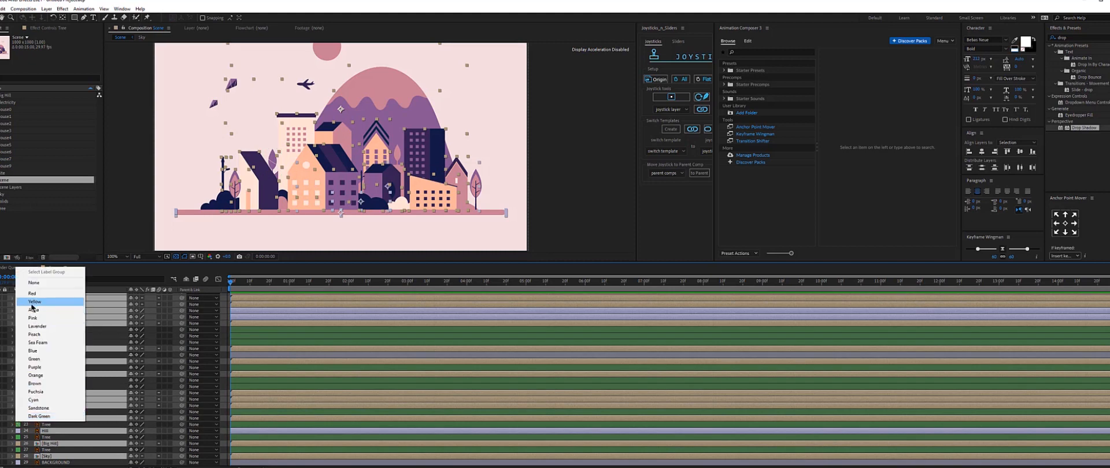
left_click(50, 302)
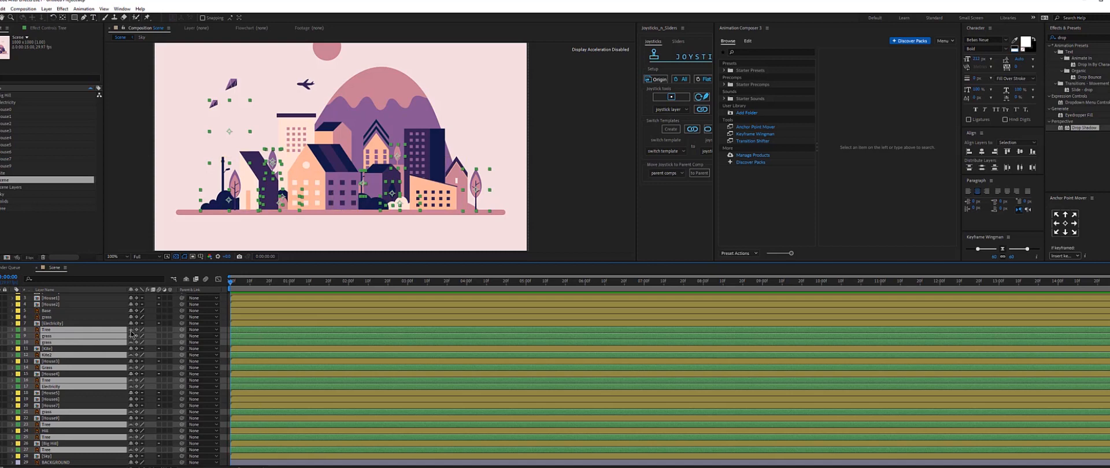
Hide the shy tree and grass layers and lock the BACKGROUND layer.
left_click(187, 280)
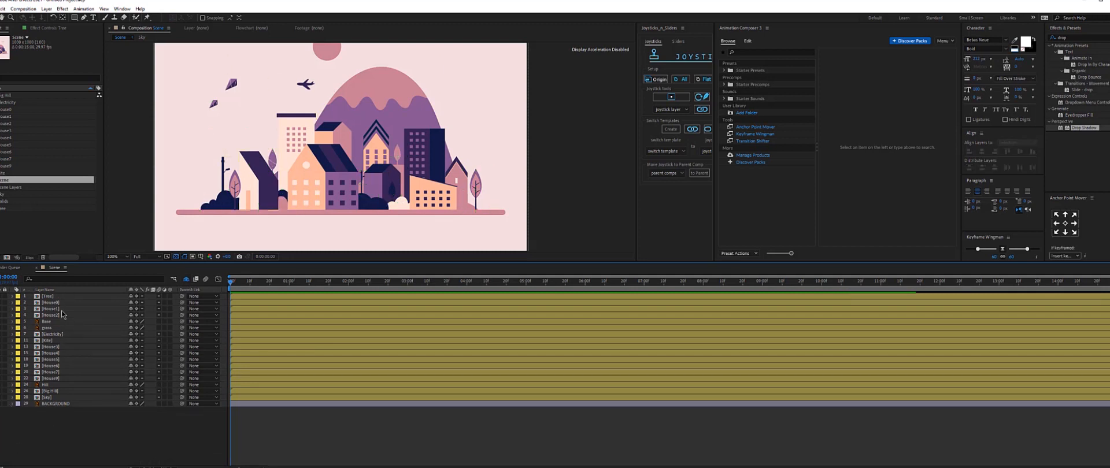
left_click(4, 404)
Open the Electricity pre-composition and zoom in on the lamp post layers.
left_click(224, 168)
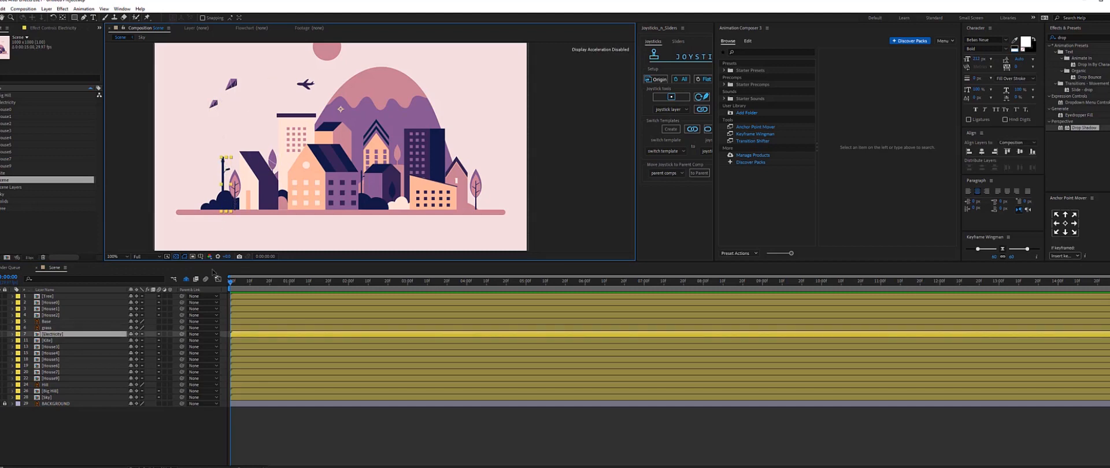
double_click(225, 169)
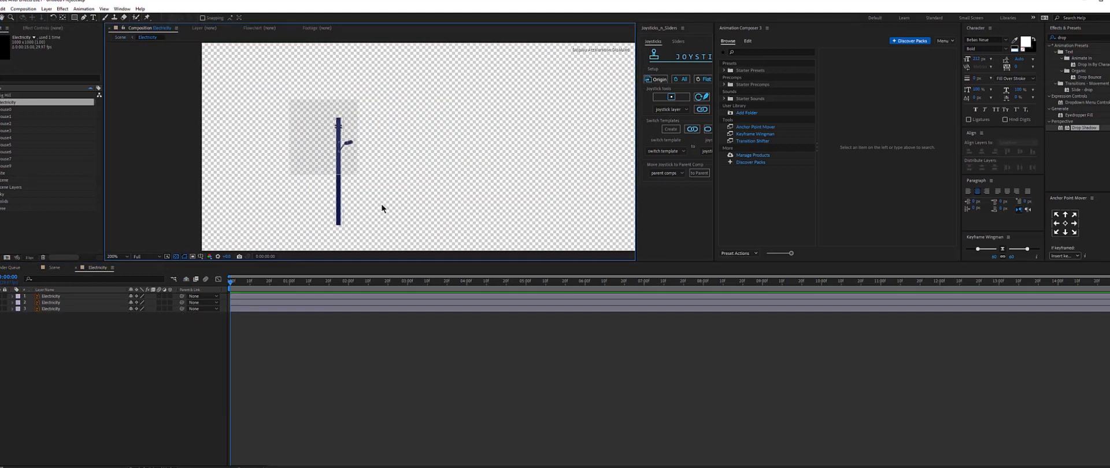
left_click(81, 309)
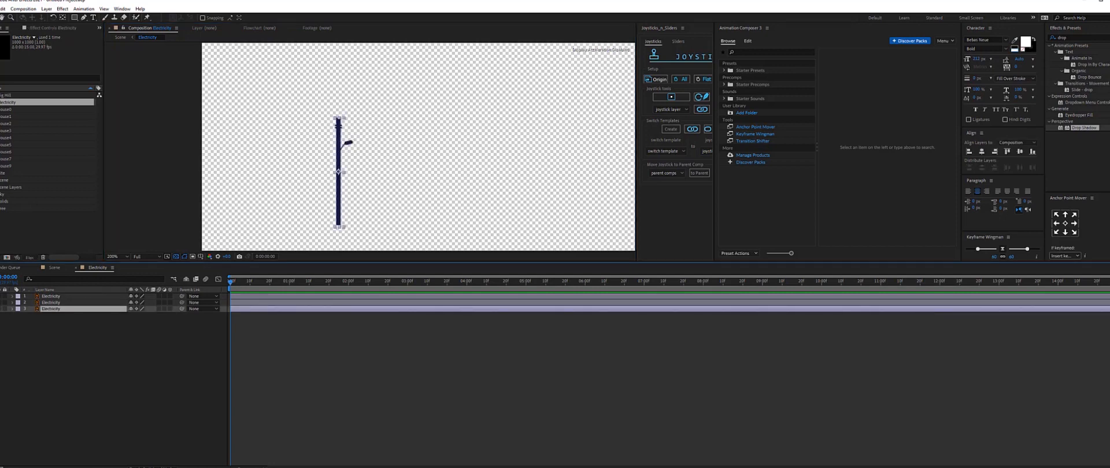
left_click(392, 137)
scroll(373, 133, "up", 2)
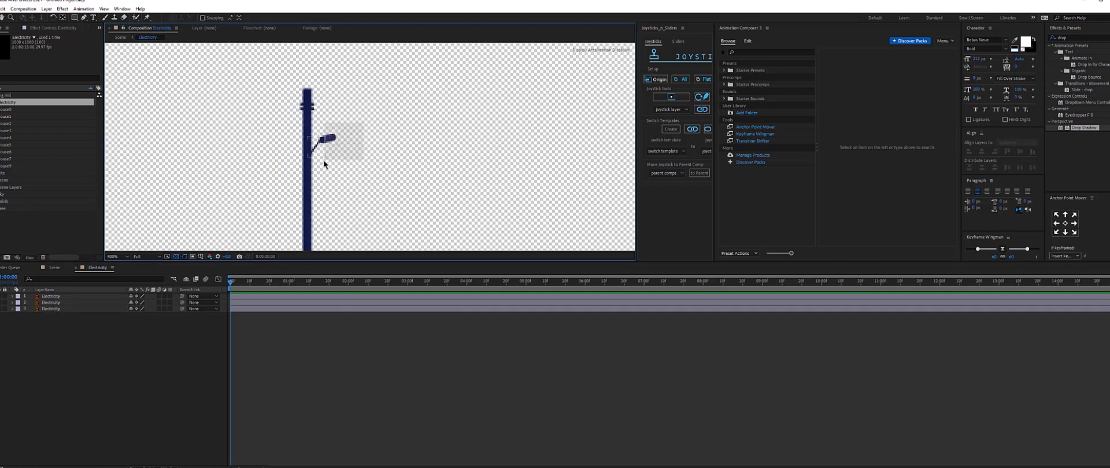
left_click_drag(324, 160, 320, 163)
left_click(288, 183)
left_click(304, 185)
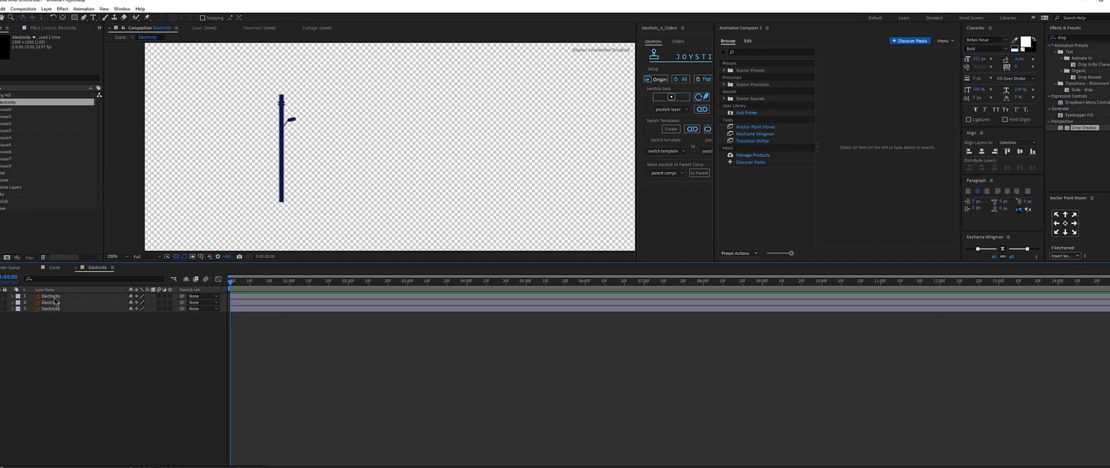
Parent the top two Electricity layers to the pole layer, Electricity layer 3.
left_click(55, 297)
left_click(55, 303, "shift")
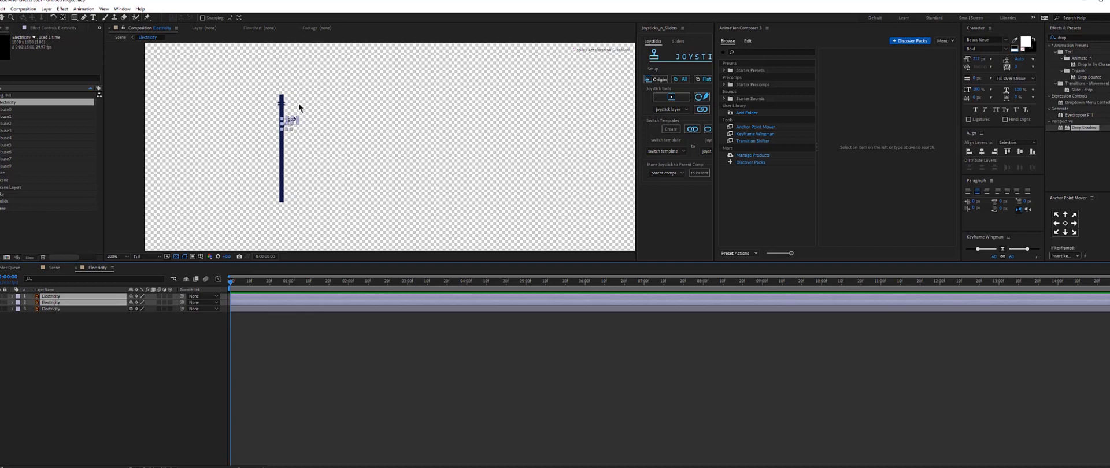
key("period")
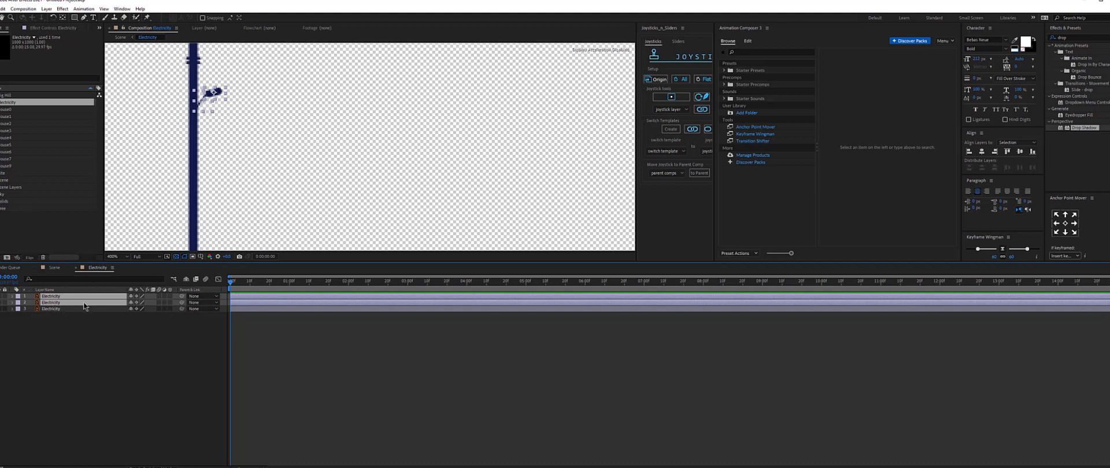
left_click_drag(181, 304, 55, 313)
left_click(56, 314)
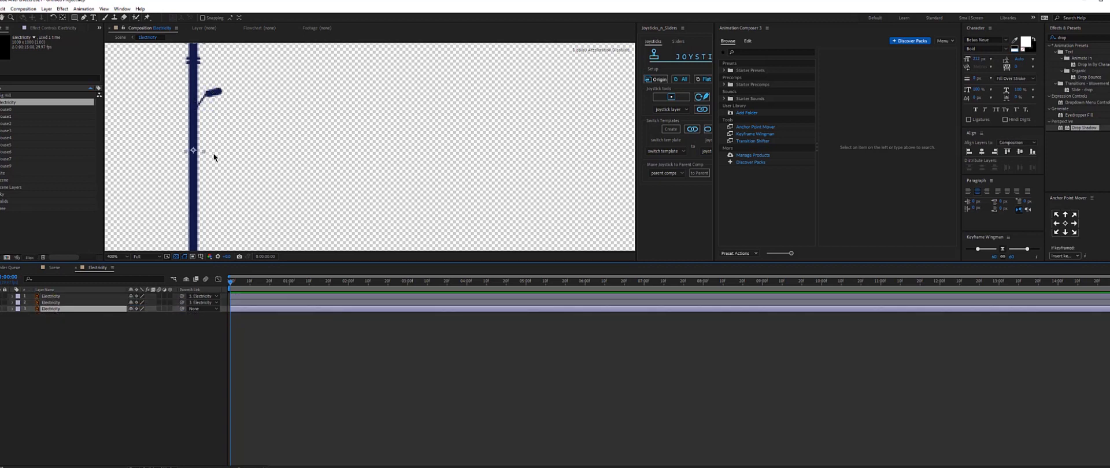
key("comma")
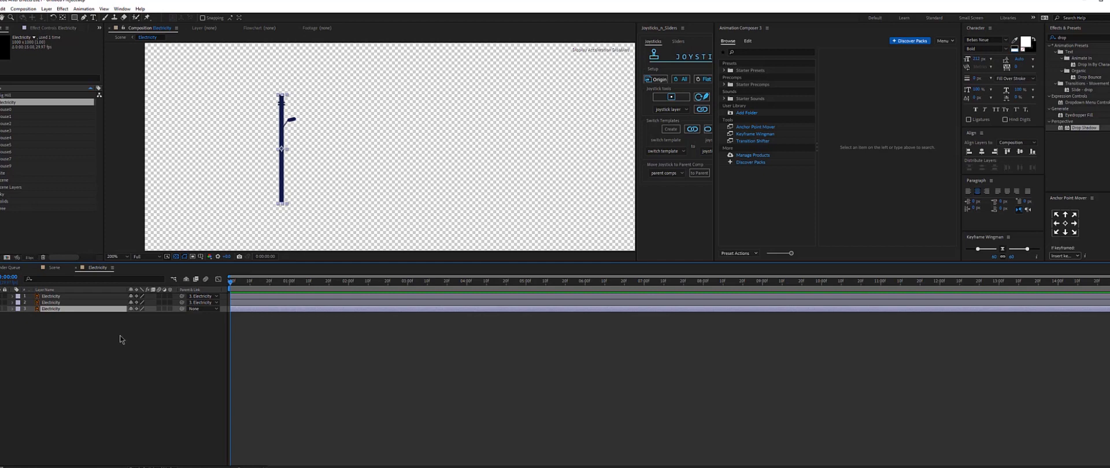
Try scrubbing the pole layer's scale with proportions unlinked, then undo it.
key("s")
left_click(131, 316)
left_click_drag(150, 316, 342, 316)
key("ctrl+z")
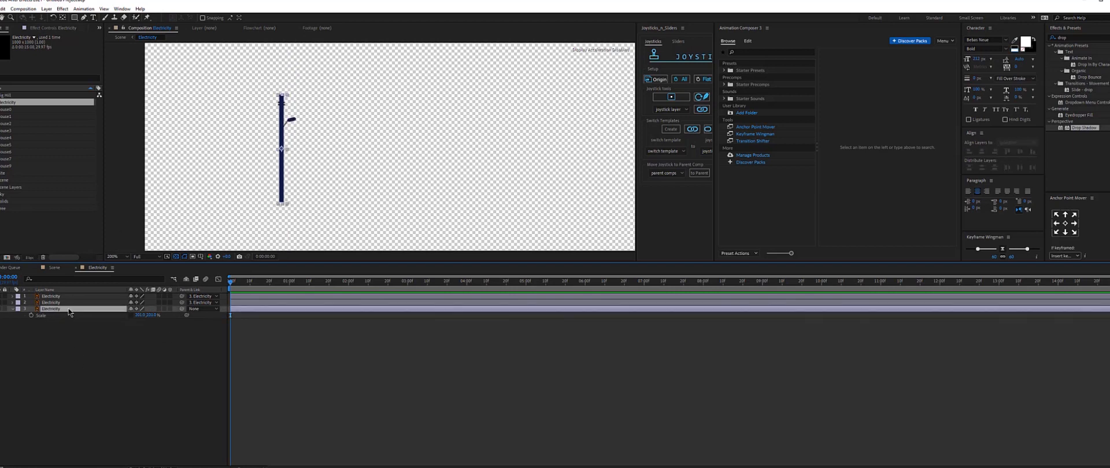
Move the pole layer's anchor point down to the base of the pole.
key("y")
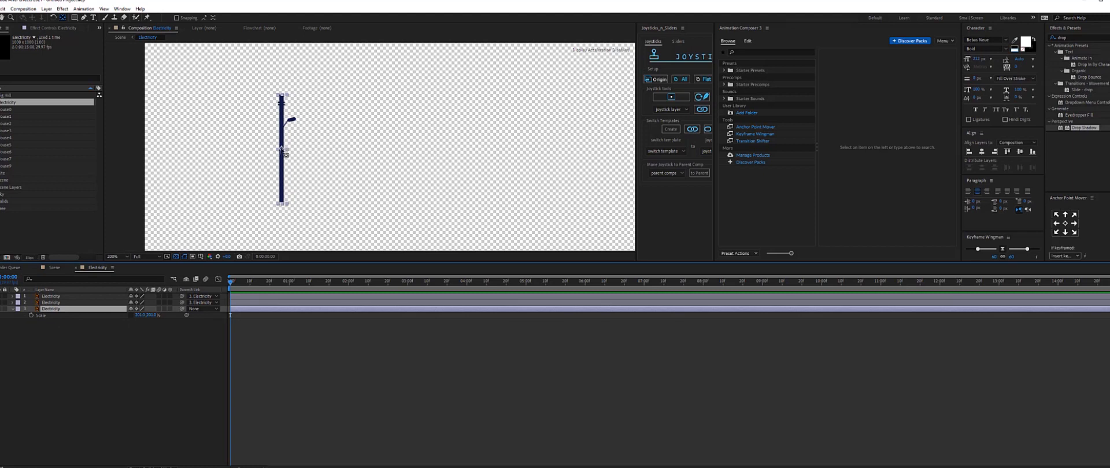
left_click_drag(284, 153, 284, 205)
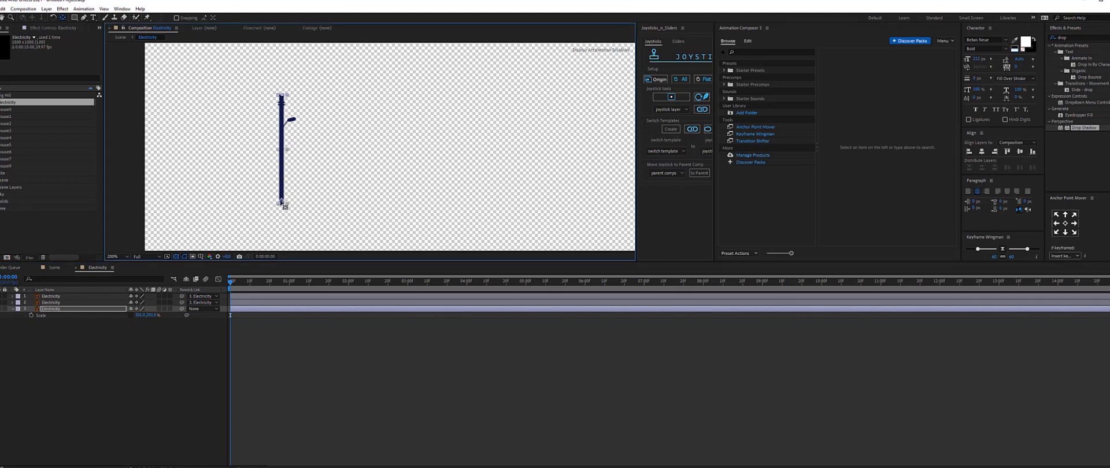
left_click(157, 390)
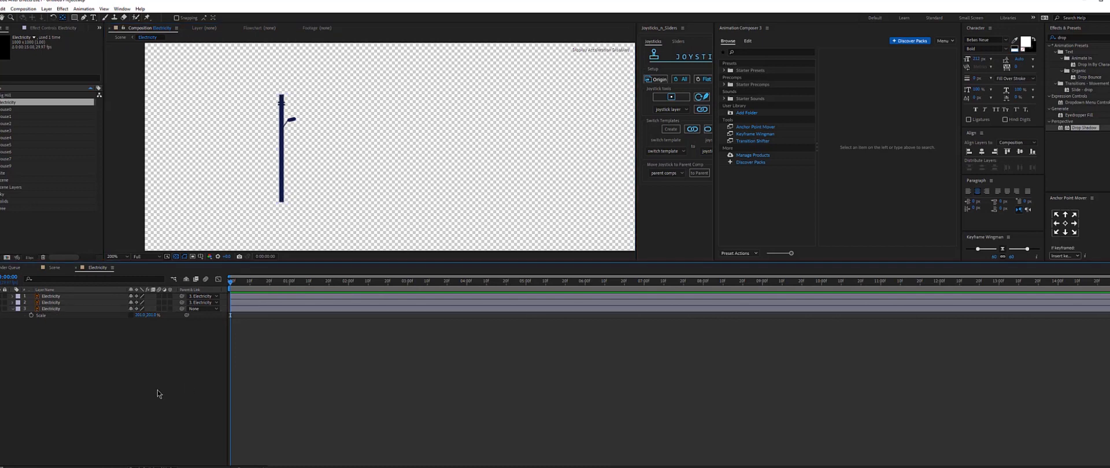
Select the pole layer, show its Scale property and zoom the timeline in.
left_click(60, 310)
left_click(57, 348)
left_click(54, 314)
left_click(54, 311)
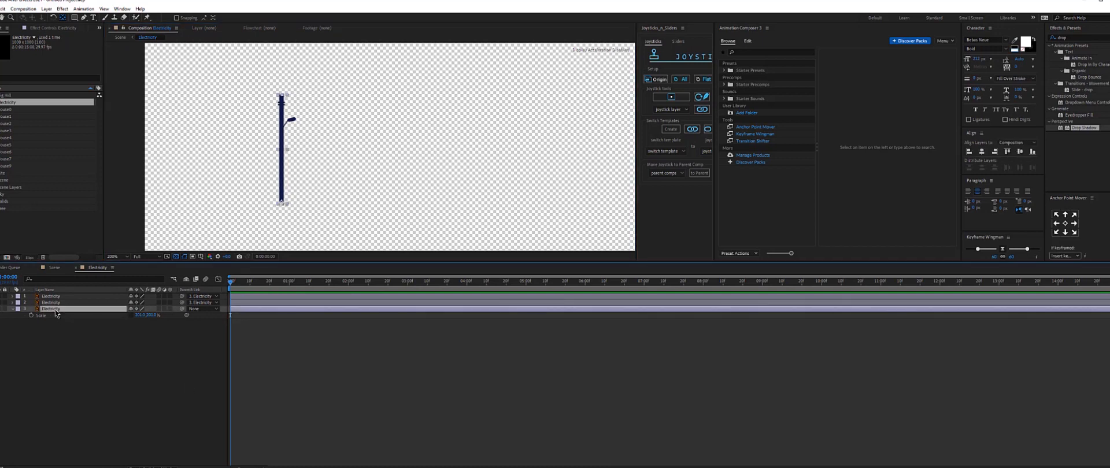
key("s")
key("s")
left_click_drag(240, 467, 252, 467)
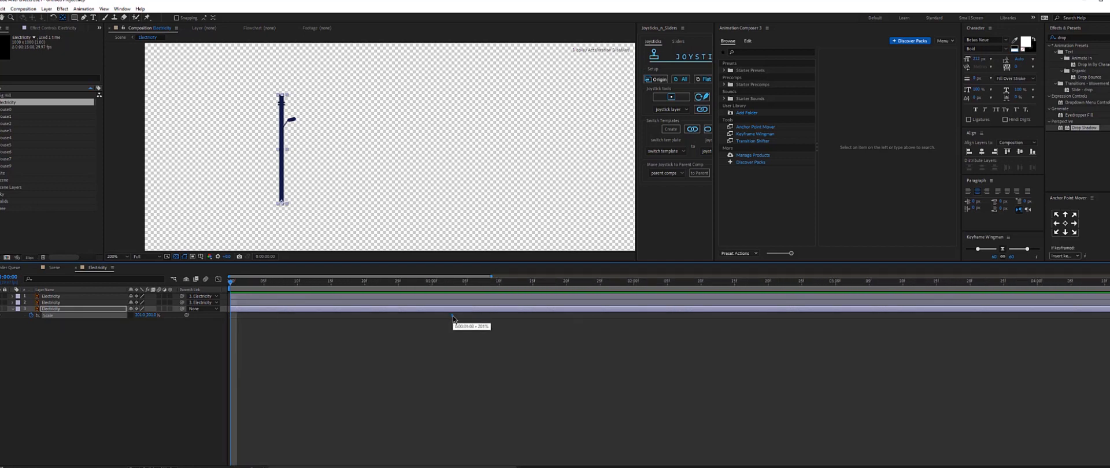
left_click(436, 377)
left_click(229, 311)
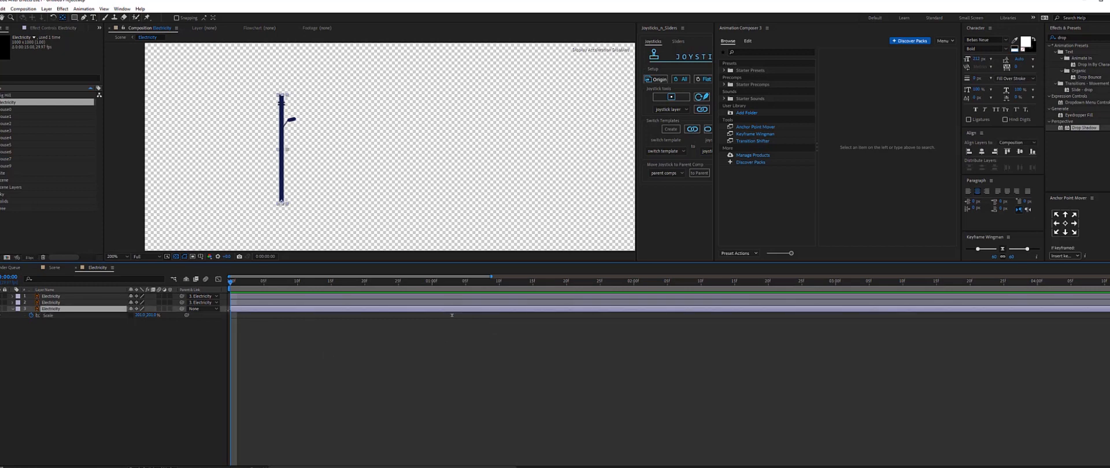
Unlink the pole's scale proportions and set its vertical scale to 0% at the start.
left_click(132, 316)
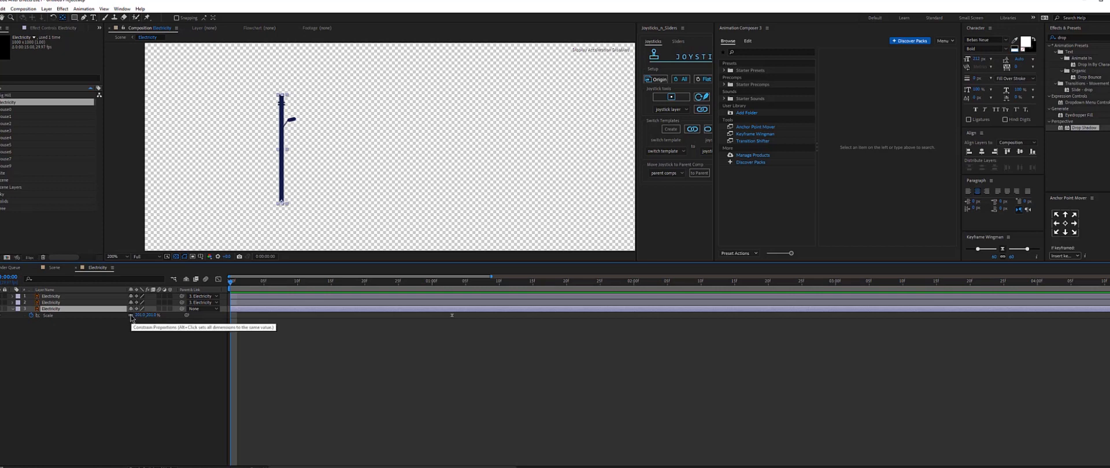
left_click(131, 316)
mouse_move(153, 315)
left_mouse_down()
mouse_move(170, 317)
mouse_move(139, 317)
mouse_move(155, 324)
left_mouse_up()
left_click(154, 345)
left_click(131, 317)
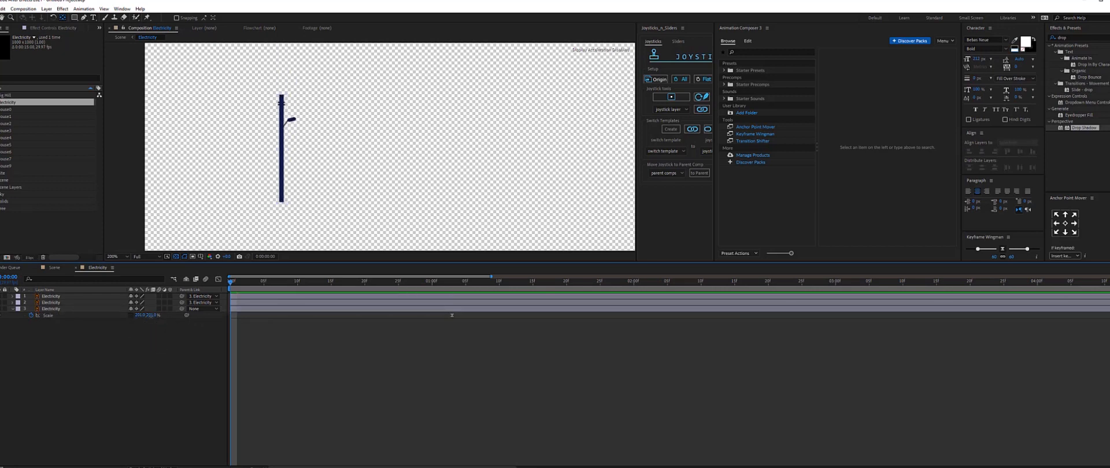
left_click(149, 315)
type("0")
key("Return")
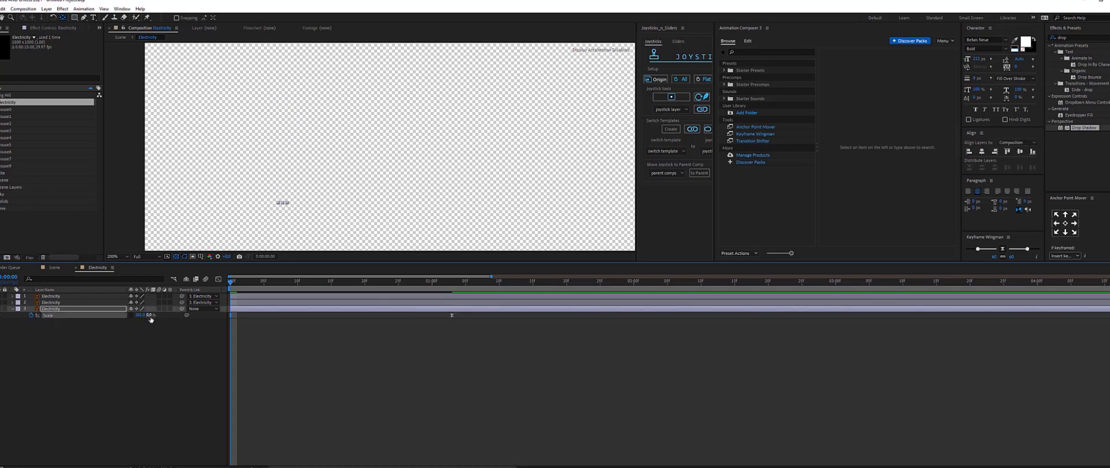
Add a scale keyframe at about 24 frames with the pole's vertical scale set to 200%.
left_click(384, 358)
key("space")
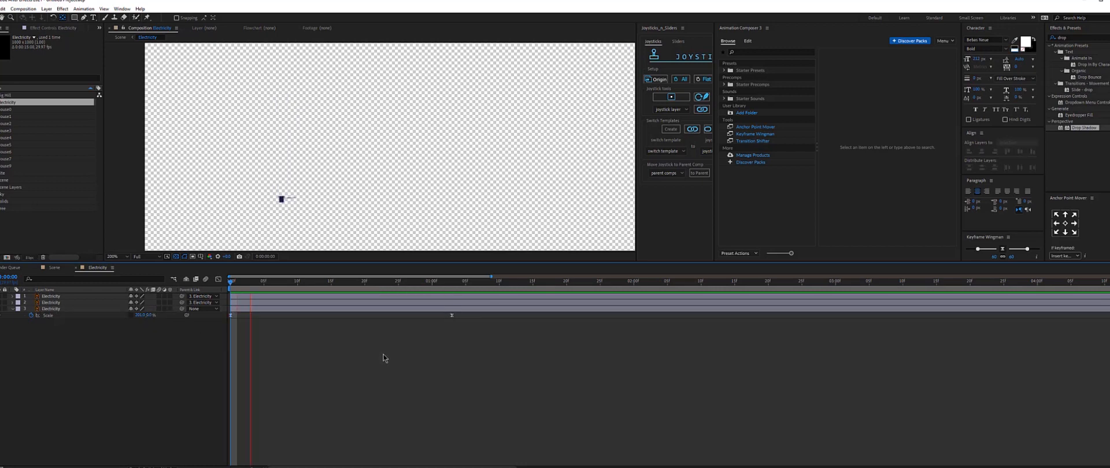
left_click(346, 309)
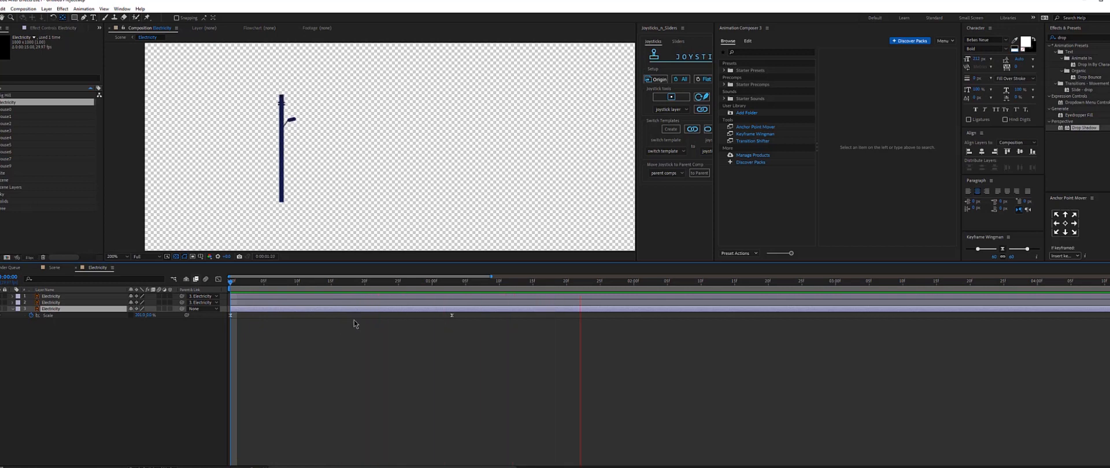
left_click_drag(384, 282, 393, 285)
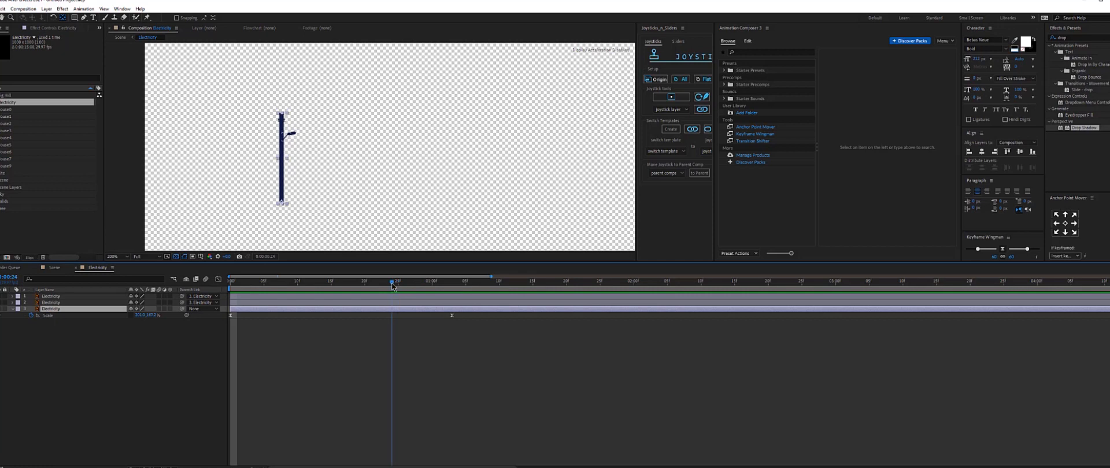
left_click(154, 316)
type("2")
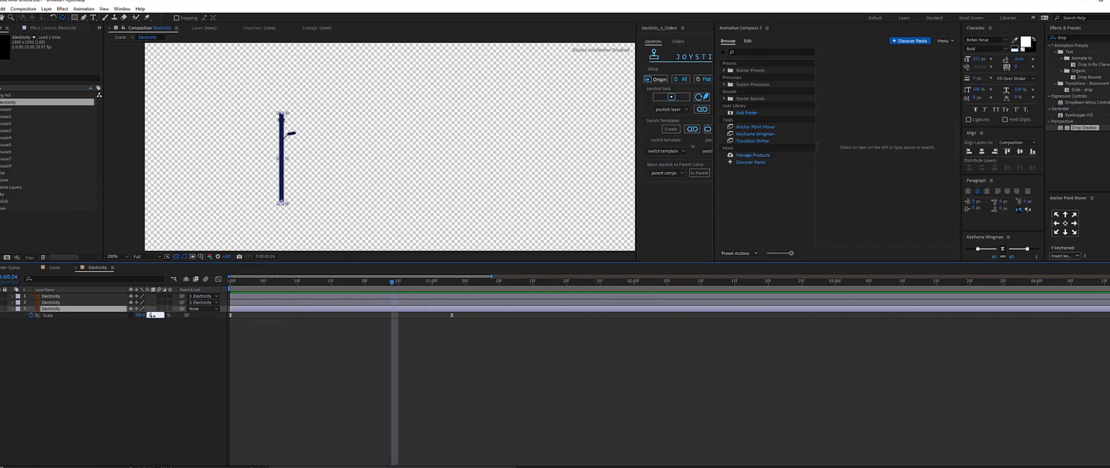
type("00")
key("Return")
Shift the final scale keyframe later and add an intermediate scale keyframe around one second for a bounce.
key("space")
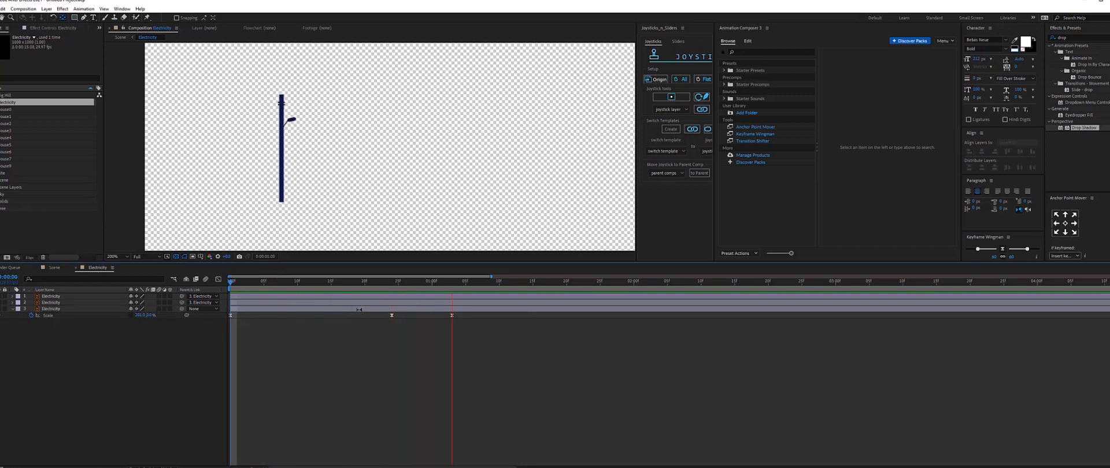
key("space")
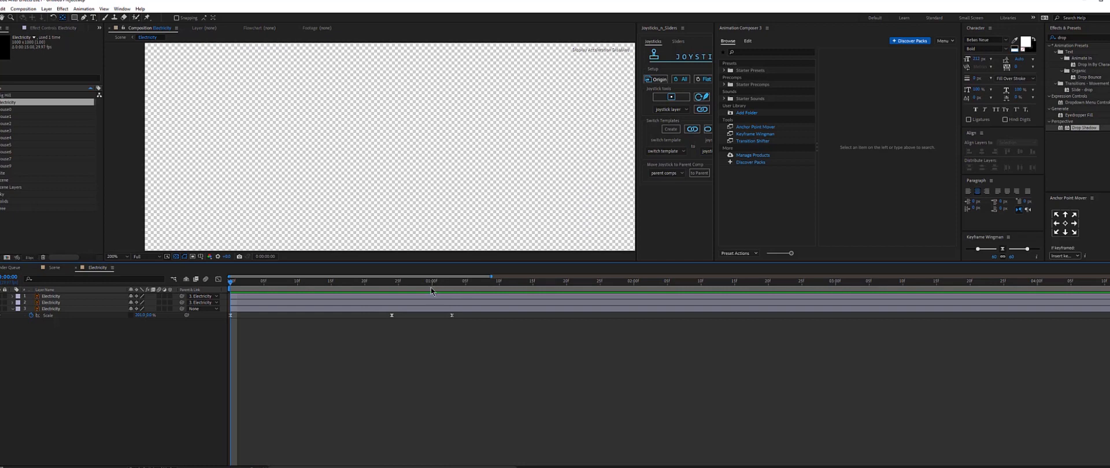
left_click(432, 282)
left_click_drag(452, 315, 479, 316)
left_click(452, 282)
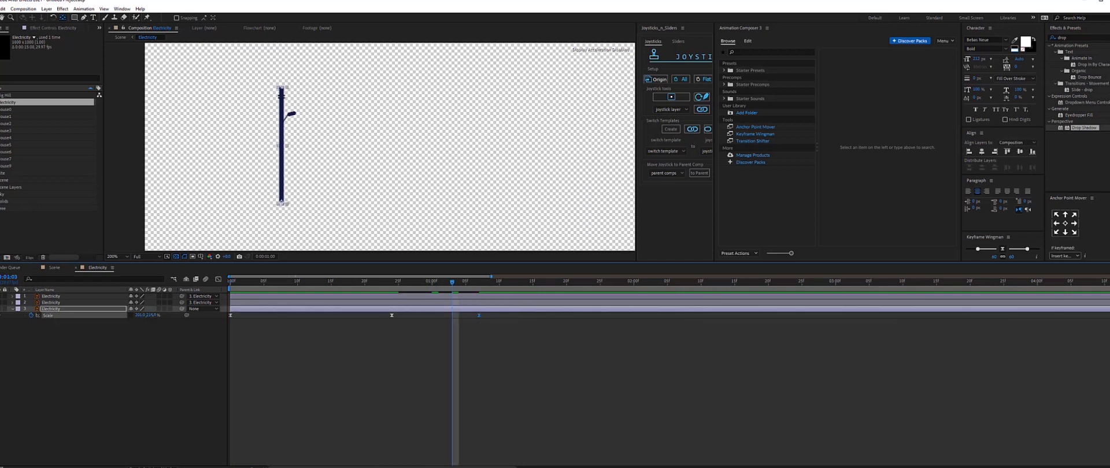
left_click_drag(152, 316, 133, 316)
left_click_drag(479, 316, 533, 321)
left_click(525, 337)
left_click(379, 282)
left_click(538, 284)
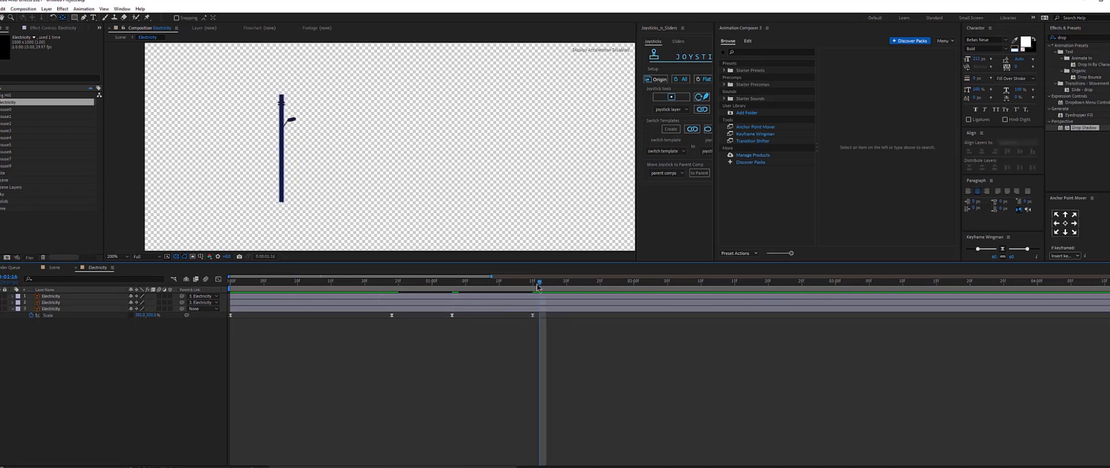
Preview the animation, then parent the lamp head layer to the lamp arm layer.
key("space")
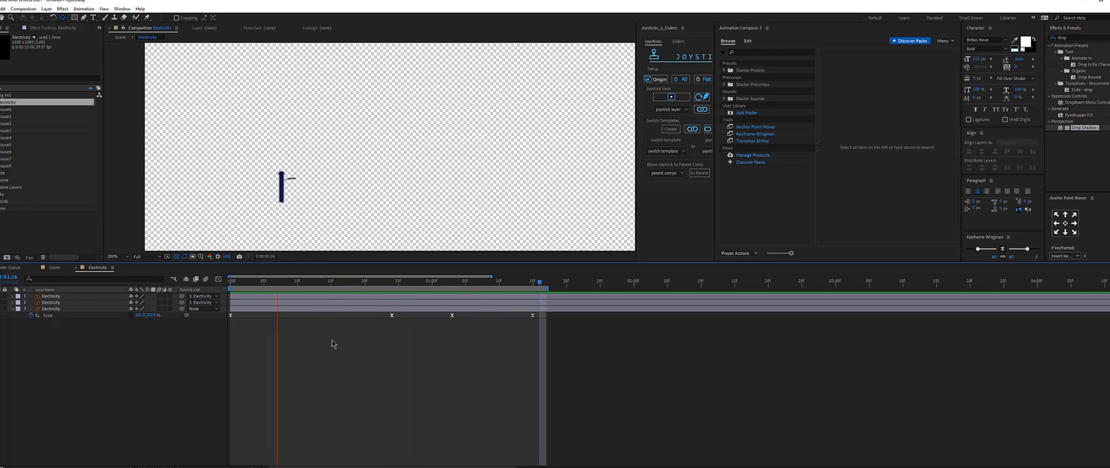
key("space")
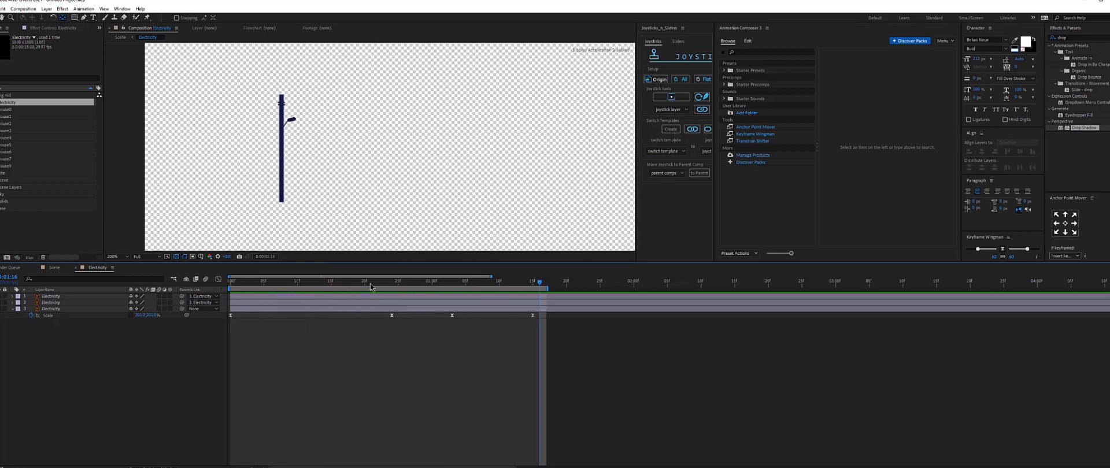
left_click_drag(370, 284, 458, 283)
left_click(457, 303)
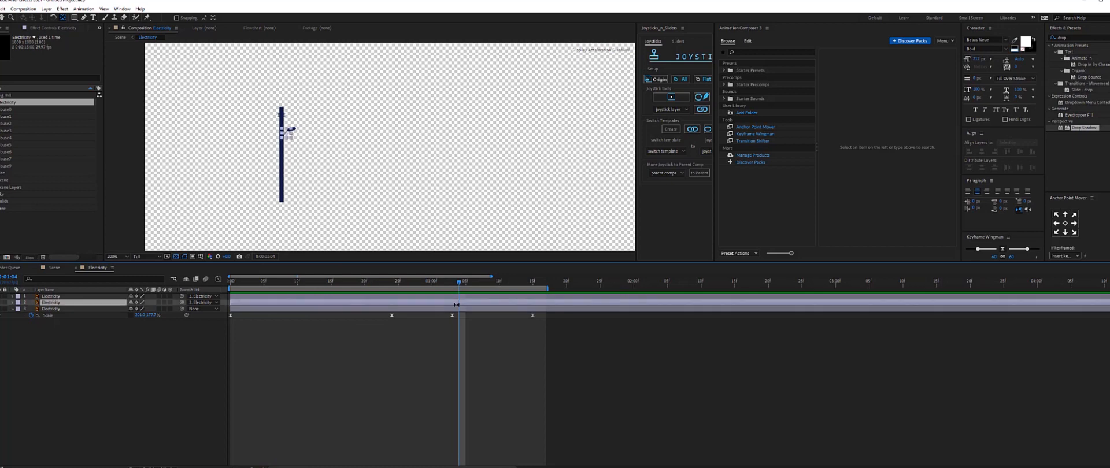
scroll(325, 135, "up", 2)
scroll(326, 136, "down", 1)
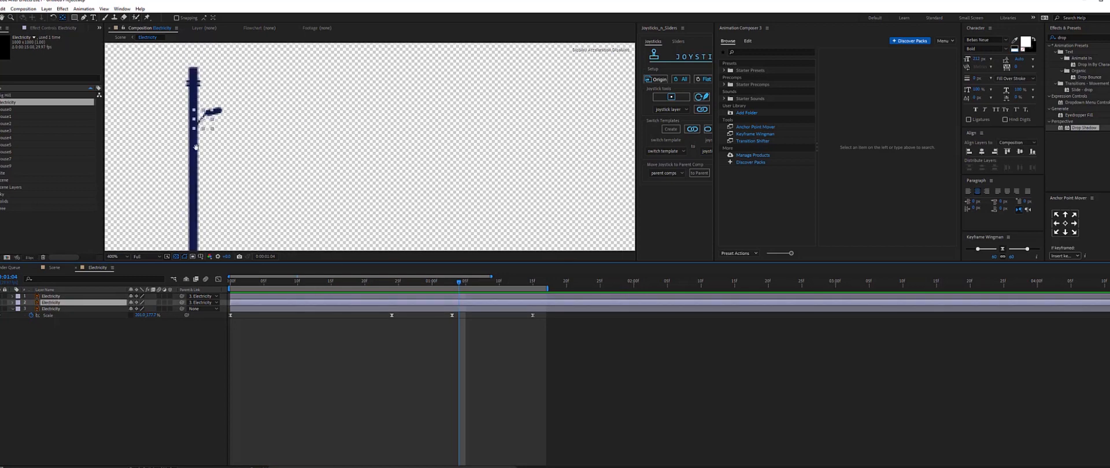
key("space")
left_click_drag(208, 143, 320, 149)
scroll(321, 150, "up", 1)
left_click_drag(332, 112, 385, 173)
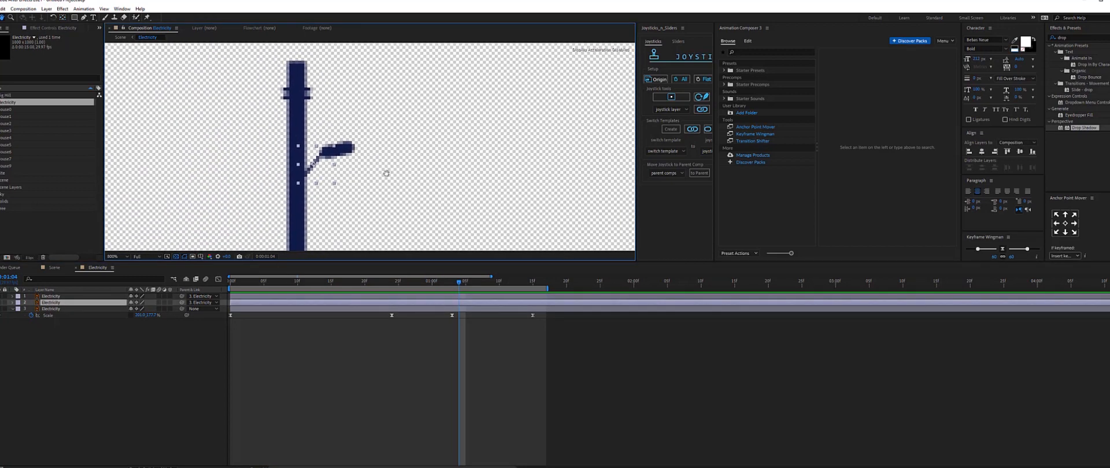
scroll(338, 163, "up", 1)
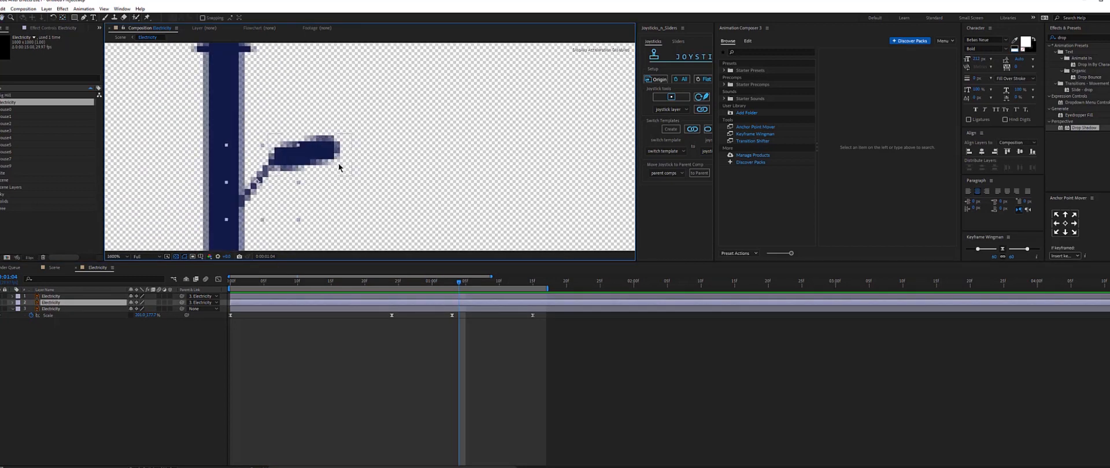
left_click(81, 297)
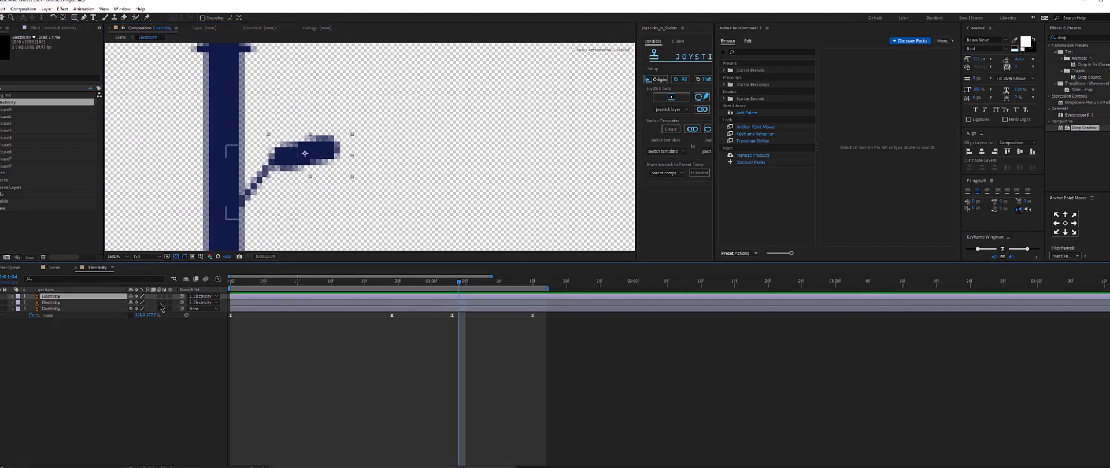
left_click_drag(182, 297, 135, 302)
Reveal the lamp arm's rotation and scale and add keyframes for both at about 1 second 4 frames.
left_click(258, 195)
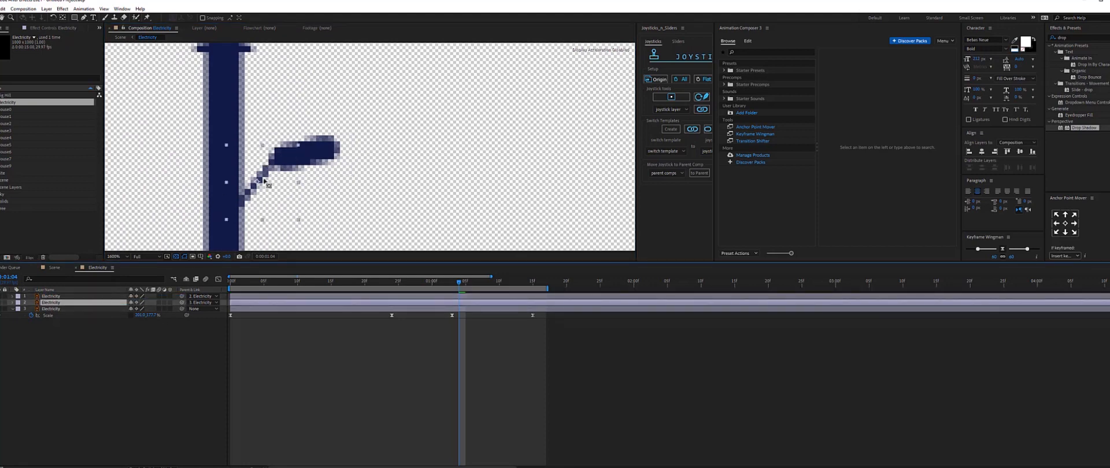
key("y")
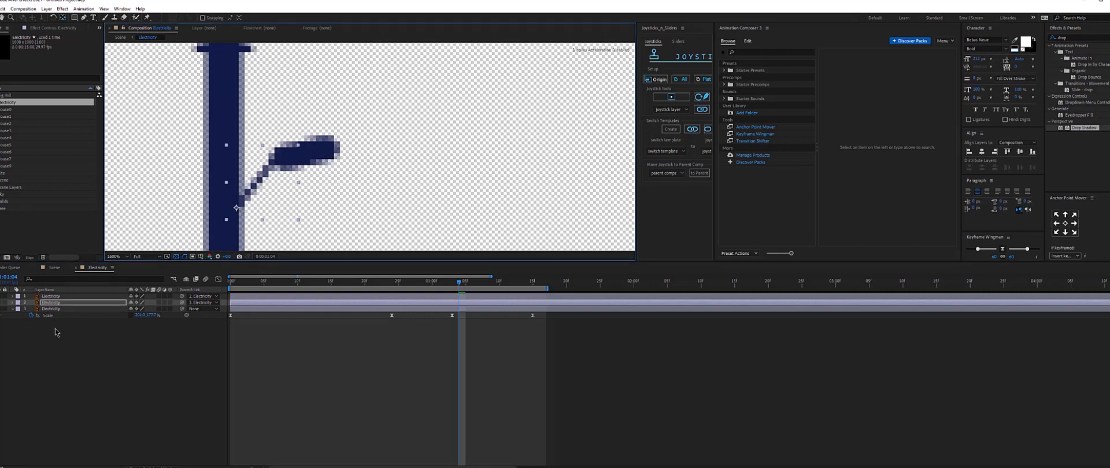
key("r")
left_click(32, 310)
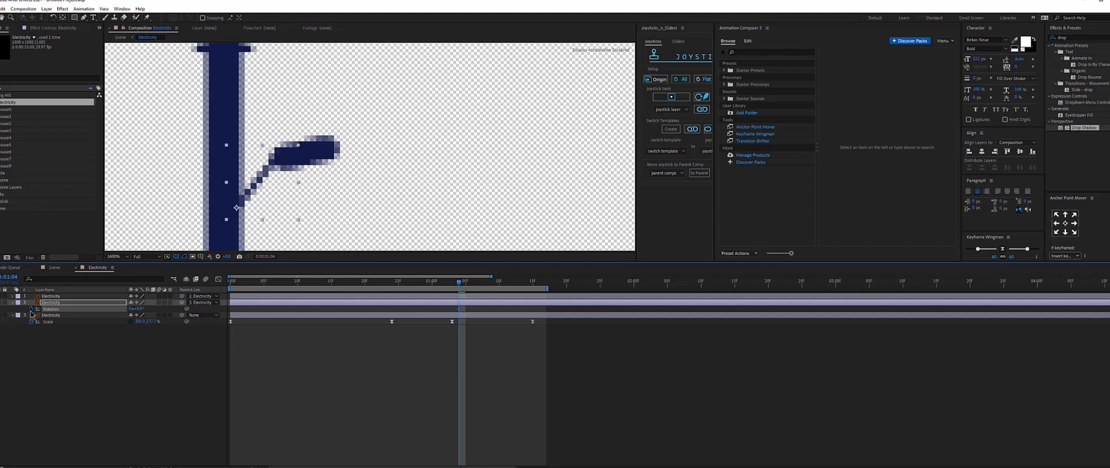
key("shift+s")
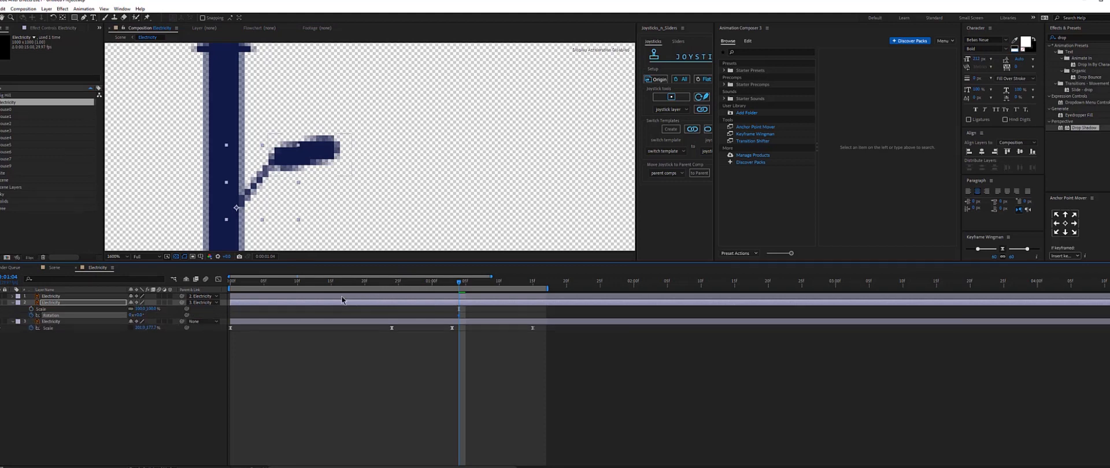
left_click(32, 315)
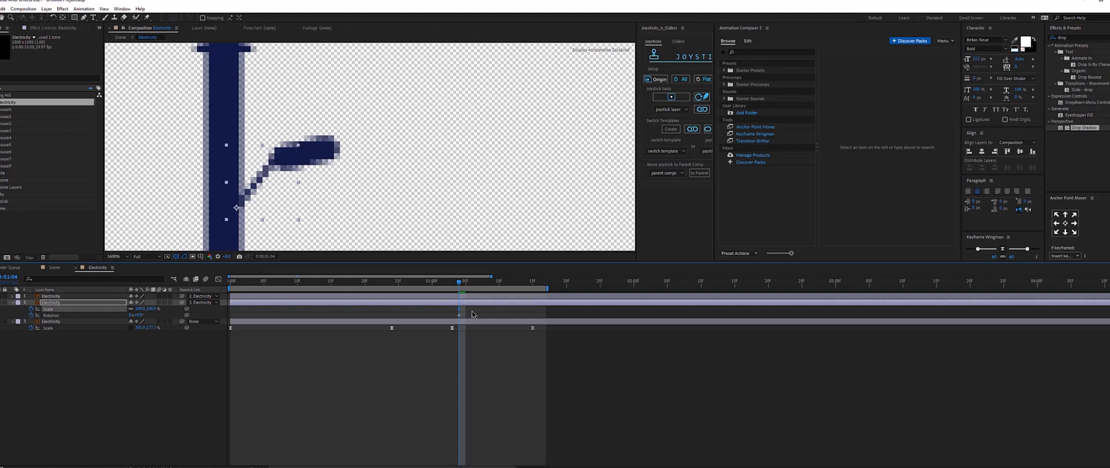
Shift the lamp arm's new keyframes later in time and extend the work area.
left_click_drag(471, 312, 454, 323)
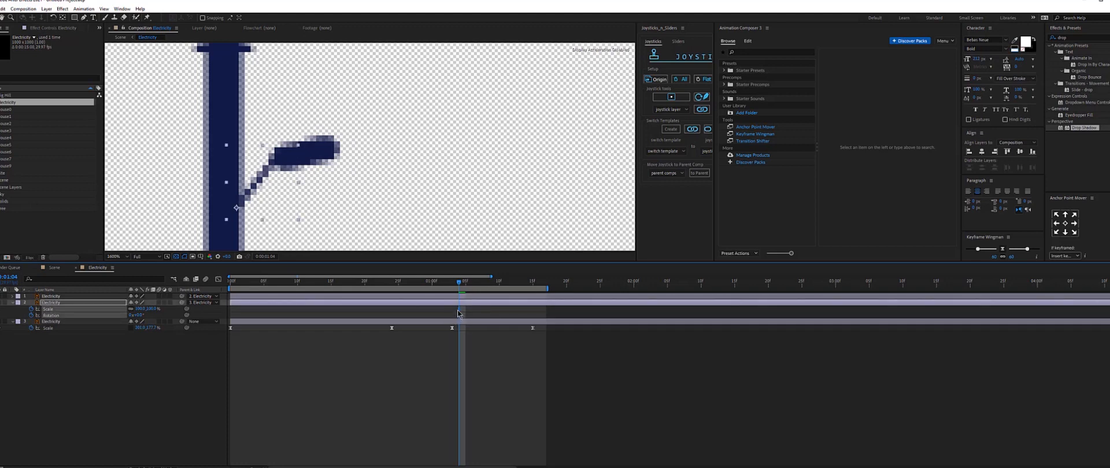
left_click_drag(460, 314, 528, 315)
left_click_drag(547, 288, 662, 288)
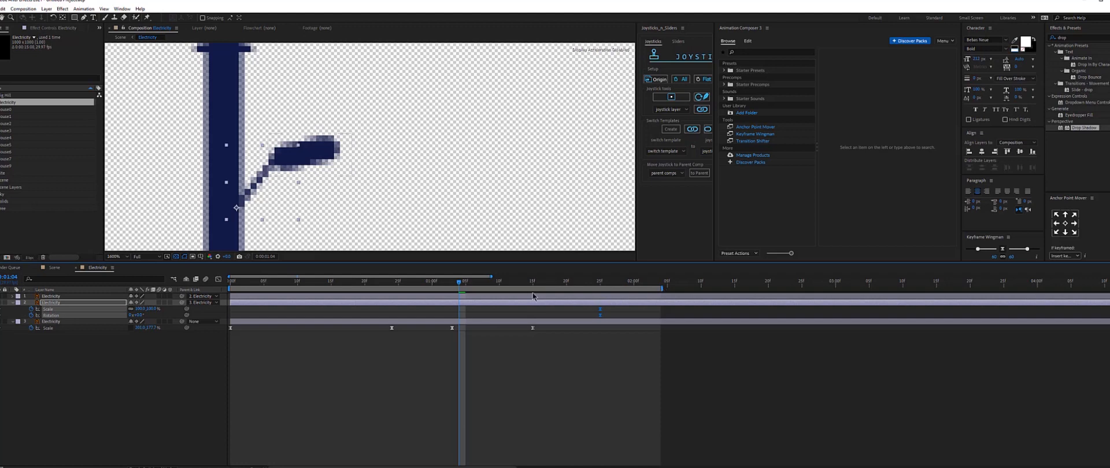
At about 1 second 10 frames, set the lamp arm's scale to 0% and adjust its rotation.
mouse_move(506, 287)
left_mouse_down()
mouse_move(518, 286)
mouse_move(499, 286)
left_mouse_up()
left_click(507, 303)
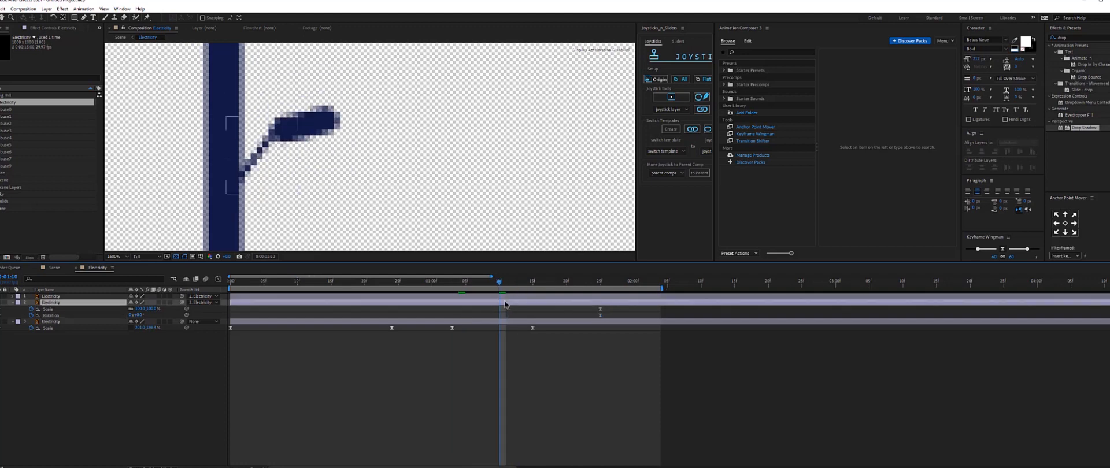
left_click(139, 309)
type("0")
key("Return")
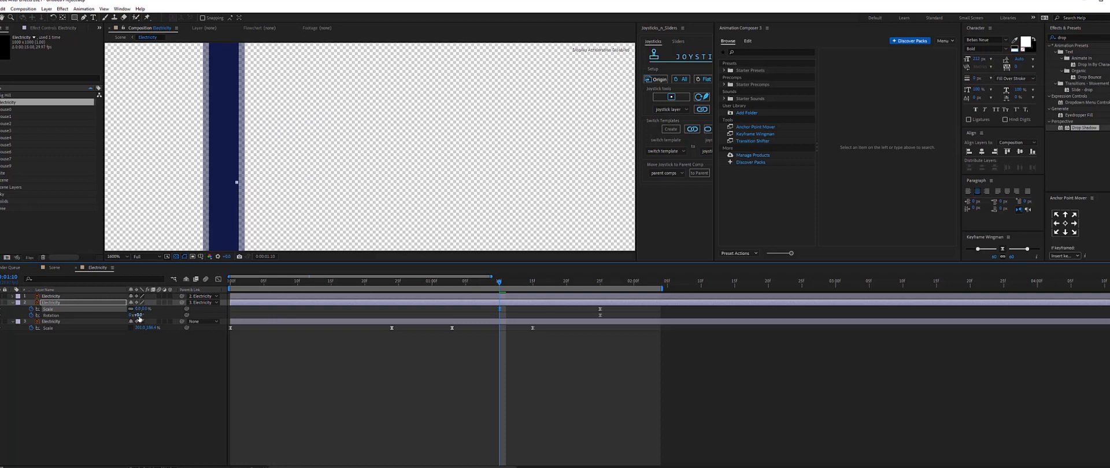
left_click_drag(137, 316, 156, 315)
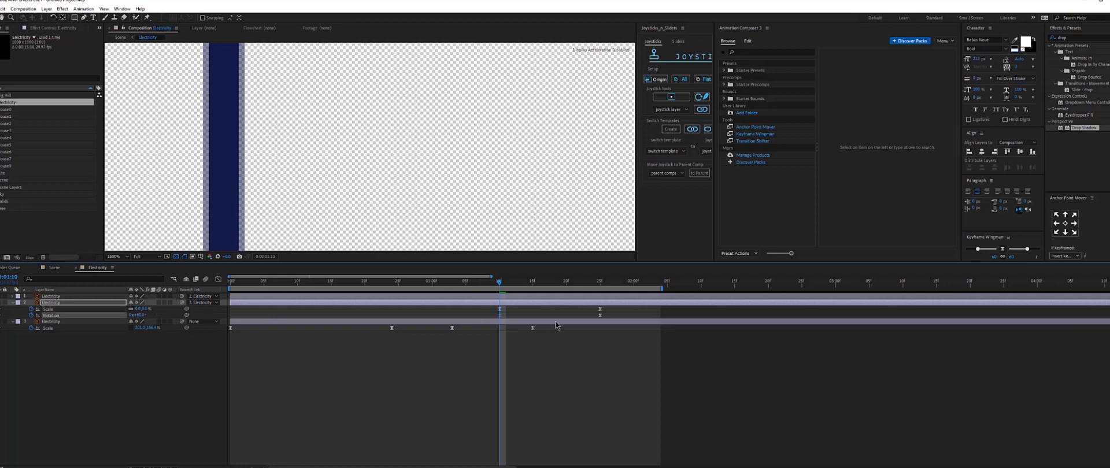
Copy the lamp arm's final keyframes and paste them at about 1 second 22 frames.
scroll(380, 175, "down", 2)
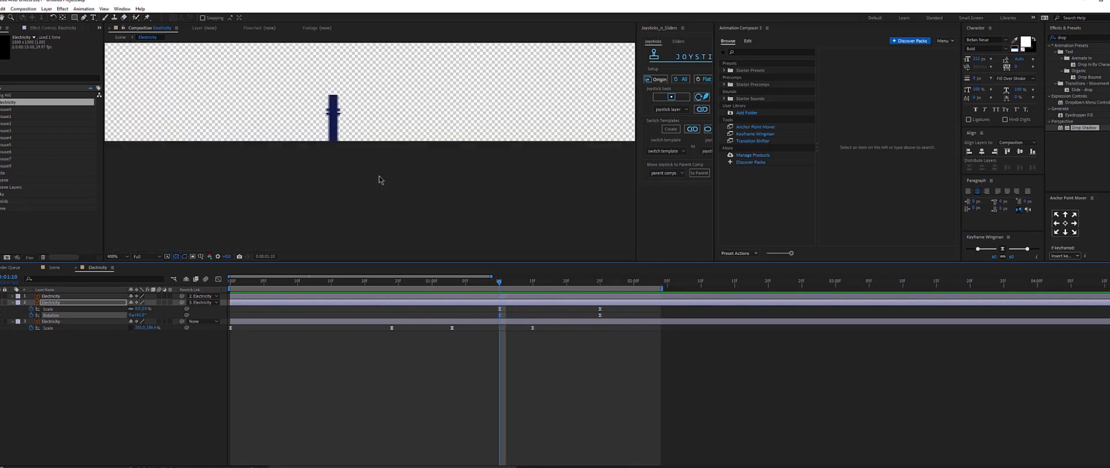
key("space")
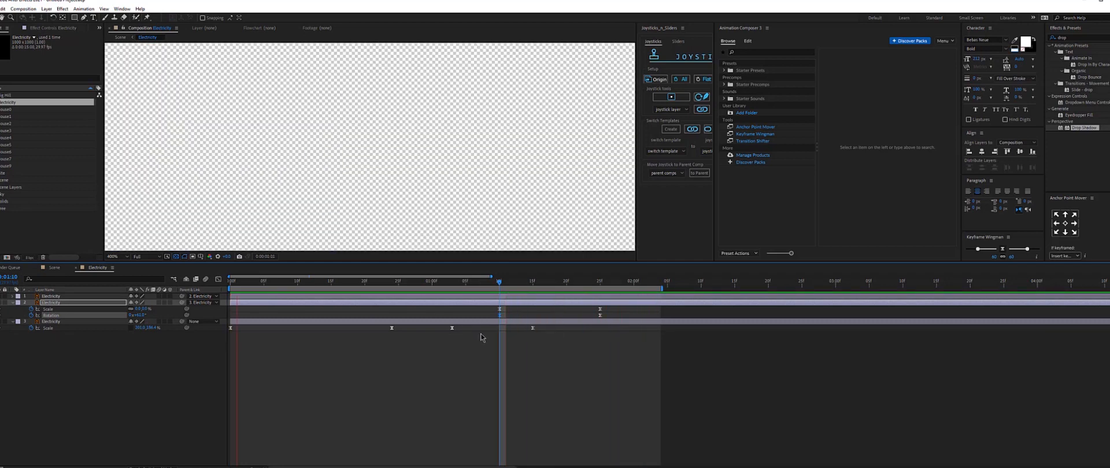
left_click_drag(499, 282, 631, 320)
left_click(626, 350)
left_click(584, 304)
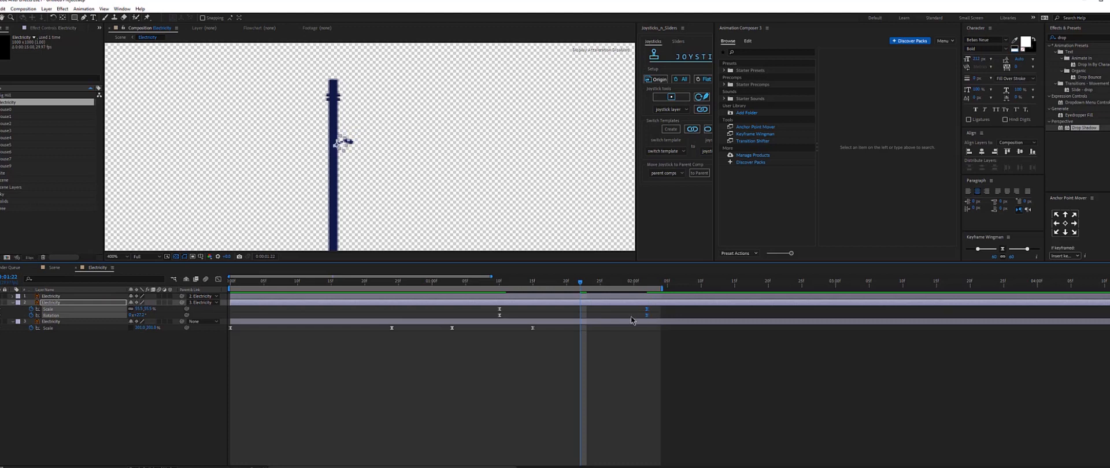
key("ctrl+c")
key("ctrl+v")
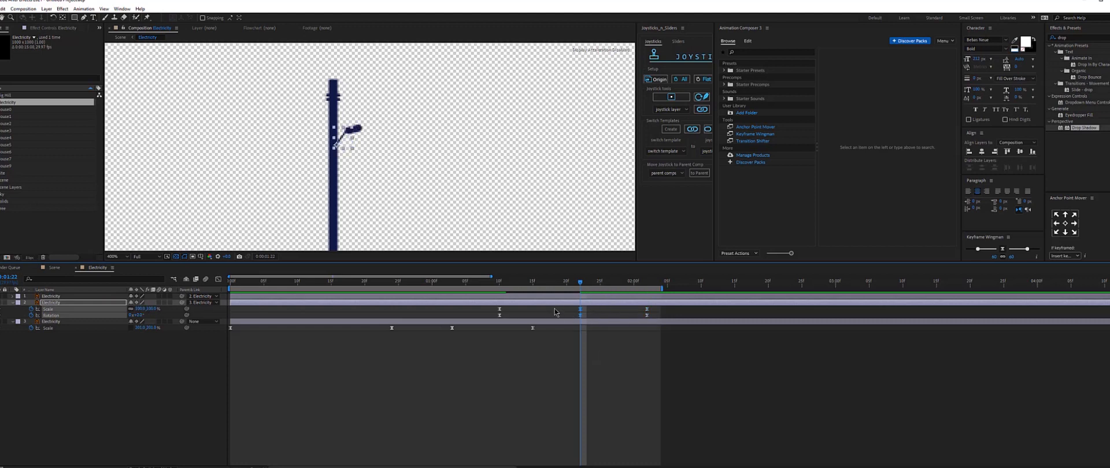
Adjust the lamp arm's rotation at the pasted keyframe for an overshoot and preview it.
left_click(156, 347)
mouse_move(138, 316)
left_mouse_down()
mouse_move(128, 317)
mouse_move(143, 309)
left_mouse_up()
left_click(745, 412)
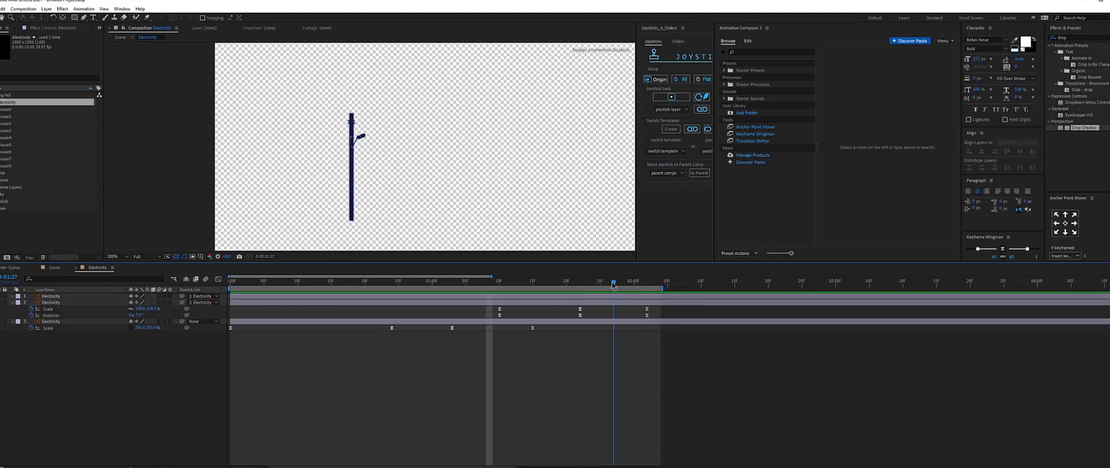
key("space")
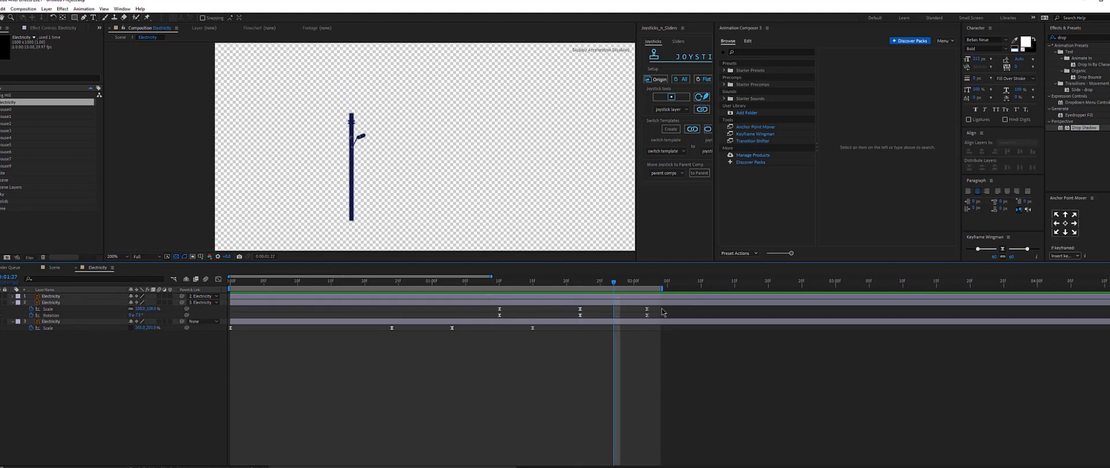
At about 1 second 28 frames, set the lamp arm's rotation to 15°.
mouse_move(663, 307)
left_mouse_down()
mouse_move(645, 320)
mouse_move(661, 317)
left_mouse_up()
key("Page_Down")
key("period")
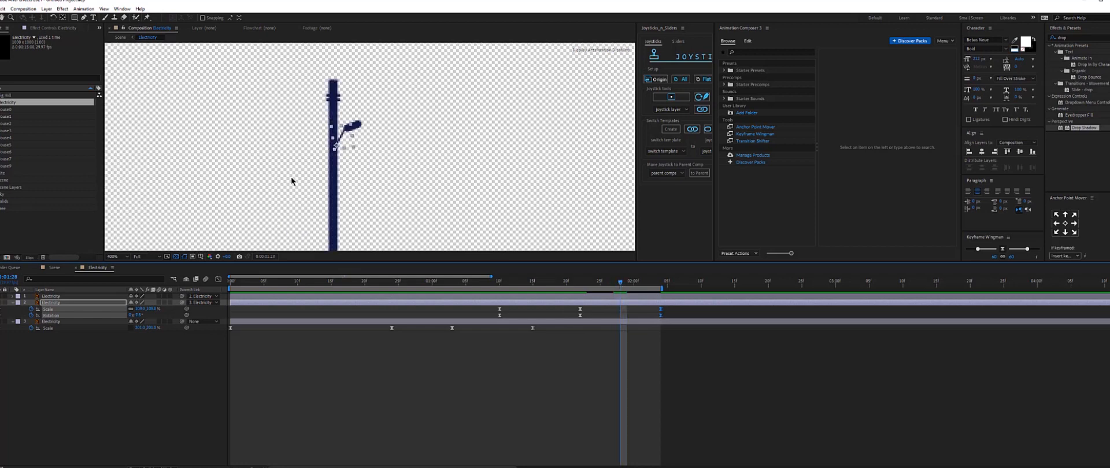
key("period")
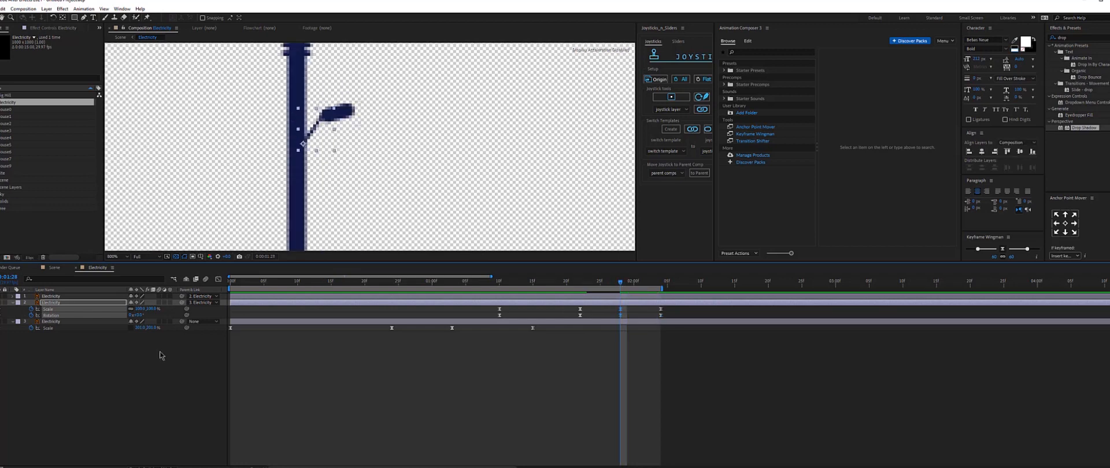
left_click(137, 315)
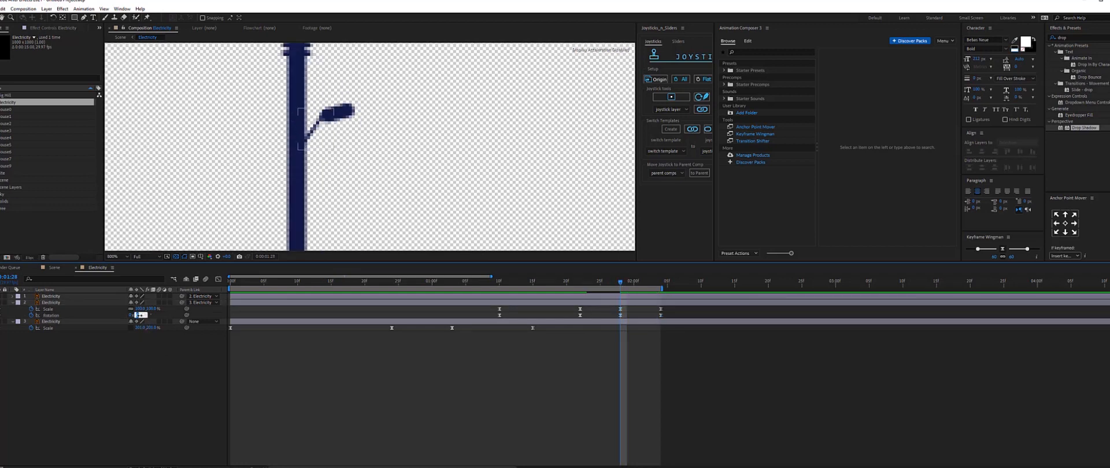
type("15")
key("Return")
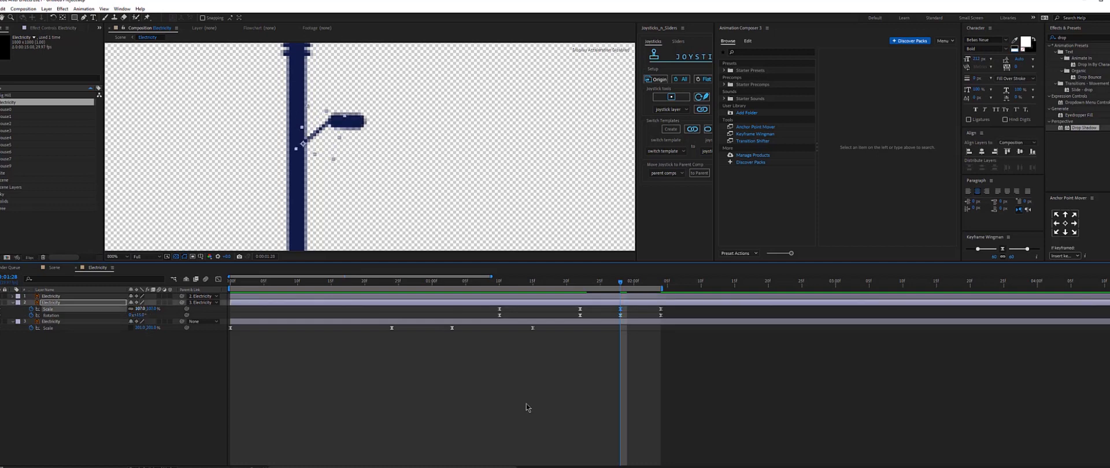
Preview the lamp arm's swing-in animation from the start.
left_click(527, 406)
left_click(500, 282)
key("space")
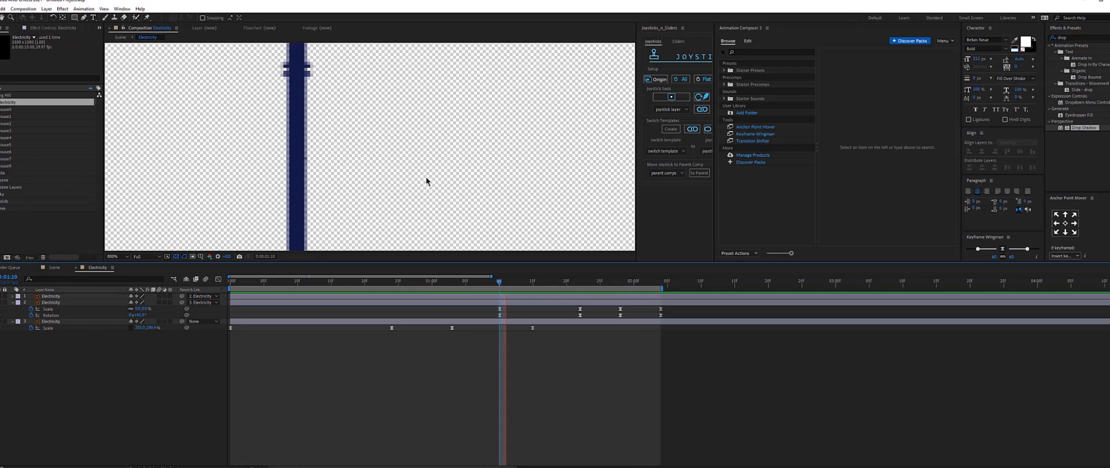
scroll(425, 178, "down", 1)
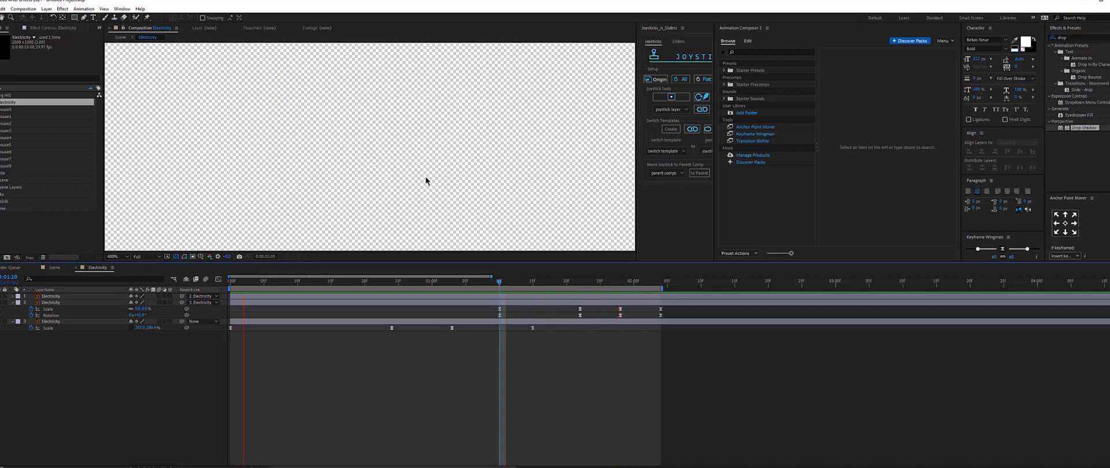
scroll(426, 176, "down", 2)
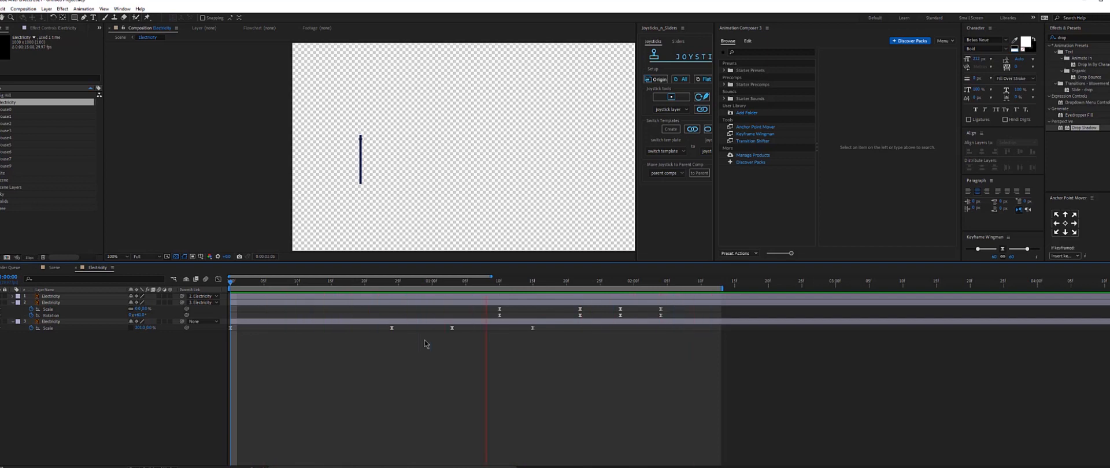
Open the tree pre-composition from the Scene composition and toggle its layers' visibility to identify each part.
left_click(55, 268)
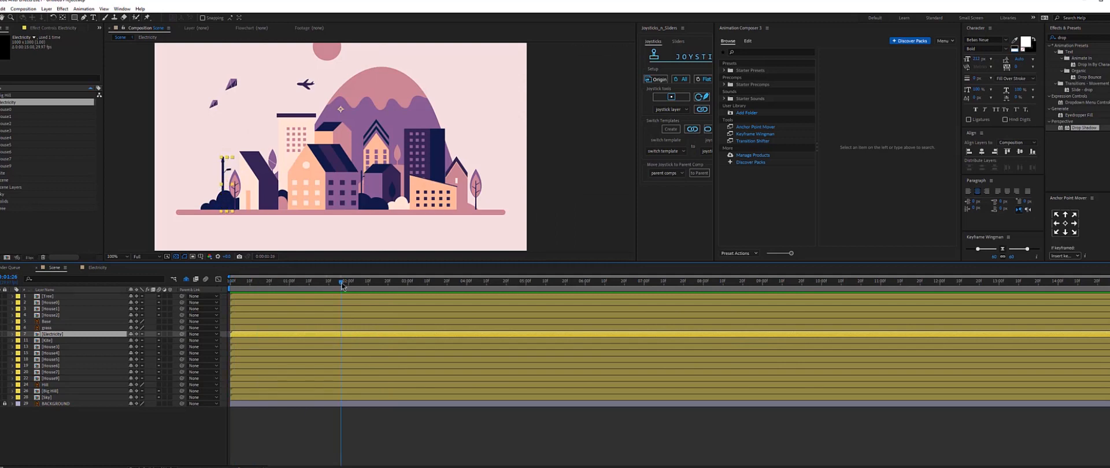
double_click(236, 194)
left_click_drag(354, 218, 377, 190)
scroll(371, 154, "up", 1)
left_click(120, 297)
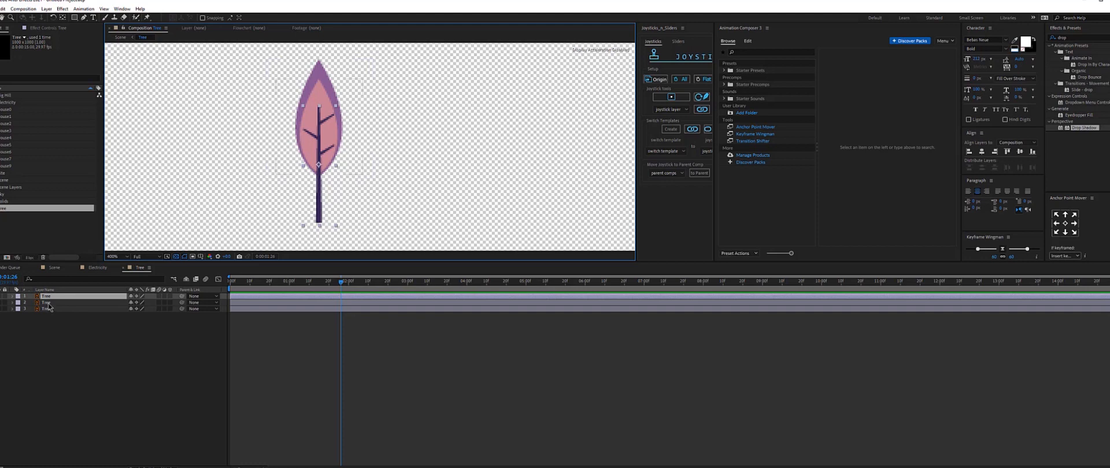
left_click(49, 303, "shift")
left_click(49, 309, "shift")
left_click(109, 334)
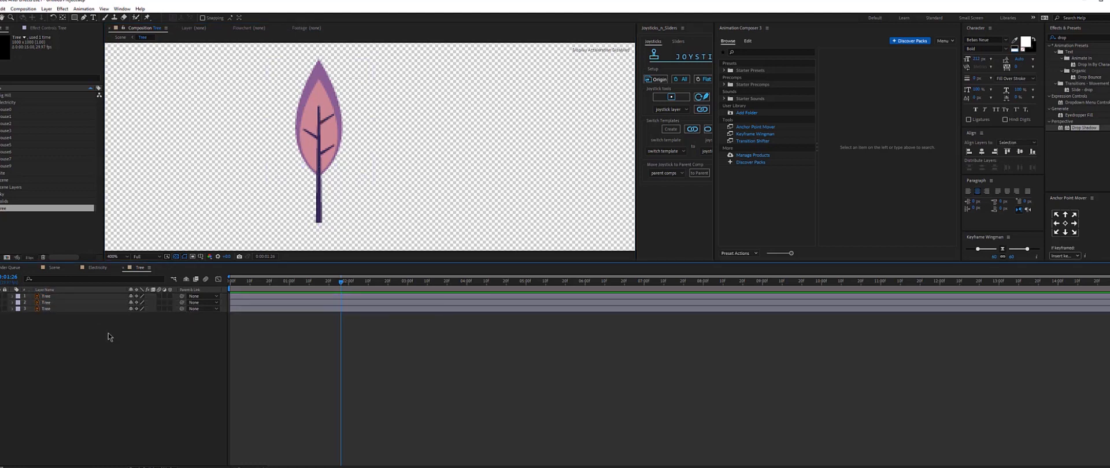
left_click(72, 309)
left_click(0, 302)
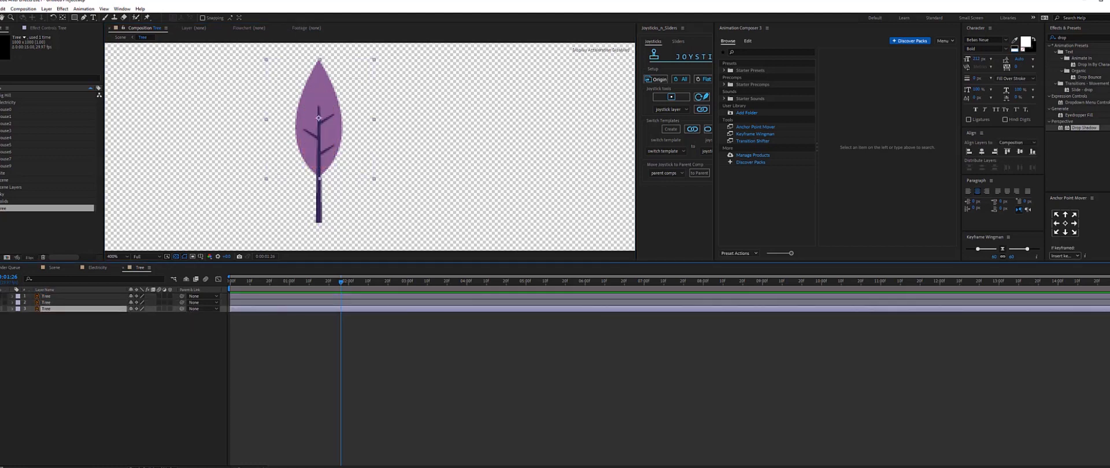
left_click(0, 309)
left_click(0, 309)
left_click(0, 302)
Rename the top tree layer in the tree pre-composition as Base.
left_click_drag(132, 334, 100, 305)
left_click(46, 297)
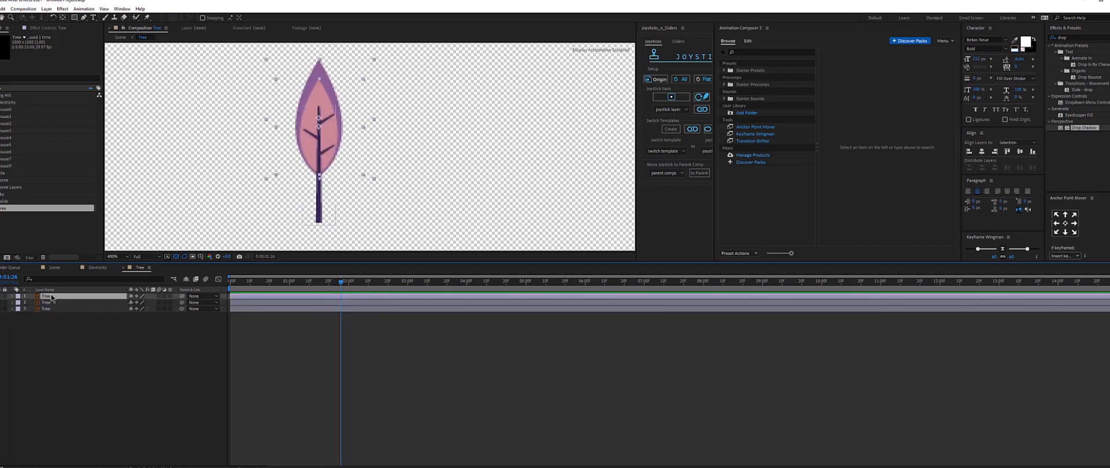
right_click(47, 299)
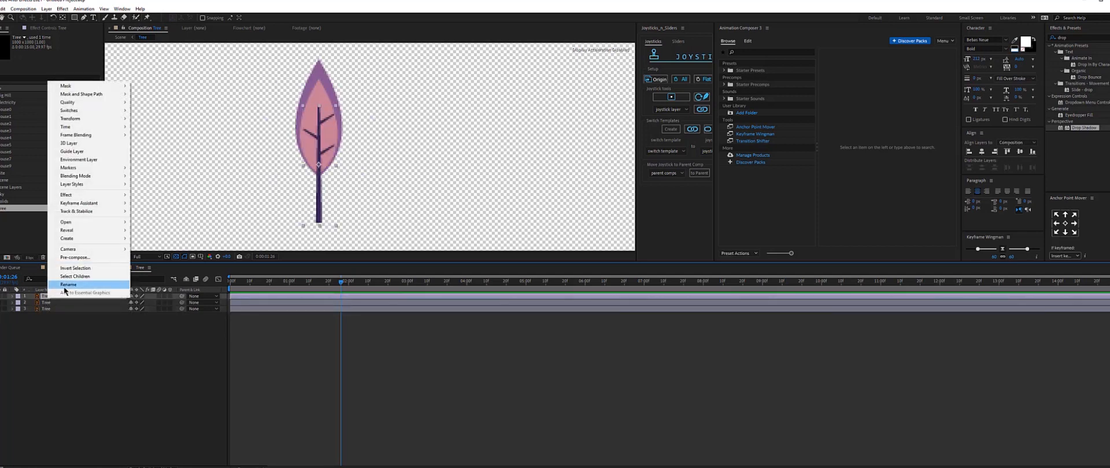
left_click(70, 283)
type("Base")
key("Return")
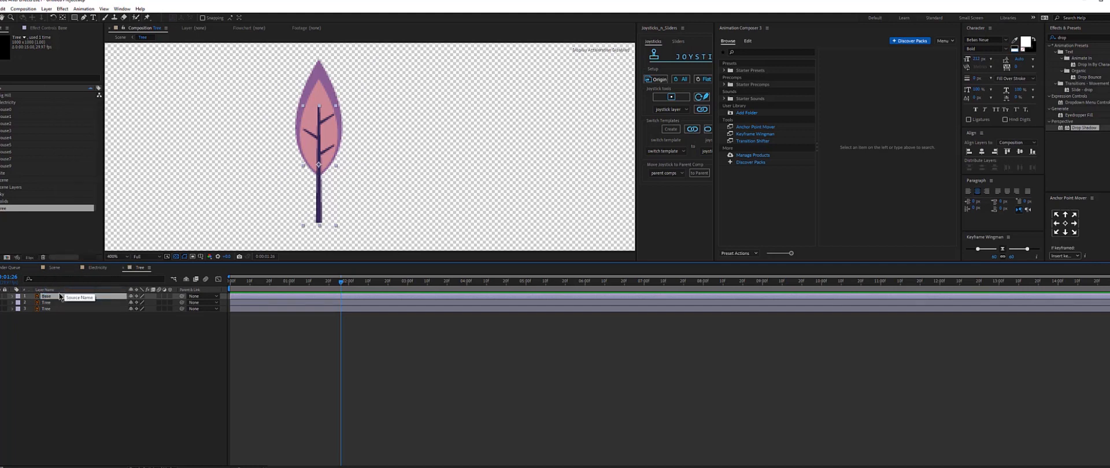
Parent the two remaining tree layers to the Base layer.
left_click_drag(106, 345, 69, 306)
left_click_drag(182, 304, 62, 297)
left_click(62, 297)
key("Home")
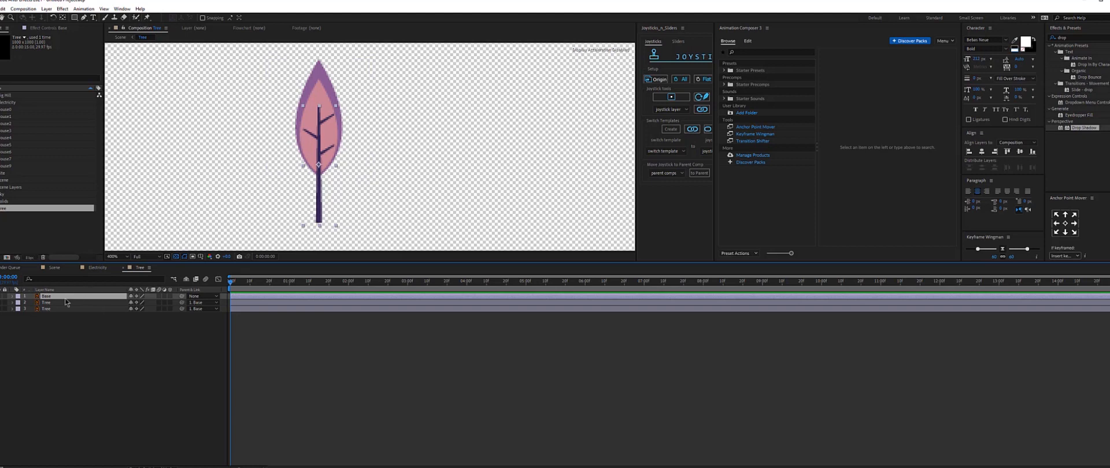
Move the Base layer's anchor point down to the bottom of the tree trunk.
key("y")
left_click_drag(319, 166, 318, 222)
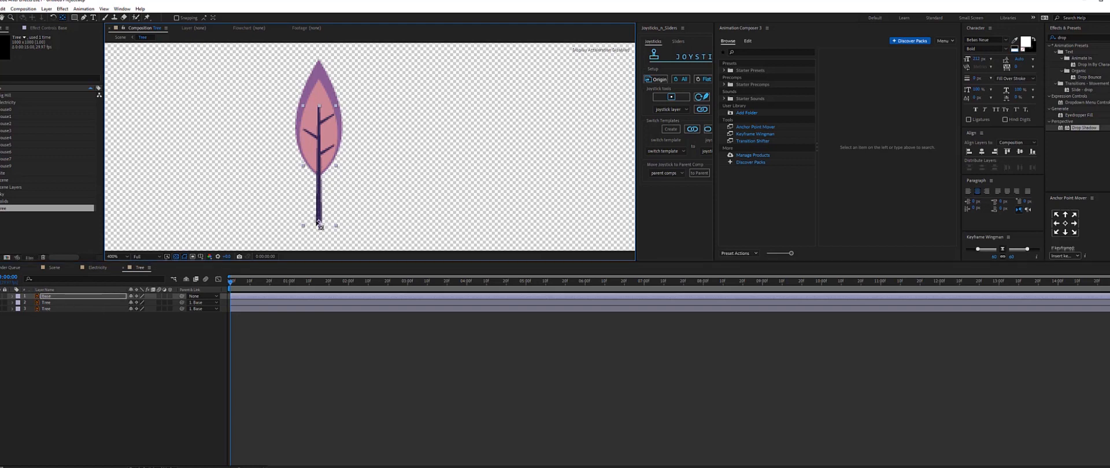
left_click(74, 342)
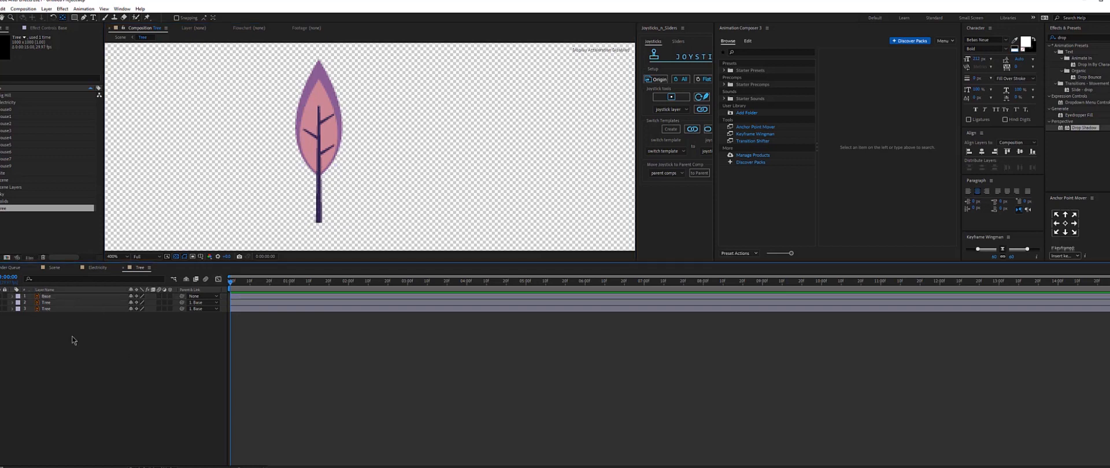
Enable keyframing for the Base layer's Scale and Rotation properties at the start of the timeline.
left_click(47, 297)
key("s")
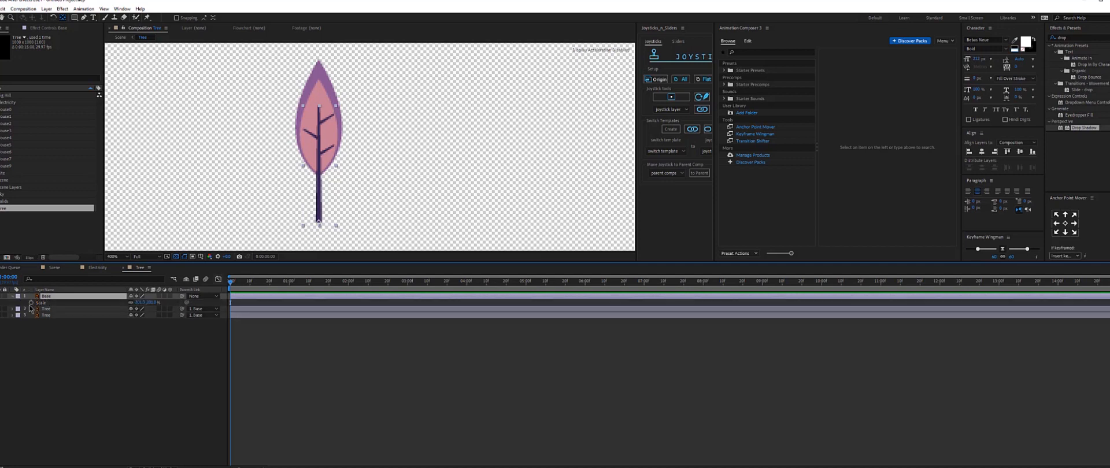
left_click(31, 304)
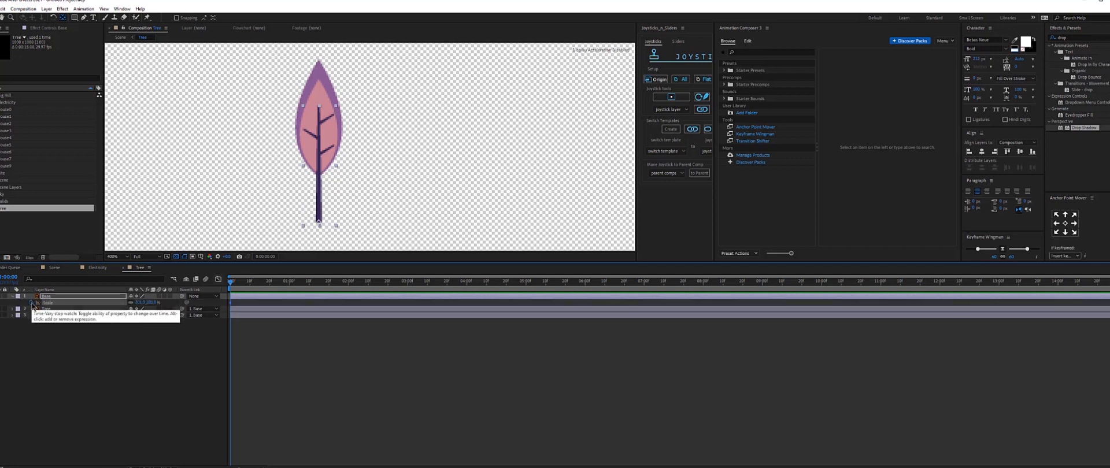
left_click(31, 303, "alt")
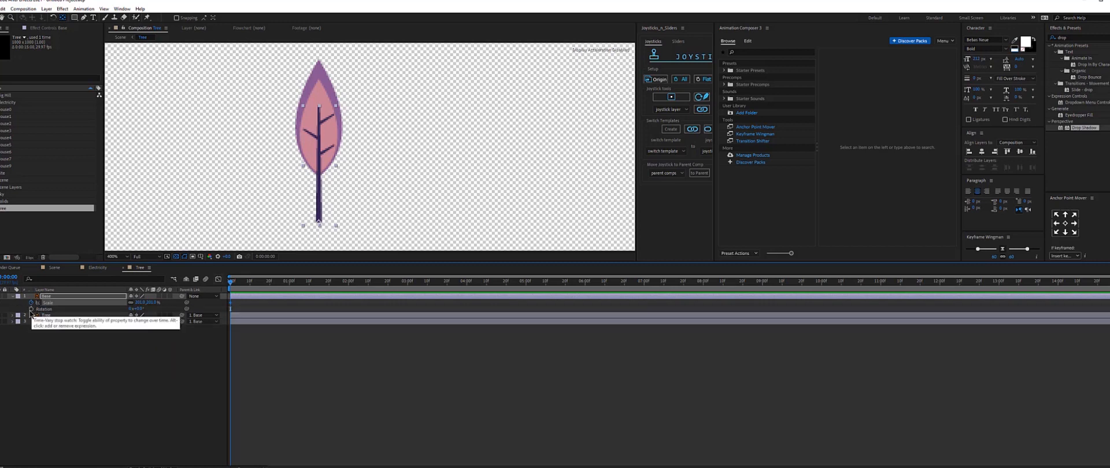
left_click(32, 310)
Move the Base layer's first scale and rotation keyframes later along the timeline.
left_click_drag(1109, 277, 491, 277)
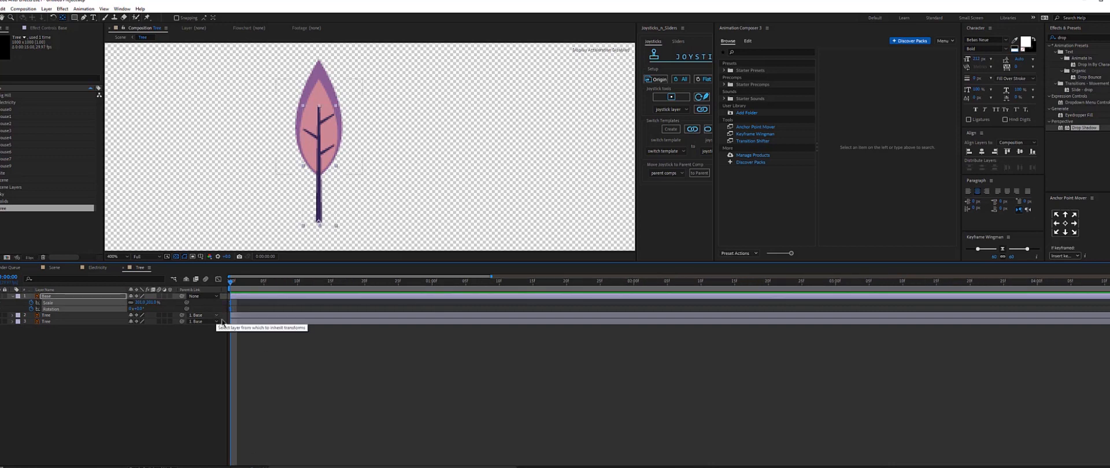
left_click_drag(231, 307, 422, 305)
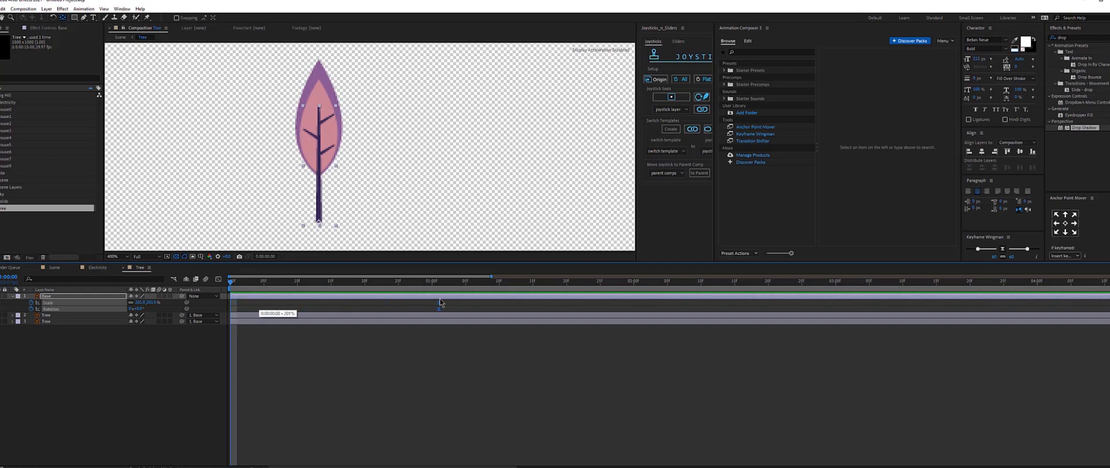
left_click_drag(437, 300, 437, 300)
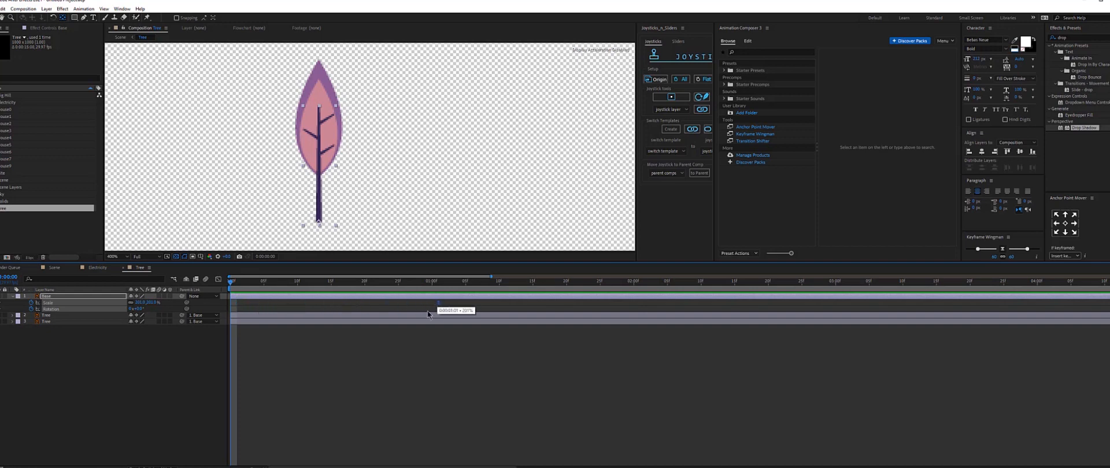
left_click(360, 360)
At the start of the timeline, set the Base layer's scale to 0%.
left_click(47, 297)
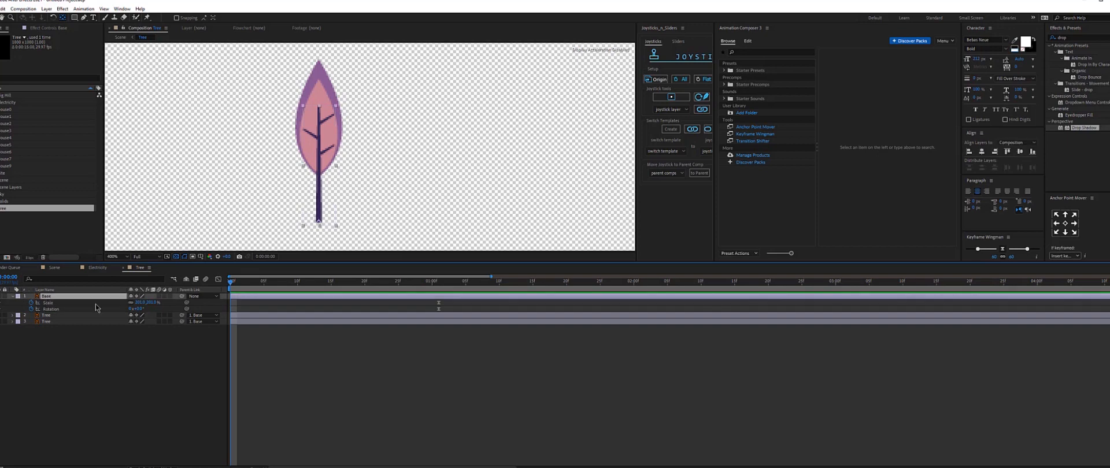
left_click(131, 303)
left_click_drag(151, 303, 160, 297)
key("ctrl+z")
left_click(152, 303)
type("0")
key("Return")
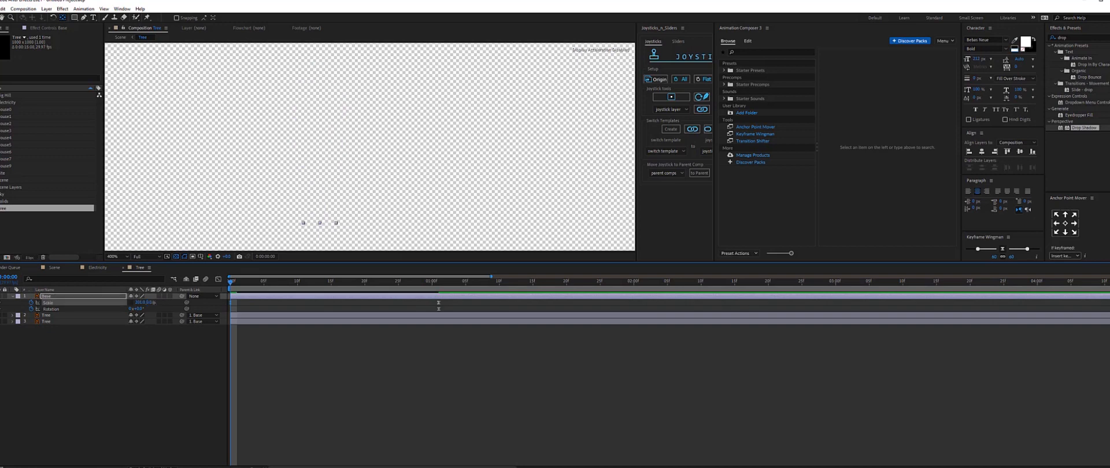
left_click(139, 302)
key("Return")
left_click(328, 366)
Preview the tree's scale-up animation from the start.
key("space")
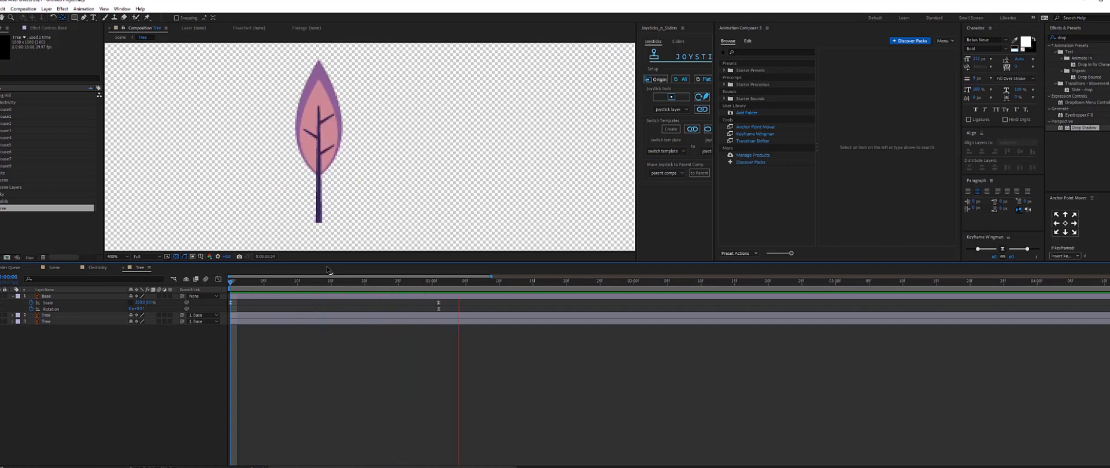
key("space")
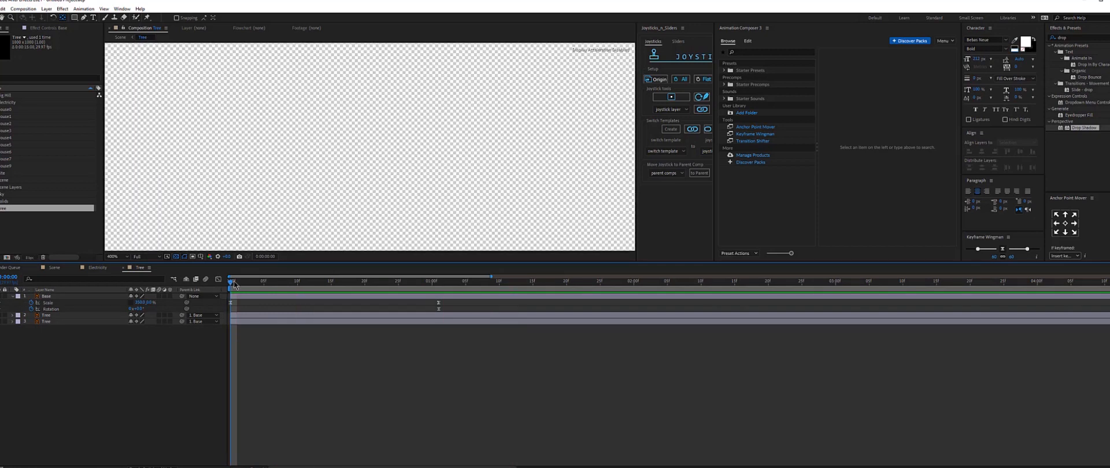
left_click_drag(234, 281, 270, 284)
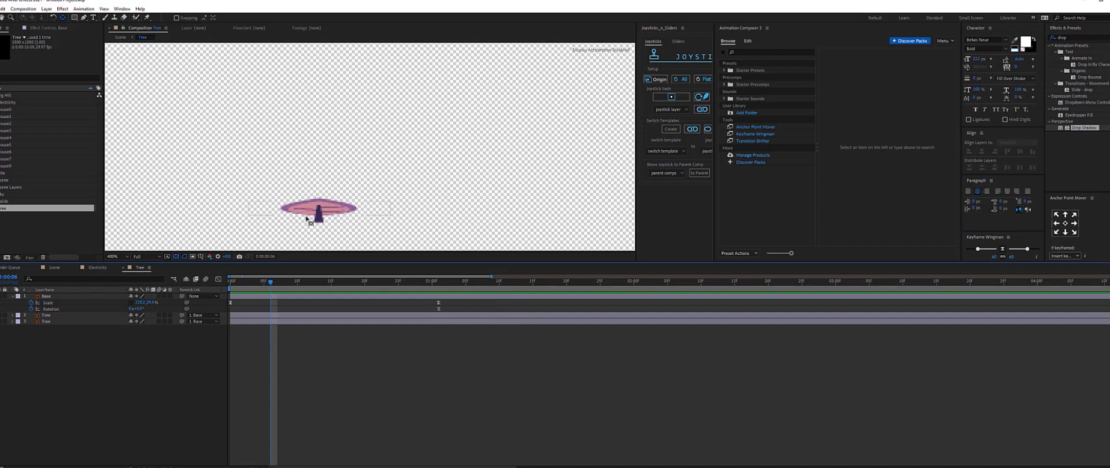
left_click_drag(317, 283, 346, 288)
At about 17 frames, add a Base scale keyframe of 150 by 230% for a stretched overshoot.
left_click_drag(465, 300, 417, 314)
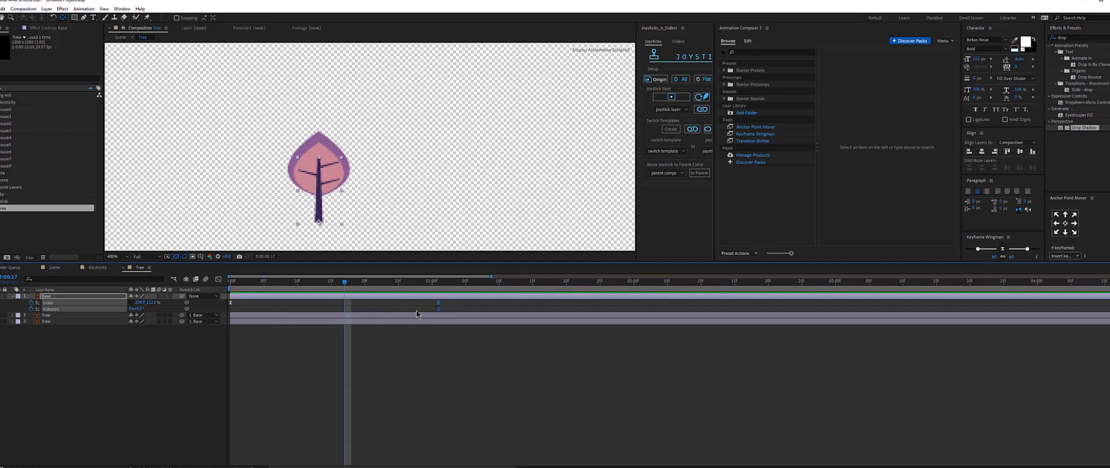
key("ctrl+v")
left_click(416, 312)
left_click(140, 303)
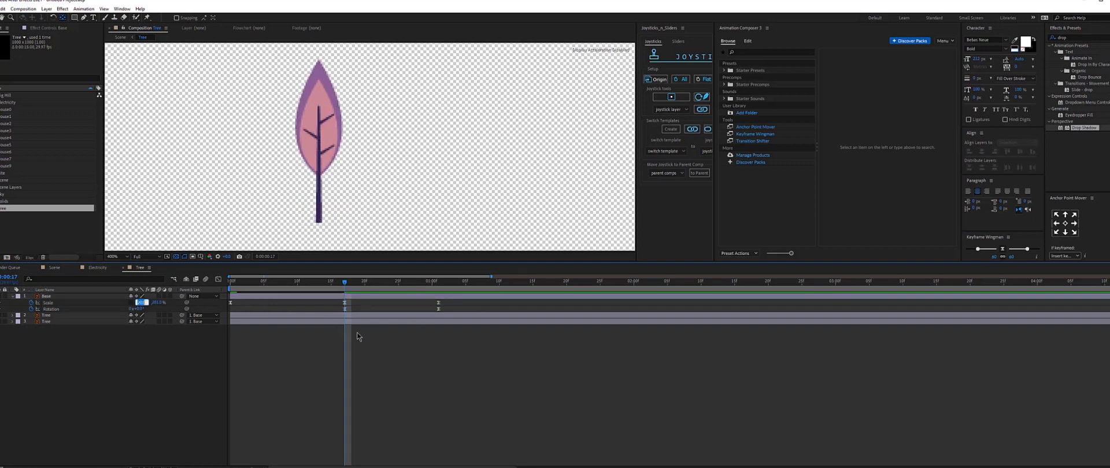
type("150")
key("Return")
left_click(149, 303)
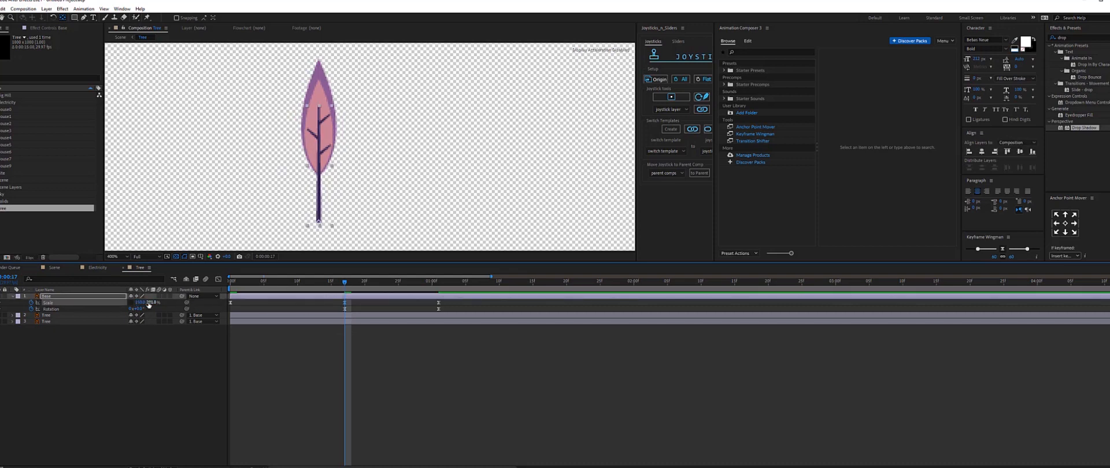
left_click(149, 303)
type("230")
key("Return")
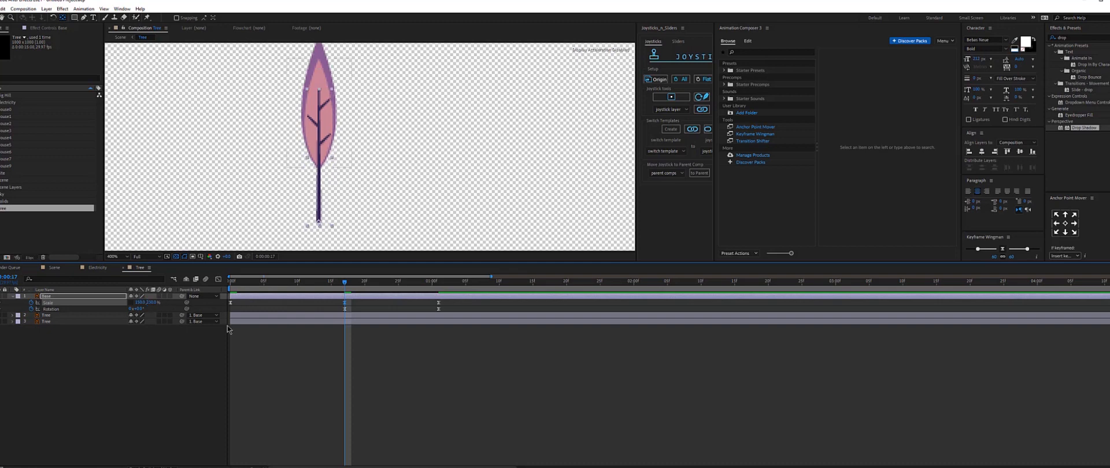
Preview the tree's growth animation in the zoomed-out view.
key("space")
scroll(303, 175, "down", 1)
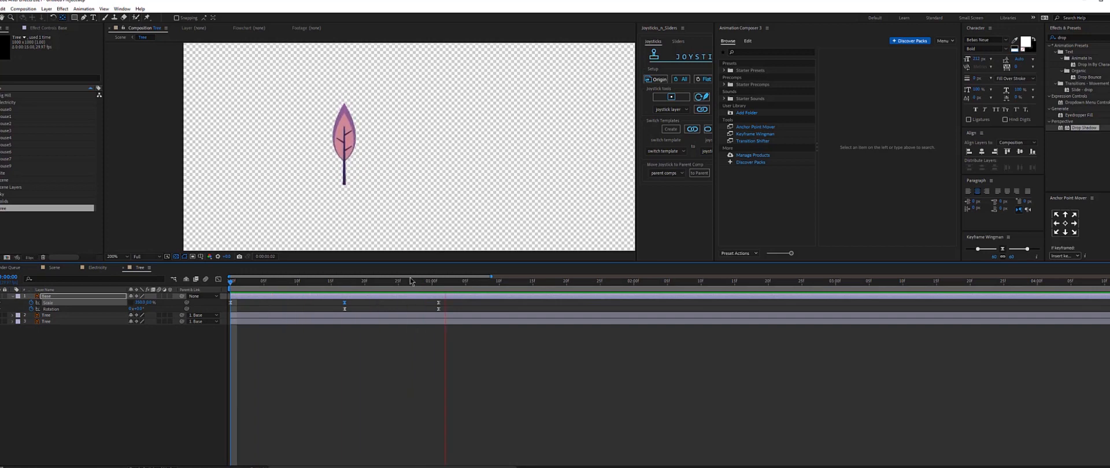
key("space")
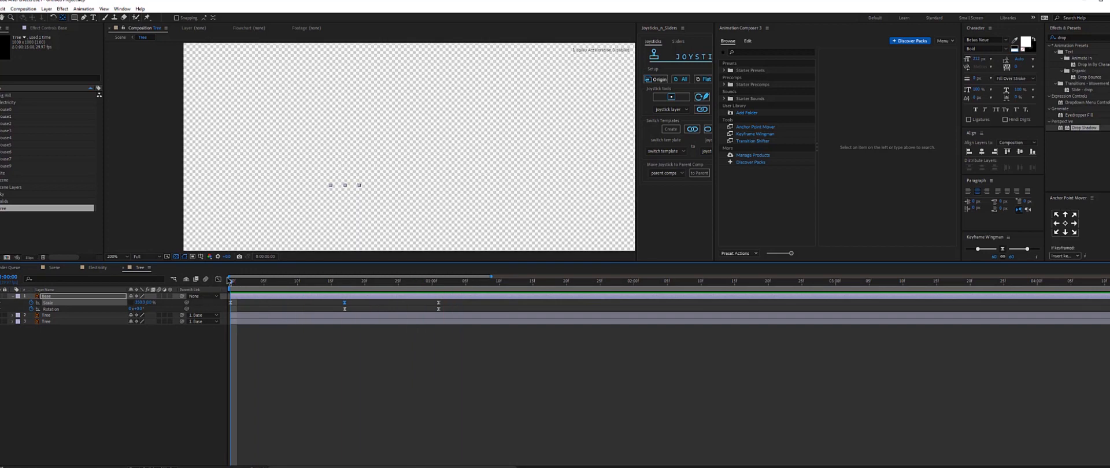
left_click_drag(249, 283, 452, 284)
key("space")
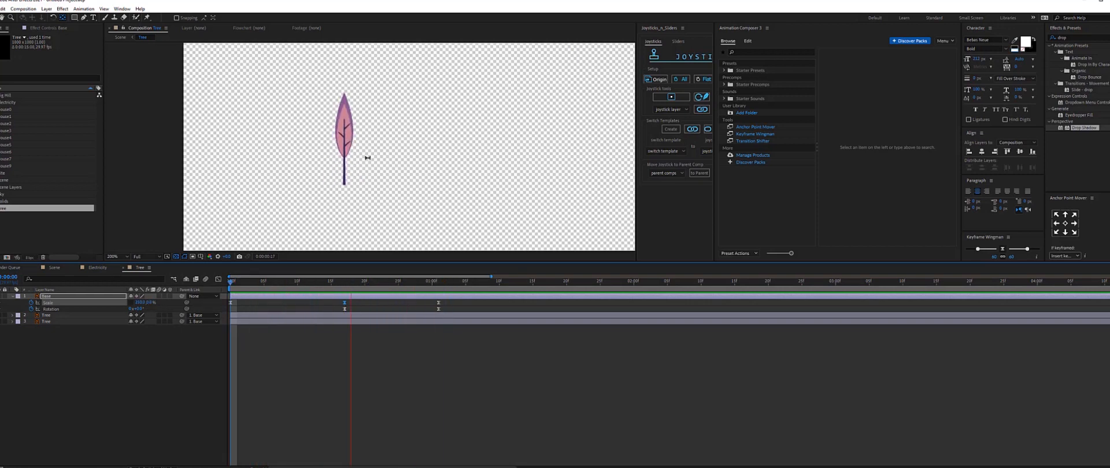
Key the Base layer's rotation at the start and set it to 60° at about 17 frames.
left_click(230, 283)
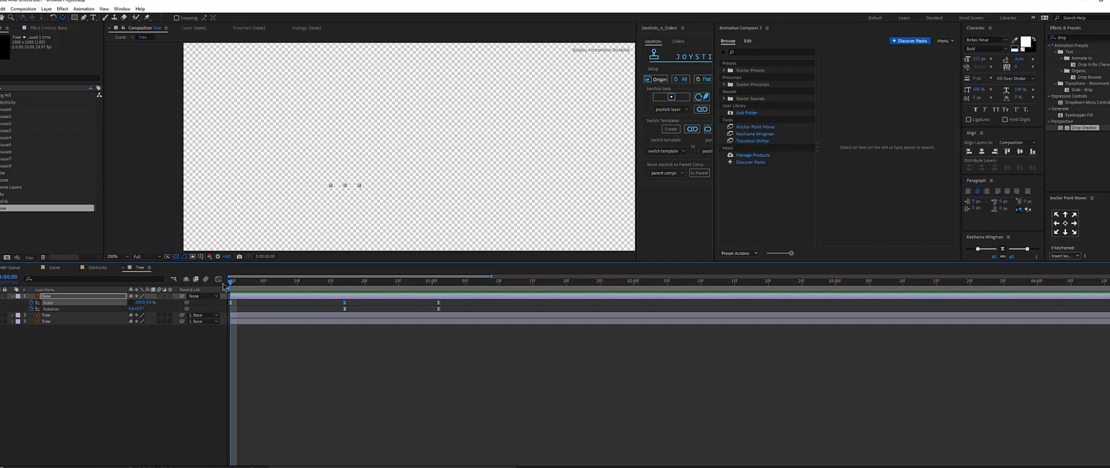
left_click(137, 309)
key("Return")
left_click_drag(230, 283, 335, 289)
left_click(138, 309)
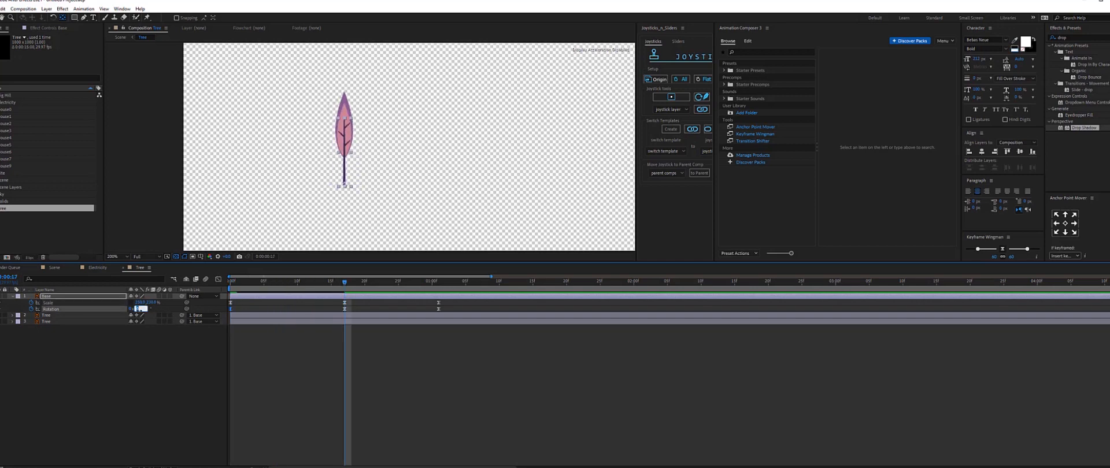
type("60")
key("Return")
Preview and scrub the tree's combined scale and rotation animation.
key("space")
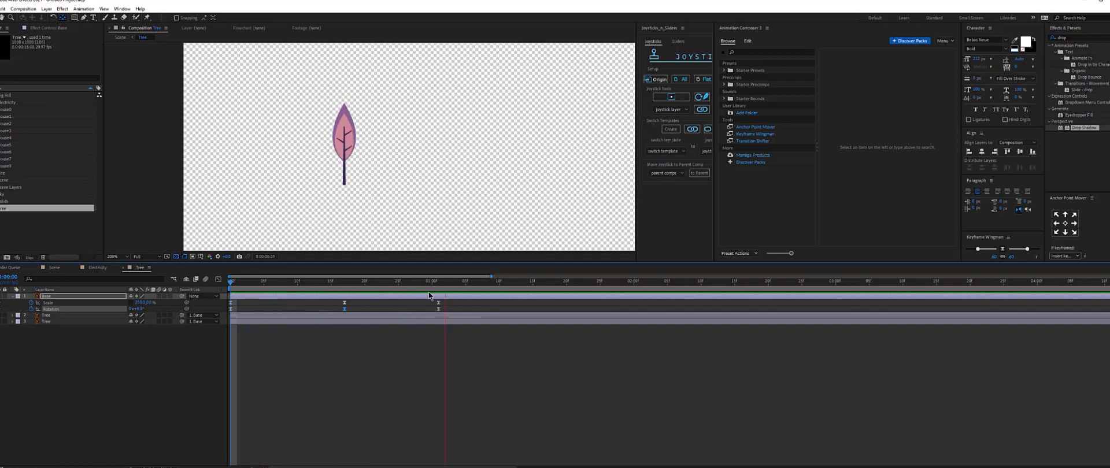
key("space")
key("space")
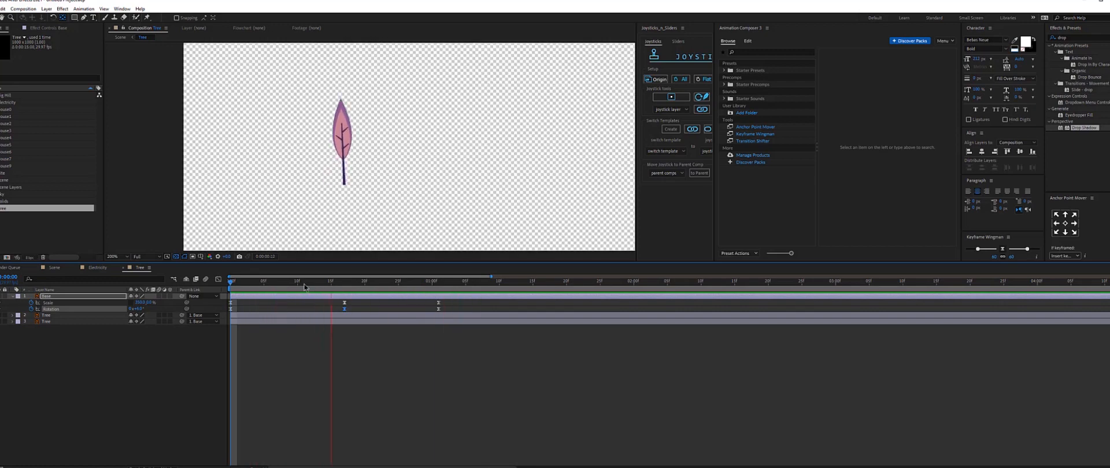
left_click(305, 284)
mouse_move(315, 290)
left_mouse_down()
mouse_move(333, 289)
mouse_move(292, 292)
mouse_move(305, 292)
left_mouse_up()
Shift all of the Base layer's scale keyframes a few frames later to offset them from rotation.
left_click(48, 302)
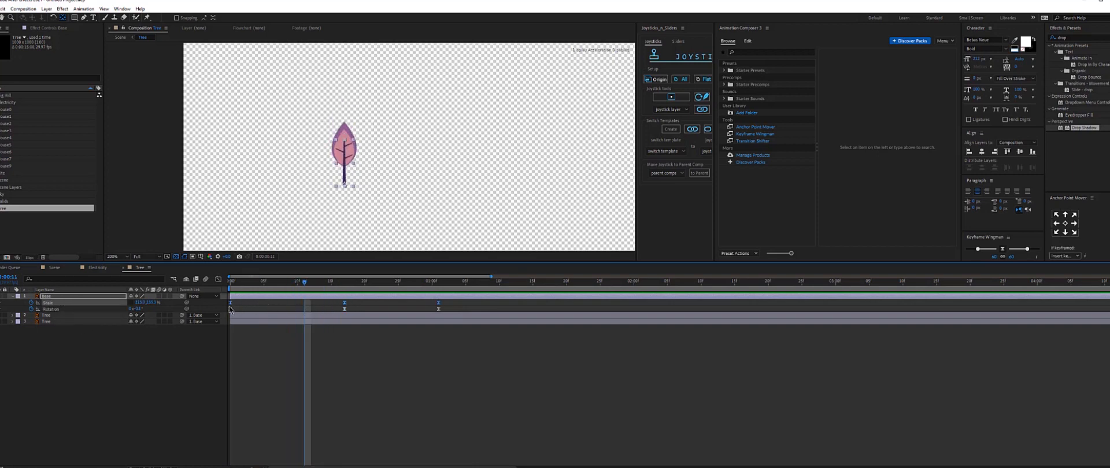
mouse_move(232, 303)
left_mouse_down()
mouse_move(263, 305)
mouse_move(251, 303)
left_mouse_up()
key("space")
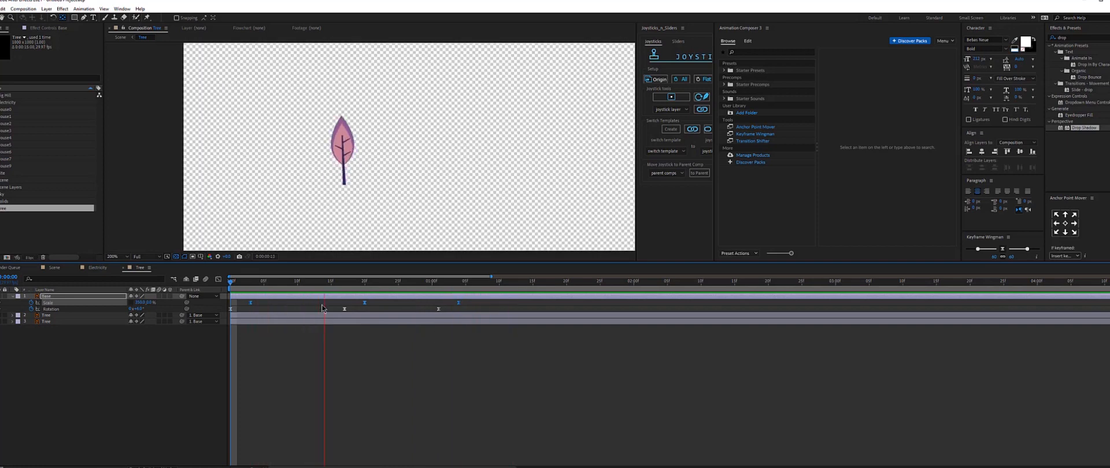
left_click(472, 284)
left_click_drag(484, 286, 337, 285)
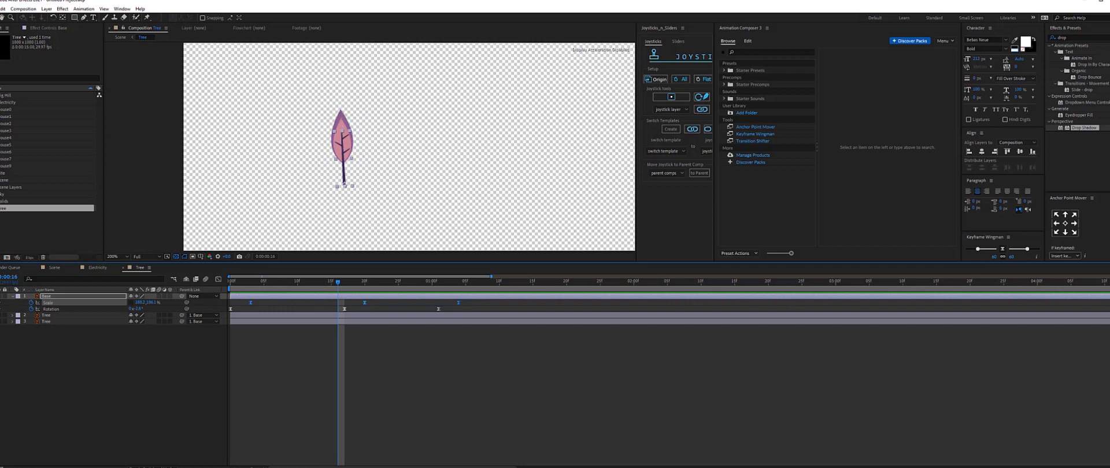
Create shapes from the middle tree layer's vector artwork and pick the Pen tool.
left_click(51, 316)
left_click(2, 318)
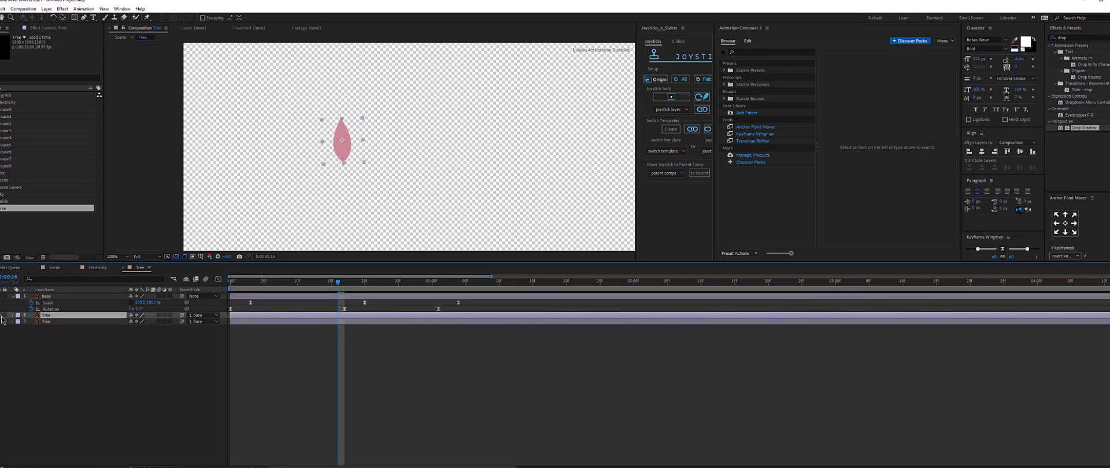
left_click(2, 318)
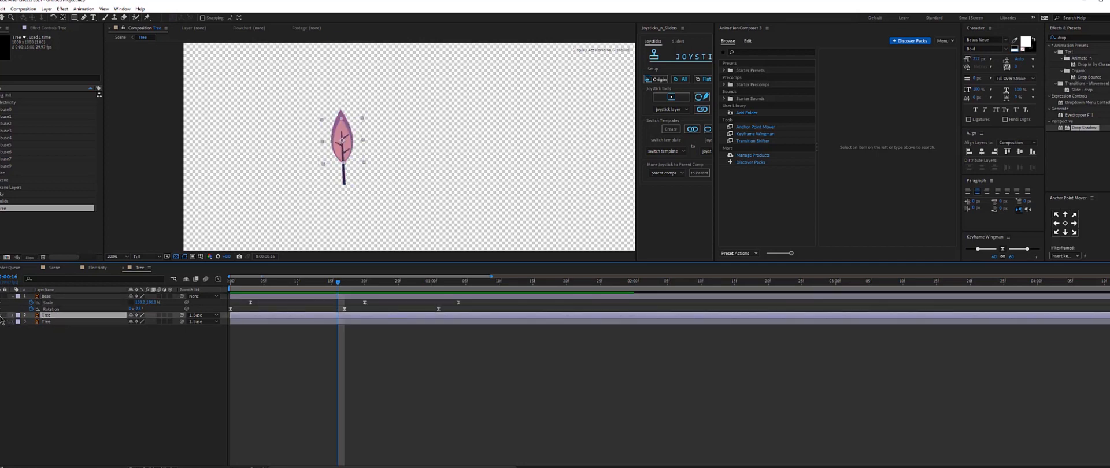
right_click(46, 322)
mouse_move(68, 258)
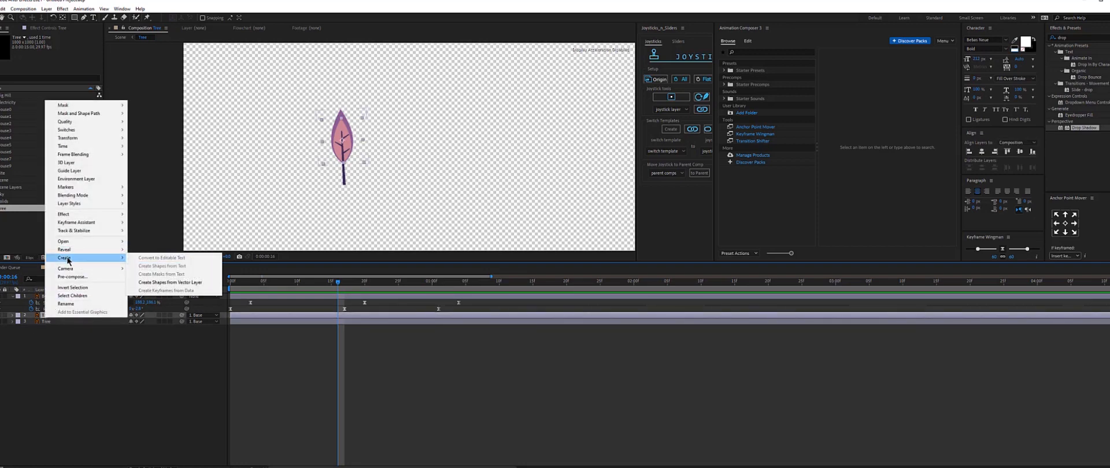
left_click(172, 282)
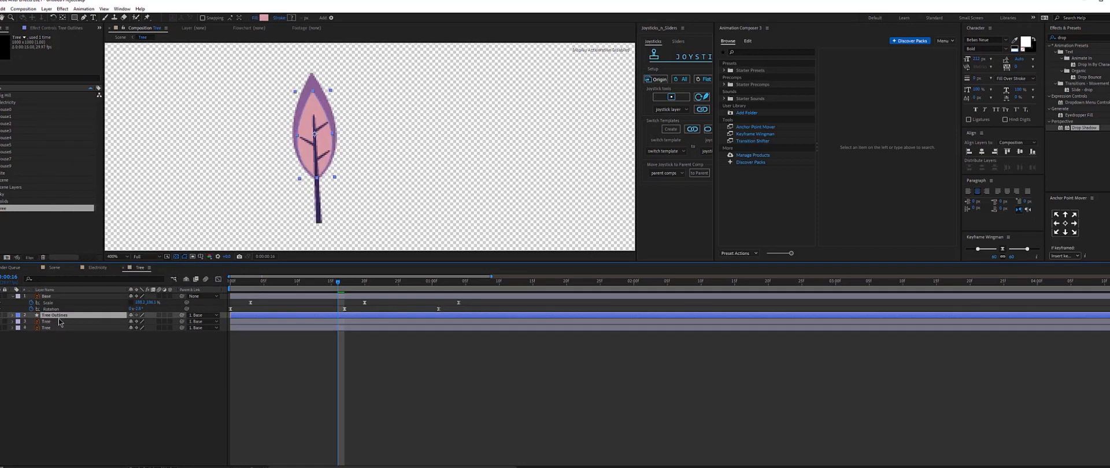
key("g")
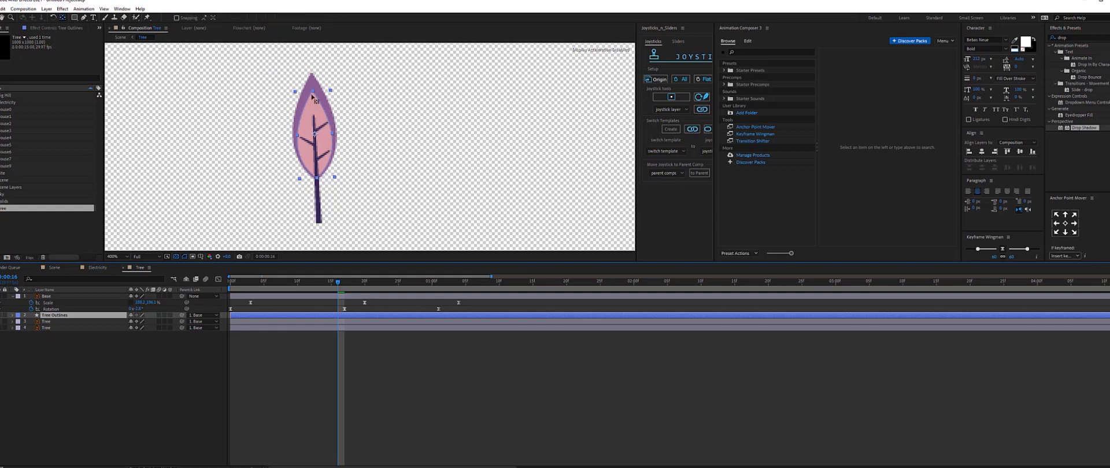
Try moving the leaf outline's top and side path points with the Pen tool, undoing each attempt.
key("g")
left_click(312, 92)
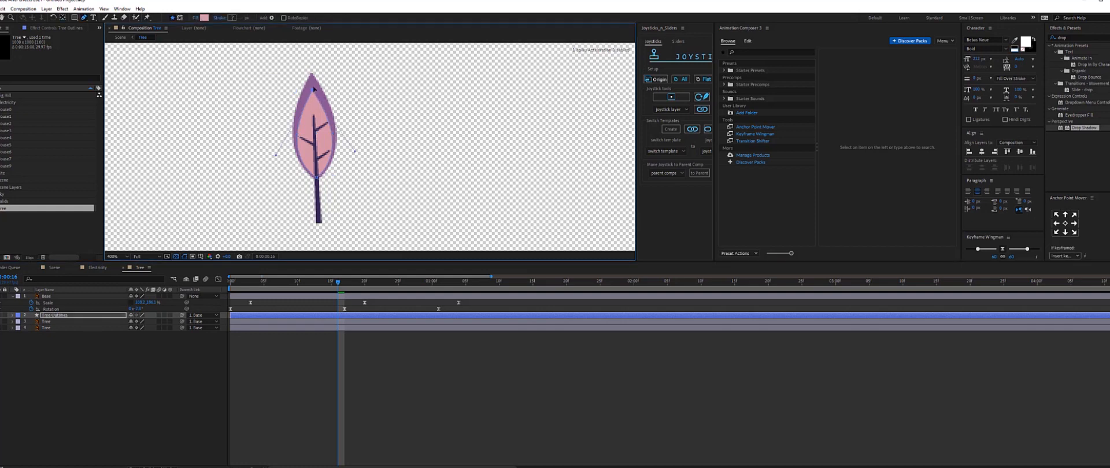
left_click_drag(314, 89, 315, 132)
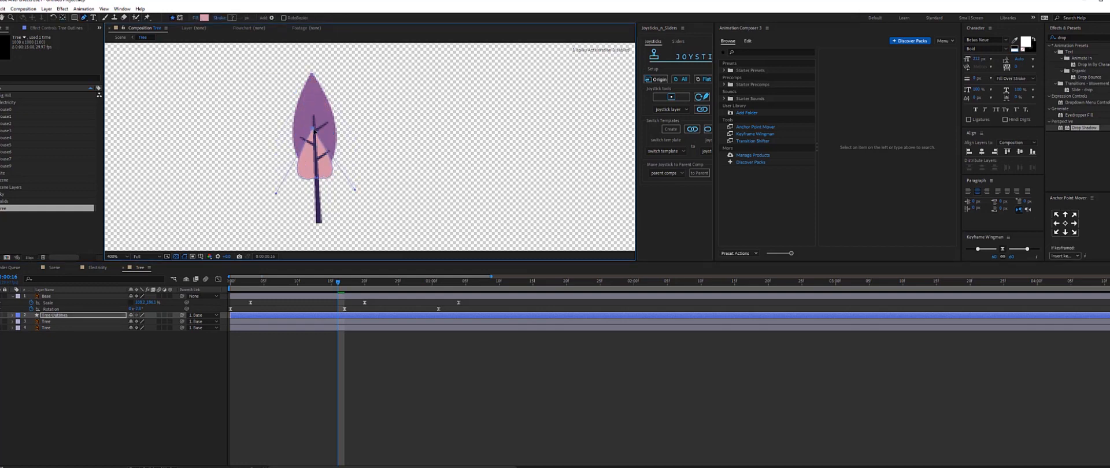
key("ctrl+z")
left_click_drag(276, 158, 243, 166)
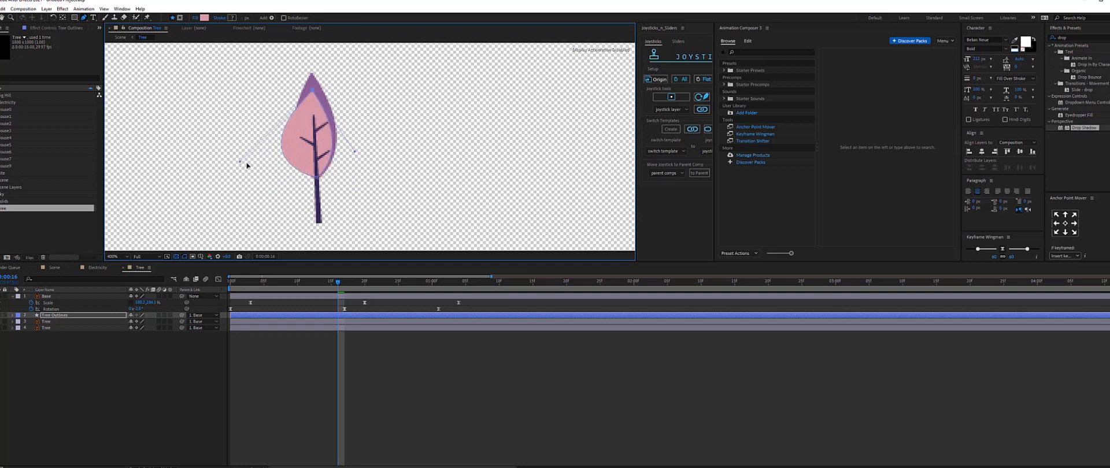
key("ctrl+z")
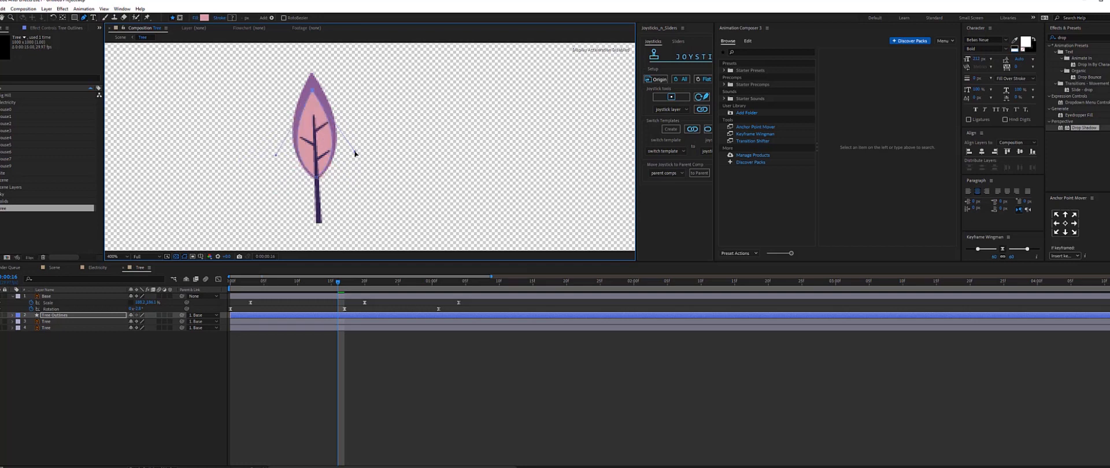
Delete the original Tree layer beneath the new shape layer.
left_click(58, 315)
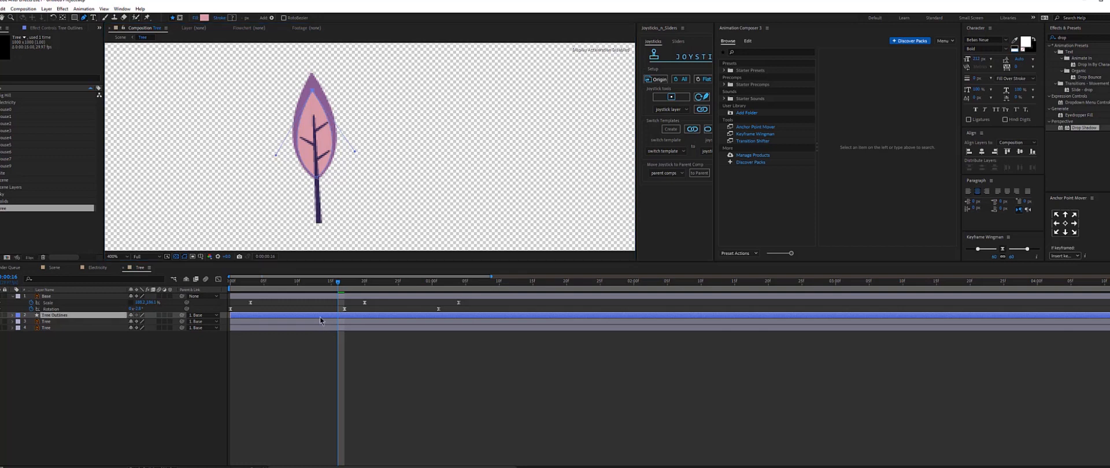
left_click(51, 322)
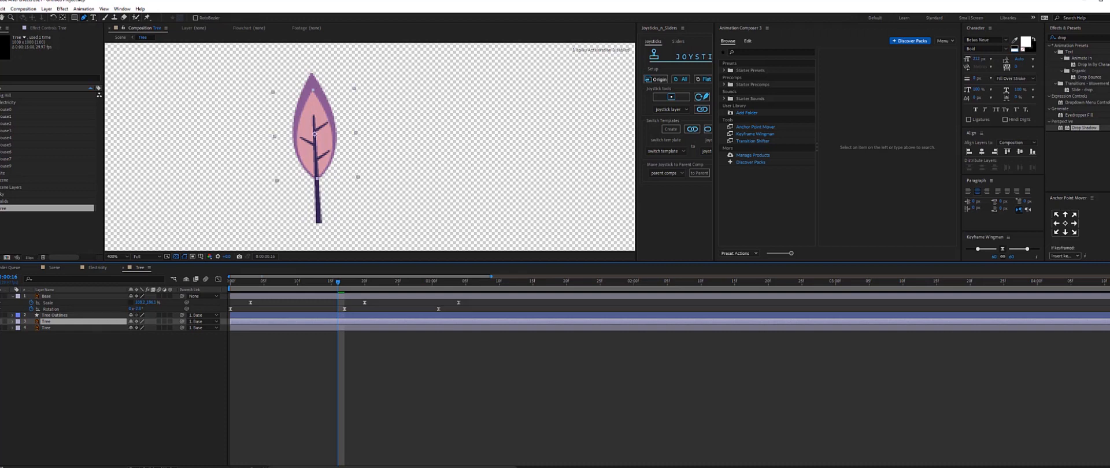
key("Delete")
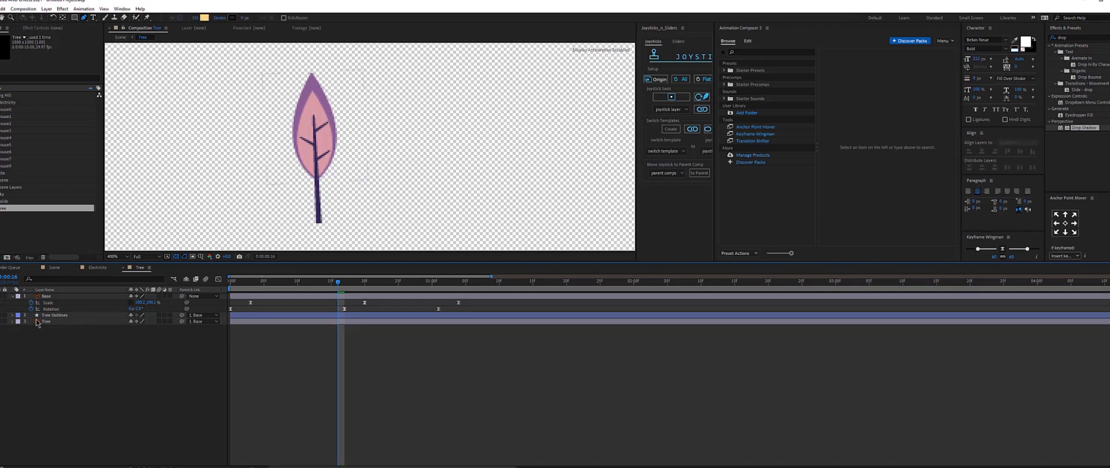
Expand the shape layer's Group 1 down to its Path and add a Path keyframe at the current time.
left_click(47, 315)
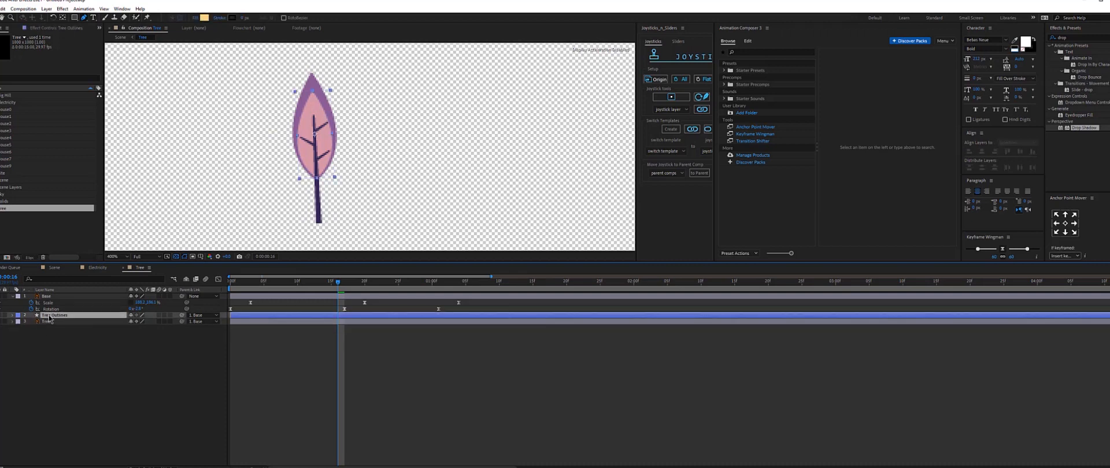
left_click(12, 315)
left_click(20, 322)
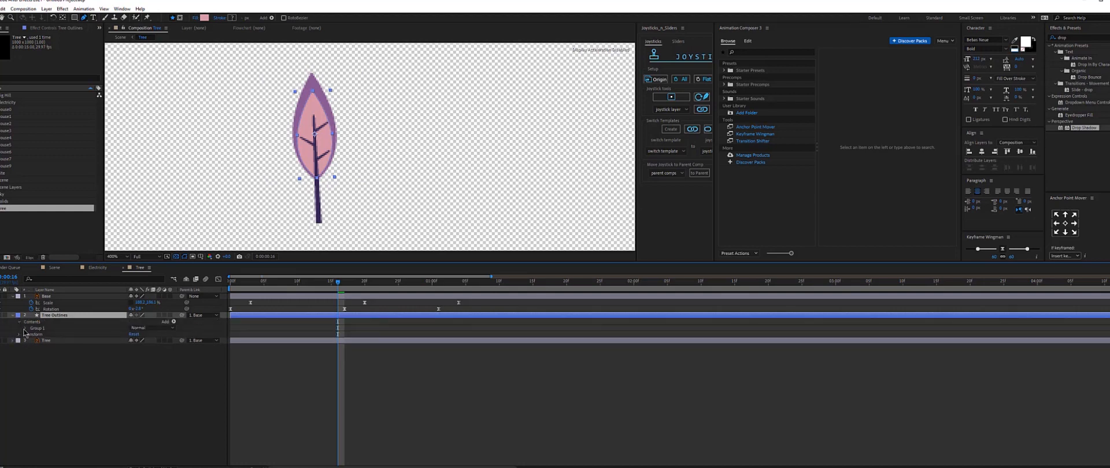
left_click(25, 328)
left_click(40, 335)
left_click(32, 335)
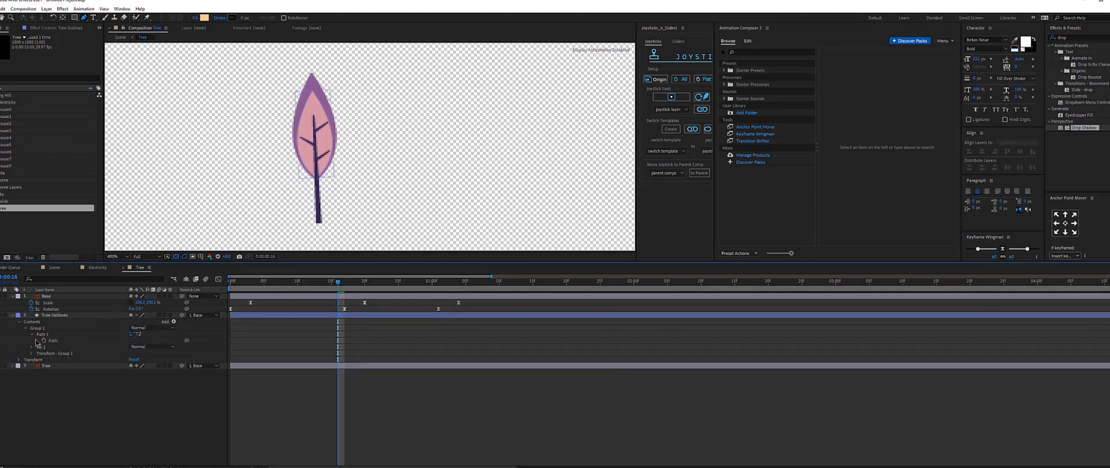
left_click(53, 341)
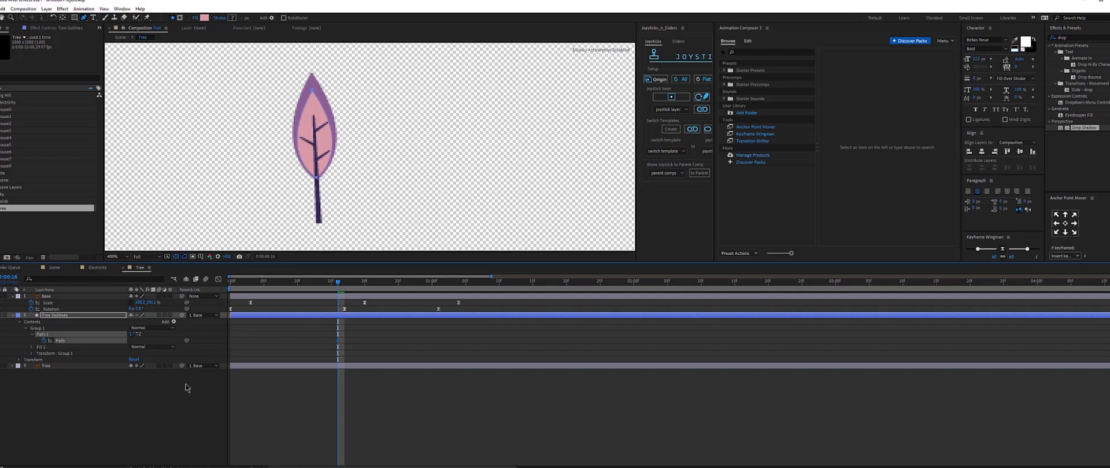
key("u")
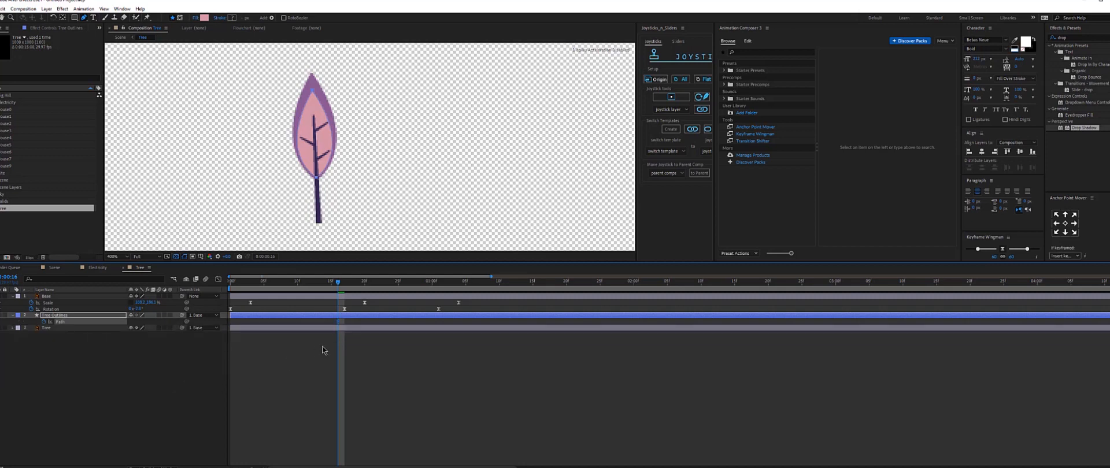
Shift the Path keyframe later in the timeline and return to an earlier frame to reshape the leaf's top point.
left_click_drag(338, 322, 474, 324)
left_click(354, 282)
left_click_drag(351, 283, 337, 284)
left_click(312, 98)
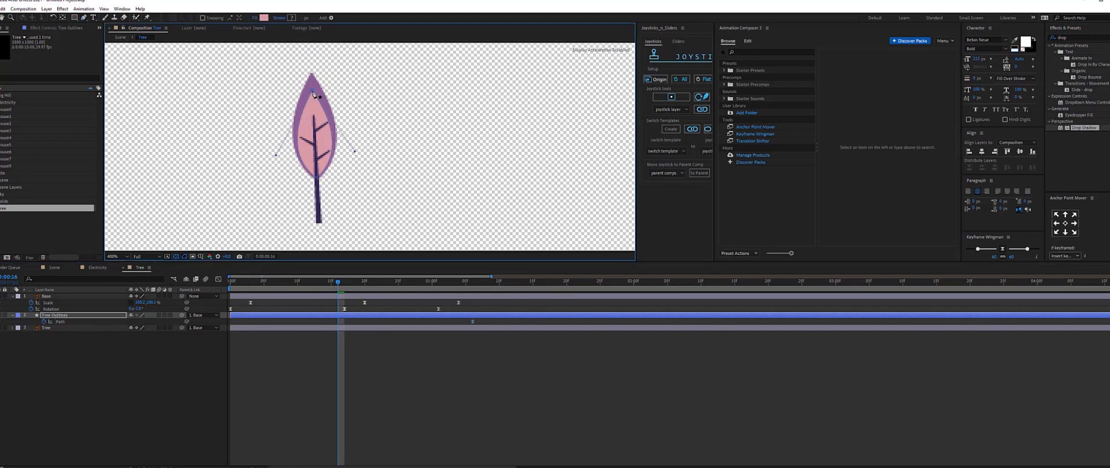
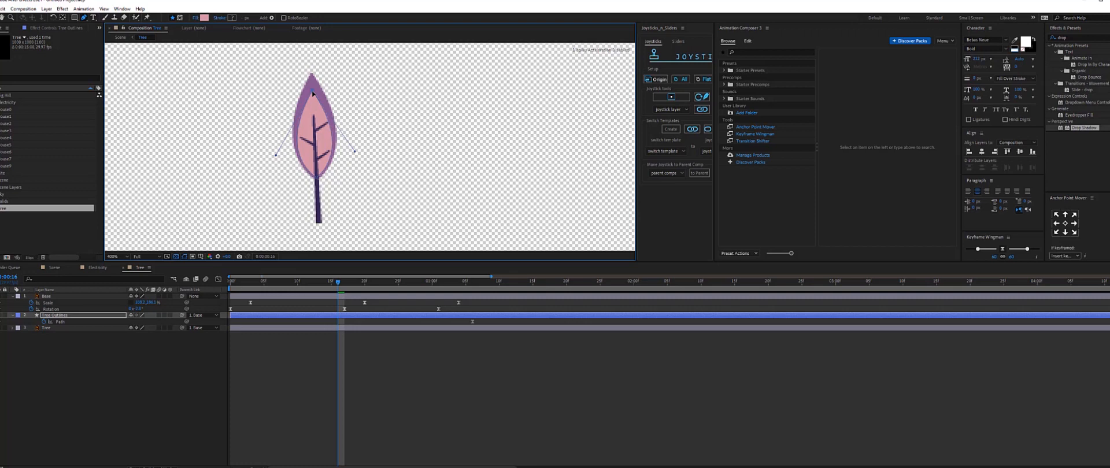
Reshape the leaf outline at the earlier frame by pulling its top point down and its side handles inward.
left_click_drag(312, 93, 314, 127)
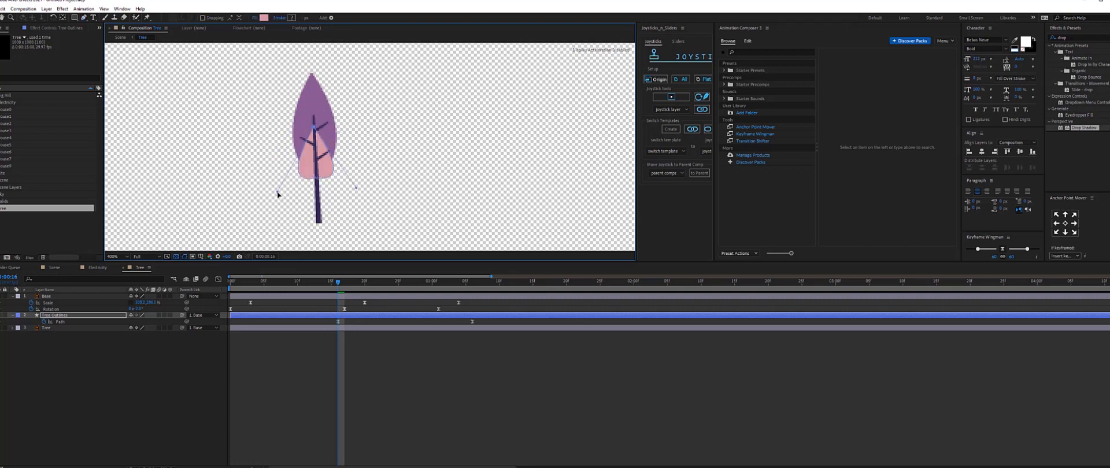
left_click_drag(278, 194, 305, 157)
left_click_drag(359, 188, 328, 158)
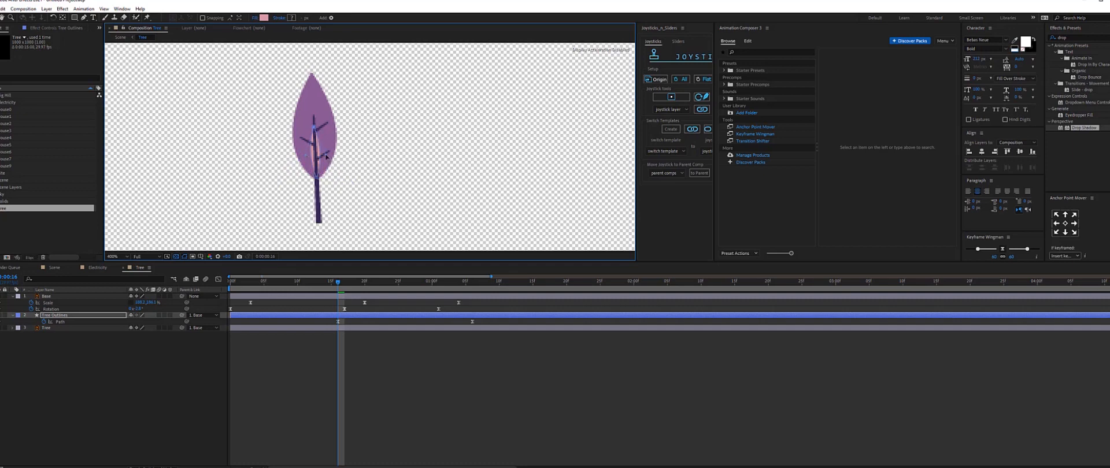
left_click_drag(307, 155, 286, 155)
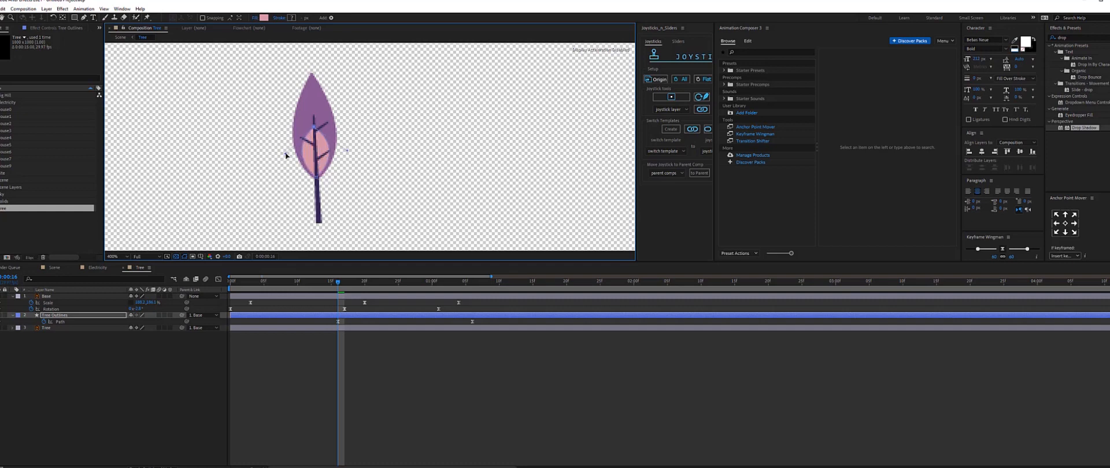
Go to frame 10 and pull the leaf outline's right side handle inward for an intermediate shape.
key("Home")
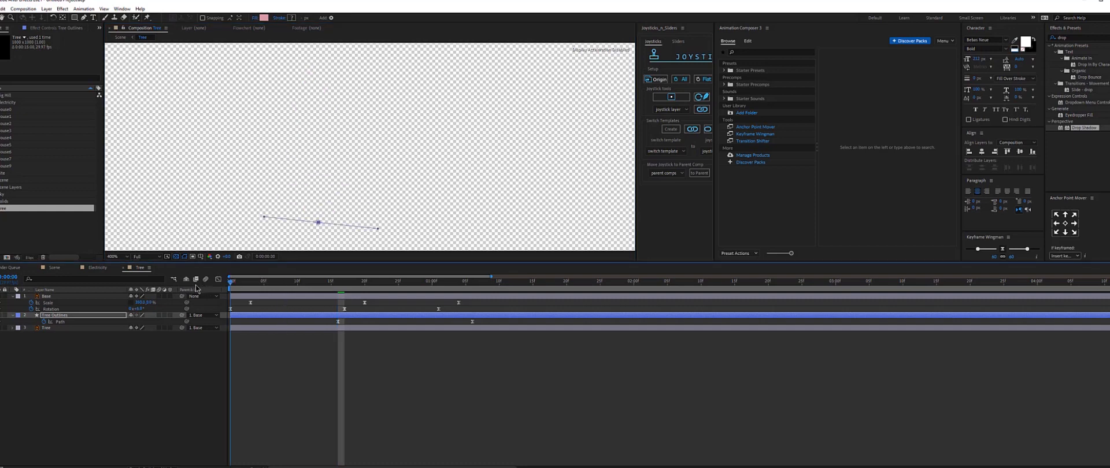
key("space")
left_click(298, 283)
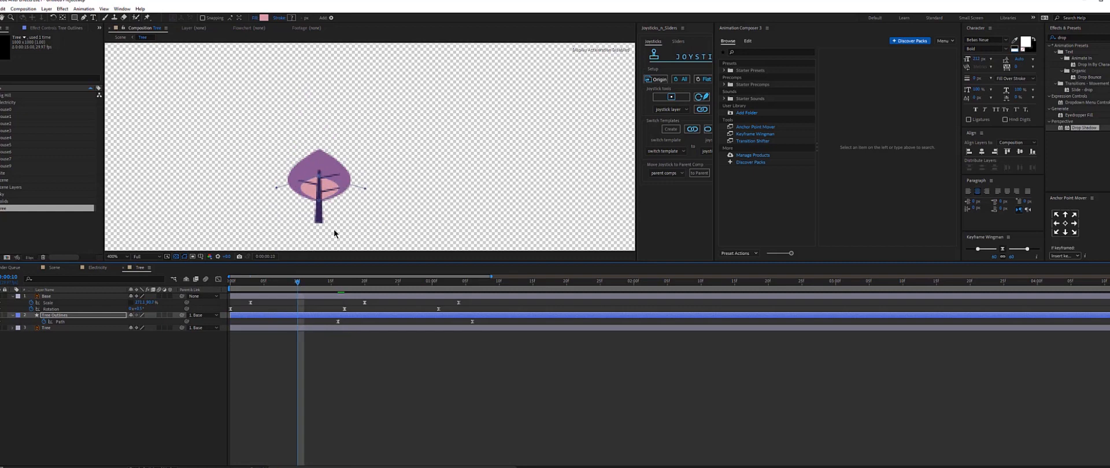
left_click_drag(364, 188, 310, 190)
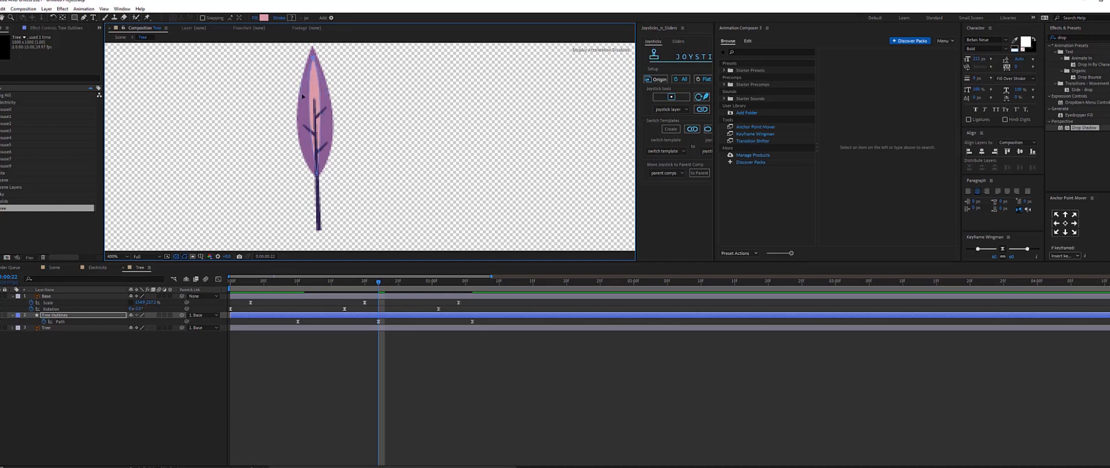
Play back the leaf's path animation to check the growth.
left_click(380, 352)
left_click_drag(304, 284, 297, 284)
key("space")
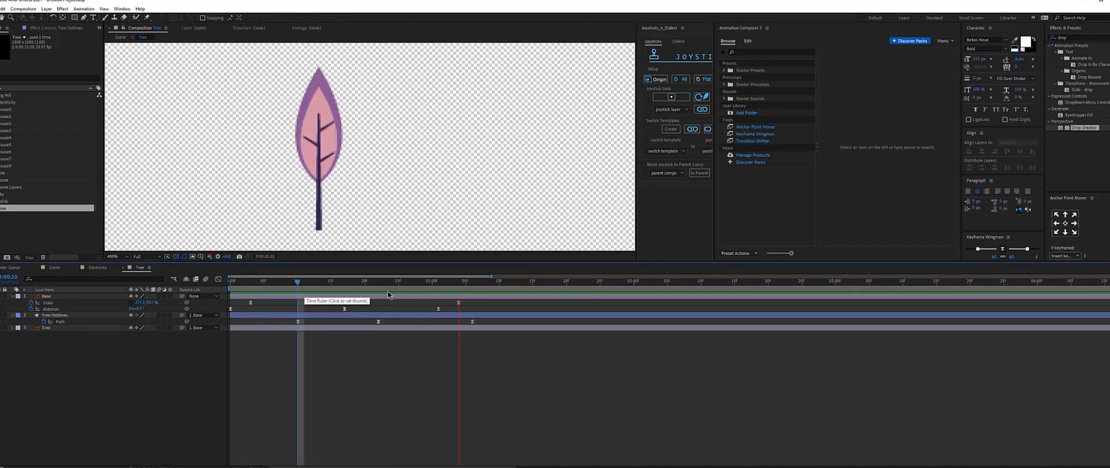
key("space")
key("space")
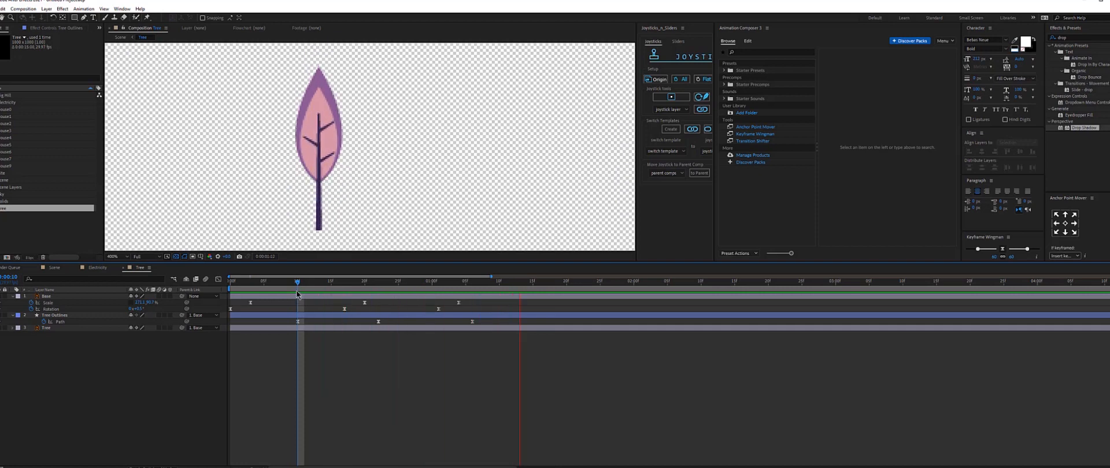
key("space")
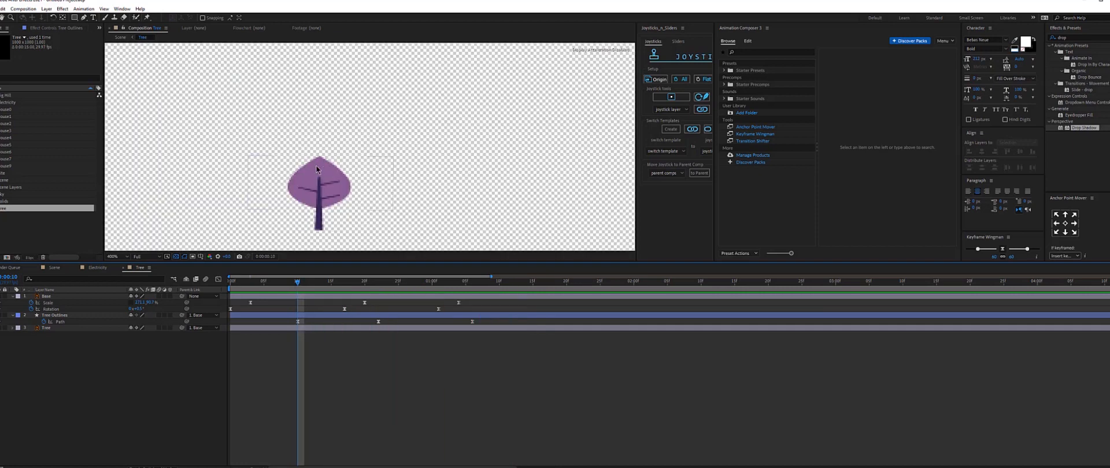
Create shapes from the Tree vector layer and delete the original Tree layer.
right_click(55, 328)
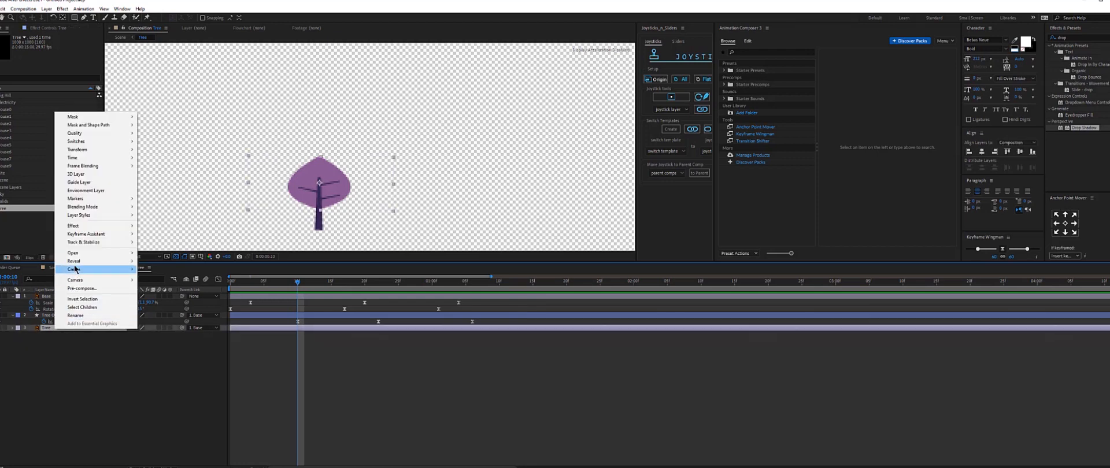
mouse_move(74, 271)
left_click(179, 294)
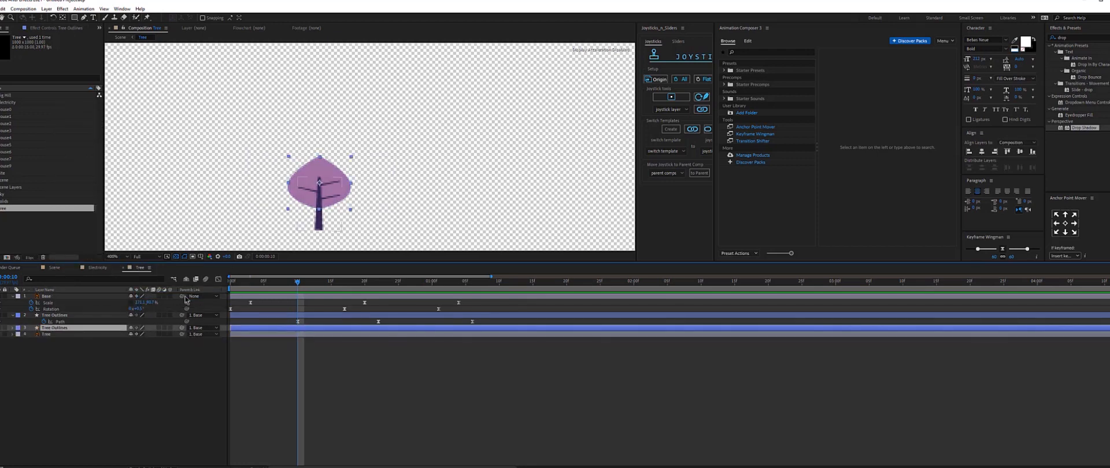
left_click(53, 335)
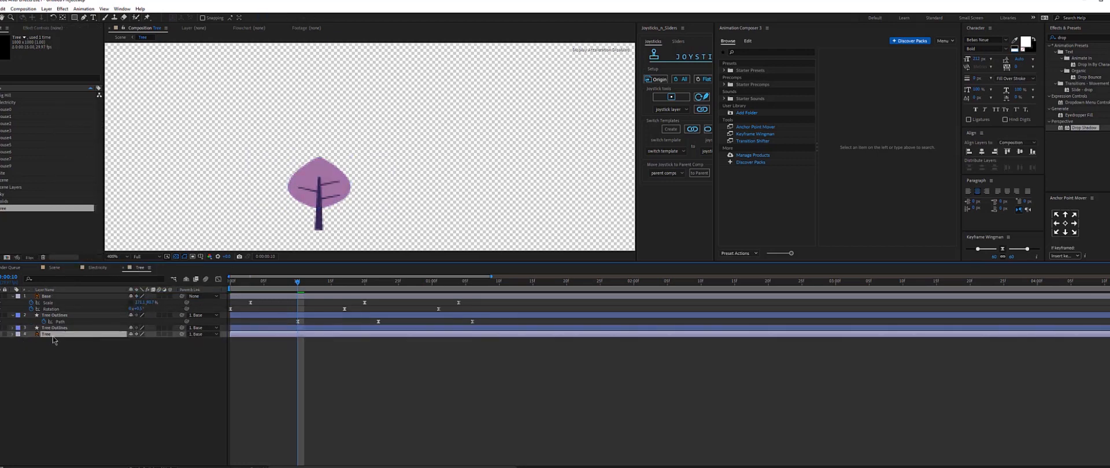
key("Delete")
Expand the new shape layer down to Group 1's Path, add a Path keyframe, and show only keyframed properties.
left_click(12, 328)
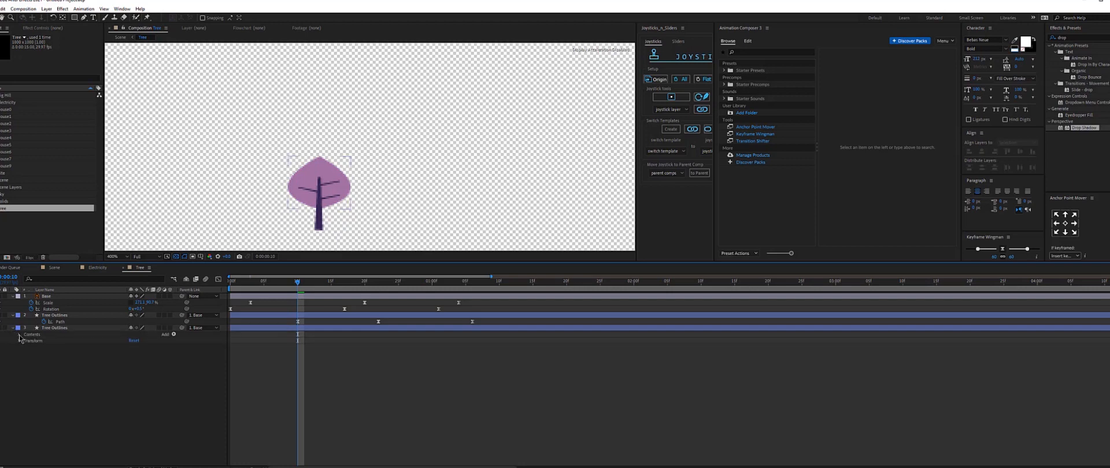
left_click(19, 334)
left_click(25, 342)
left_click(31, 347)
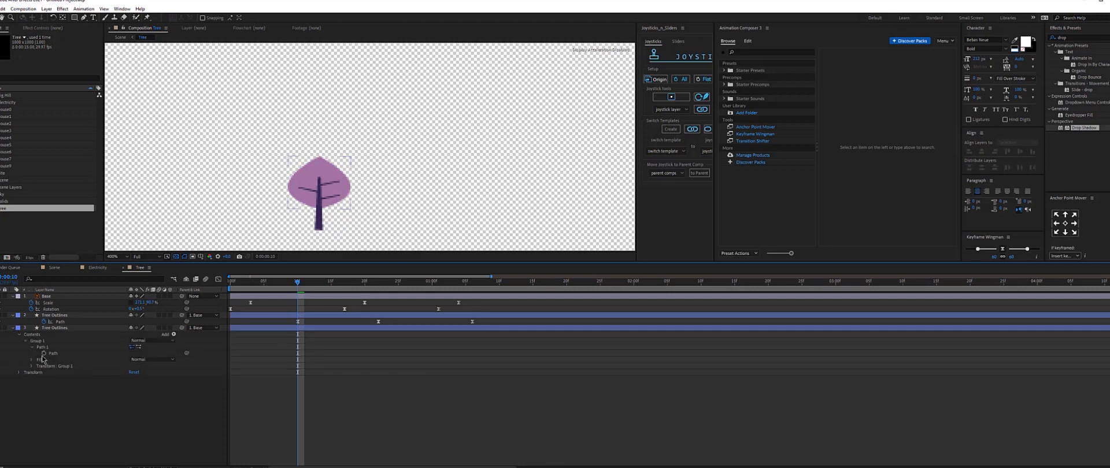
left_click(44, 354)
key("u")
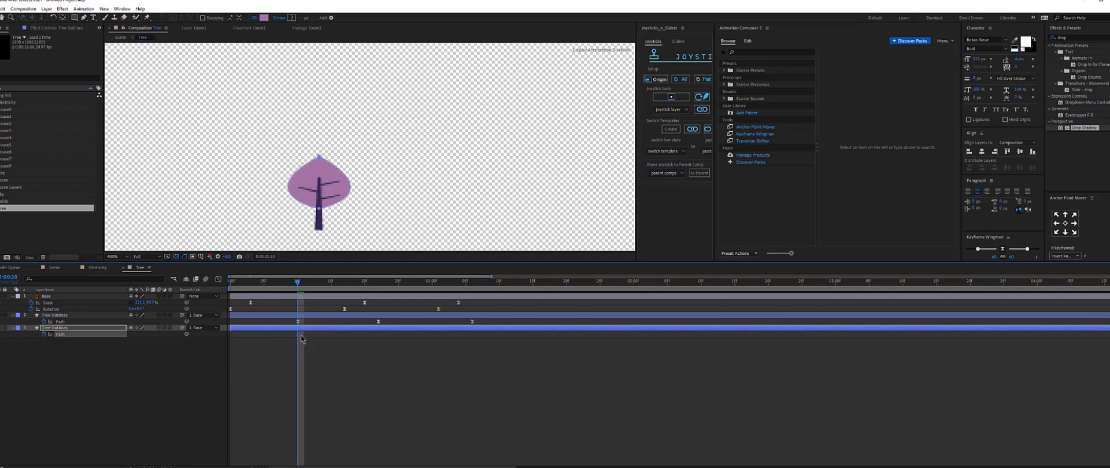
Shift the inner leaf's Path keyframe later and reshape its top and side points at an earlier frame.
left_click_drag(301, 336, 473, 336)
left_click(377, 282)
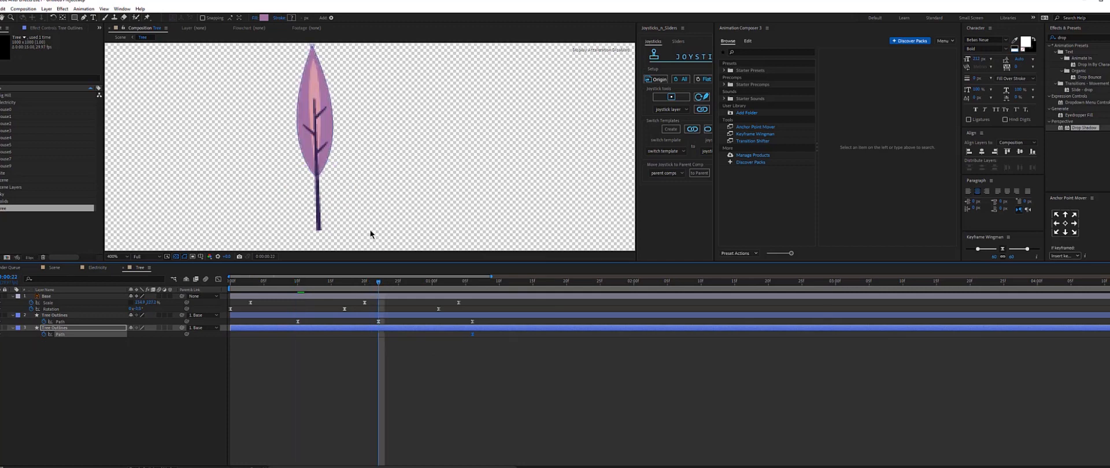
left_click_drag(317, 77, 312, 128)
left_click_drag(307, 97, 308, 90)
mouse_move(351, 184)
left_mouse_down()
mouse_move(278, 183)
mouse_move(333, 191)
left_mouse_up()
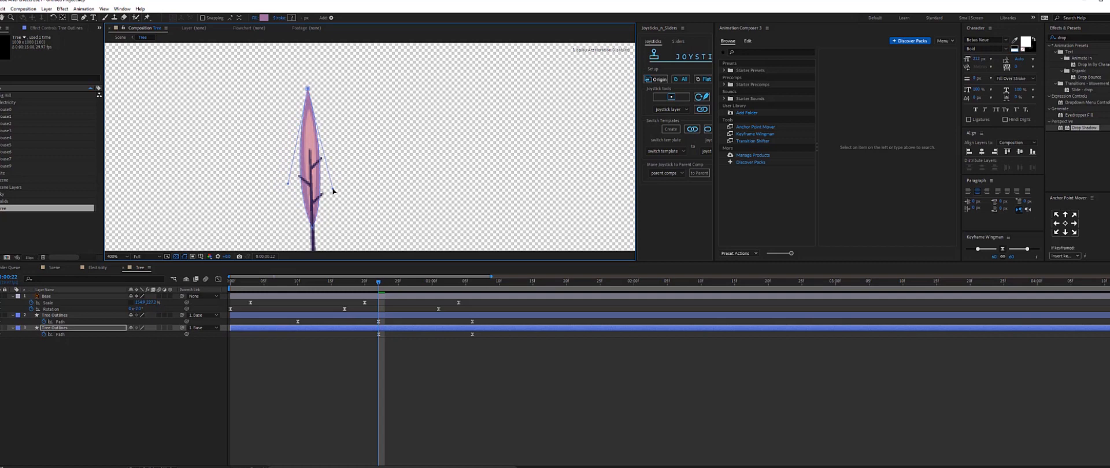
At frame 10, pull the inner leaf's side handle inward to narrow it.
left_click(298, 282)
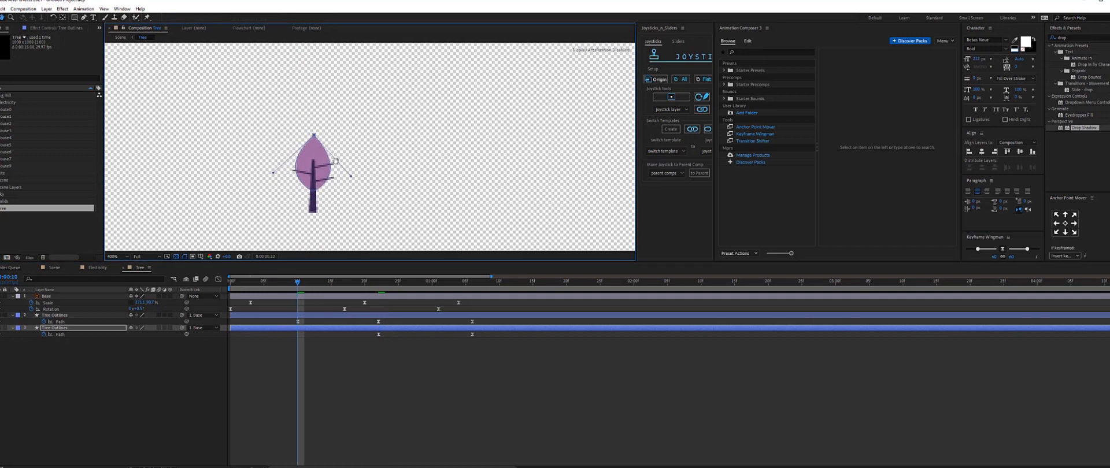
left_click_drag(350, 179, 316, 181)
left_click_drag(348, 284, 422, 286)
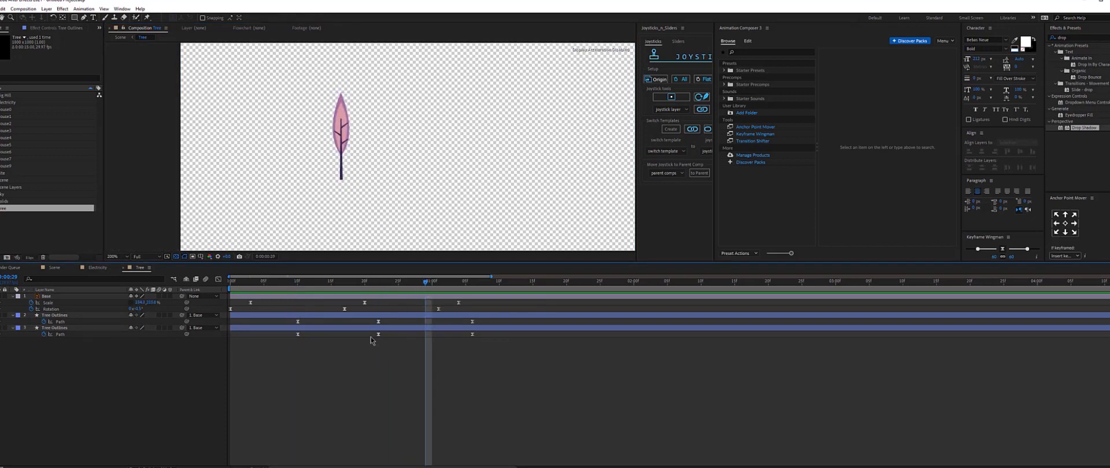
Zoom in at a middle frame and reshape the outer leaf outline's top point and side curves with the Pen tool.
left_click_drag(371, 319, 486, 339)
left_click(448, 365)
left_click(421, 316)
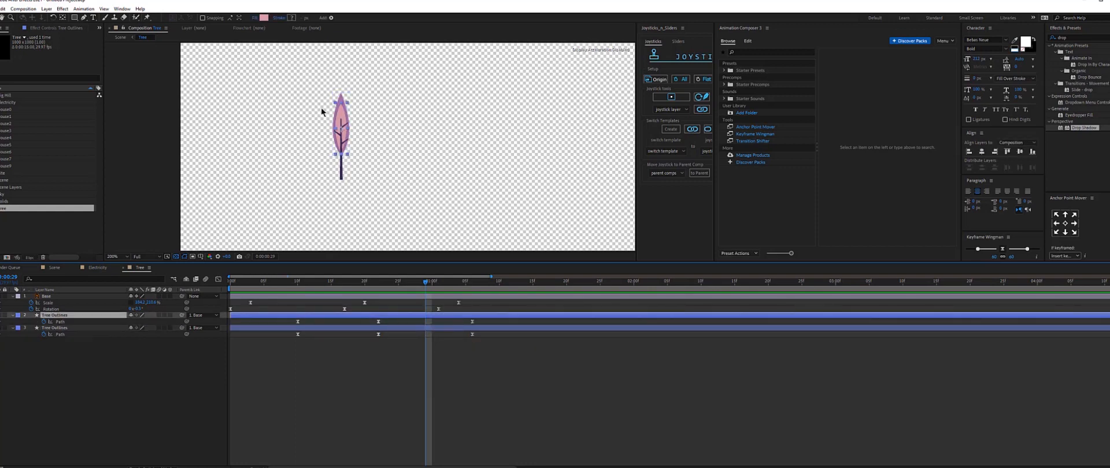
key("period")
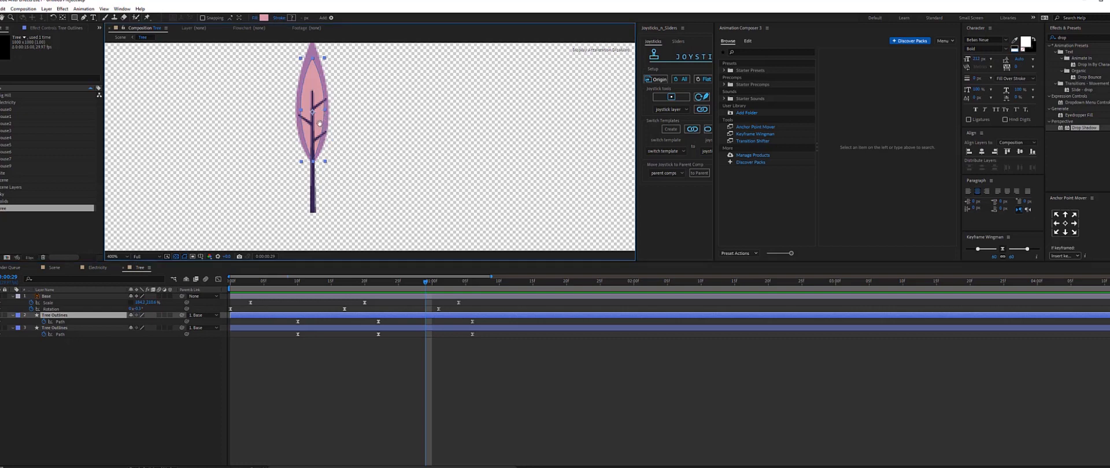
left_click_drag(318, 120, 373, 157)
key("g")
left_click(316, 85)
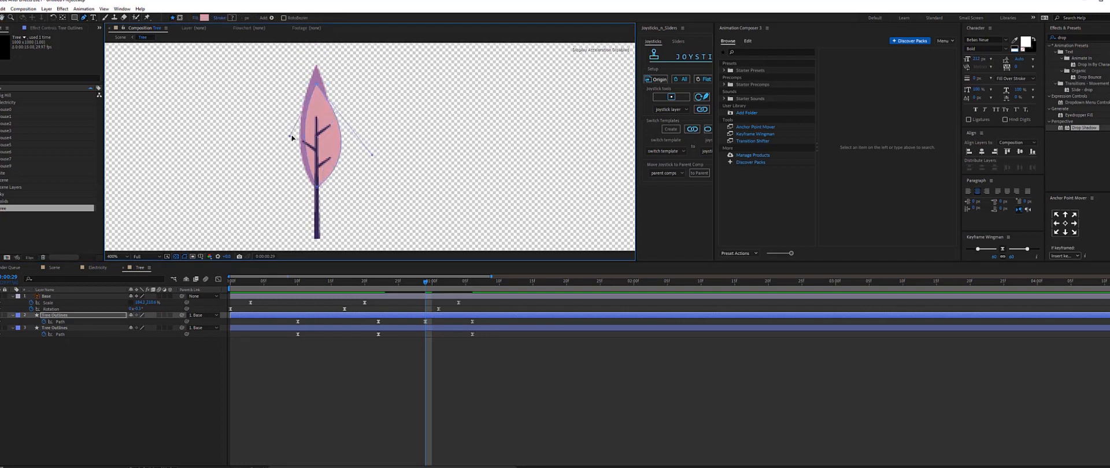
left_click_drag(290, 136, 257, 147)
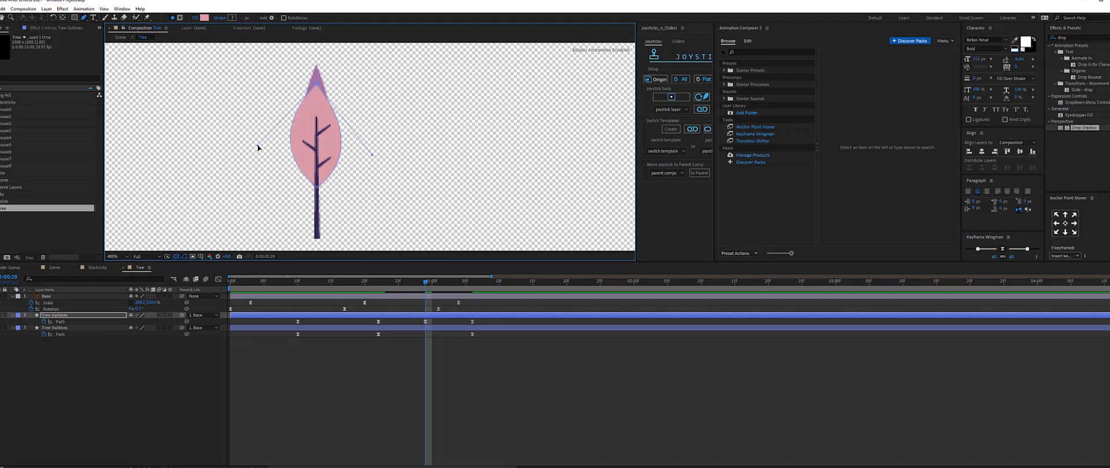
Reshape the inner leaf at the same frame, widening its side handles and lowering its top point.
left_click(445, 330)
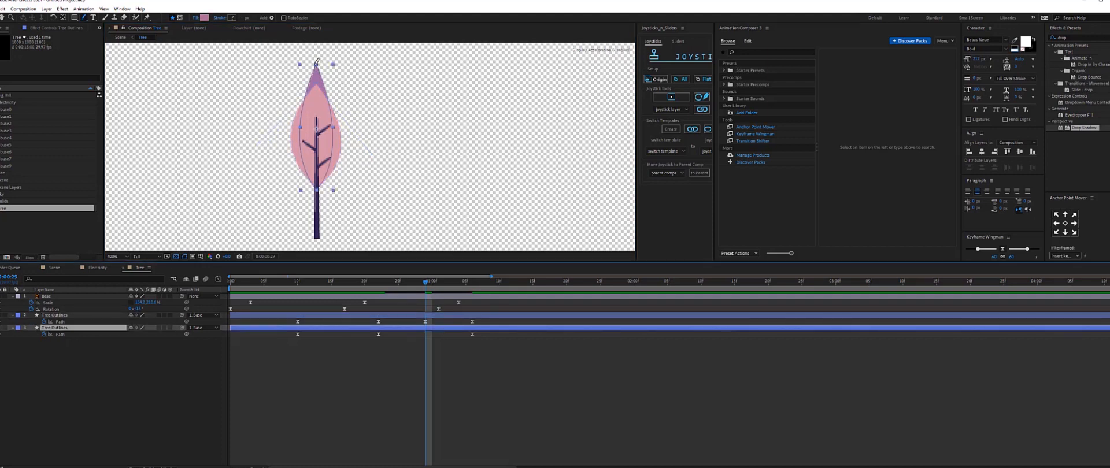
left_click_drag(316, 65, 392, 165)
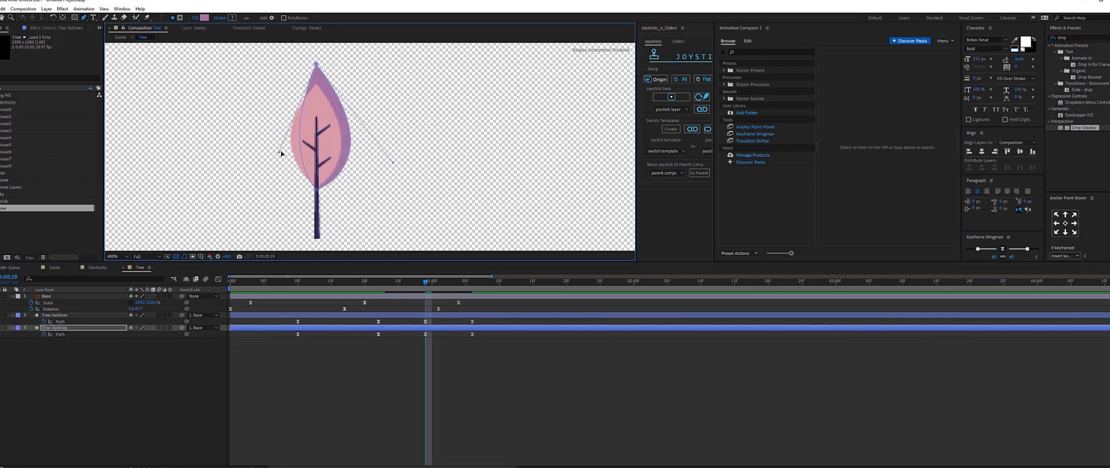
left_click_drag(281, 153, 241, 160)
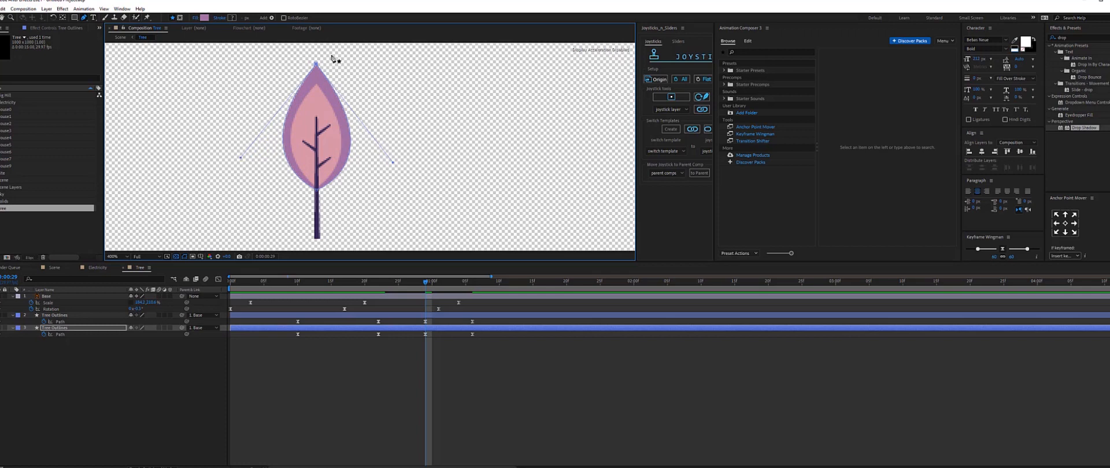
left_click_drag(316, 66, 316, 81)
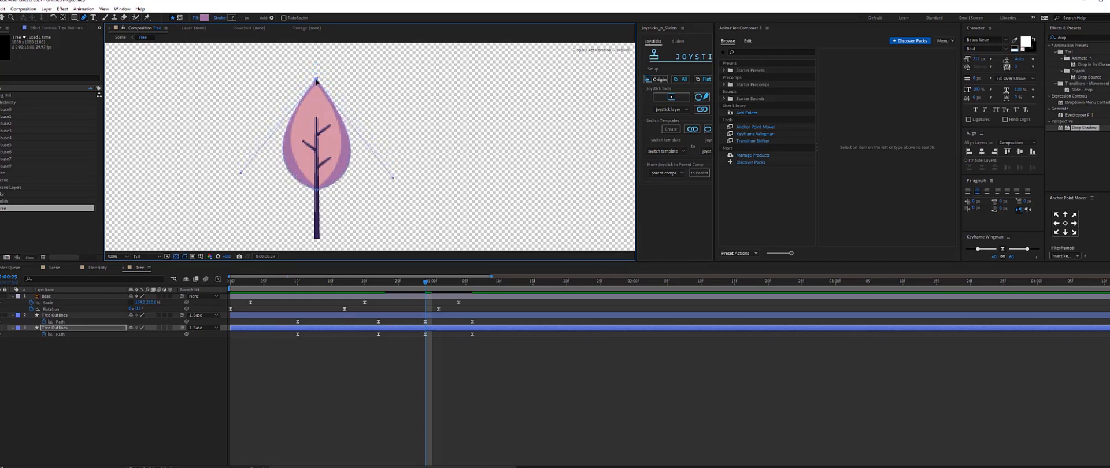
Lower the outer leaf outline's top point at the same frame.
left_click(426, 322)
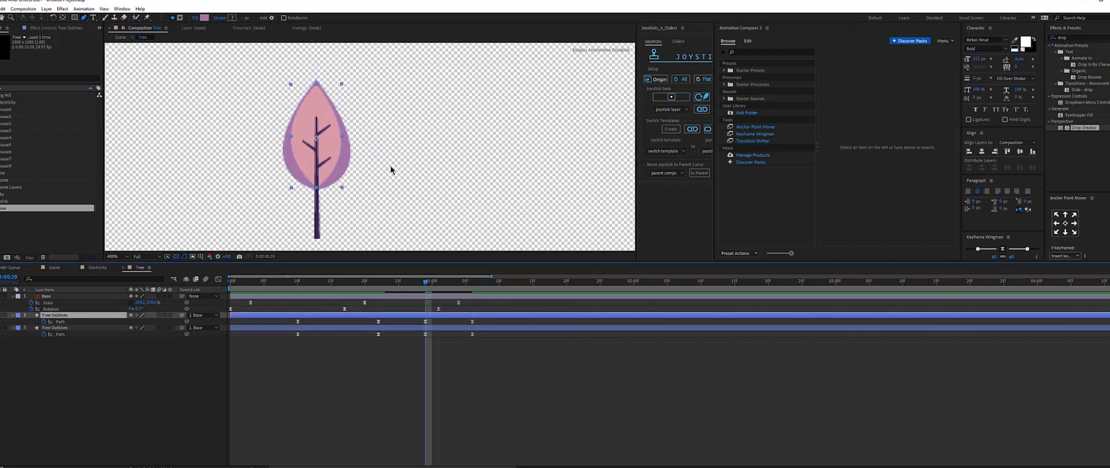
left_click(317, 88)
left_click_drag(315, 85, 315, 111)
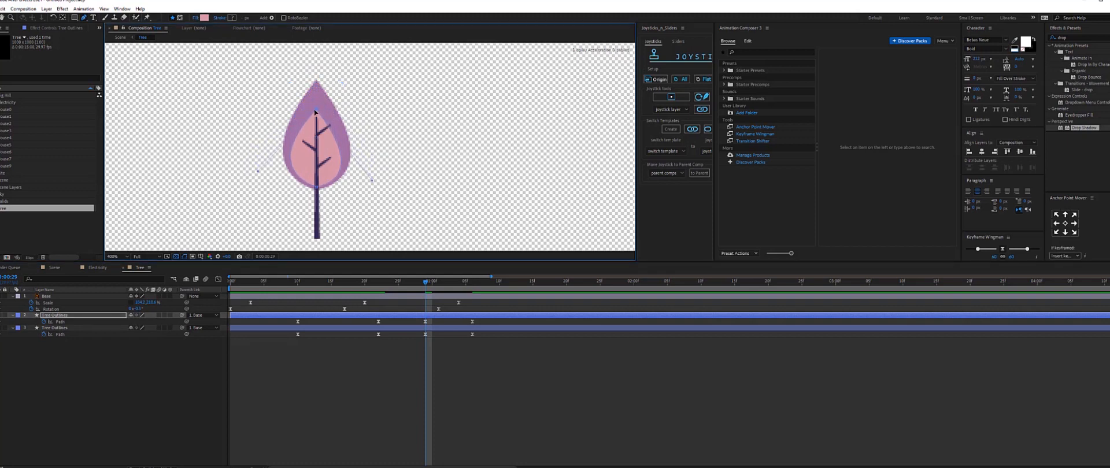
Move the last Path keyframes of both leaf layers later in the timeline.
left_click(458, 372)
left_click_drag(469, 320, 486, 339)
left_click_drag(509, 337, 509, 337)
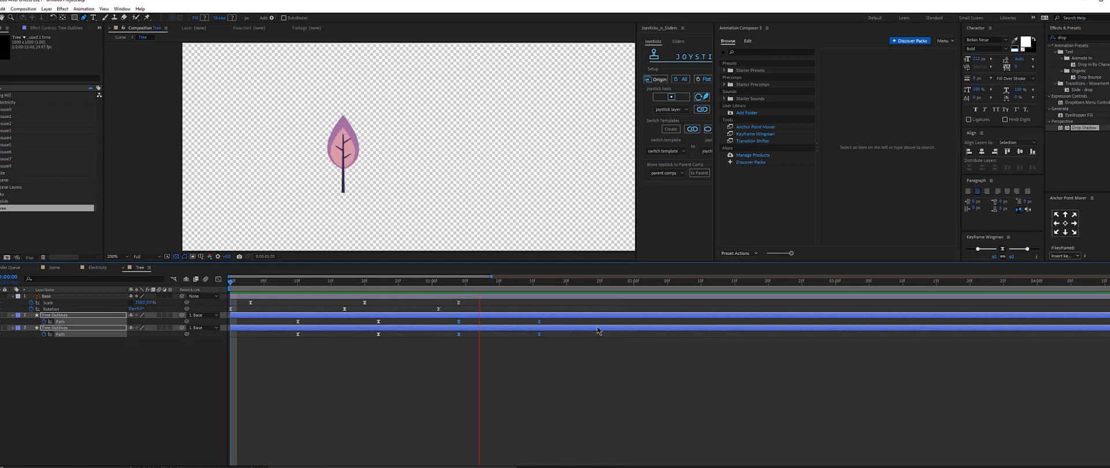
left_click(567, 284)
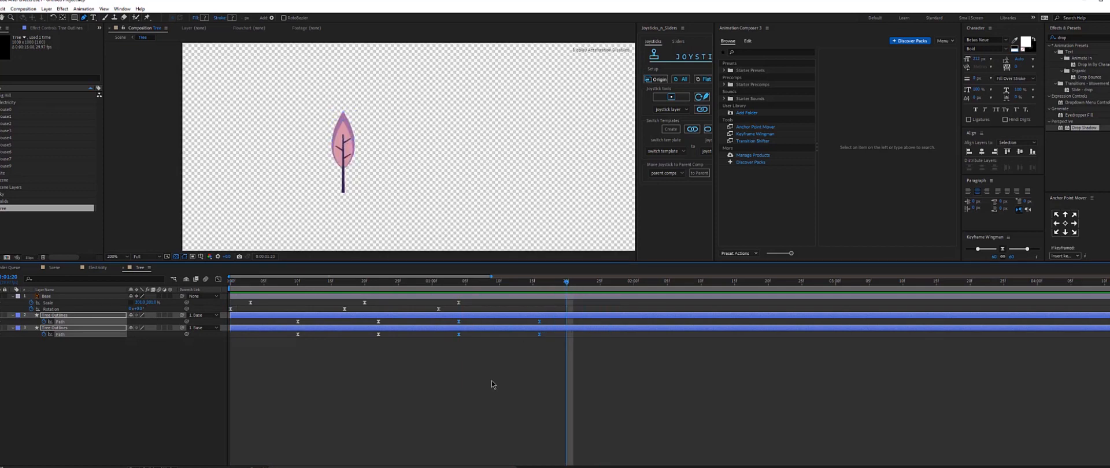
left_click(492, 381)
Offset the outer leaf layer's keyframes a few frames later and extend its in-point back to the start.
left_click_drag(306, 317, 338, 330)
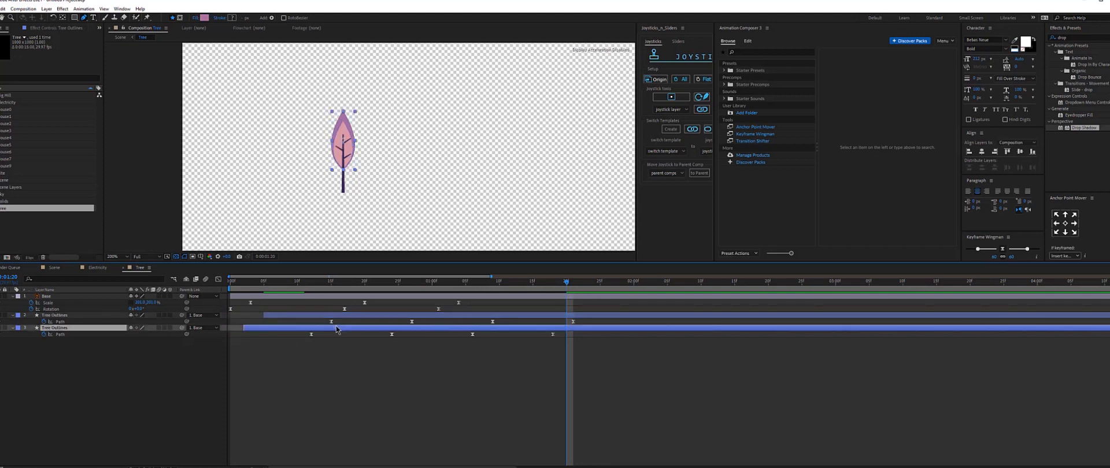
left_click(284, 316, "shift")
left_click_drag(265, 316, 228, 316)
left_click(321, 359)
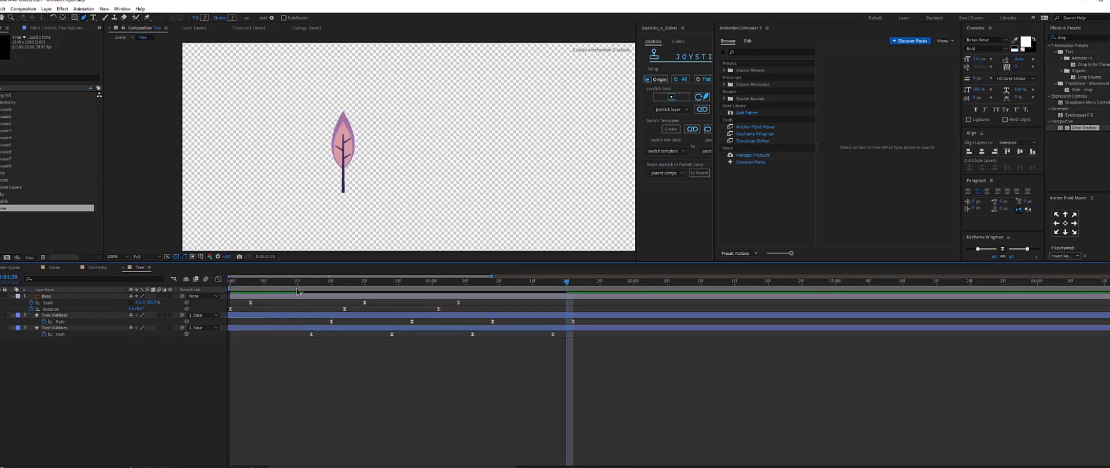
Set the work area end at the current time and preview the tree animation.
left_click_drag(299, 283, 621, 288)
key("n")
key("space")
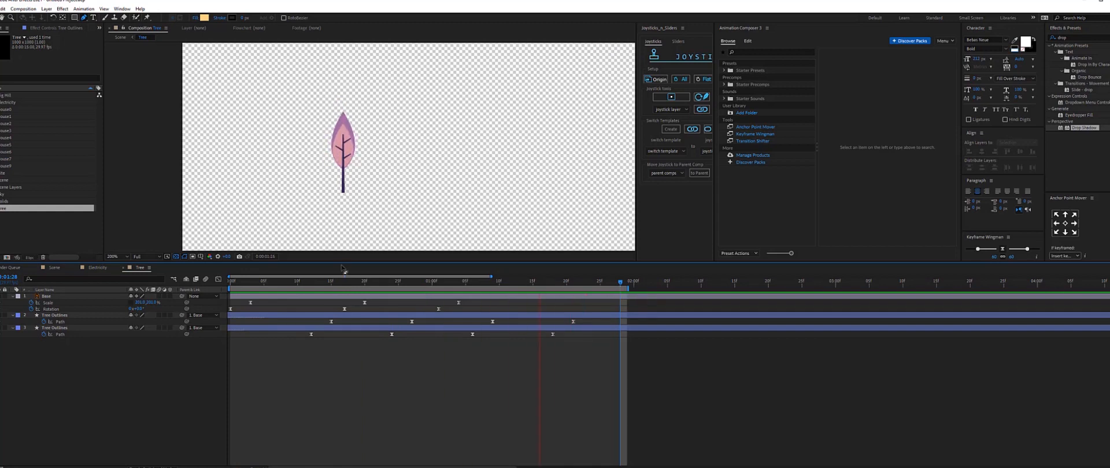
Switch to the Scene composition.
left_click(56, 269)
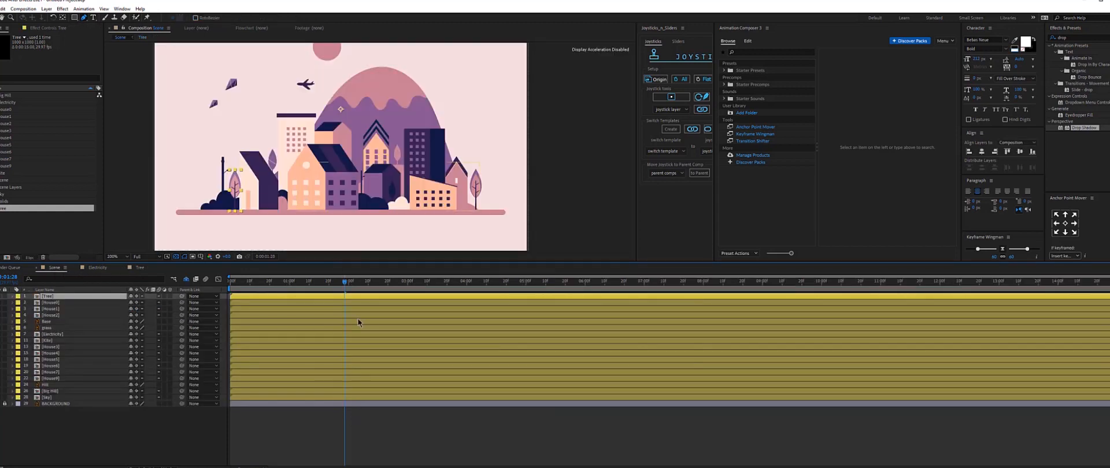
Open the House1 pre-composition and turn off the transparency grid.
key("v")
double_click(251, 178)
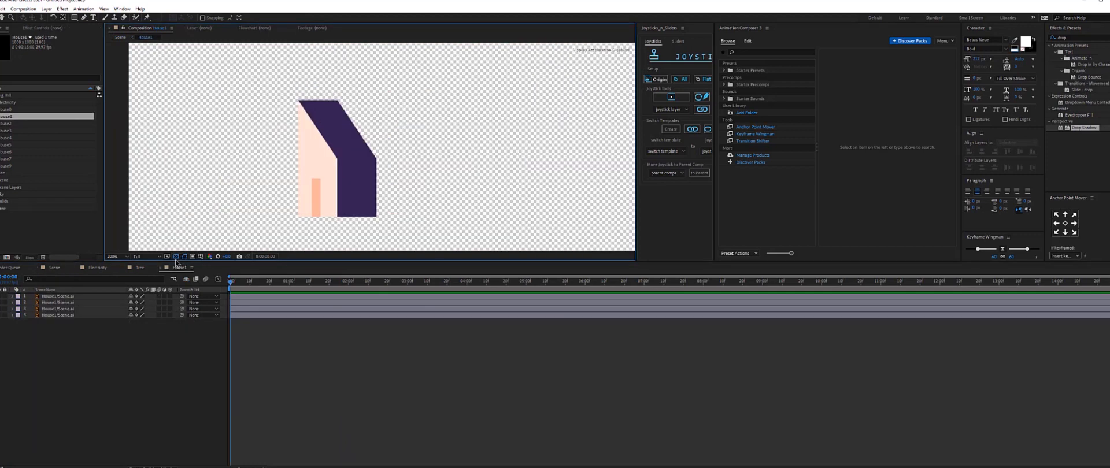
left_click(175, 259)
left_click(176, 259)
left_click(176, 257)
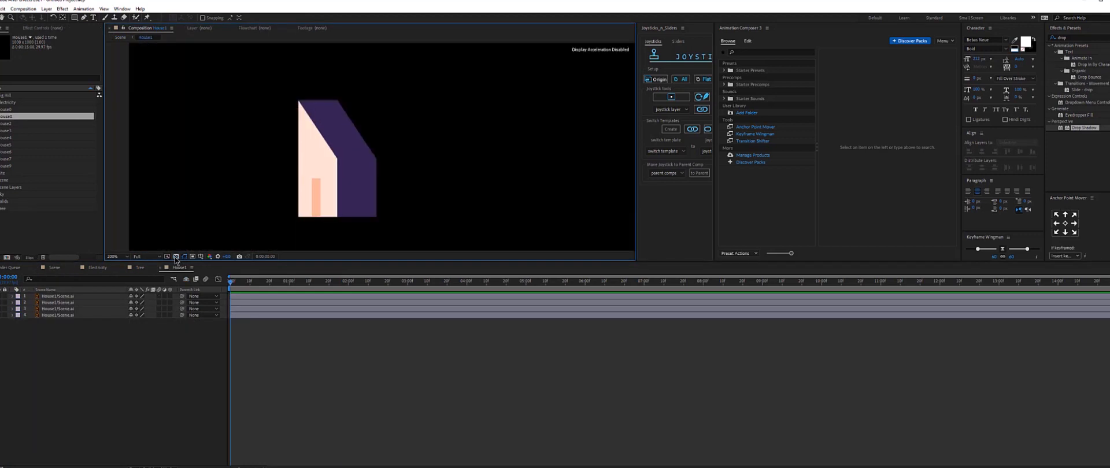
Convert all four house layers into shape layers with Create Shapes from Vector Layer.
left_click(46, 289)
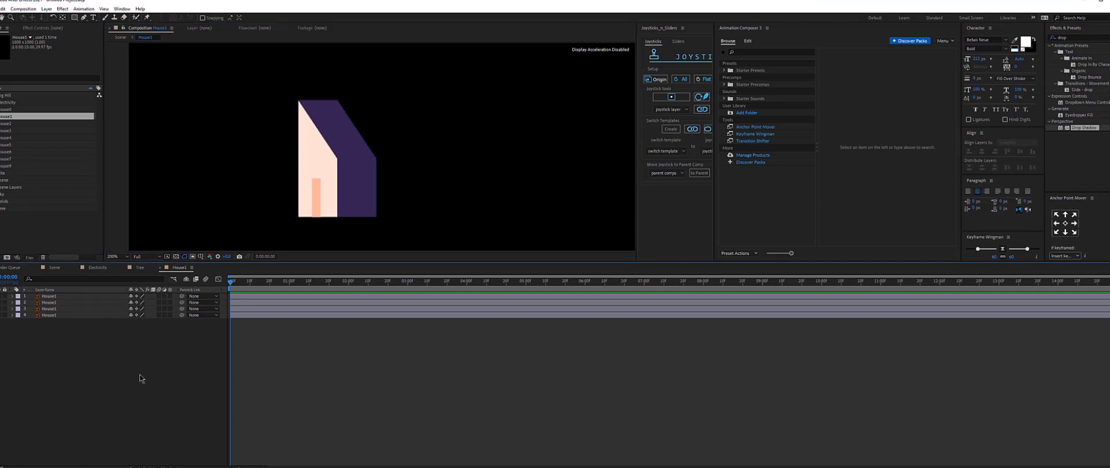
left_click_drag(139, 375, 4, 292)
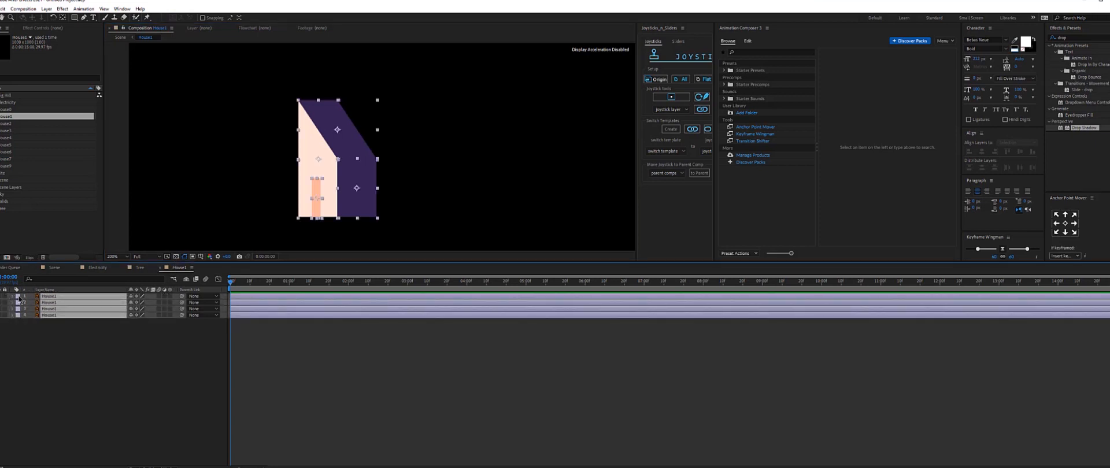
right_click(51, 302)
mouse_move(76, 240)
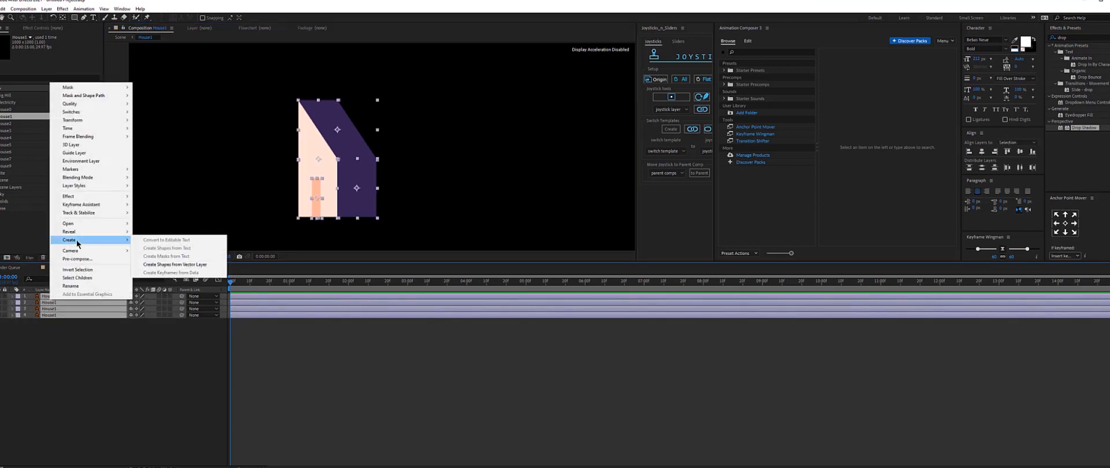
left_click(170, 265)
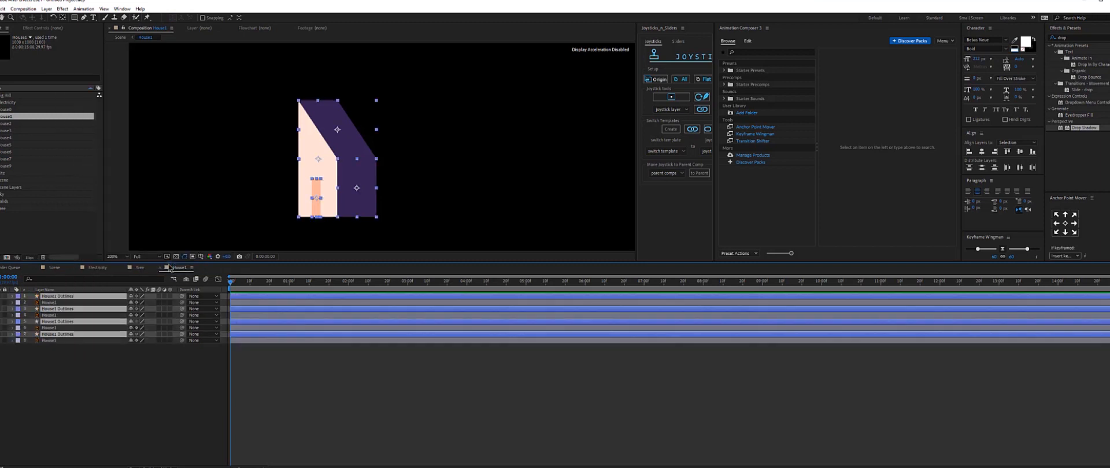
Delete the four original vector layers, keeping only the outline shape layers.
left_click(49, 303)
left_click(49, 315, "ctrl")
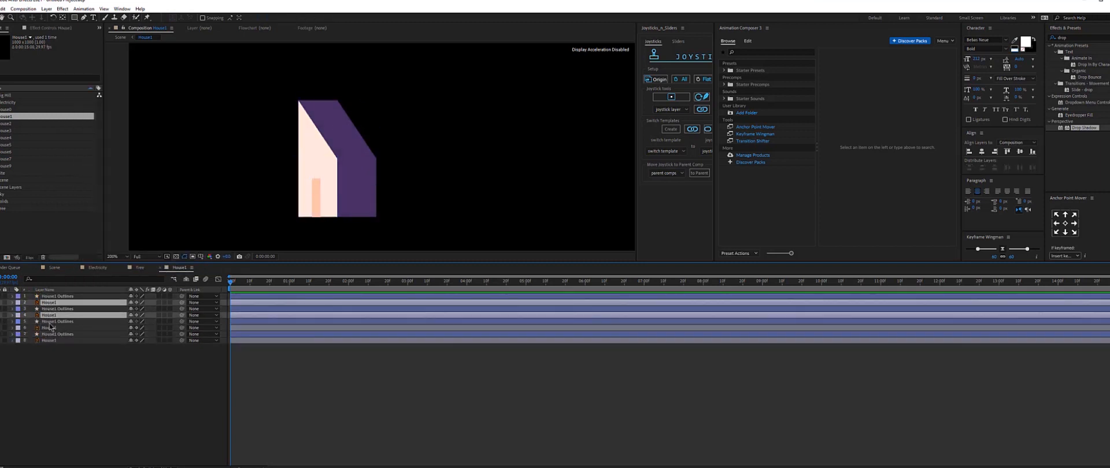
left_click(49, 328, "ctrl")
left_click(50, 340, "ctrl")
key("Delete")
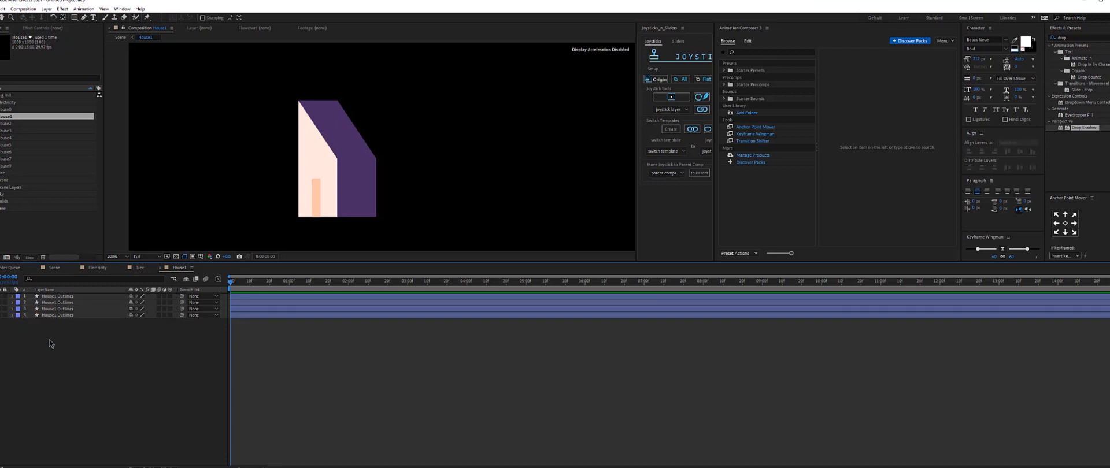
Add a new Null Object layer to the house composition.
left_click(60, 297)
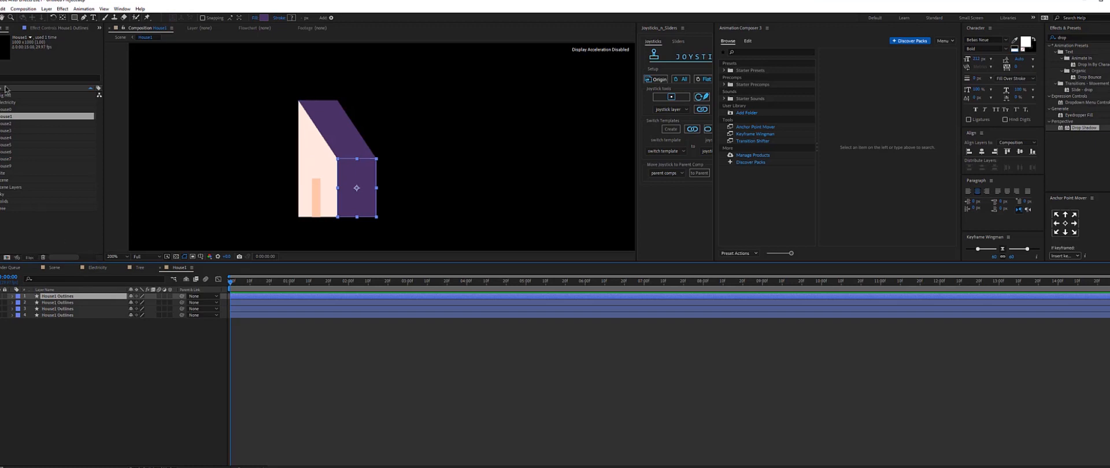
left_click(47, 9)
mouse_move(86, 18)
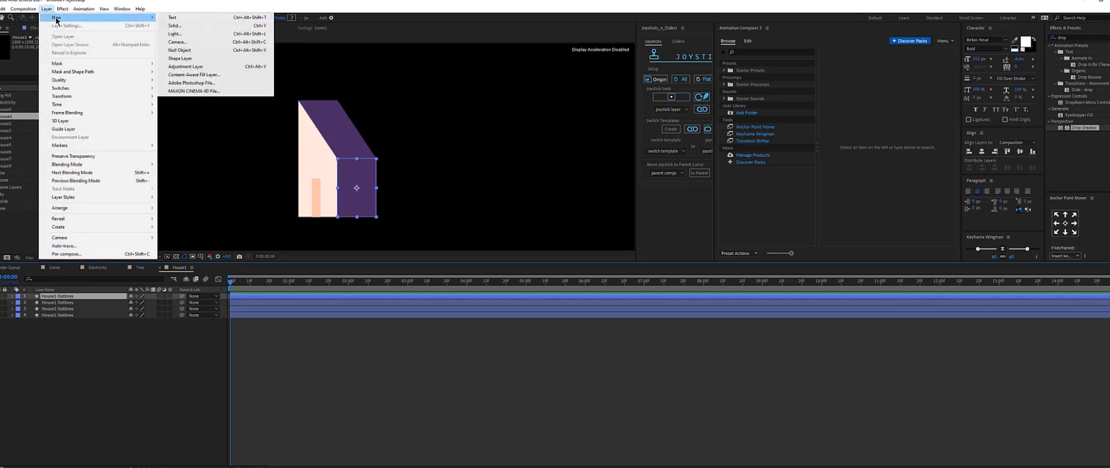
left_click(187, 53)
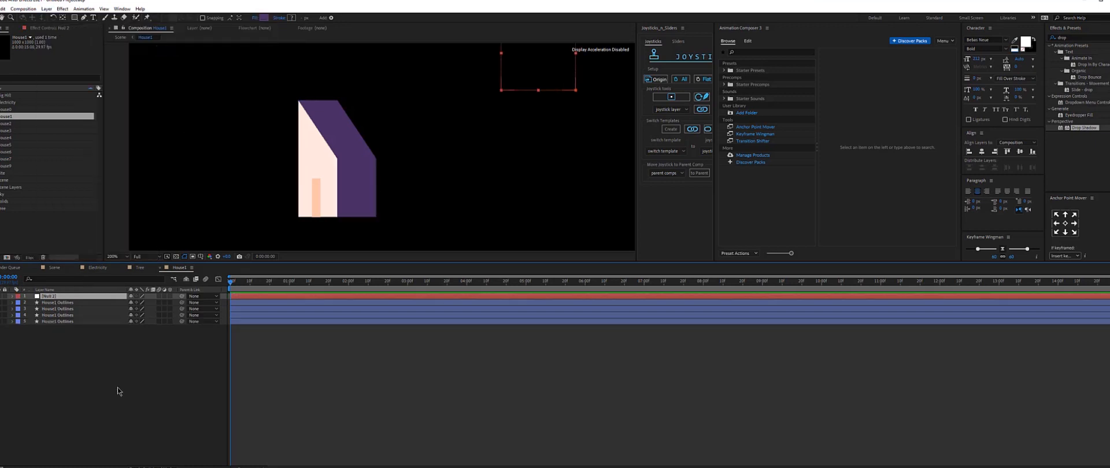
Move the null so it sits at the bottom edge of the house.
left_click_drag(498, 107, 355, 247)
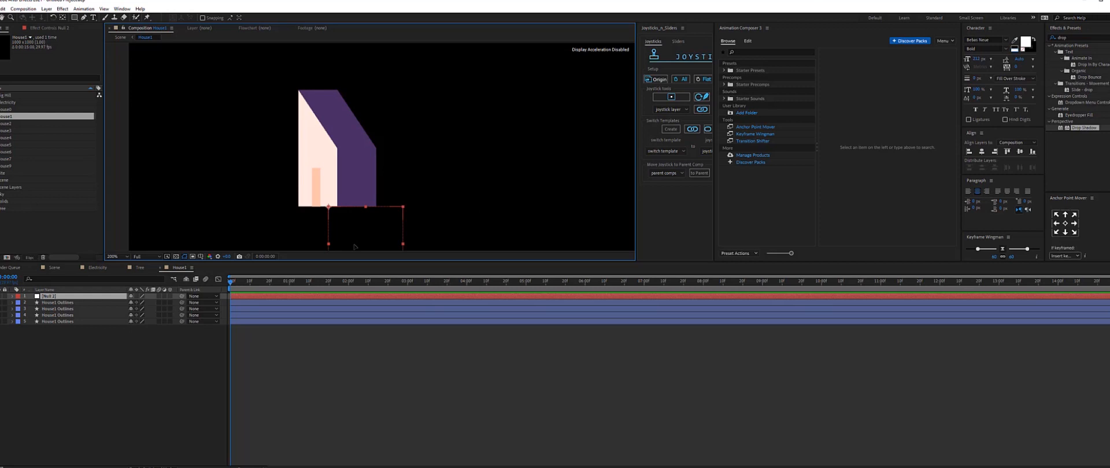
left_click(156, 337)
key("ctrl+z")
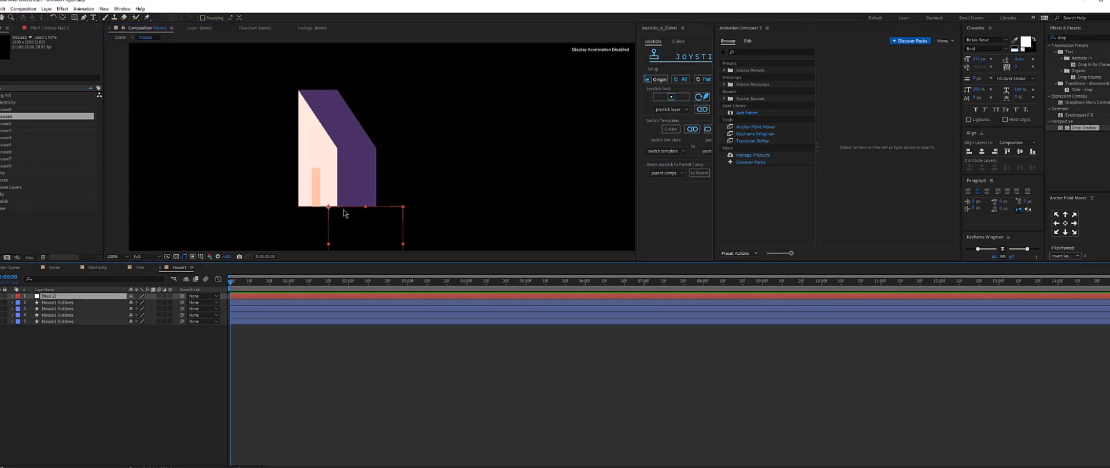
Parent the four house outline layers to the null.
left_click_drag(84, 344, 59, 301)
left_click_drag(182, 308, 58, 296)
left_click(352, 237)
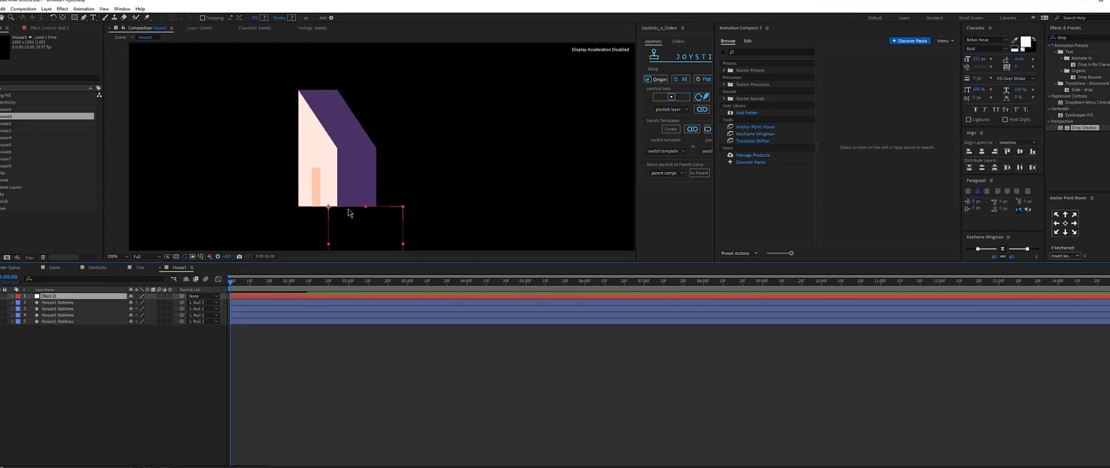
mouse_move(352, 237)
left_mouse_down()
mouse_move(347, 176)
mouse_move(341, 231)
left_mouse_up()
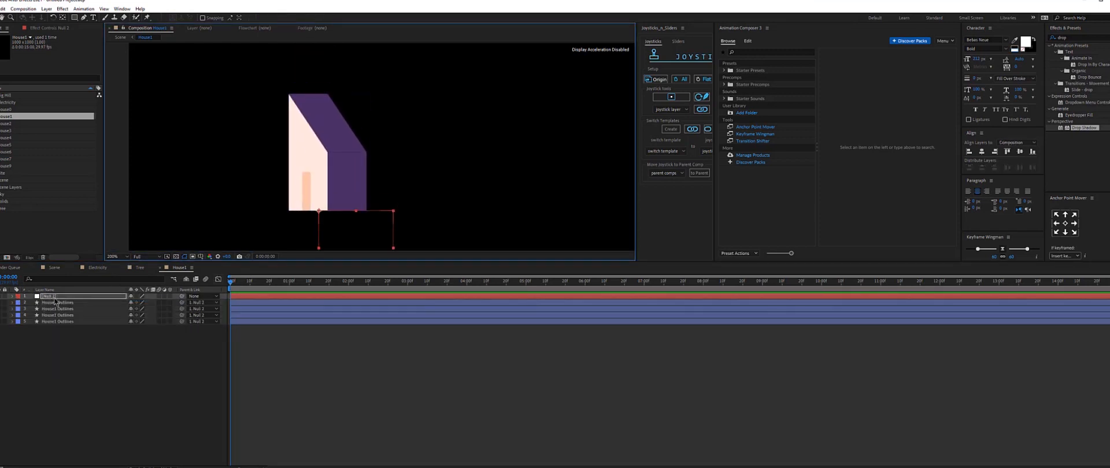
left_click_drag(340, 233, 446, 204)
left_click_drag(95, 372, 62, 303)
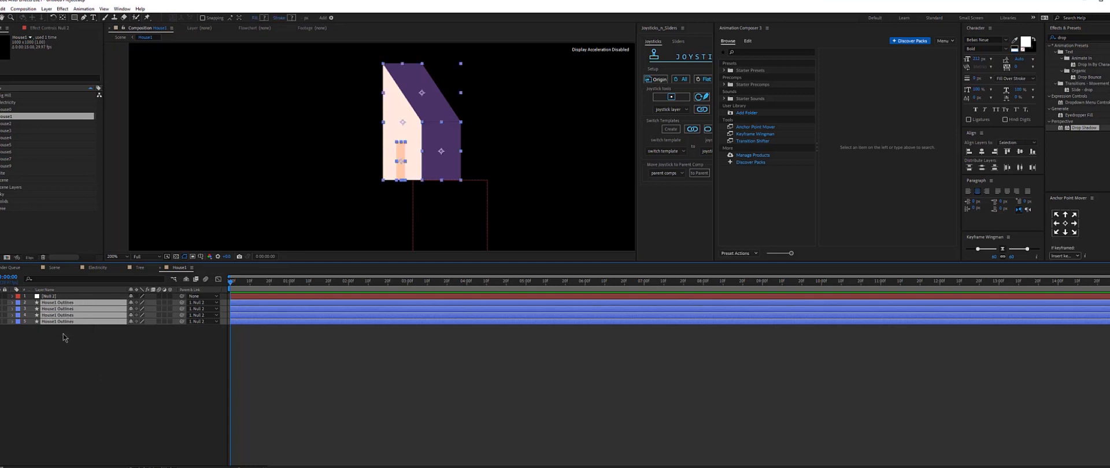
key("ctrl+z")
key("ctrl+z")
Parent the house outline layers to the null again and select the null.
left_click_drag(78, 354, 55, 306)
left_click_drag(185, 307, 48, 299)
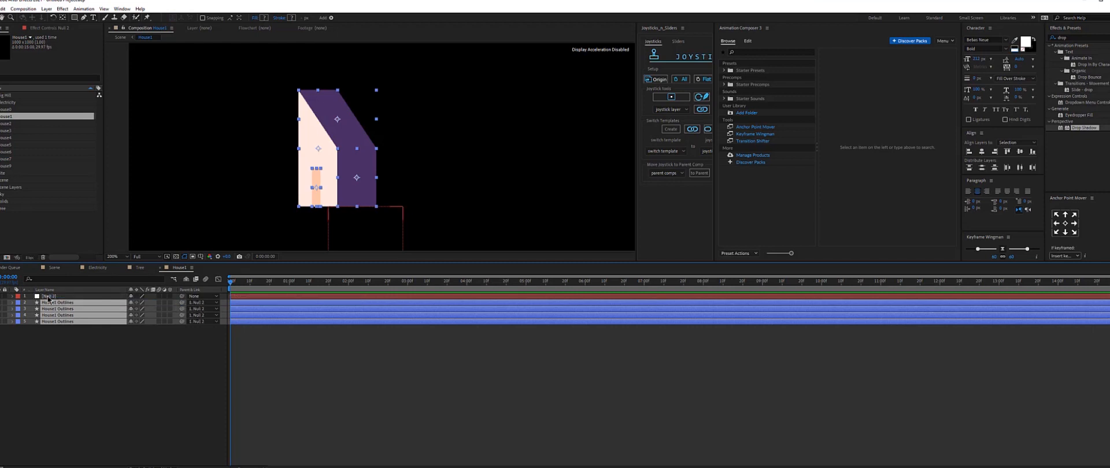
left_click(49, 297)
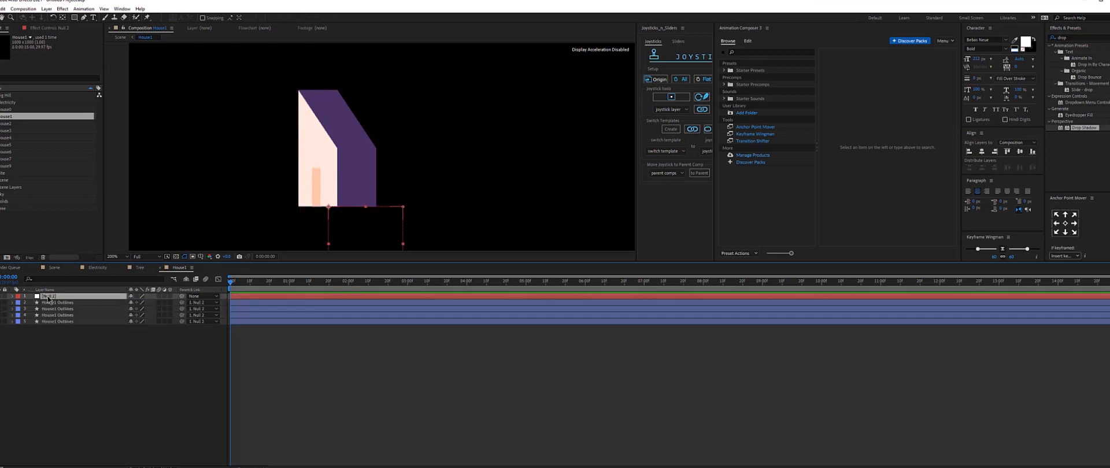
Add a Scale keyframe on the null and place it at about 1 second.
key("s")
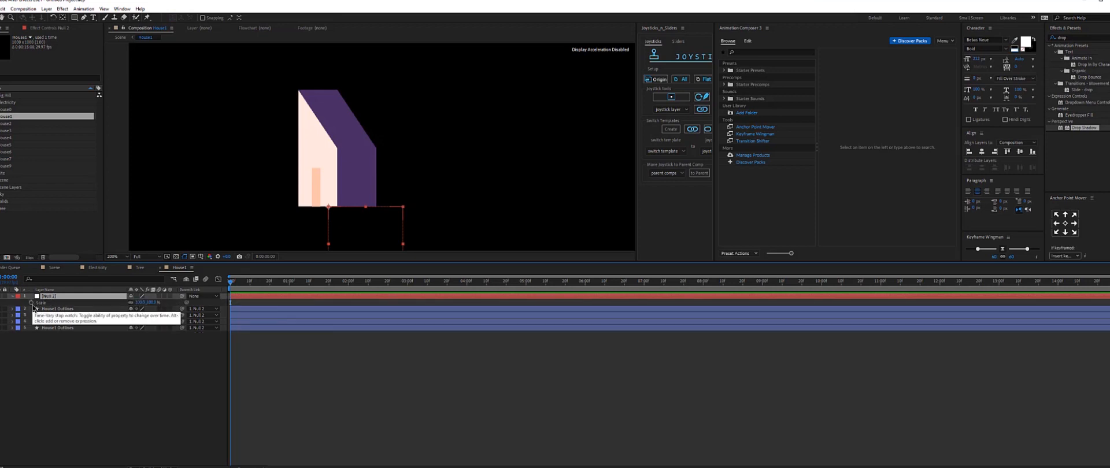
left_click(31, 303)
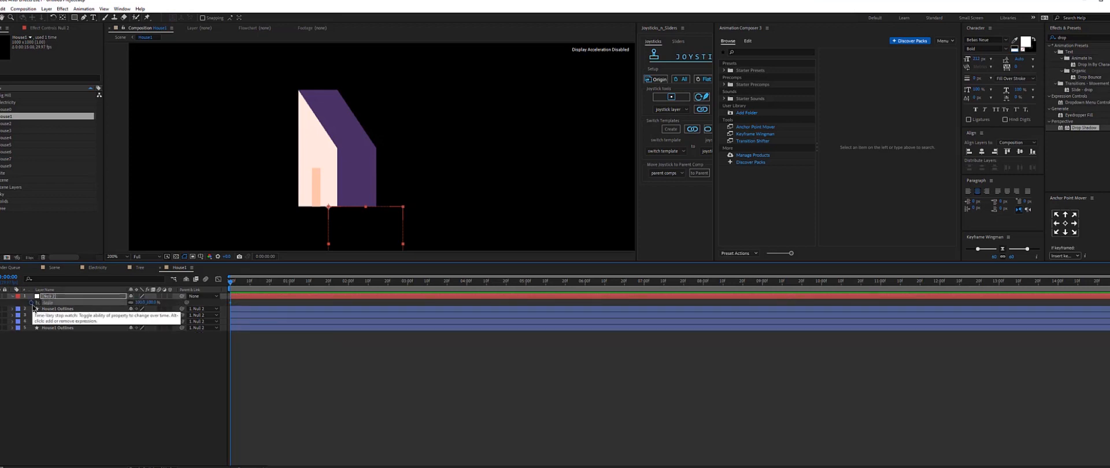
key("equal")
key("equal")
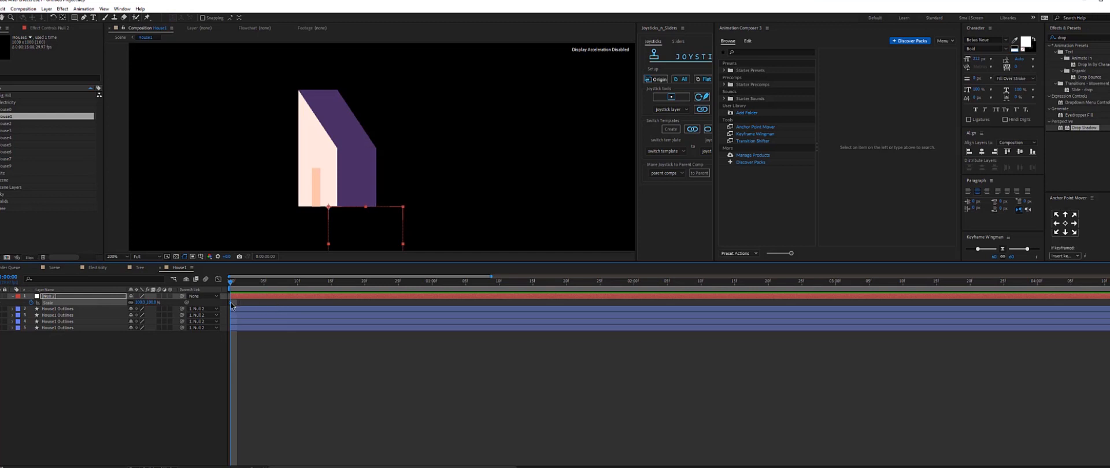
left_click_drag(231, 303, 291, 301)
left_click_drag(445, 308, 432, 310)
left_click(411, 351)
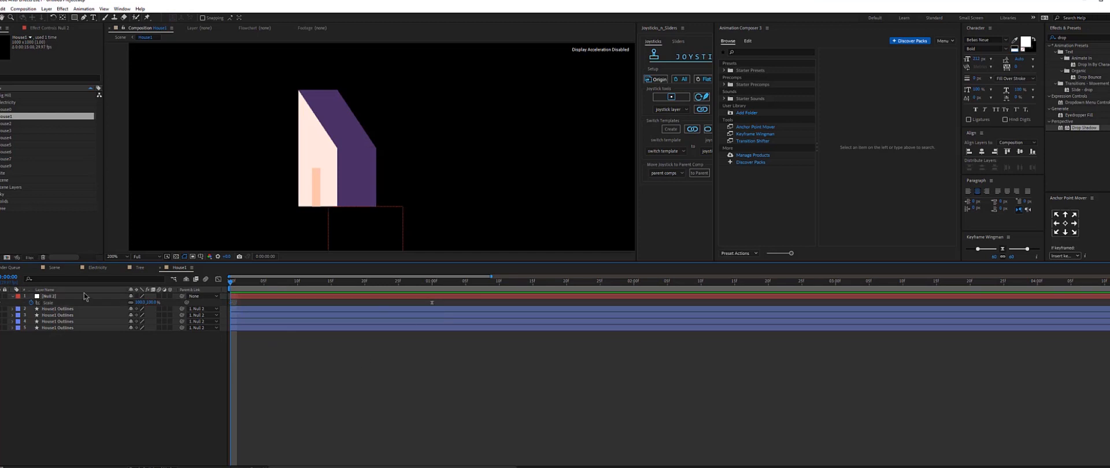
Set the null's scale to 0% at the start of the timeline.
left_click(151, 302)
type("0")
key("Return")
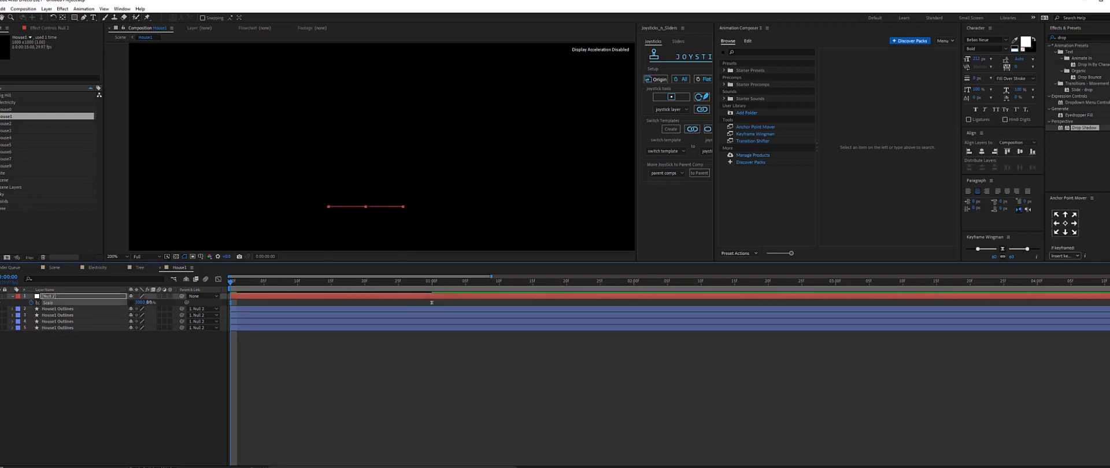
Add an intermediate Scale keyframe on the null at about 20 frames.
left_click_drag(241, 288, 364, 288)
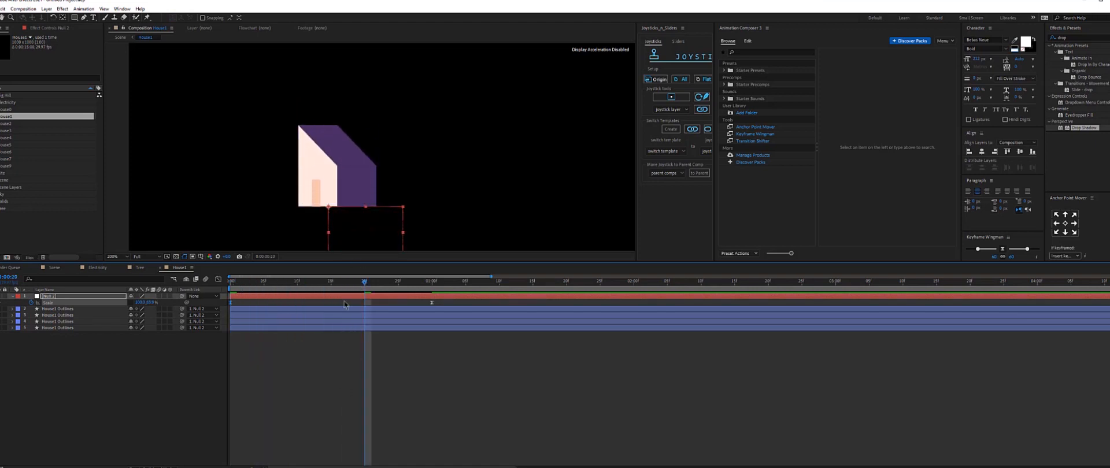
left_click(153, 303)
key("Return")
Preview the house's scale-up animation from the start.
key("comma")
key("Home")
key("space")
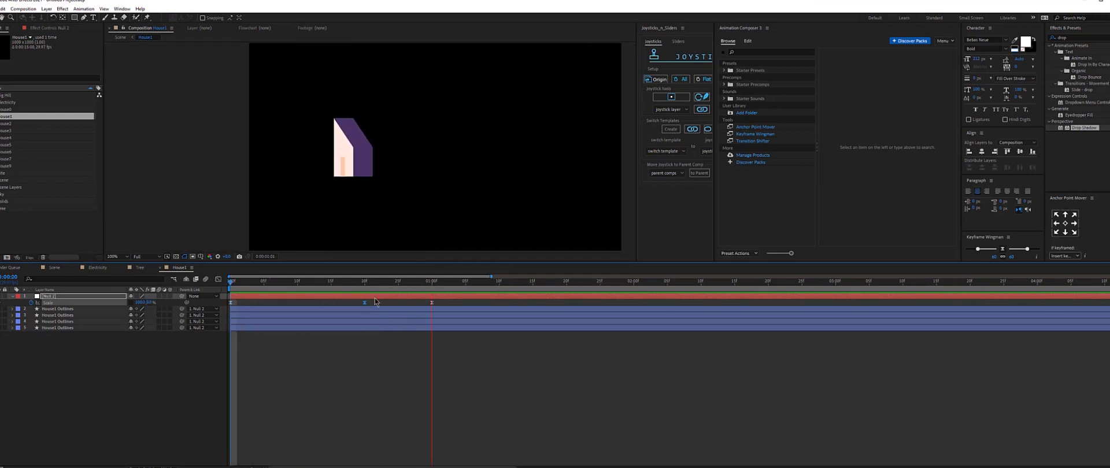
At 1 second, add Path keyframes to all four house outline layers, filtering properties by "path".
left_click_drag(143, 354, 53, 307)
left_click(82, 358)
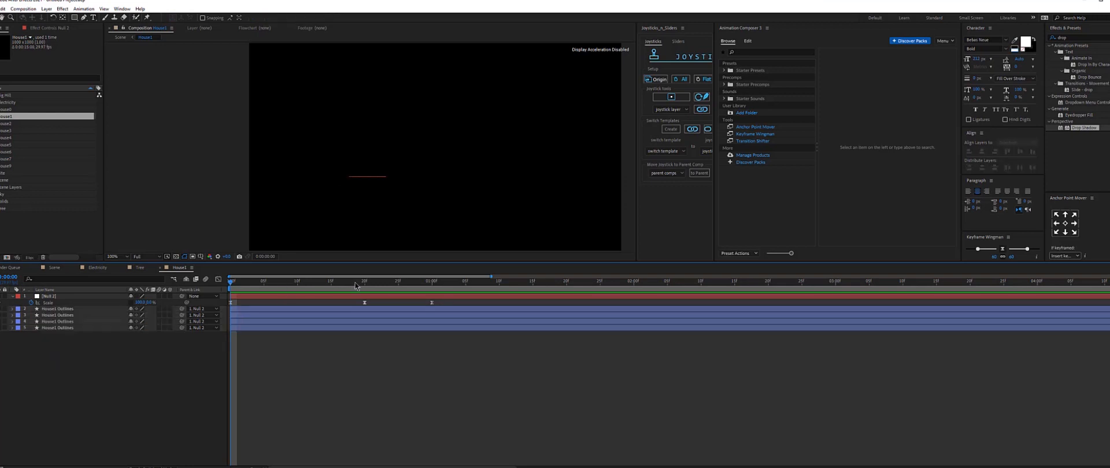
left_click_drag(355, 285, 435, 285)
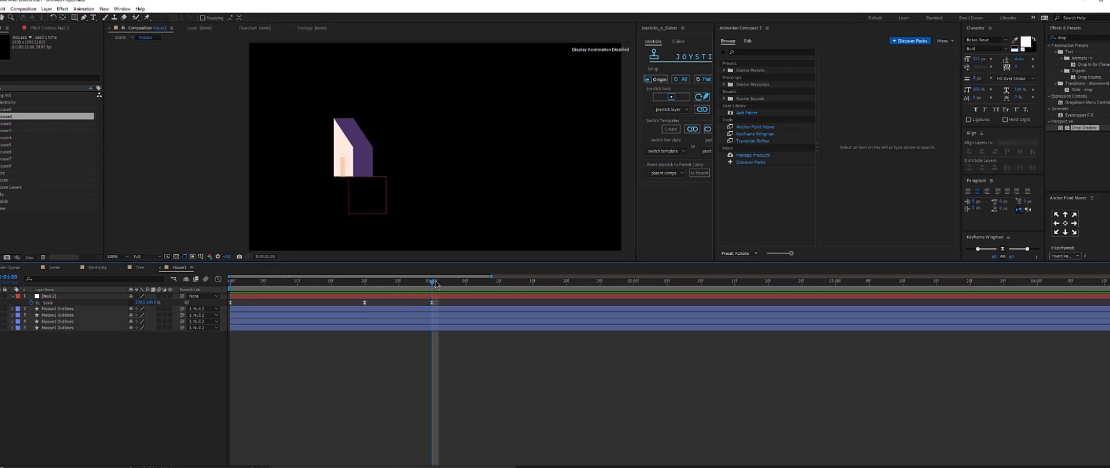
scroll(341, 132, "up", 1)
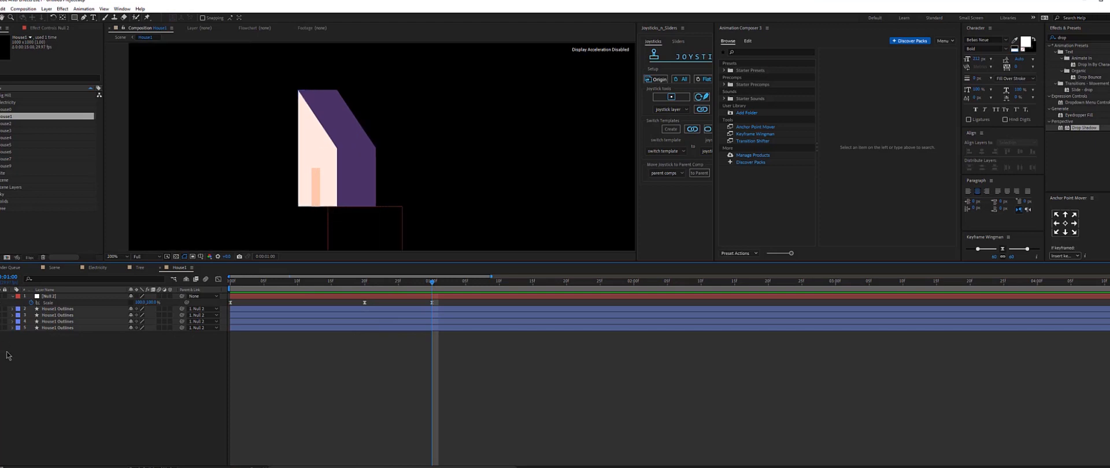
left_click(51, 367)
left_click(51, 278)
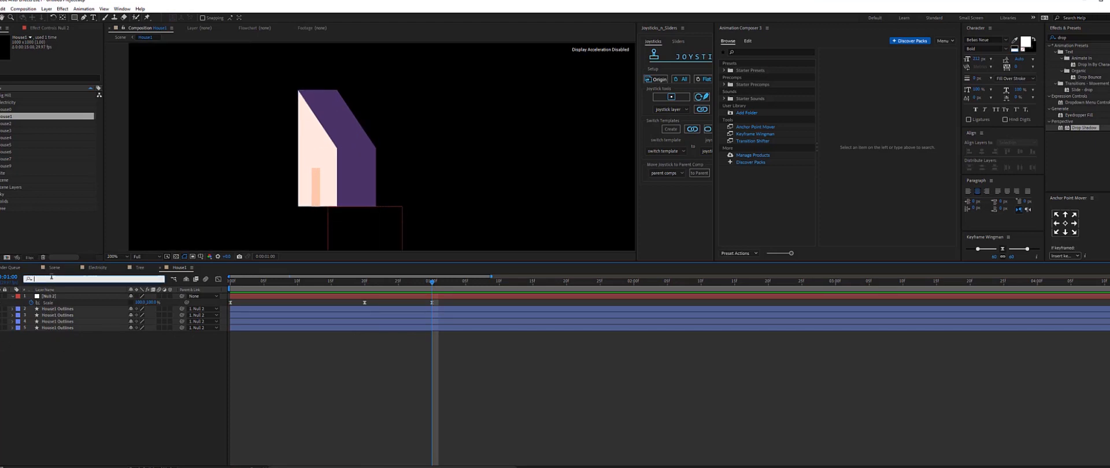
type("path")
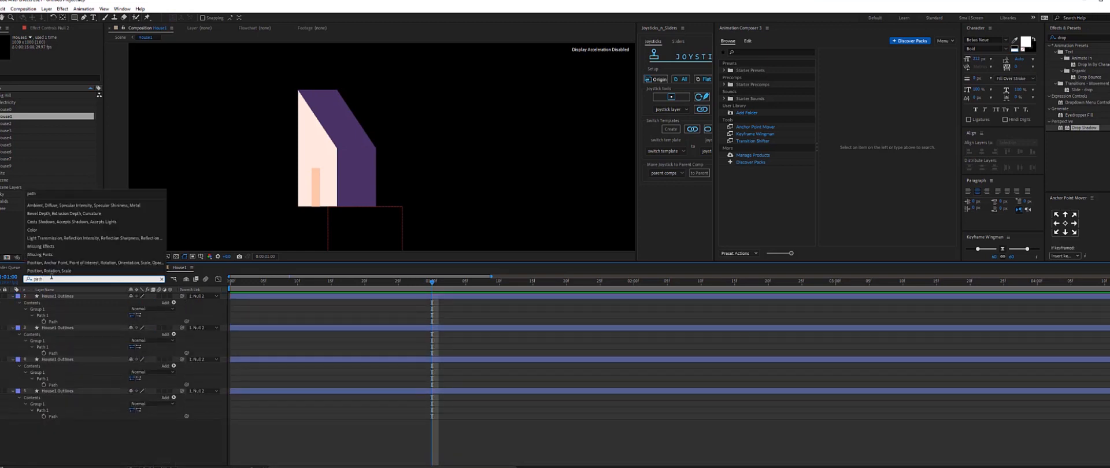
left_click(44, 322)
left_click(44, 322)
left_click(44, 353)
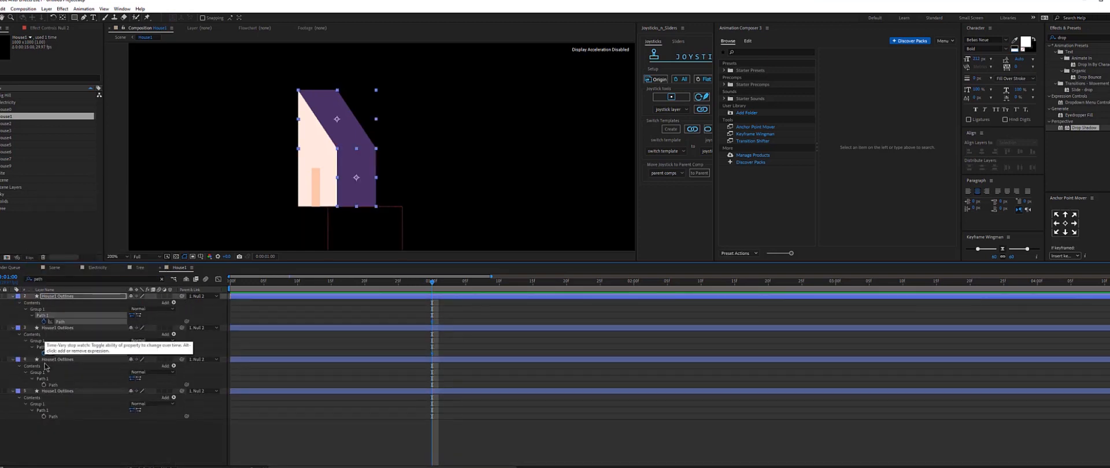
left_click(44, 385)
left_click(44, 417)
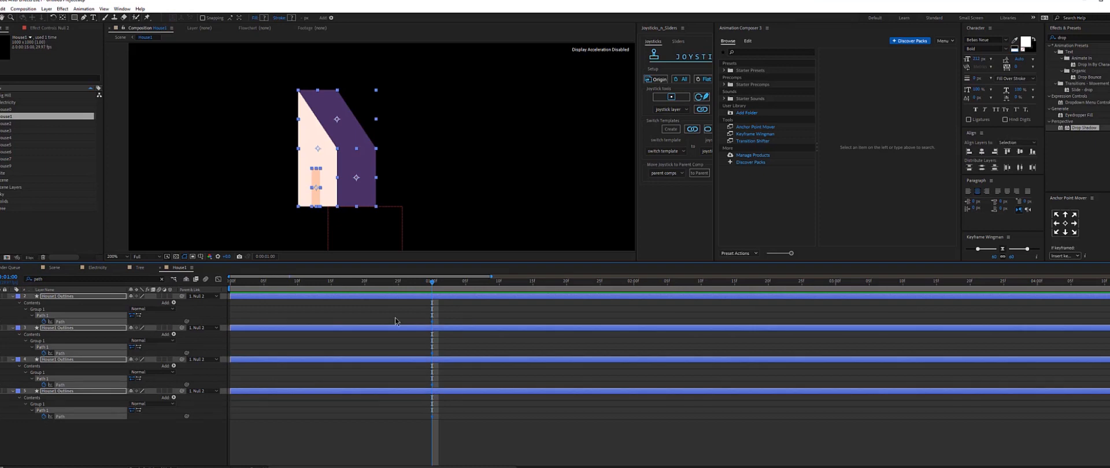
At about 20 frames, reshape the house's purple side-wall outline path into an upright rectangle.
key("u")
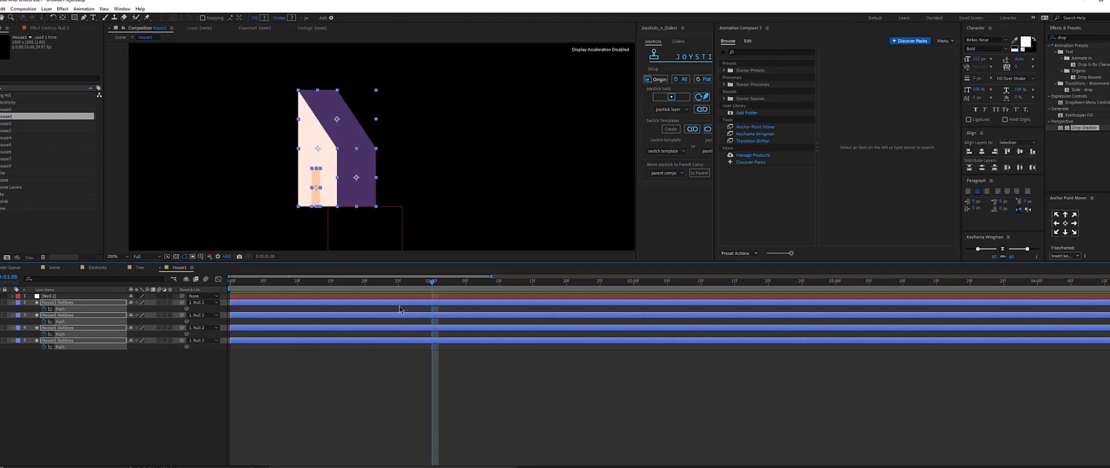
left_click(395, 297)
key("s")
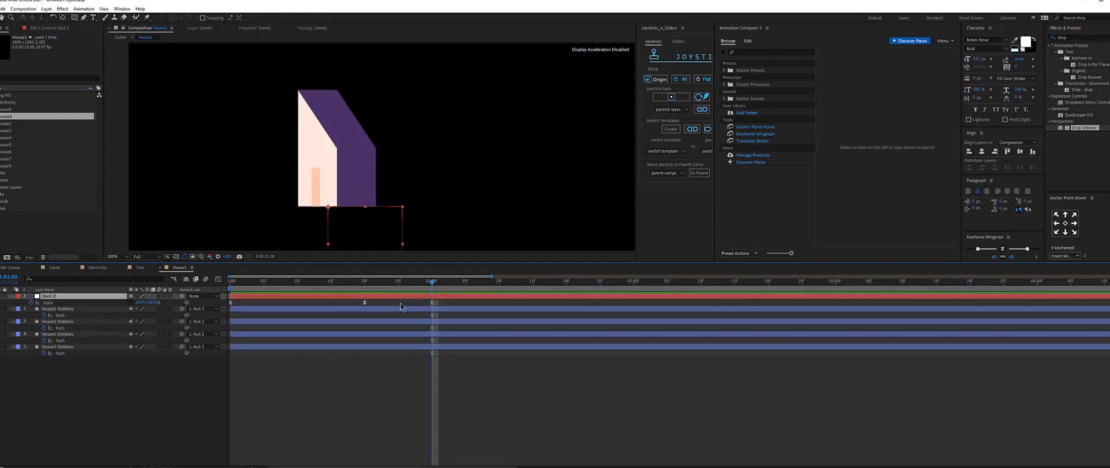
left_click_drag(418, 311, 460, 398)
left_click(461, 398)
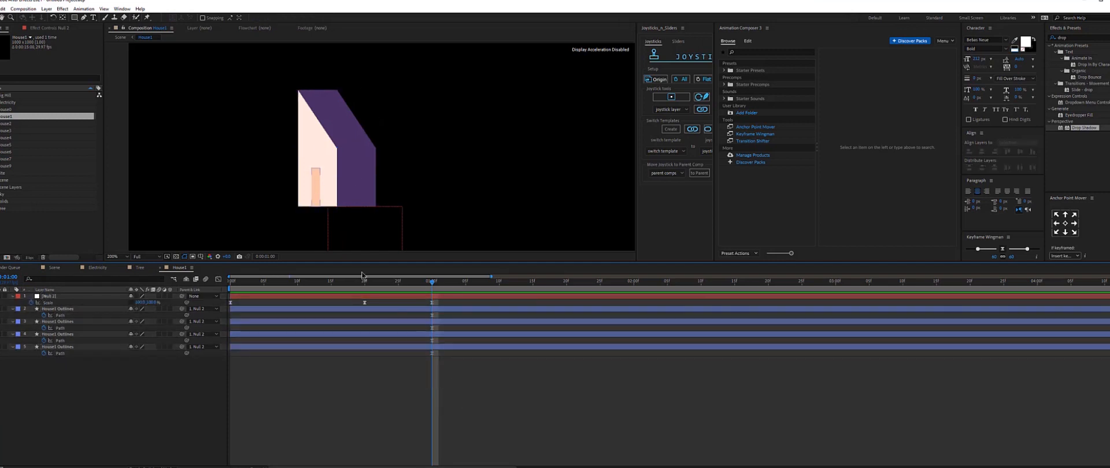
left_click(365, 284)
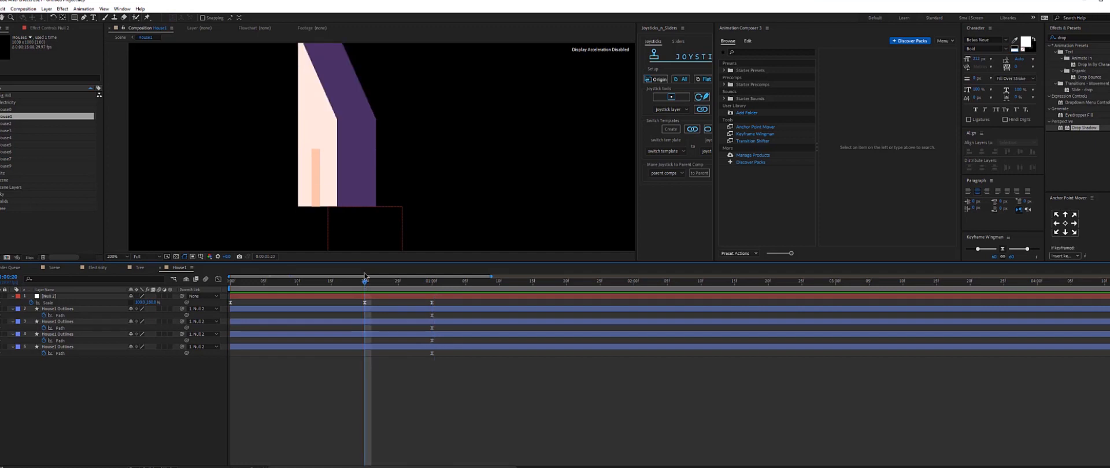
left_click_drag(360, 109, 351, 189)
left_click(335, 156)
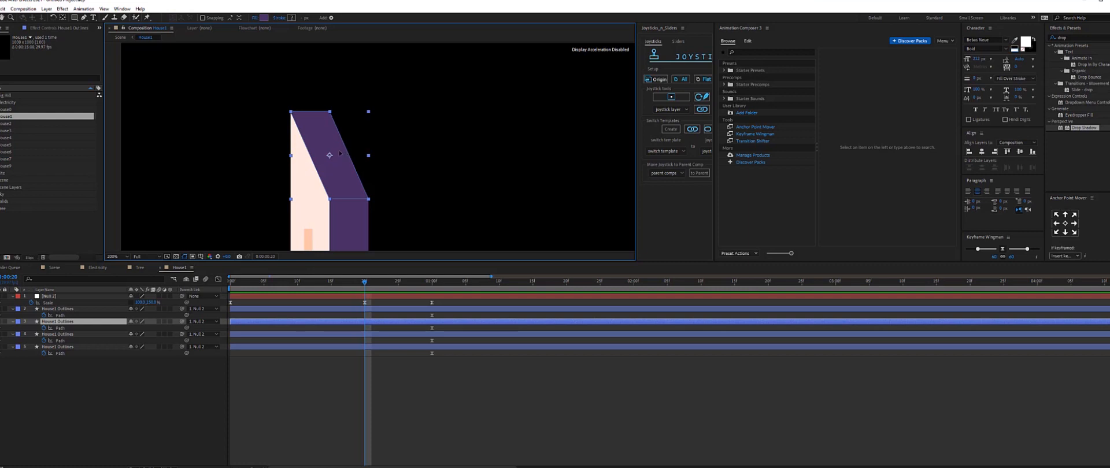
key("g")
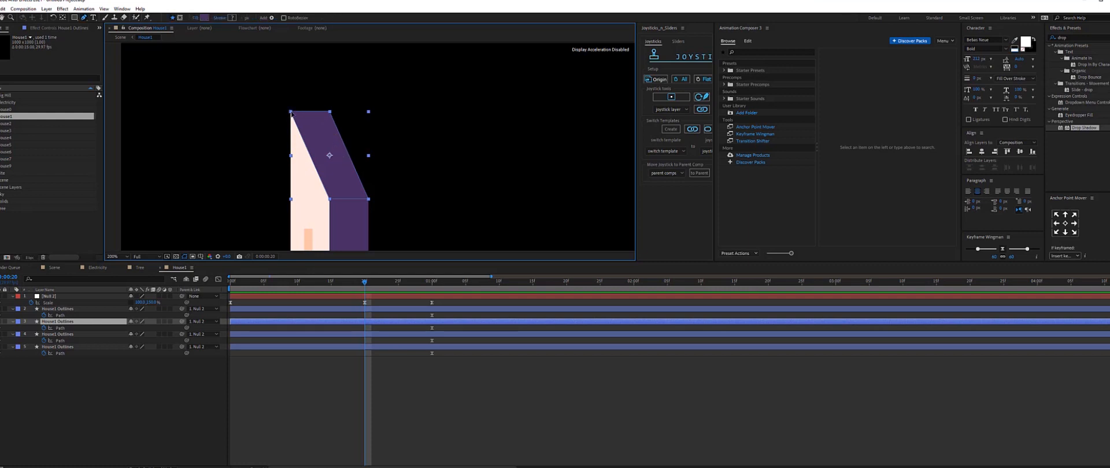
key("Return")
left_click_drag(330, 112, 370, 111)
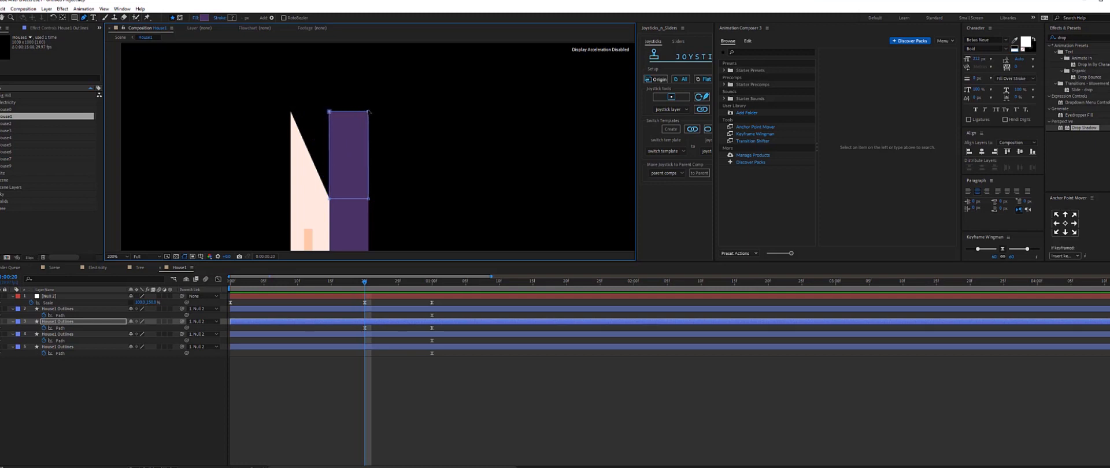
left_click(376, 389)
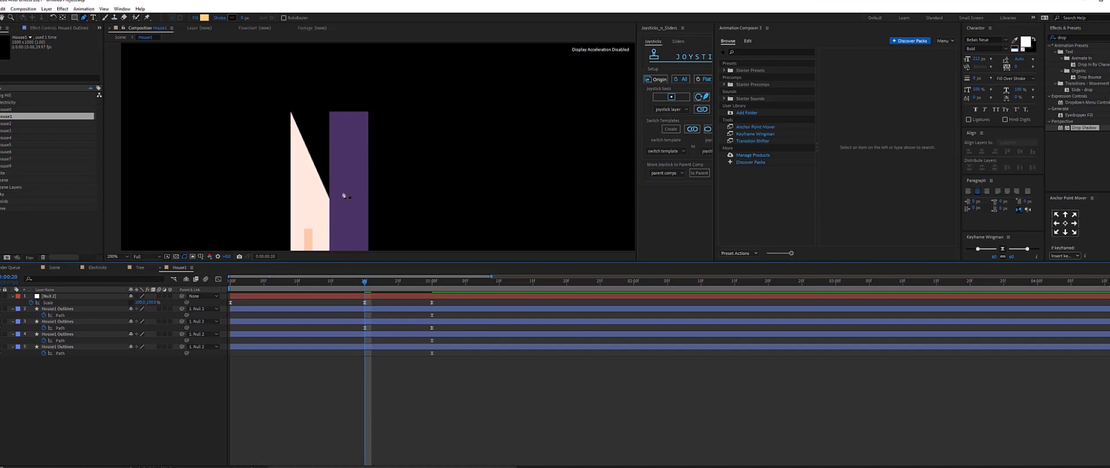
Reshape the front wall outline paths at the same frame so the front forms a tall rectangle.
left_click(295, 130)
left_click_drag(290, 111, 330, 115)
left_click(245, 191)
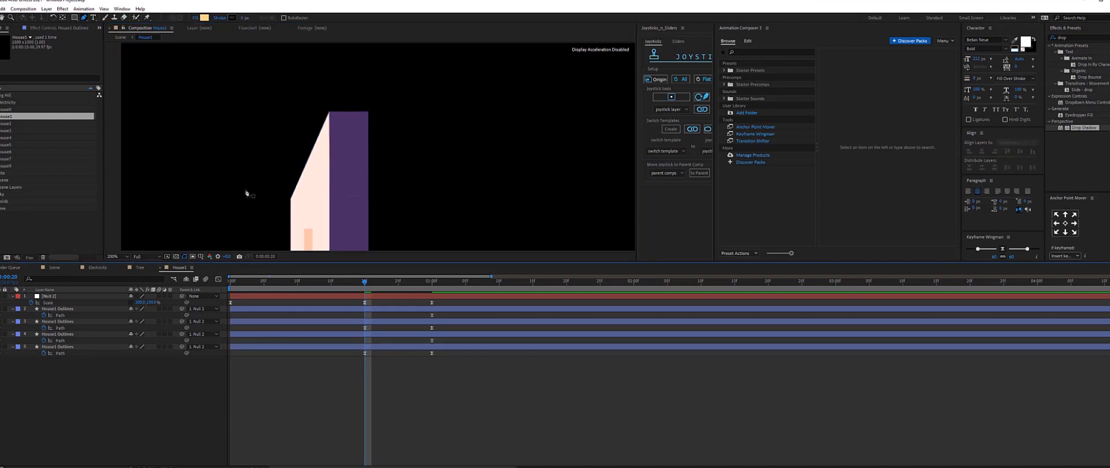
left_click(359, 349)
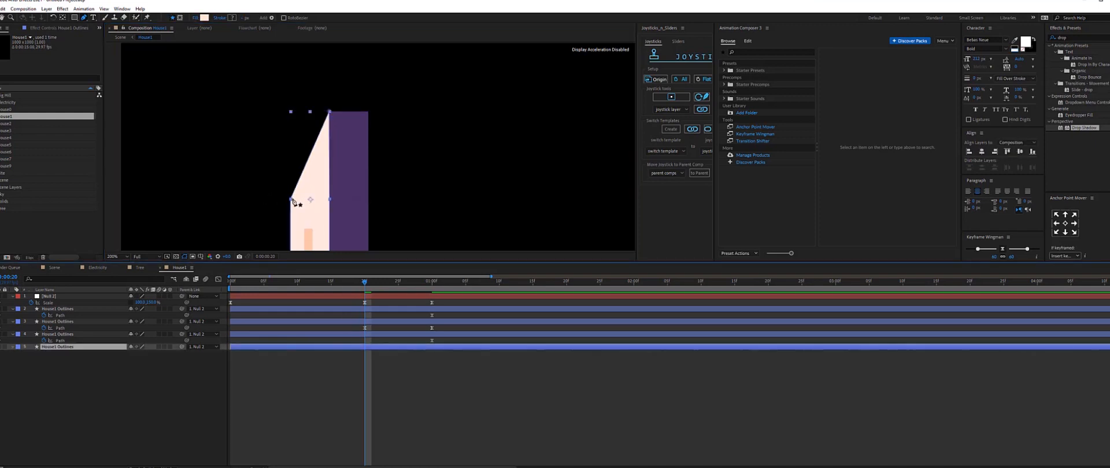
left_click_drag(291, 199, 292, 113)
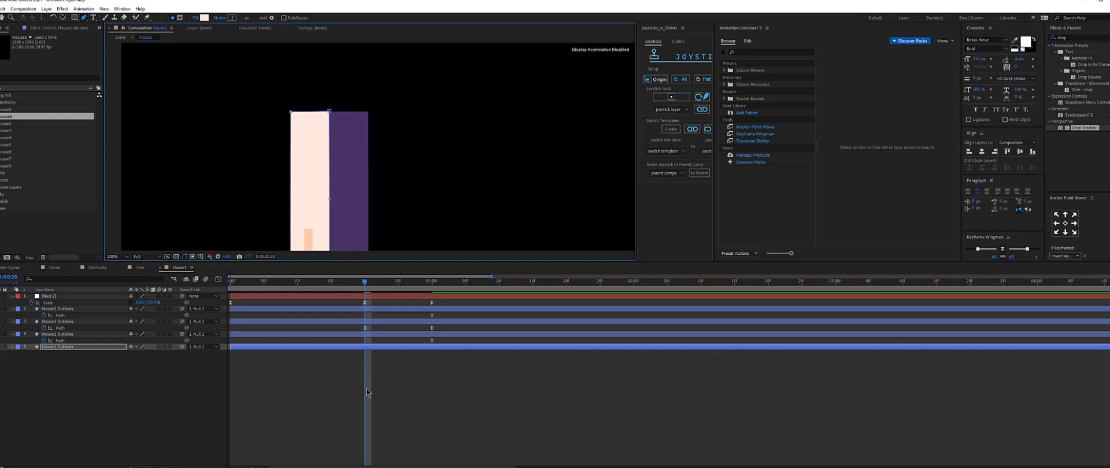
Stretch the door outline's path upward at the same frame to match the tall walls.
key("u")
left_click(59, 310)
left_click(59, 322)
left_click(83, 334)
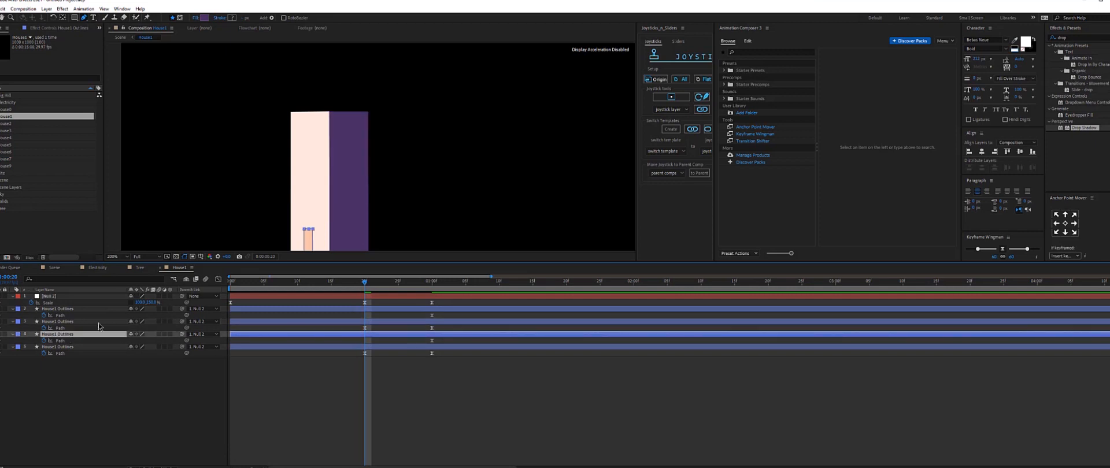
left_click(304, 230)
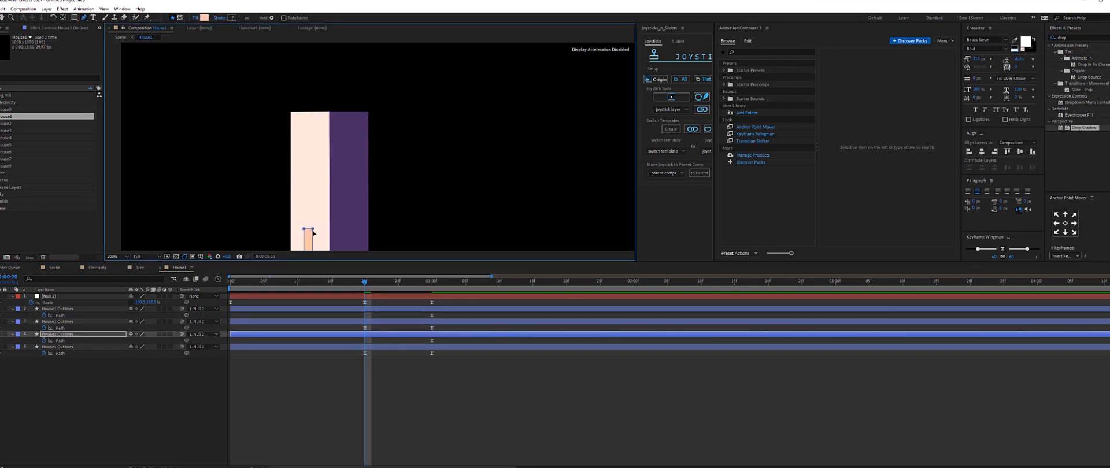
left_click_drag(312, 234, 345, 153)
left_click(348, 385)
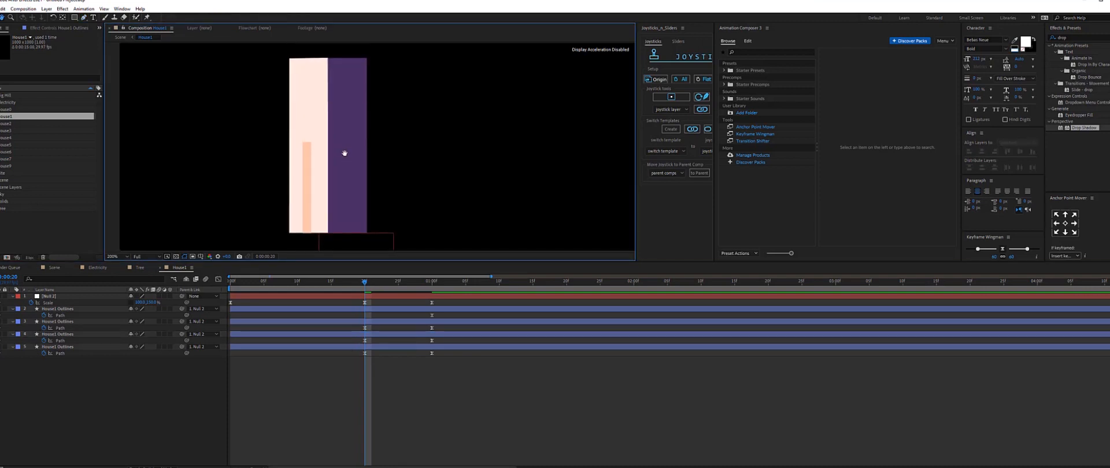
Move the intermediate Path keyframes to the start of the timeline.
left_click_drag(362, 282, 297, 285)
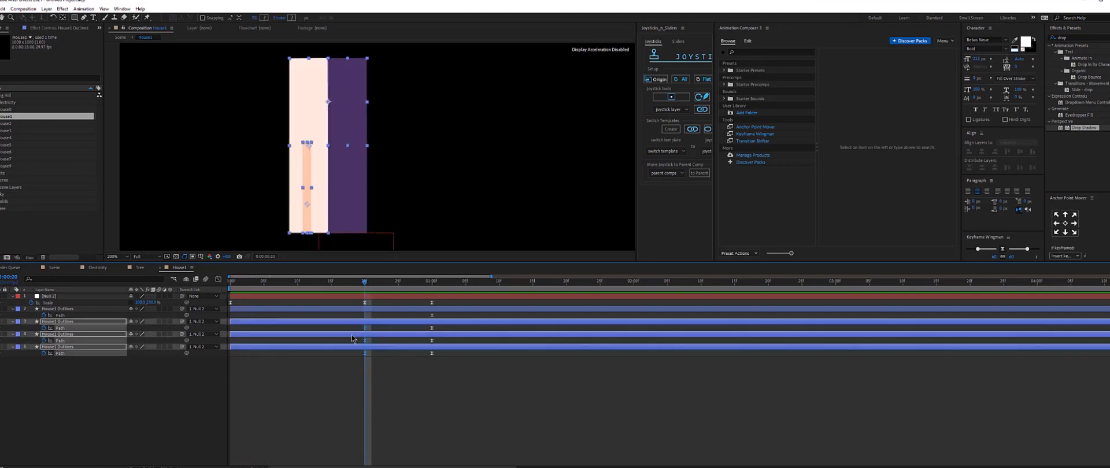
left_click_drag(365, 341, 233, 341)
Preview the house's growing animation from the start.
key("Home")
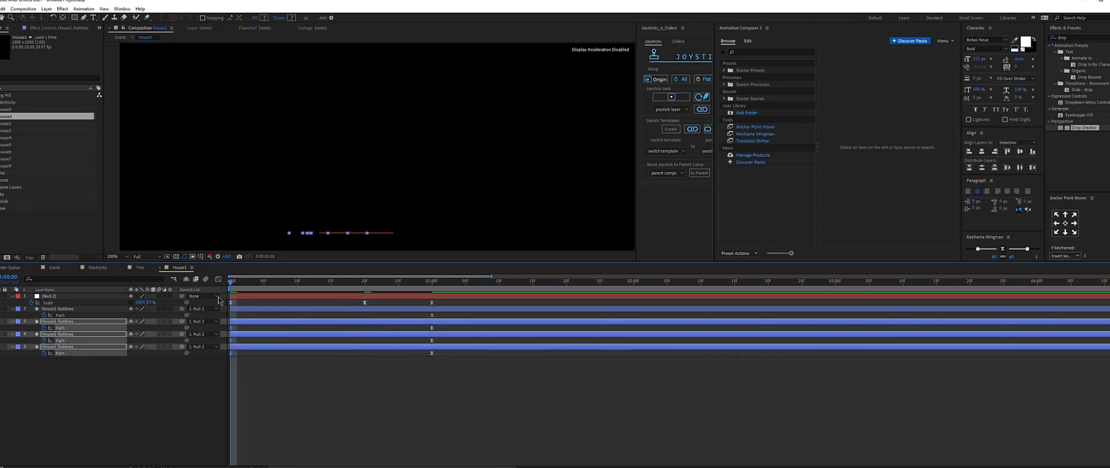
key("space")
scroll(457, 169, "down", 1)
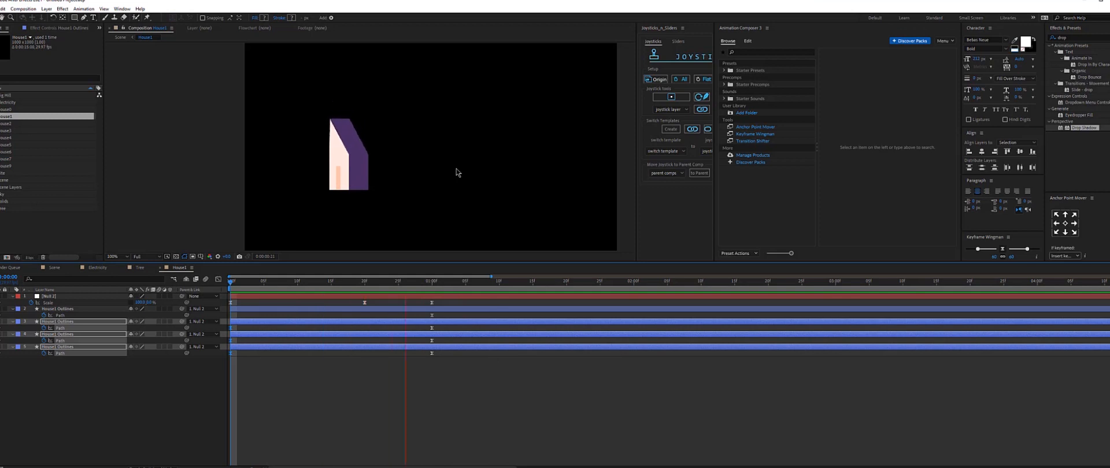
Switch to the Scene composition and scrub through its animation.
left_click(56, 269)
left_click_drag(270, 282, 139, 312)
key("space")
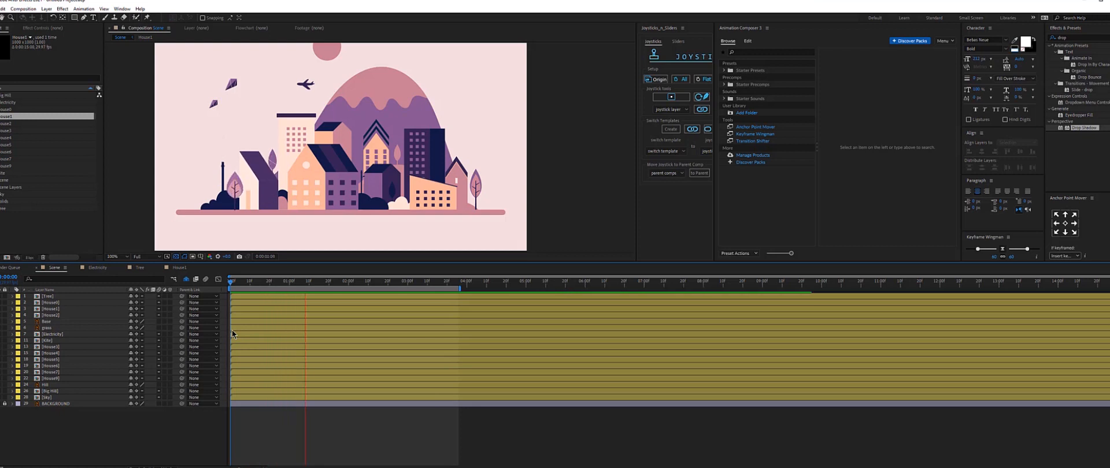
left_click_drag(292, 288, 345, 297)
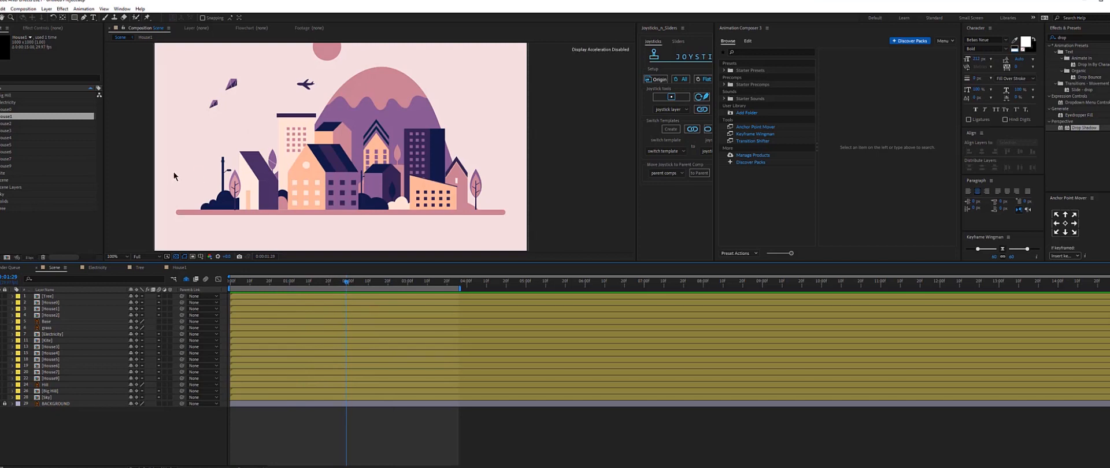
Open the House2 precomp and give its roof layer a Scale keyframe of 0% at the start.
left_click(297, 134)
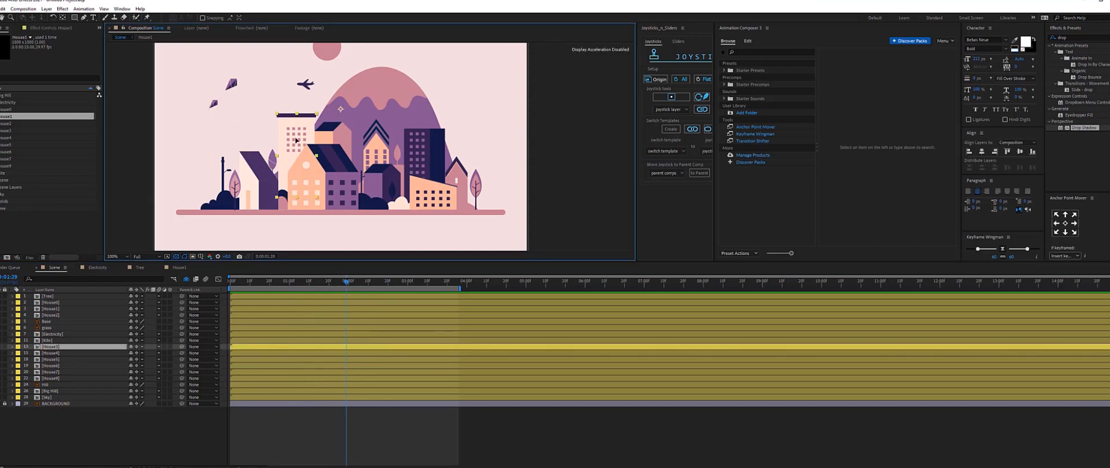
double_click(297, 136)
scroll(300, 145, "up", 1)
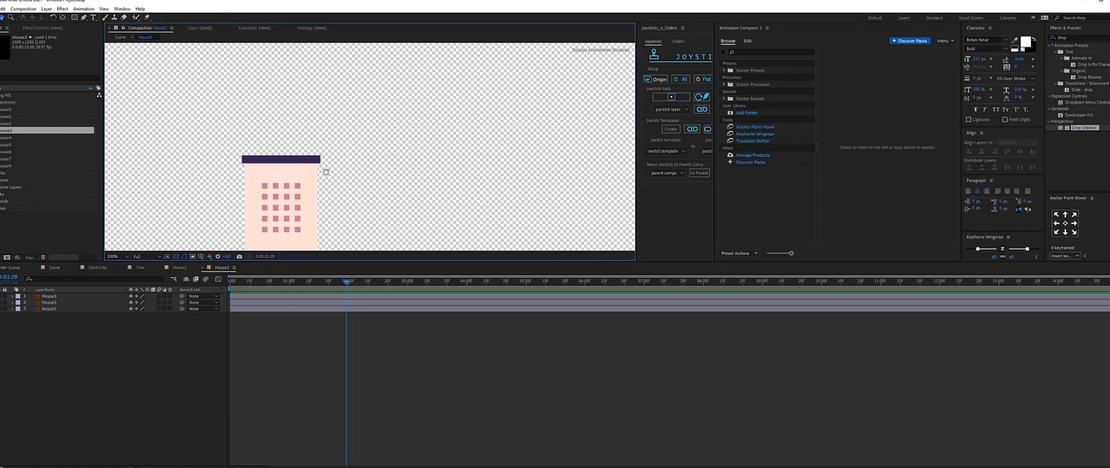
left_click_drag(312, 210, 310, 137)
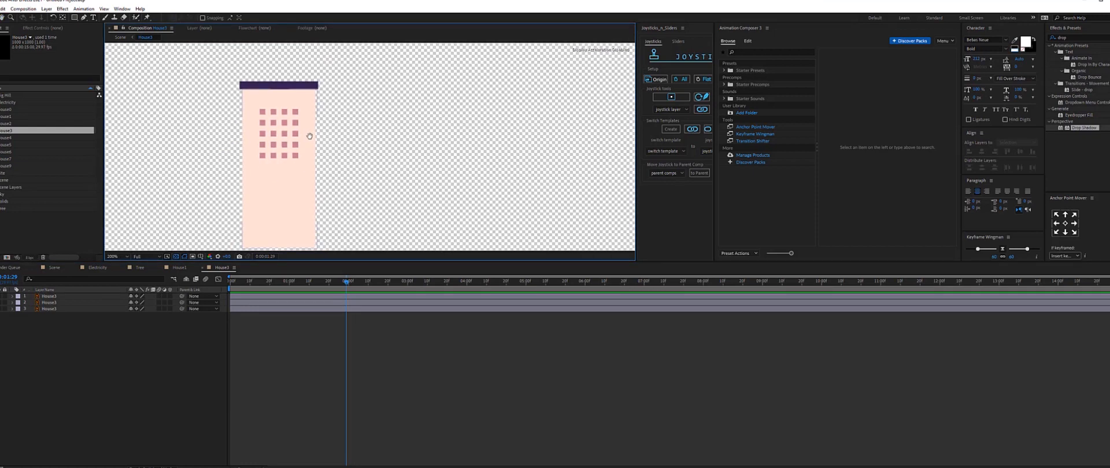
left_click(282, 230)
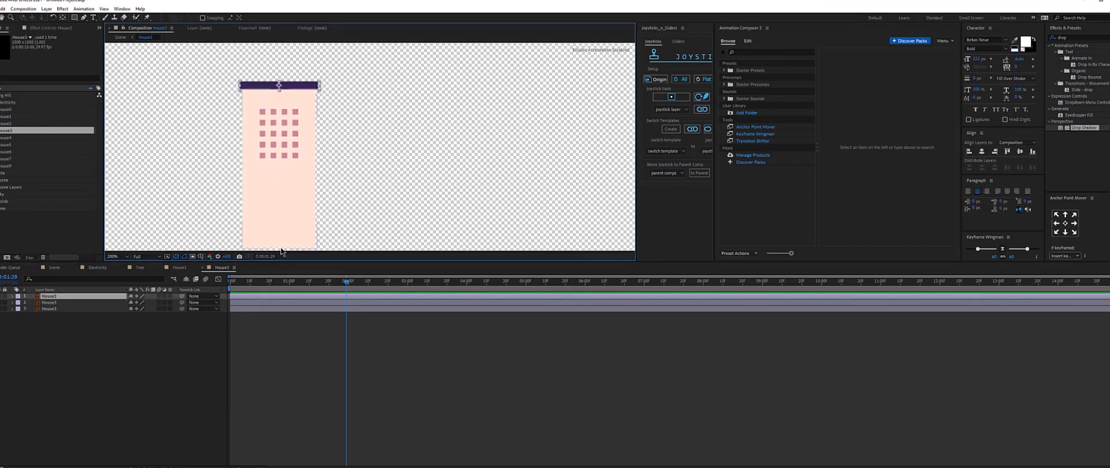
key("Home")
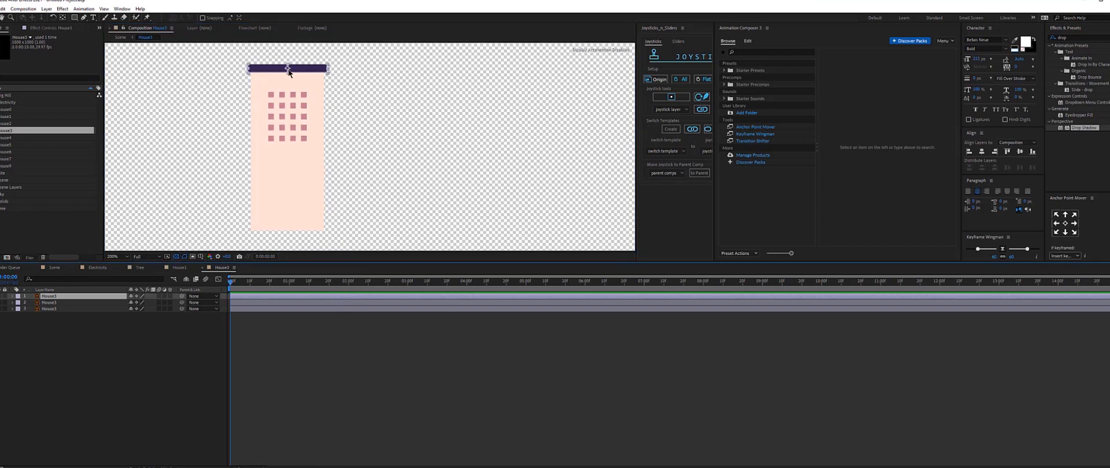
key("s")
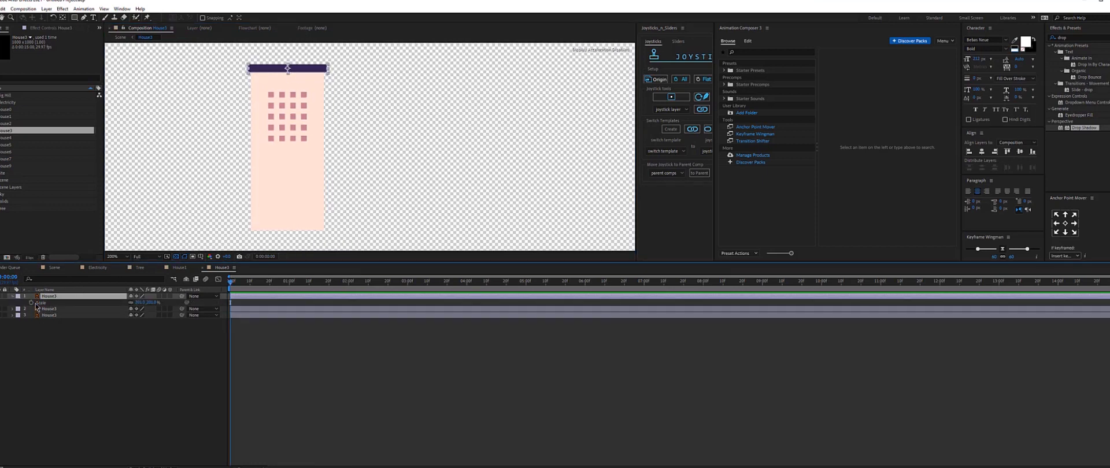
left_click(31, 303)
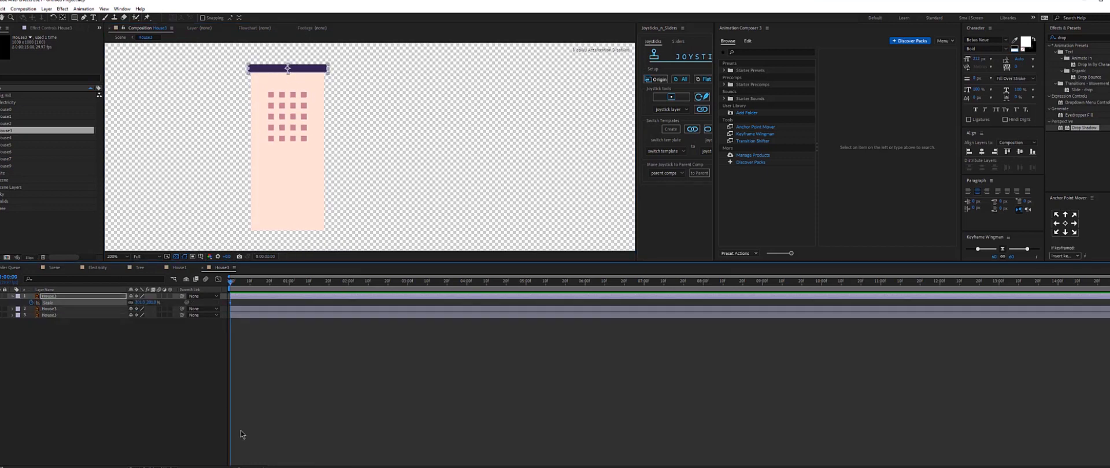
left_click_drag(240, 467, 253, 467)
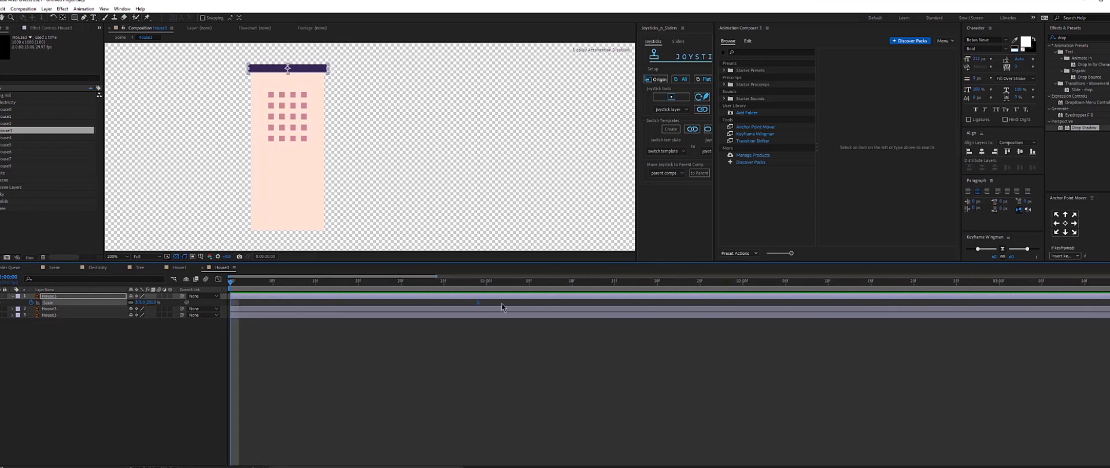
left_click_drag(477, 303, 487, 307)
left_click(139, 303)
type("0")
key("Return")
key("space")
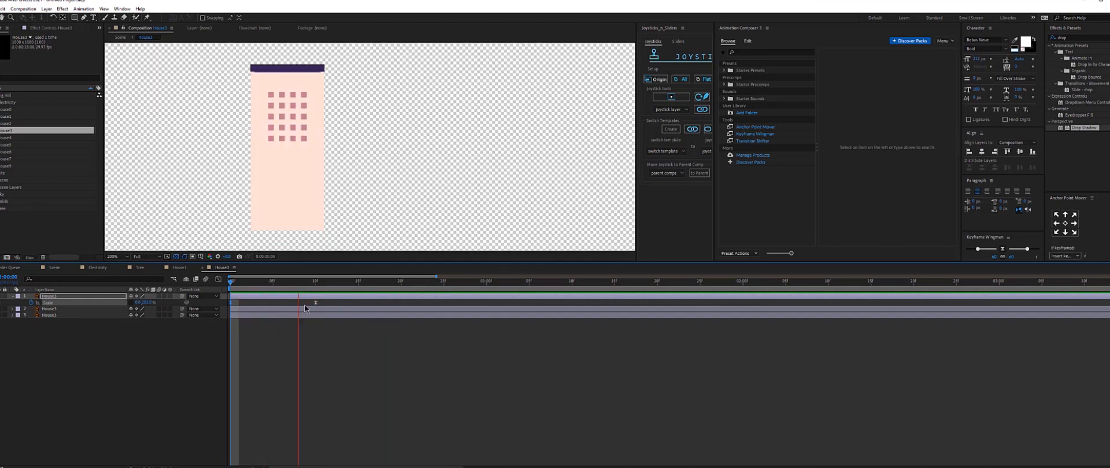
Retime the roof's 100% Scale keyframe further along the timeline and preview the pop-up.
left_click_drag(316, 303, 359, 305)
key("space")
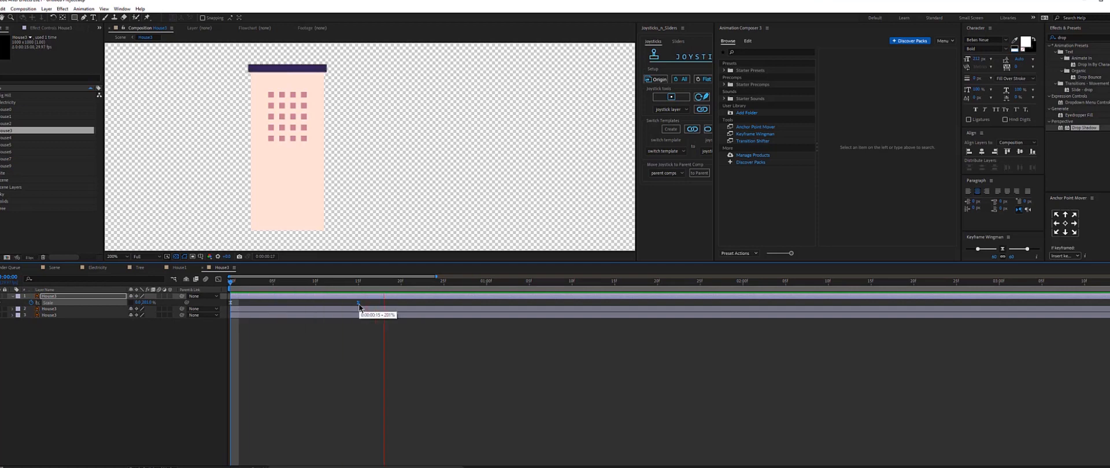
key("space")
Keyframe the roof's Position so it travels from the building's base up to its top over about one second, and preview.
left_click(56, 297)
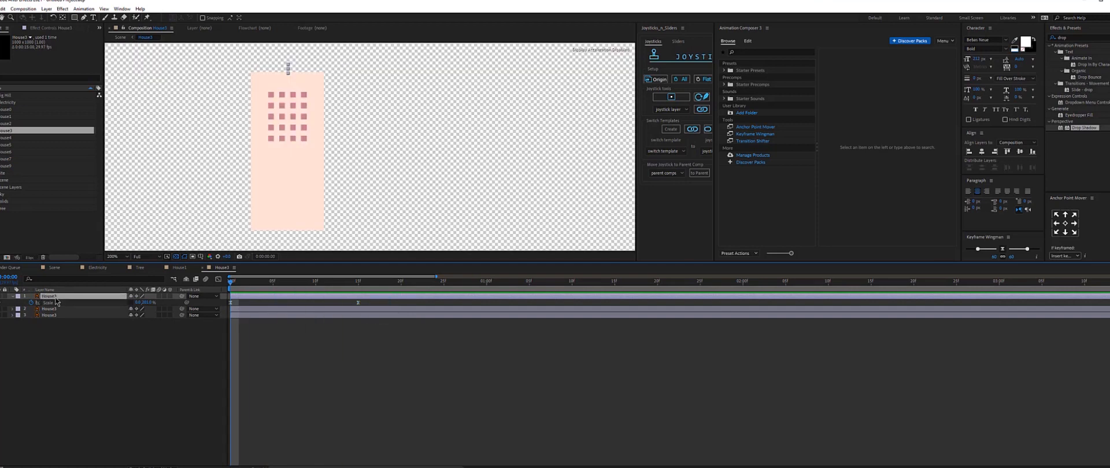
key("shift+p")
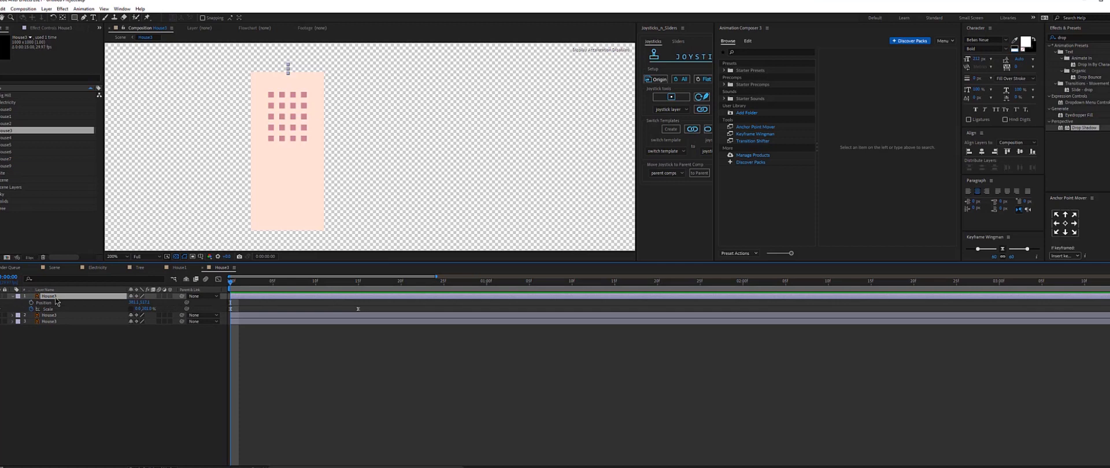
left_click(31, 303)
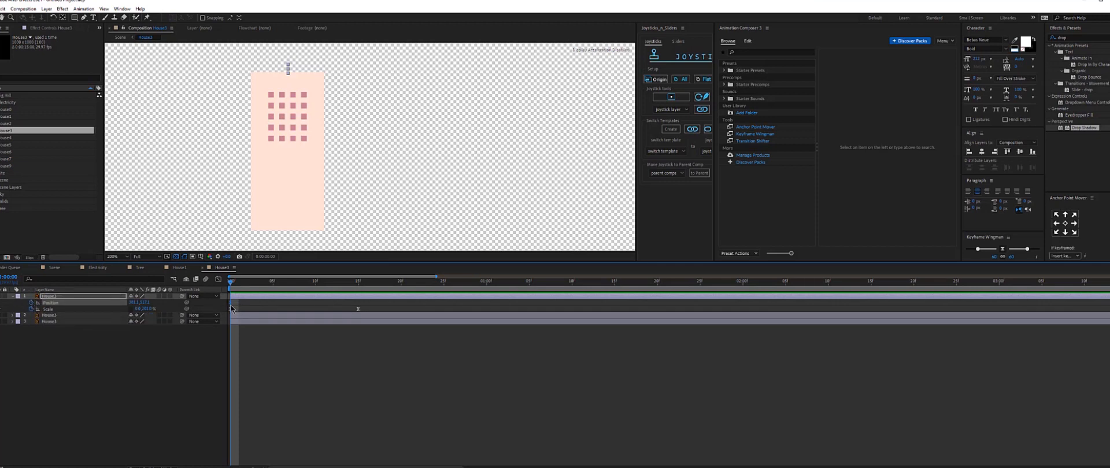
left_click_drag(231, 307, 490, 304)
left_click_drag(143, 302, 248, 303)
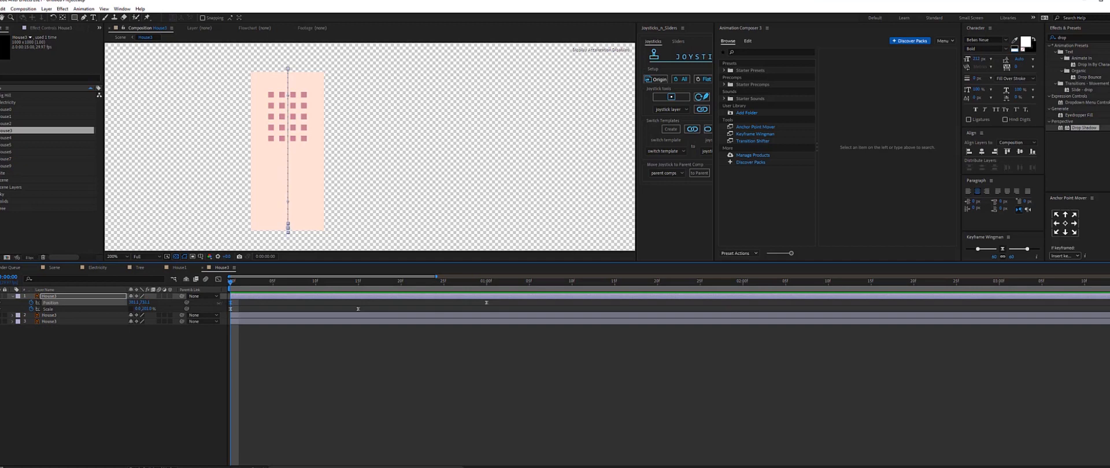
key("space")
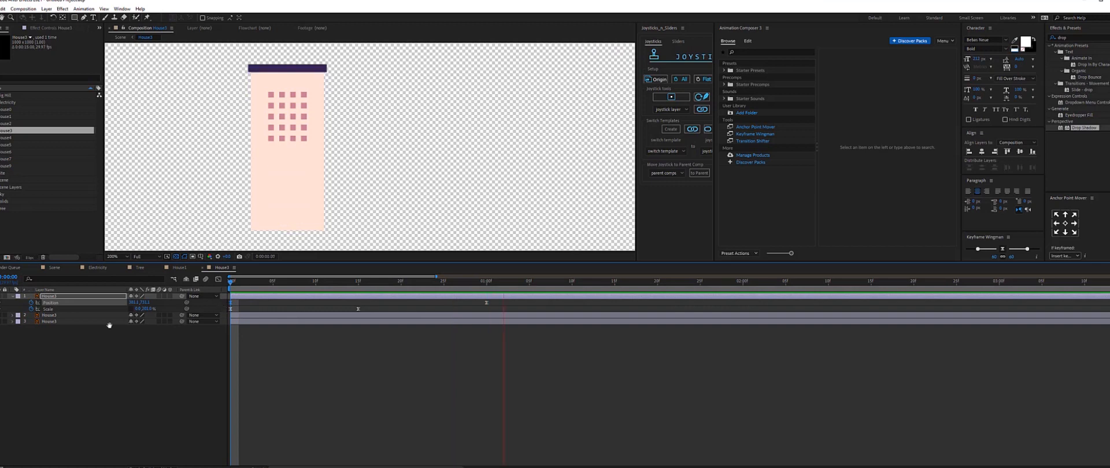
key("space")
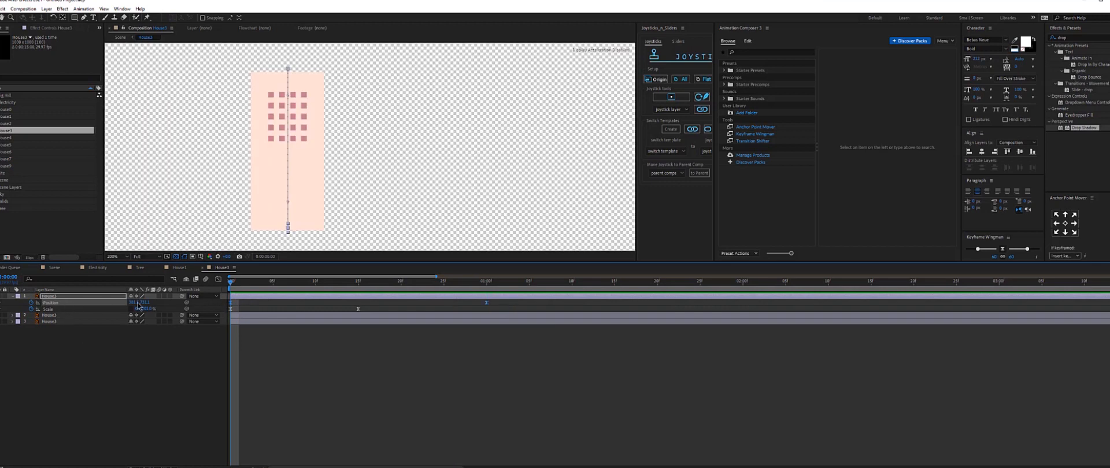
Shift the building's Position keyframes later on the timeline and preview the animation.
left_click(53, 348)
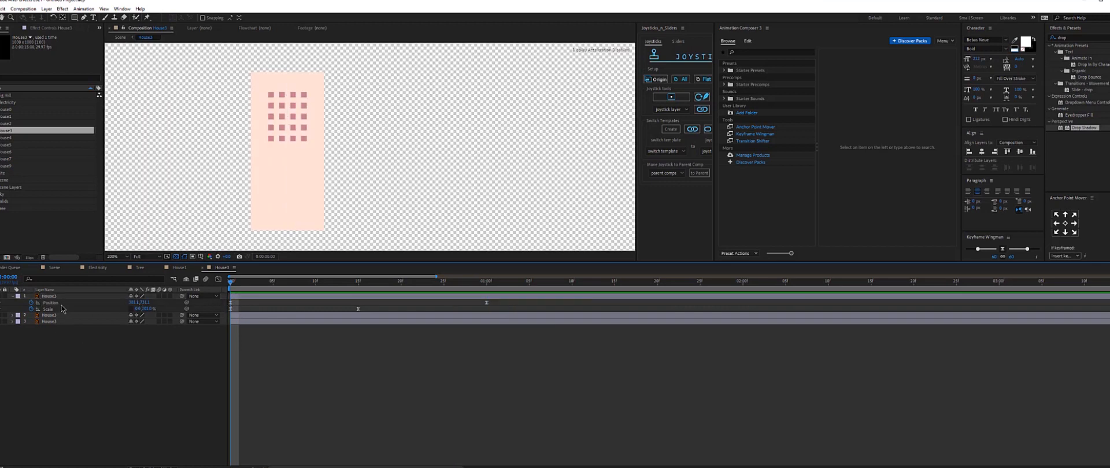
left_click(50, 304)
left_click_drag(232, 304, 358, 305)
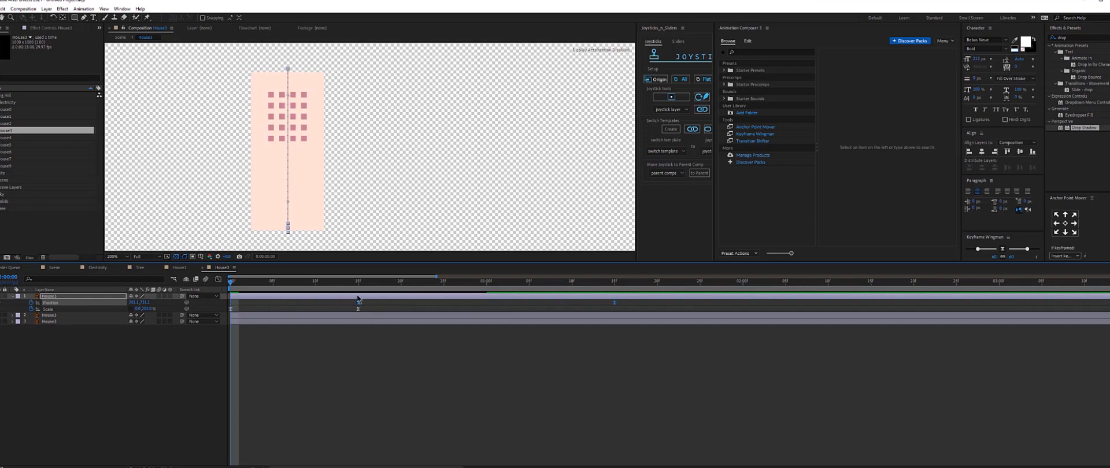
left_click(340, 373)
key("space")
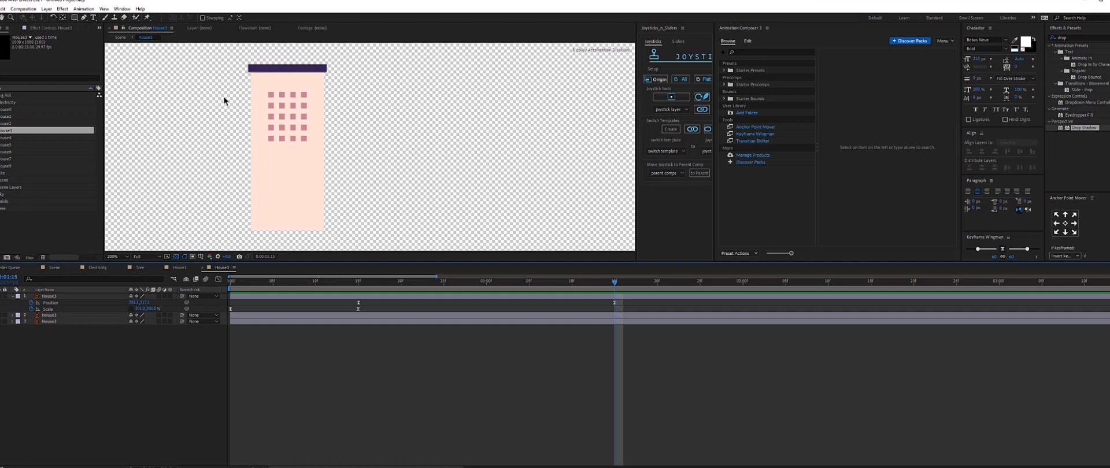
Zoom out and draw a large rectangle shape covering the area above the building's top.
left_click(60, 296)
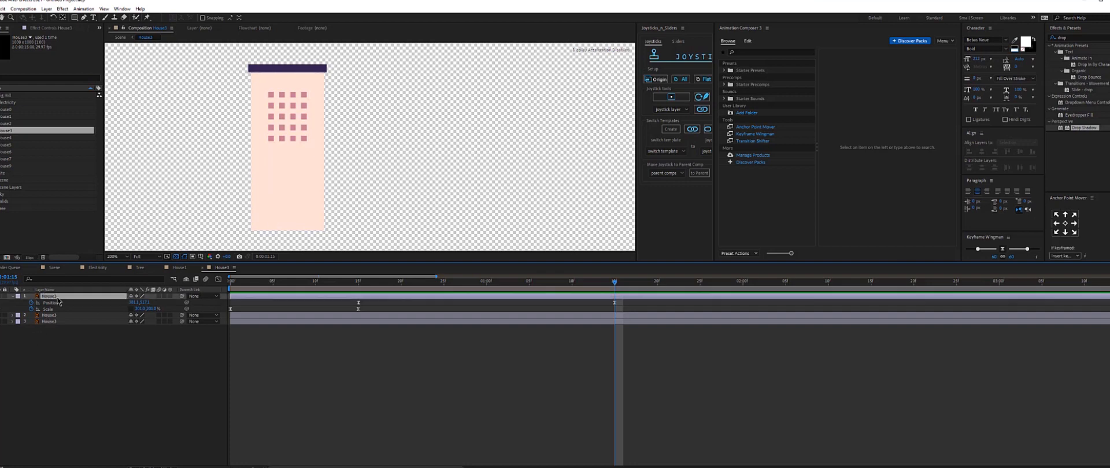
left_click(75, 393)
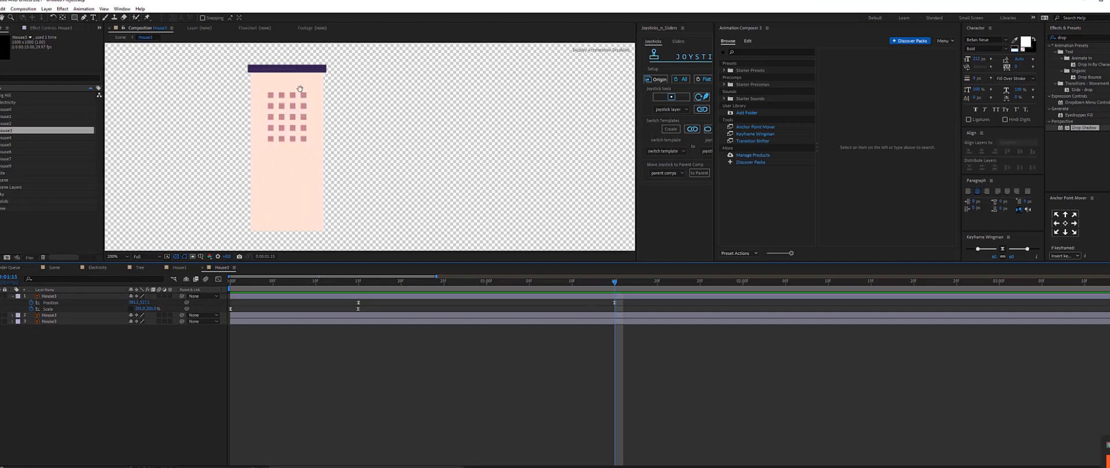
left_click_drag(294, 124, 288, 161)
key("comma")
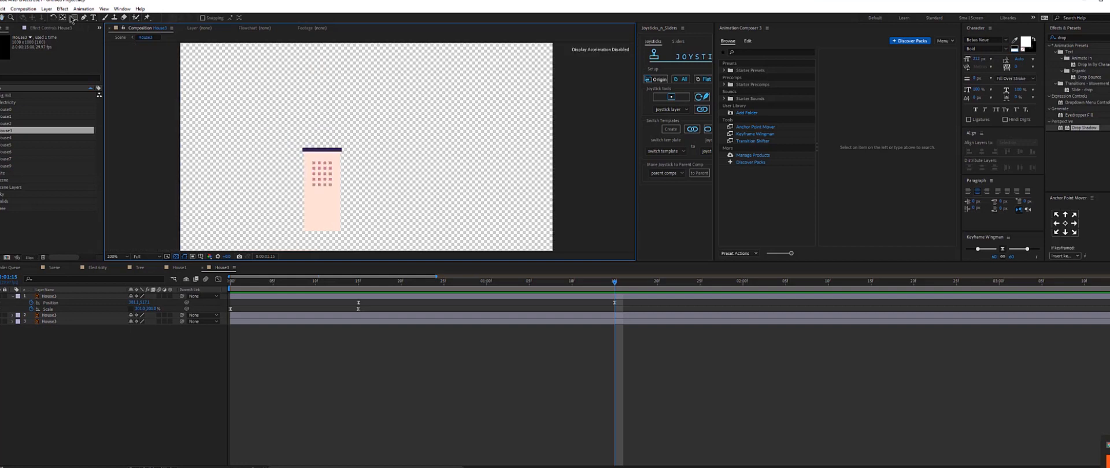
left_click(74, 18)
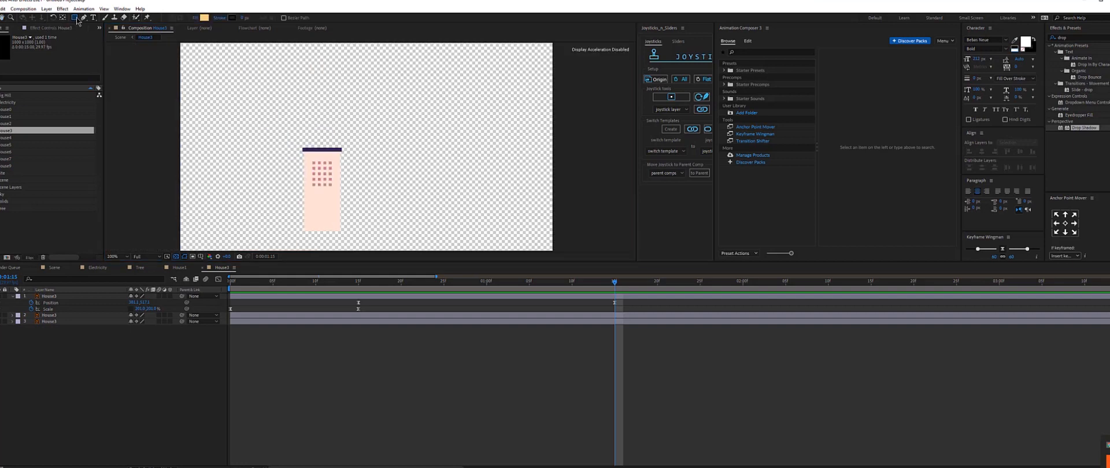
mouse_move(270, 68)
left_mouse_down()
mouse_move(347, 123)
mouse_move(411, 150)
left_mouse_up()
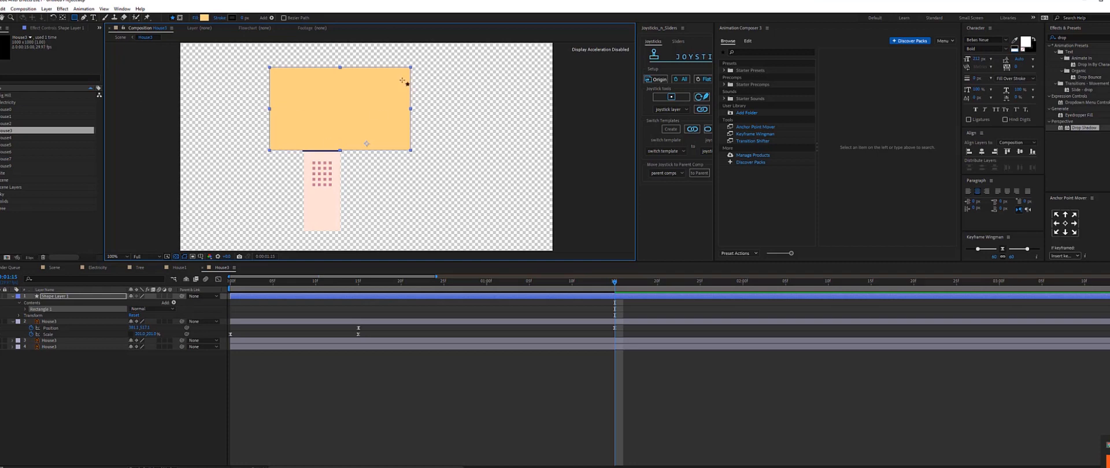
Rename the new rectangle shape layer to Mask.
left_click(195, 17)
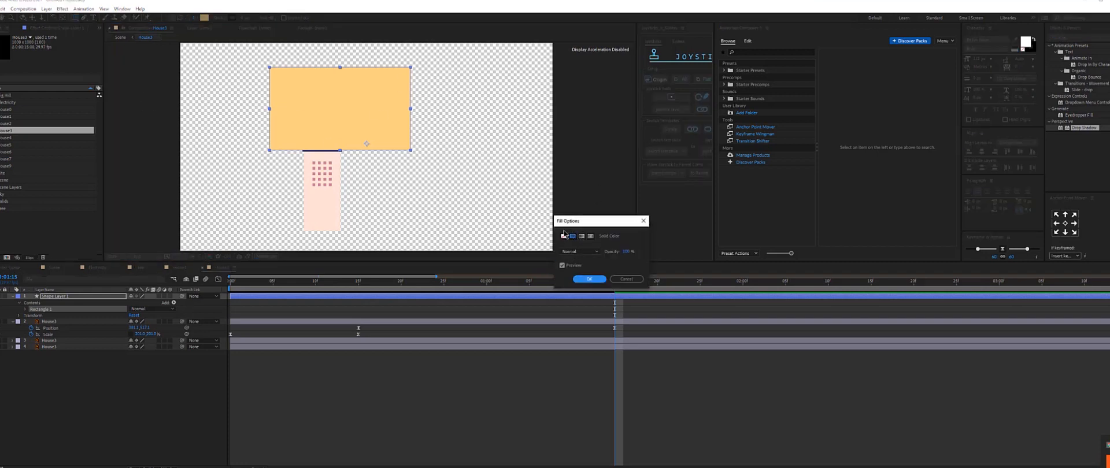
left_click(589, 280)
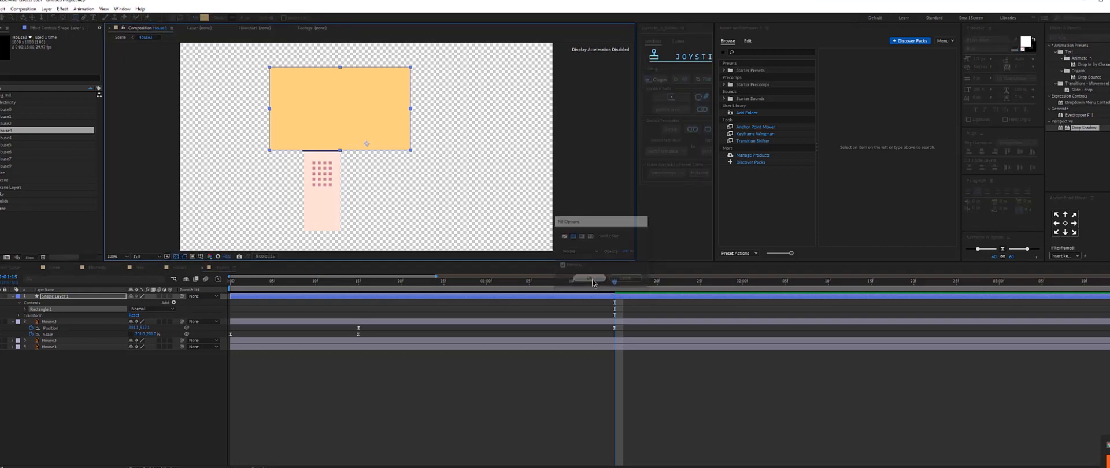
right_click(53, 298)
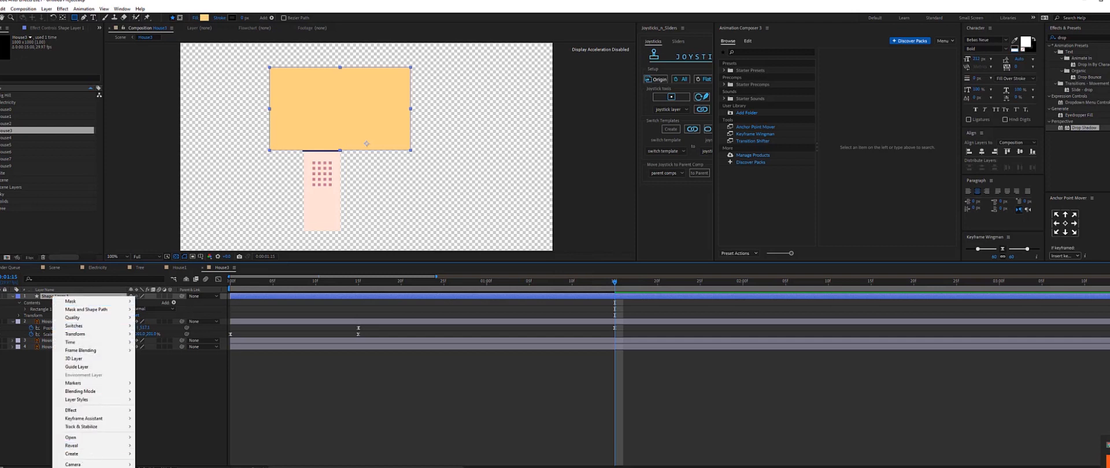
left_click(74, 467)
type("Mask")
key("Return")
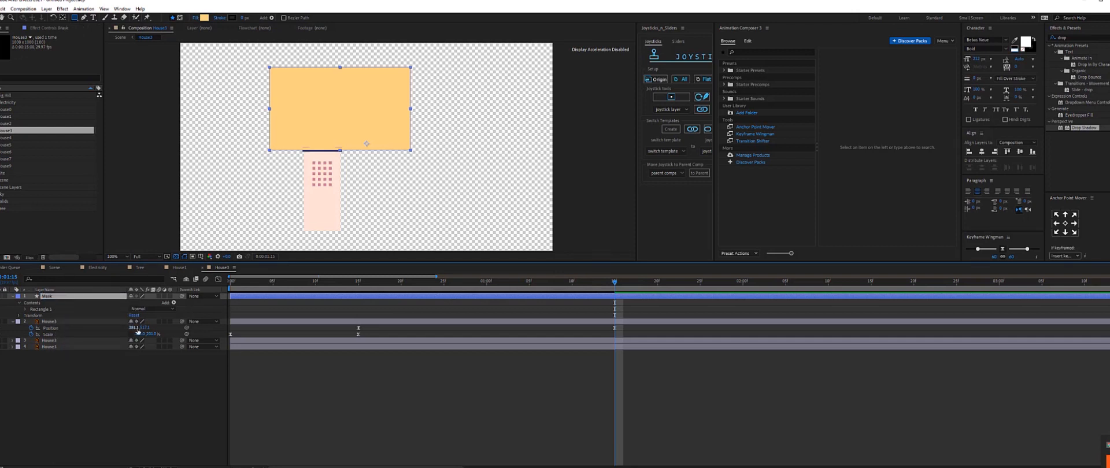
Move the Mask layer and the two lower building layers to start at the same later time on the timeline.
left_click_drag(231, 296, 358, 296)
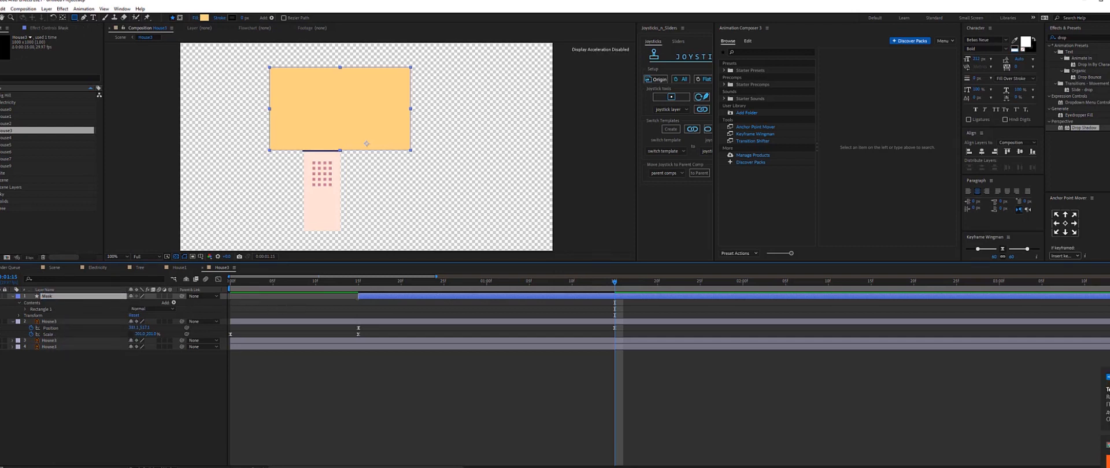
left_click(294, 341)
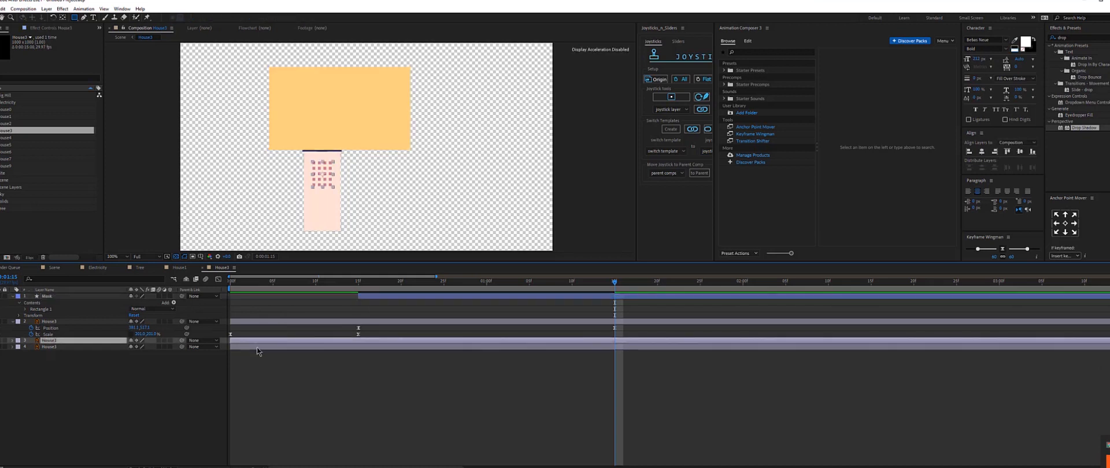
left_click(257, 348, "shift")
left_click_drag(231, 341, 361, 341)
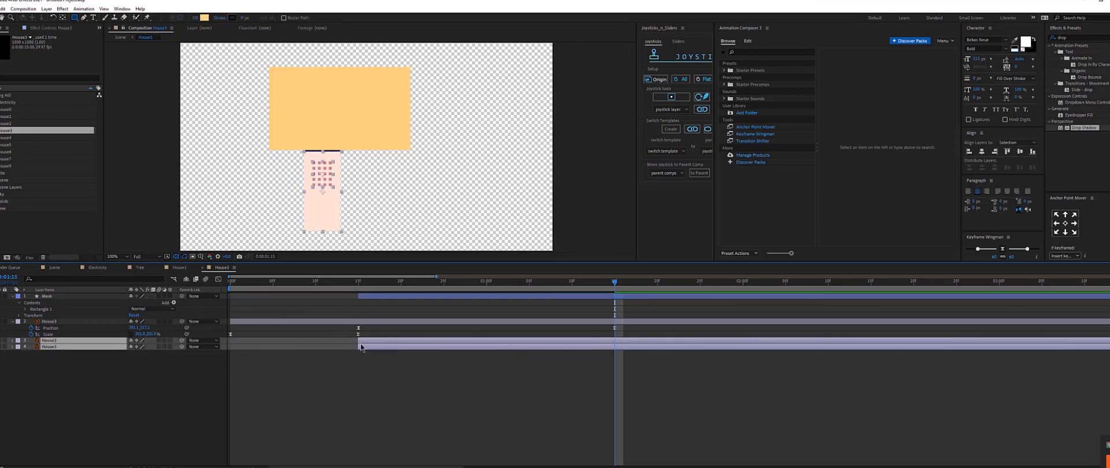
left_click(366, 390)
left_click(373, 299)
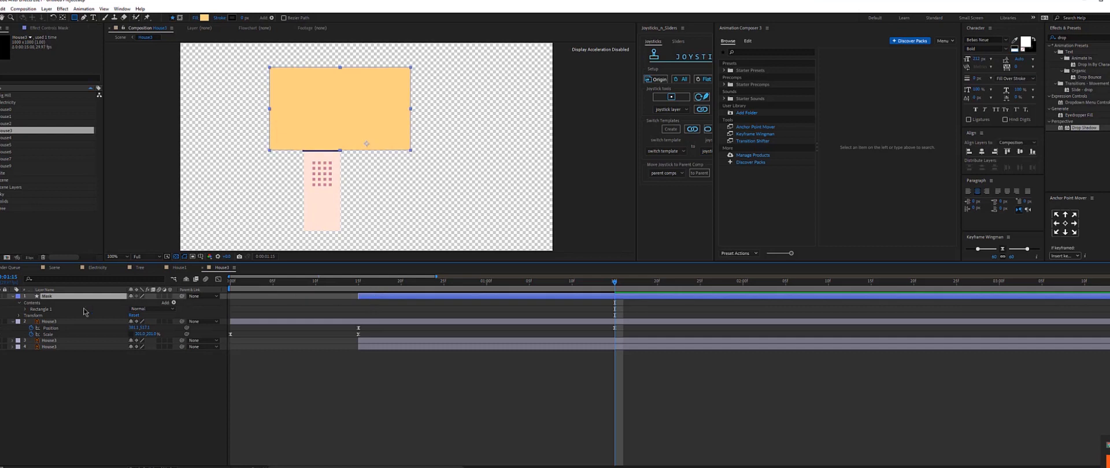
Place the Mask layer above the lower building layer and set that layer's track matte to Alpha Matte.
left_click_drag(51, 303, 51, 337)
left_click(197, 464)
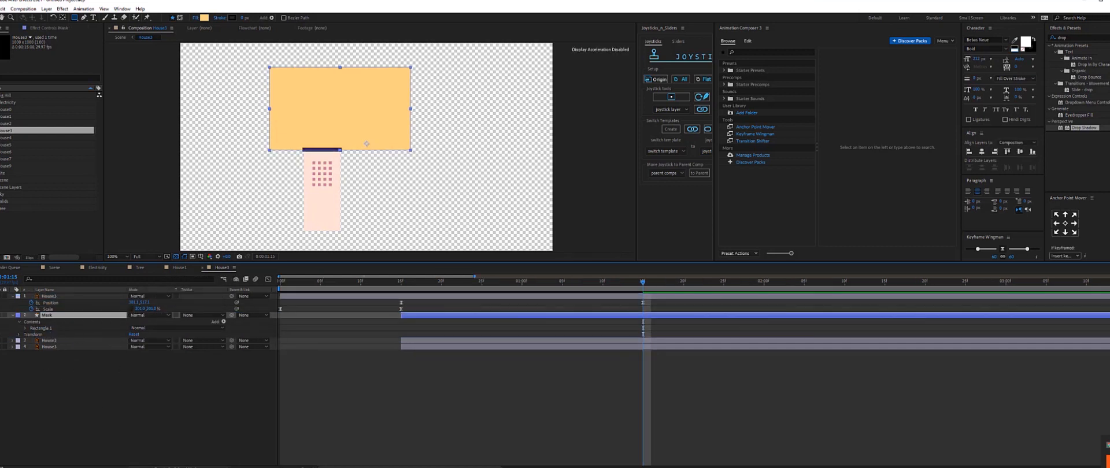
left_click(200, 341)
left_click(197, 368)
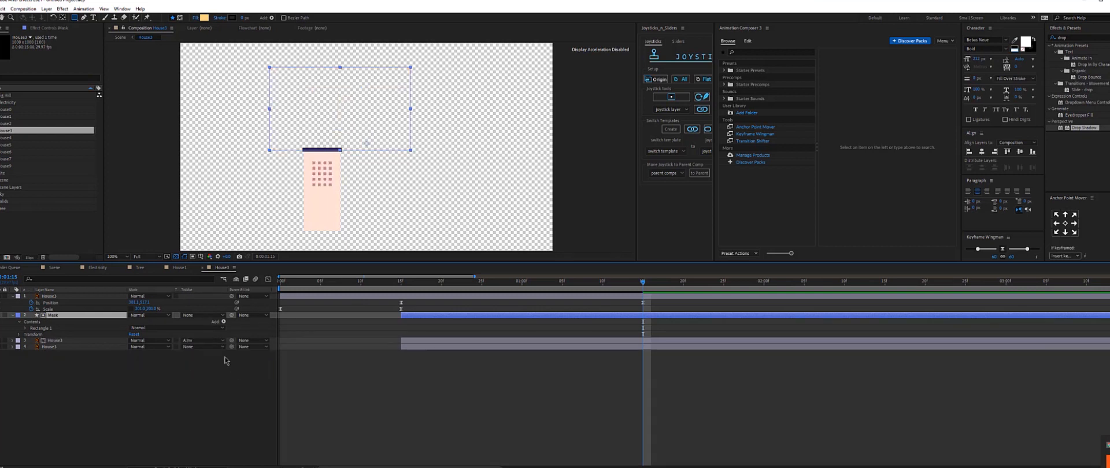
left_click(195, 342)
left_click(324, 168)
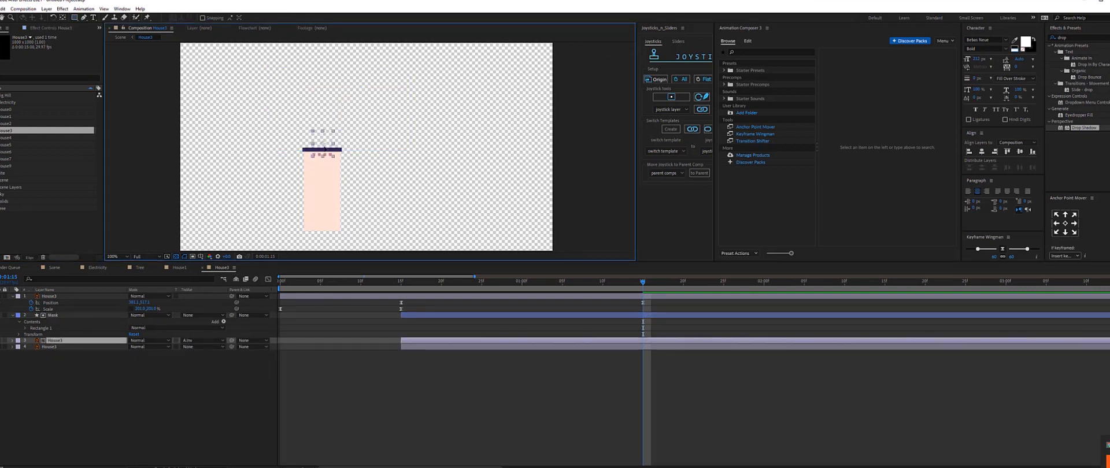
mouse_move(324, 168)
left_mouse_down()
mouse_move(324, 136)
mouse_move(324, 159)
left_mouse_up()
Duplicate the Mask layer and set the next building layer to Alpha Inverted Matte using Mask 2.
left_click(51, 316)
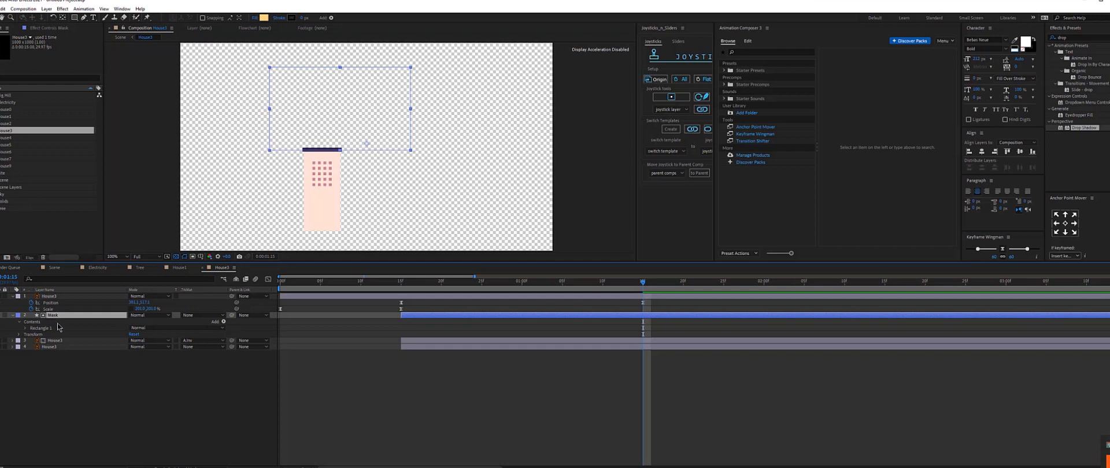
left_click(57, 398)
left_click(50, 316)
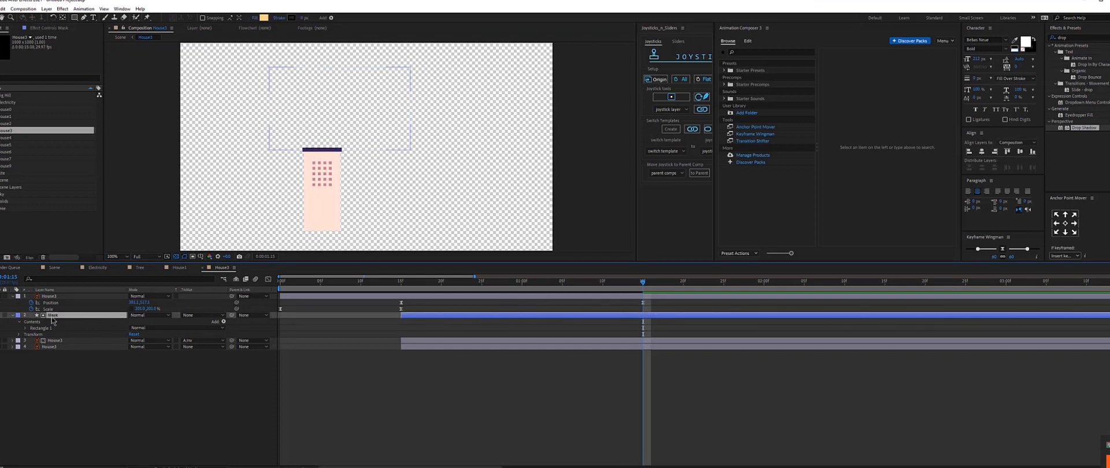
key("ctrl+d")
left_click_drag(53, 317, 69, 359)
left_click(197, 353)
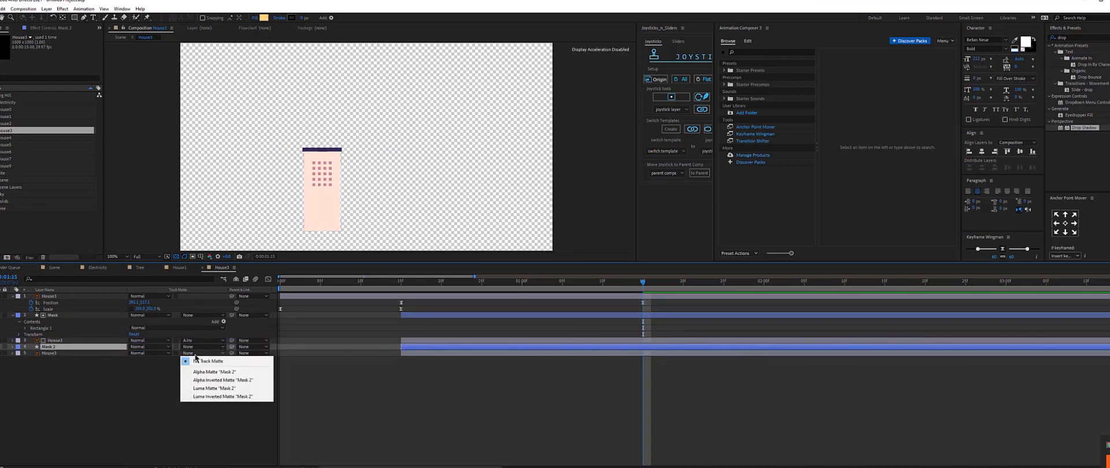
left_click(211, 382)
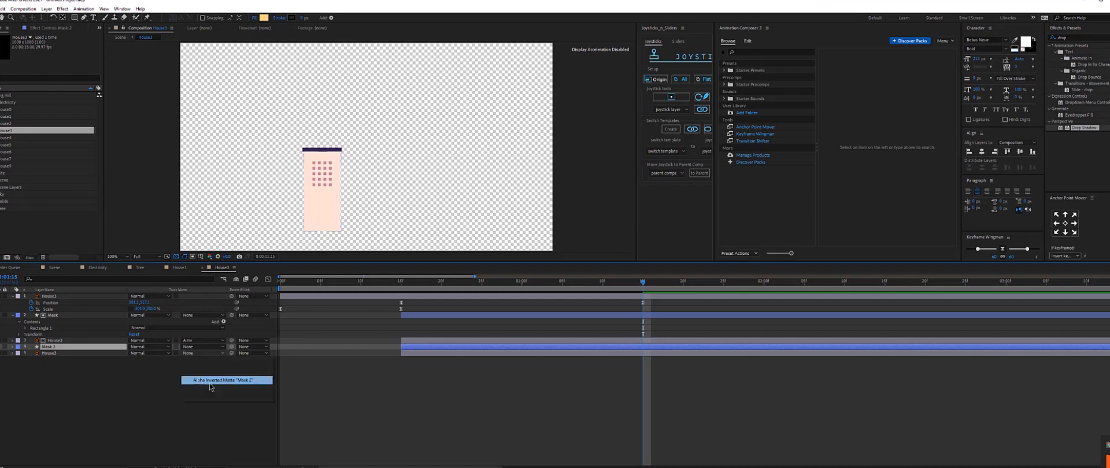
Parent the Mask and Mask 2 layers to the House3 layer.
left_click(52, 315)
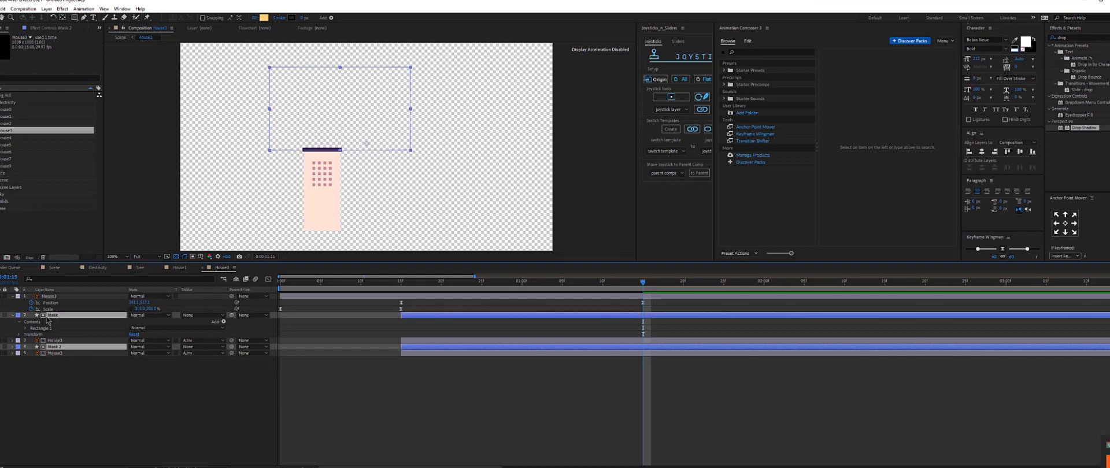
left_click_drag(231, 315, 44, 299)
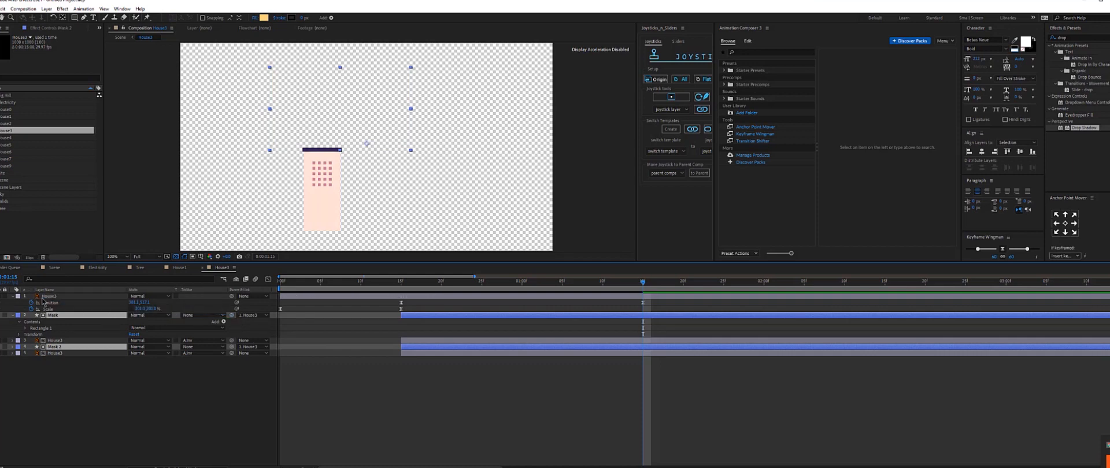
left_click(679, 281)
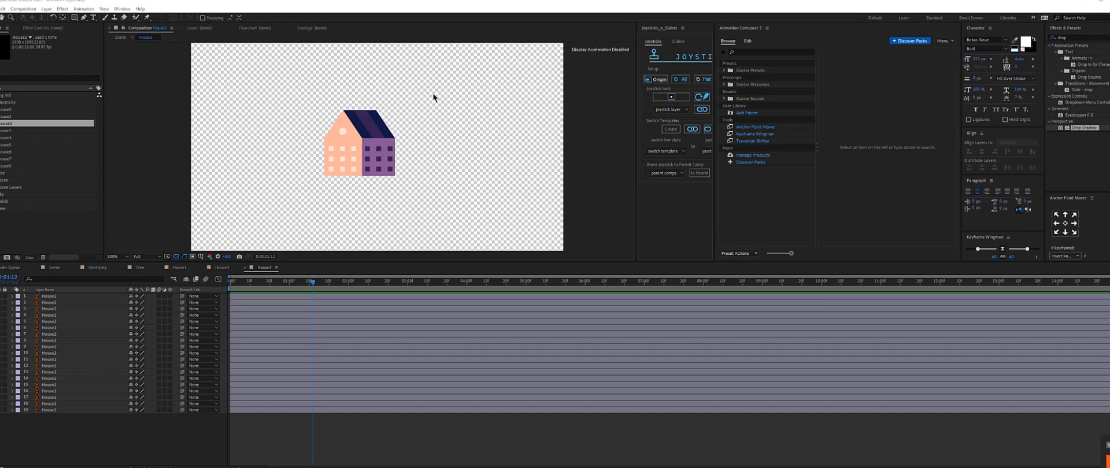
left_click_drag(434, 92, 286, 134)
right_click(286, 134)
left_click(276, 104)
left_click(276, 104)
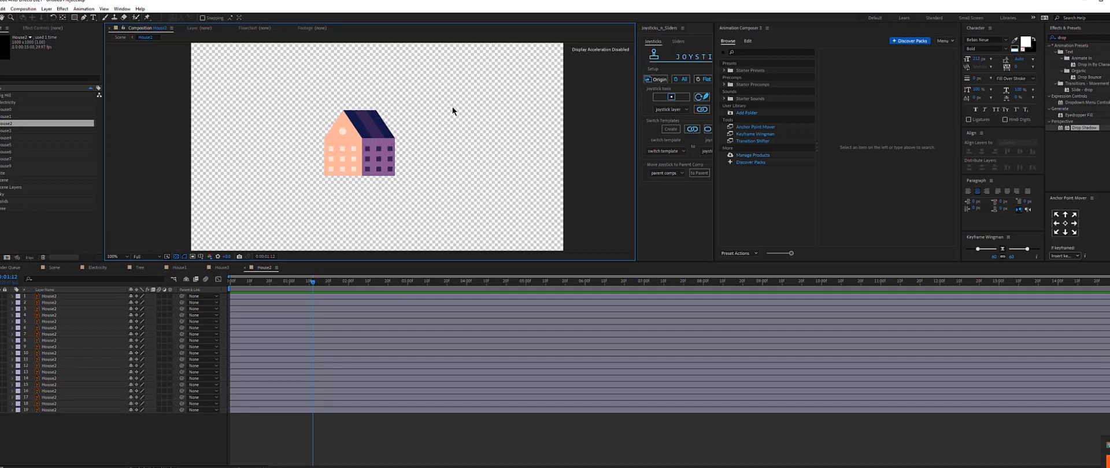
Select the roof's layers in the House2 composition and pre-compose them into a composition named Roof.
left_click_drag(446, 91, 281, 144)
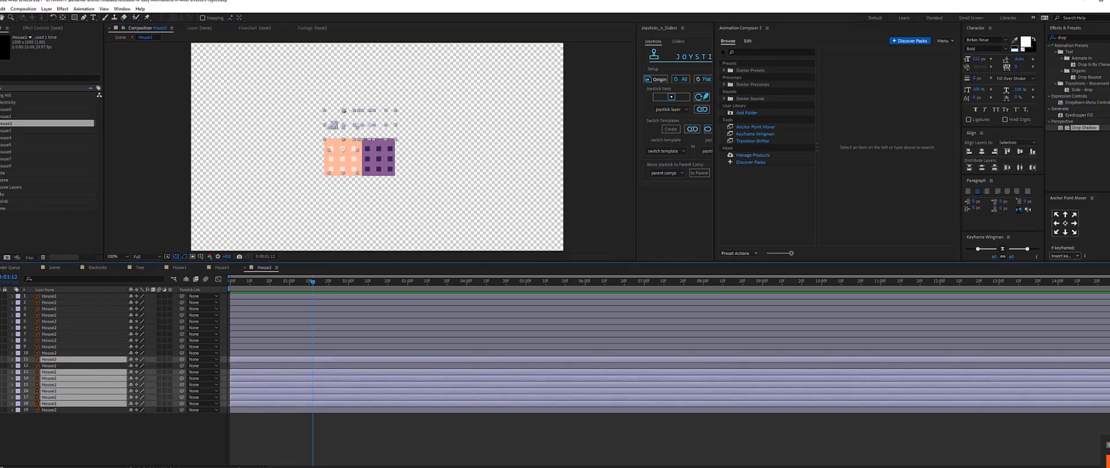
left_click(0, 360)
left_click(0, 359)
left_click(0, 360)
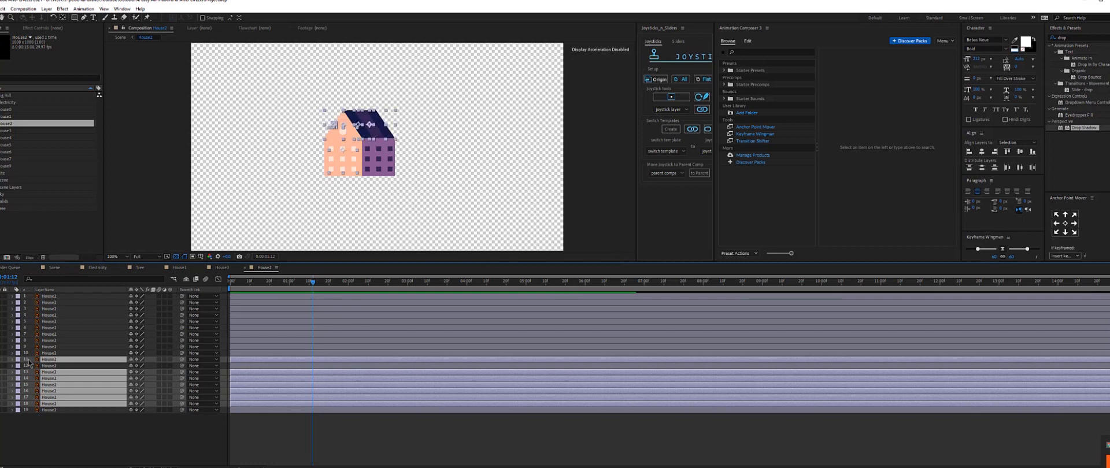
right_click(51, 363)
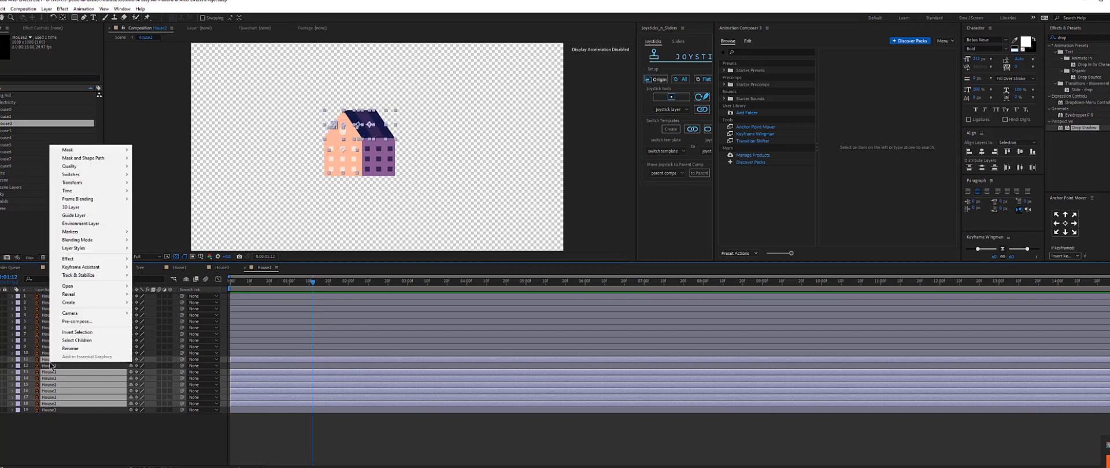
left_click(81, 322)
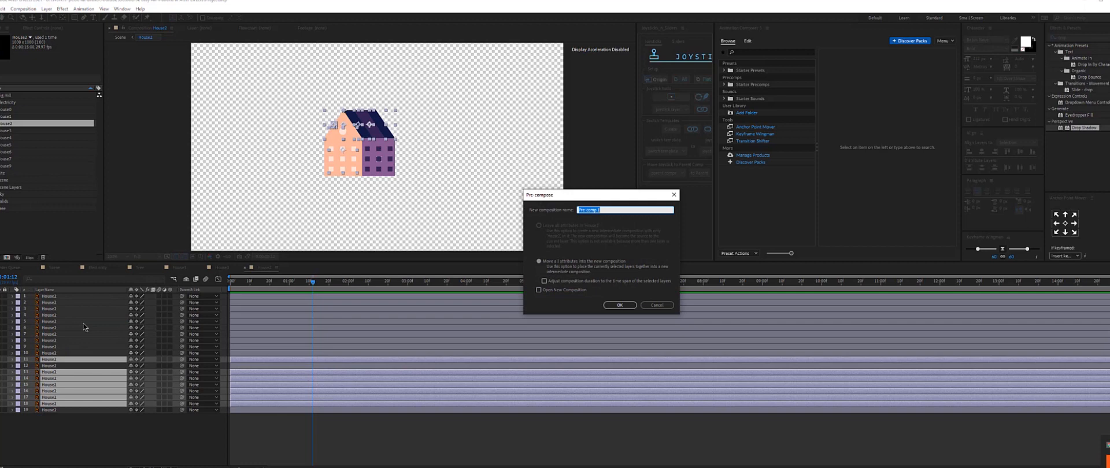
type("Roof")
key("Return")
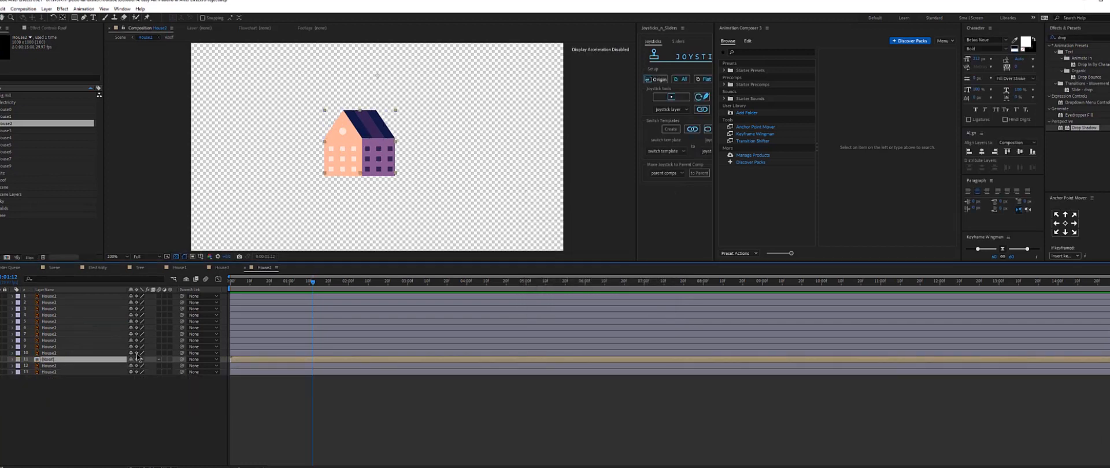
Select the remaining house layers in the House2 composition and pre-compose them into a composition named Base.
left_click_drag(74, 404, 18, 294)
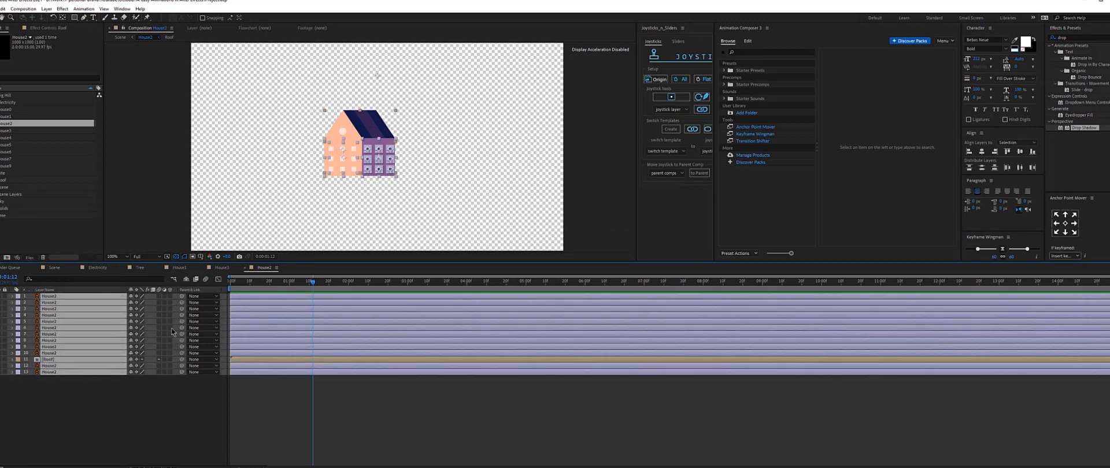
left_click(58, 361, "ctrl")
right_click(61, 357)
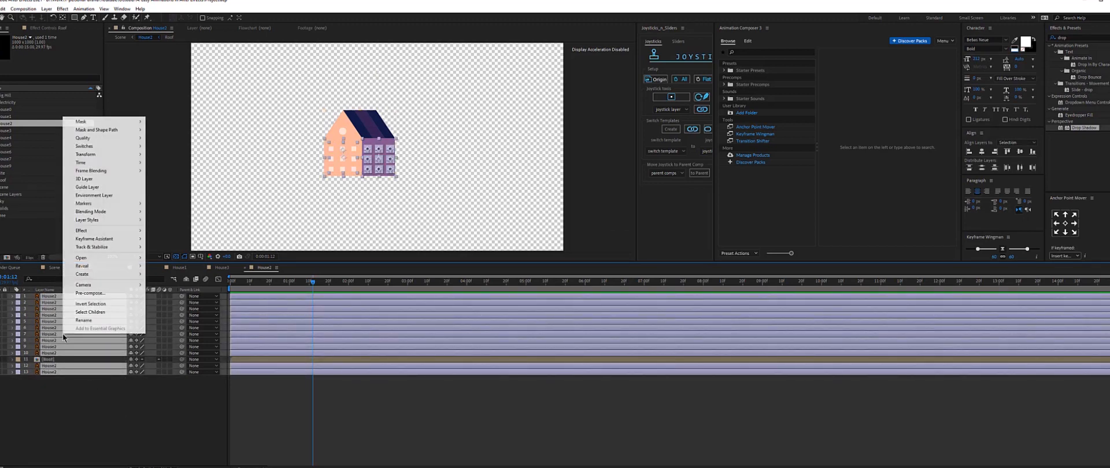
left_click(81, 295)
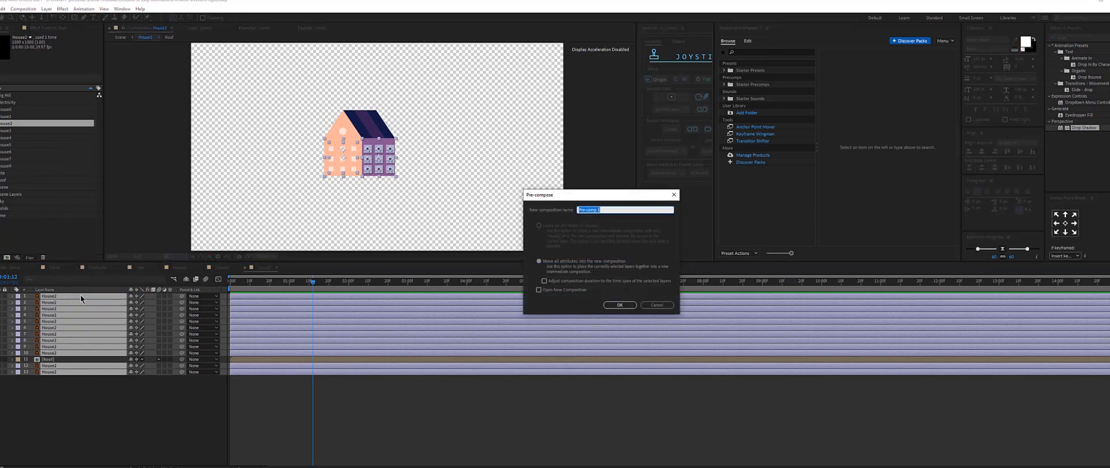
type("Base")
key("Return")
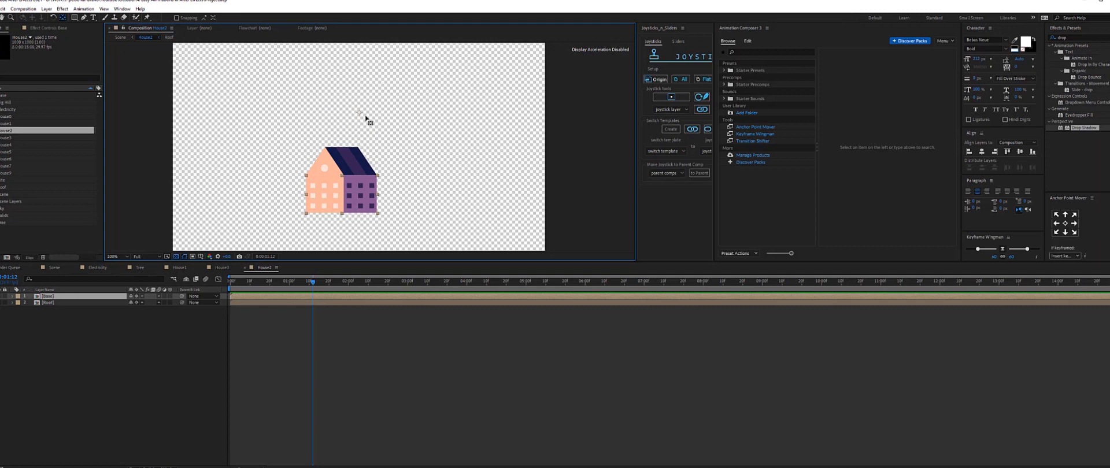
Parent the Roof layer to the Base layer.
left_click(51, 299)
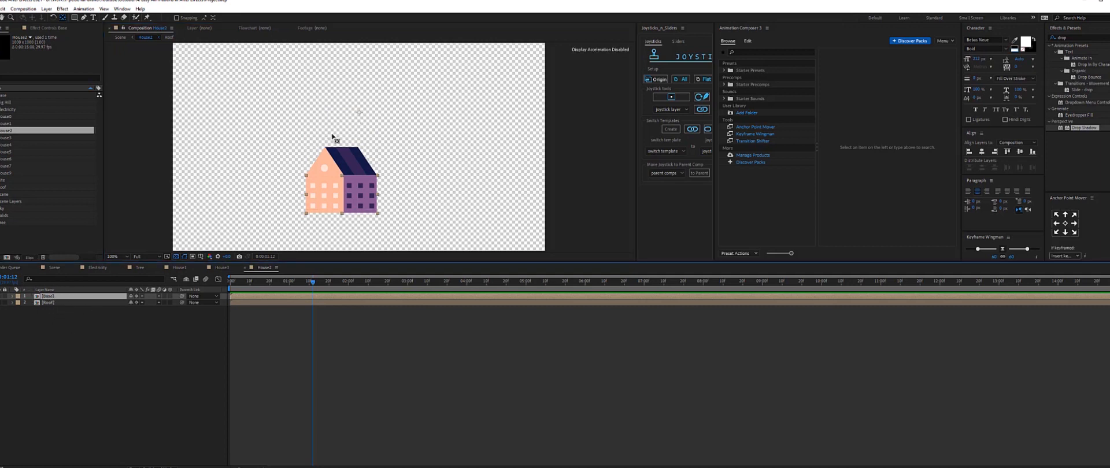
left_click(359, 117)
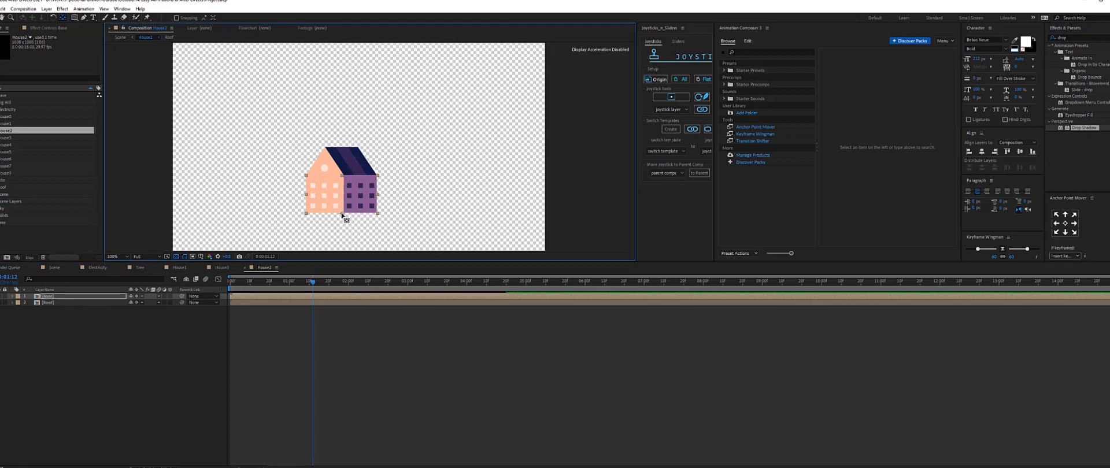
left_click(51, 303)
left_click(362, 114)
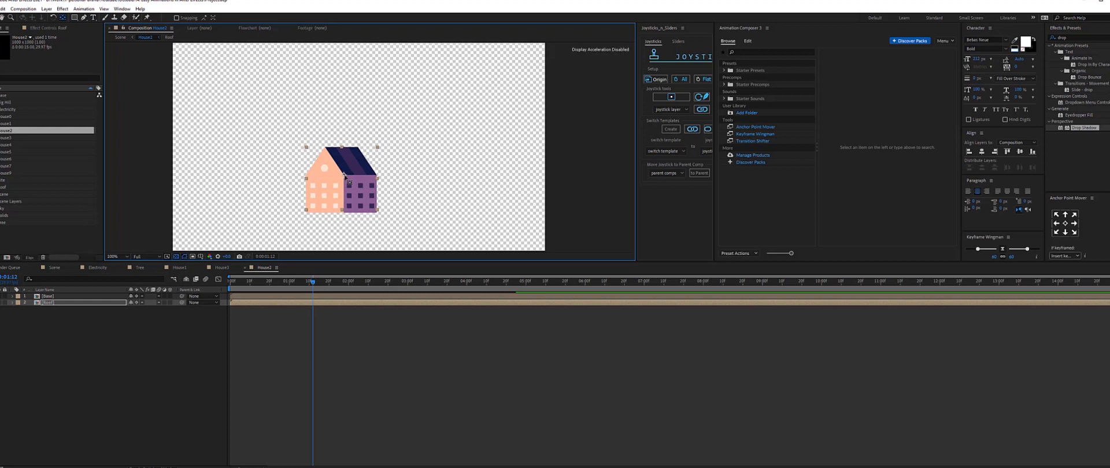
key("equal")
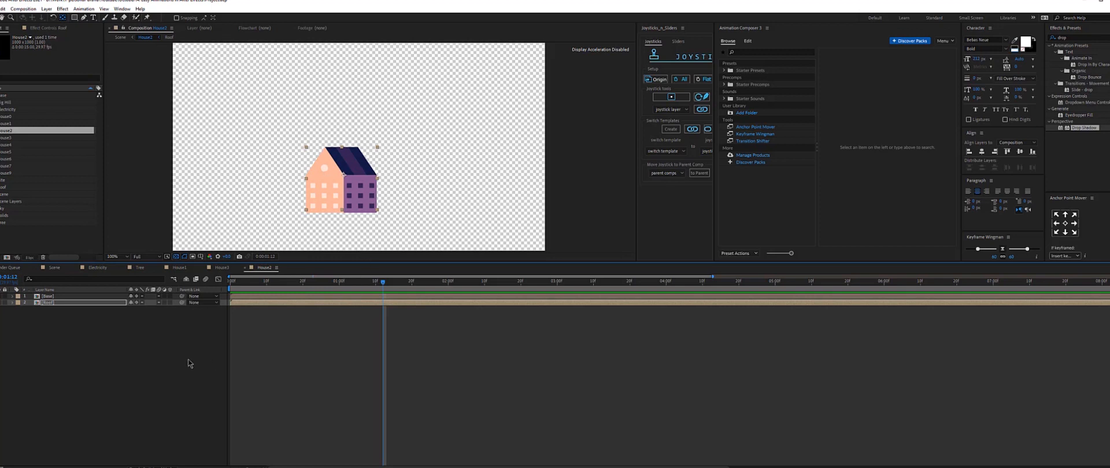
key("Home")
left_click(54, 296)
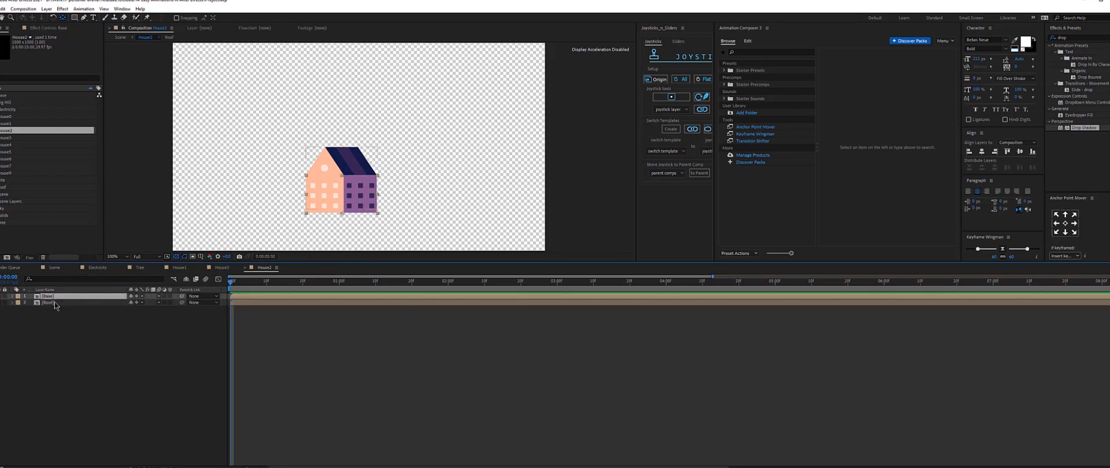
left_click(54, 302)
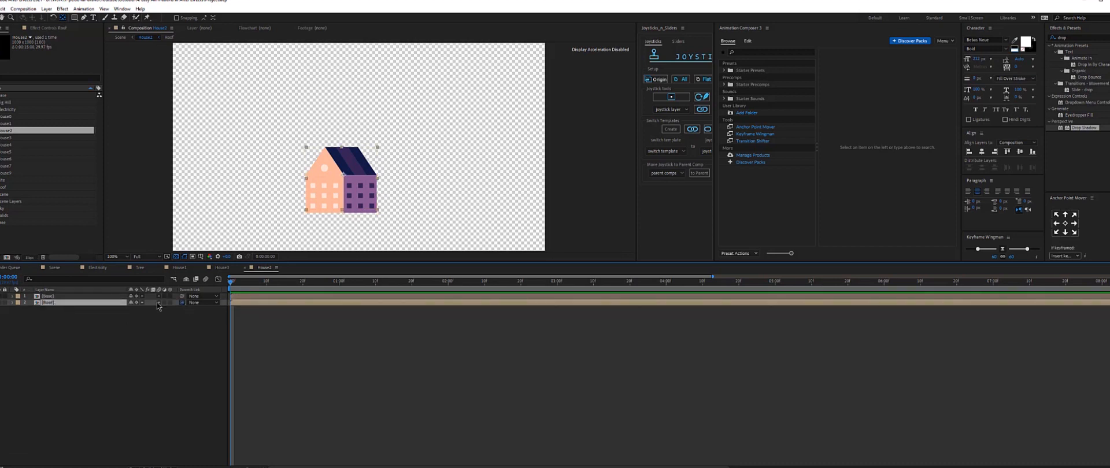
left_click_drag(181, 302, 54, 297)
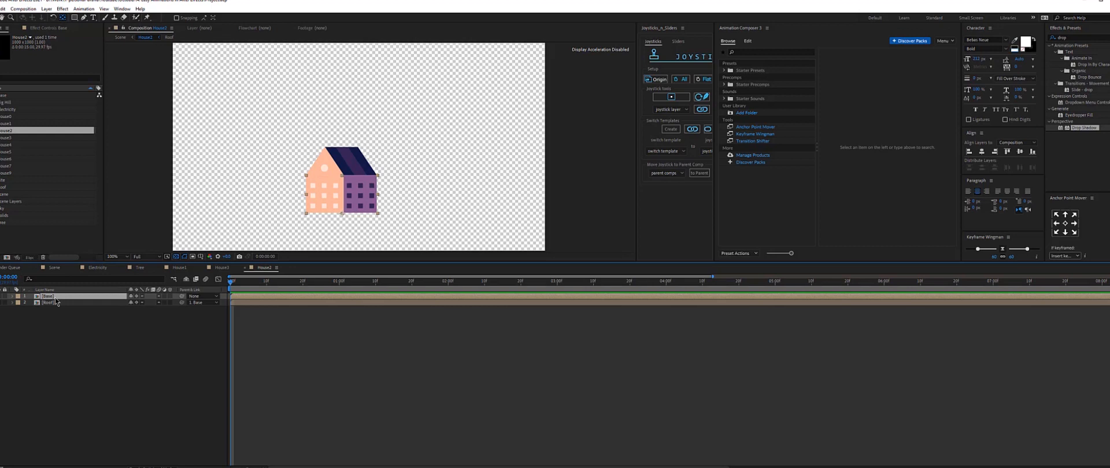
Add a Scale keyframe to the Base layer, shift it later, and set the starting scale to 135, 0 %.
key("s")
left_click(31, 303)
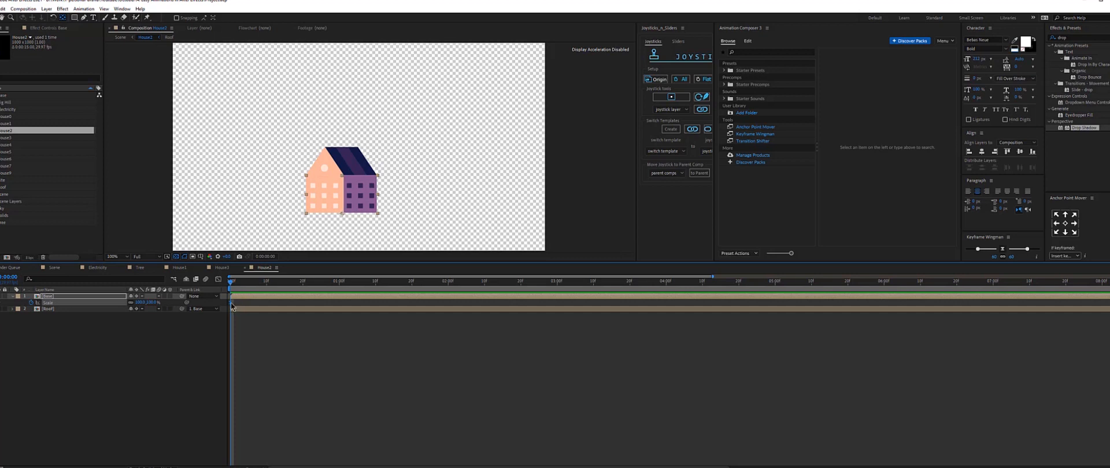
left_click_drag(232, 303, 432, 314)
left_click_drag(419, 282, 354, 283)
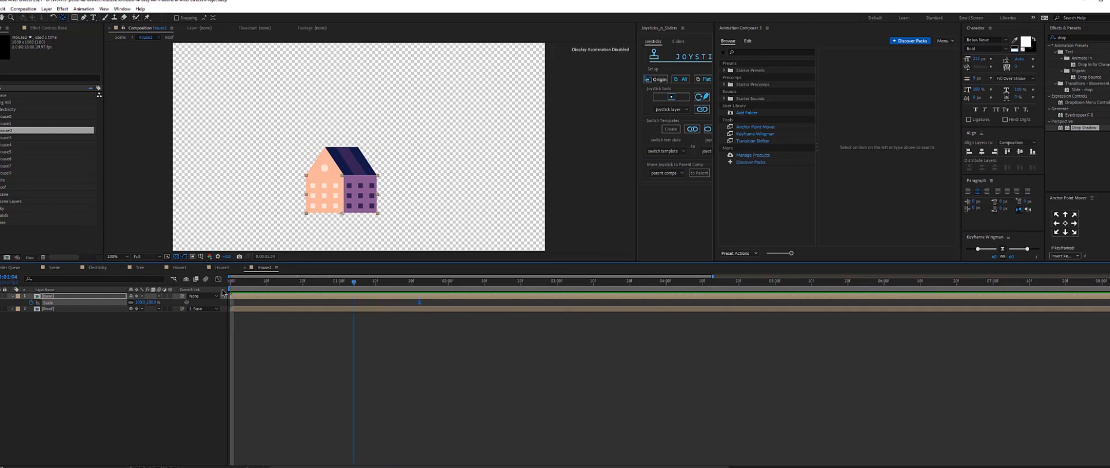
key("Home")
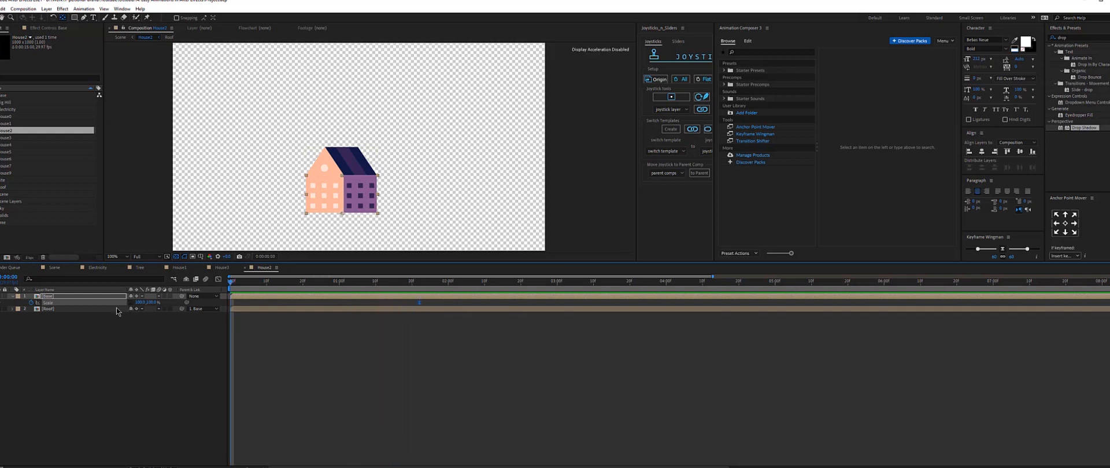
left_click(151, 303)
type("0")
key("Return")
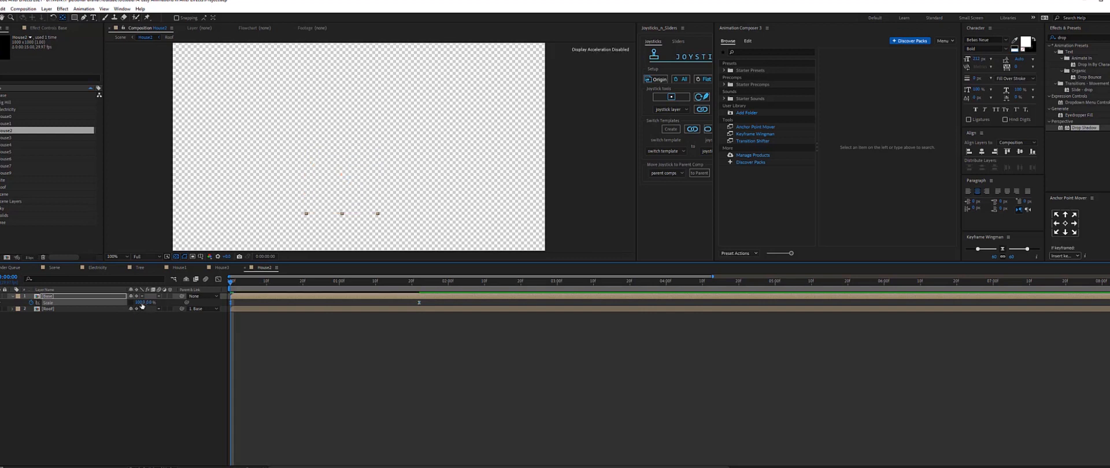
left_click(140, 303)
type("135")
key("Return")
At an intermediate frame, set the Base layer's scale to 90, 140 % for a stretch.
left_click_drag(231, 282, 276, 297)
left_click(151, 303)
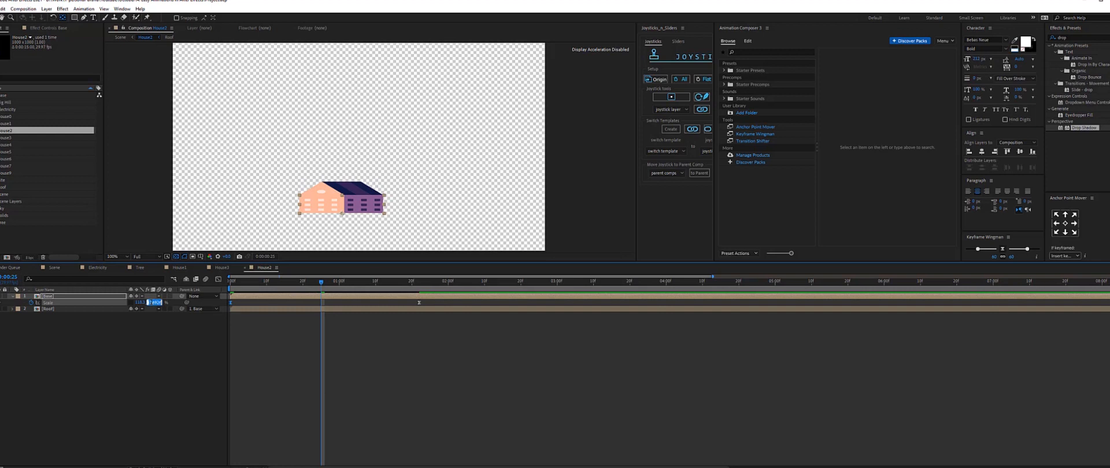
type("140")
key("Return")
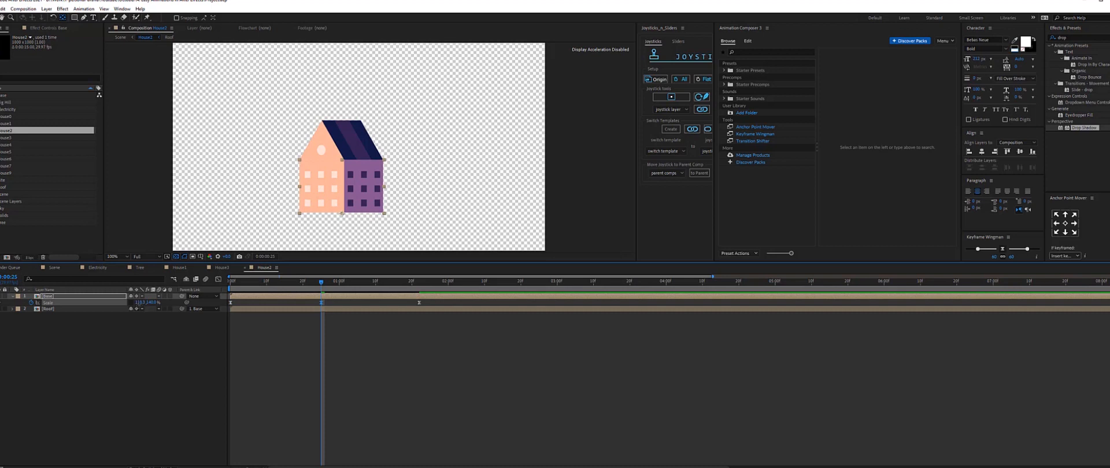
left_click(139, 303)
type("90")
key("Return")
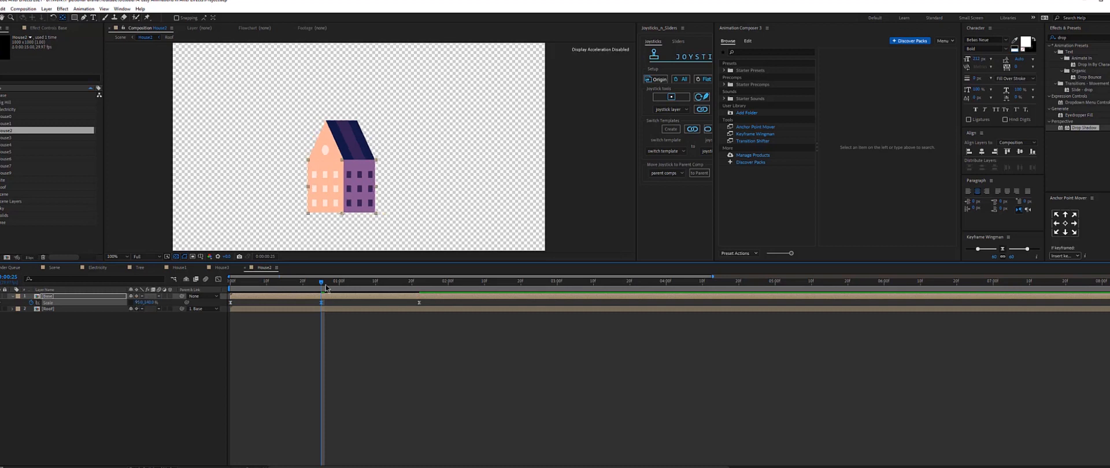
Add another Base scale keyframe just after the stretch, squashing the height to 86 % and slightly widening it.
left_click_drag(323, 284, 406, 310)
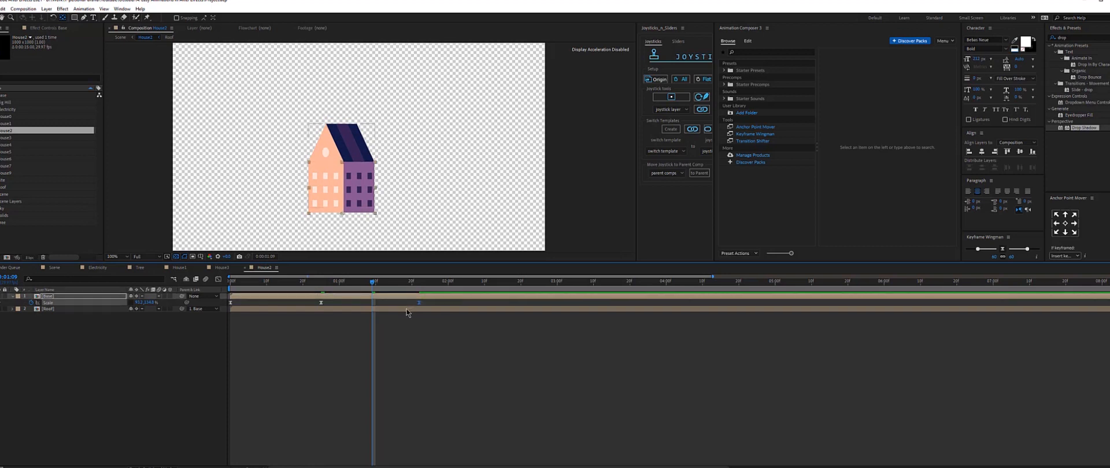
key("ctrl+c")
key("ctrl+v")
left_click(353, 340)
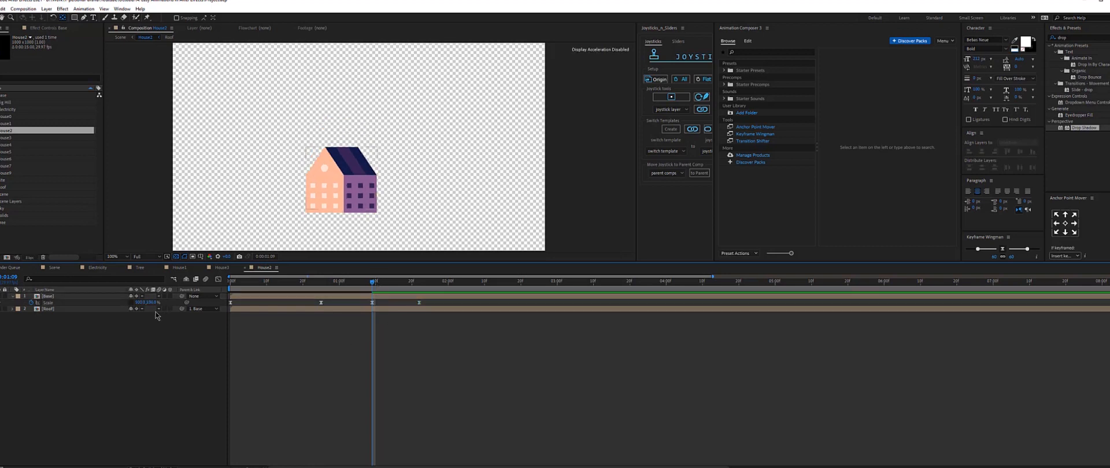
left_click(153, 302)
type("86")
key("Return")
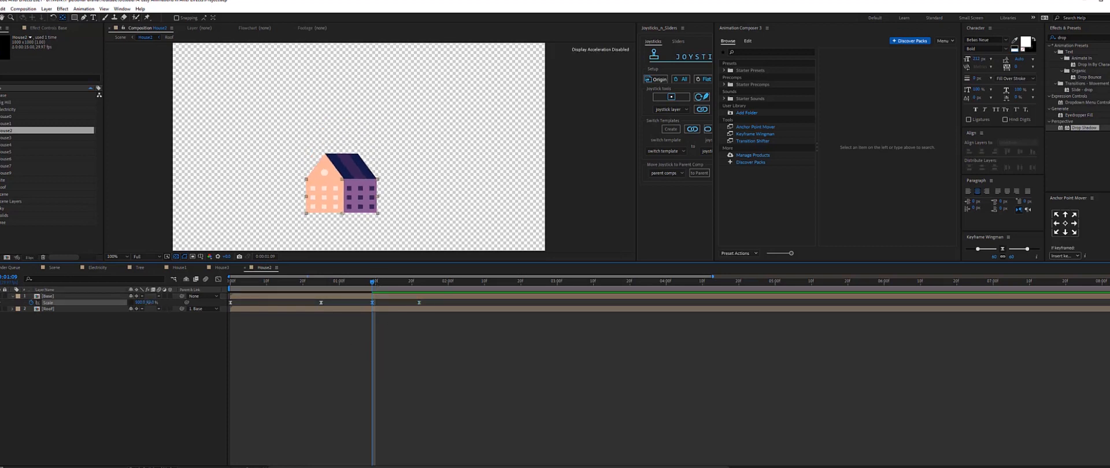
left_click_drag(149, 302, 154, 305)
key("F2")
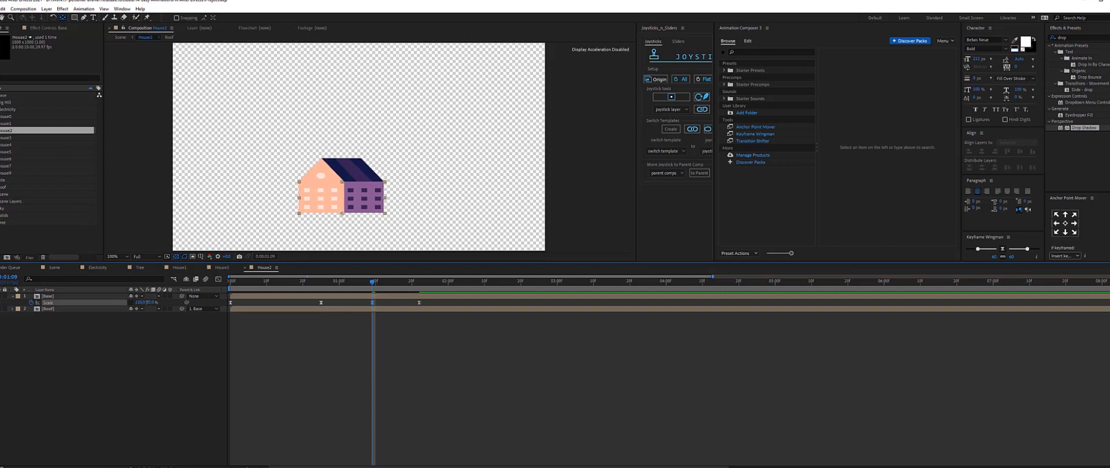
Preview the house's scale animation from the start.
left_click_drag(373, 282, 230, 284)
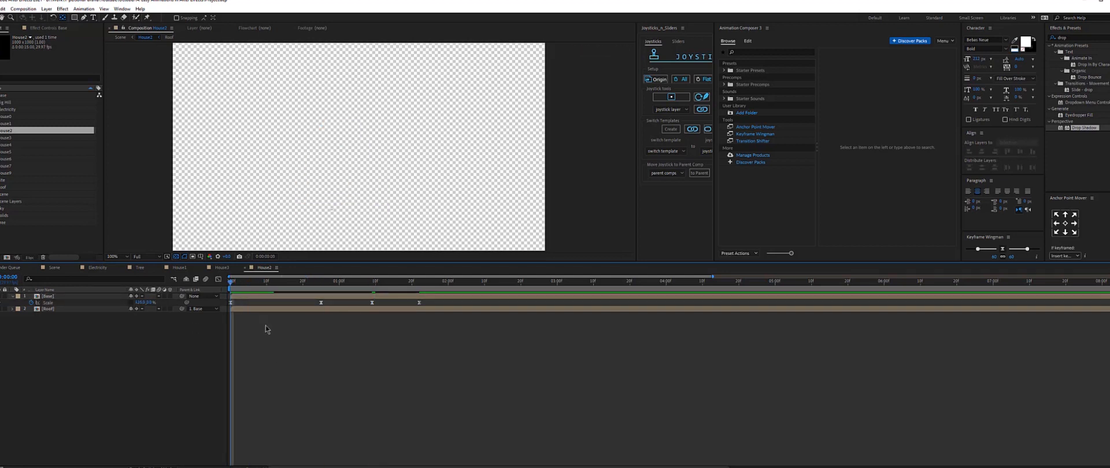
key("space")
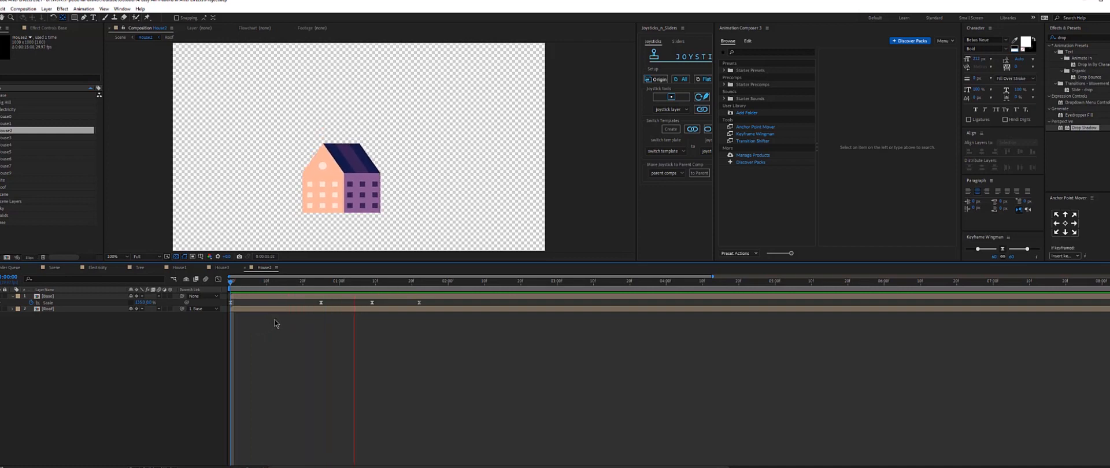
key("space")
key("space")
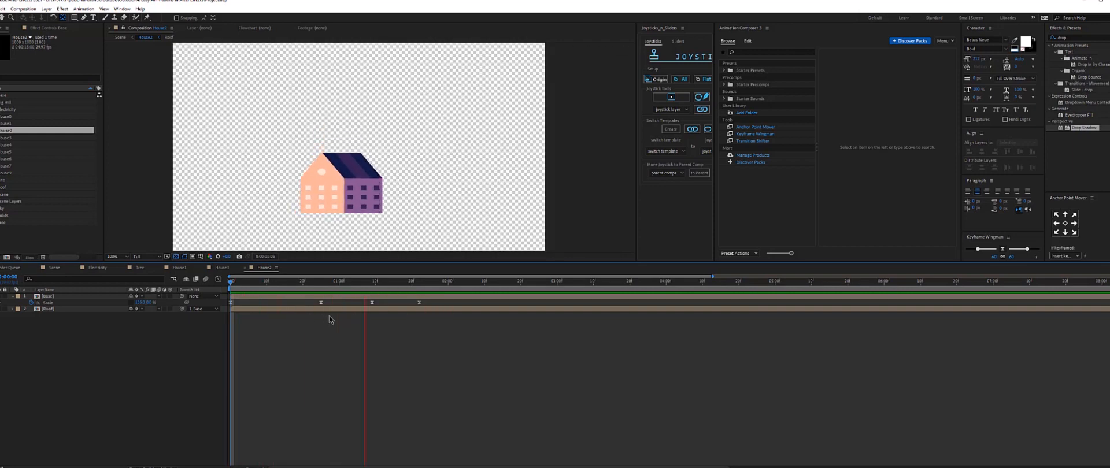
Enable Position keyframes on the Roof layer at its end frame and at a middle frame.
left_click(317, 283)
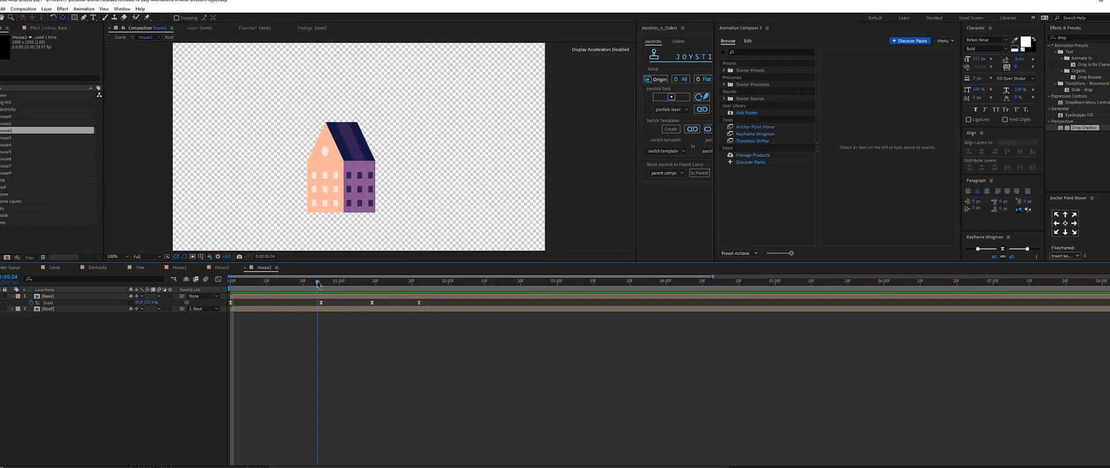
left_click_drag(317, 283, 420, 288)
key("ctrl+Down")
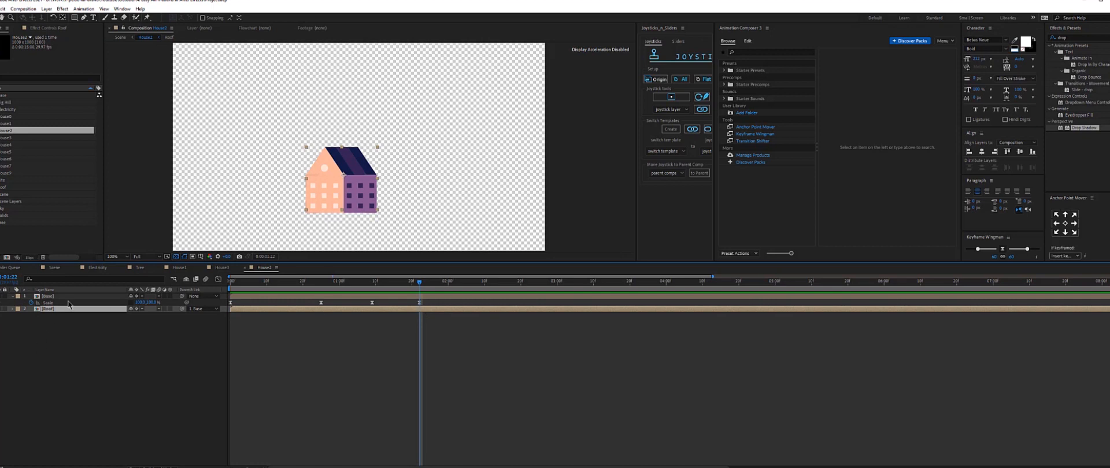
key("p")
left_click(44, 315)
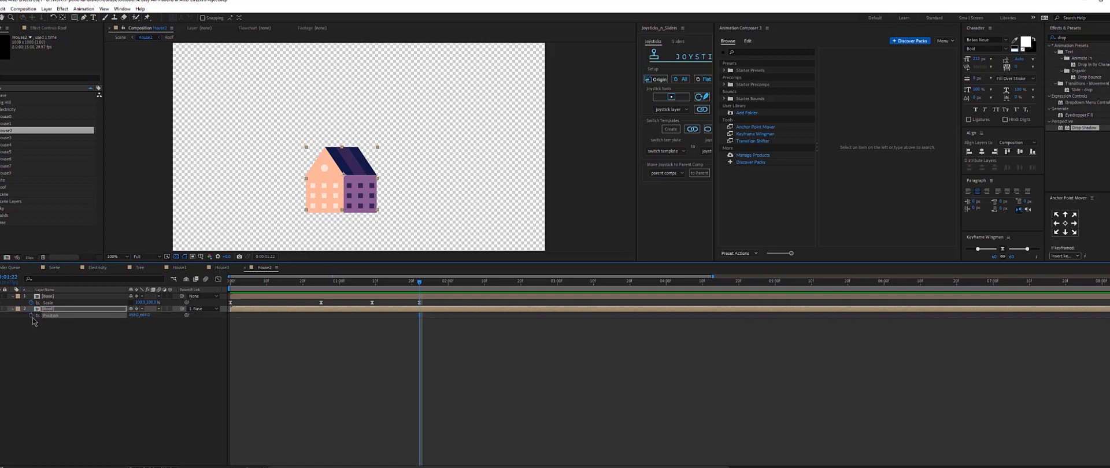
left_click(372, 284)
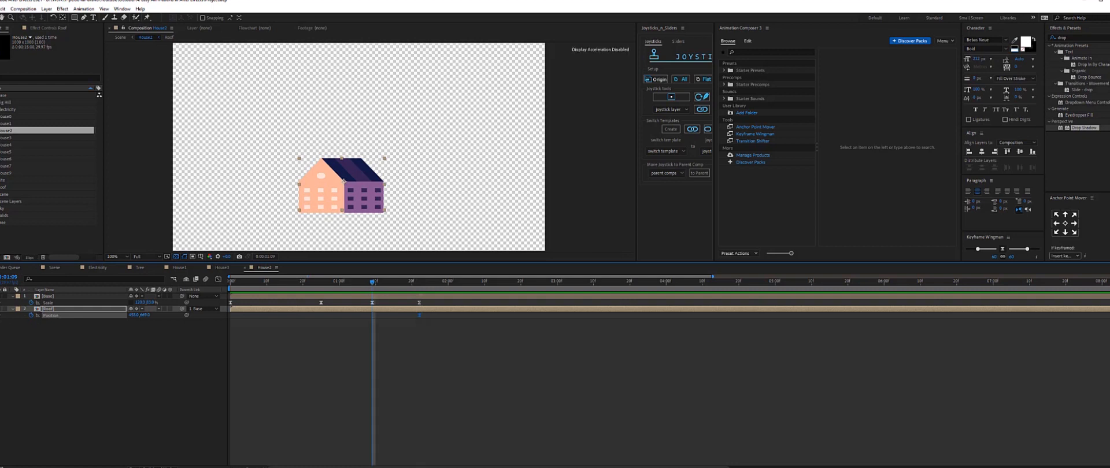
left_click(1, 315)
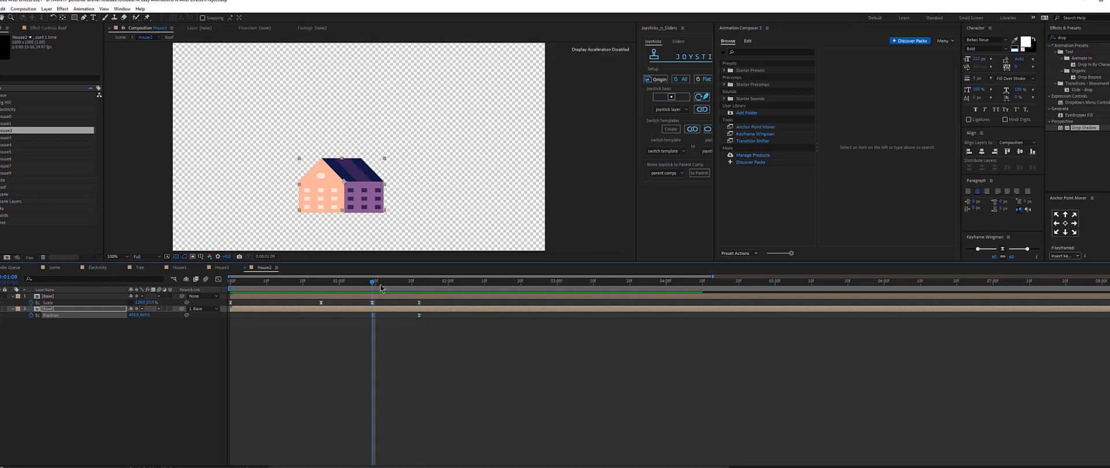
At an earlier frame, raise the roof slightly above the house to create a bounce.
left_click(321, 285)
left_click_drag(324, 156, 325, 139)
left_click_drag(320, 284, 294, 288)
left_click(274, 355)
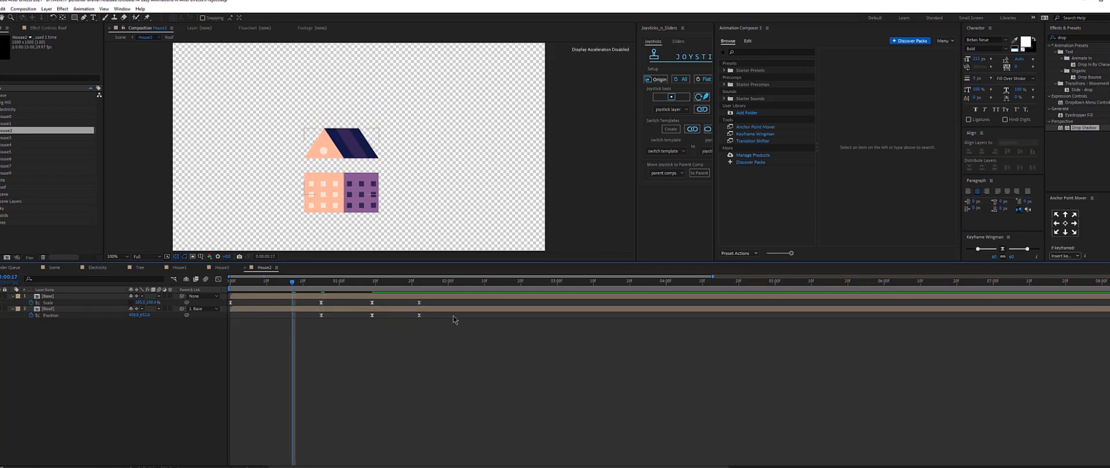
Copy the roof's final Position keyframe and paste it at an earlier frame before the bounce.
left_click_drag(453, 316, 411, 330)
key("ctrl+c")
key("ctrl+v")
left_click(334, 384)
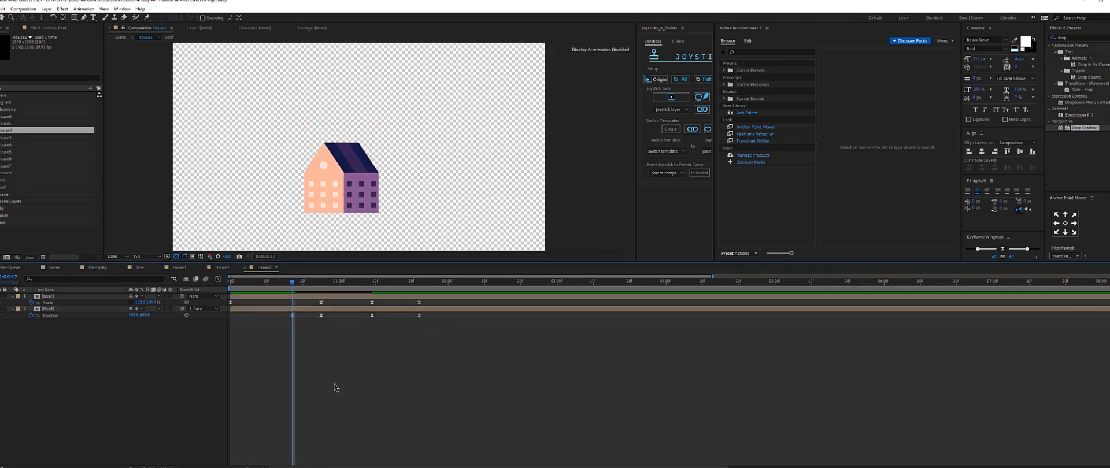
Preview the animation and shift the roof's later Position keyframe a few frames earlier.
key("space")
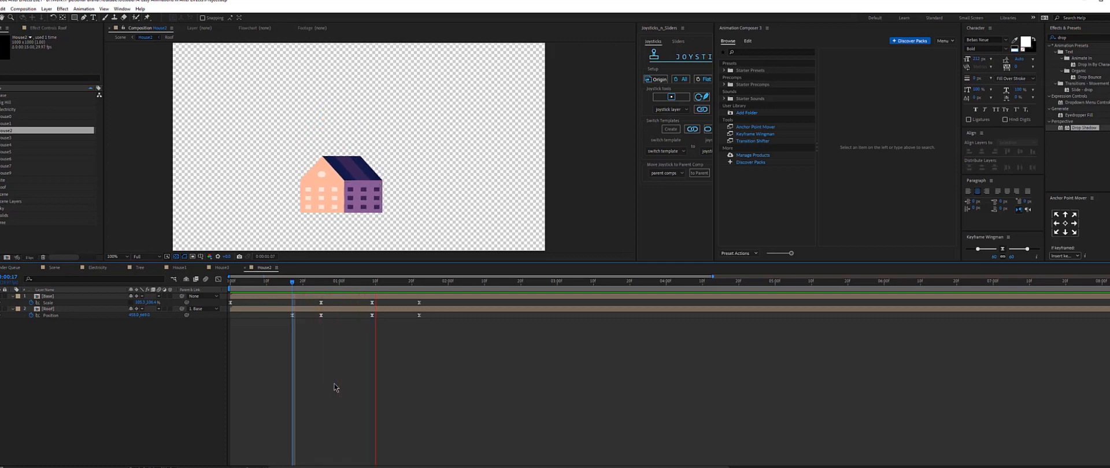
key("space")
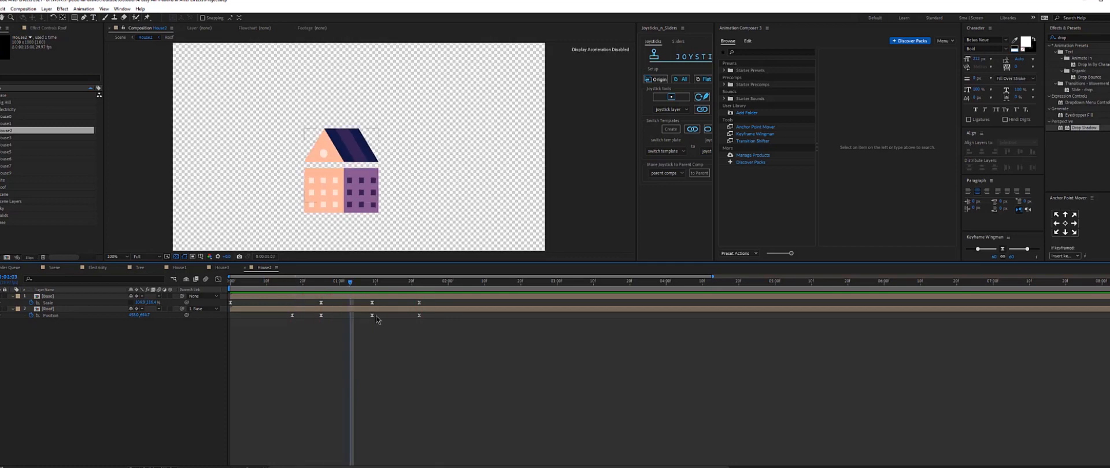
left_click(372, 315)
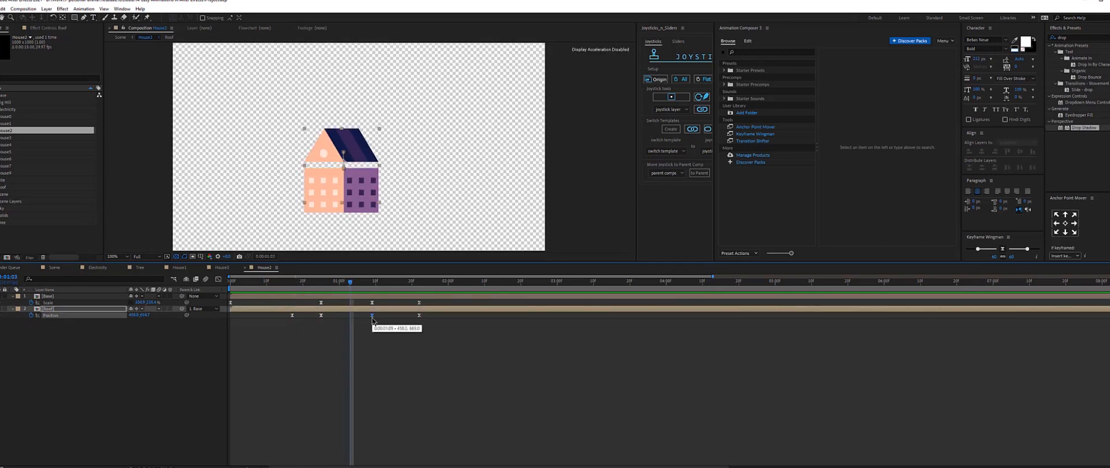
left_click_drag(372, 319, 344, 327)
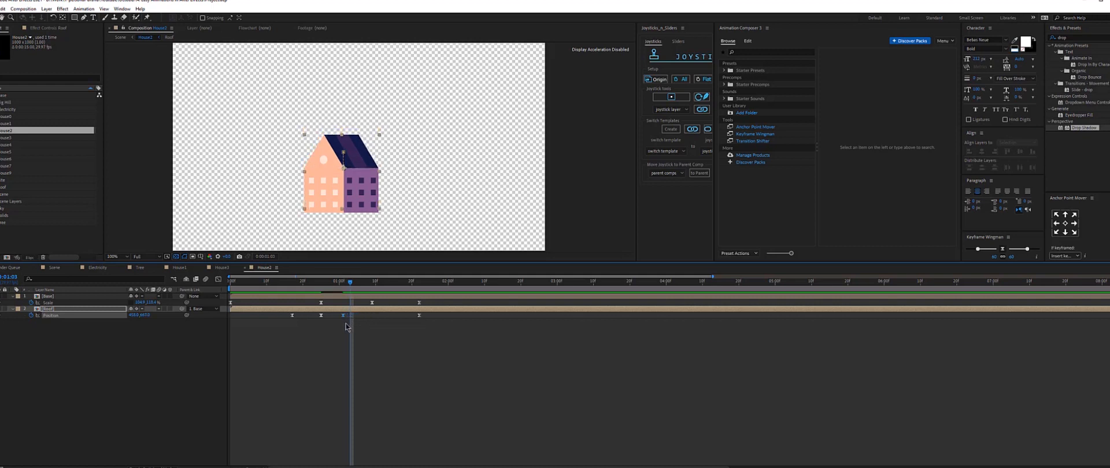
Preview the house animation and shift the roof's bounce Position keyframe a few frames later.
left_click(285, 283)
key("space")
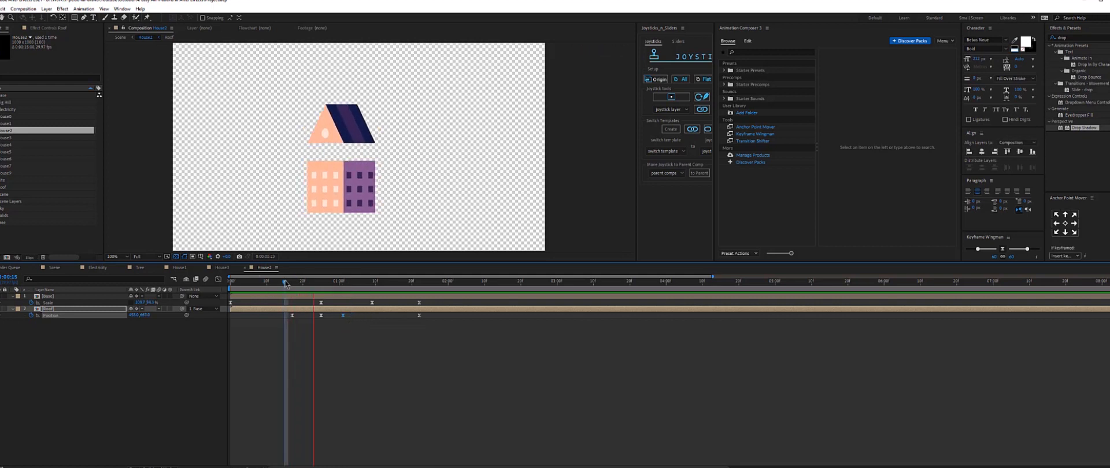
left_click_drag(344, 318, 358, 319)
key("space")
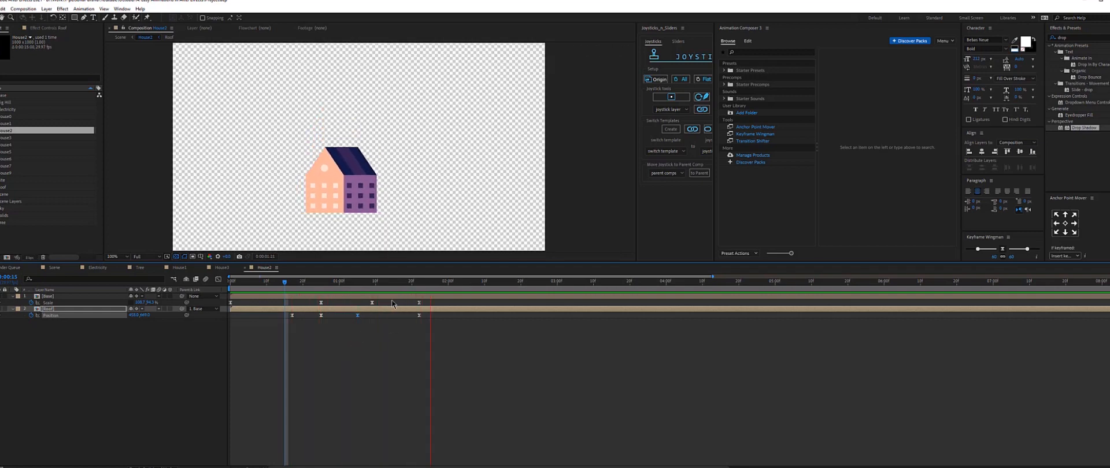
Trim the work area to end at the current time and preview the animation.
left_click(372, 282)
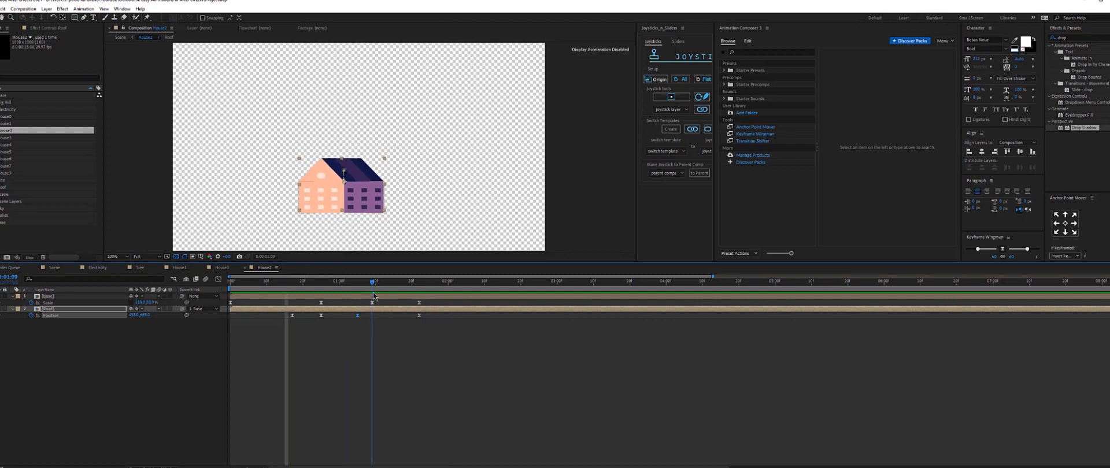
left_click_drag(373, 292, 446, 296)
key("n")
key("space")
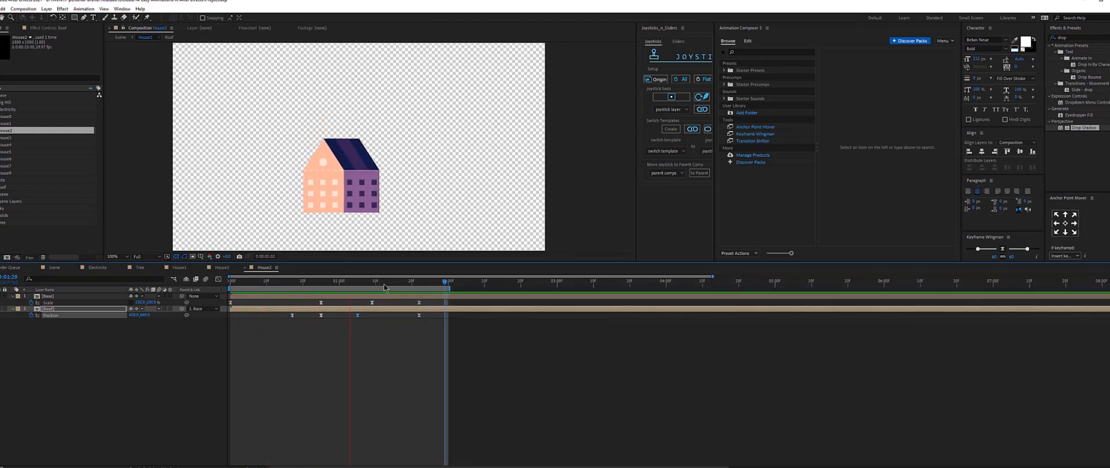
key("space")
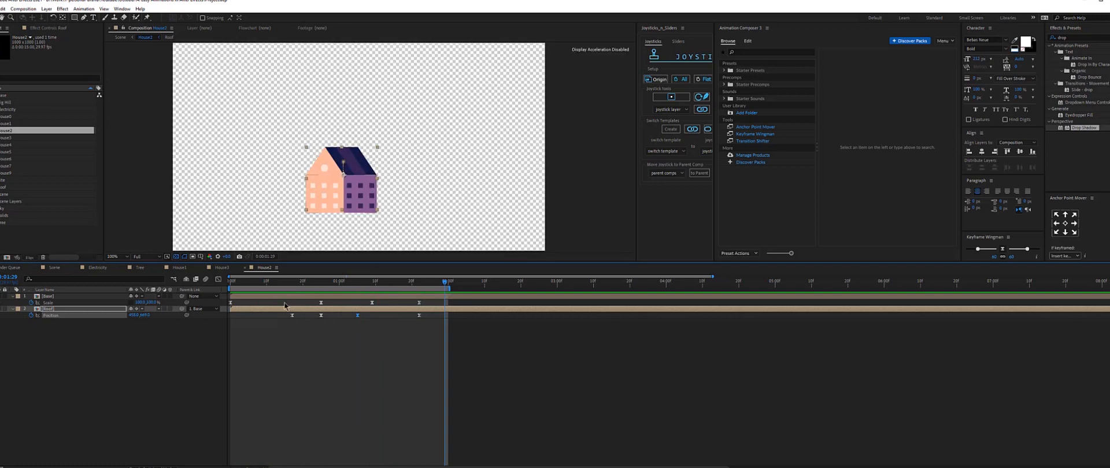
Select the later Scale and Position keyframes of the house and roof, move them a few frames earlier, and preview.
left_click_drag(283, 293, 482, 359)
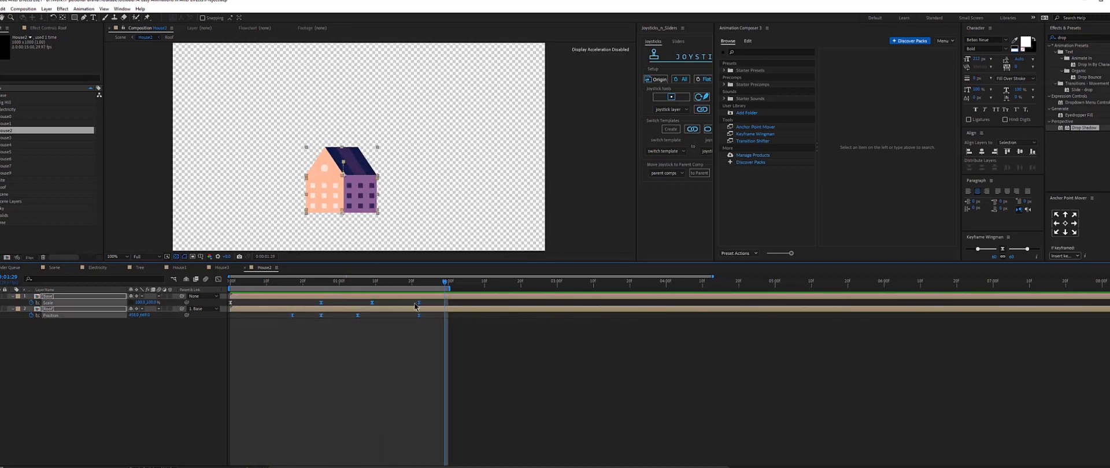
left_click_drag(417, 304, 394, 305)
key("space")
left_click(302, 356)
left_click_drag(275, 288, 211, 288)
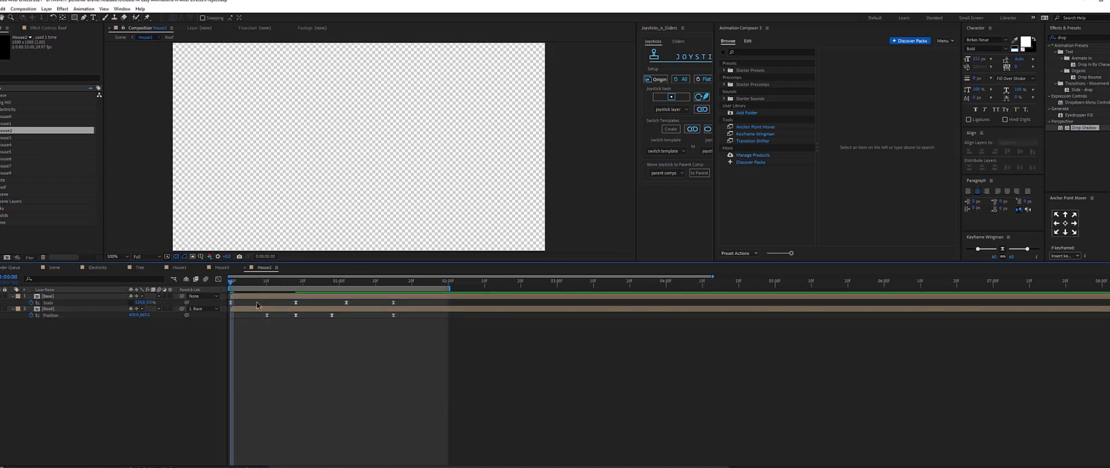
key("space")
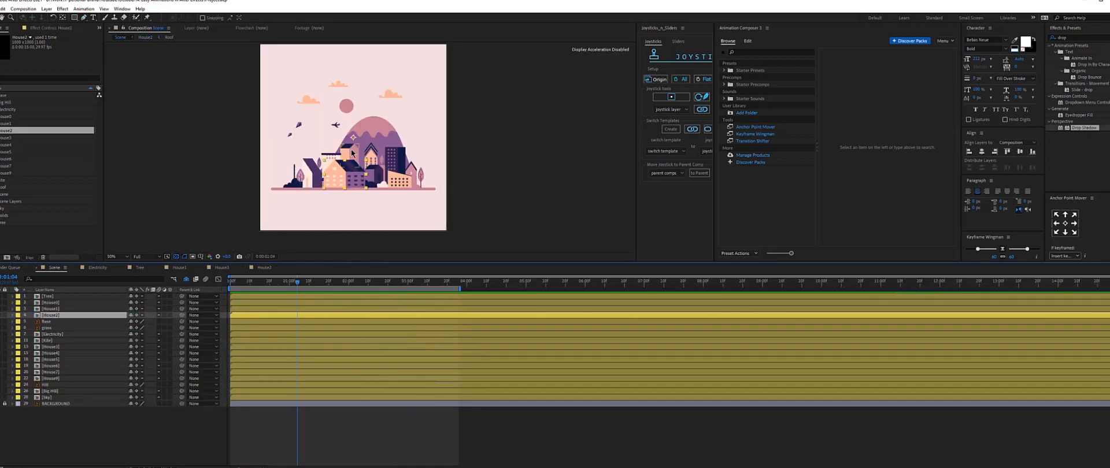
Open the House7 composition, add a null object, and position it directly below the house's base.
double_click(115, 372)
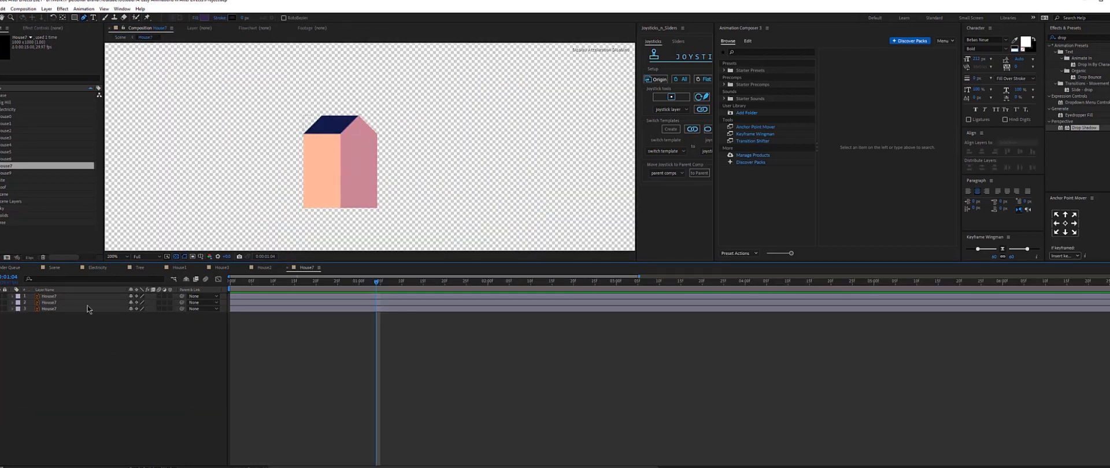
left_click(45, 297)
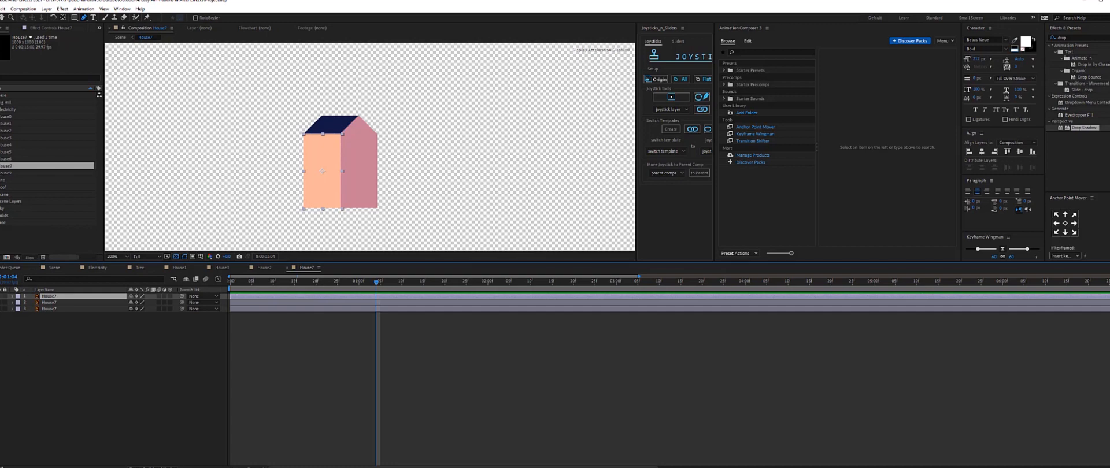
left_click(46, 8)
mouse_move(67, 18)
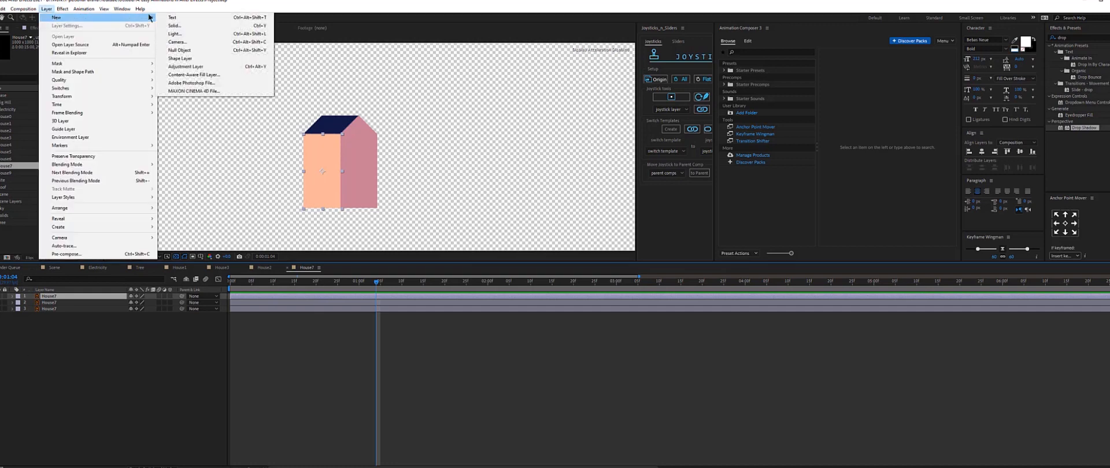
left_click(182, 50)
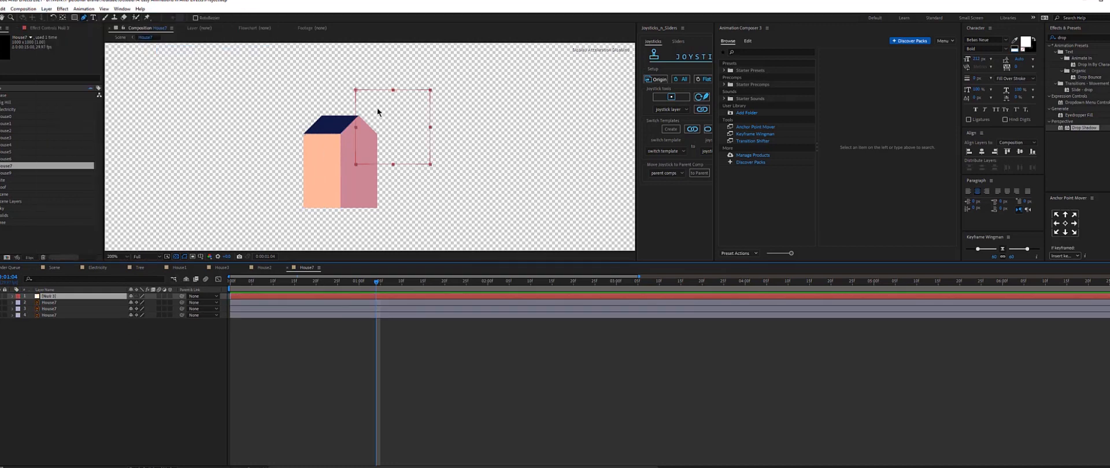
key("v")
left_click_drag(377, 110, 366, 228)
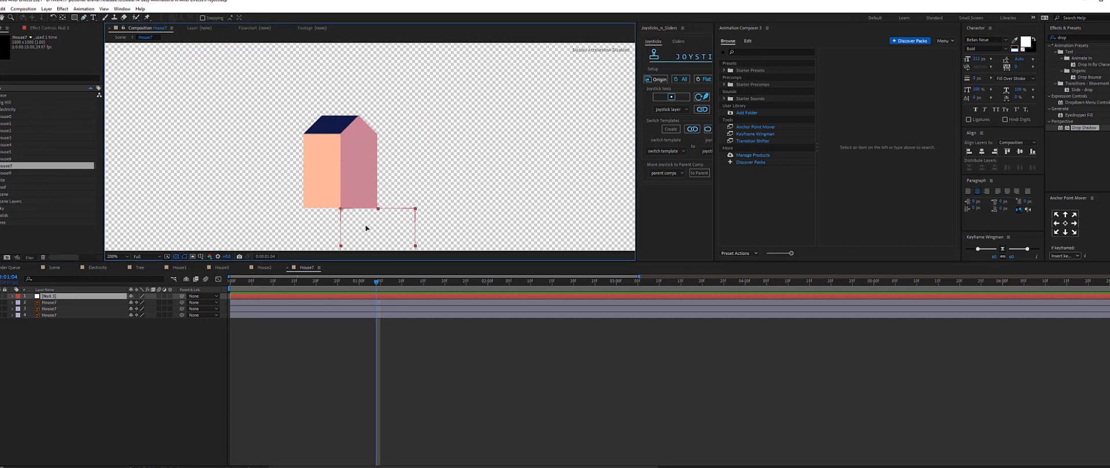
key("Return")
Parent all House7 layers to the null and show the null's Scale property.
left_click_drag(96, 399, 45, 299)
left_click_drag(181, 302, 84, 297)
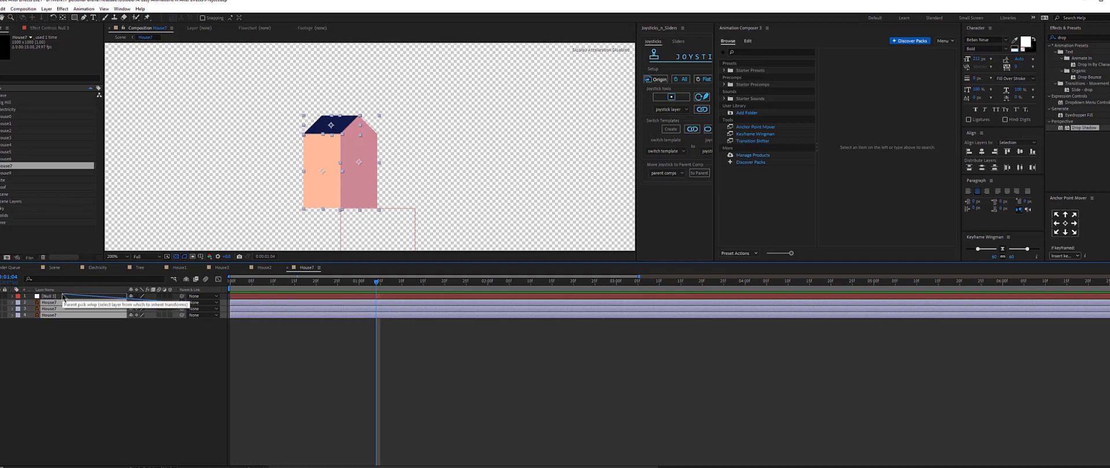
left_click(53, 296)
key("s")
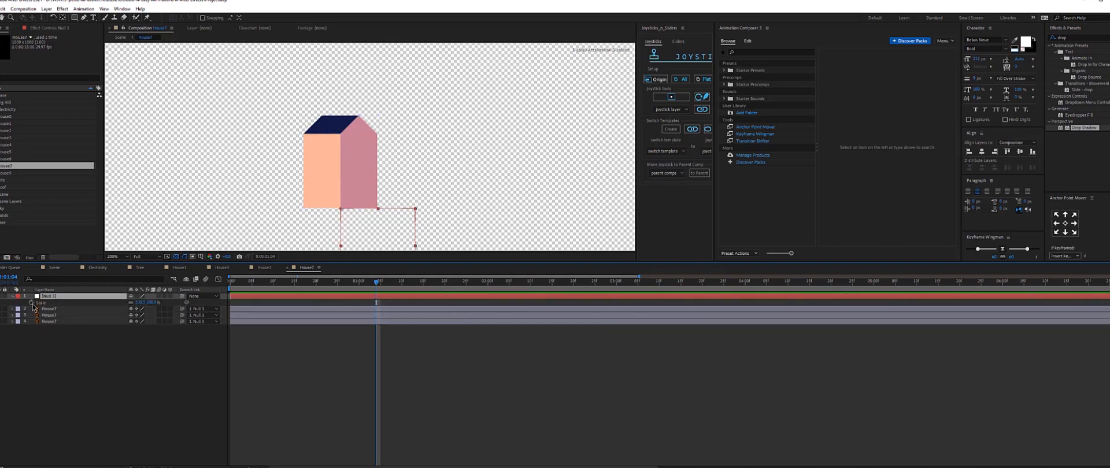
Keyframe the null's Scale and at the start frame set its height to 0 and width to 130.
left_click(31, 303)
key("Home")
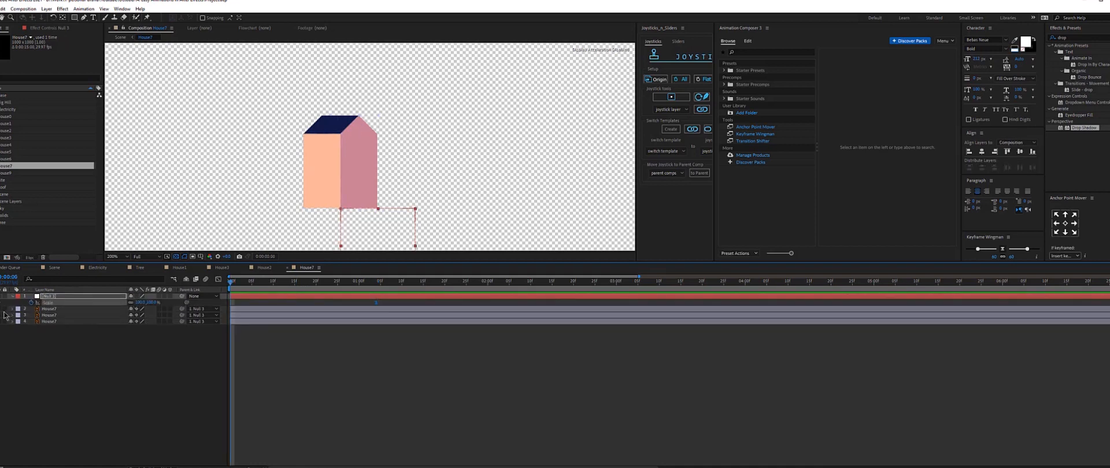
left_click(152, 303)
type("0")
key("Return")
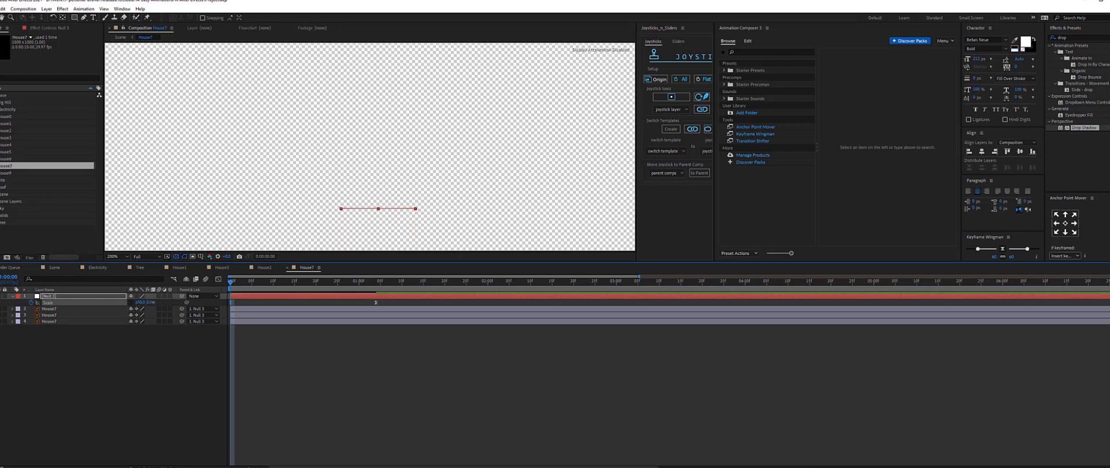
left_click(140, 302)
type("130")
key("Return")
At frame 17, set the null's Scale to 95 width and 120 height.
left_click(303, 281)
left_click(152, 303)
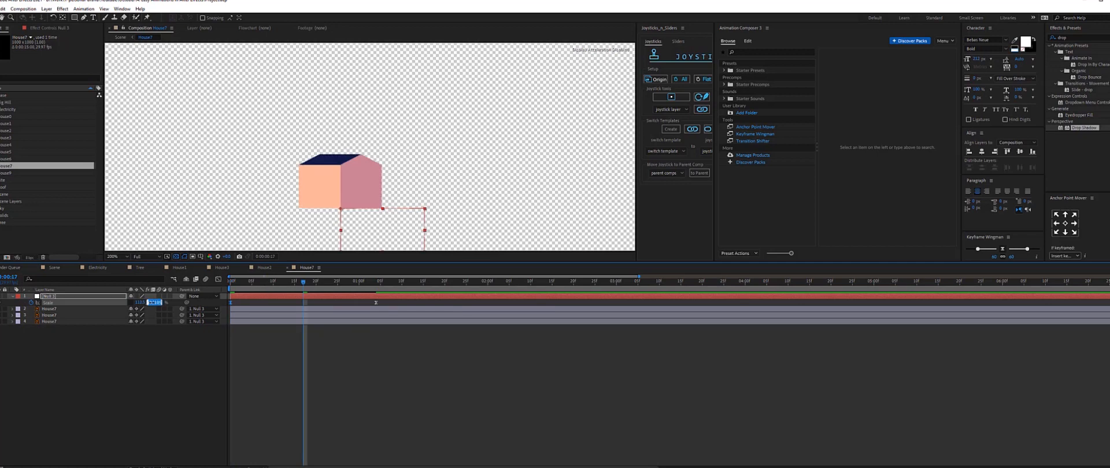
type("120")
key("Return")
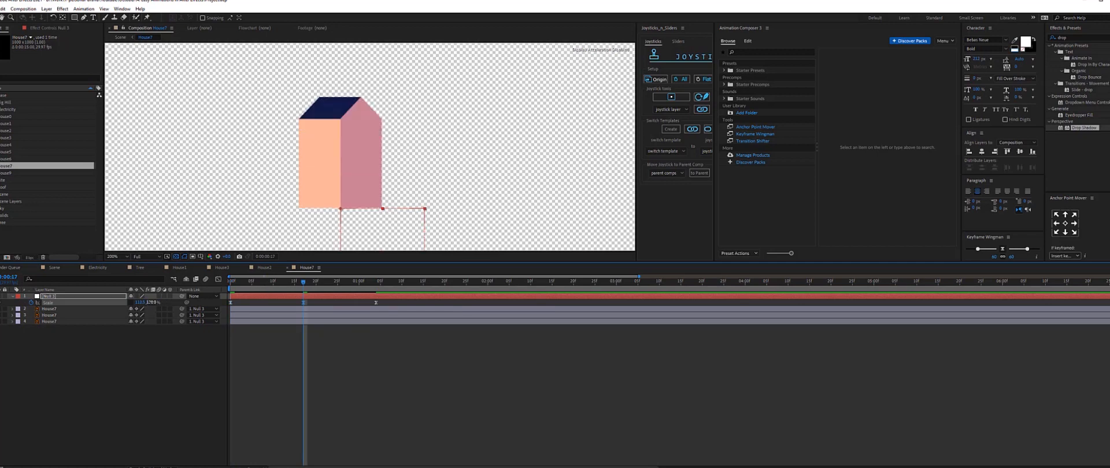
left_click(140, 303)
type("95")
key("Return")
A few frames later, set the null's Scale height to 95, keyframe its width, and preview from the start.
left_click_drag(330, 285, 339, 294)
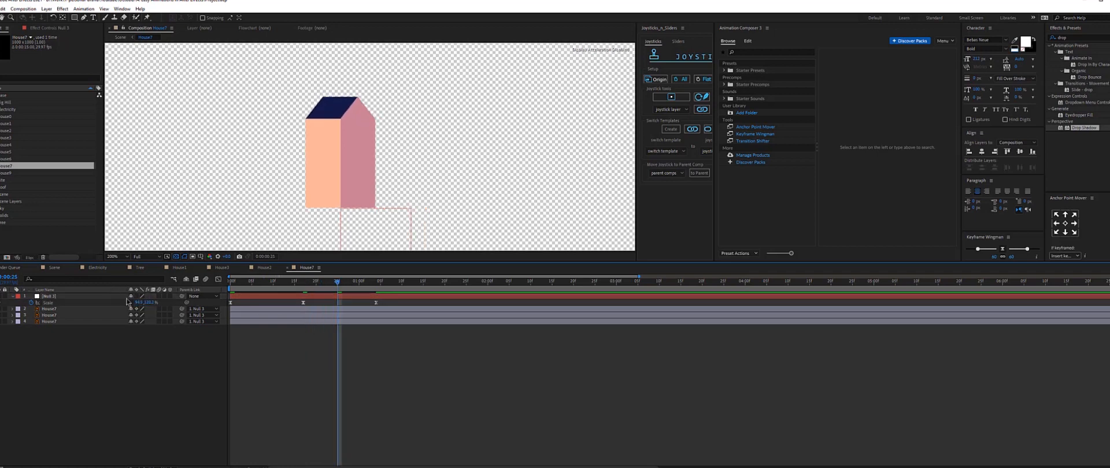
left_click(151, 302)
type("95.")
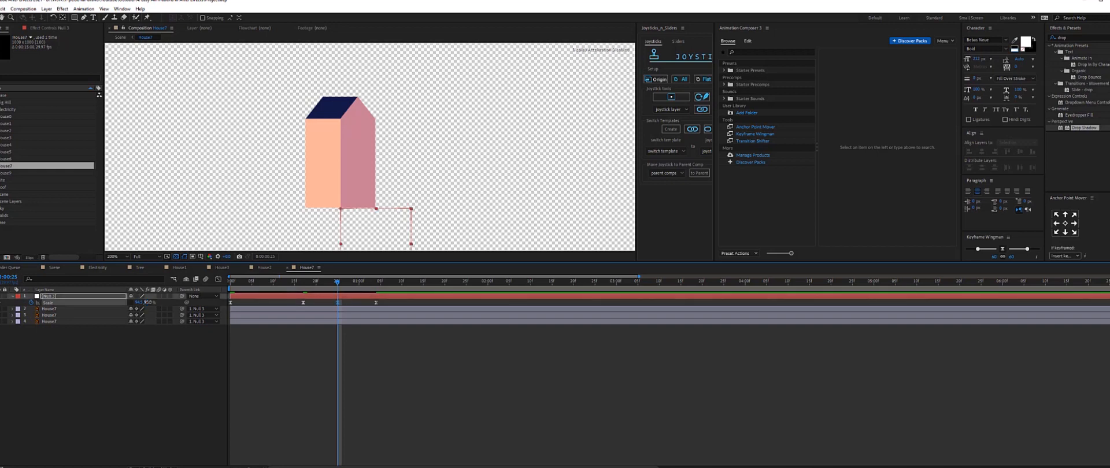
key("Return")
left_click(138, 302)
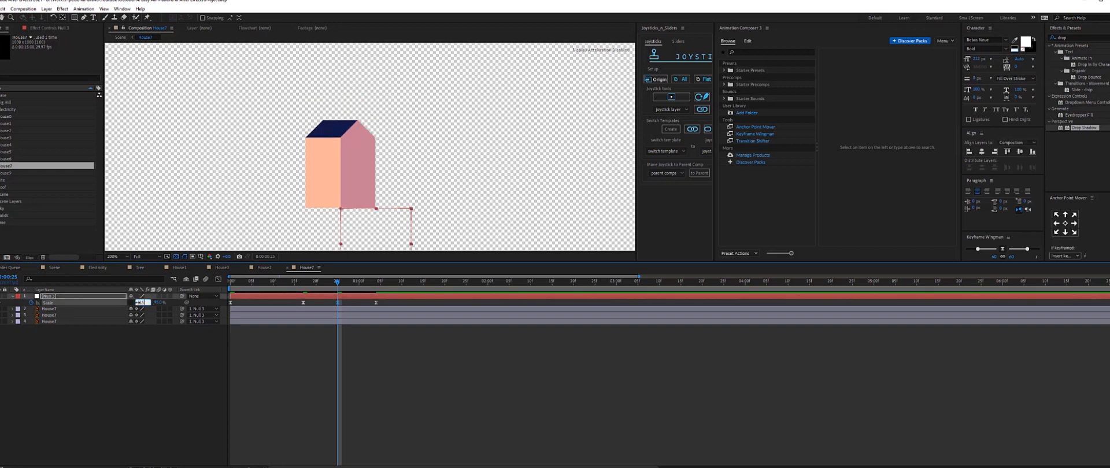
key("Return")
key("Home")
key("space")
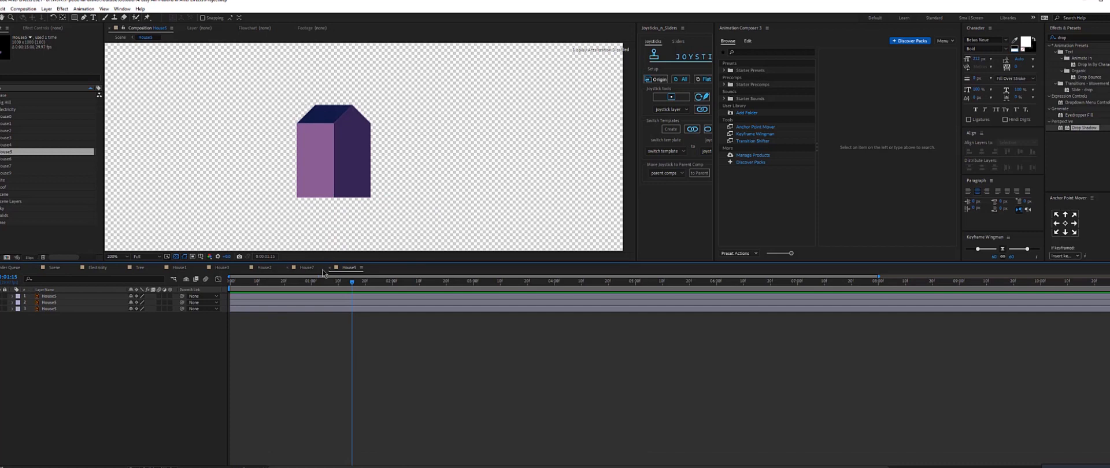
In the House5 composition, add a null object and move it just below the house's base.
left_click(304, 269)
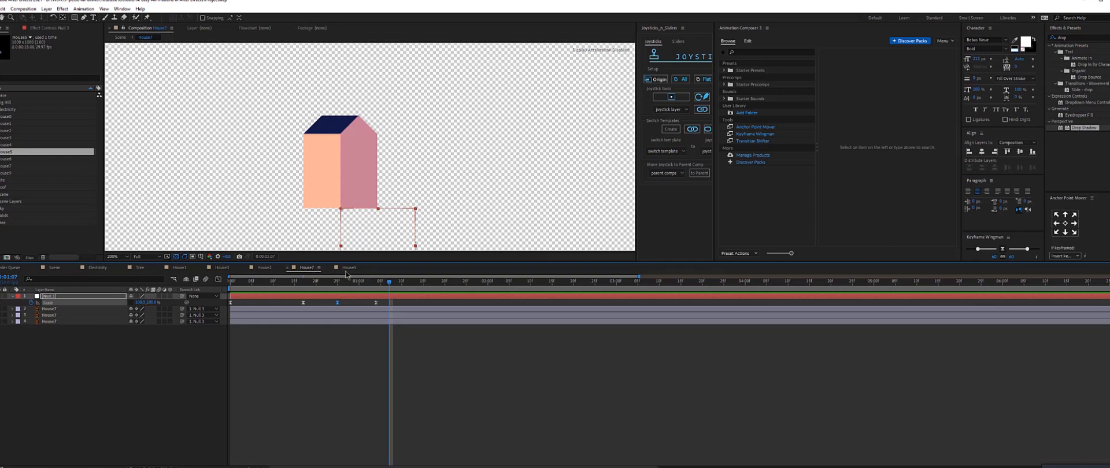
left_click(349, 269)
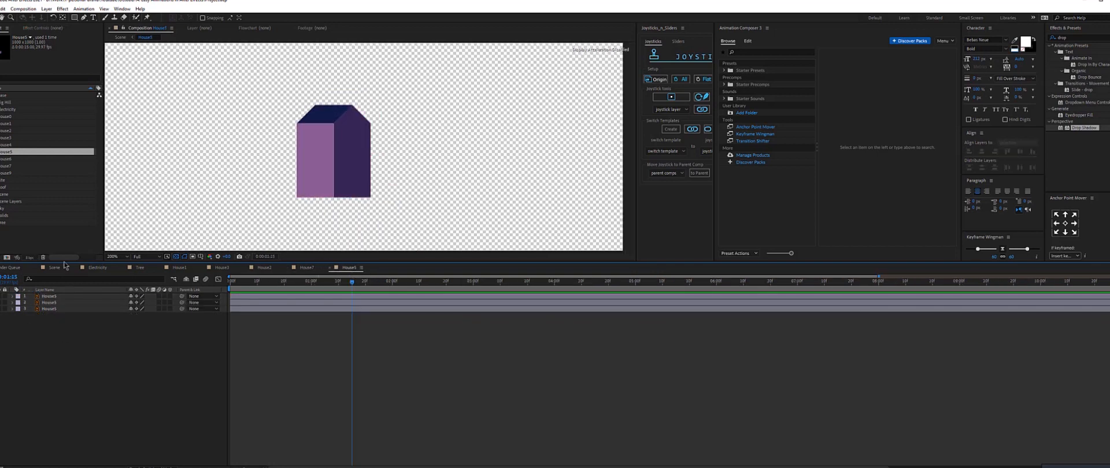
key("ctrl+alt+shift+y")
left_click_drag(293, 58, 369, 228)
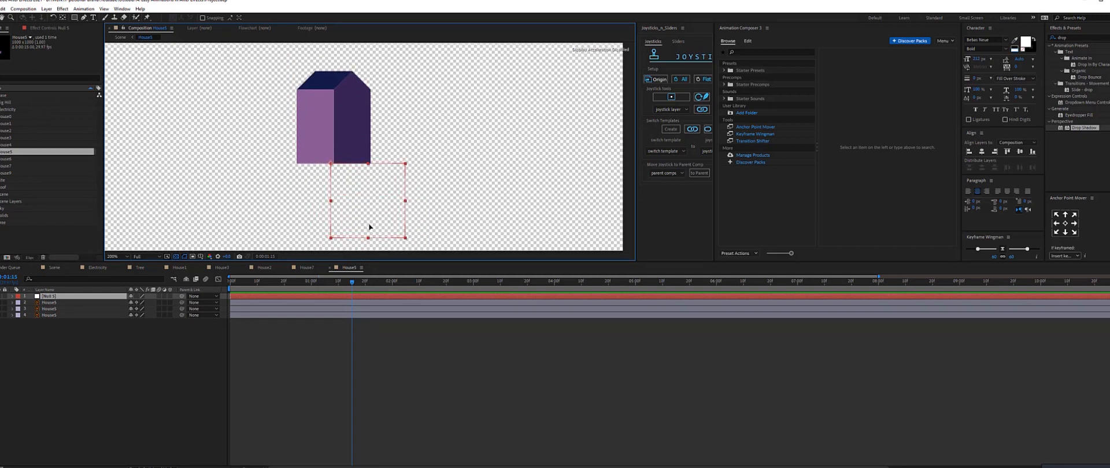
Parent the House5 layers to the null and set a Scale keyframe on the null at the current frame.
left_click_drag(77, 350, 53, 306)
left_click_drag(183, 309, 79, 297)
key("s")
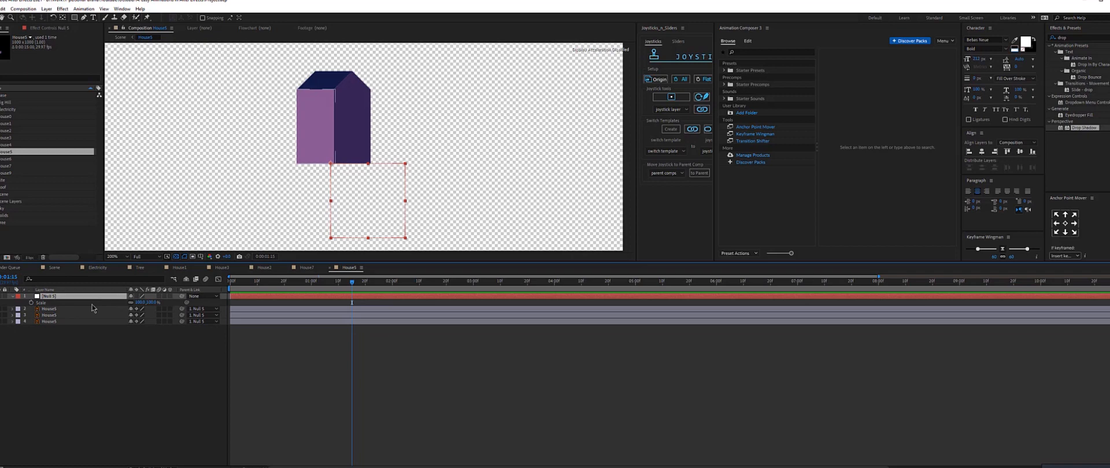
left_click(31, 302)
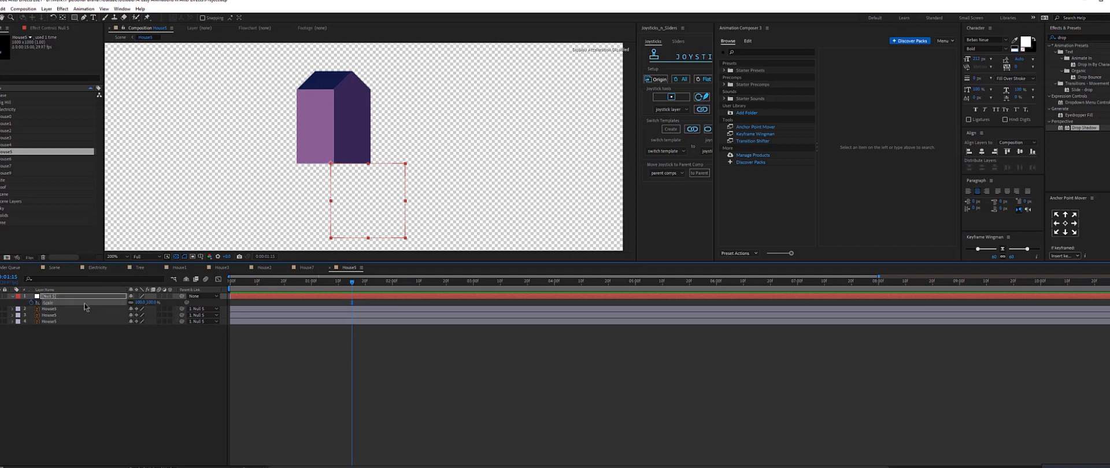
At the start frame, set the null's Scale height to 0 and keyframe its width.
left_click(230, 283)
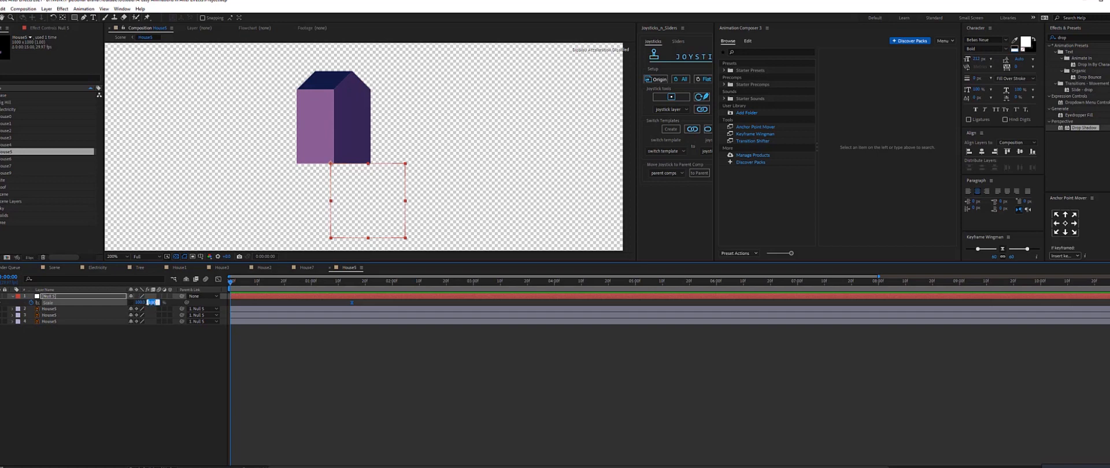
left_click(151, 302)
type("0")
key("Return")
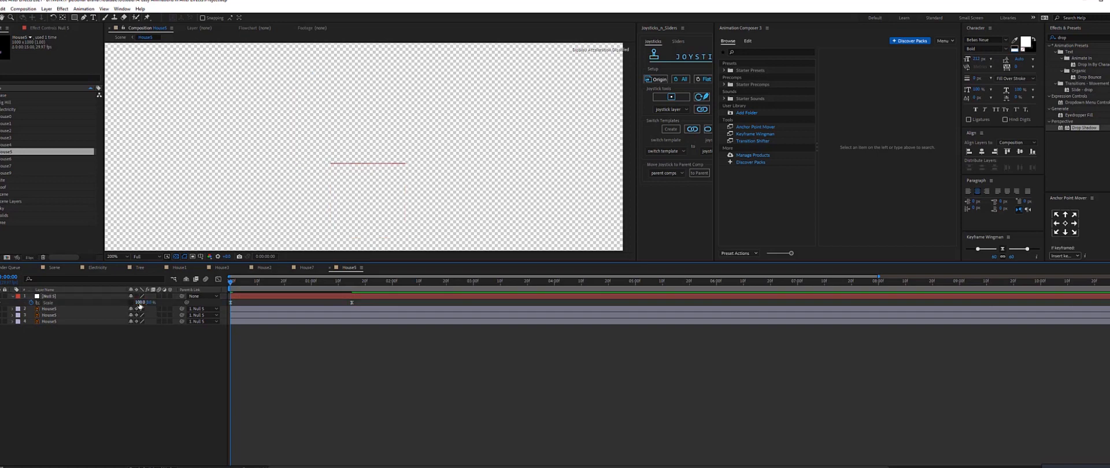
left_click(140, 302)
key("Return")
At frame 12, set the null's Scale height to 115 and width to 95.
left_click(290, 283)
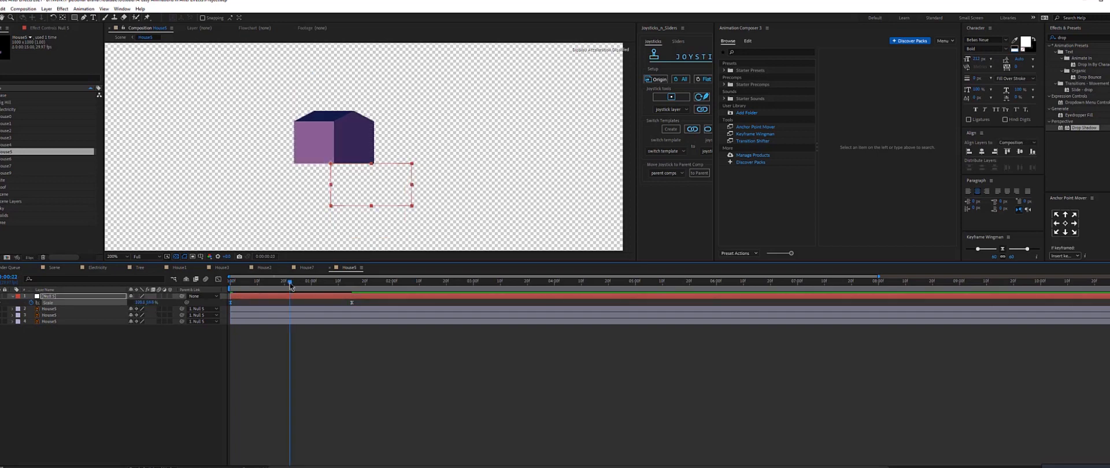
left_click(154, 302)
type("115")
key("Return")
left_click(140, 303)
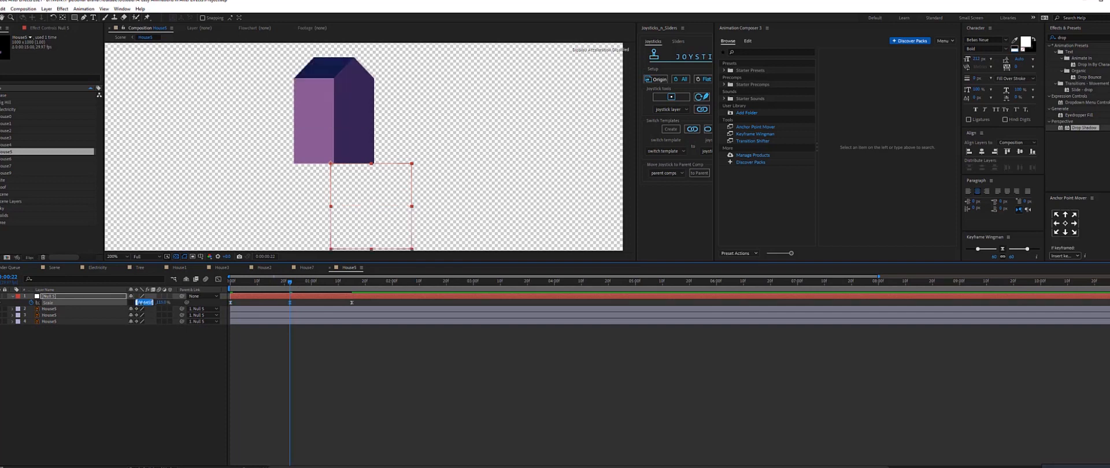
type("95")
key("Return")
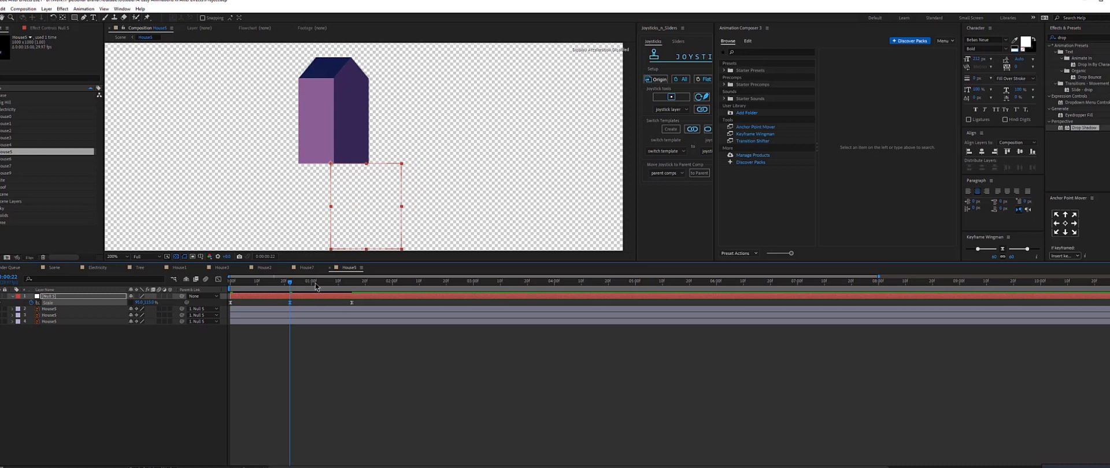
A few frames after frame 12, set the null's Scale height to 95 and width to 115 for a squash.
left_click_drag(315, 283, 318, 283)
left_click(153, 303)
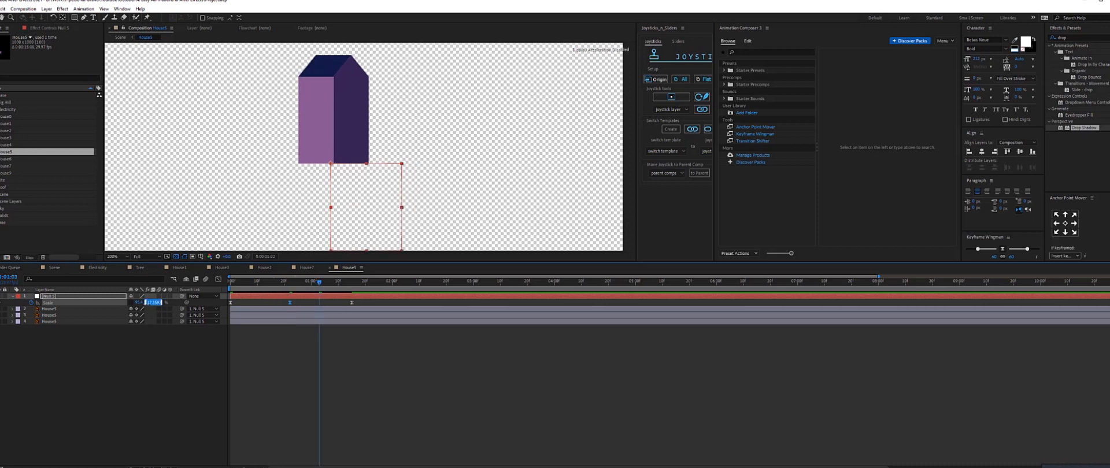
type("95")
key("Return")
left_click(138, 303)
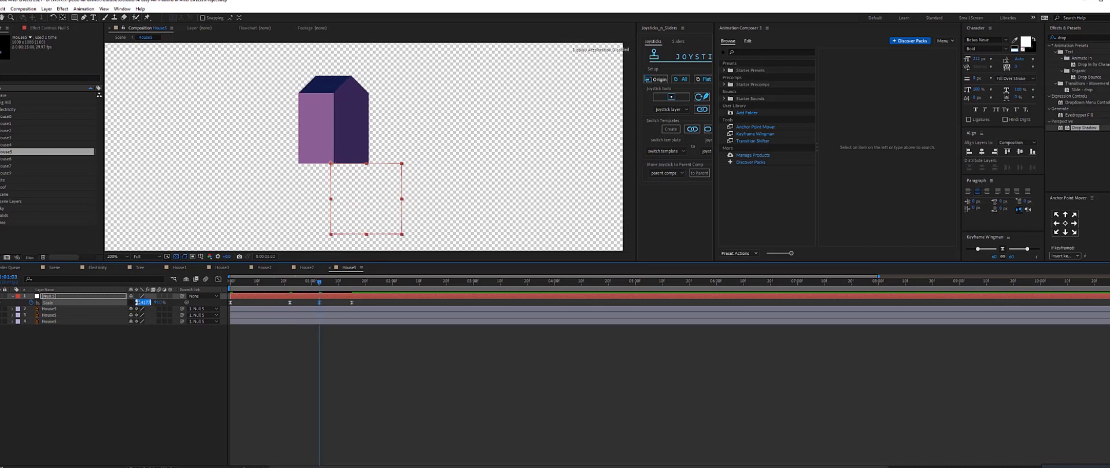
type("115")
key("Return")
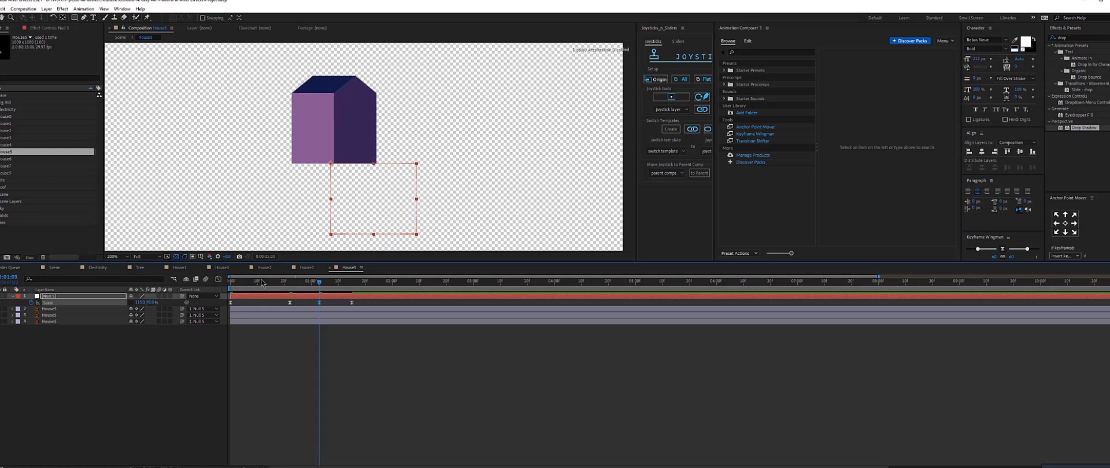
Preview the House5 grow-and-squash animation from the start.
left_click(365, 281)
key("space")
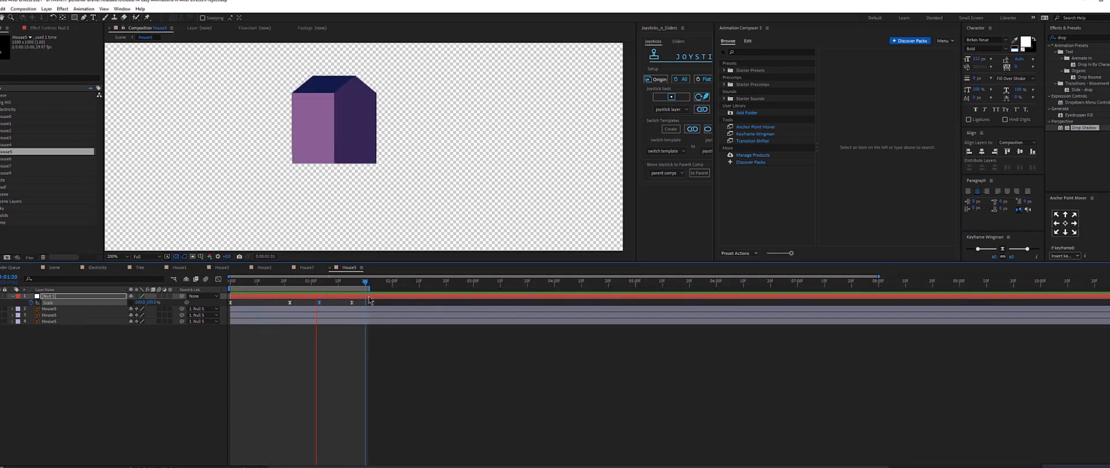
key("space")
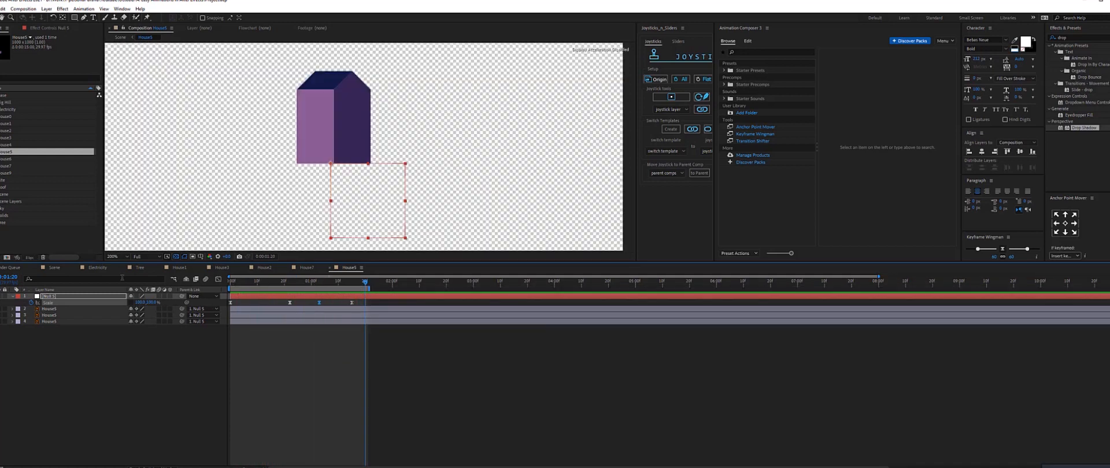
Switch between the other house compositions and open the next house to animate.
left_click(58, 268)
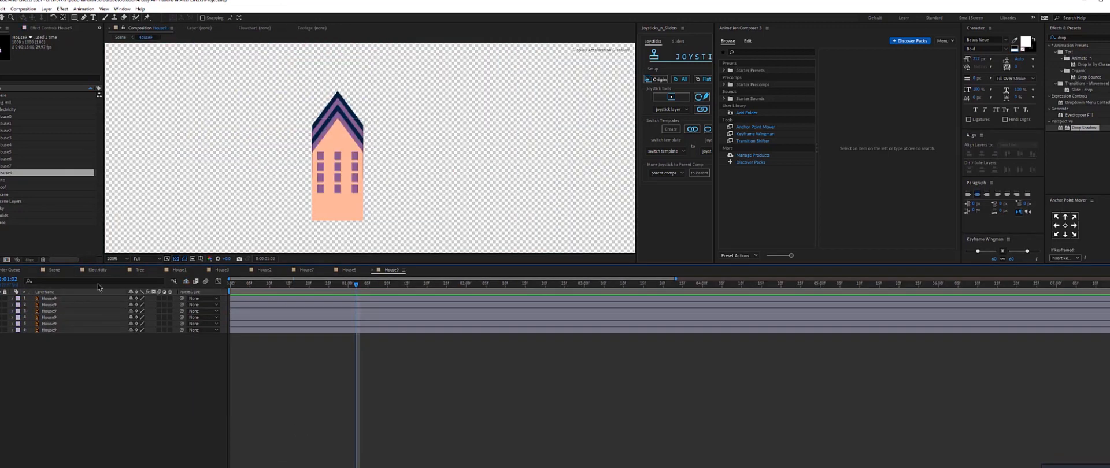
left_click(181, 270)
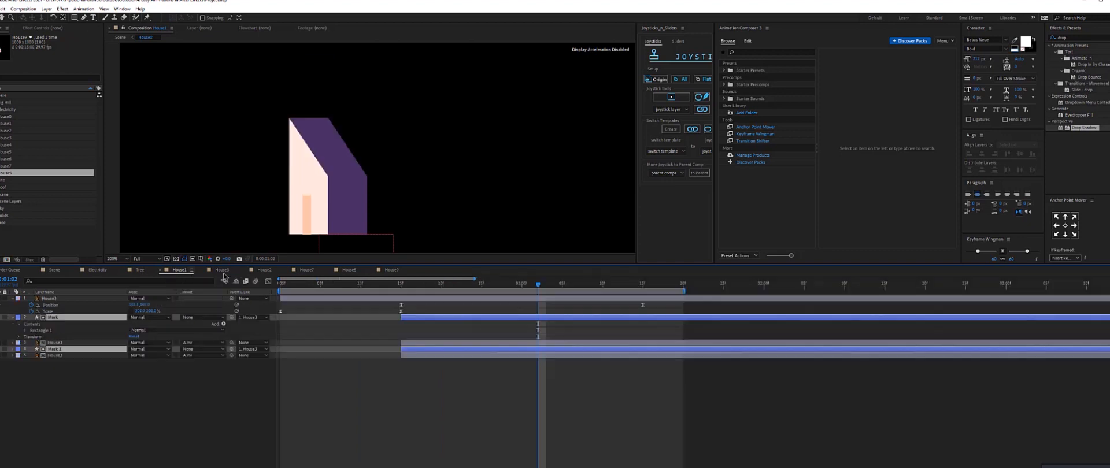
left_click(223, 271)
left_click(397, 271)
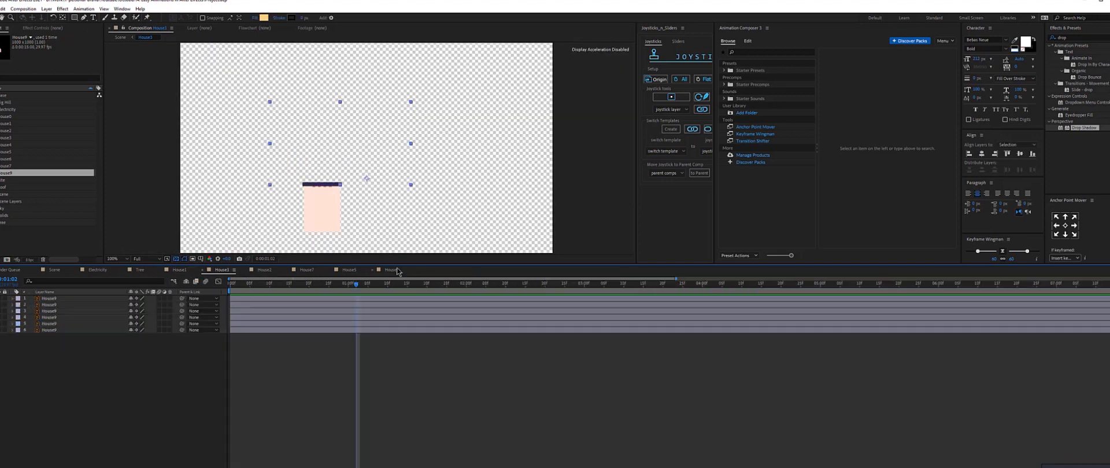
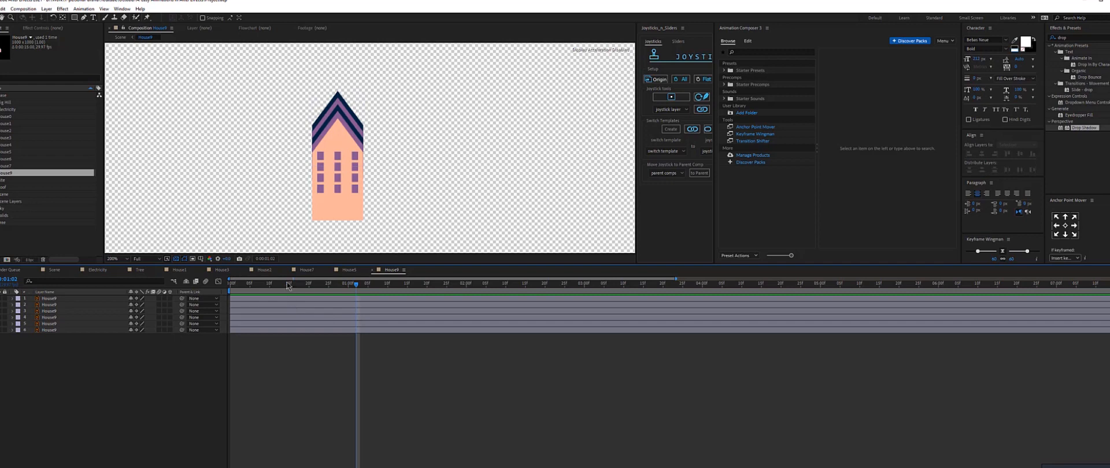
Pre-compose the three roof layers of House8 into a new composition named Roof.
left_click(230, 283)
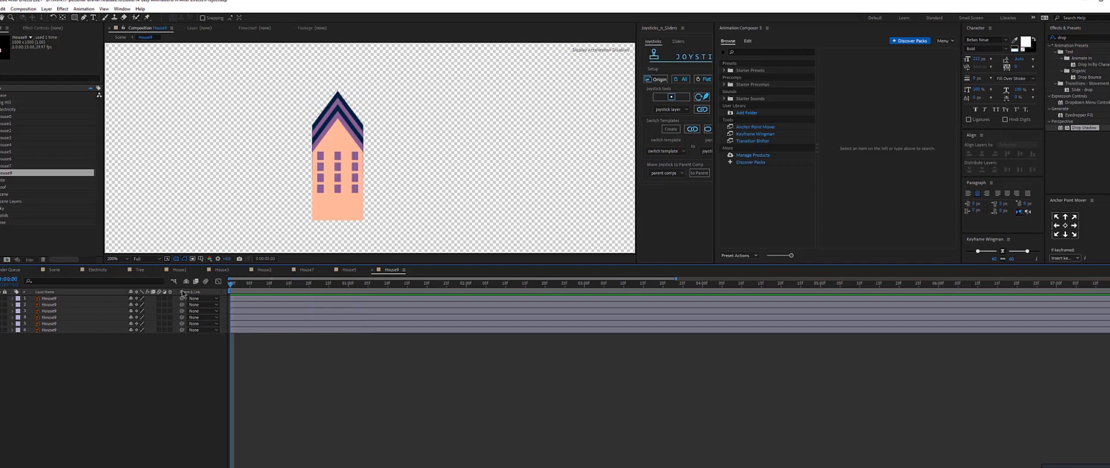
left_click(45, 330)
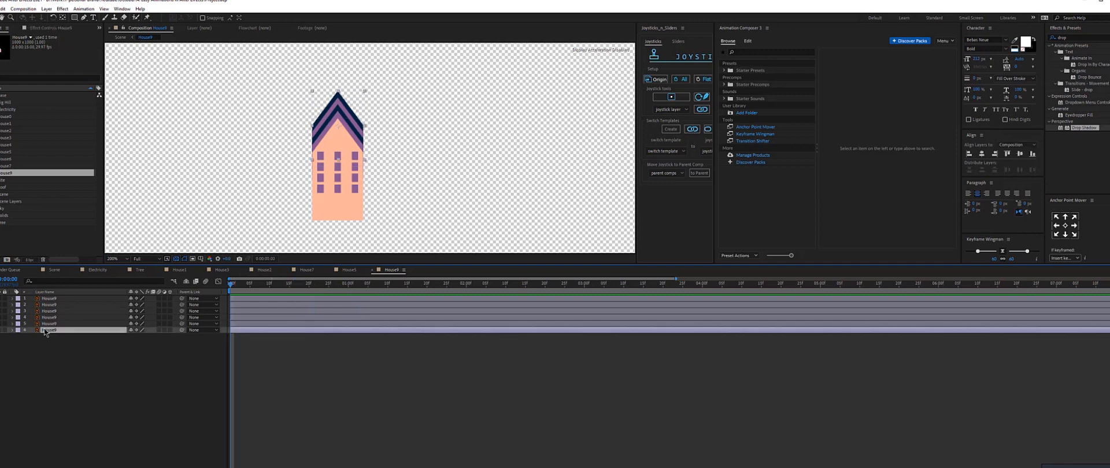
key("ctrl+Up")
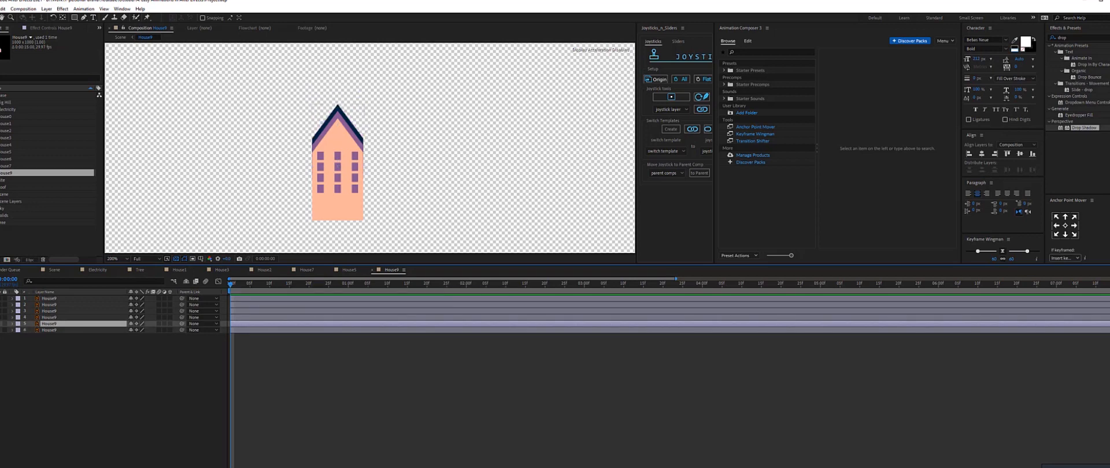
key("ctrl+alt+shift+v")
key("ctrl+alt+shift+v")
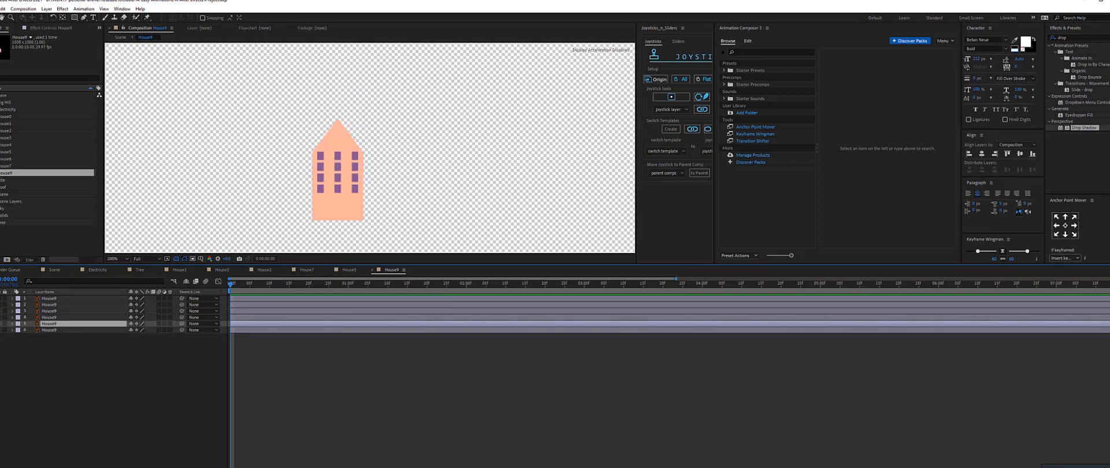
left_click(59, 314)
left_click(58, 331, "shift")
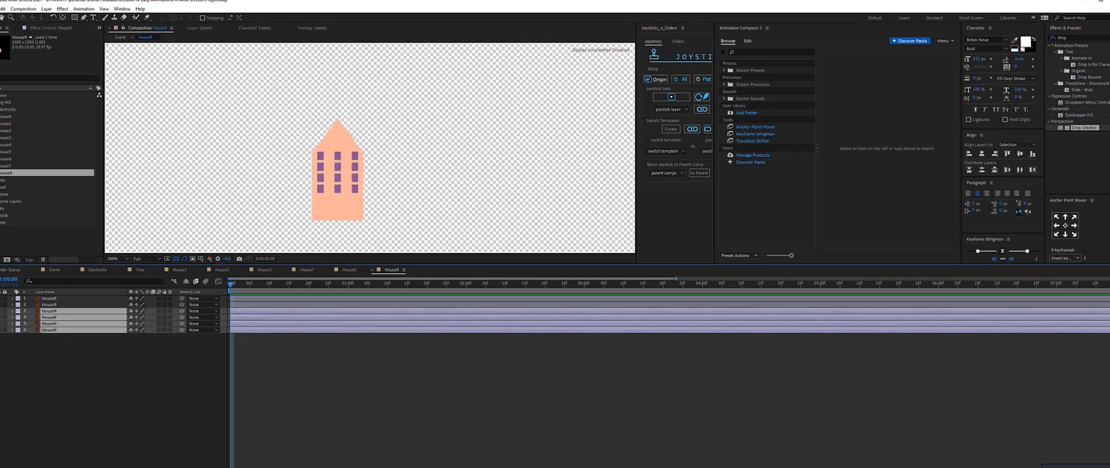
right_click(47, 315)
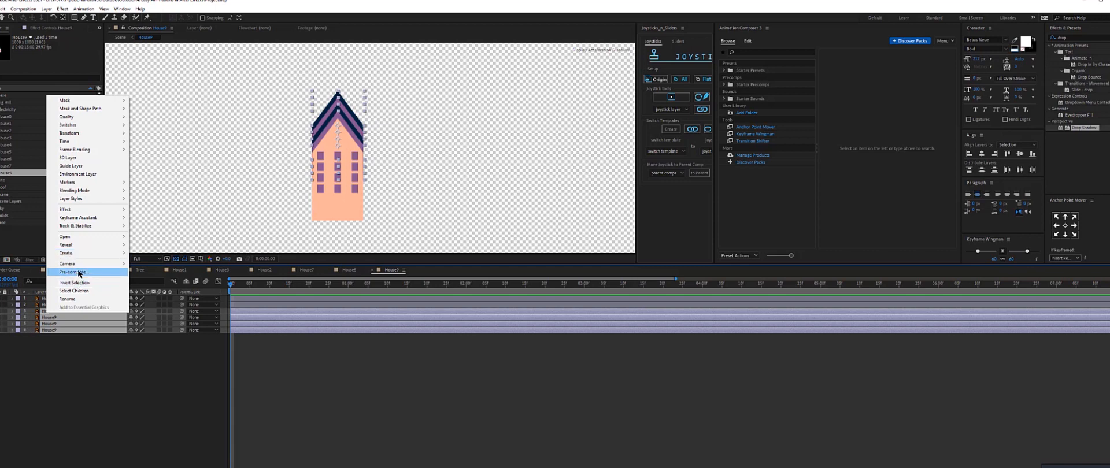
left_click(79, 272)
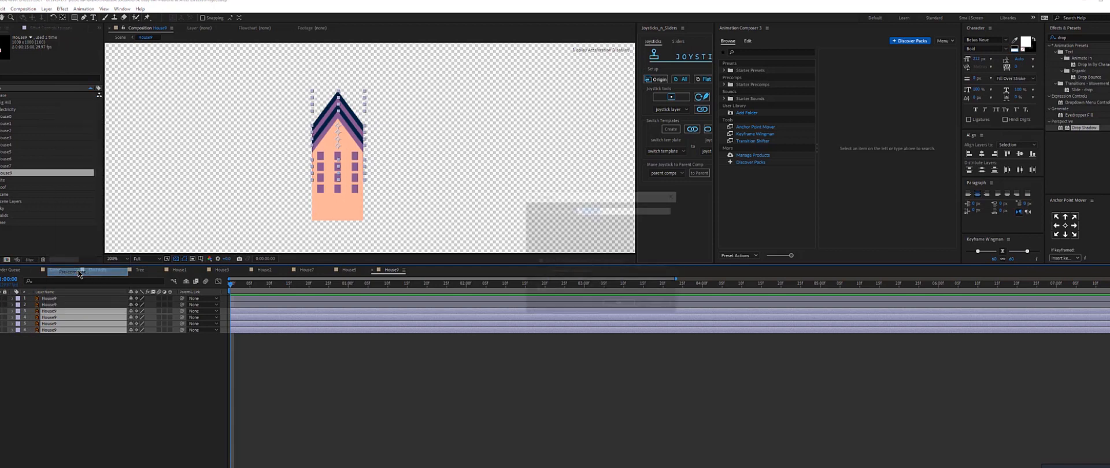
type("H")
type("oof")
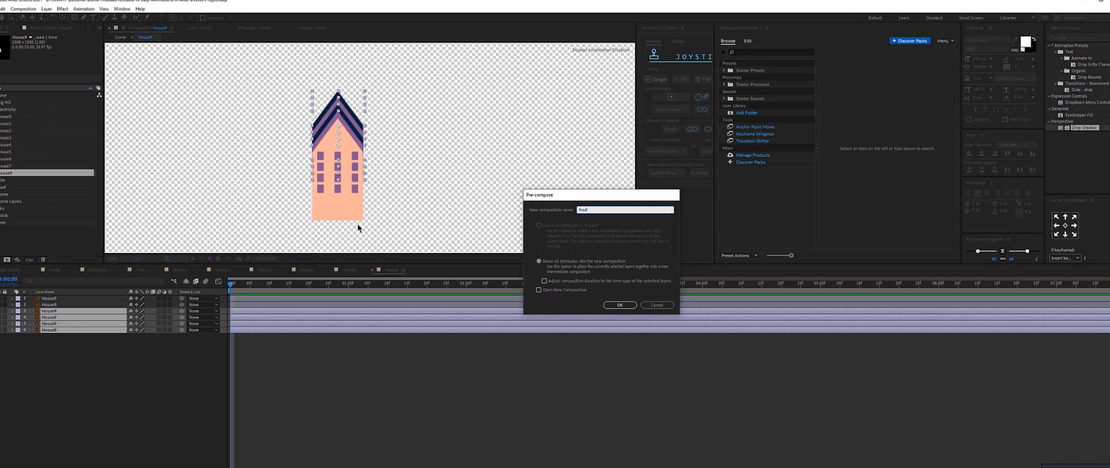
key("Return")
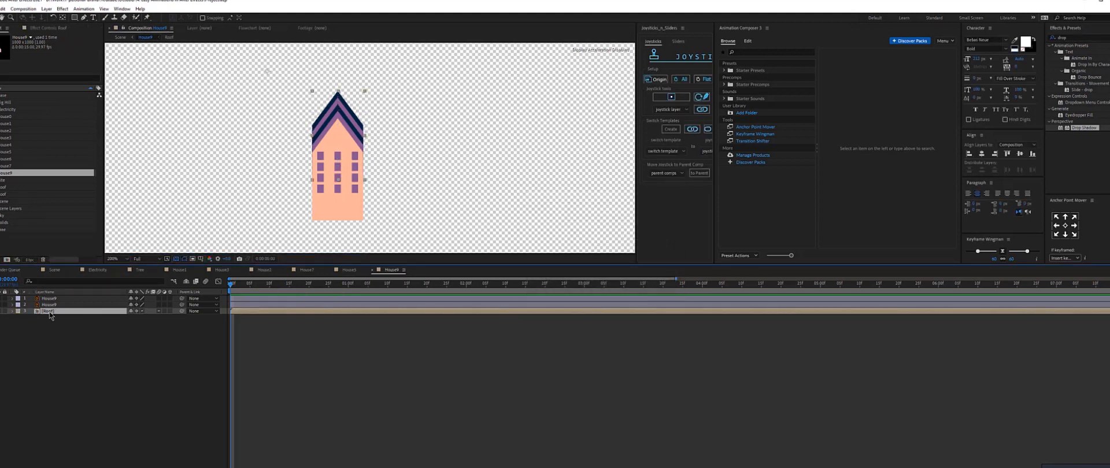
Keyframe the Roof composition's Position, starting it below the building so it rises into place by one second.
key("p")
left_click(30, 317)
left_click(31, 318)
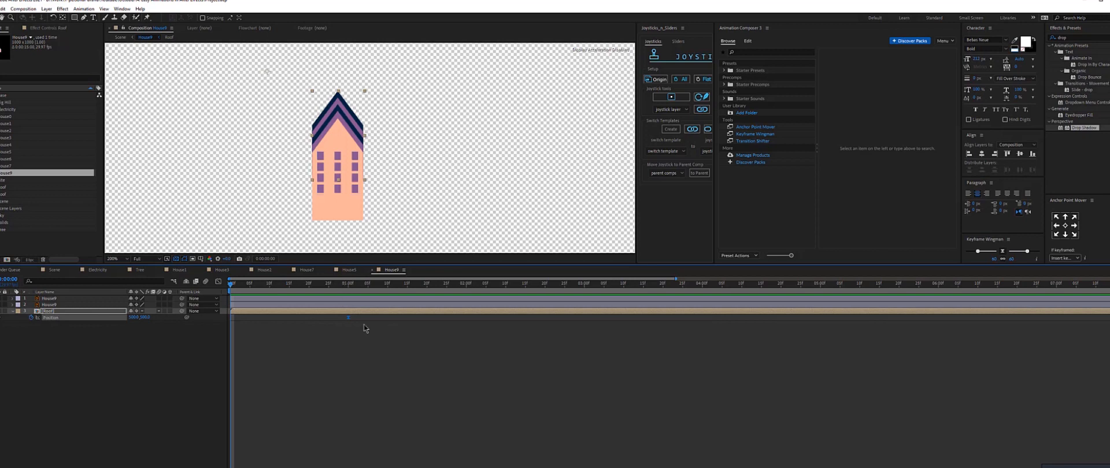
left_click_drag(345, 117, 350, 243)
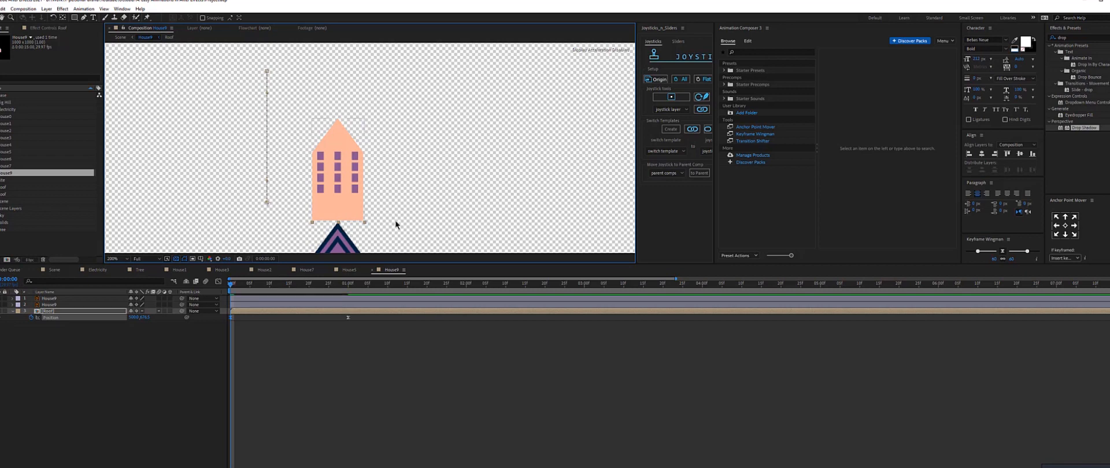
key("k")
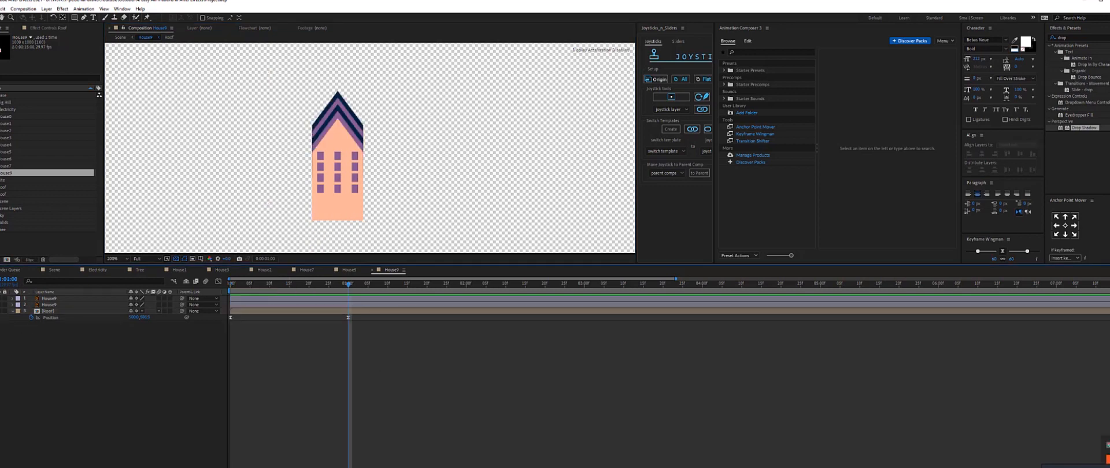
Draw a shape layer with the Pen tool covering the building body beneath the roof.
left_click(84, 18)
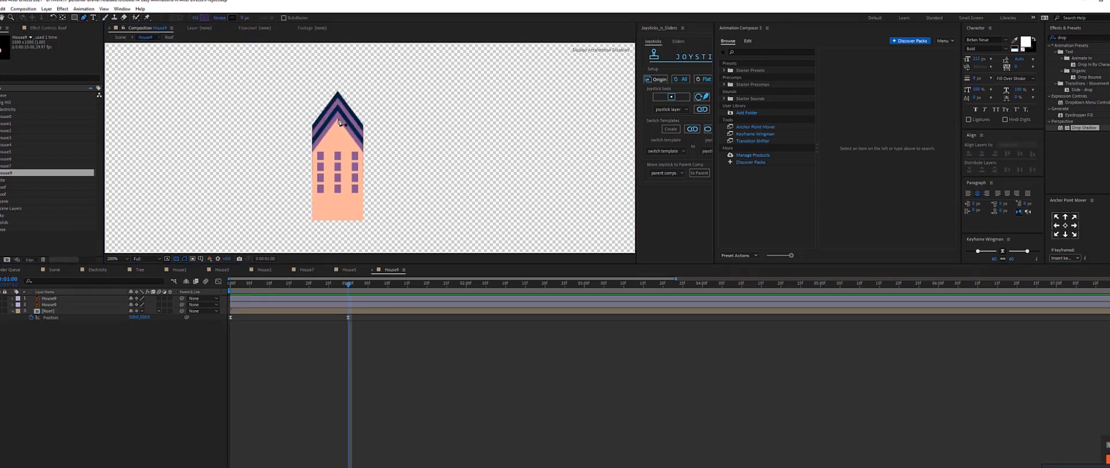
left_click(338, 120)
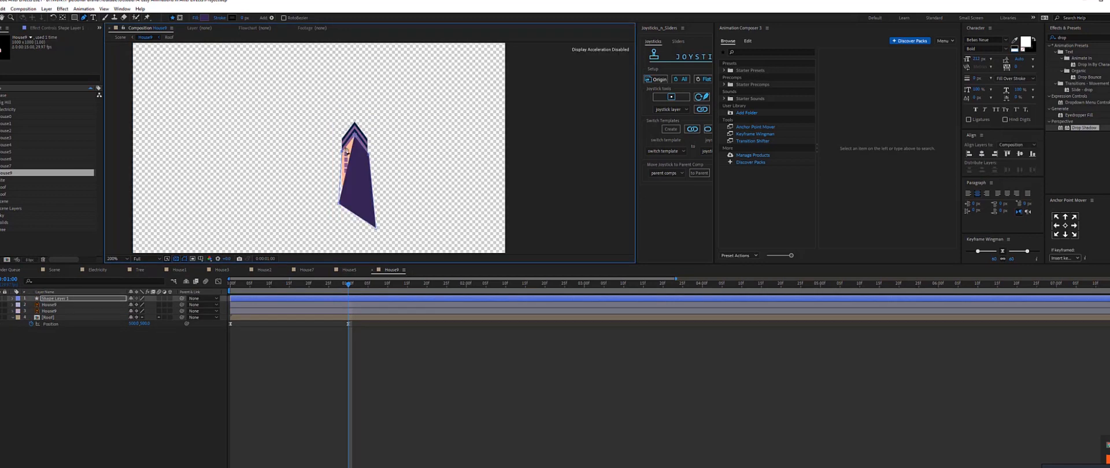
left_click(342, 151)
scroll(342, 151, "up", 1)
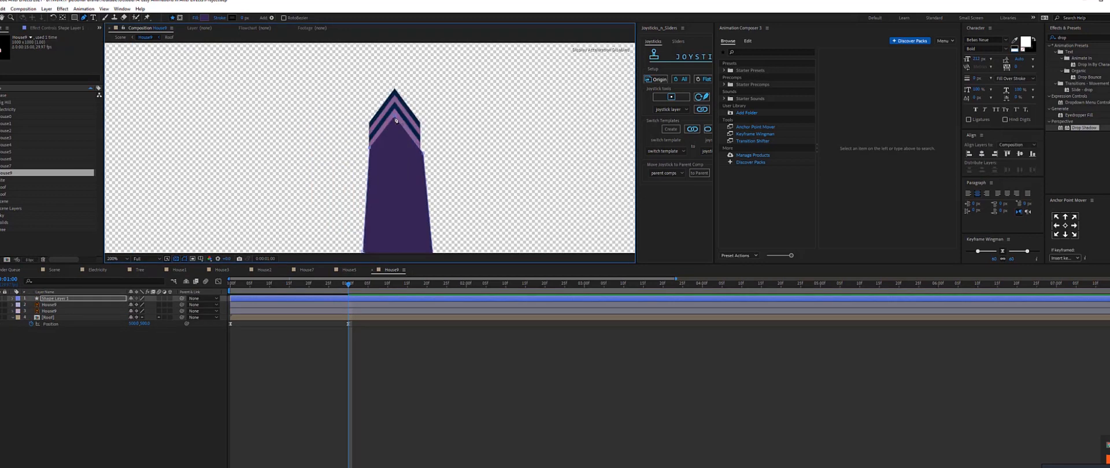
left_click(420, 378)
left_click(294, 300)
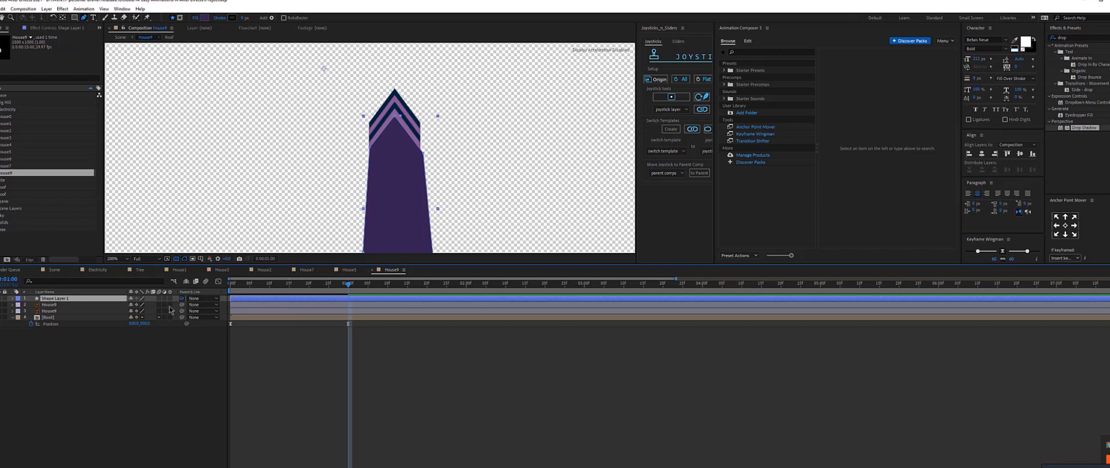
Parent the new shape layer to Roof and rename it Mask.
left_click_drag(181, 298, 63, 299)
right_click(63, 299)
key("Escape")
key("Return")
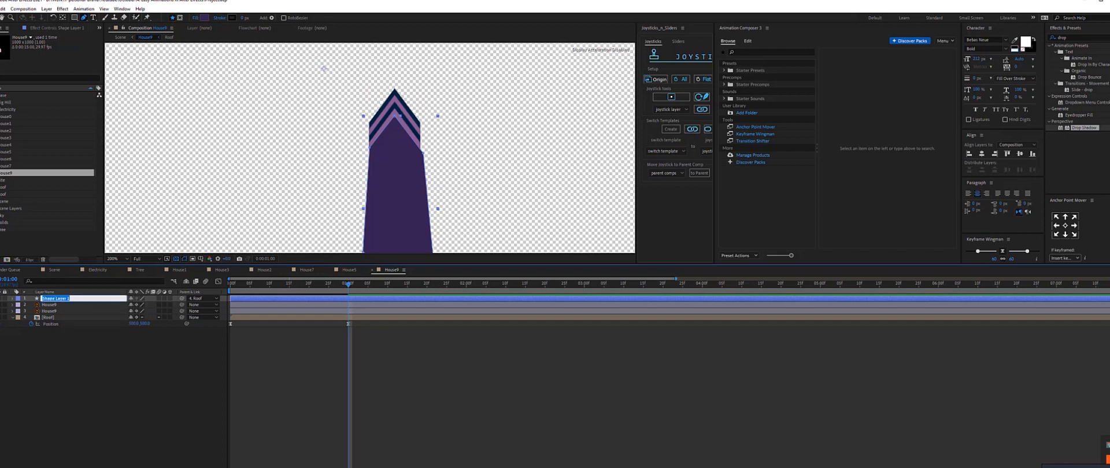
type("Mask")
key("Return")
Set the upper House8 layer's track matte to Alpha Matte using the Mask layer.
left_click(67, 306)
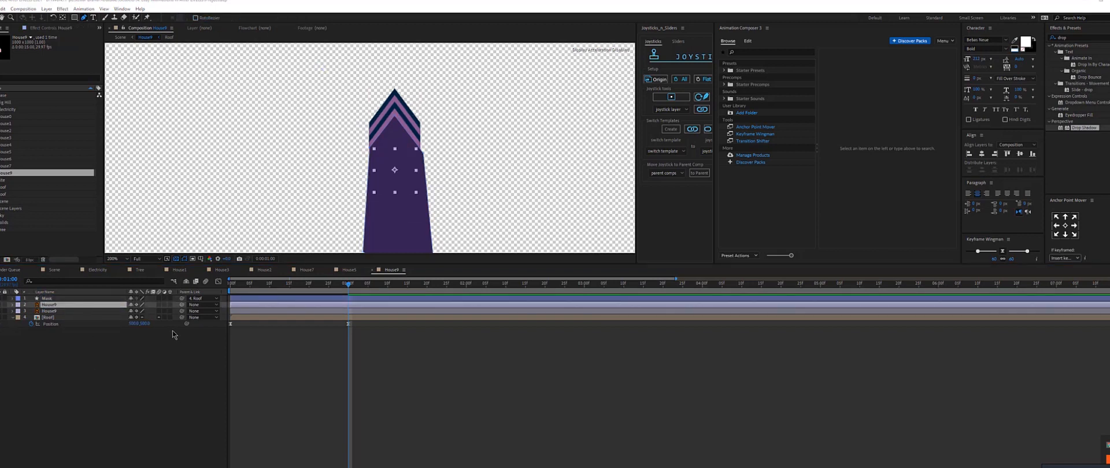
key("F4")
left_click(203, 305)
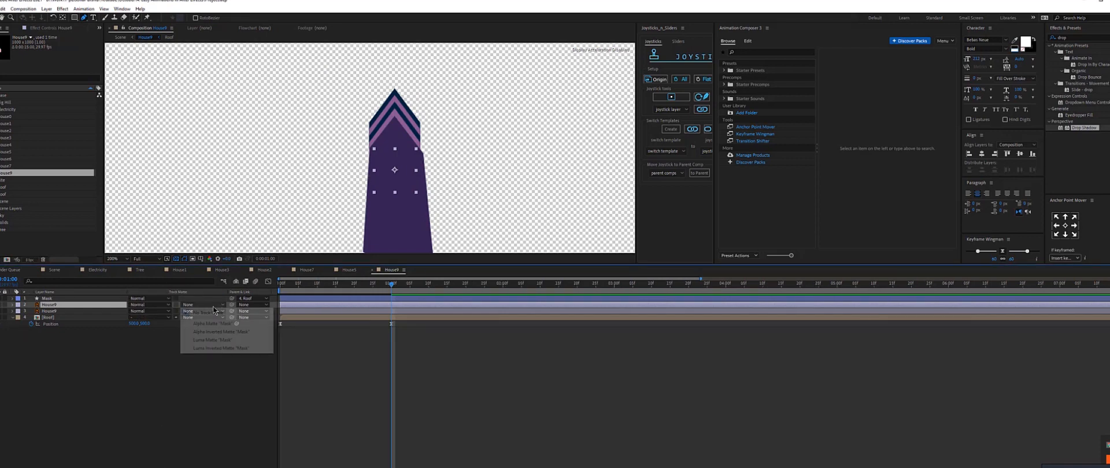
left_click(207, 324)
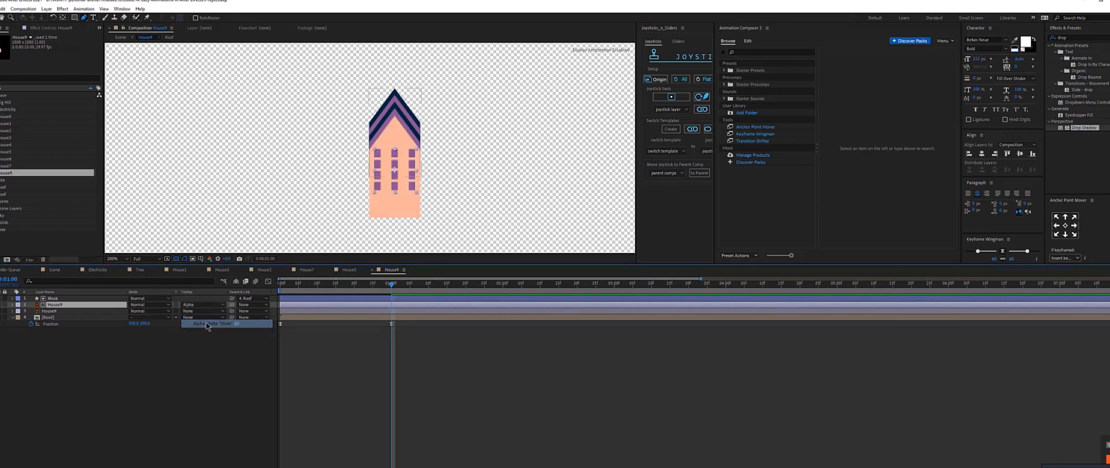
Examine the track matte setup in another house composition, then return to House8.
left_click(216, 270)
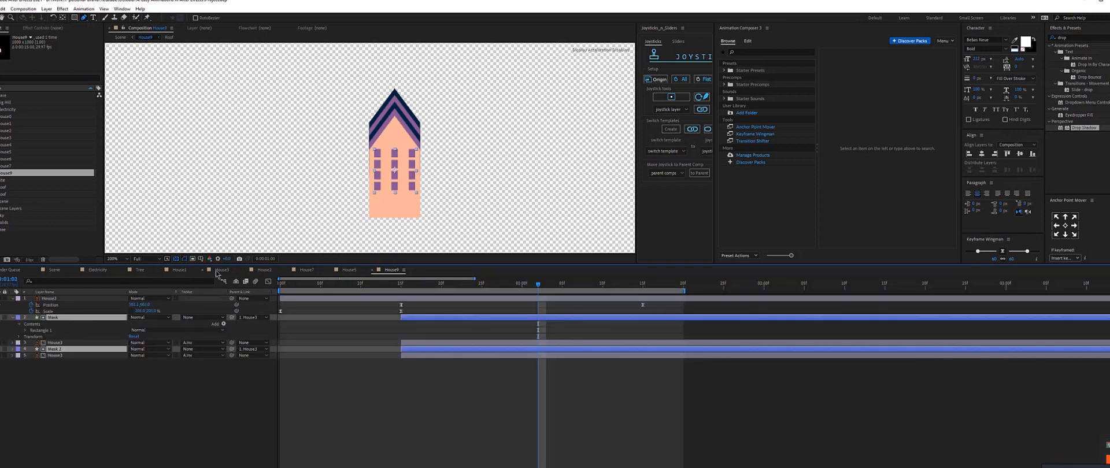
left_click(202, 354)
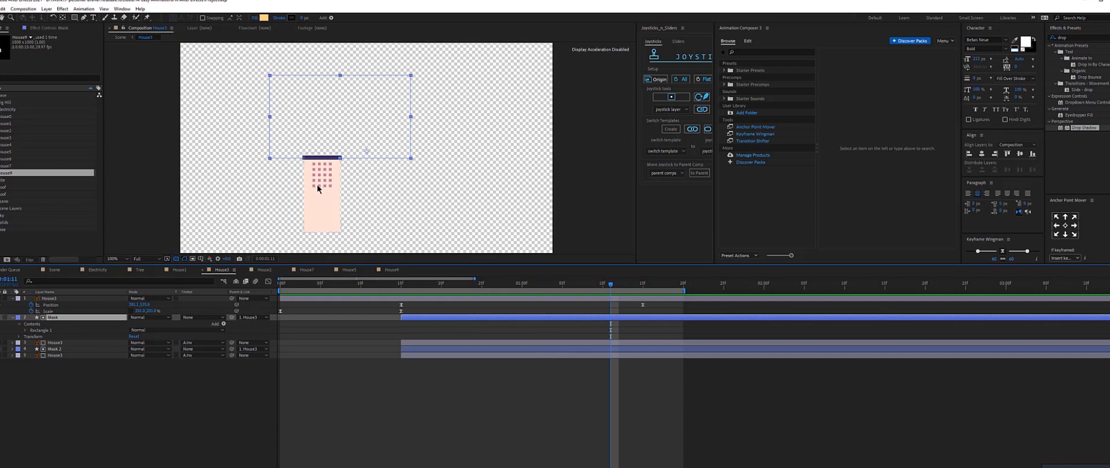
left_click_drag(322, 183, 326, 144)
left_click_drag(327, 173, 318, 137)
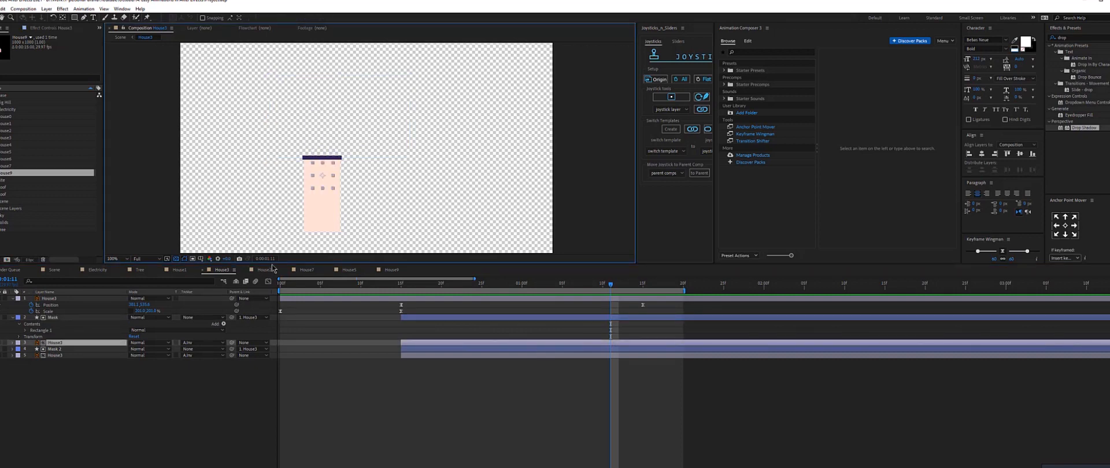
left_click(393, 270)
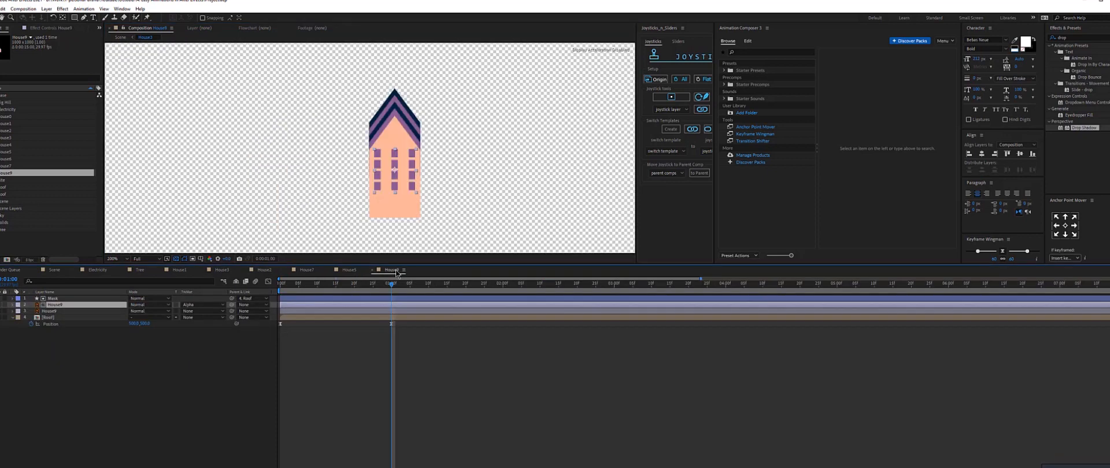
Scrub the timeline and reapply Alpha Matte "Mask" to the upper House8 layer.
left_click(379, 357)
left_click(337, 285)
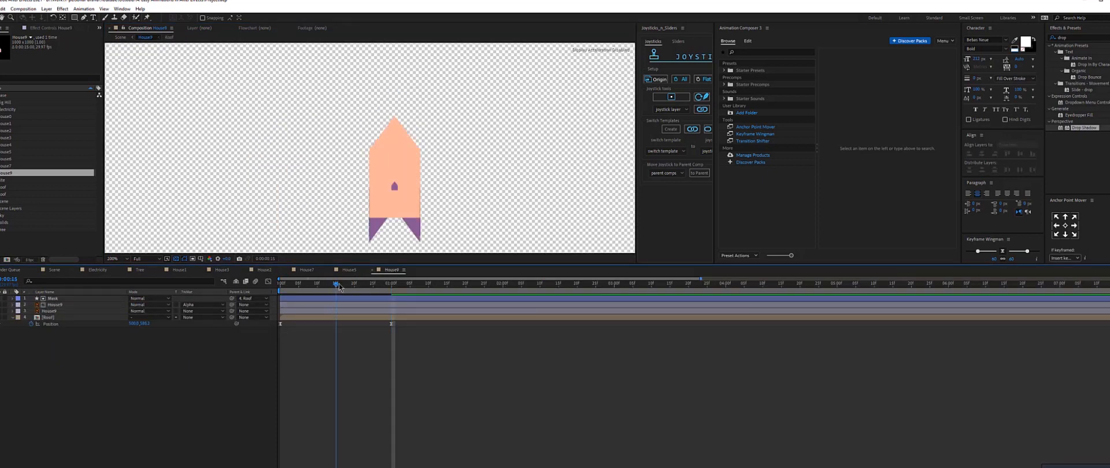
left_click_drag(339, 286, 391, 286)
left_click(384, 299)
left_click(207, 308)
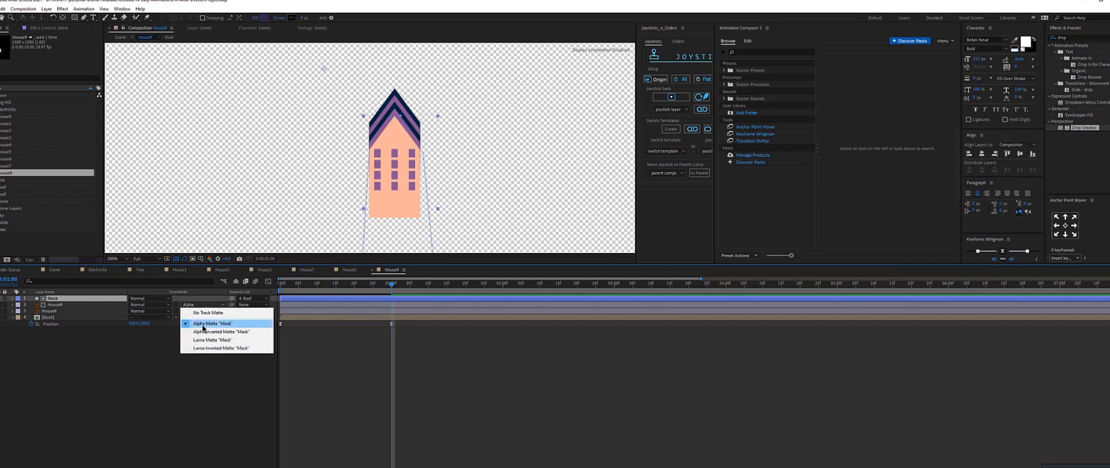
left_click(204, 322)
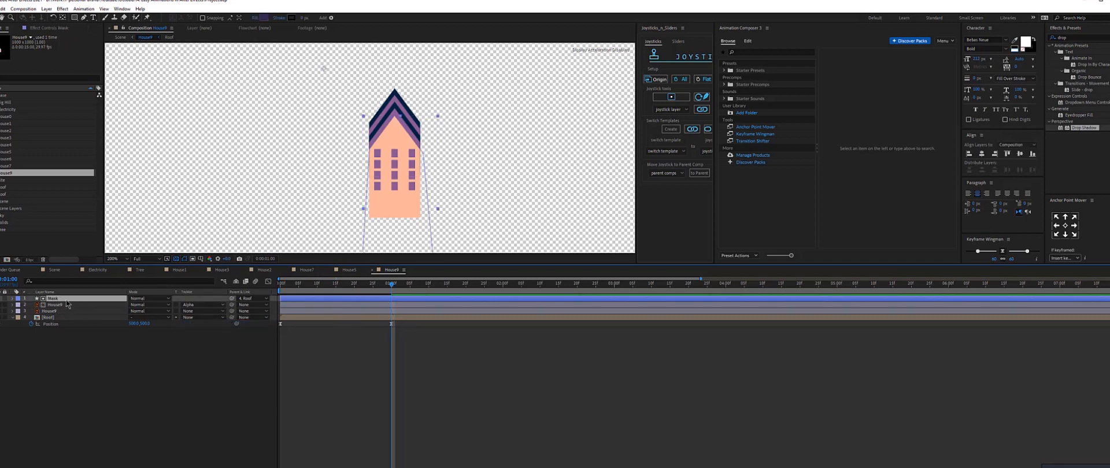
Duplicate Mask, move the copy above the second House8 layer and use it as that layer's Alpha Matte.
key("ctrl+d")
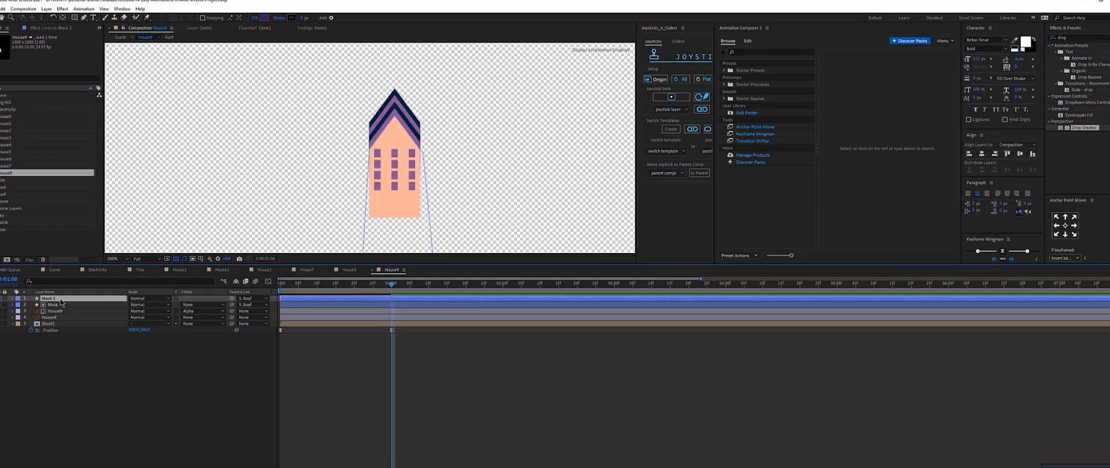
left_click_drag(62, 311, 62, 318)
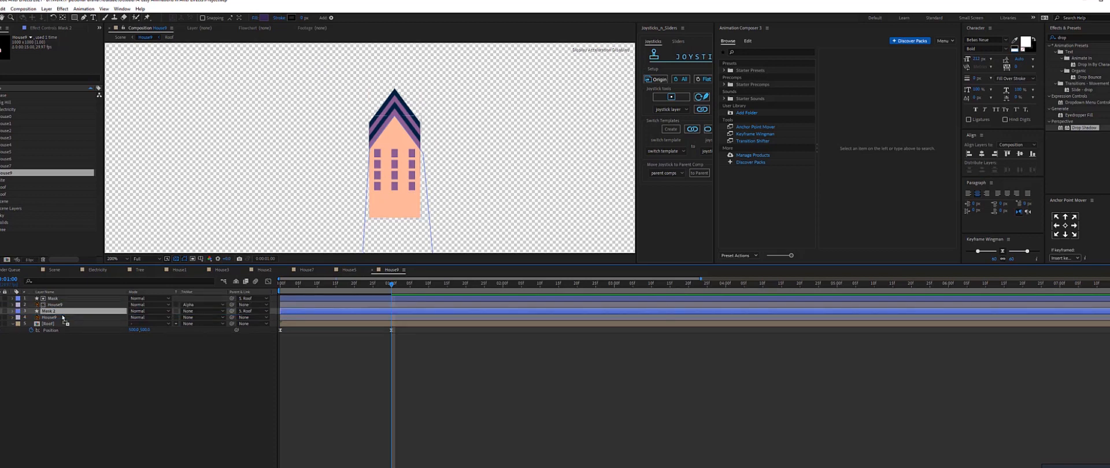
left_click(51, 318)
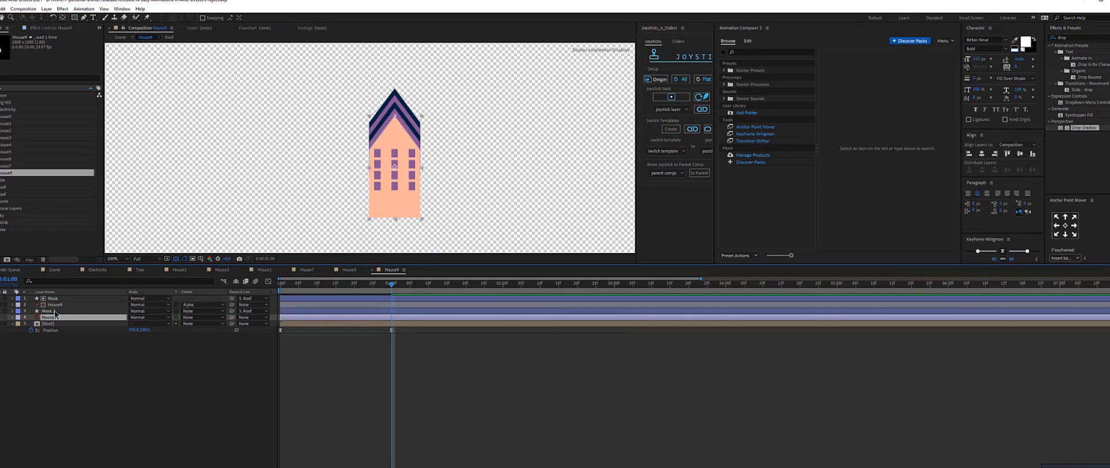
left_click(203, 317)
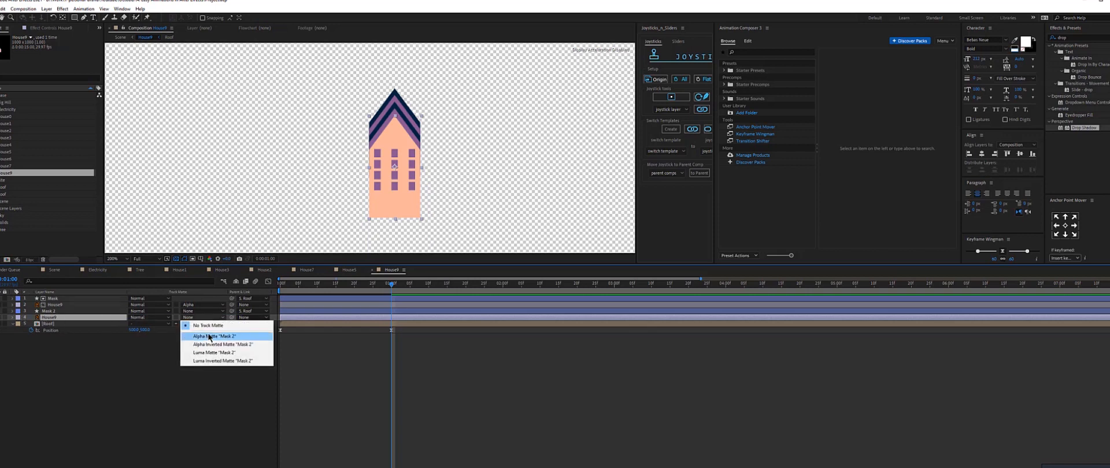
left_click(214, 335)
left_click(55, 311)
left_click(53, 299, "ctrl")
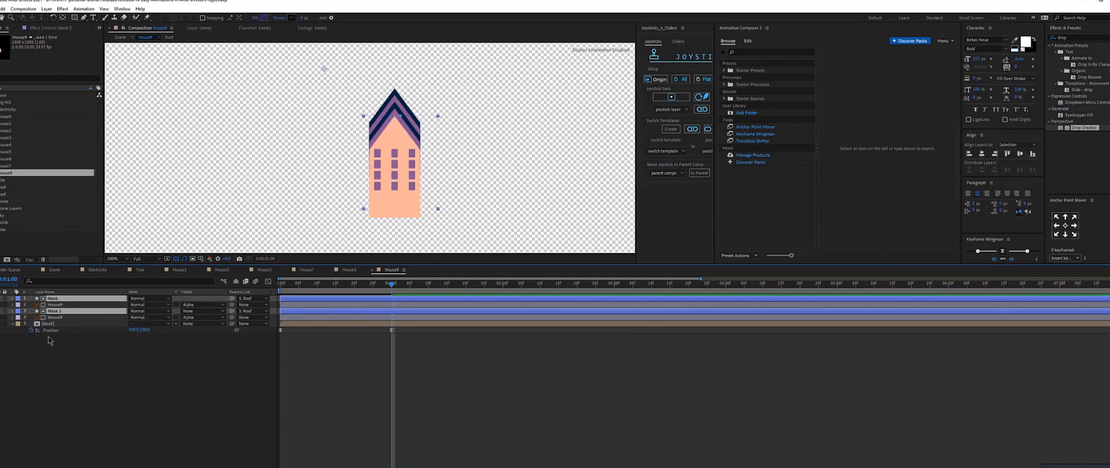
Preview the roof rising from behind the building from the start.
left_click(304, 284)
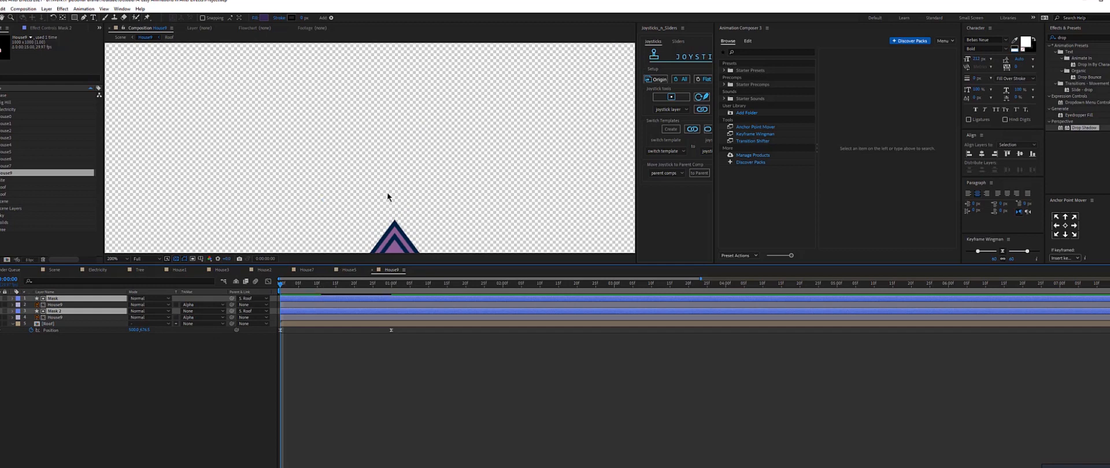
key("space")
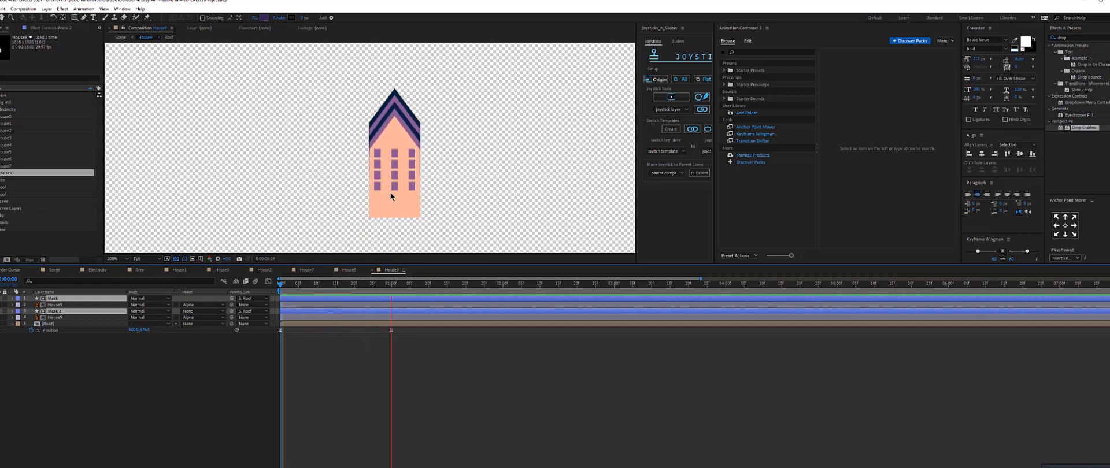
left_click(392, 283)
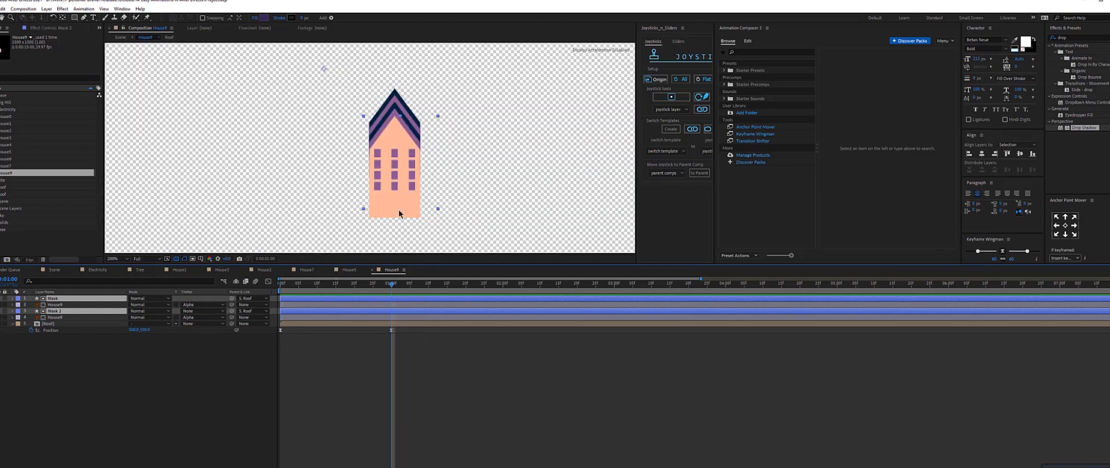
left_click_drag(393, 284, 273, 294)
key("Page_Down")
left_click(411, 227)
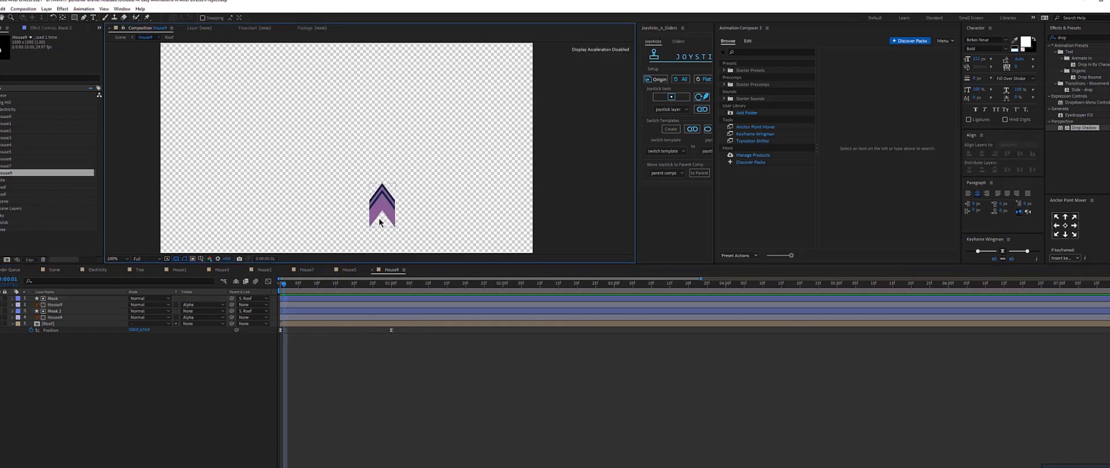
Draw a rectangle shape covering the lower part of the House8 composition beneath the building.
left_click(392, 284)
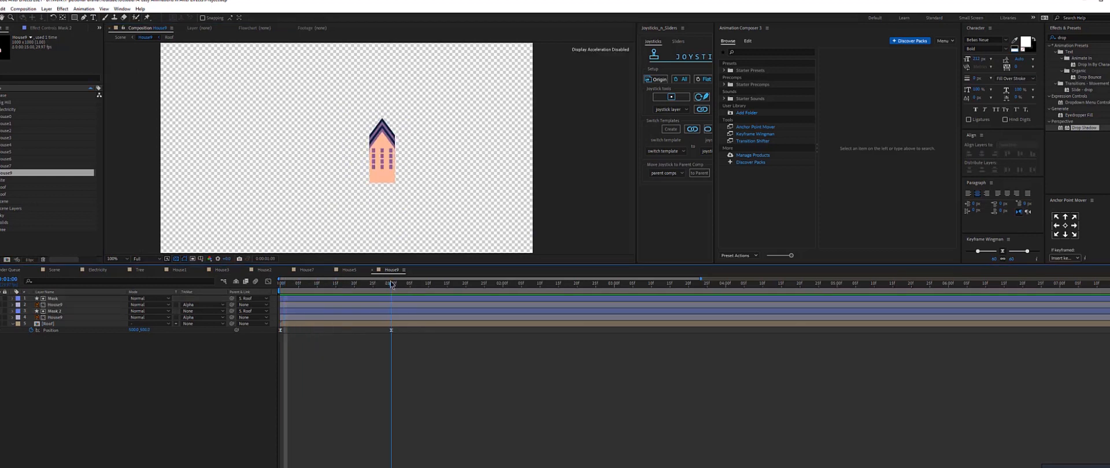
key("period")
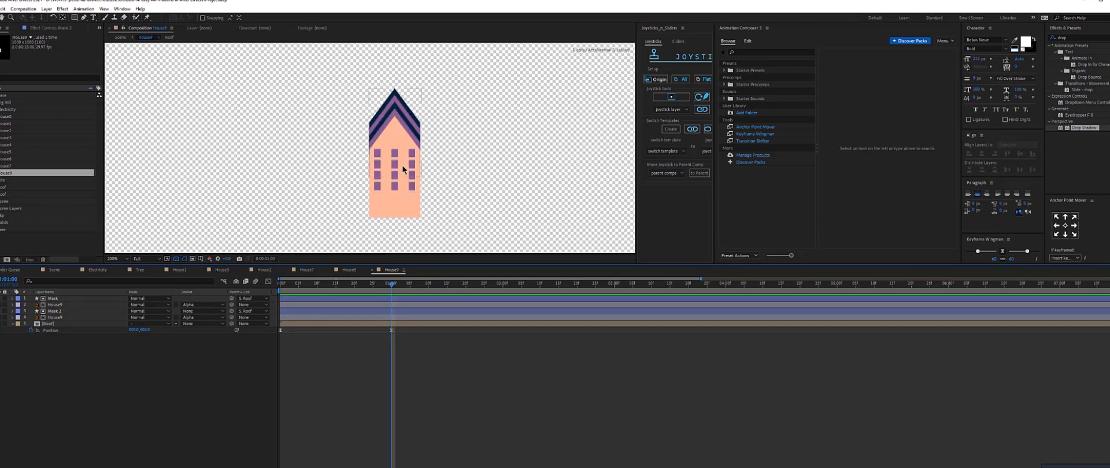
key("comma")
key("q")
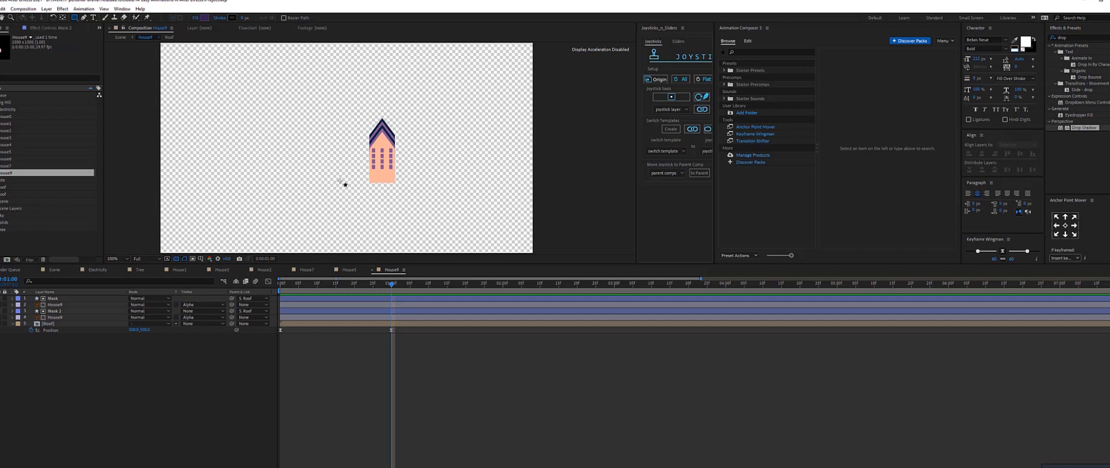
left_click_drag(341, 184, 521, 251)
Rename the new rectangle shape layer to Mask Roof.
key("period")
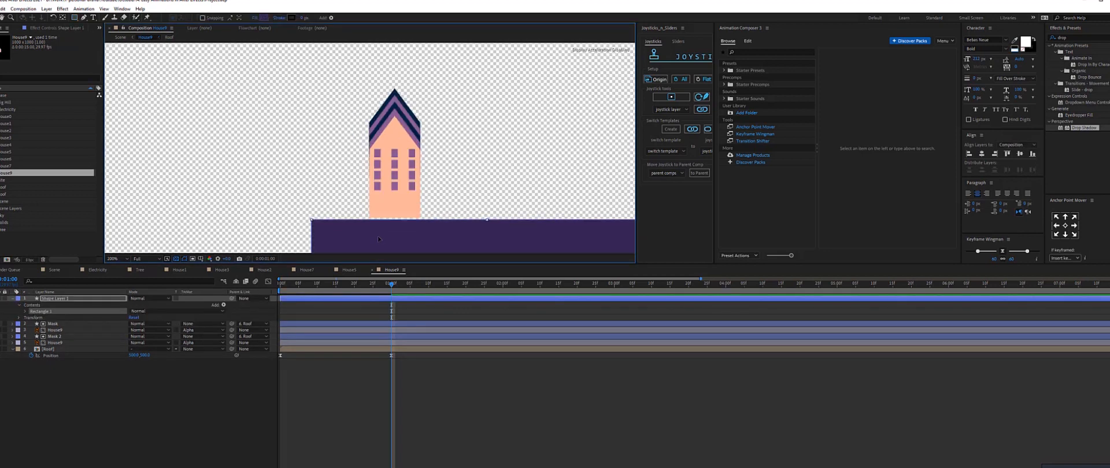
left_click_drag(378, 238, 379, 234)
right_click(52, 298)
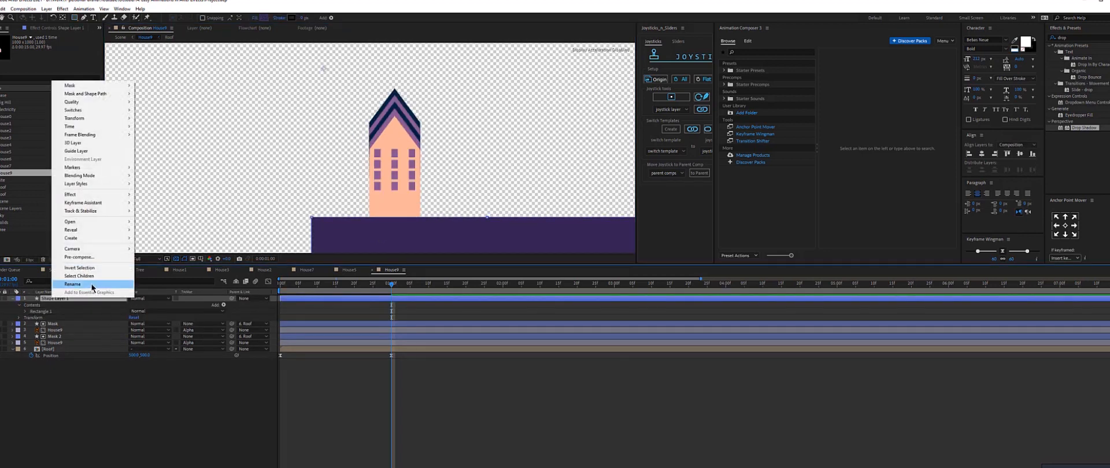
left_click(92, 286)
type("Mask Roof")
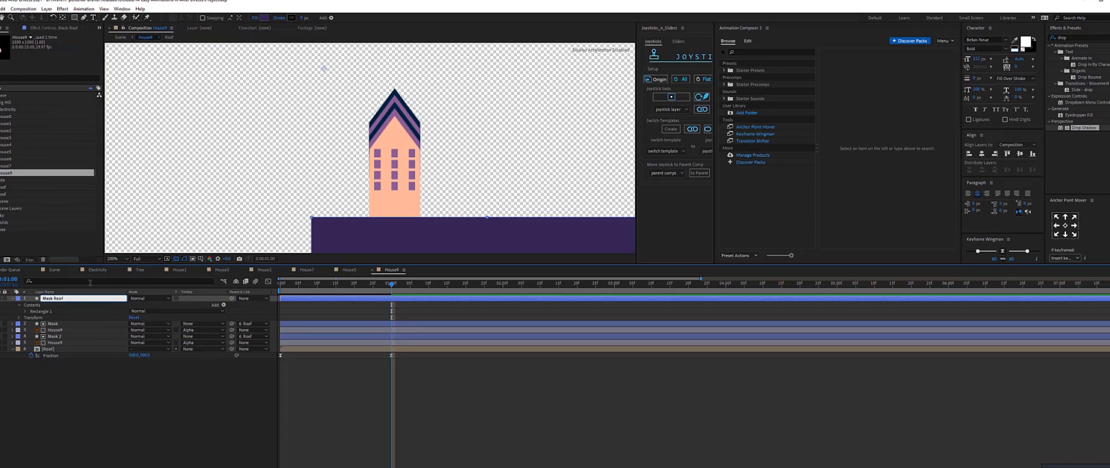
Move Mask Roof above the Roof layer and set Roof's track matte to Alpha Inverted Matte "Mask Roof".
left_click_drag(64, 301, 67, 349)
left_click(202, 349)
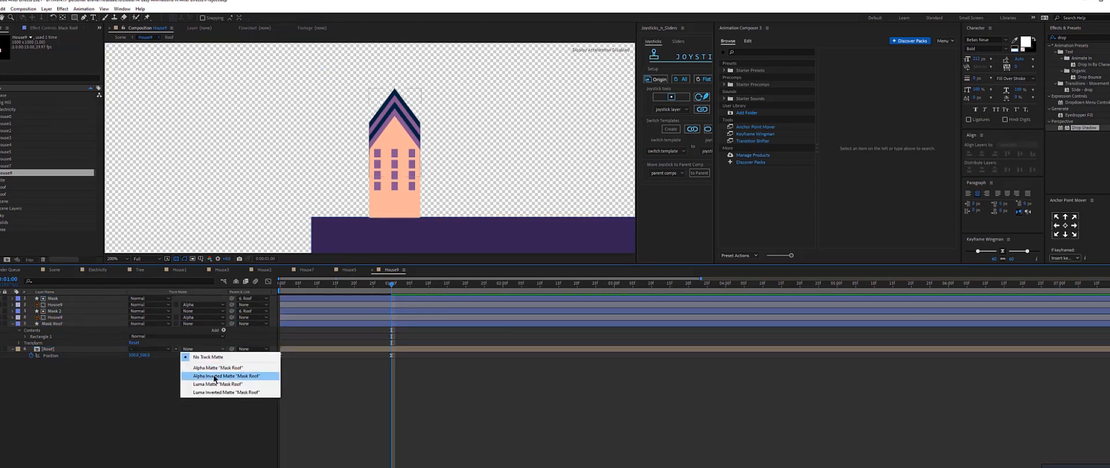
left_click(213, 377)
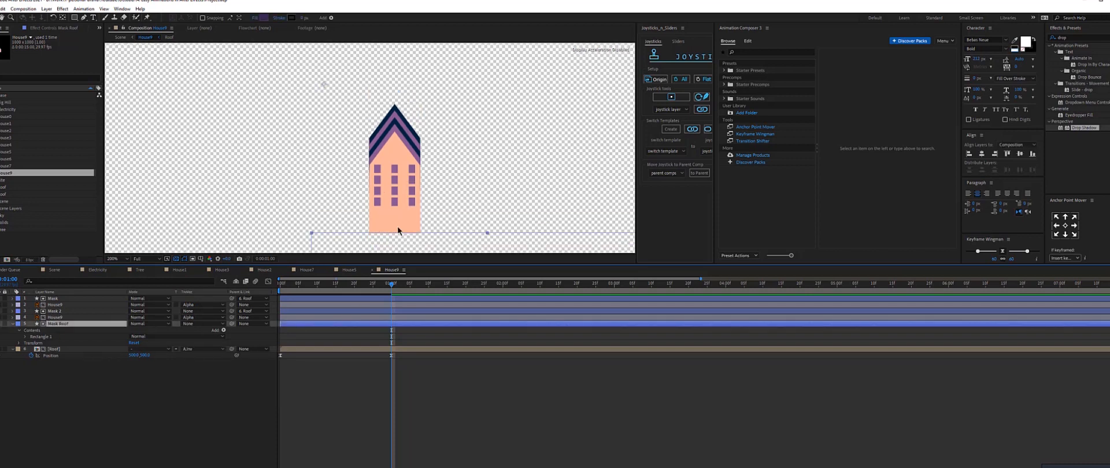
left_click(202, 349)
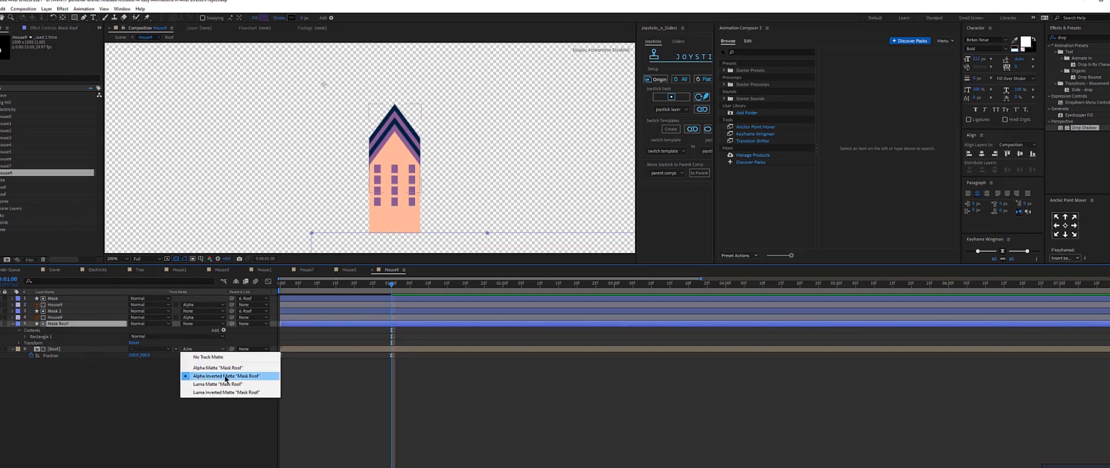
left_click(208, 380)
left_click(202, 349)
left_click(203, 318)
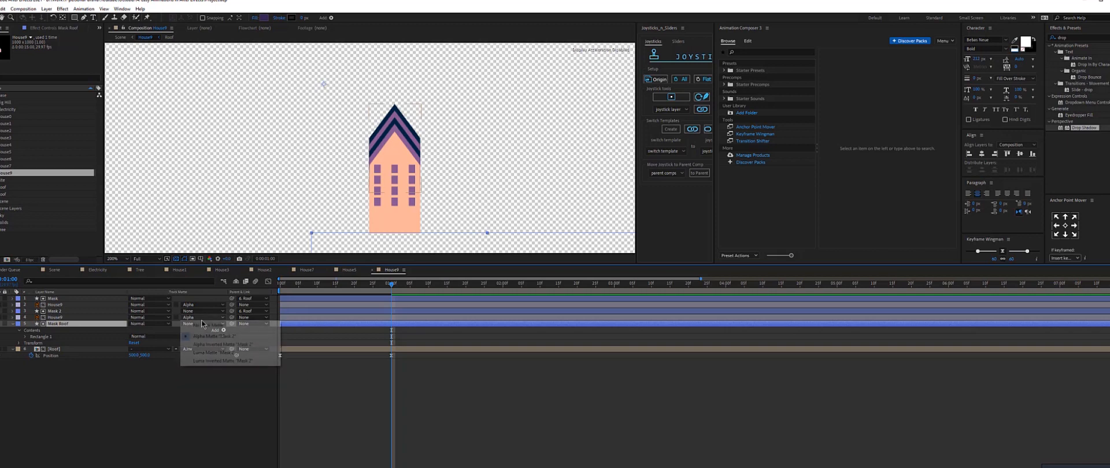
left_click(196, 336)
left_click(310, 231)
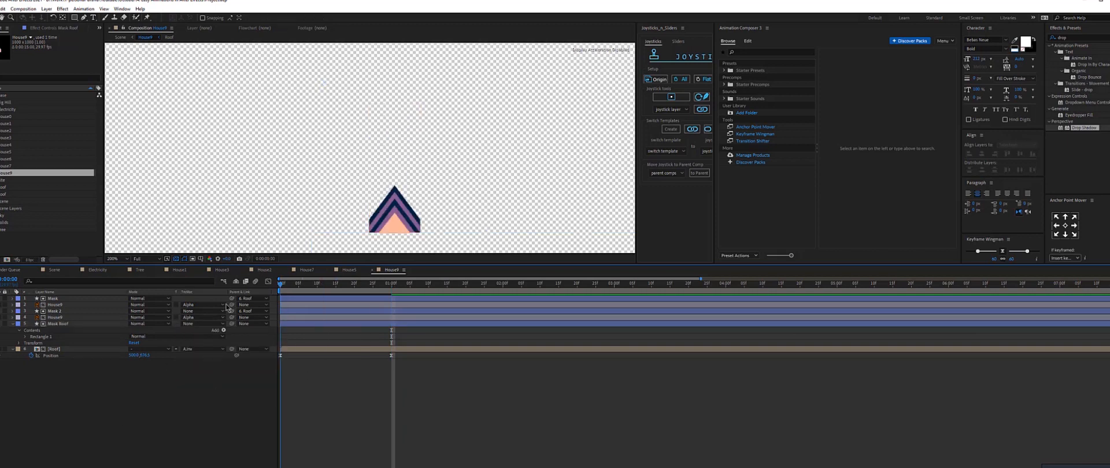
Preview the House8 animation from the start.
key("Home")
key("space")
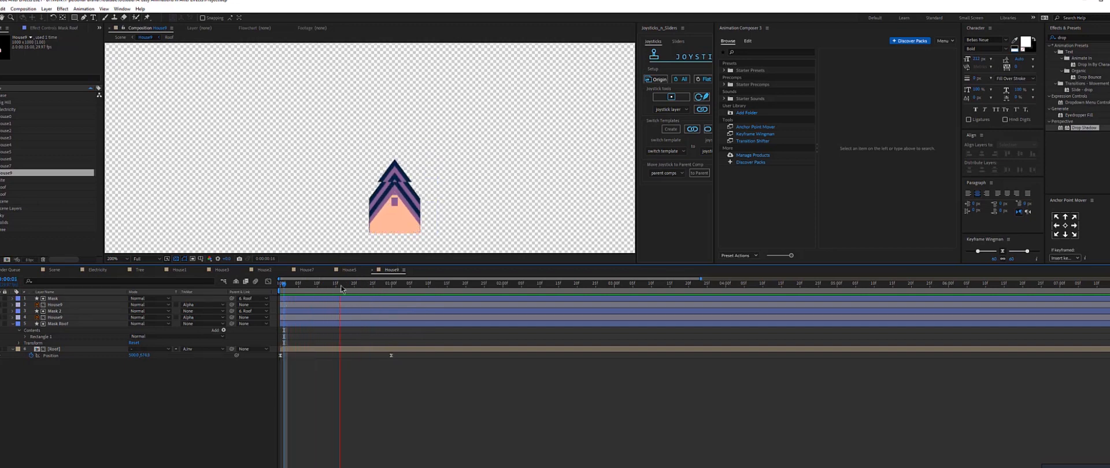
key("space")
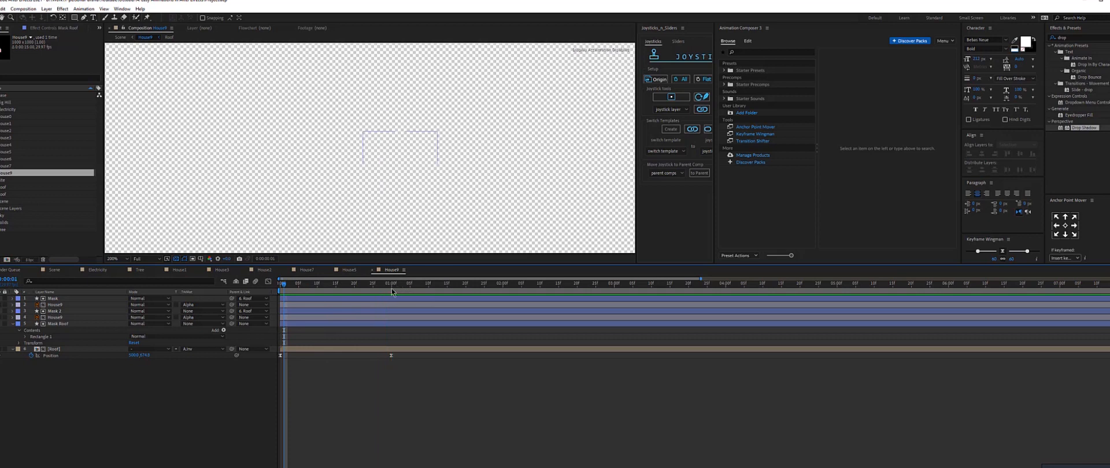
Open the Roof precomposition and toggle its layers' visibility to examine each chevron layer.
left_click(391, 289)
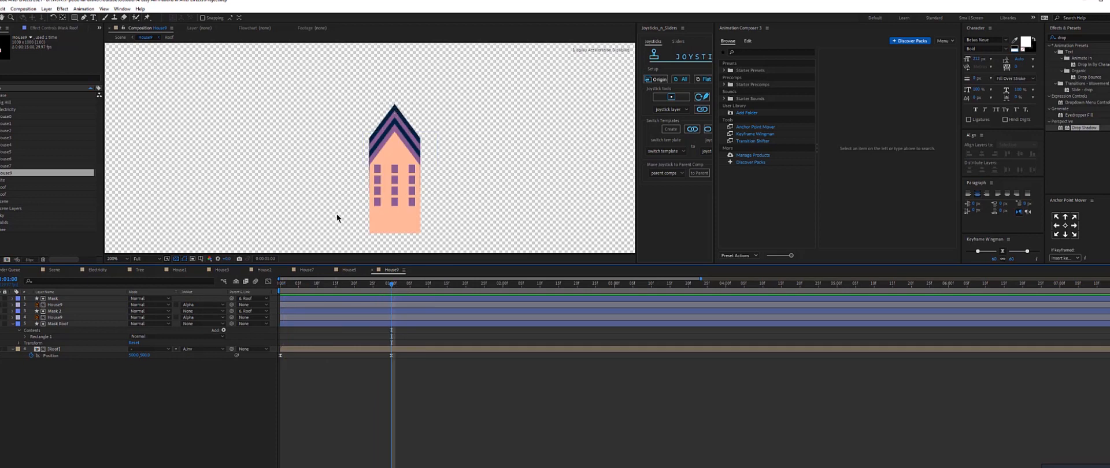
left_click(68, 350)
double_click(68, 350)
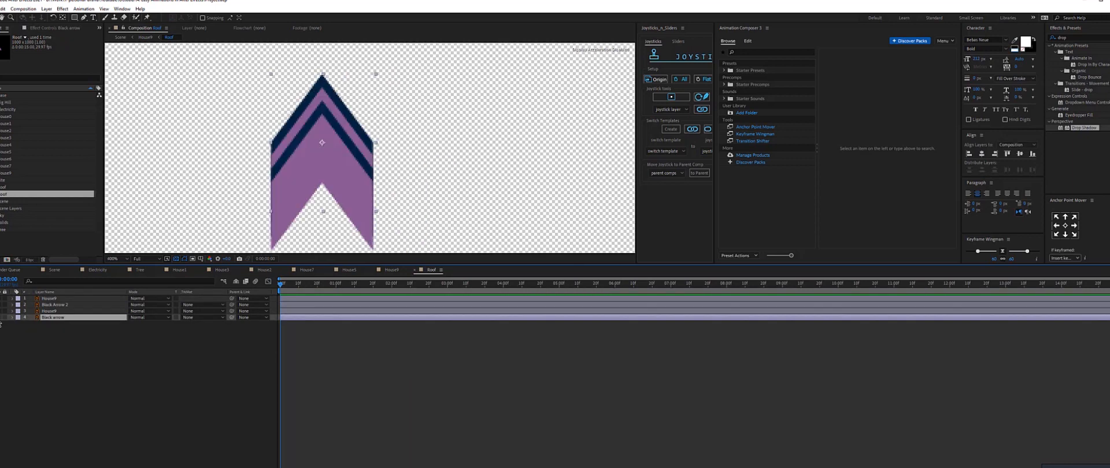
left_click(2, 318)
left_click(1, 319)
left_click(0, 313)
left_click(1, 312)
left_click(0, 306)
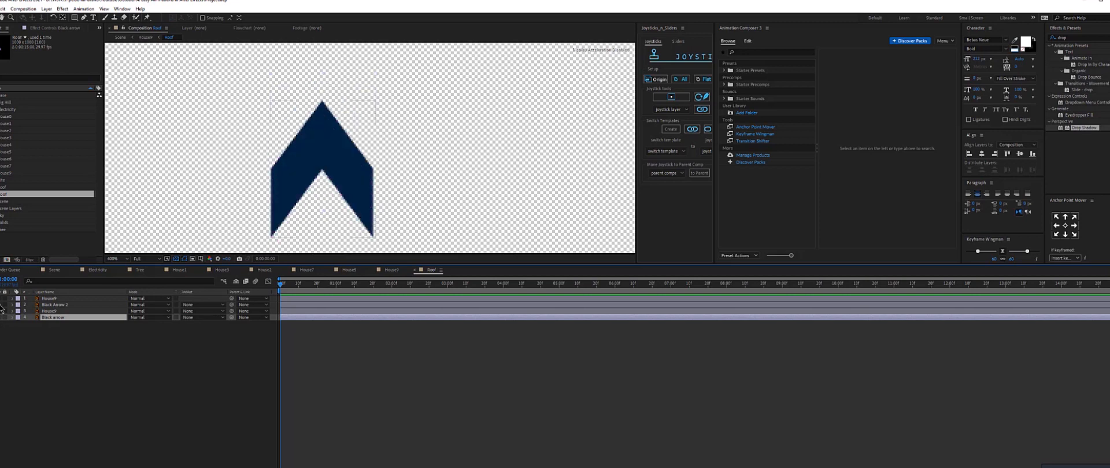
left_click(1, 306)
left_click(1, 299)
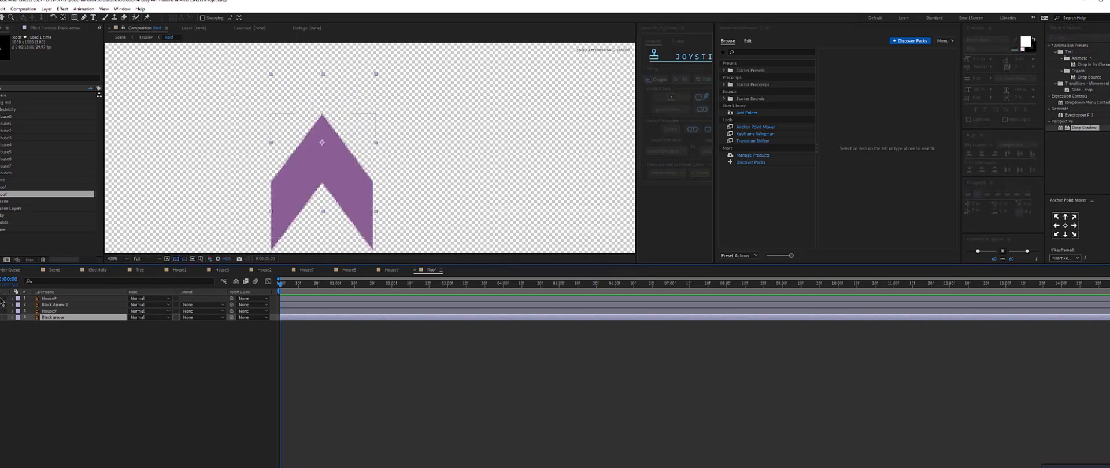
left_click(2, 300)
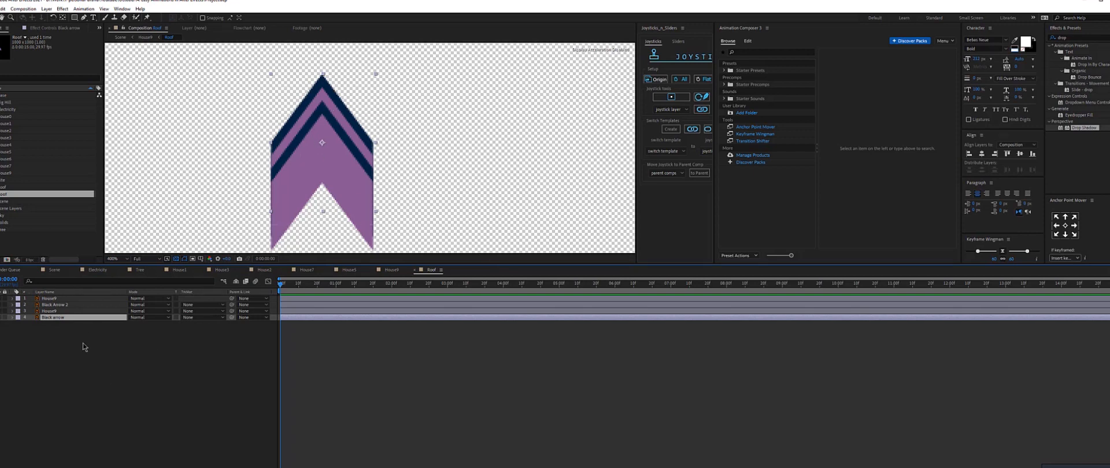
left_click(5, 317)
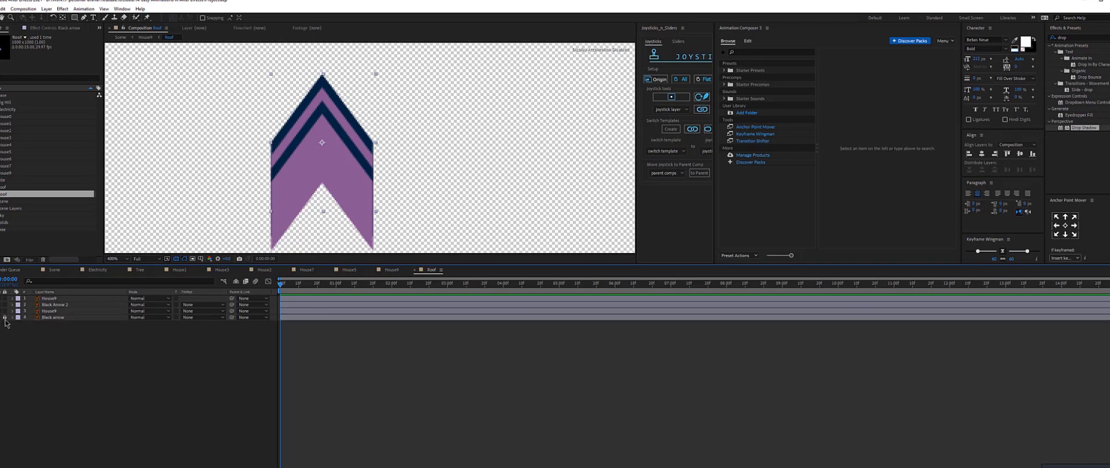
Add Position keyframes at 1 second for the chevron layers in the Roof composition.
left_click(56, 311)
left_click(55, 299, "shift")
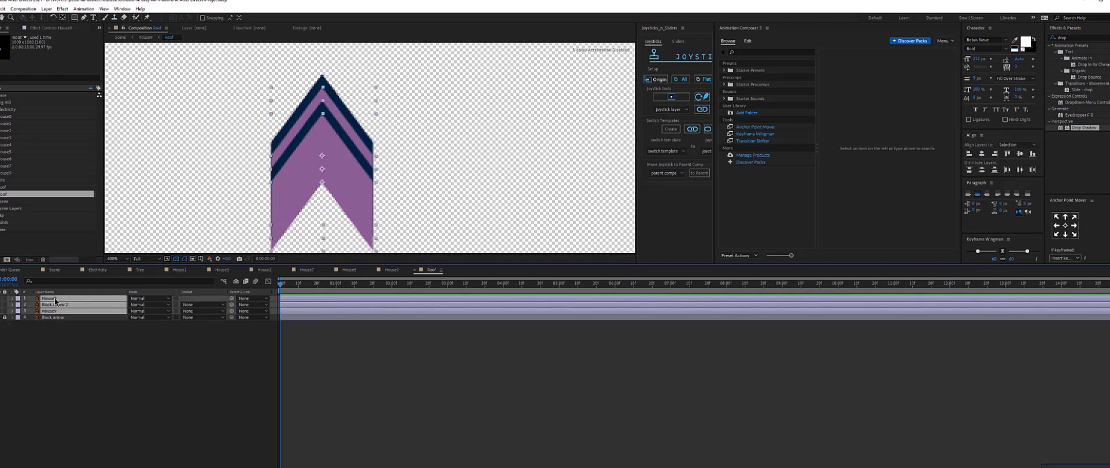
key("p")
left_click(32, 305)
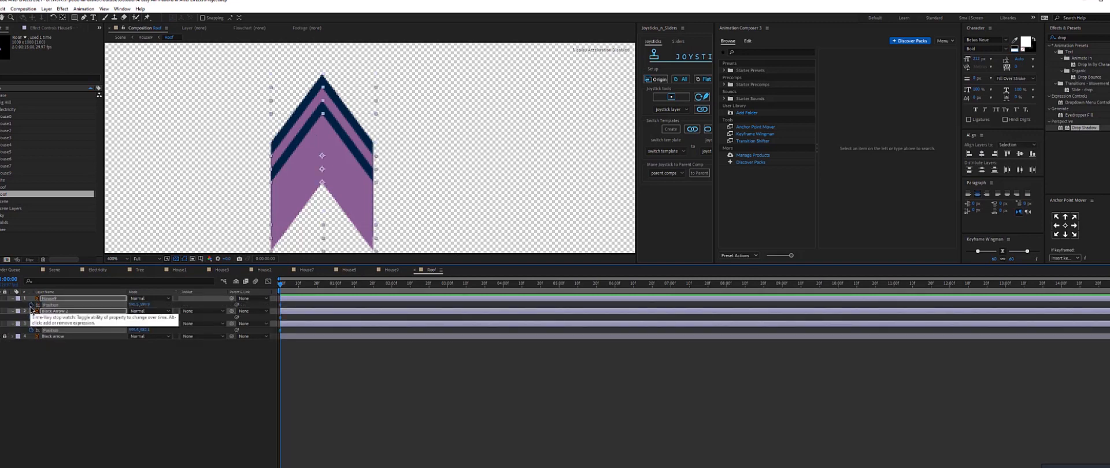
left_click(392, 272)
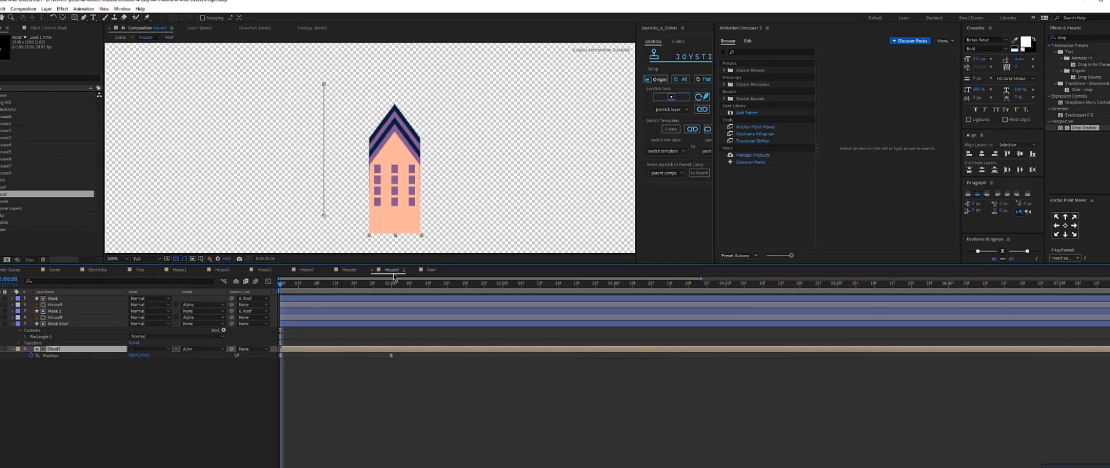
left_click_drag(384, 288, 391, 288)
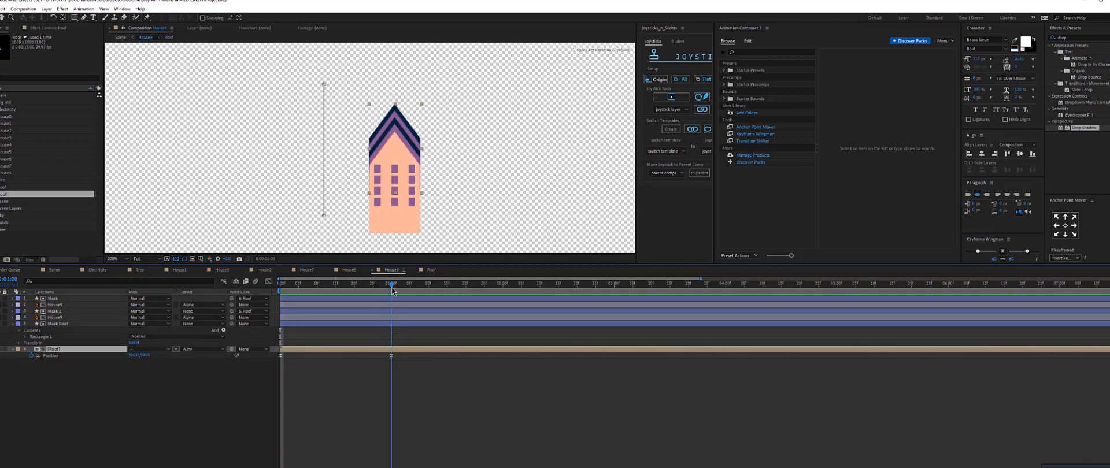
left_click(443, 271)
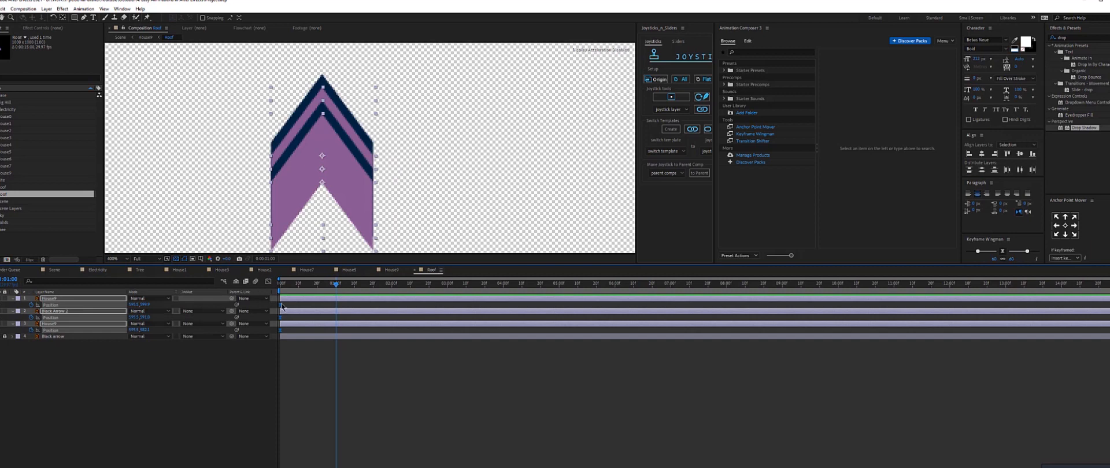
left_click_drag(334, 306, 336, 304)
At the start of the timeline, move the House9 and Black Arrow 2 chevrons down so they rise into place.
key("Home")
left_click(381, 168)
left_click(63, 324)
left_click(54, 299)
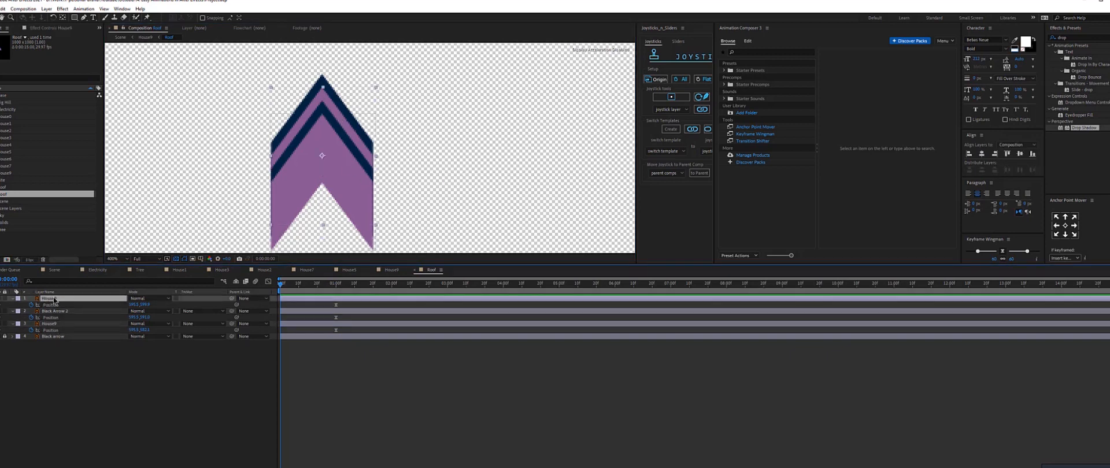
left_click_drag(345, 146, 342, 181)
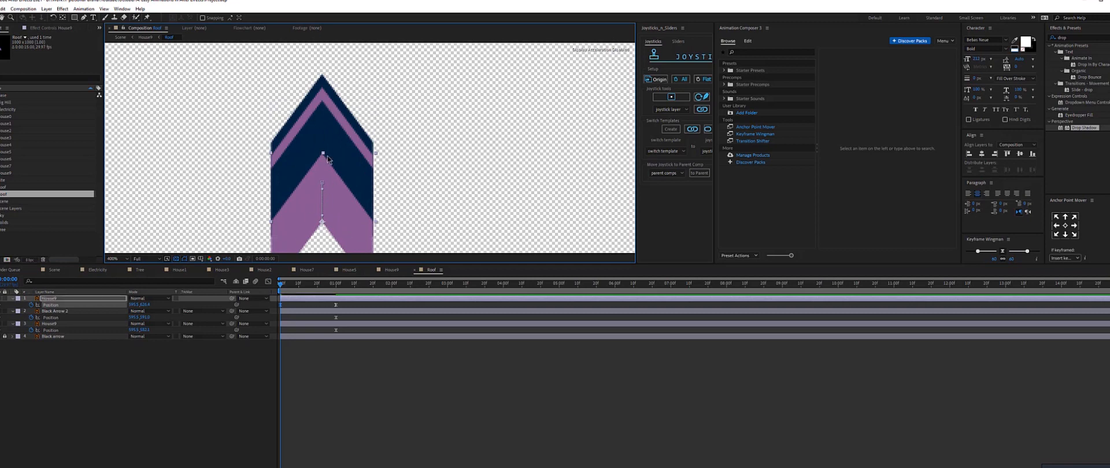
key("ctrl+z")
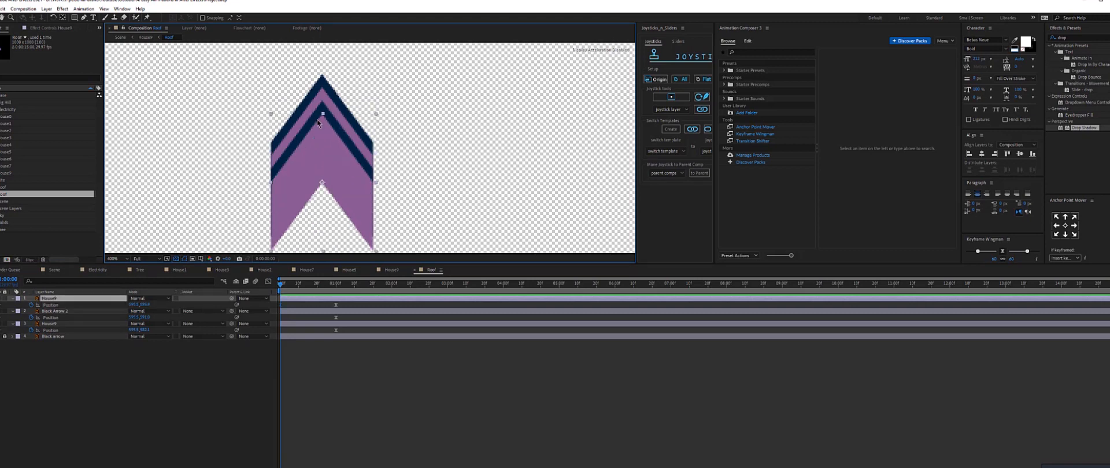
left_click_drag(321, 146, 322, 190)
key("comma")
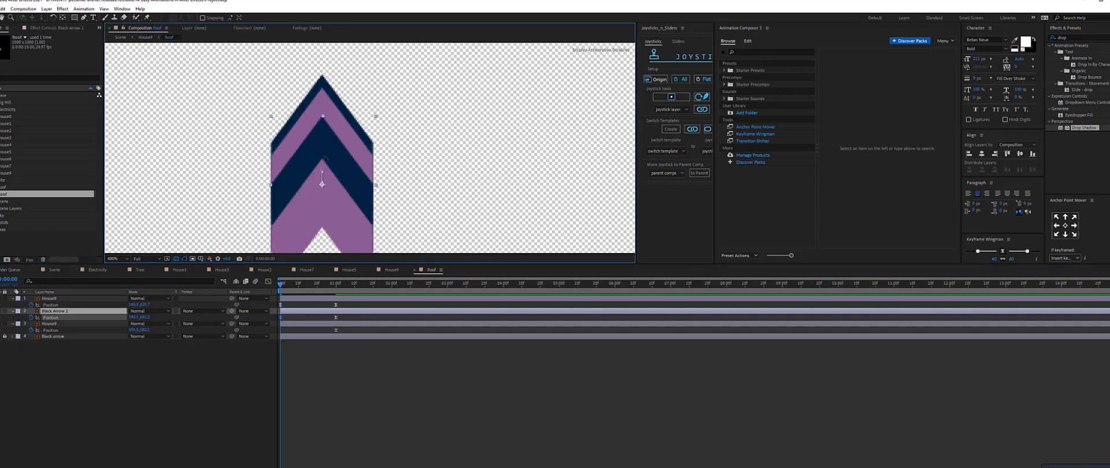
left_click_drag(325, 160, 325, 159)
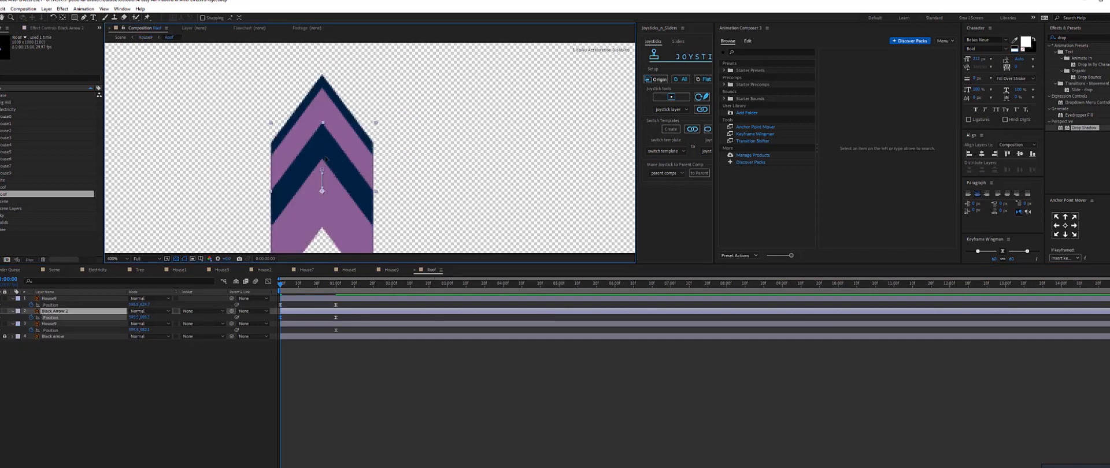
left_click(296, 323)
left_click_drag(329, 128, 333, 234)
Preview the rising roof chevrons in the Roof and House8 compositions, then open the Scene composition.
left_click(298, 312)
left_click(288, 298)
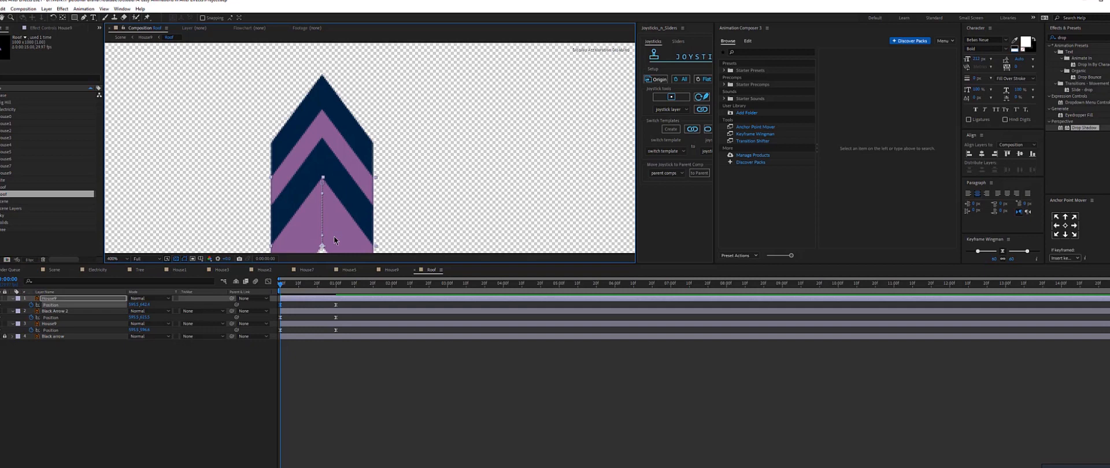
key("space")
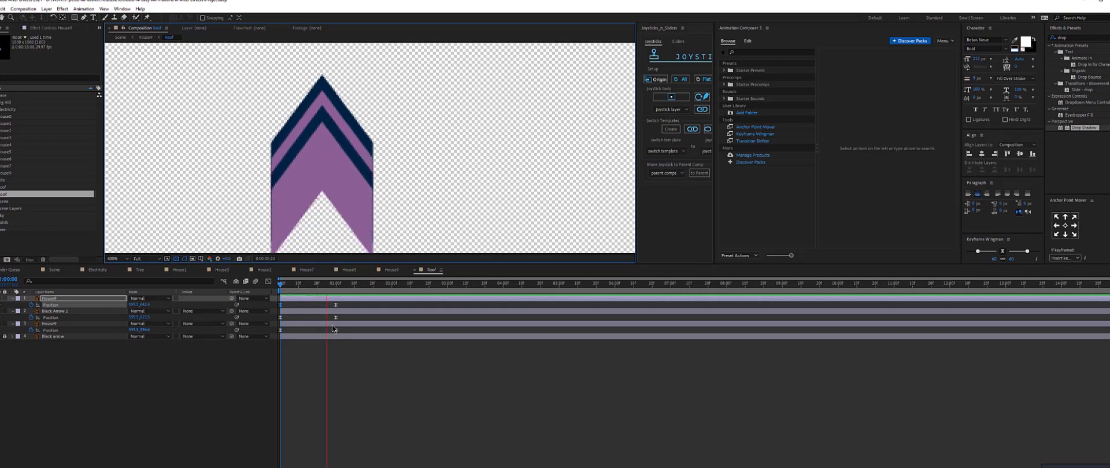
left_click(391, 270)
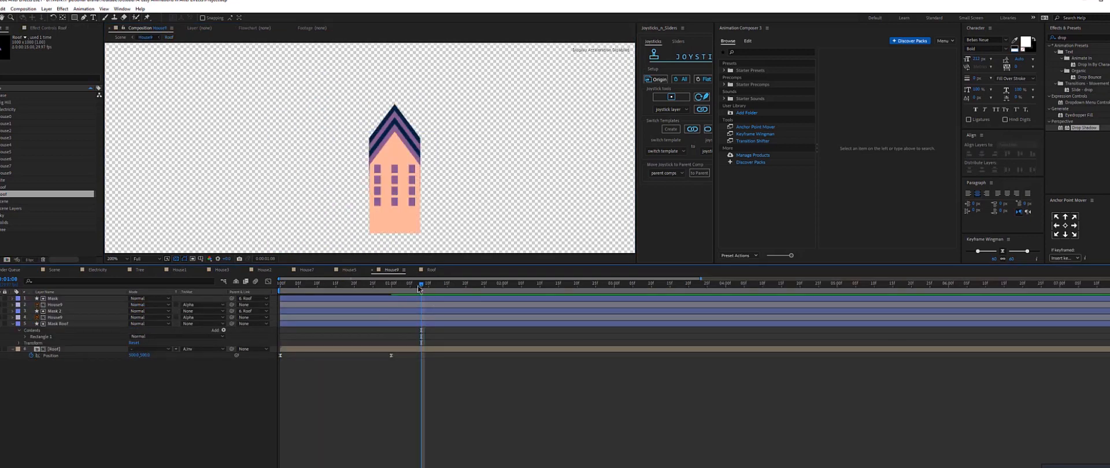
left_click(417, 286)
key("space")
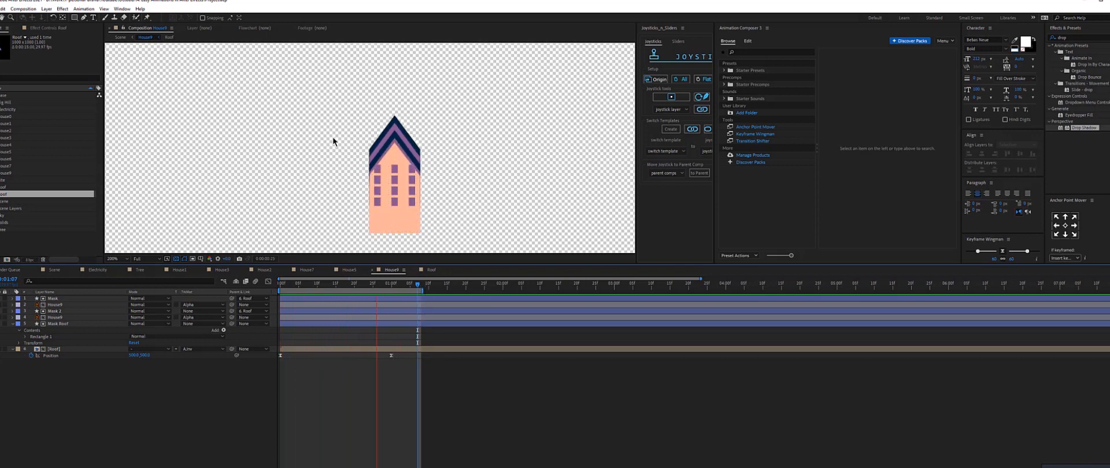
left_click(421, 285)
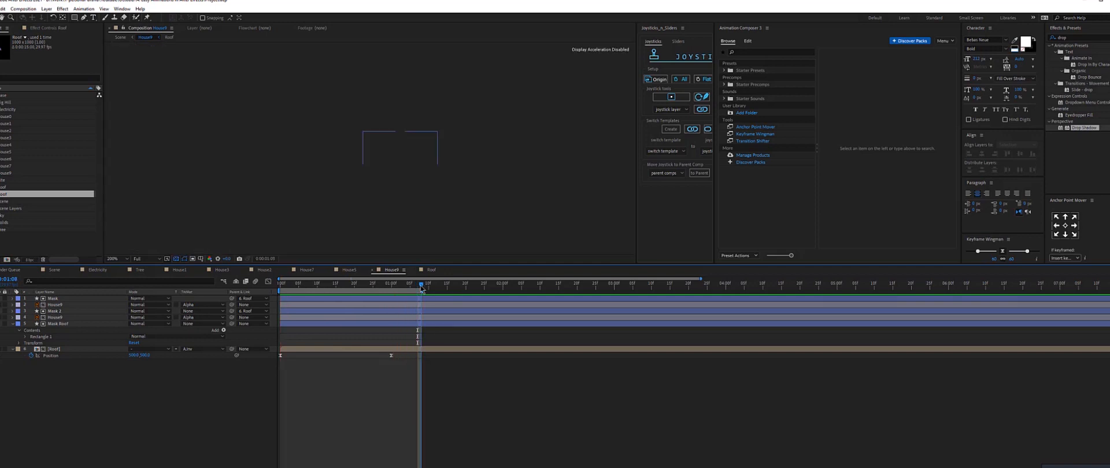
left_click(55, 271)
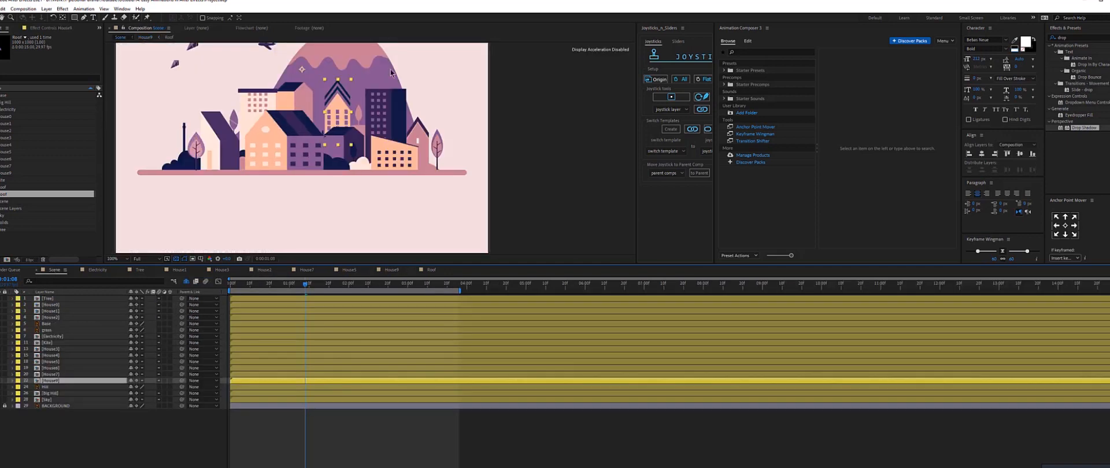
Select the tall dark building in the Scene composition and open its House6 precomposition.
left_click(376, 131)
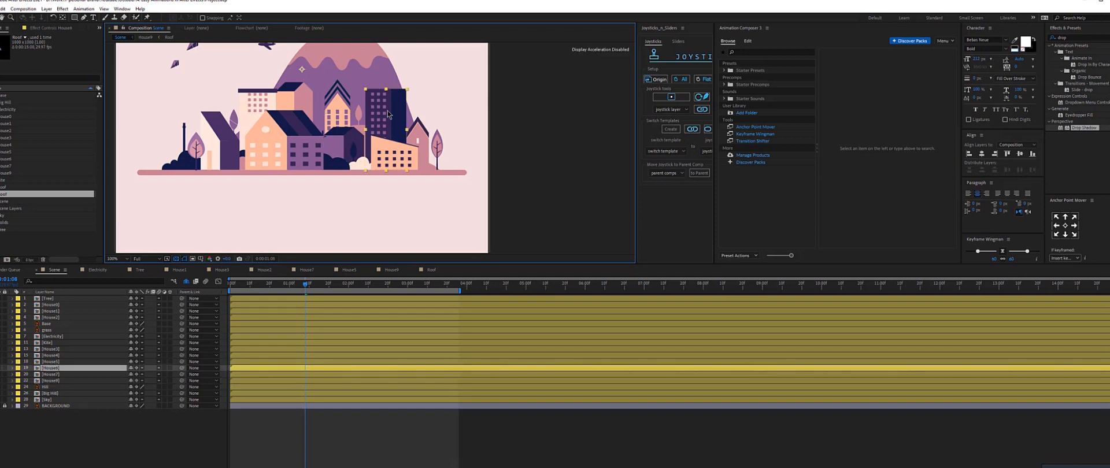
left_click_drag(388, 110, 390, 163)
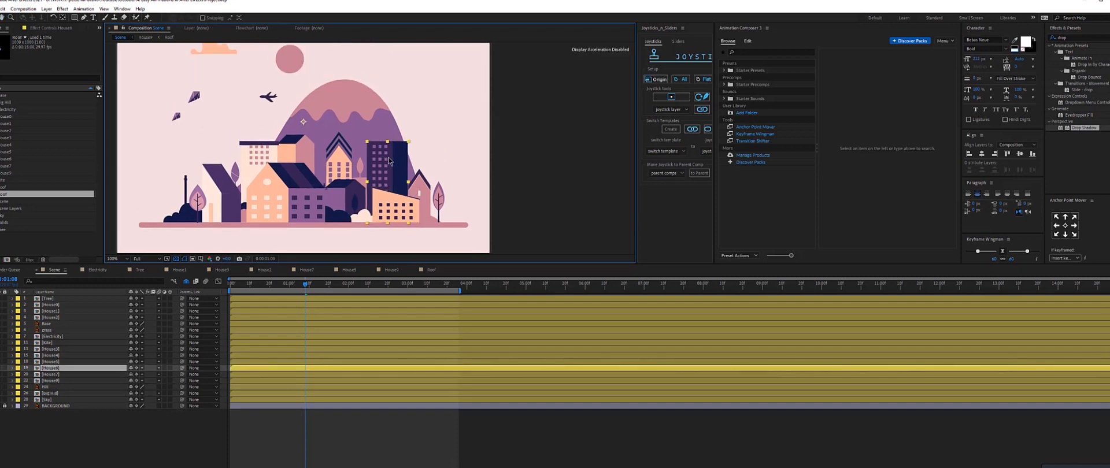
double_click(401, 167)
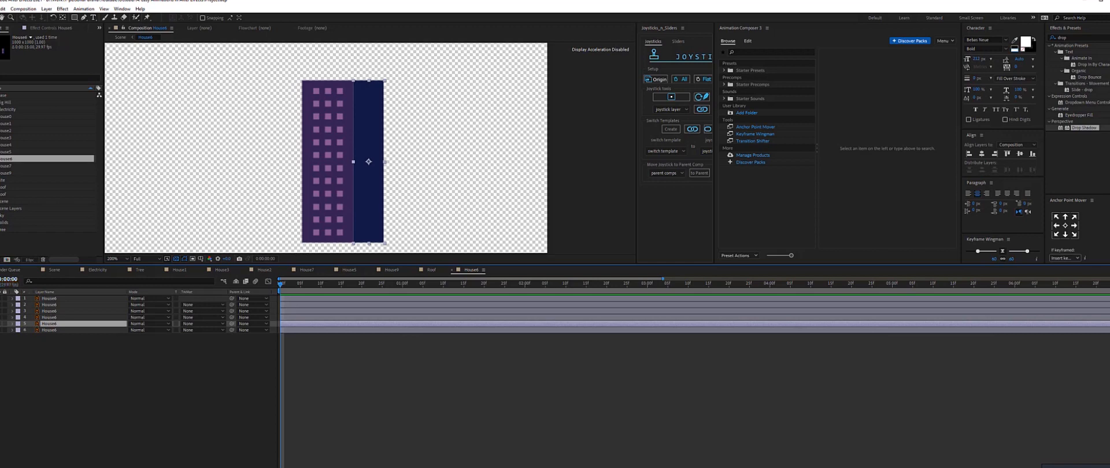
Add a null object, place it at the building's base in House6, and parent all the building layers to it.
left_click(70, 305)
left_click(66, 300)
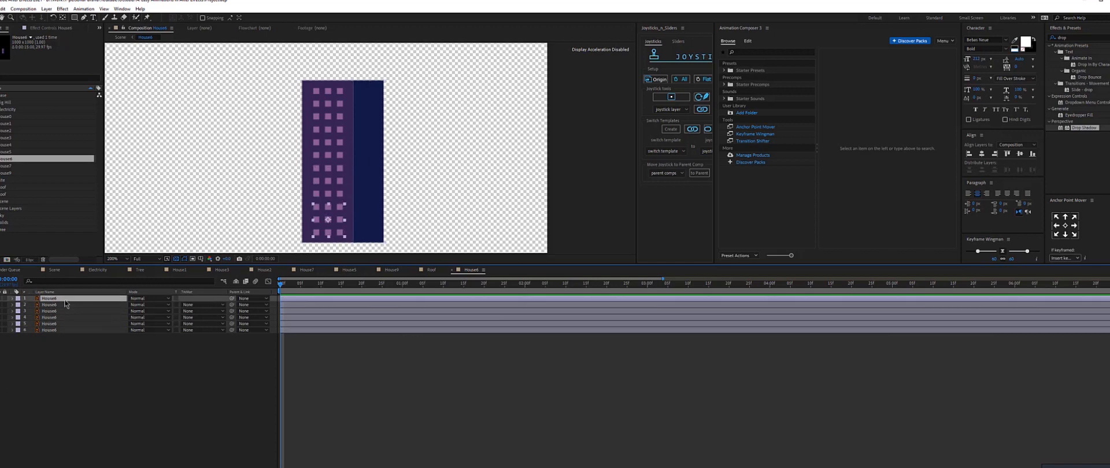
key("ctrl+alt+shift+y")
key("comma")
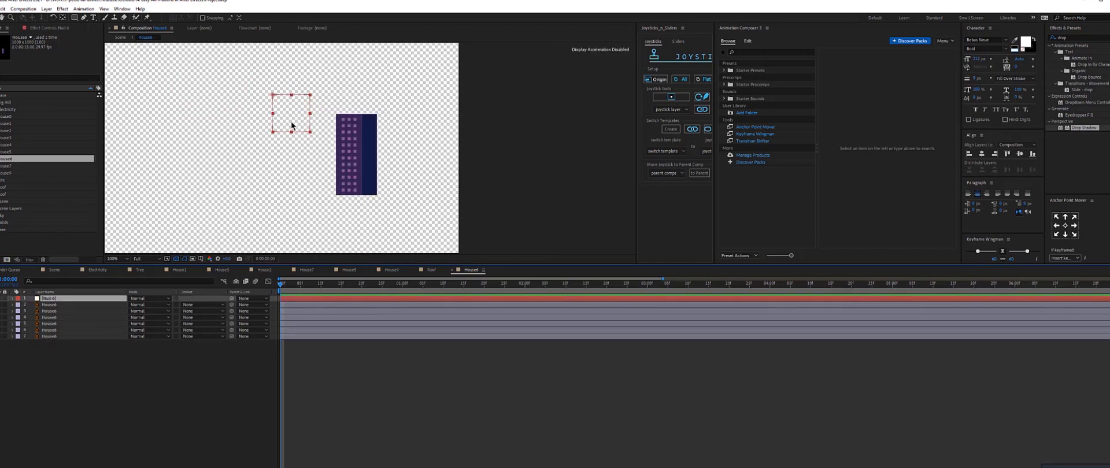
left_click_drag(291, 125, 366, 213)
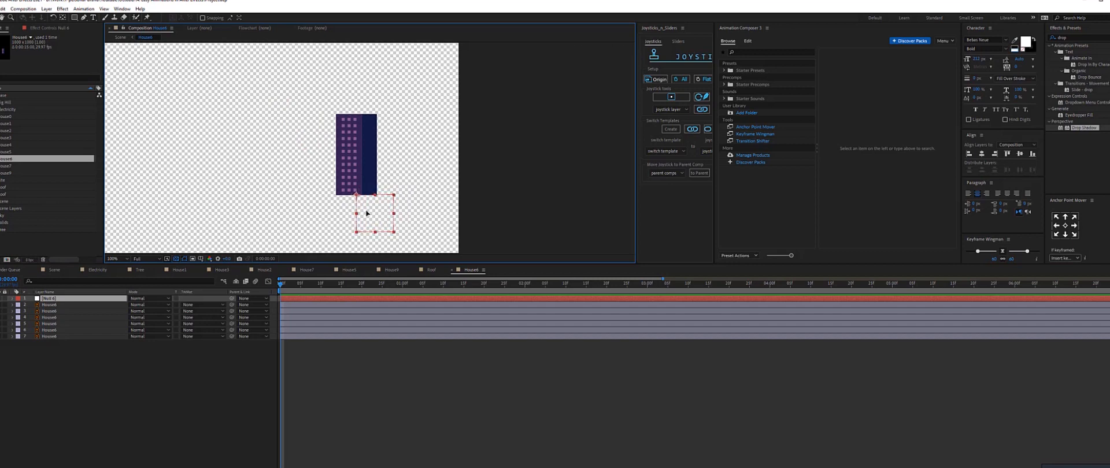
left_click_drag(55, 369, 56, 305)
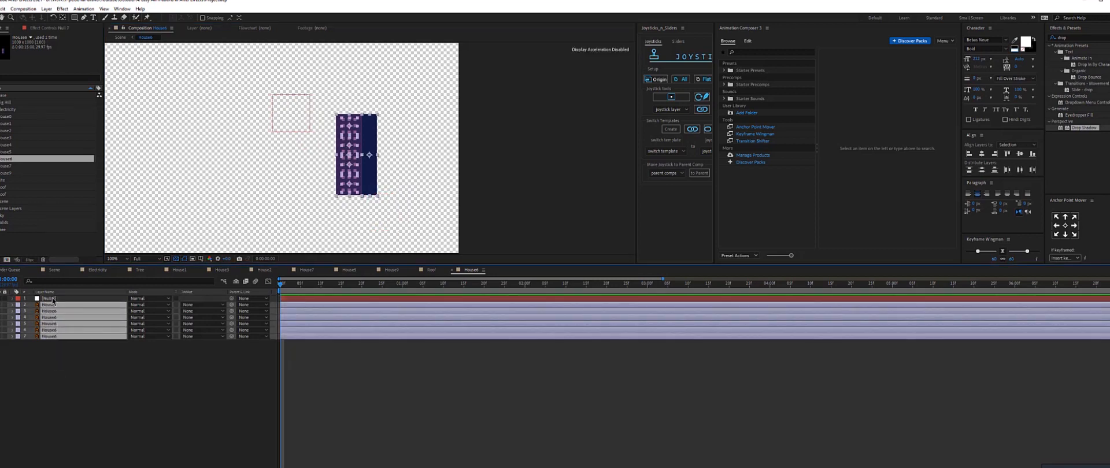
left_click(51, 293)
left_click(53, 299)
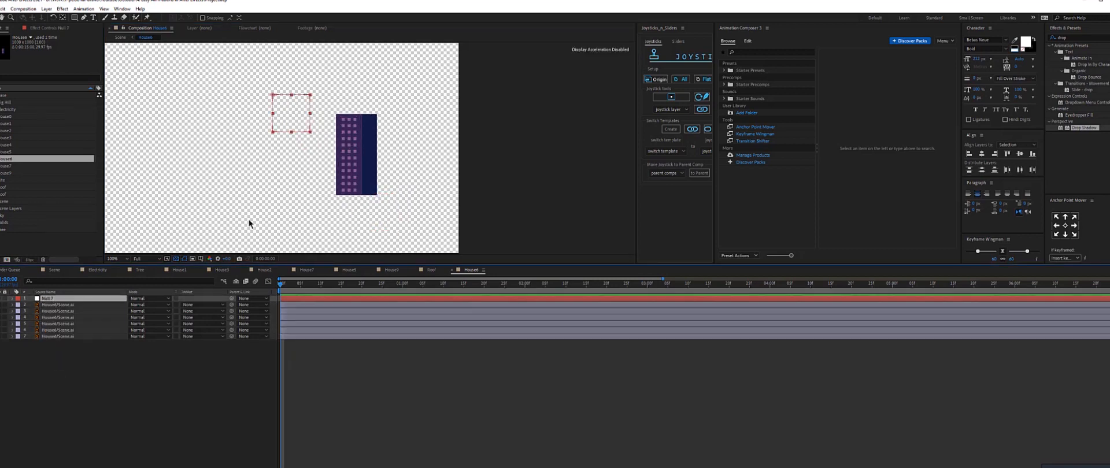
left_click_drag(262, 99, 367, 205)
left_click_drag(102, 381, 57, 307)
left_click_drag(232, 305, 99, 299)
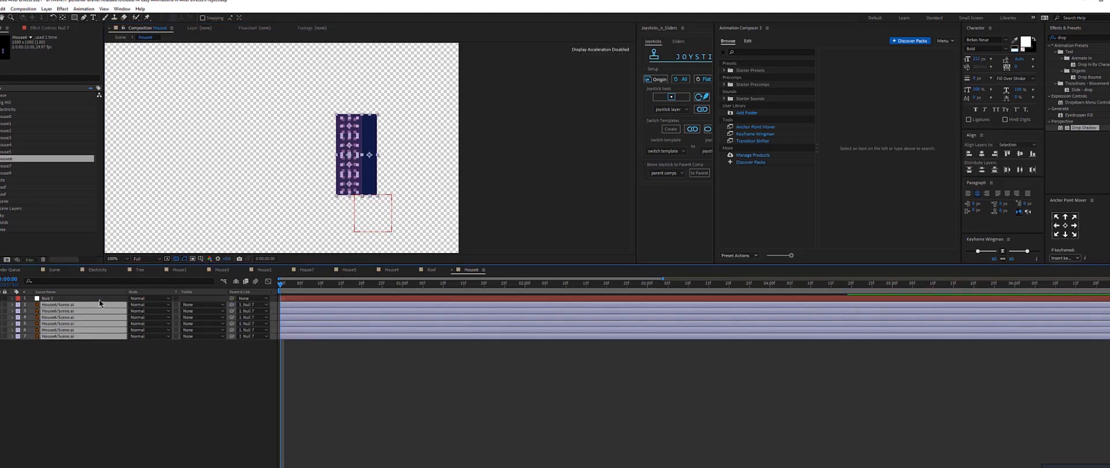
Preview the null's scale animation in the House2 and House7 compositions.
left_click(140, 367)
left_click(267, 272)
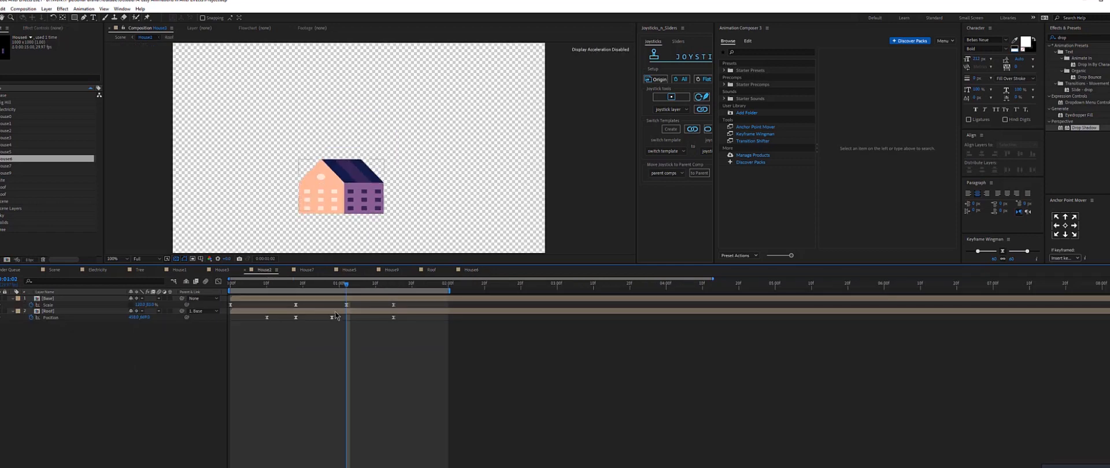
left_click(307, 271)
left_click_drag(312, 284, 230, 284)
key("space")
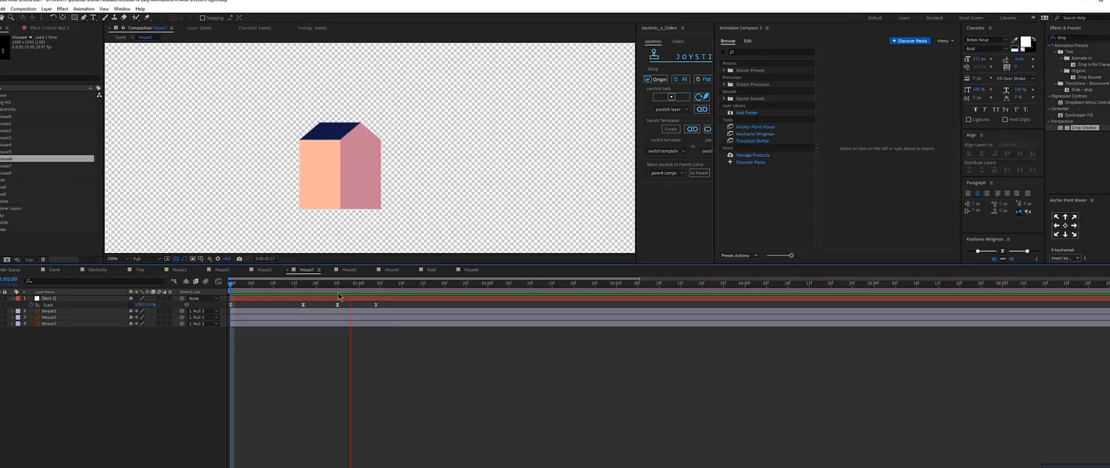
Copy the null's Scale keyframes from the start of the House7 timeline.
left_click(389, 284)
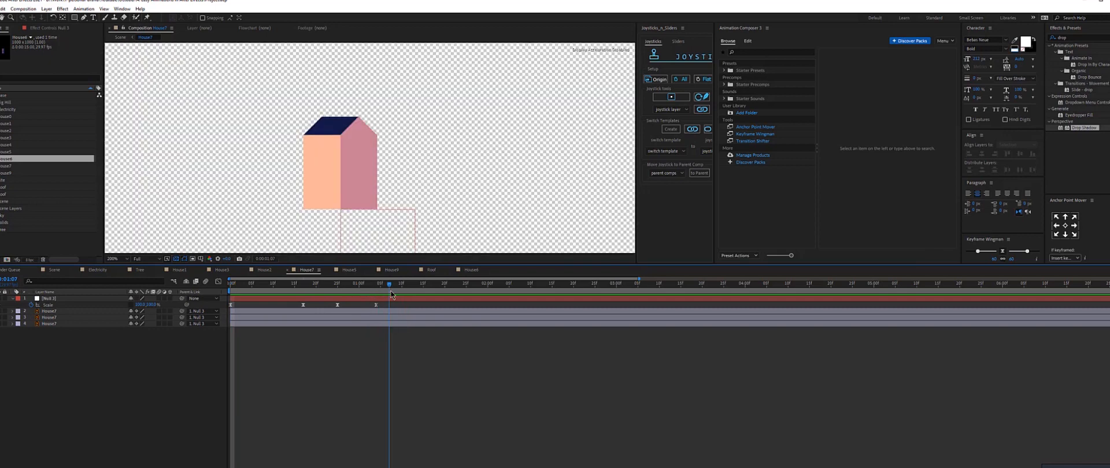
left_click_drag(391, 291, 164, 314)
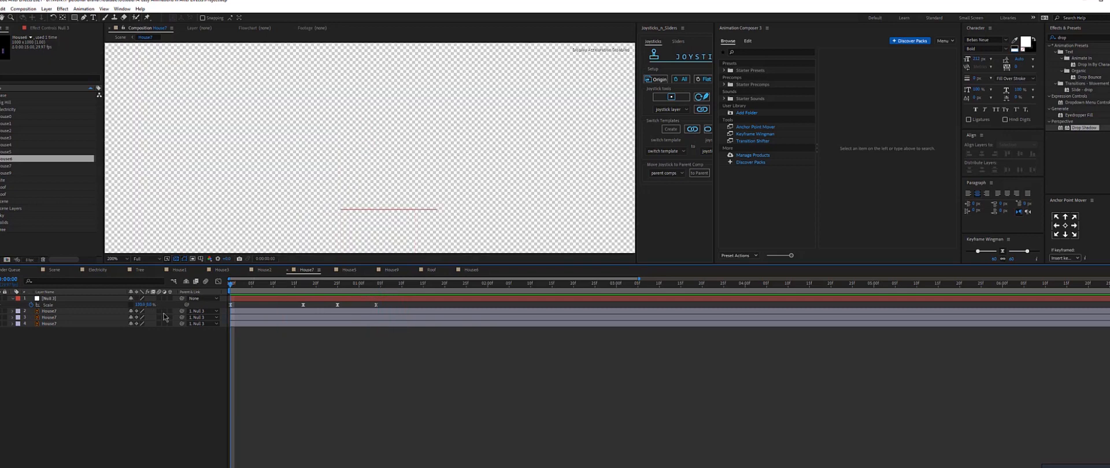
left_click(62, 306)
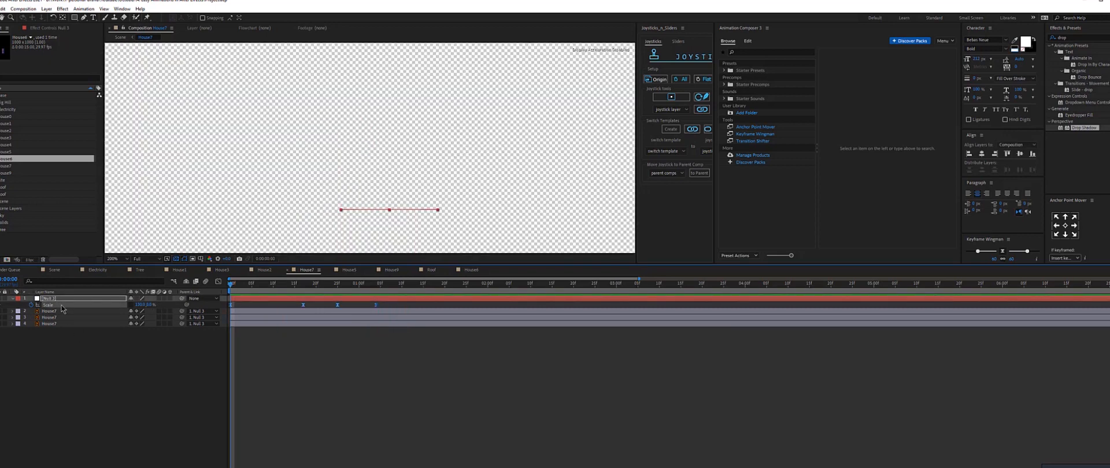
left_click(59, 339)
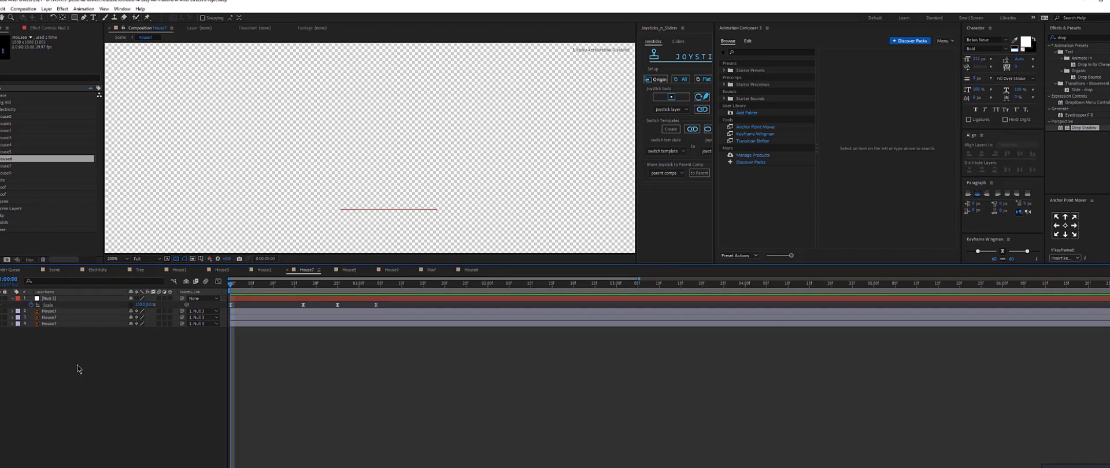
left_click(55, 306)
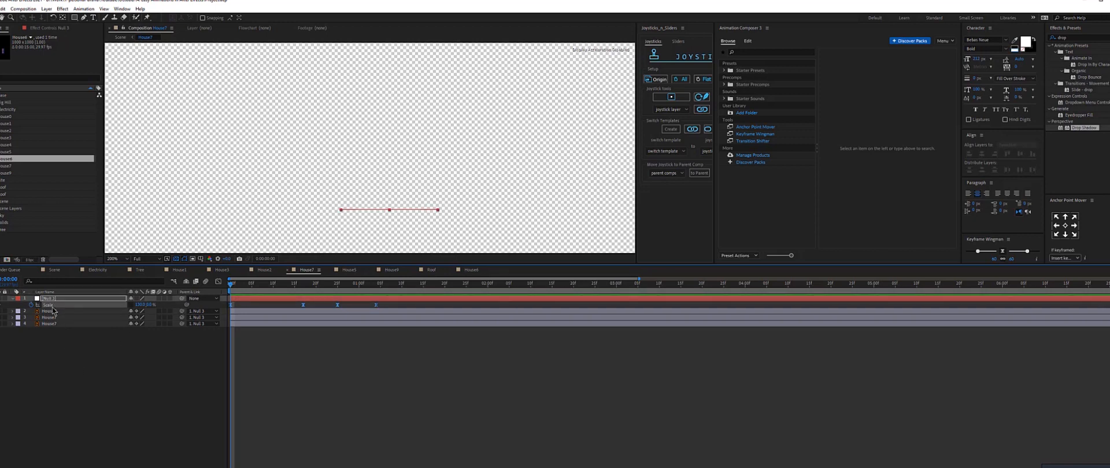
Paste the Scale keyframes onto the null in House6 and preview the result.
left_click(471, 270)
left_click(327, 299)
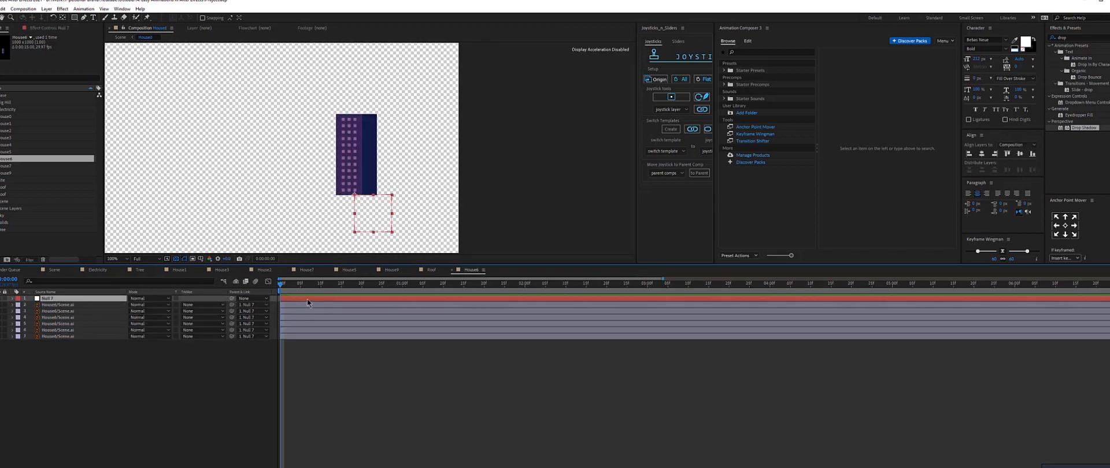
key("ctrl+v")
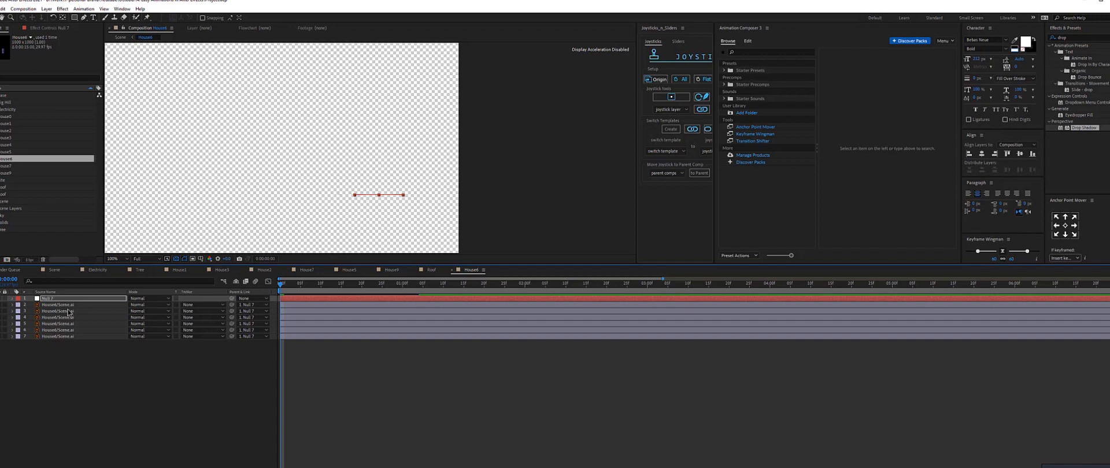
key("u")
key("space")
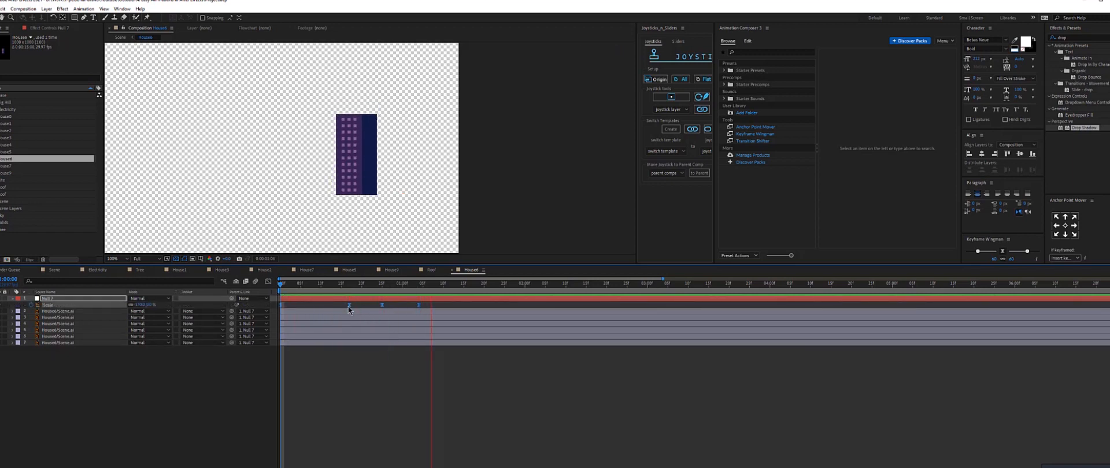
Compare the House7 and House6 animations by previewing each composition.
left_click(272, 272)
left_click(308, 270)
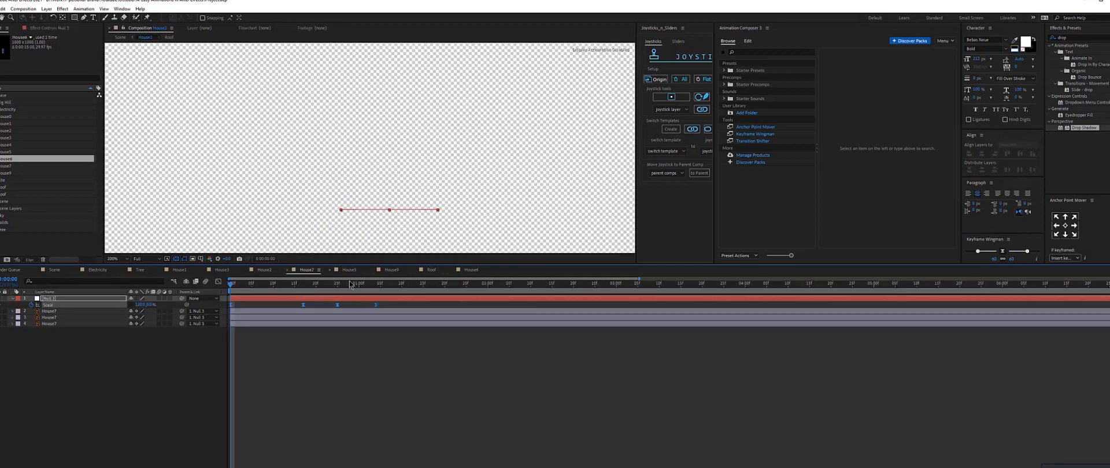
key("space")
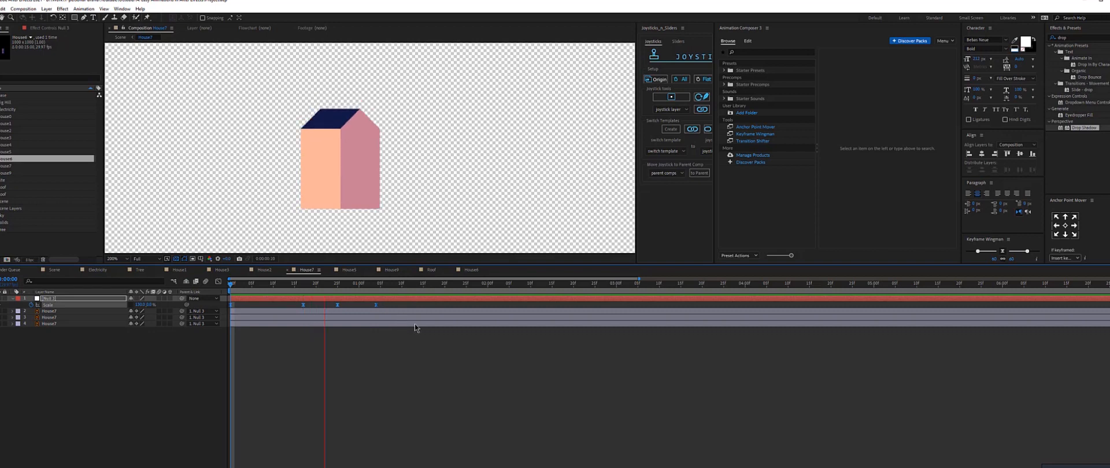
left_click(471, 269)
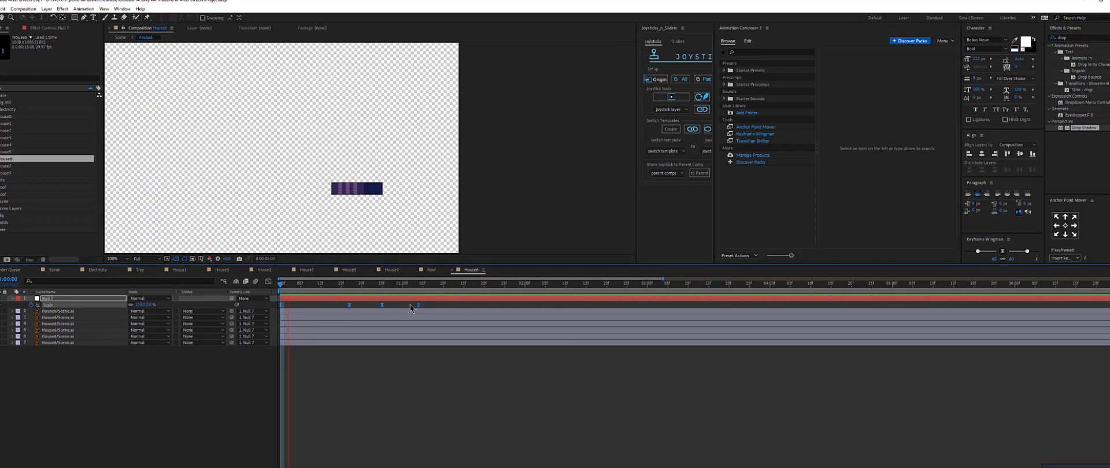
key("space")
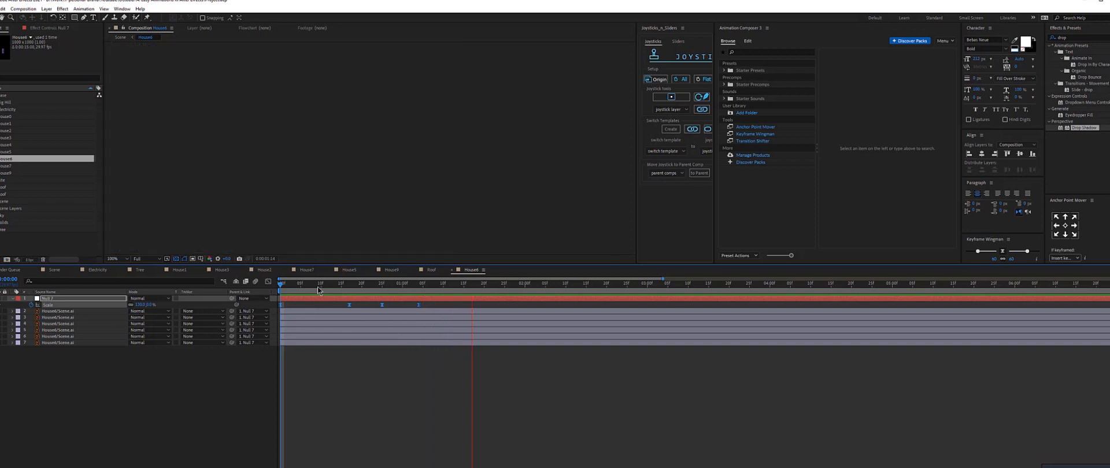
Duplicate the House6 layer in the Scene composition and solo it briefly to inspect the copy.
left_click_drag(317, 290, 352, 289)
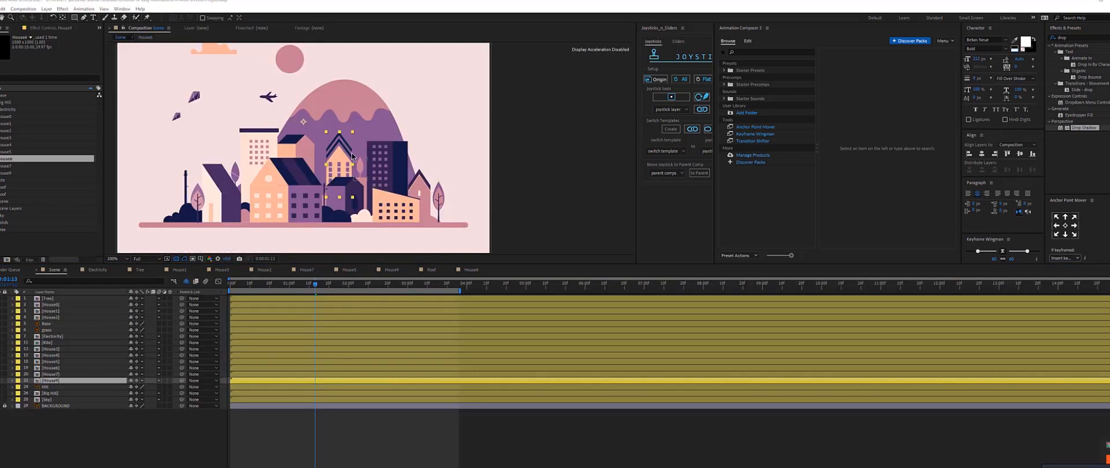
left_click(352, 152)
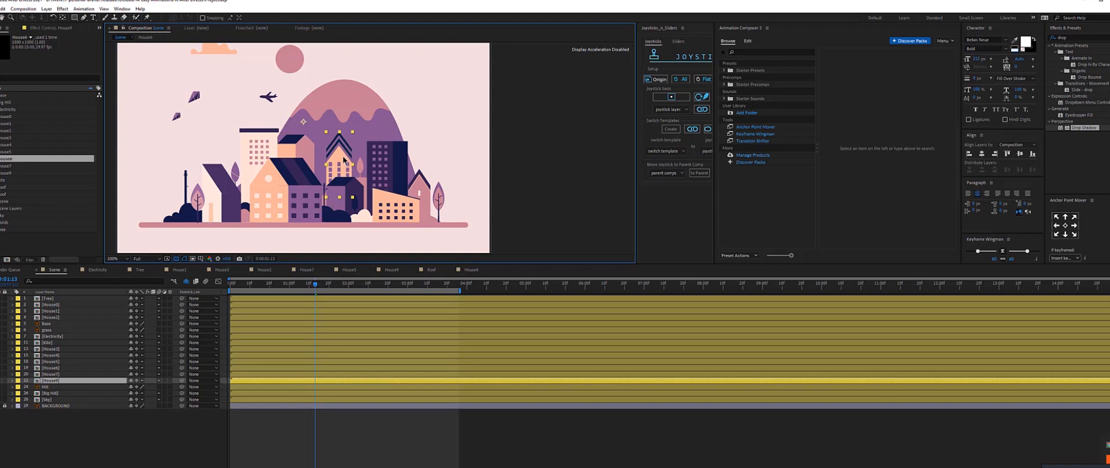
left_click(56, 383)
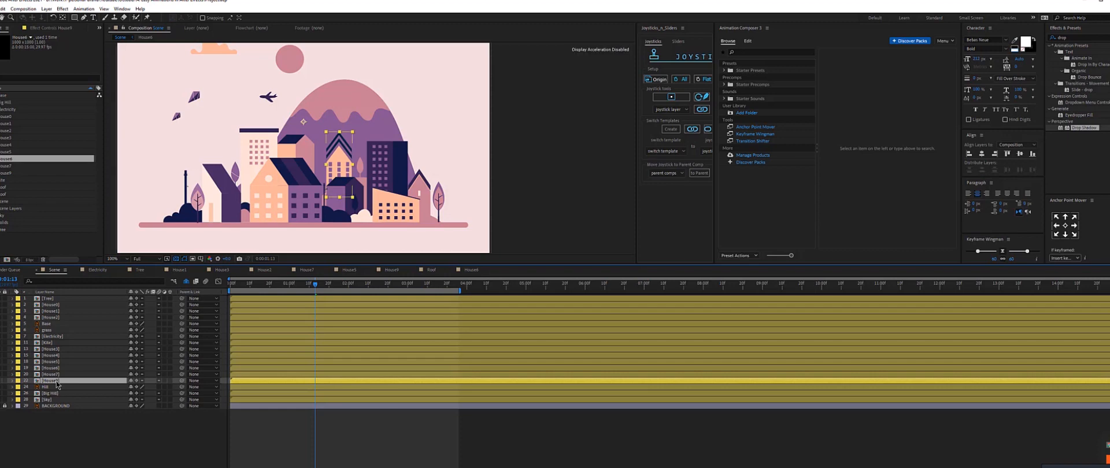
key("ctrl+d")
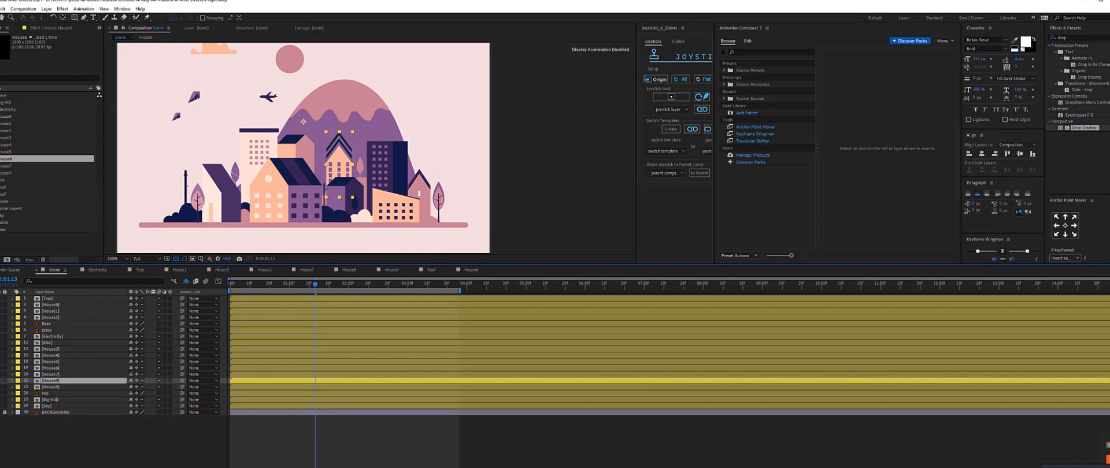
left_click(2, 381)
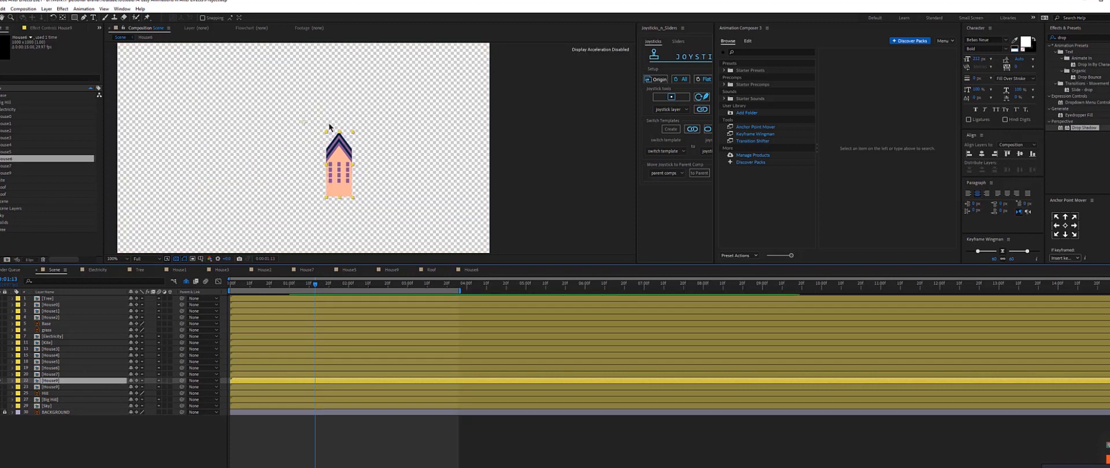
key("y")
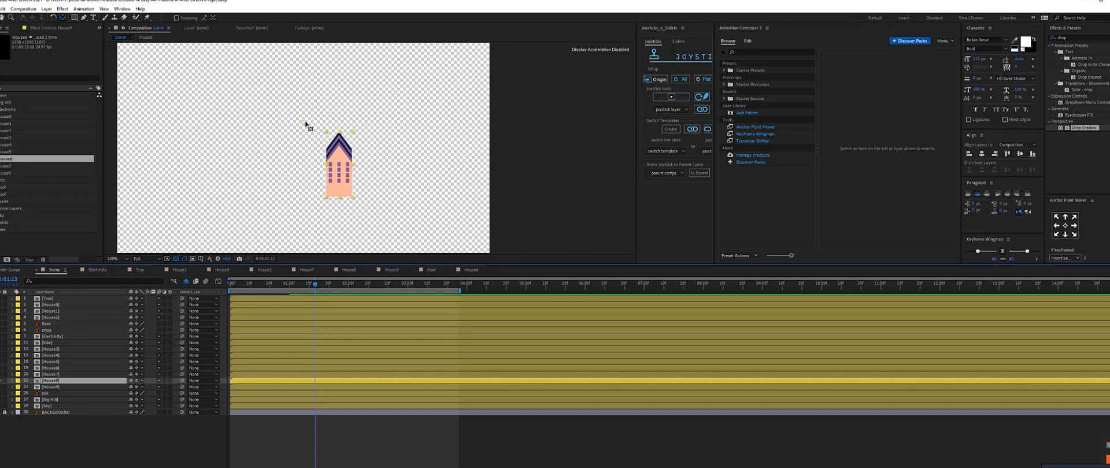
left_click(308, 126)
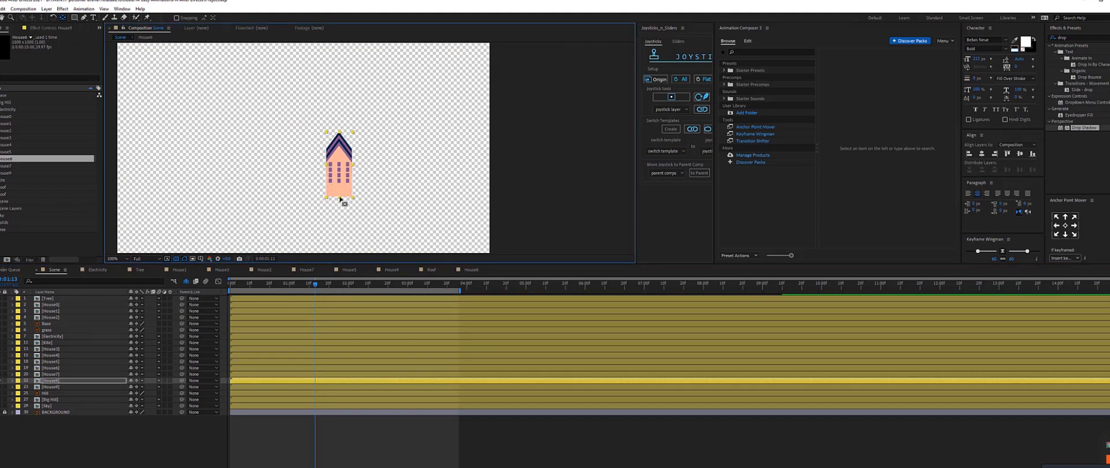
key("v")
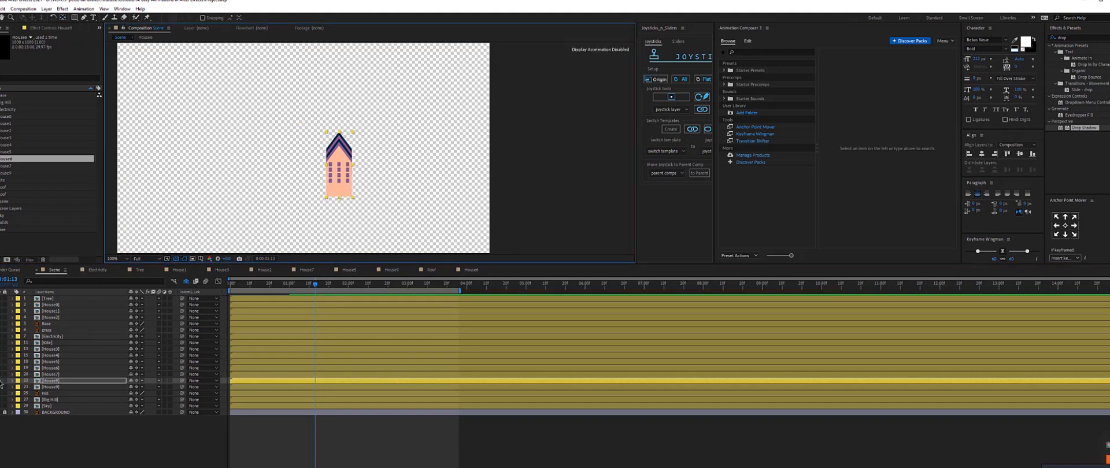
left_click(2, 381)
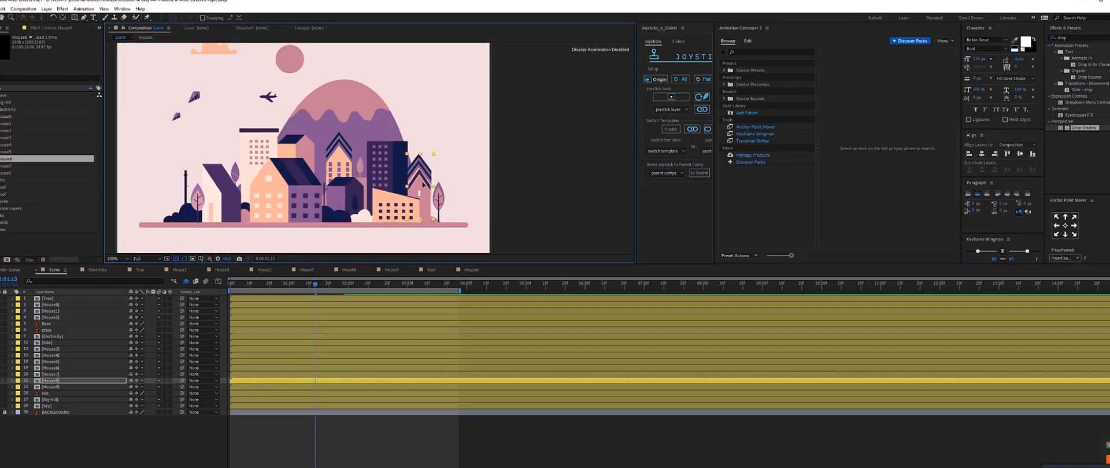
Scale the duplicate house down, place it beside the right-hand tree, and move its layer higher in the stack.
key("s")
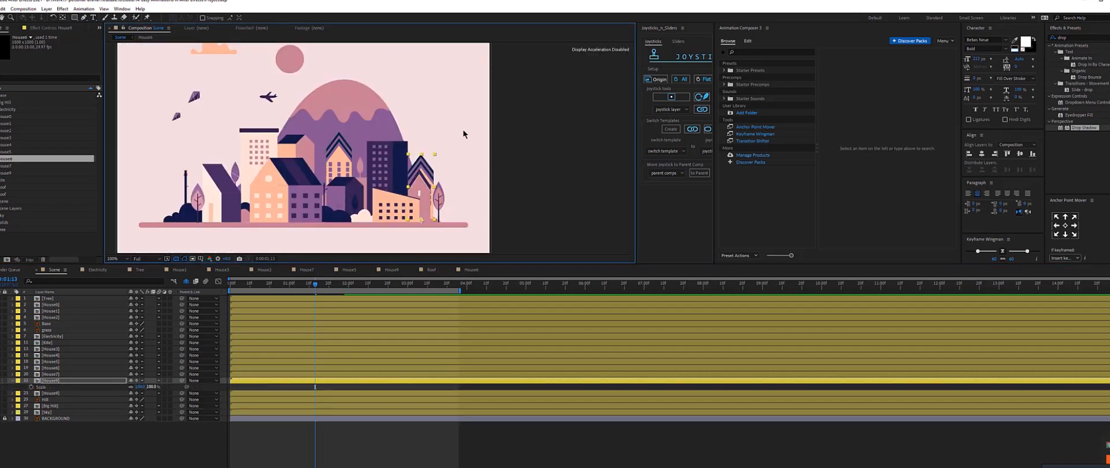
left_click_drag(436, 156, 431, 173)
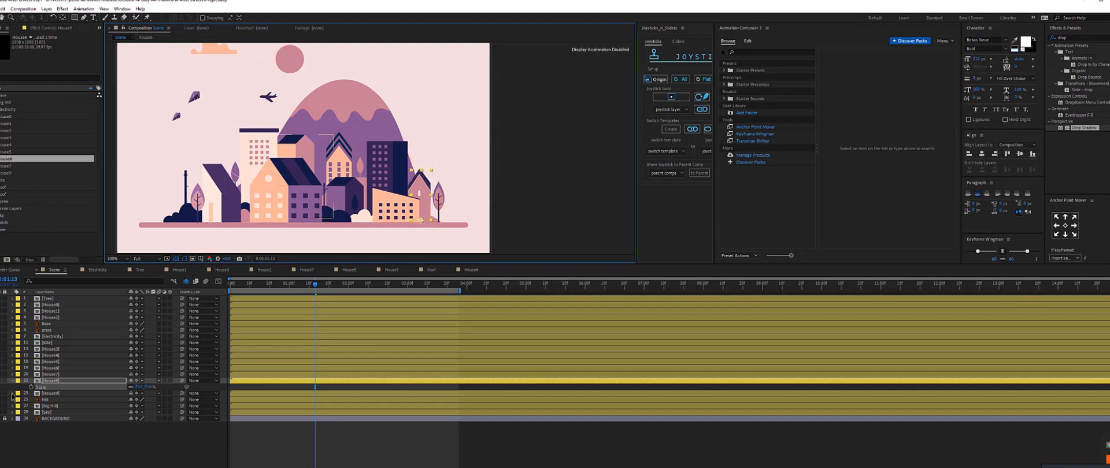
left_click(140, 387)
left_click_drag(52, 382, 55, 356)
left_click(413, 173)
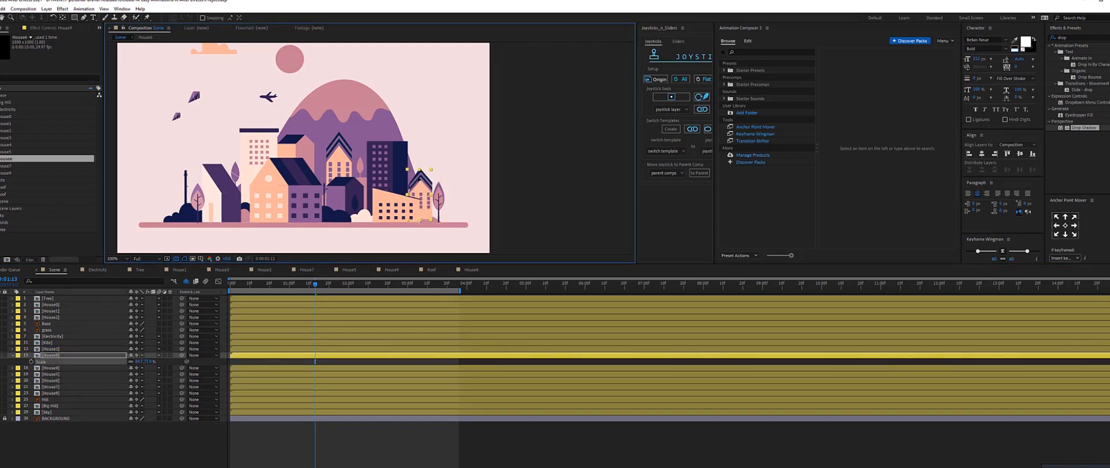
left_click_drag(421, 179, 419, 179)
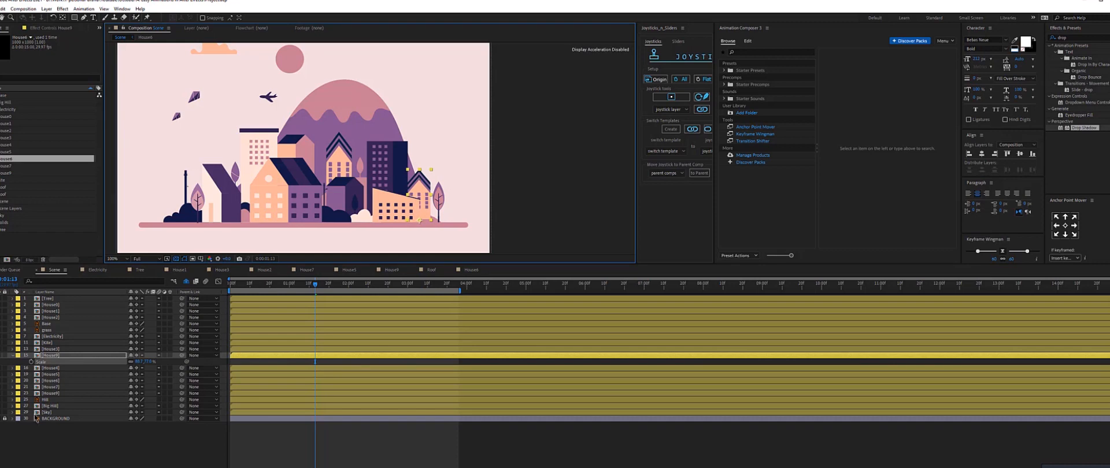
Solo and select the house layer beneath the duplicate to examine it.
left_click(1, 369)
left_click(56, 370)
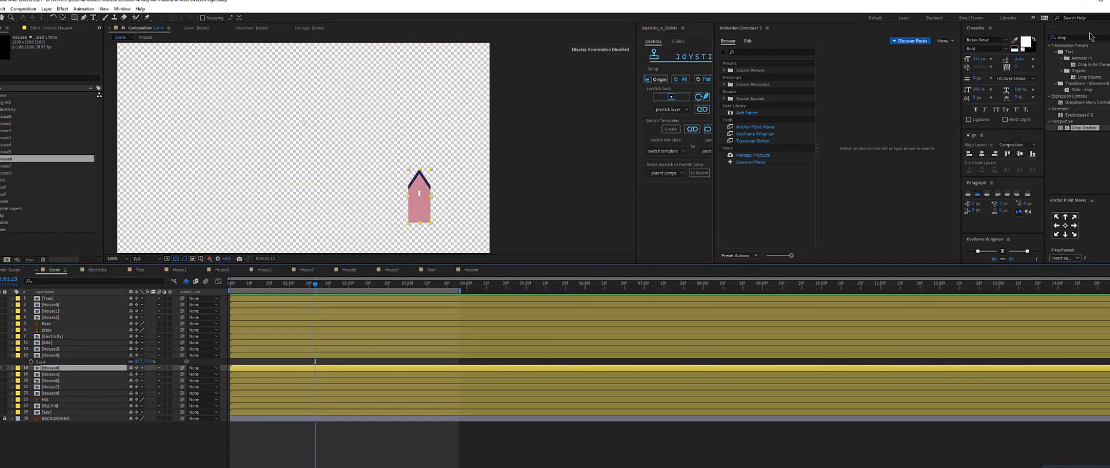
Apply the Change to Color effect to the duplicated house layer in the Scene composition.
left_click(1014, 42)
left_click(36, 361)
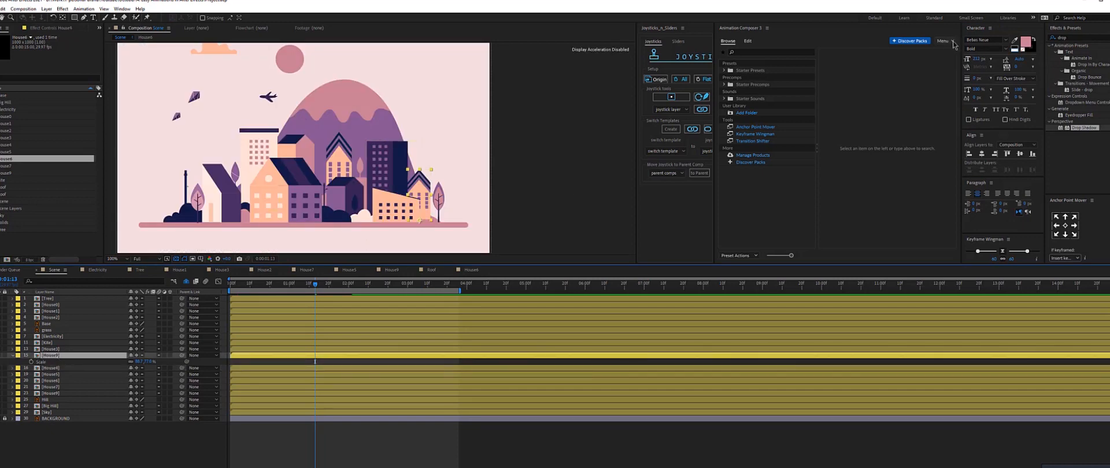
left_click(1077, 37)
type("change")
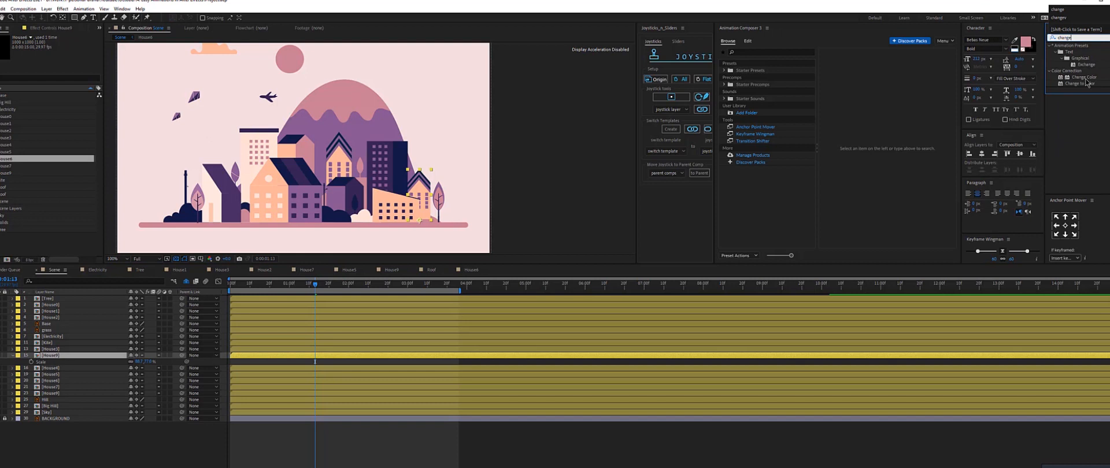
left_click_drag(1079, 83, 57, 356)
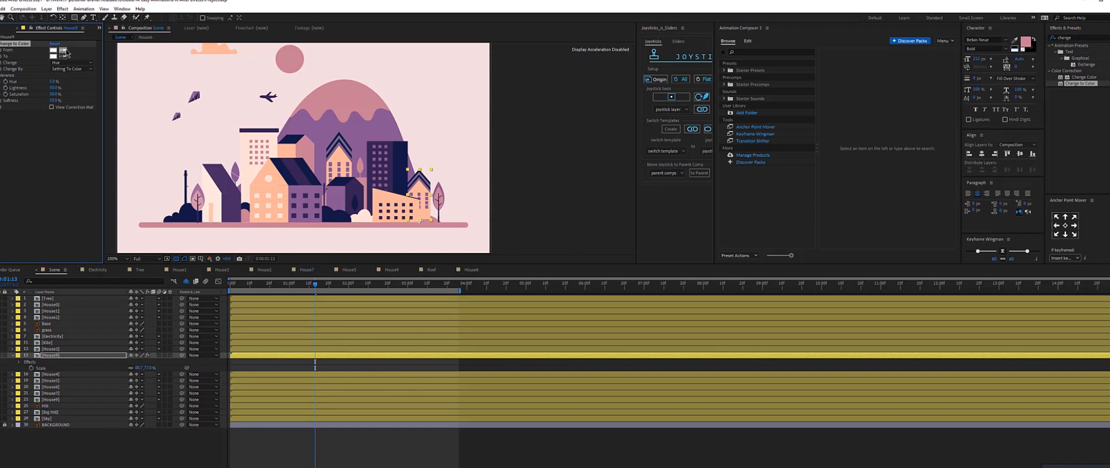
Configure Change to Color: pick the house colour, set Transforming To Color, change by Hue, Lightness & Saturation, and adjust Hue tolerance.
left_click(421, 188)
left_click(64, 57)
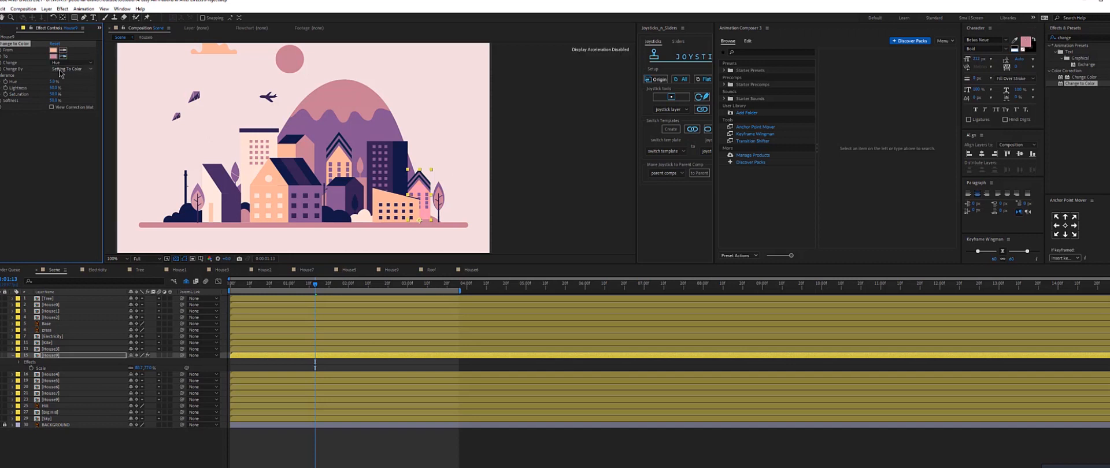
left_click(60, 69)
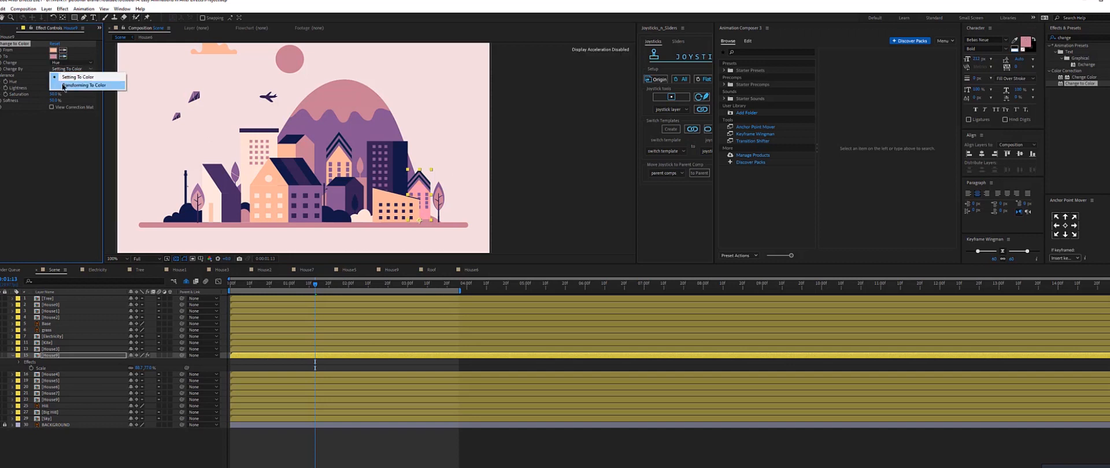
left_click(84, 85)
left_click(69, 63)
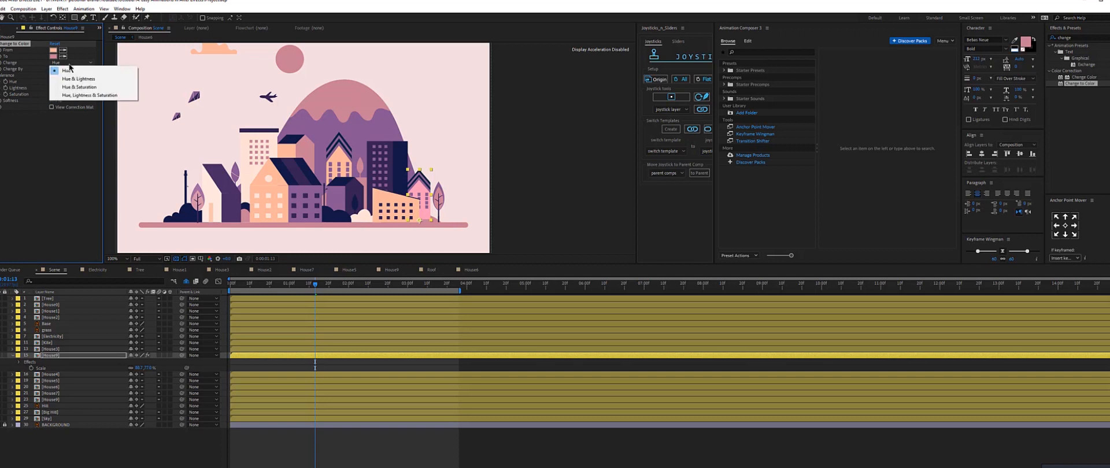
left_click(78, 95)
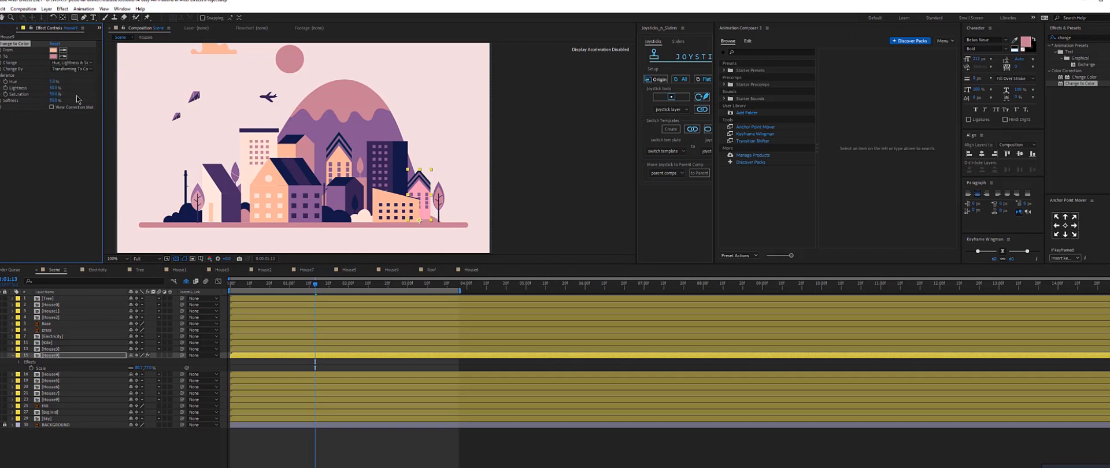
left_click(53, 185)
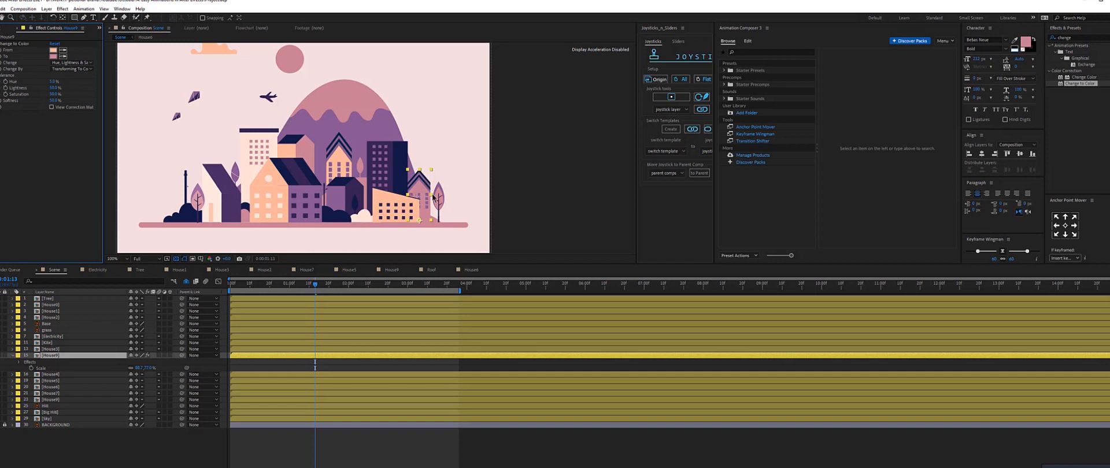
left_click_drag(53, 82, 59, 82)
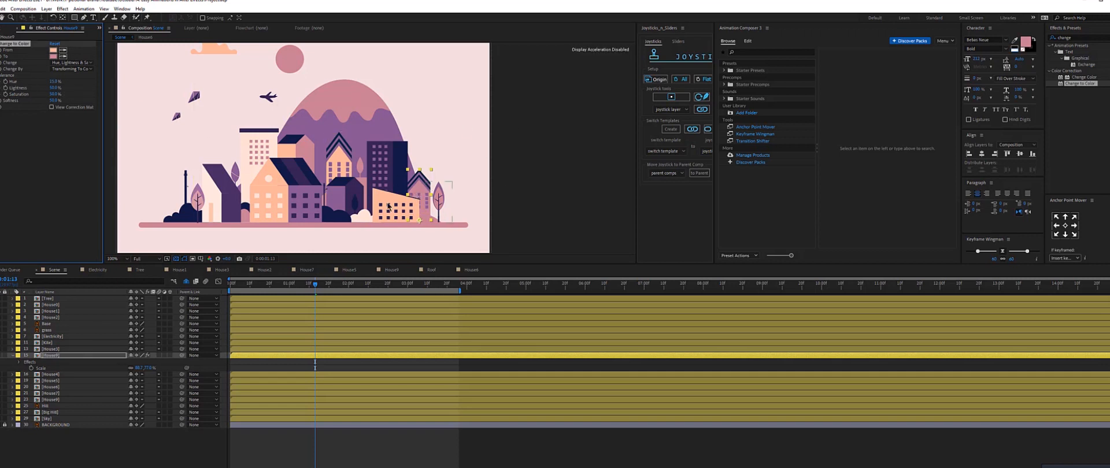
Delete the house layer beneath the duplicate in the Scene composition.
left_click(64, 375)
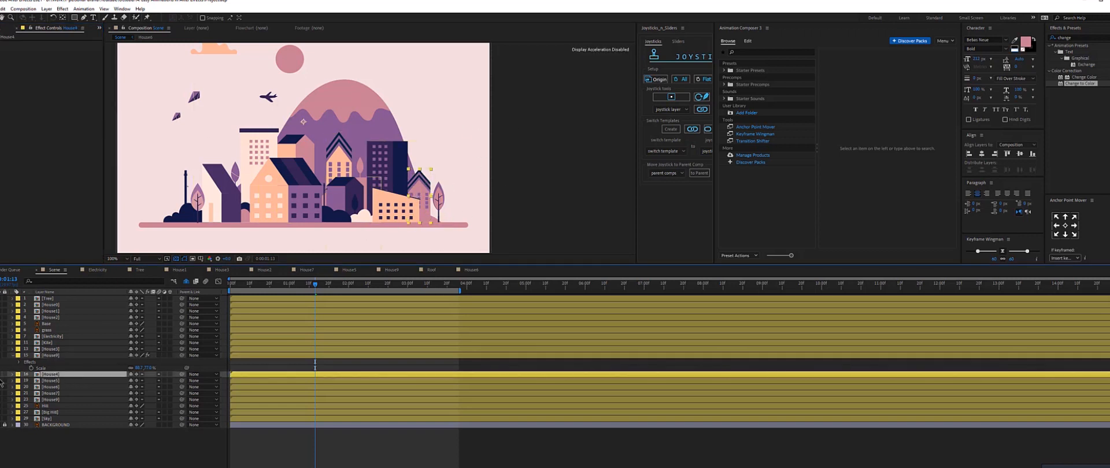
key("Delete")
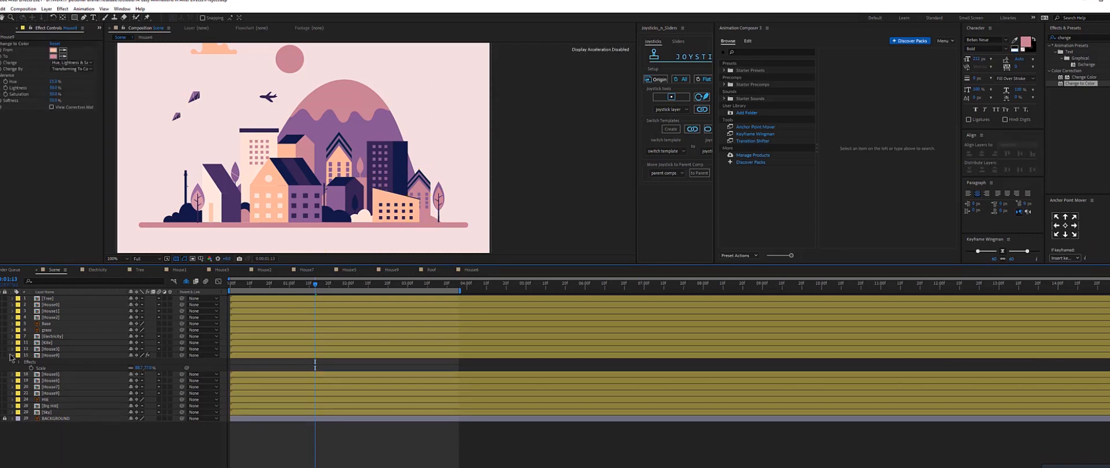
Open the sloped-roof house's composition and inspect its layers, briefly comparing it with another house composition.
double_click(398, 217)
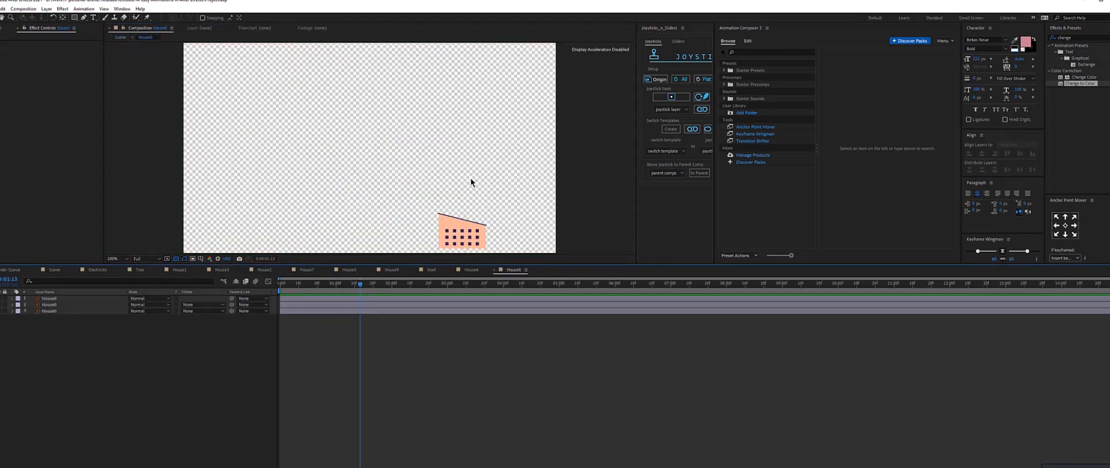
left_click_drag(287, 32, 285, 28)
scroll(327, 111, "up", 1)
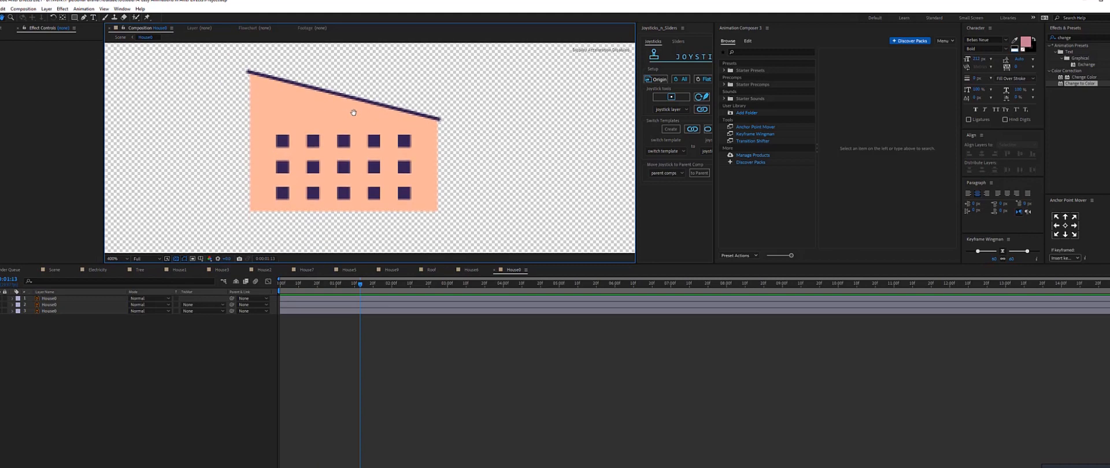
left_click(255, 108)
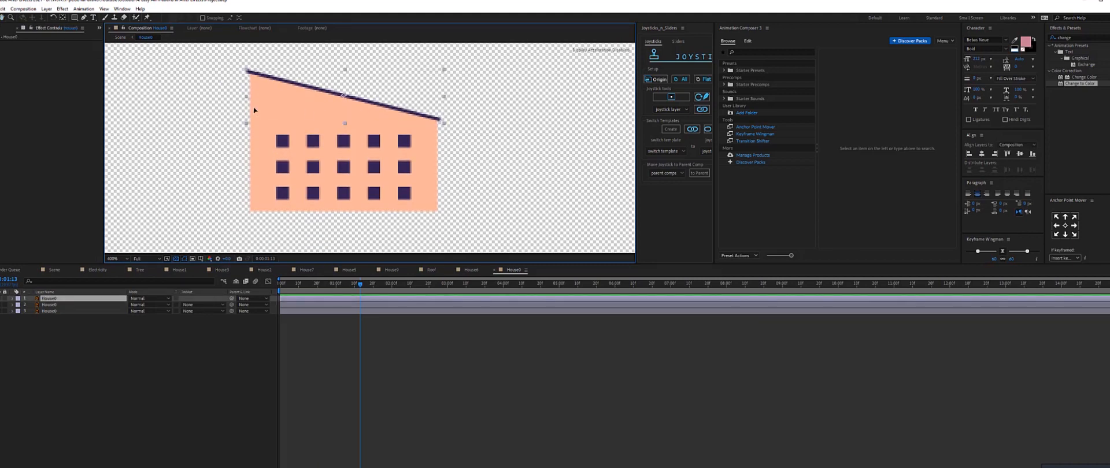
left_click(1, 299)
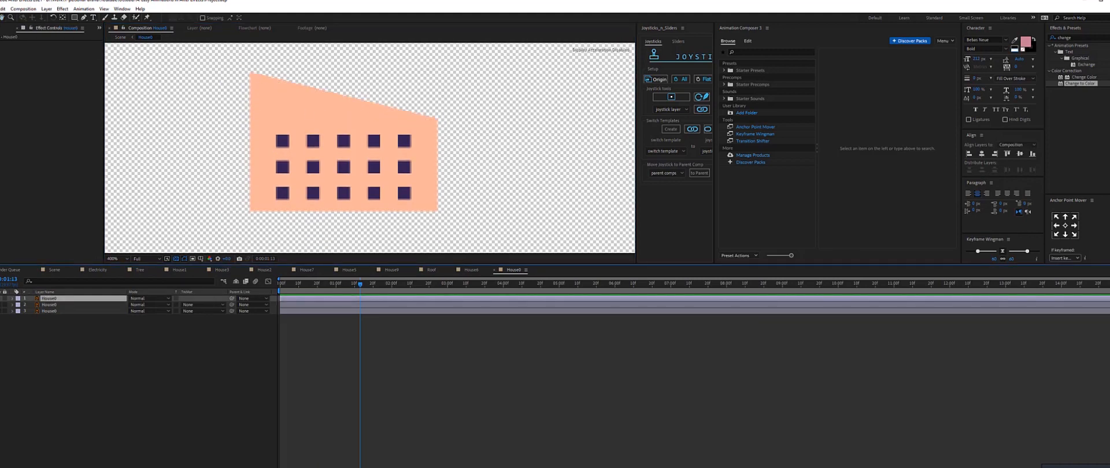
left_click(0, 298)
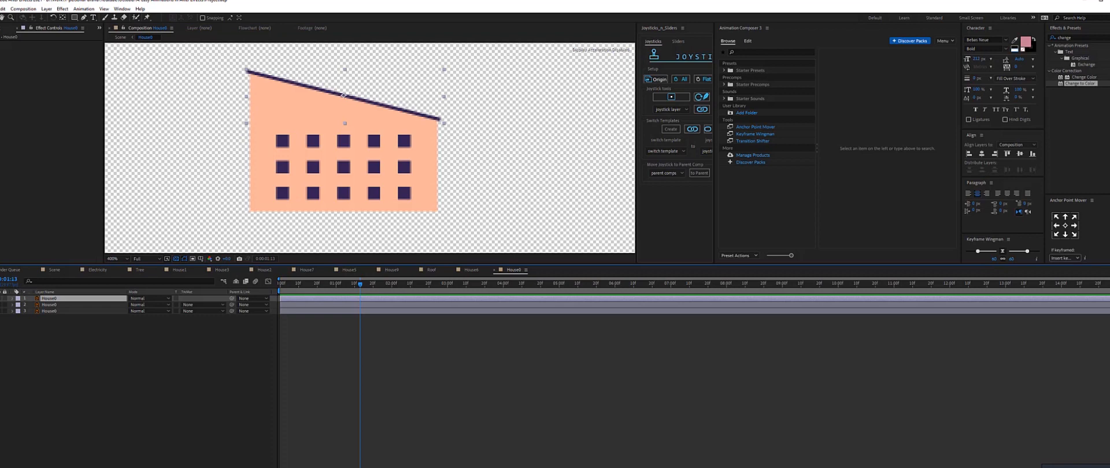
left_click(179, 269)
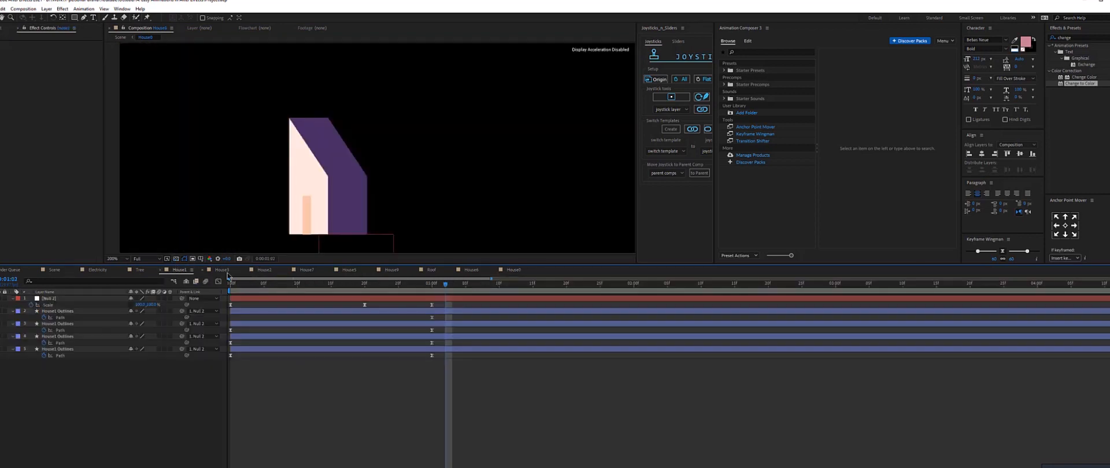
left_click(513, 273)
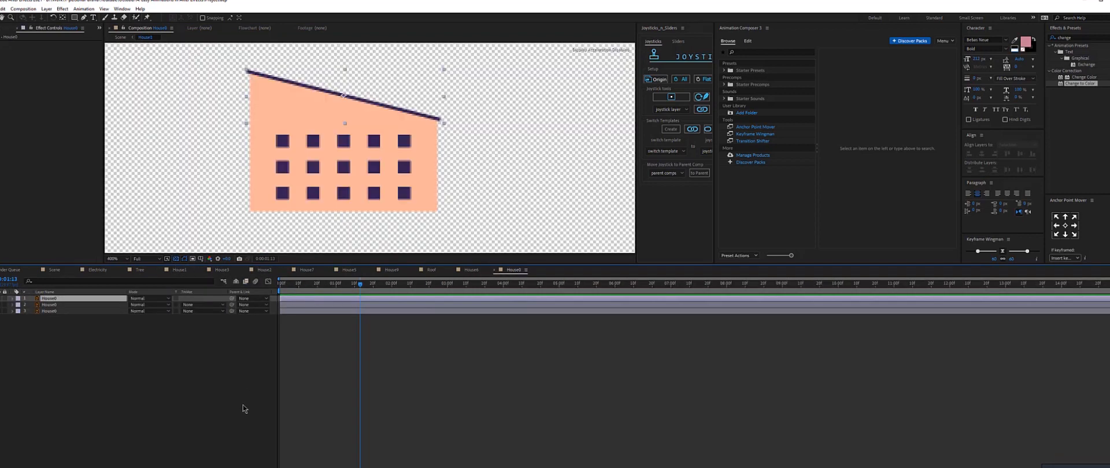
Add a new null object below the house and parent the house layers to it.
left_click(46, 8)
mouse_move(55, 18)
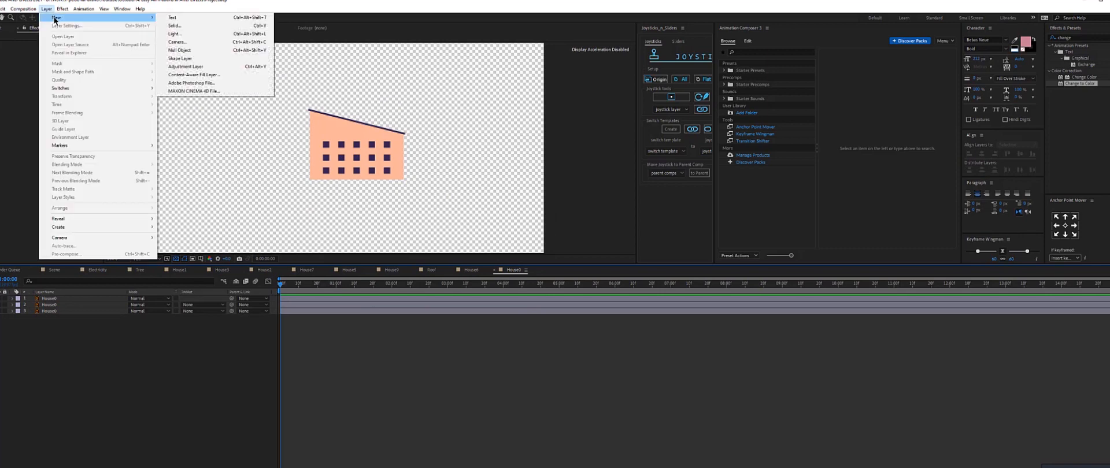
left_click(201, 49)
left_click_drag(210, 50, 396, 179)
left_click_drag(59, 370, 139, 302)
left_click_drag(232, 305, 51, 299)
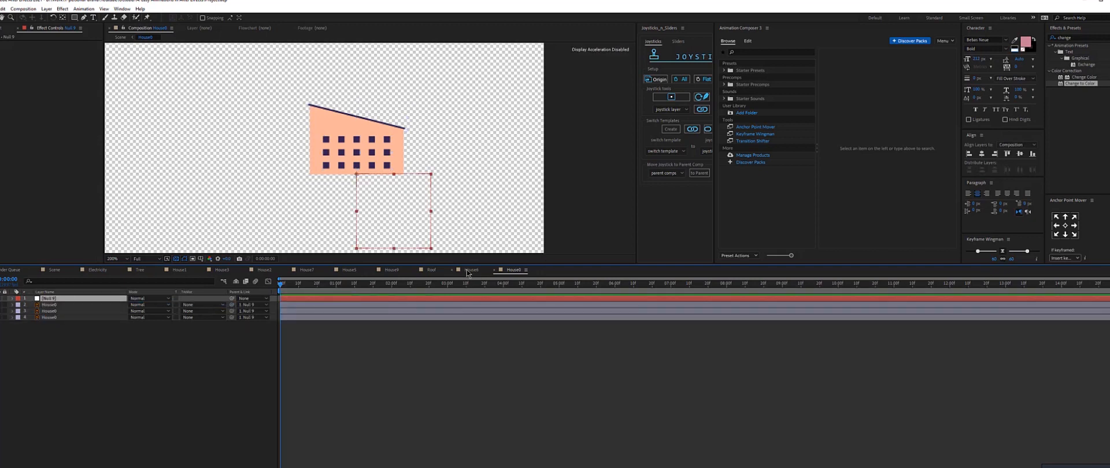
Copy the null's Scale keyframes from the neighbouring house composition and paste them onto the new null.
left_click(470, 270)
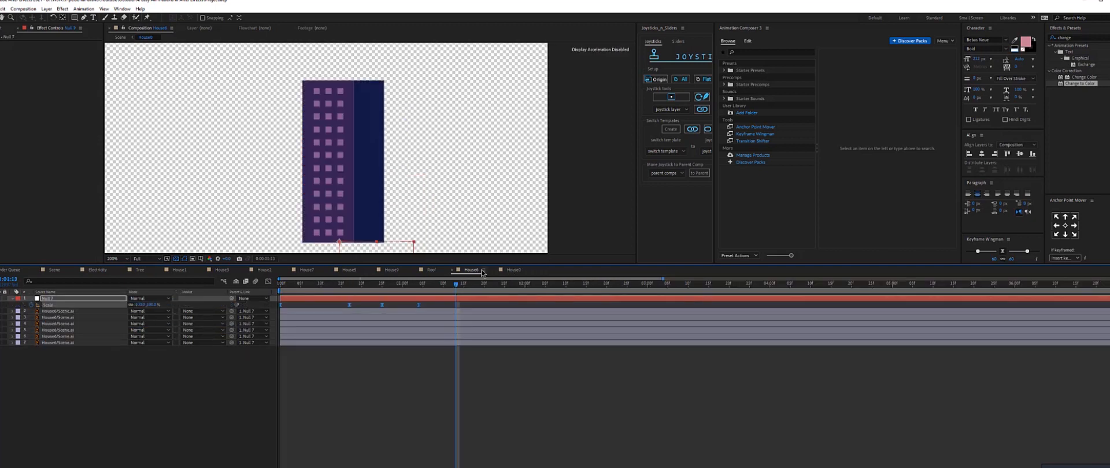
left_click(515, 270)
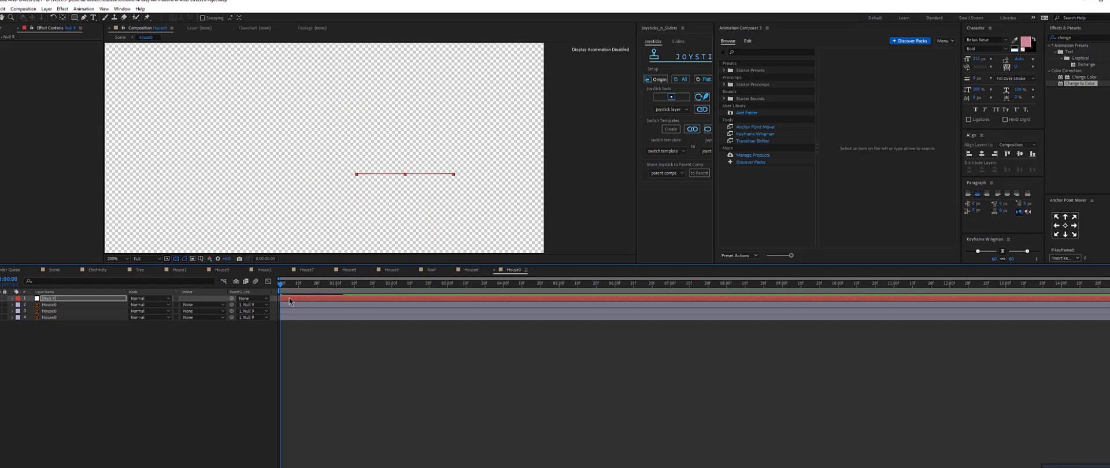
key("ctrl+v")
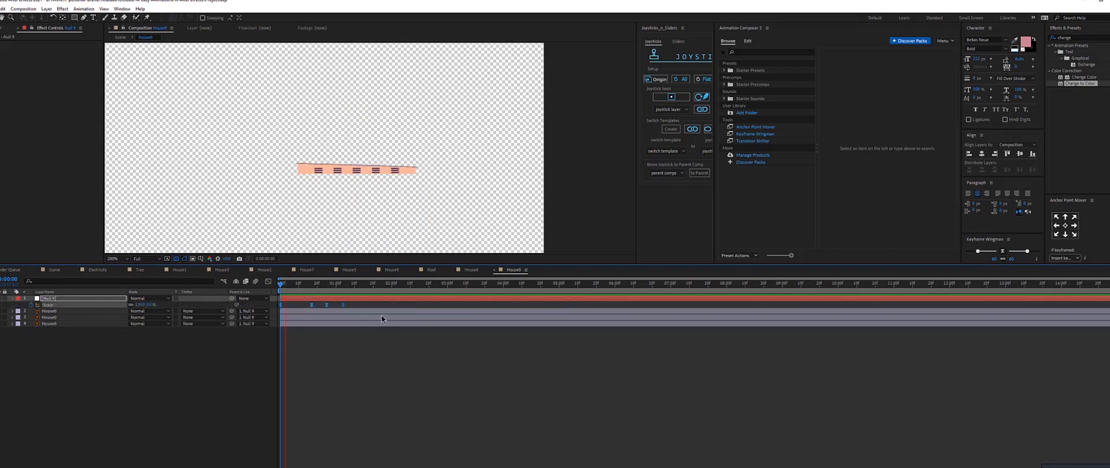
Convert the house's vector layers into shape layers with Create Shapes from Vector Layer.
left_click(343, 291)
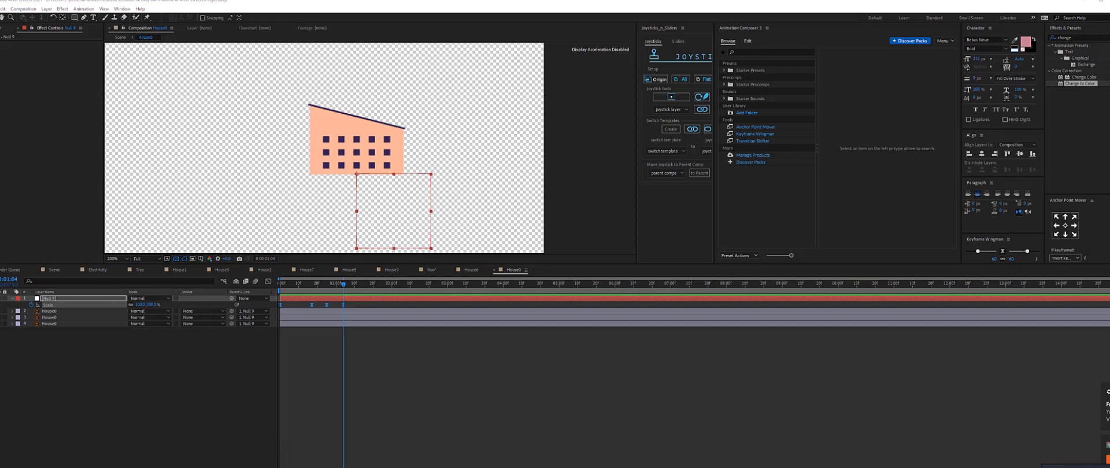
left_click_drag(291, 467, 309, 467)
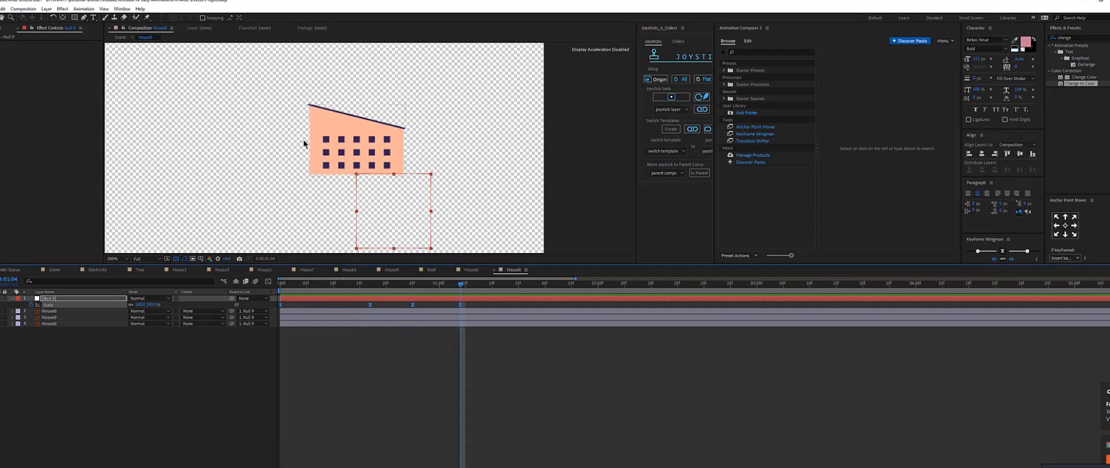
left_click(2, 330)
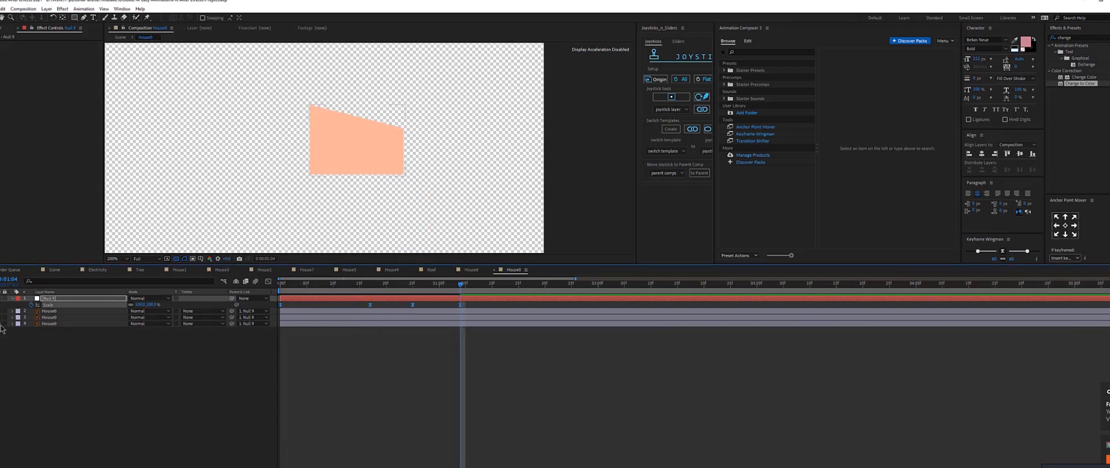
left_click(61, 325)
left_click(55, 313, "ctrl")
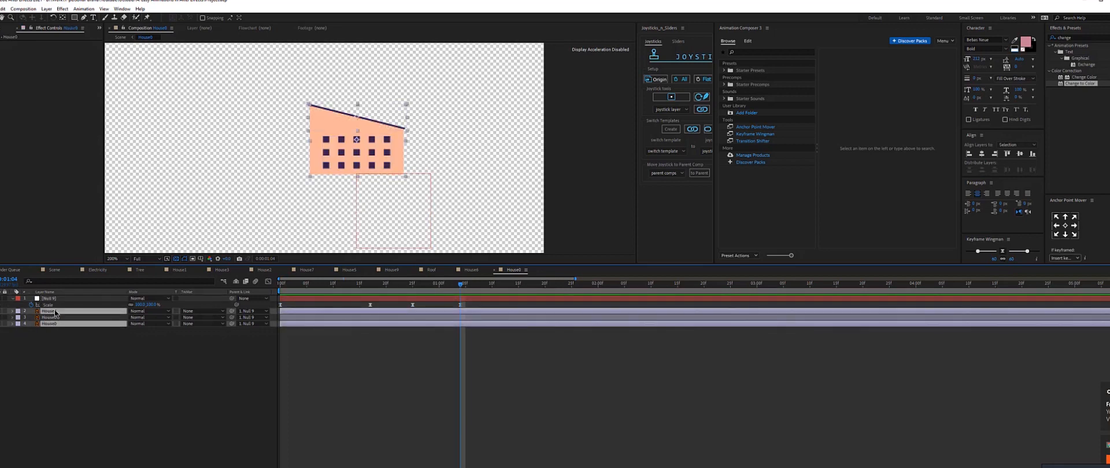
right_click(54, 310)
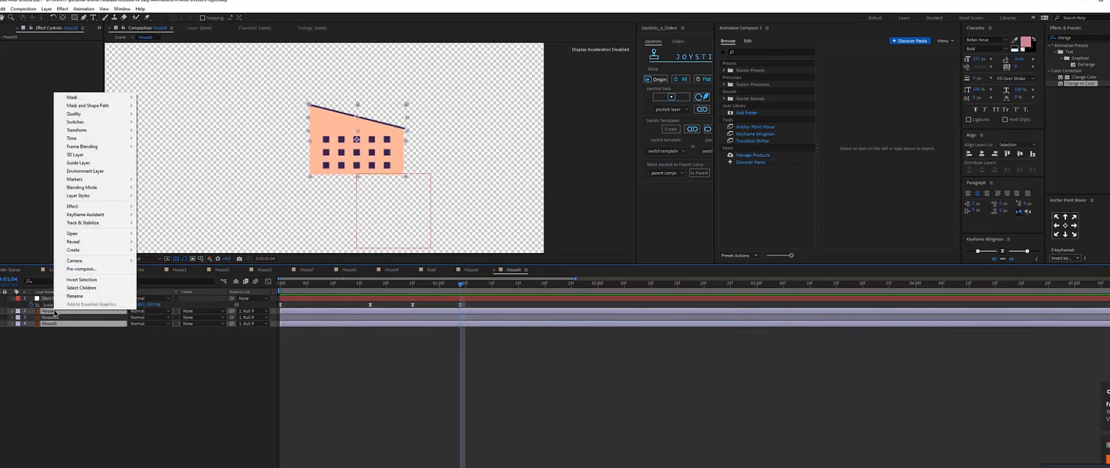
mouse_move(90, 252)
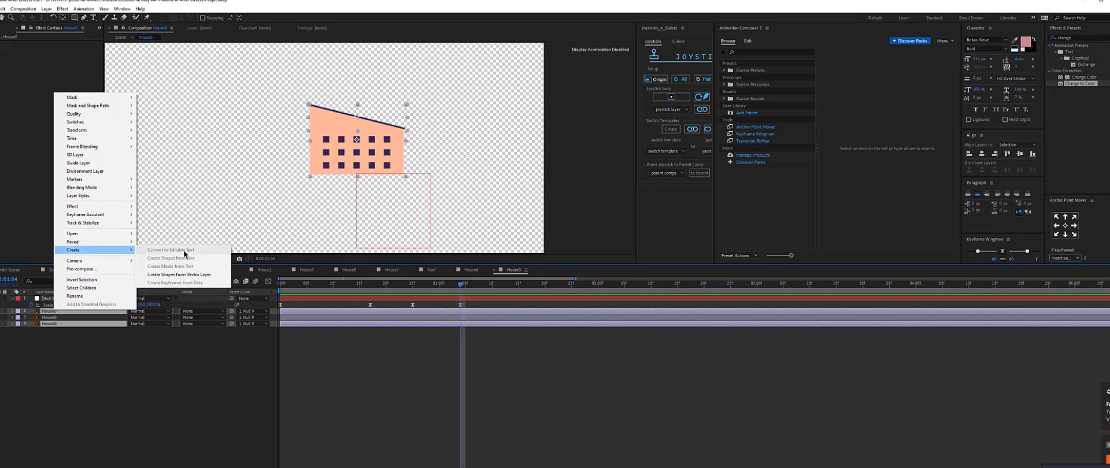
left_click(198, 275)
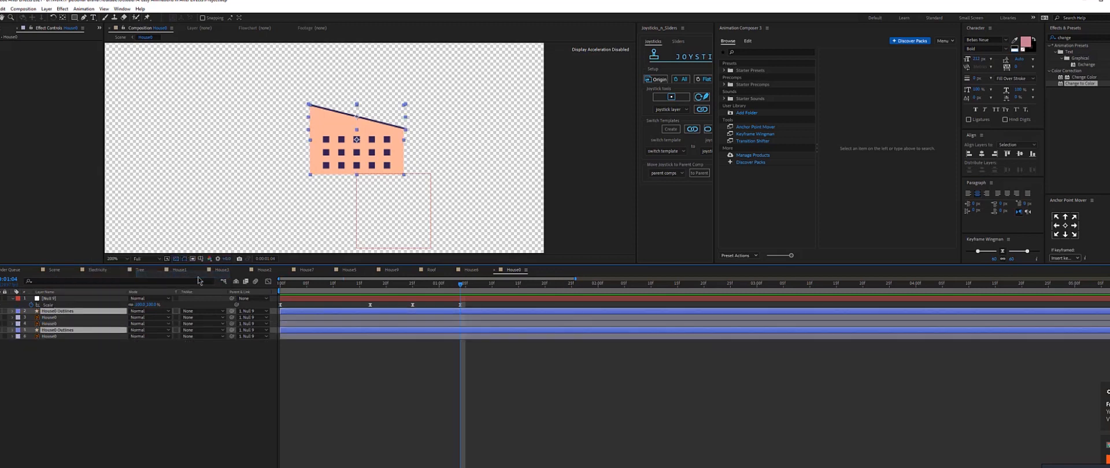
Delete the original vector house layers, keeping the outline shape layers.
left_click(65, 317)
left_click(50, 337, "ctrl")
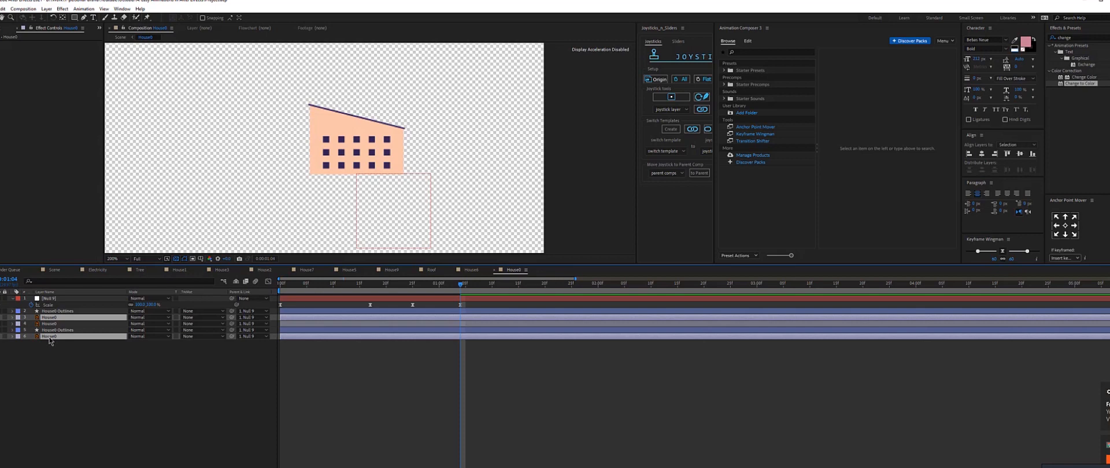
key("Delete")
Reveal both house outline layers' Path properties and set Path keyframes at the start of the timeline.
left_click(64, 292)
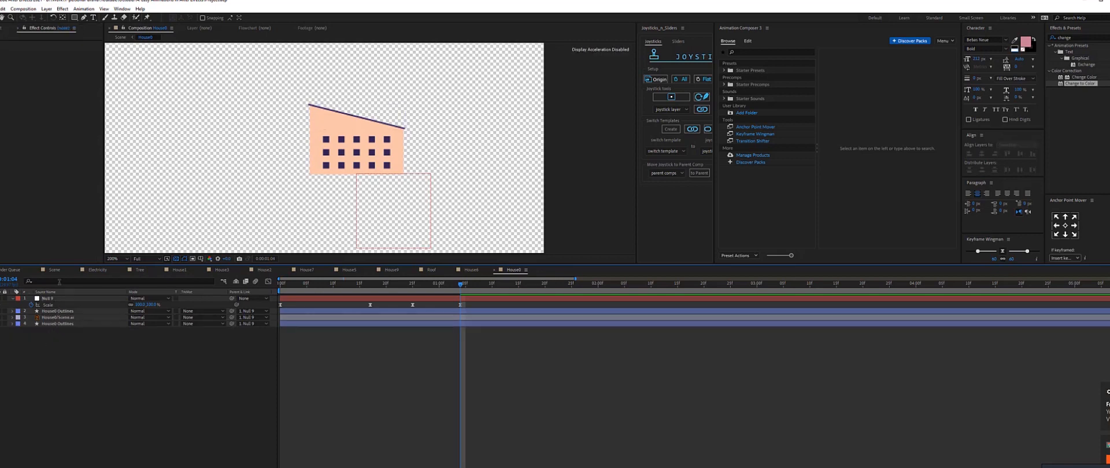
left_click(53, 281)
type("path")
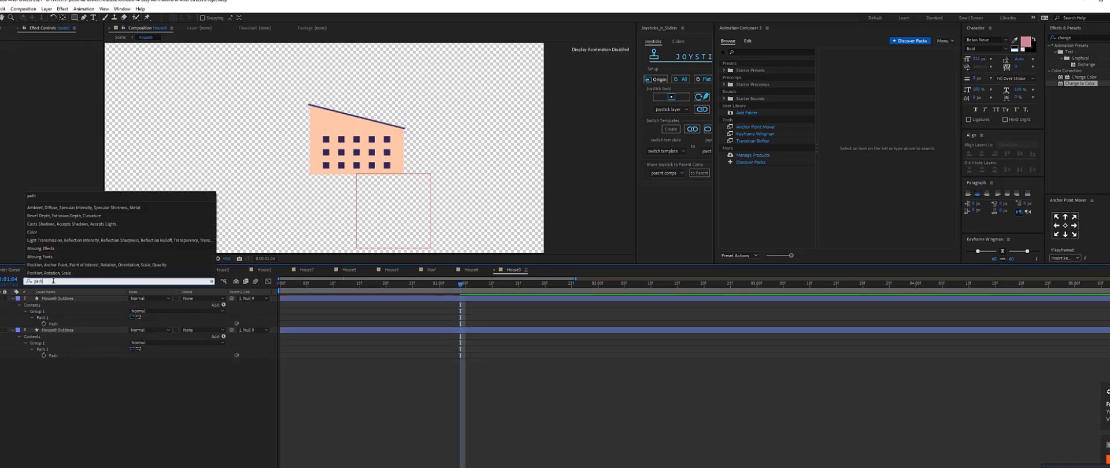
left_click(42, 325)
left_click(43, 355)
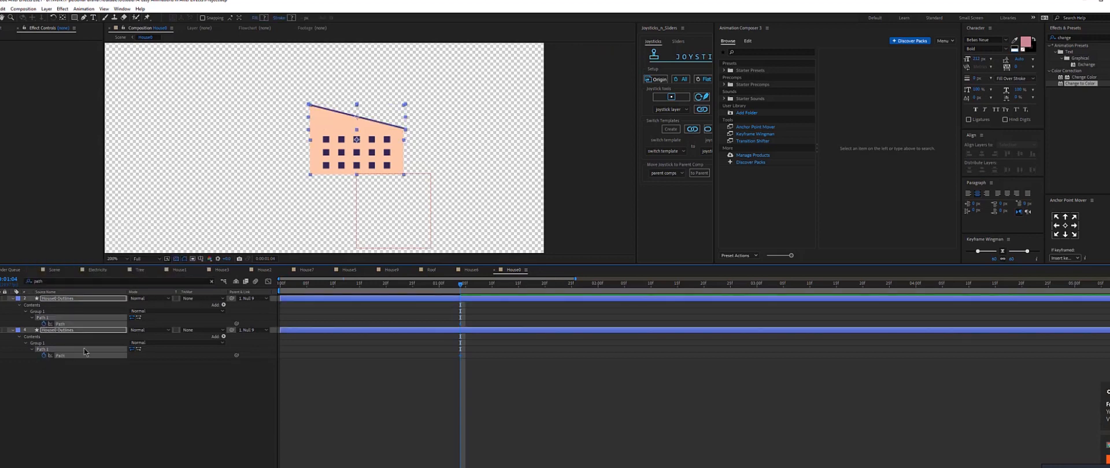
key("u")
left_click(450, 298)
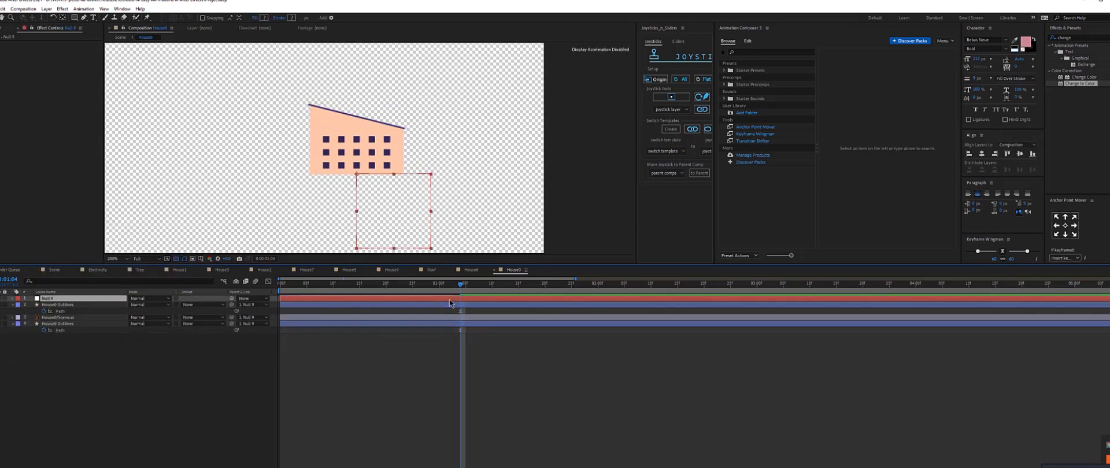
key("u")
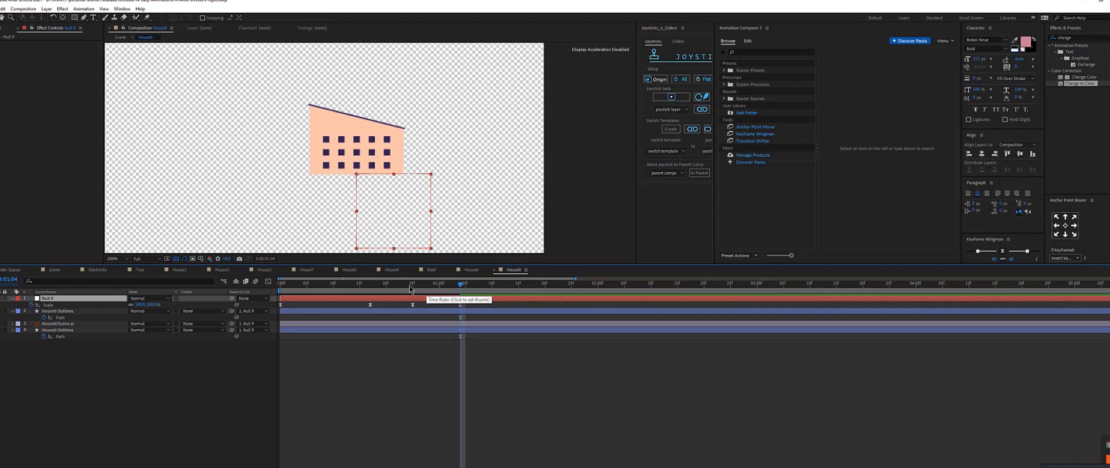
left_click_drag(411, 288, 256, 304)
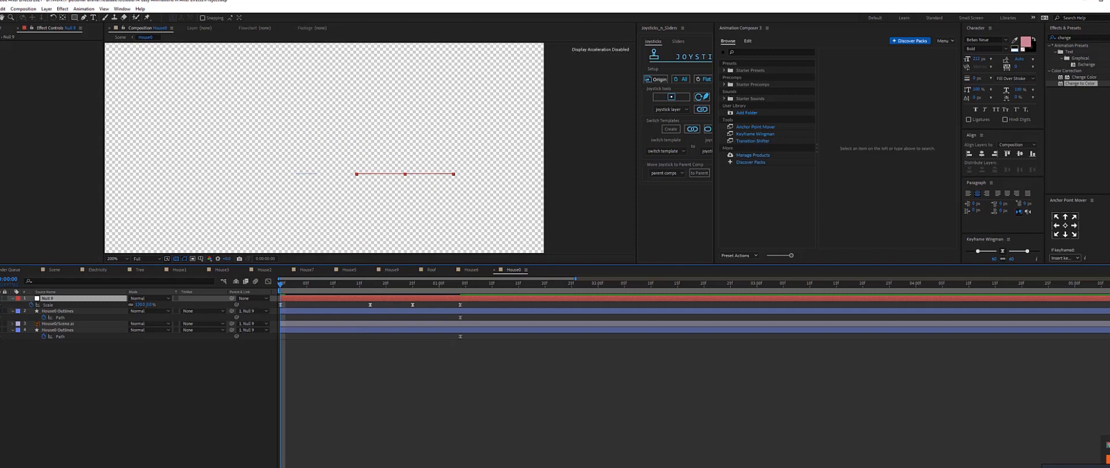
left_click(0, 317)
left_click(0, 337)
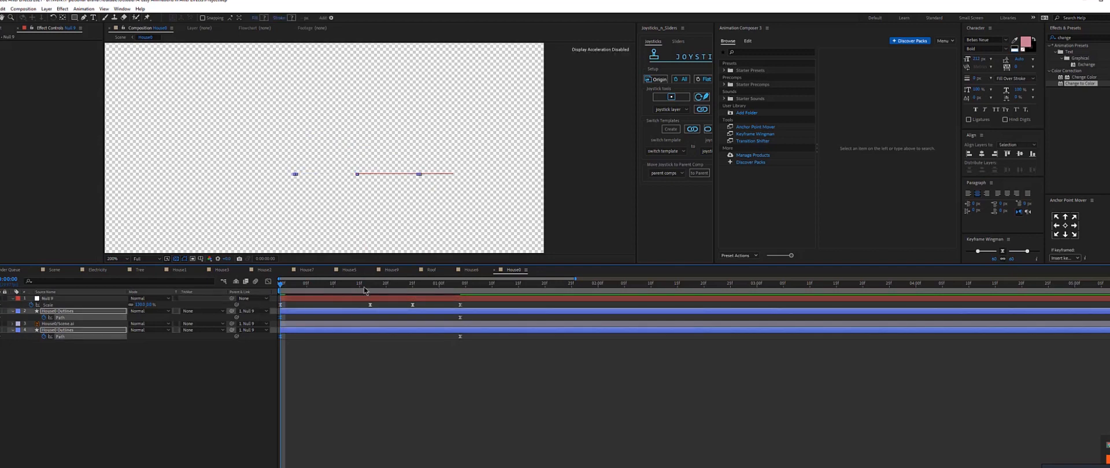
At about 0:00:17, raise the roof line path high and flatten it into a horizontal line.
left_click_drag(365, 287, 370, 289)
key("ctrl+shift+a")
scroll(341, 110, "up", 1)
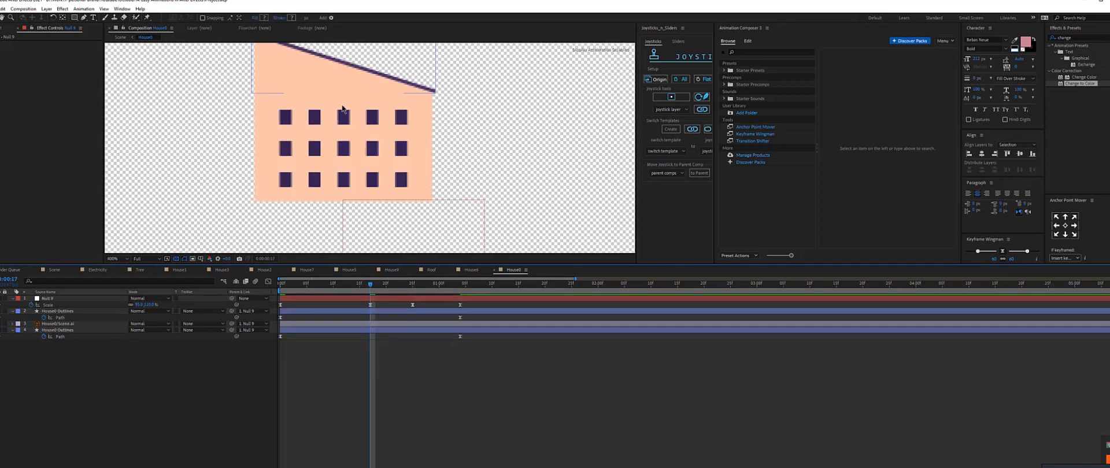
left_click_drag(340, 104, 338, 153)
left_click(405, 139)
left_click_drag(423, 132, 427, 85)
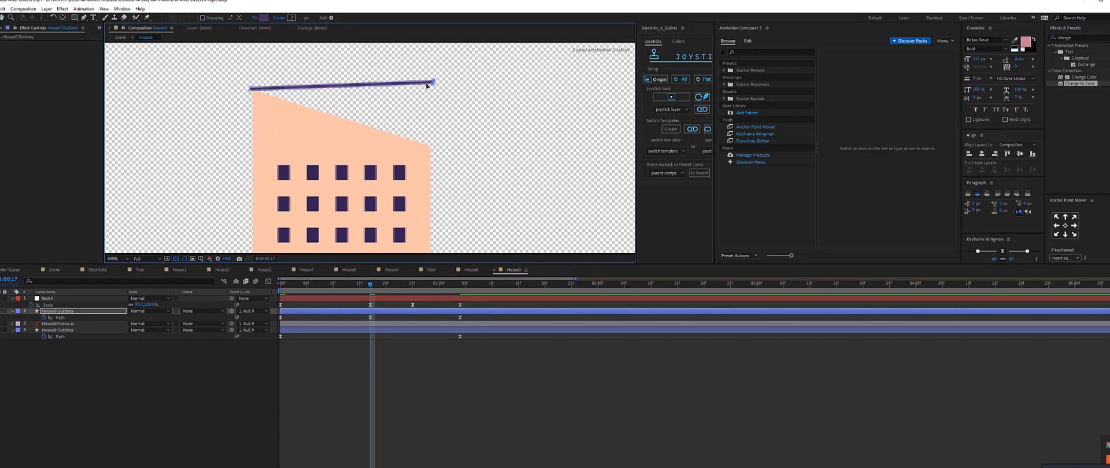
left_click_drag(433, 90, 251, 58)
Drag the building body's top vertices up to meet the raised roof line, stretching the house.
left_click(373, 359)
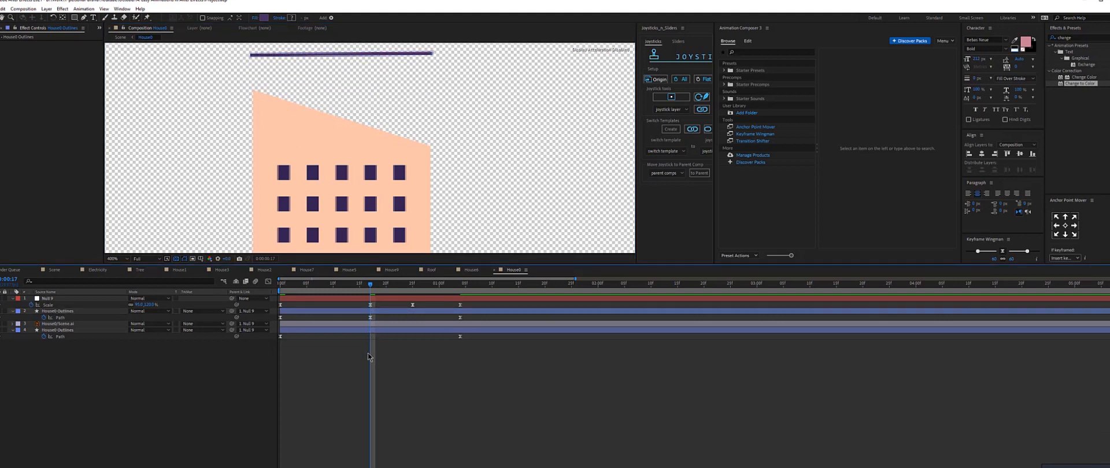
left_click(373, 331)
key("g")
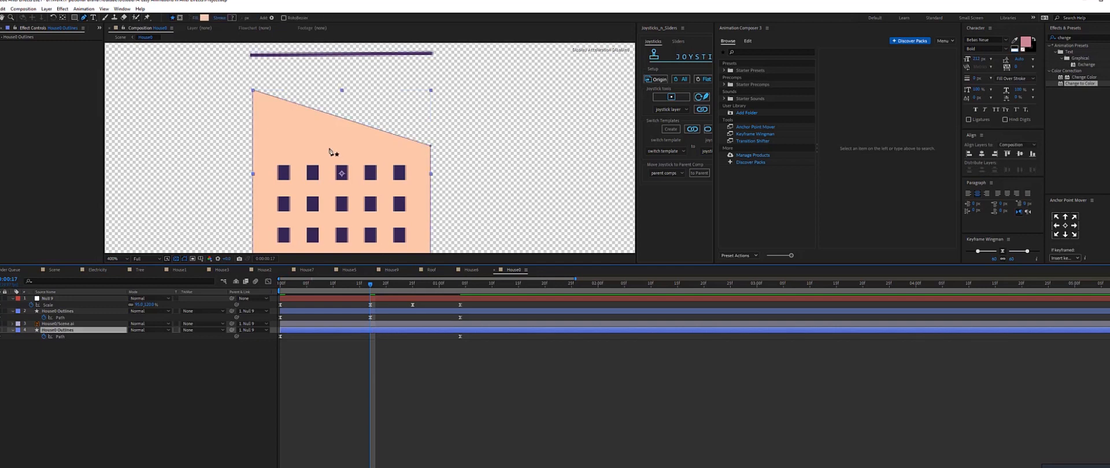
left_click_drag(254, 91, 251, 60)
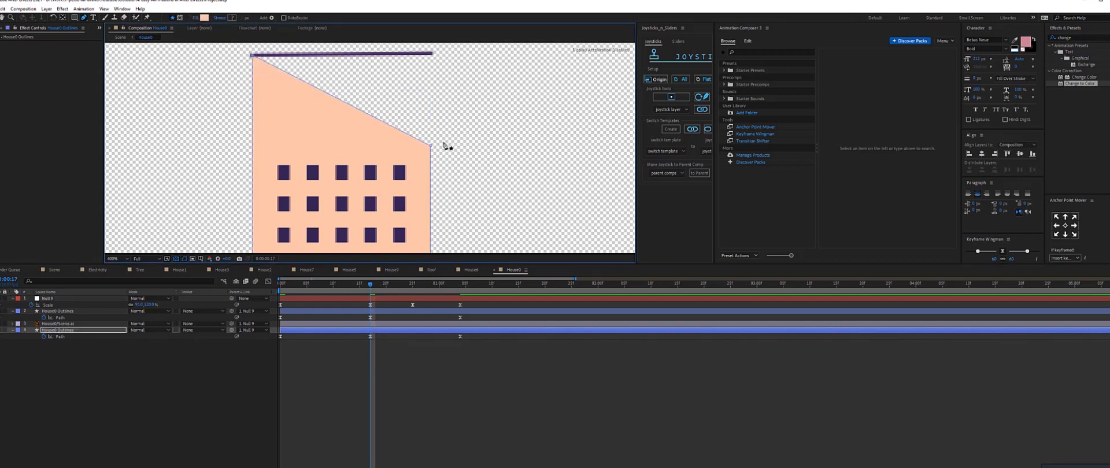
left_click_drag(431, 147, 428, 54)
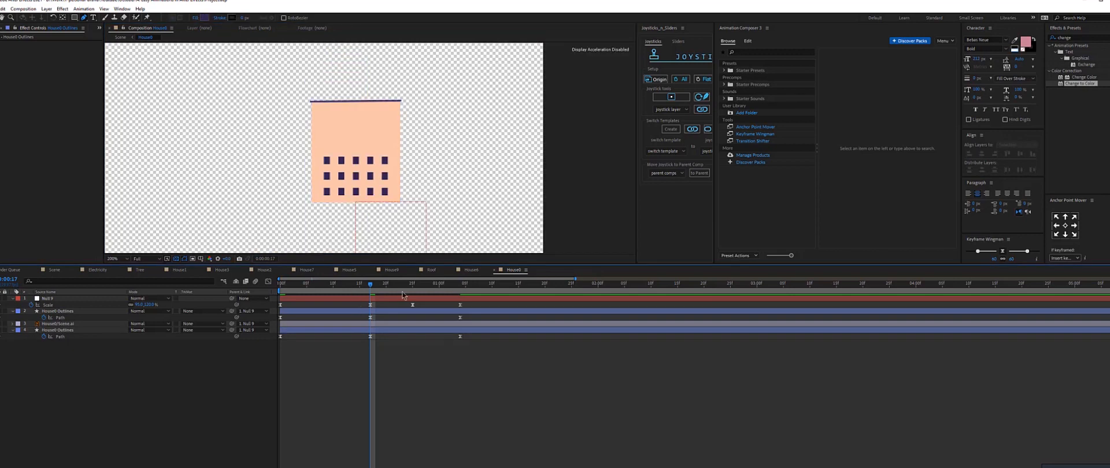
At about 0:00:25, lower both ends of the roof line to squash it down.
left_click(412, 285)
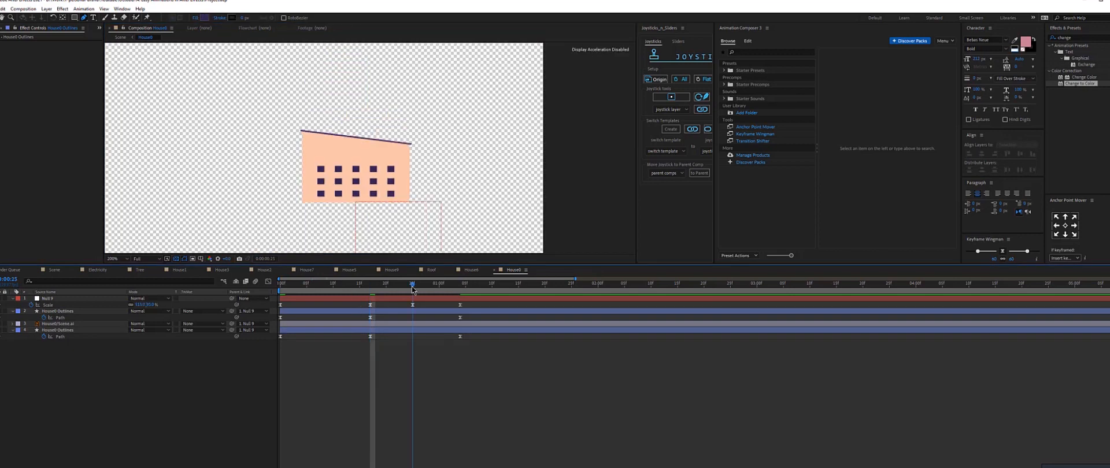
key("period")
left_click(426, 315)
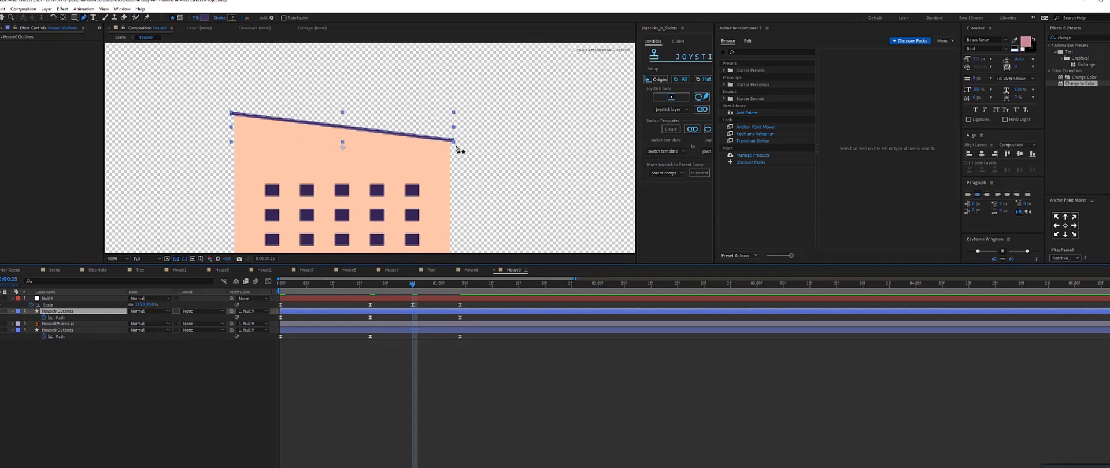
key("v")
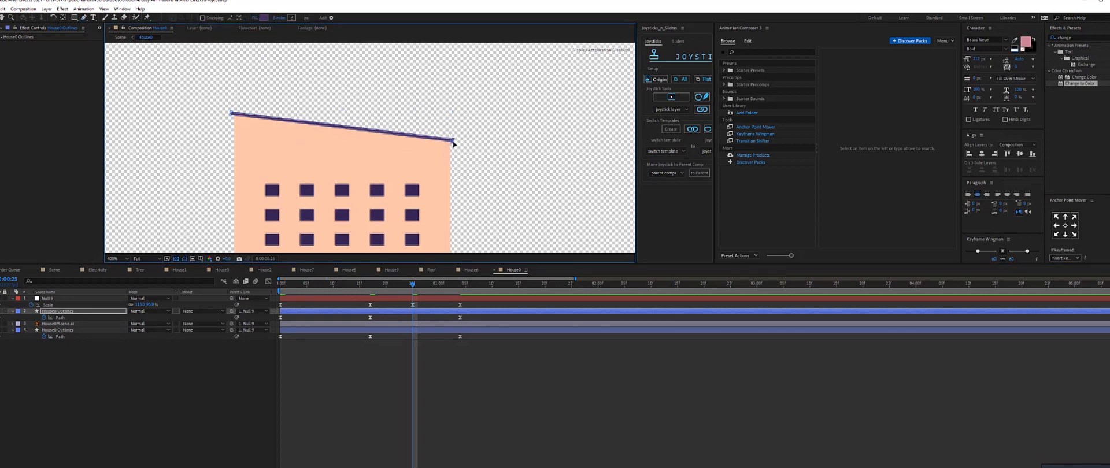
left_click_drag(454, 140, 453, 178)
left_click_drag(231, 113, 231, 145)
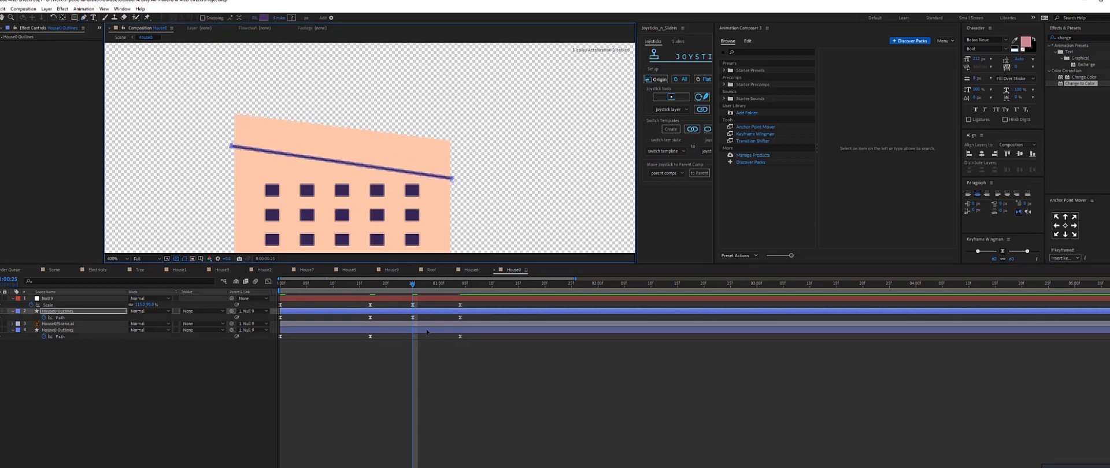
Lower the building body's top vertices to match the squashed roof line.
left_click(427, 332)
left_click_drag(450, 140, 451, 179)
left_click_drag(235, 114, 233, 147)
left_click(440, 370)
key("comma")
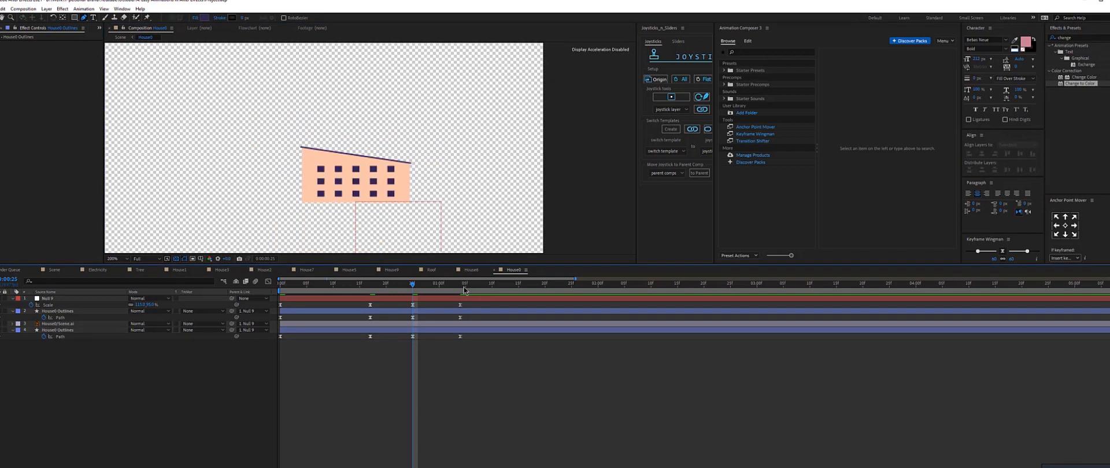
Shift the house outline path keyframes a few frames later and preview the house animation.
left_click(463, 286)
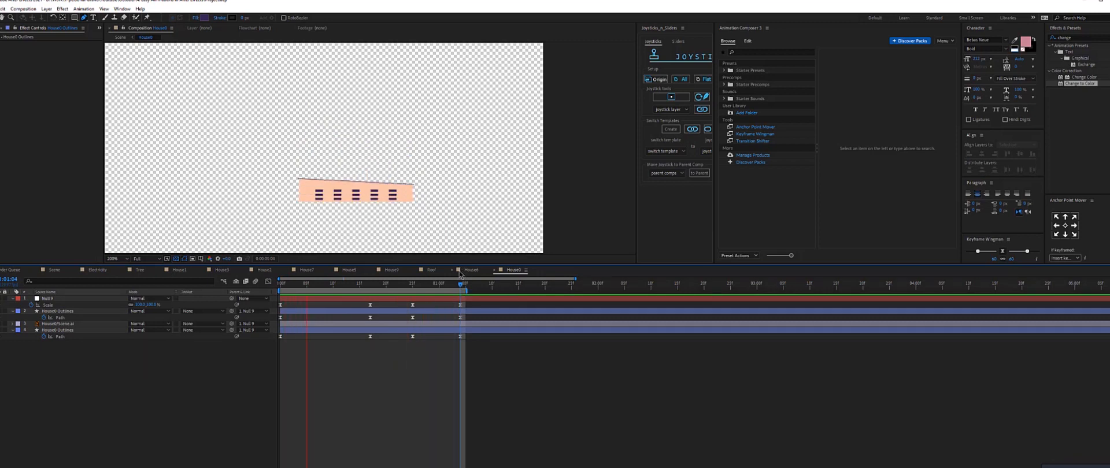
key("space")
left_click(309, 311)
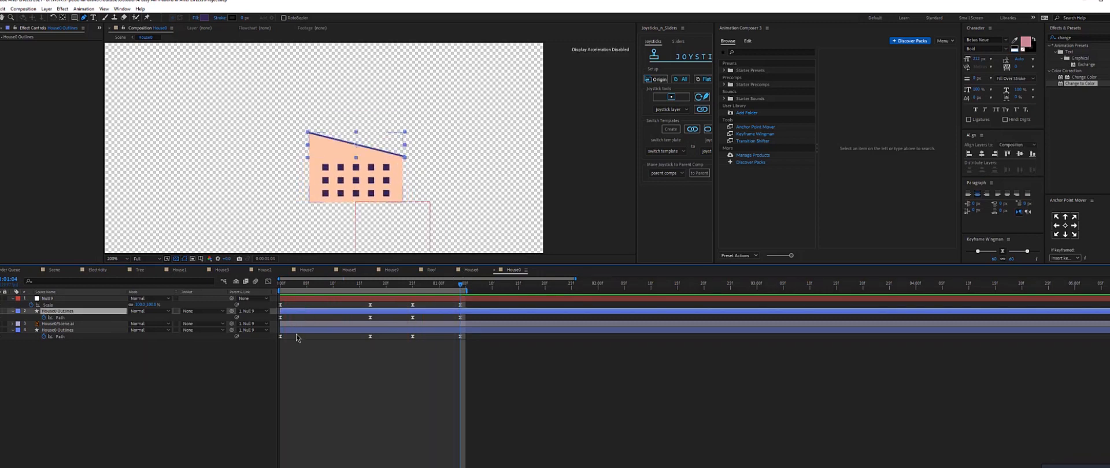
left_click(291, 331, "ctrl")
left_click_drag(284, 311, 300, 312)
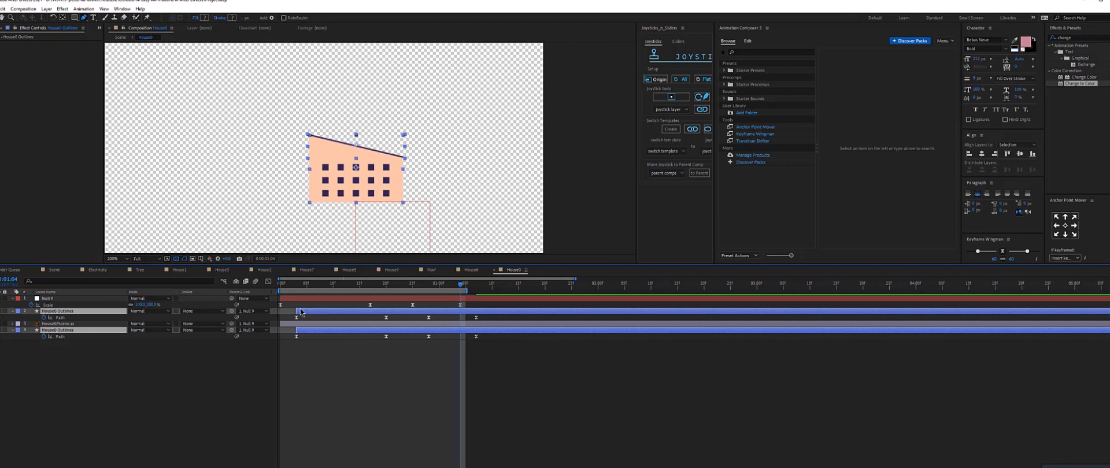
key("space")
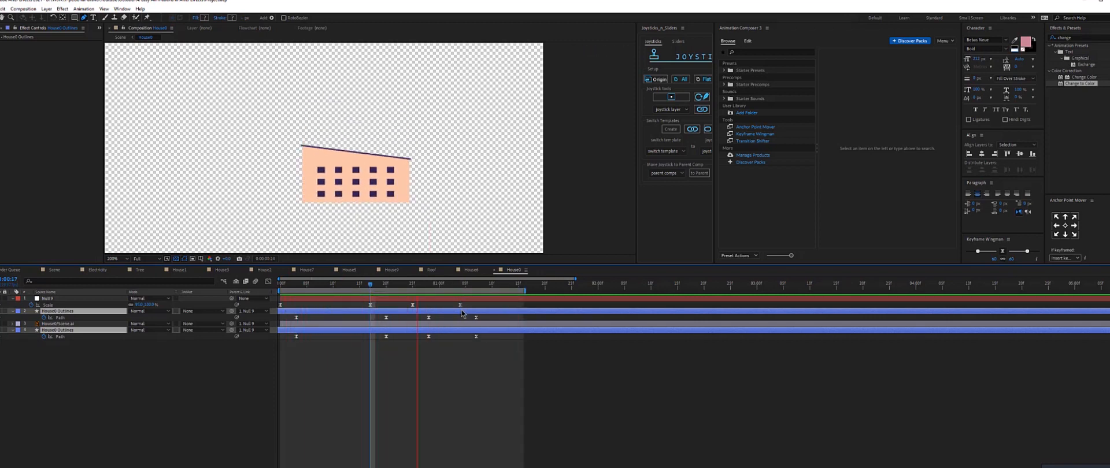
left_click(419, 399)
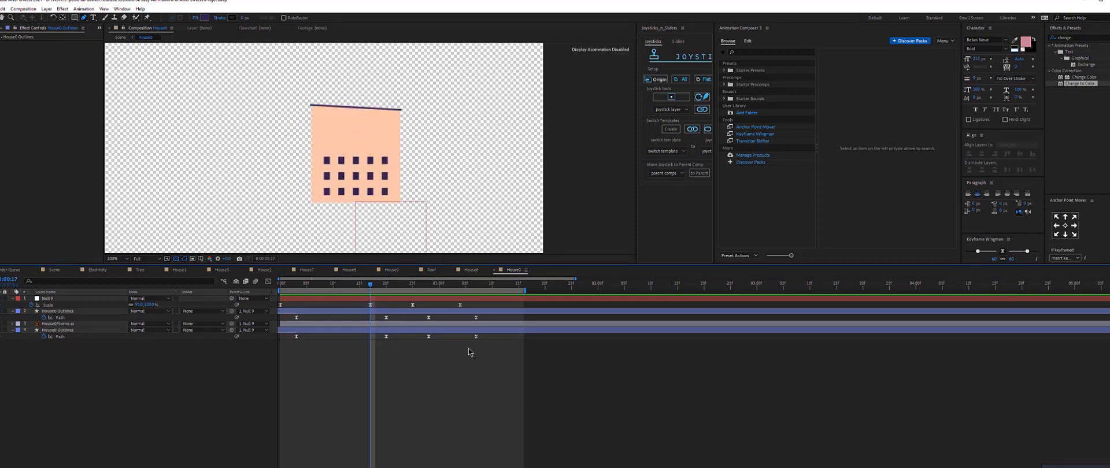
Preview the main Scene composition and open the Big Hill composition.
left_click(52, 270)
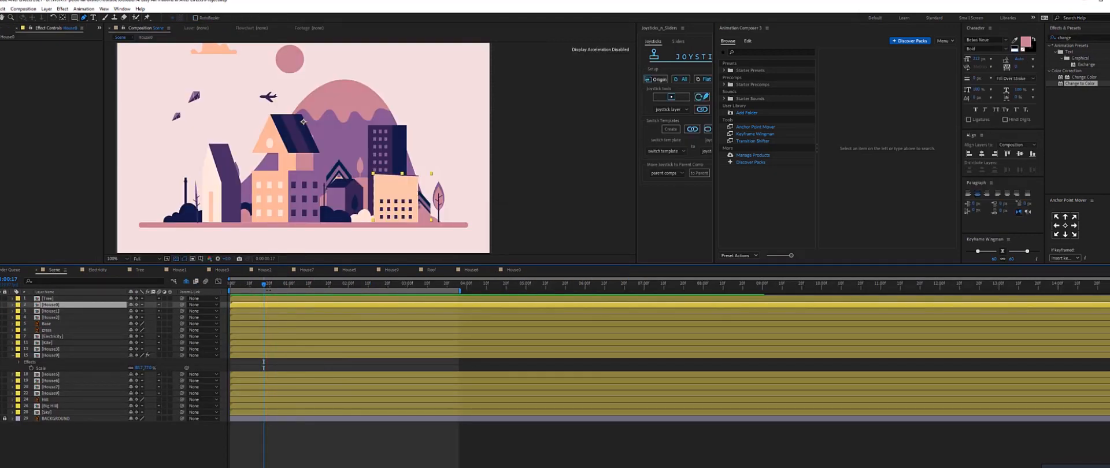
left_click_drag(252, 285, 228, 285)
key("space")
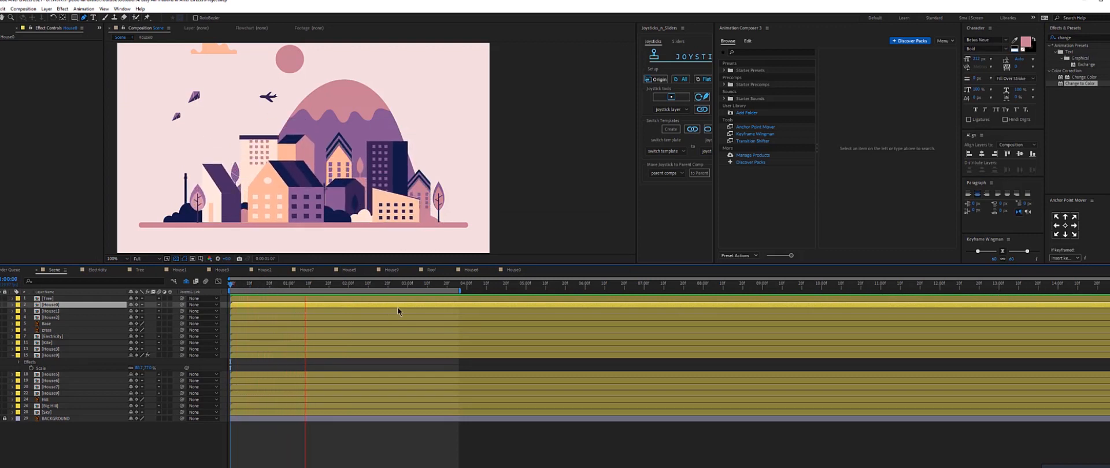
left_click(344, 92)
double_click(345, 92)
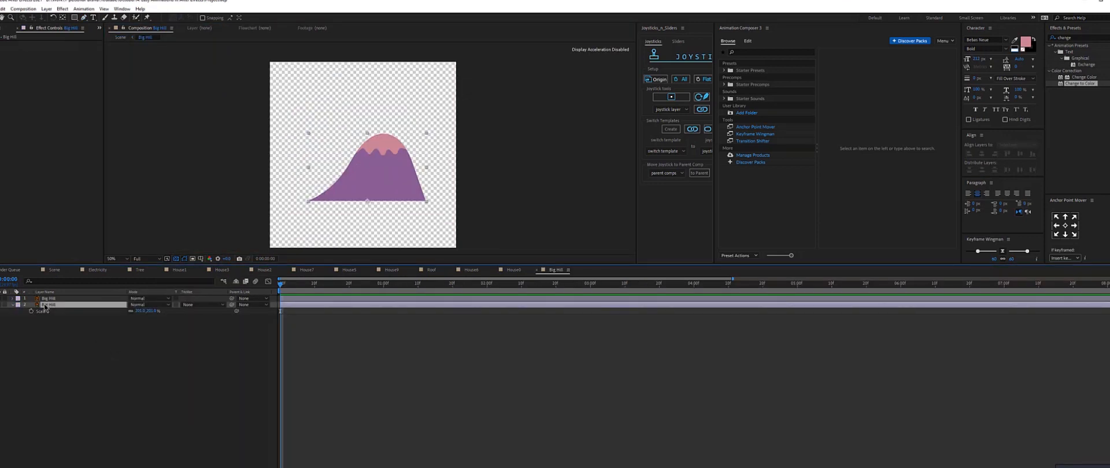
Move the hill layer's anchor point to the base of the hill and add a Scale keyframe.
key("y")
left_click(369, 202)
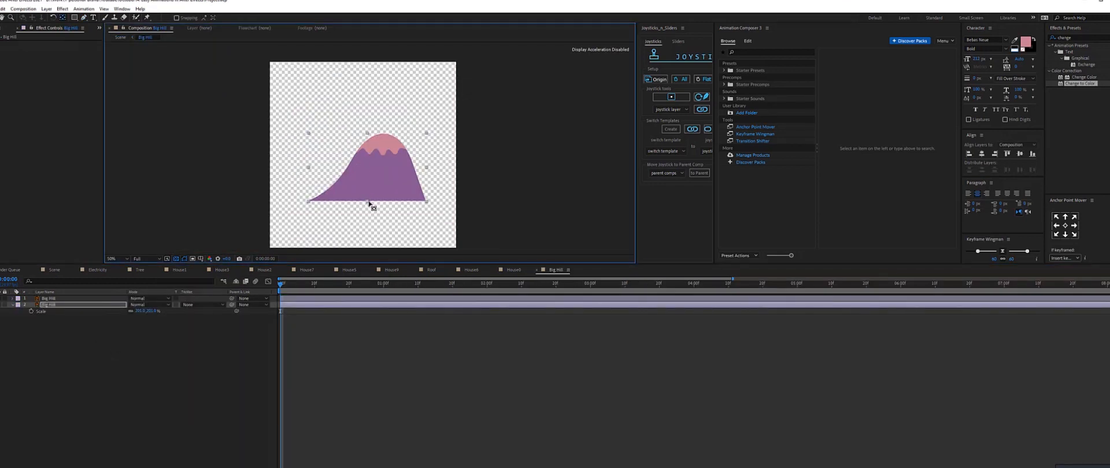
left_click(57, 311)
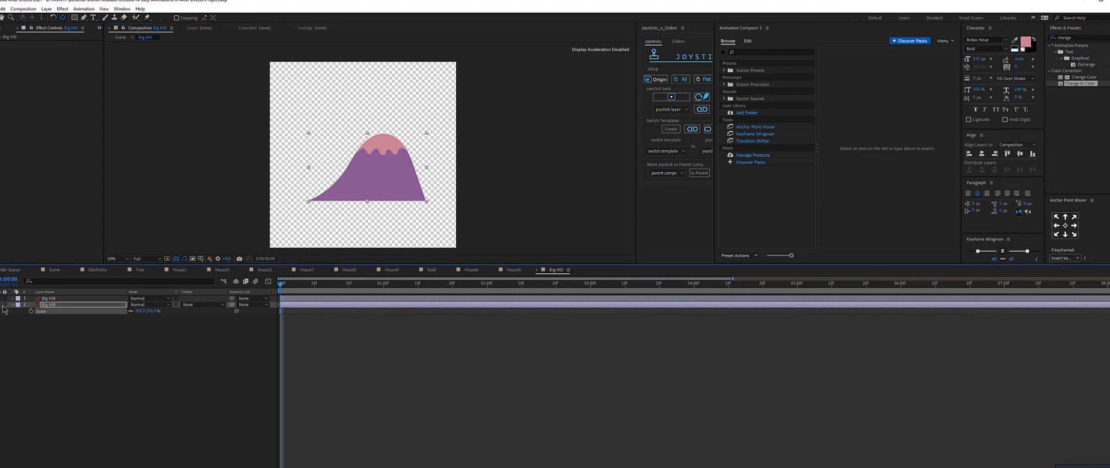
left_click(0, 305)
left_click(0, 305)
left_click(46, 307)
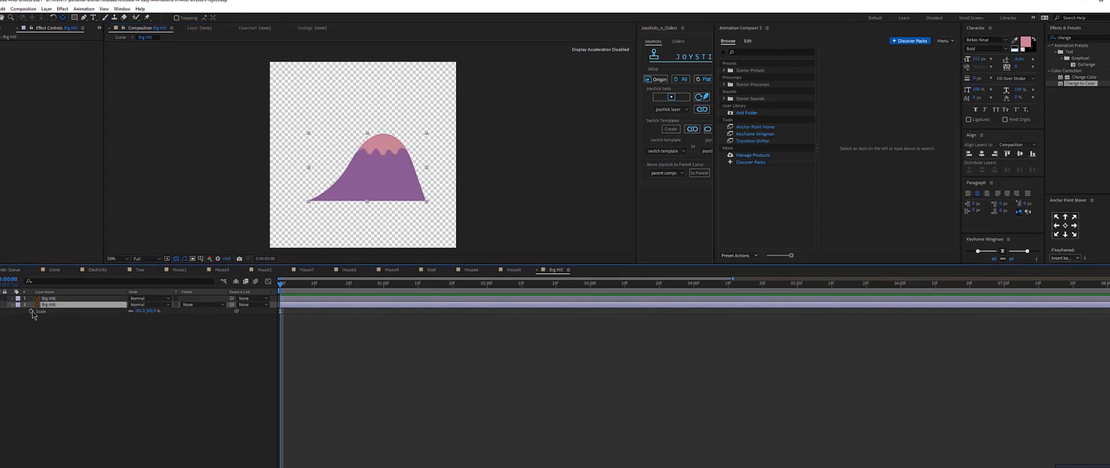
left_click(32, 311)
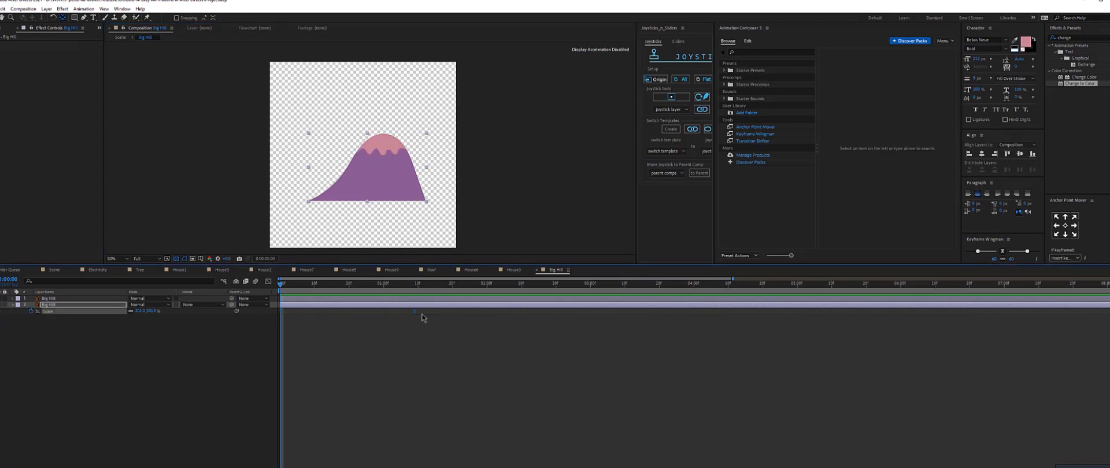
left_click_drag(422, 315, 422, 315)
Set the hill's Scale to 0 at the start of the timeline.
left_click_drag(374, 288, 156, 301)
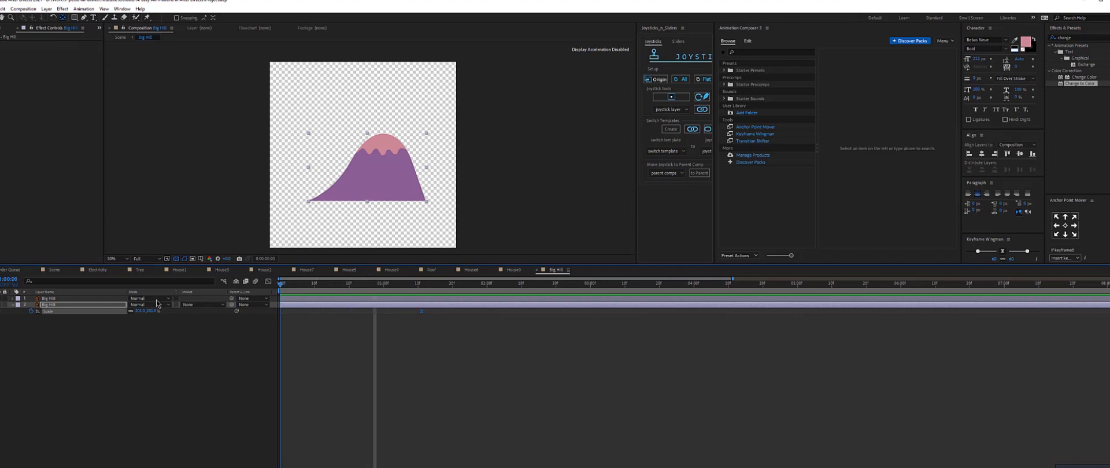
left_click(152, 312)
type("0")
key("Return")
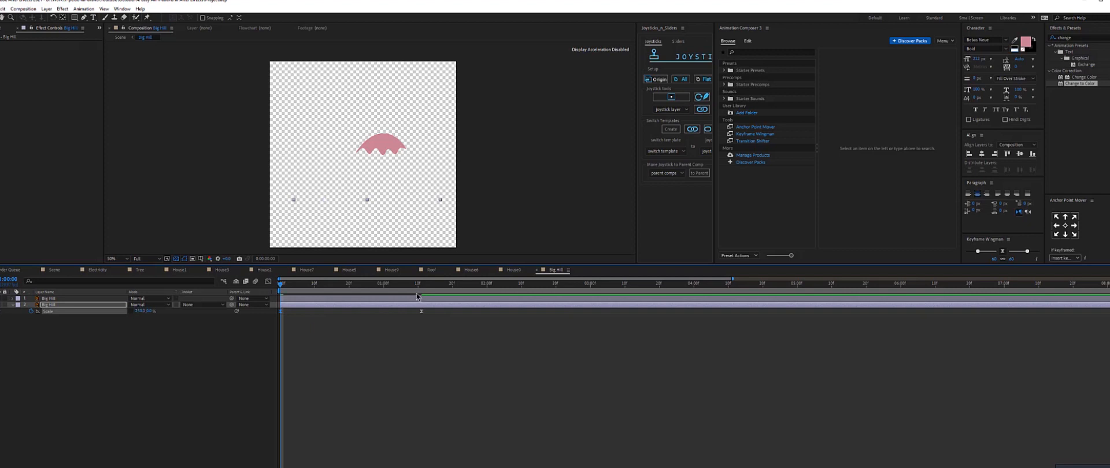
At about 0:00:21, reduce the hill's Scale slightly to add an overshoot keyframe.
left_click(351, 289)
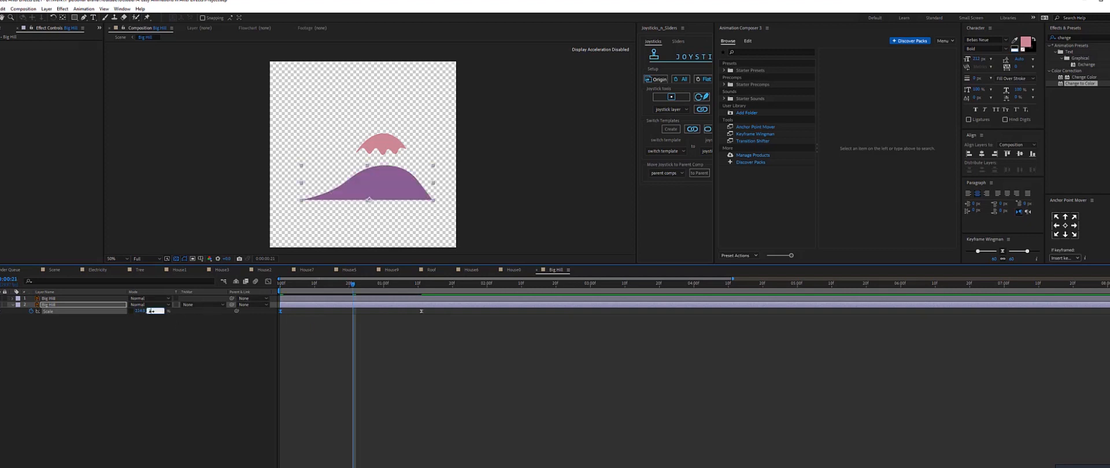
key("Return")
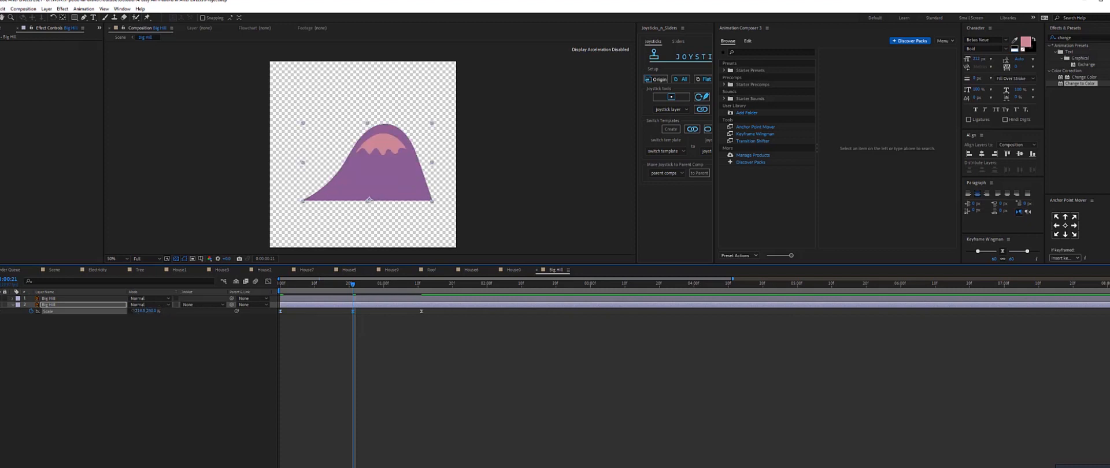
left_click_drag(135, 311, 122, 313)
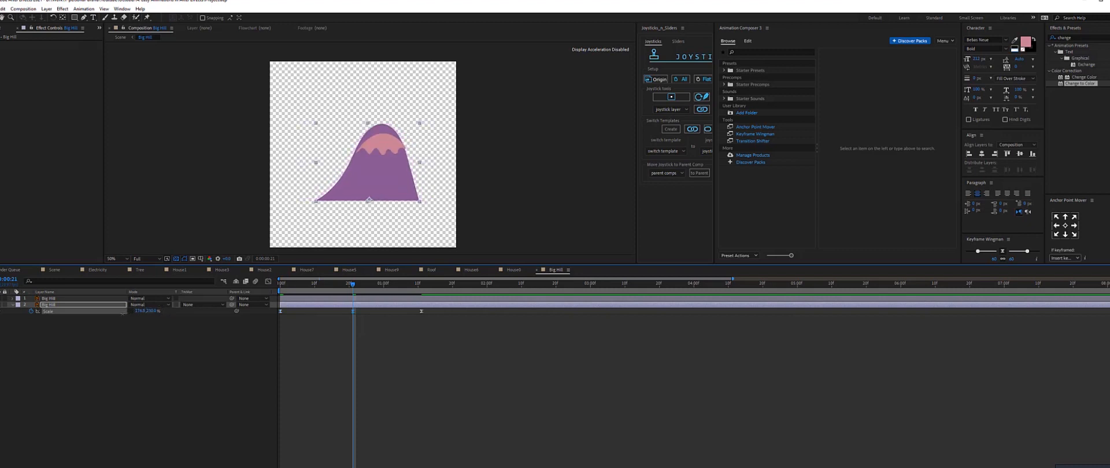
Preview the hill's scale animation in the Big Hill composition.
left_click(325, 284)
key("space")
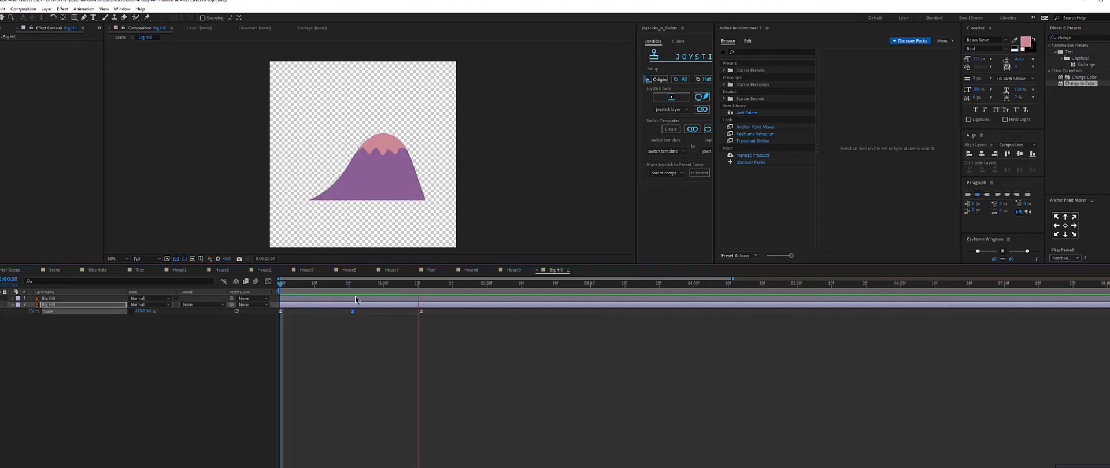
key("period")
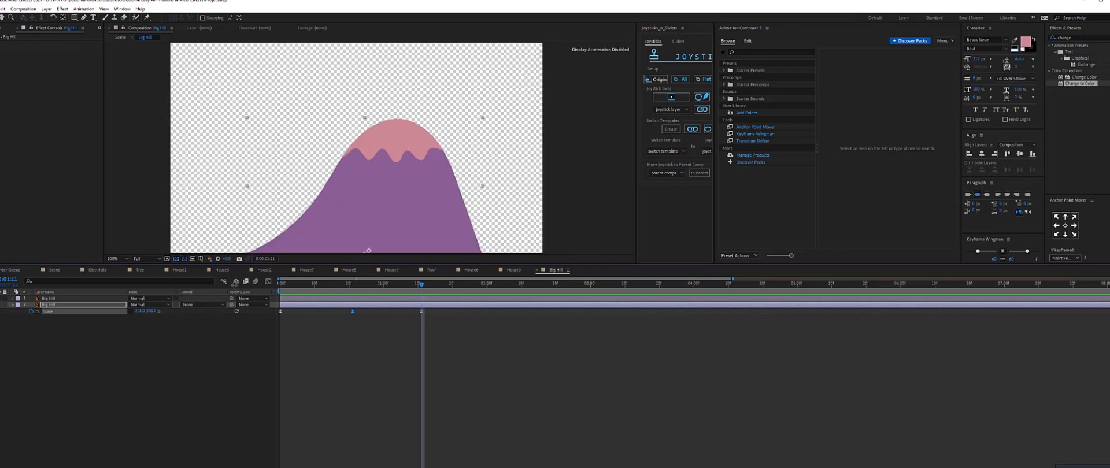
Duplicate the hill layer and set the lower copy's track matte to Alpha using the duplicate above it.
left_click(49, 307)
key("ctrl+d")
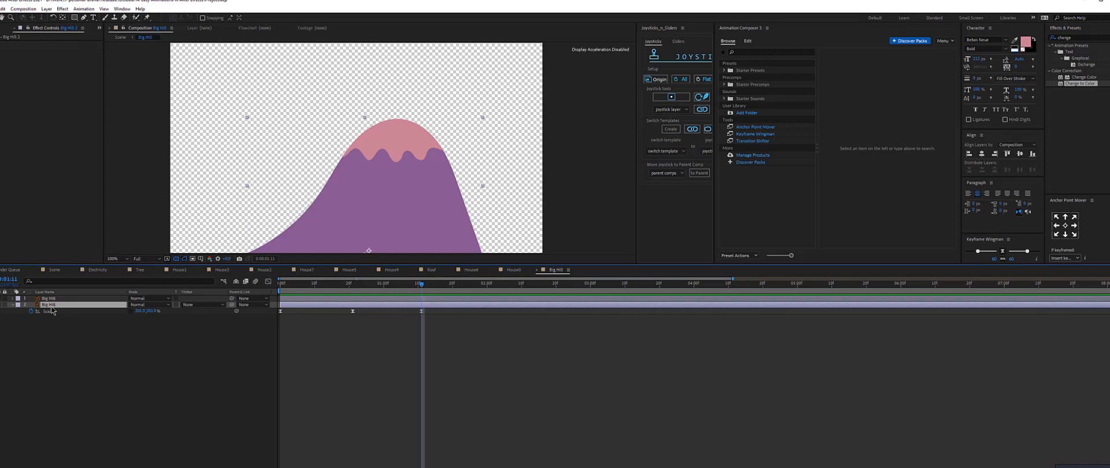
left_click(50, 299)
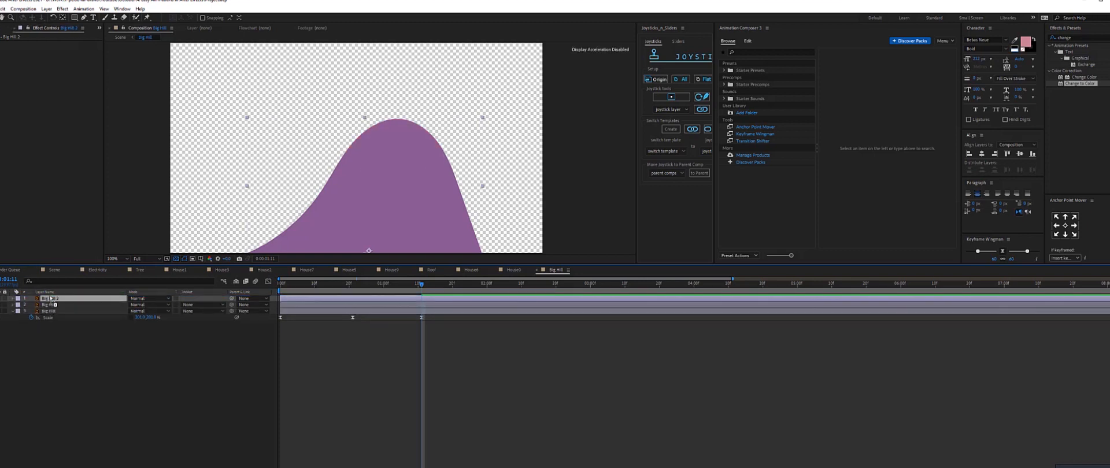
left_click(202, 305)
left_click(210, 324)
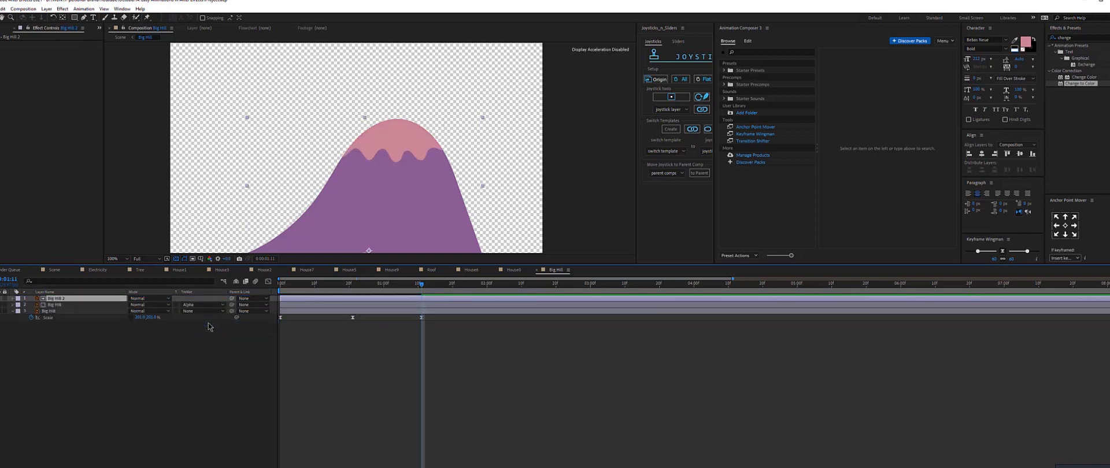
At about 0:00:17, create shapes from the matted hill vector layer and delete the original vector layer.
key("space")
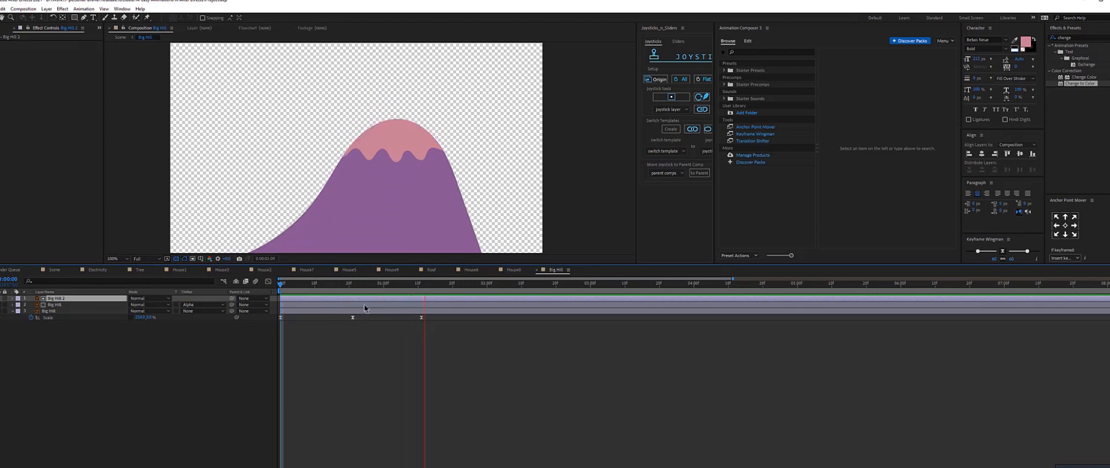
left_click(416, 284)
left_click_drag(417, 287, 375, 289)
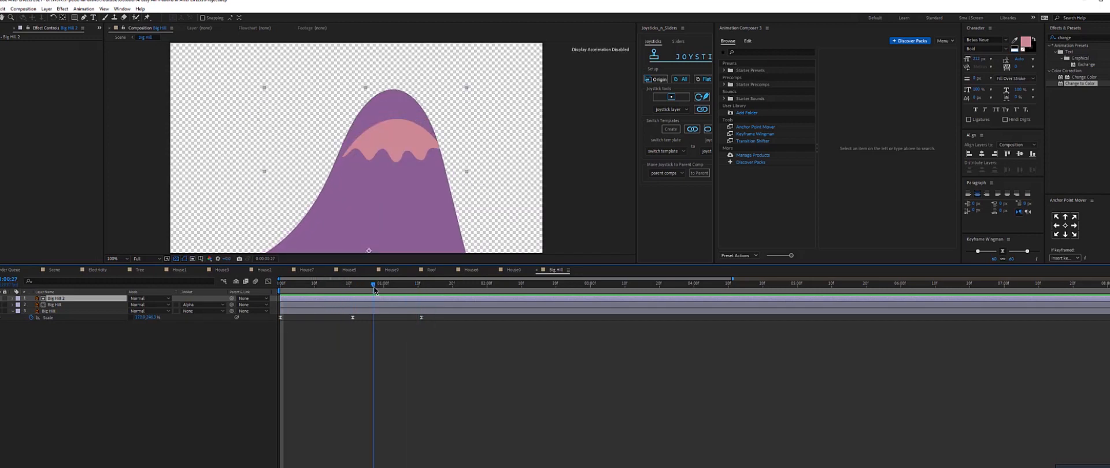
left_click(77, 305)
right_click(77, 306)
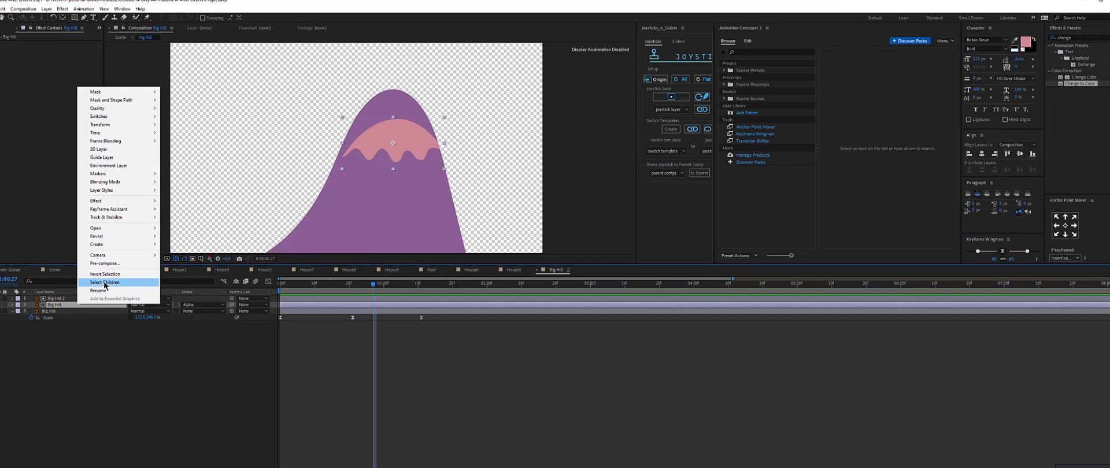
mouse_move(115, 245)
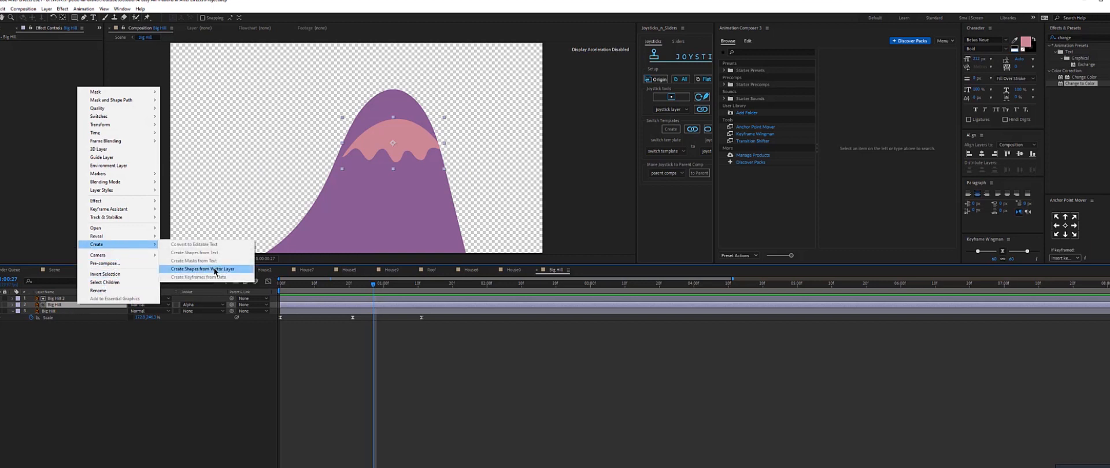
left_click(205, 269)
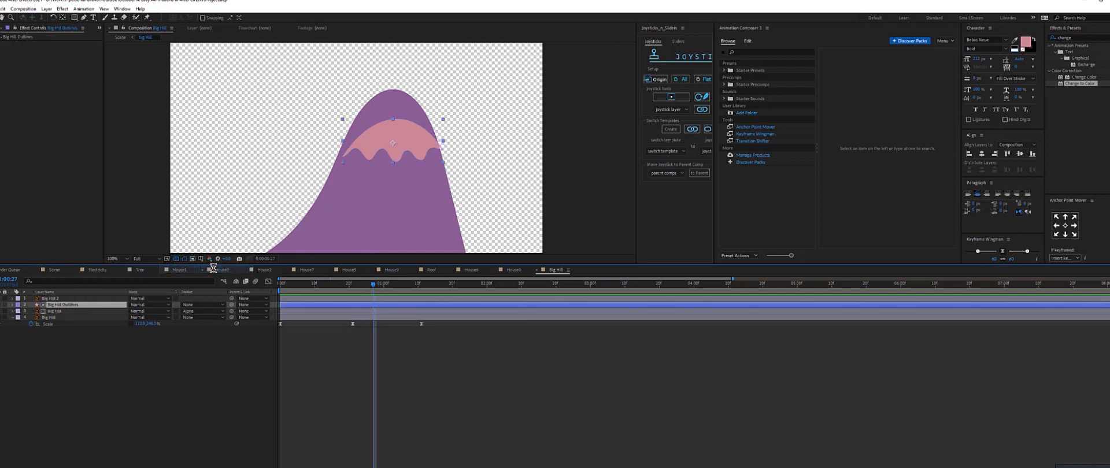
key("Delete")
Set the Big Hill Outlines layer's track matte to Alpha Matte "Big Hill 2".
left_click(58, 305)
left_click(203, 305)
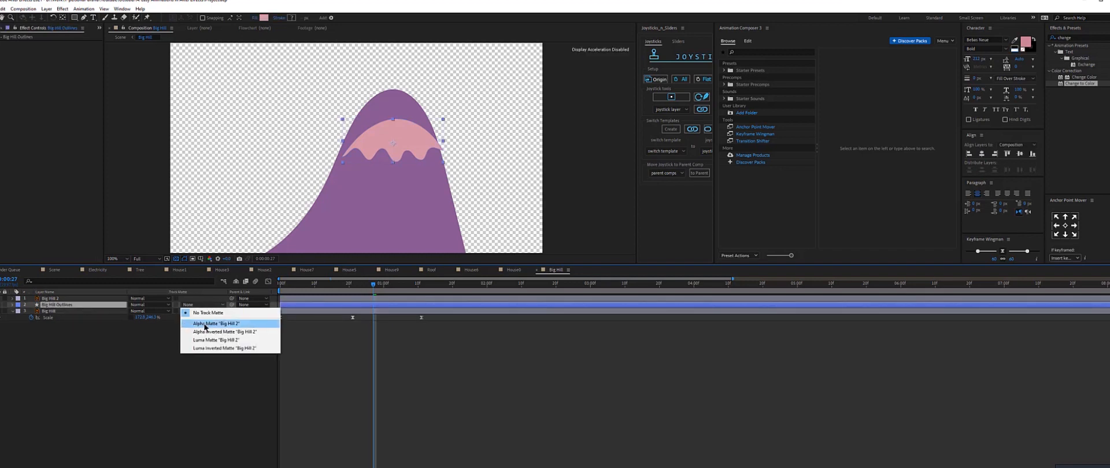
left_click(205, 326)
Reshape the pink snow-cap path on the outlines layer, pulling its top vertices up above the hill's peak.
key("g")
left_click(351, 147)
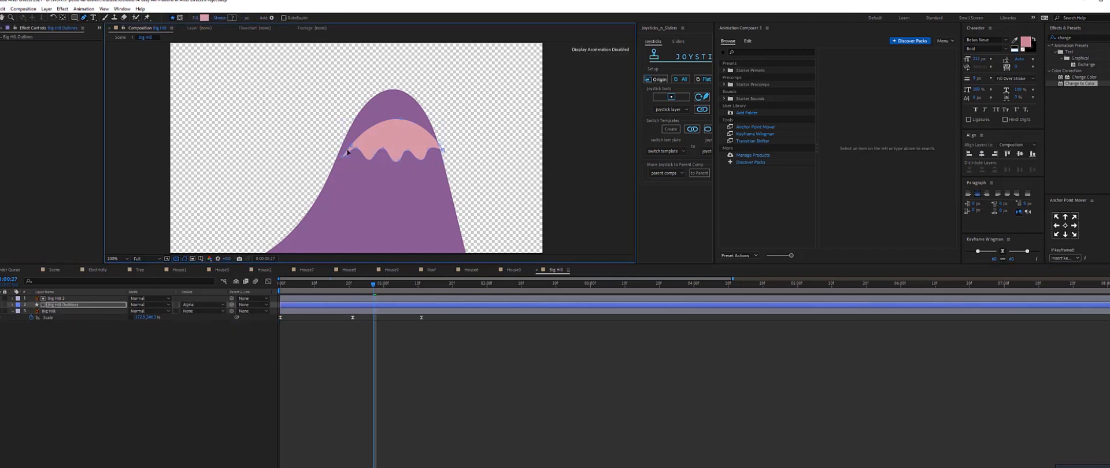
key("v")
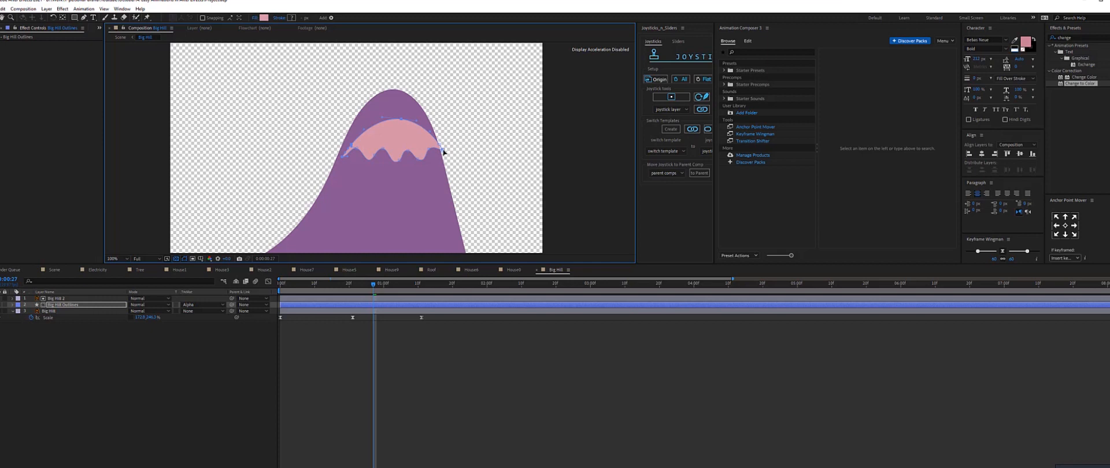
left_click_drag(398, 103, 387, 69)
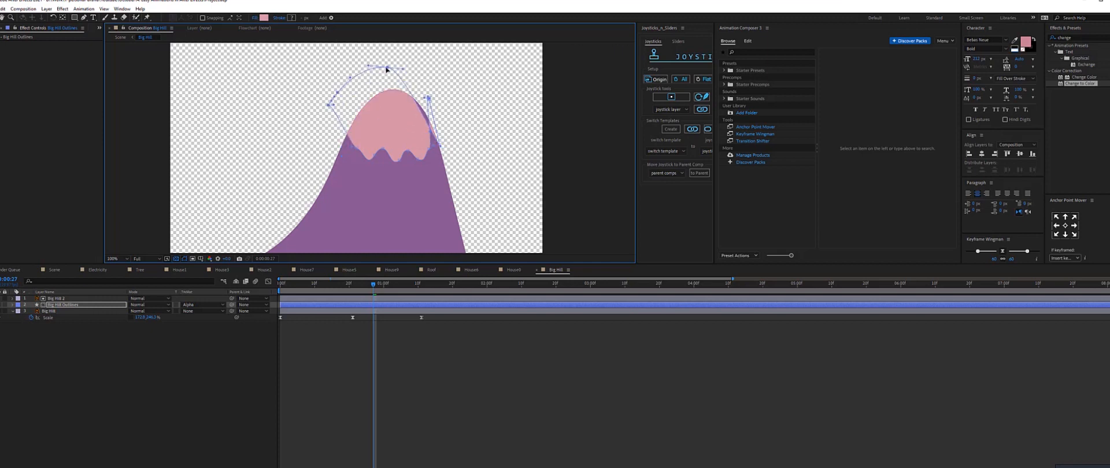
key("ctrl+z")
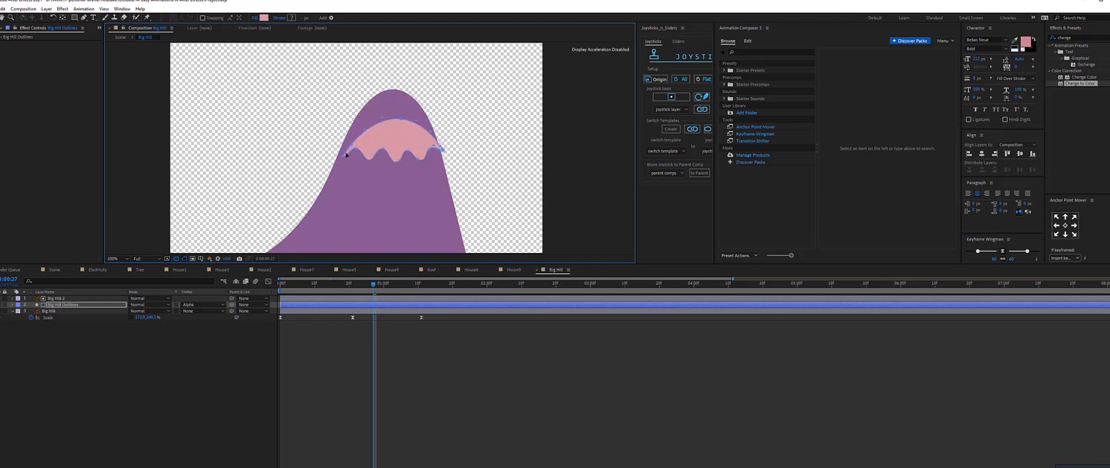
left_click_drag(351, 148, 351, 115)
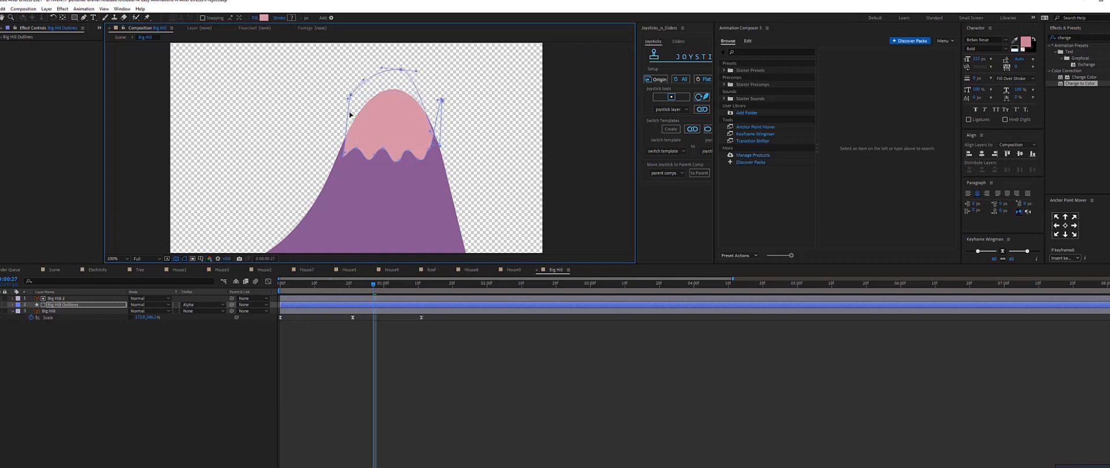
left_click_drag(335, 162, 334, 157)
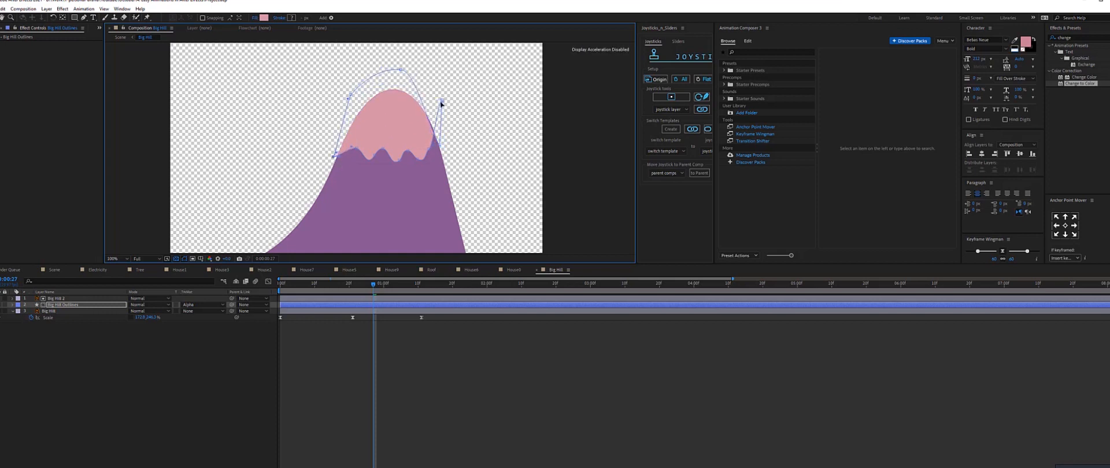
mouse_move(442, 104)
left_mouse_down()
mouse_move(436, 151)
mouse_move(446, 144)
left_mouse_up()
left_click(413, 435)
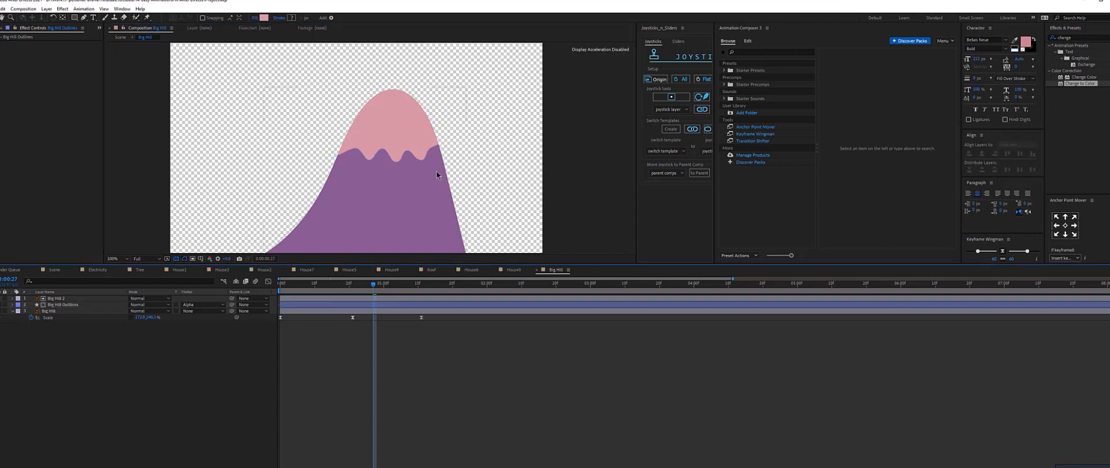
At 0:01:11, add a Position keyframe to the Big Hill Outlines layer.
scroll(436, 171, "down", 1)
left_click_drag(343, 285, 113, 316)
key("space")
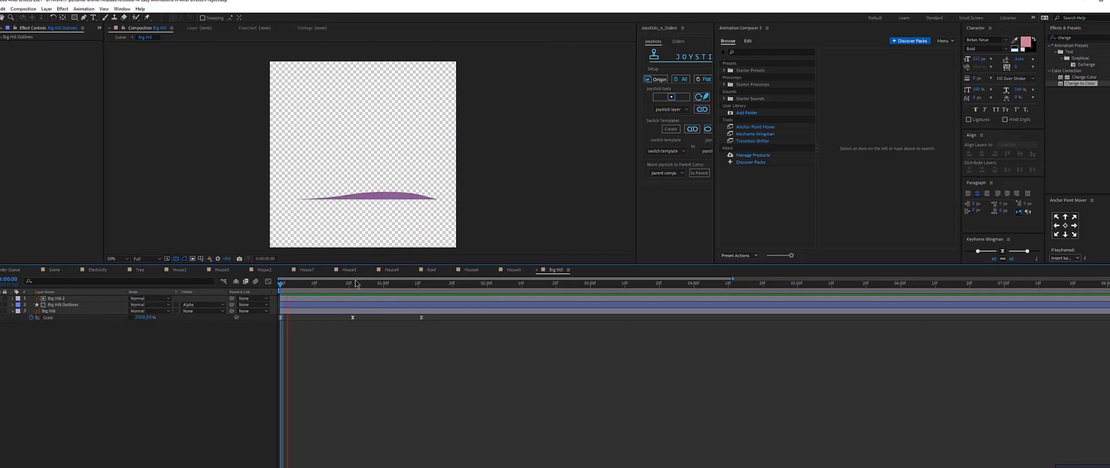
left_click(417, 286)
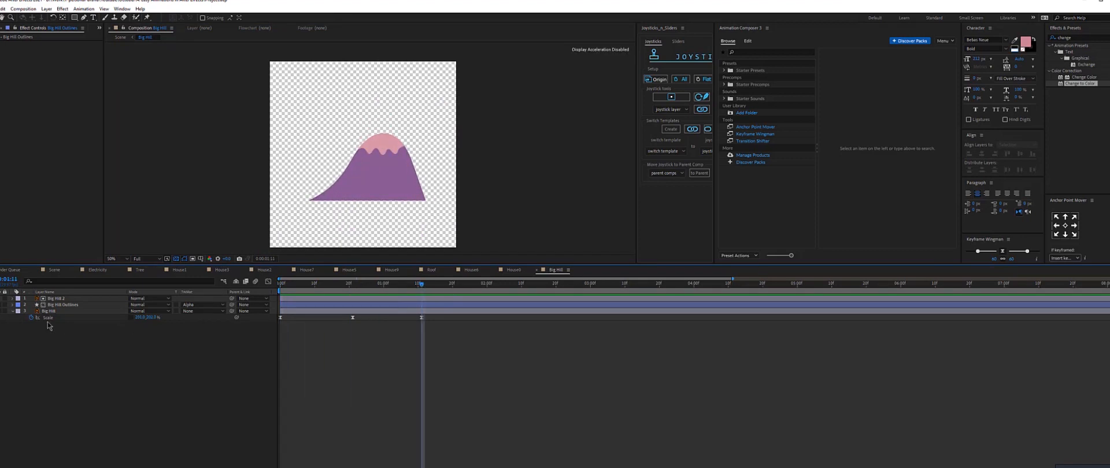
left_click(71, 306)
key("p")
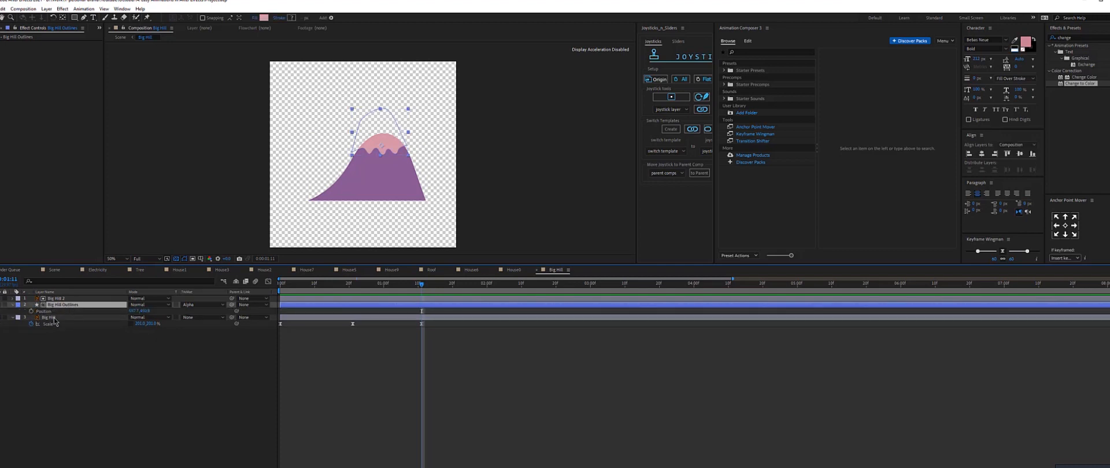
left_click(31, 312)
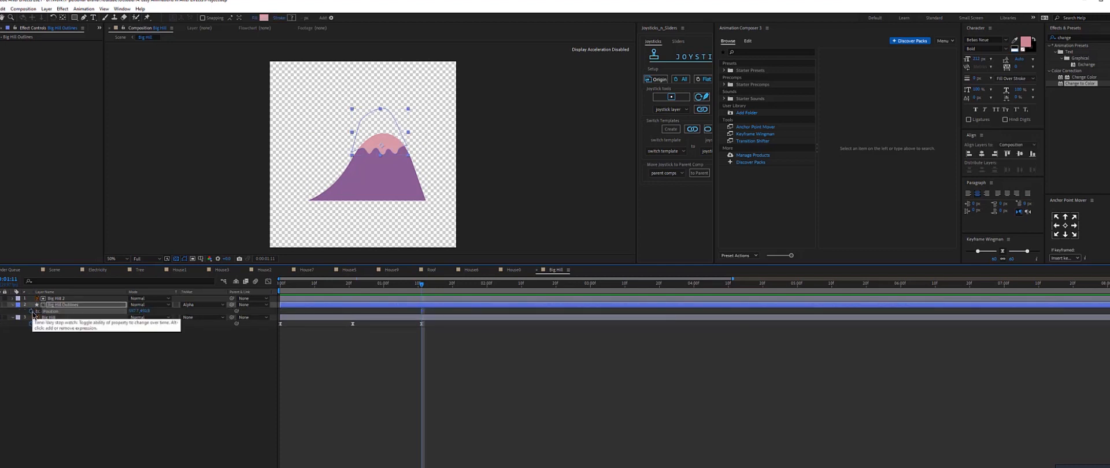
At 0:00:21, move the snow-cap outlines layer upward to set its starting Position keyframe.
left_click(353, 286)
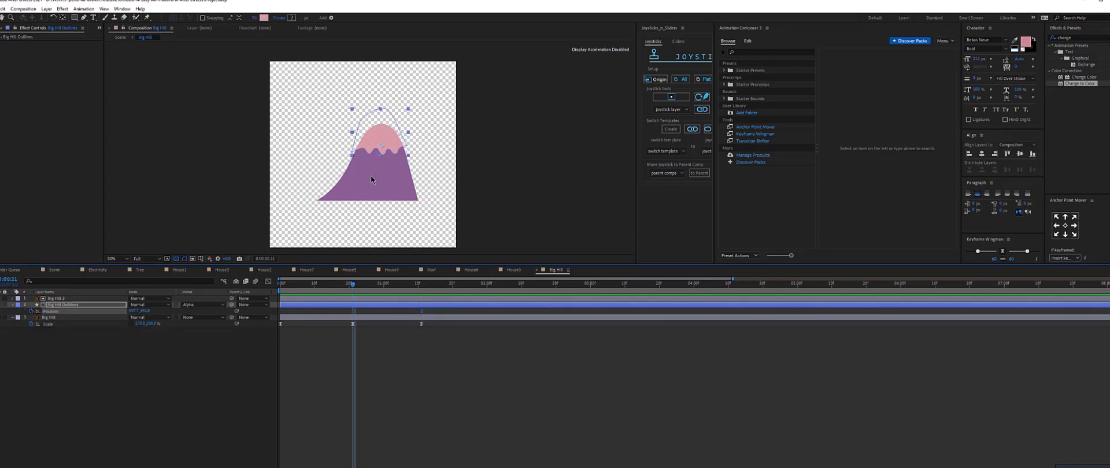
scroll(372, 181, "up", 2)
left_click_drag(383, 149, 382, 117)
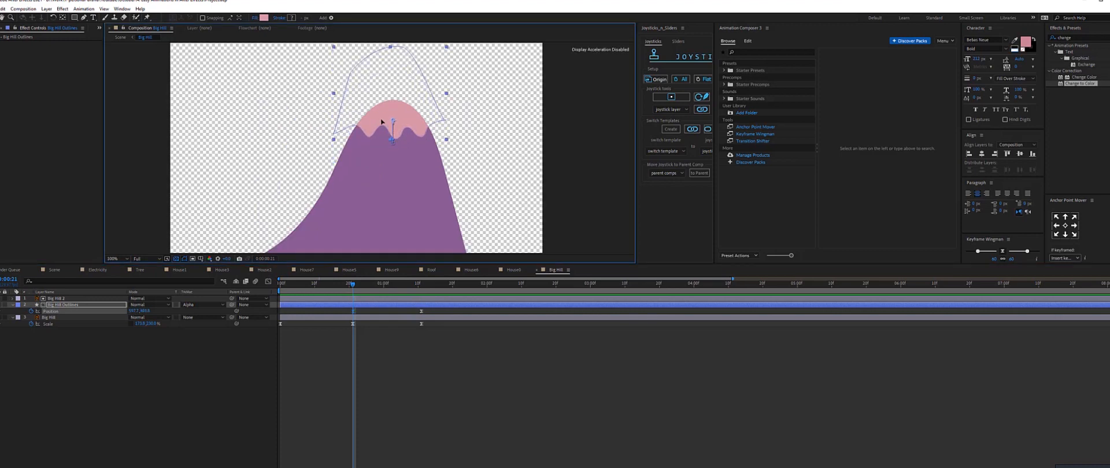
Preview the snow-cap slide in Big Hill and the overall animation in the Scene composition.
key("Home")
key("space")
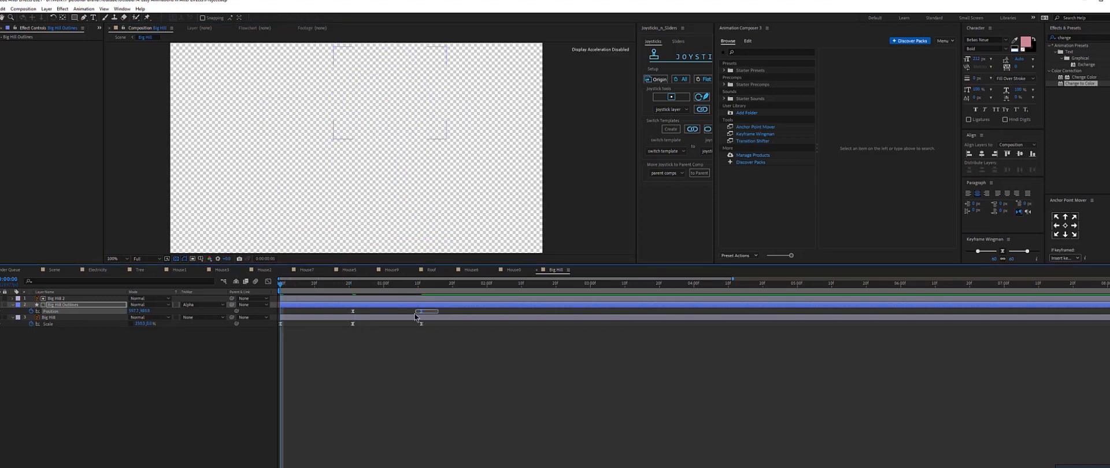
key("space")
key("space")
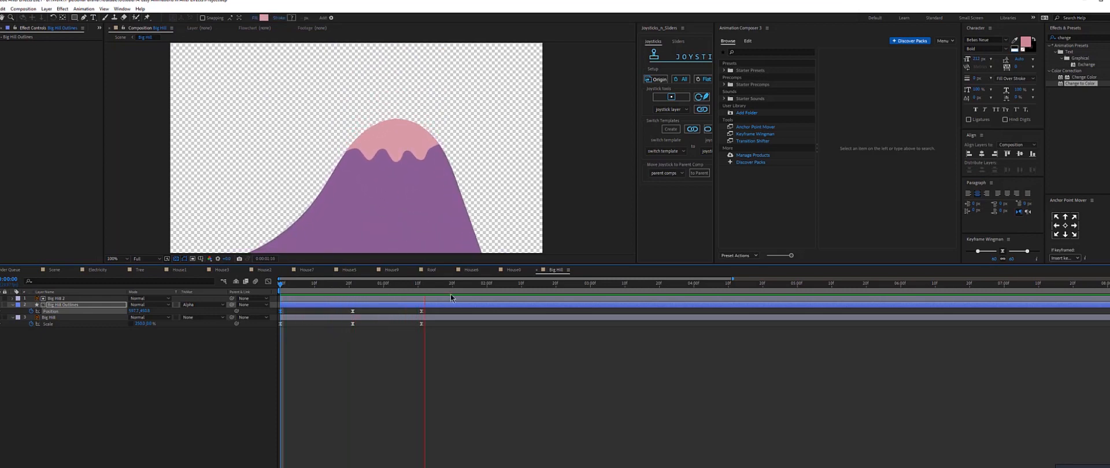
key("comma")
key("space")
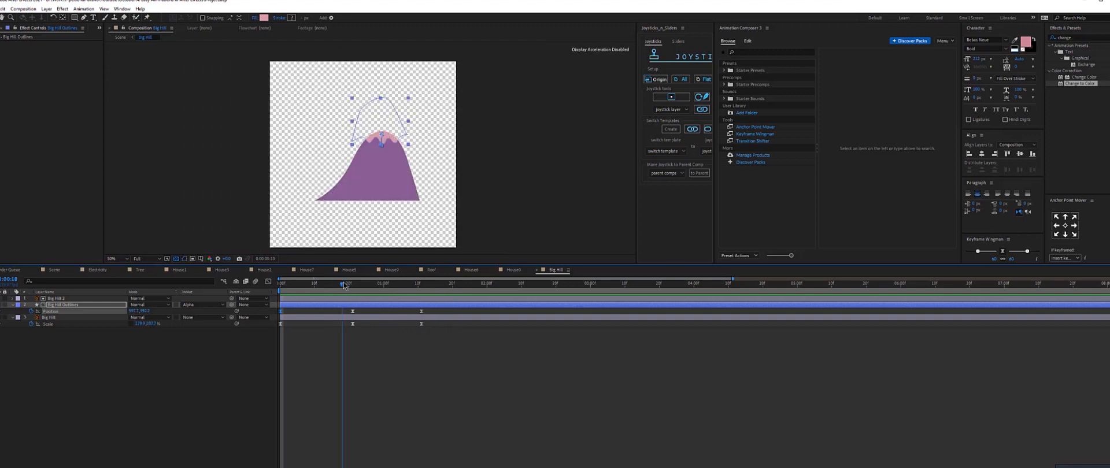
left_click(58, 271)
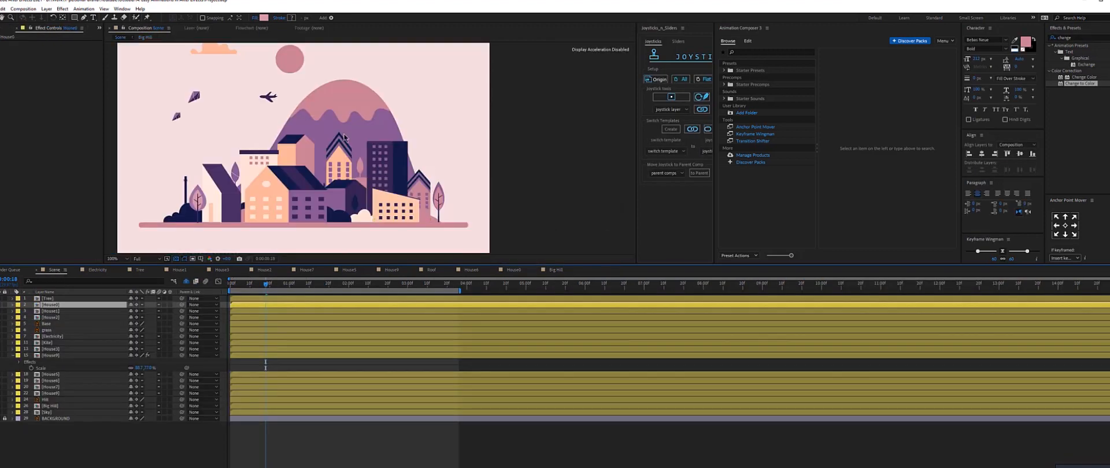
key("space")
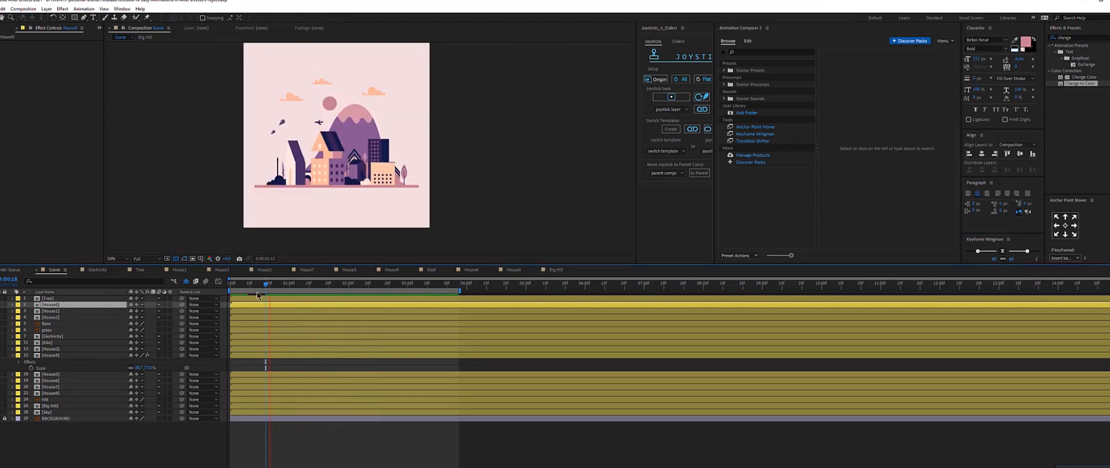
Open the Sky composition from the Scene.
left_click(292, 283)
left_click(284, 96)
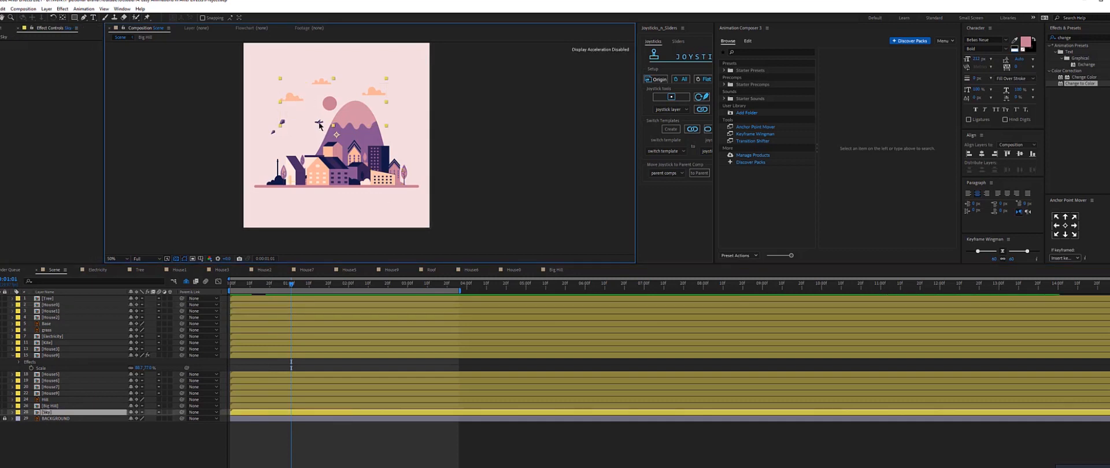
double_click(332, 92)
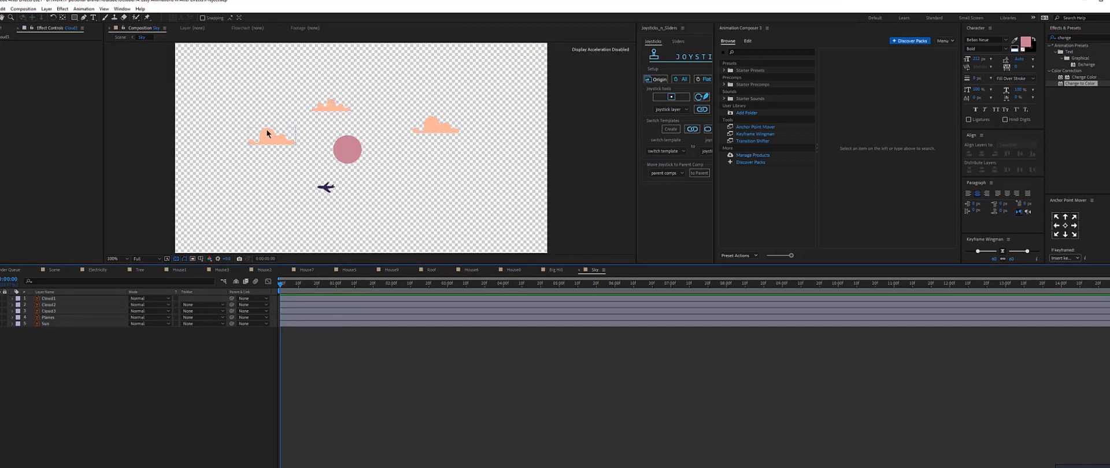
Select the three cloud layers and add Position keyframes at the start of the timeline.
left_click(267, 131)
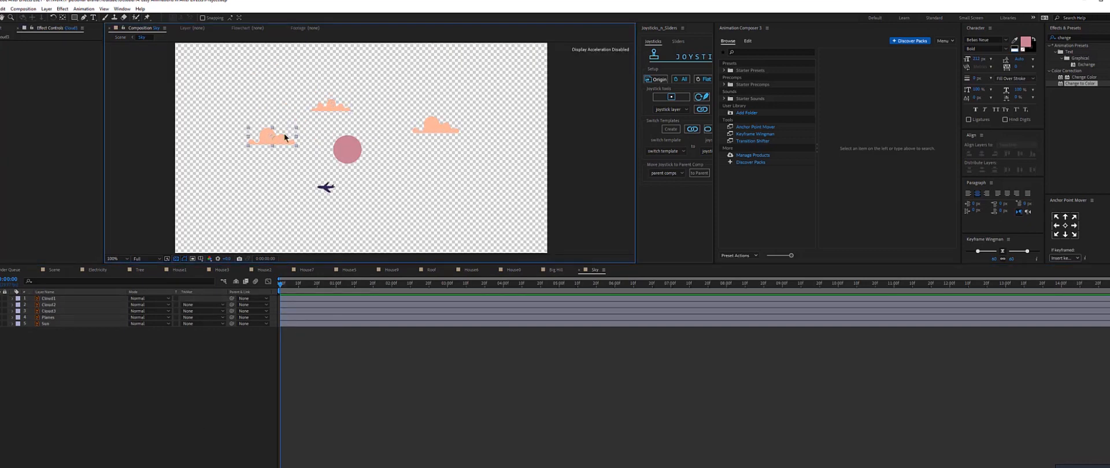
left_click(332, 104, "shift")
left_click(442, 129, "shift")
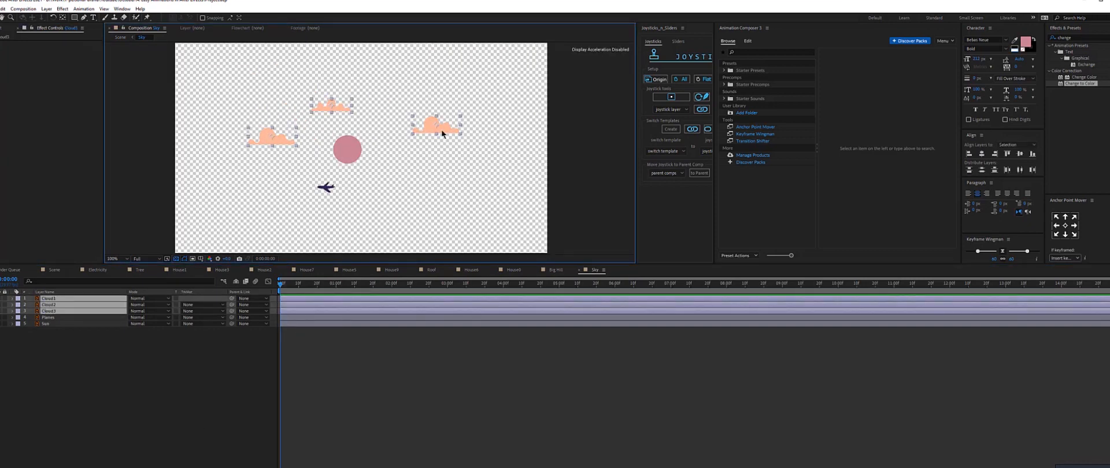
key("p")
left_click(31, 305)
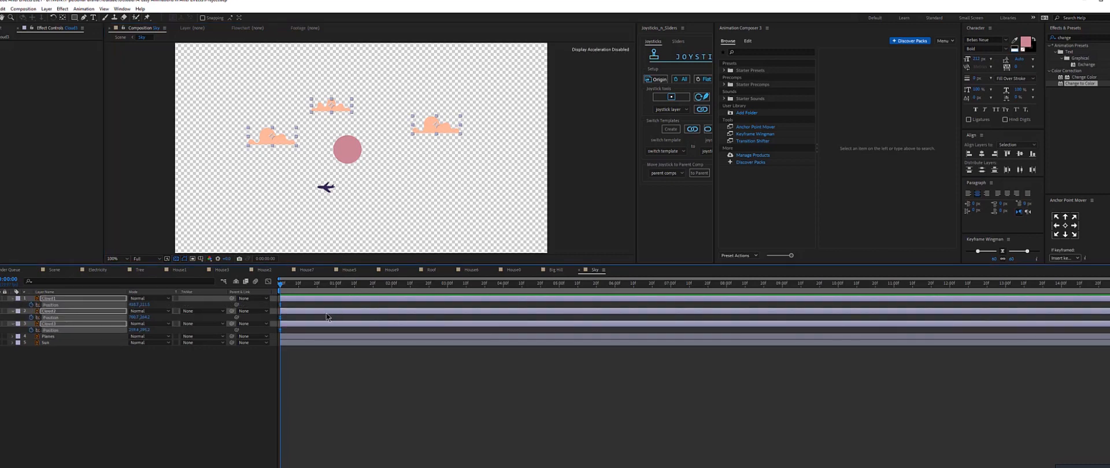
key("space")
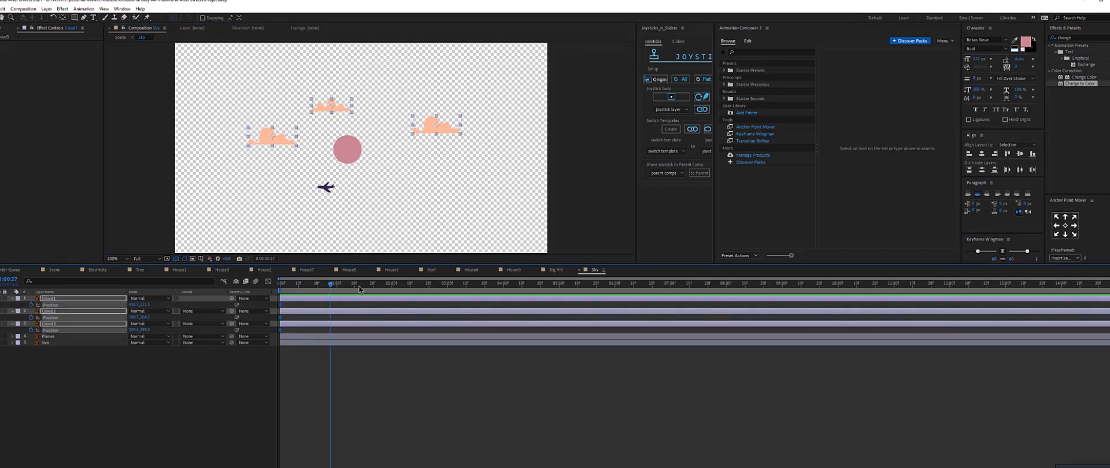
At 0:03:00, add Position keyframes for all three cloud layers.
left_click_drag(331, 285, 448, 291)
key("space")
left_click(405, 411)
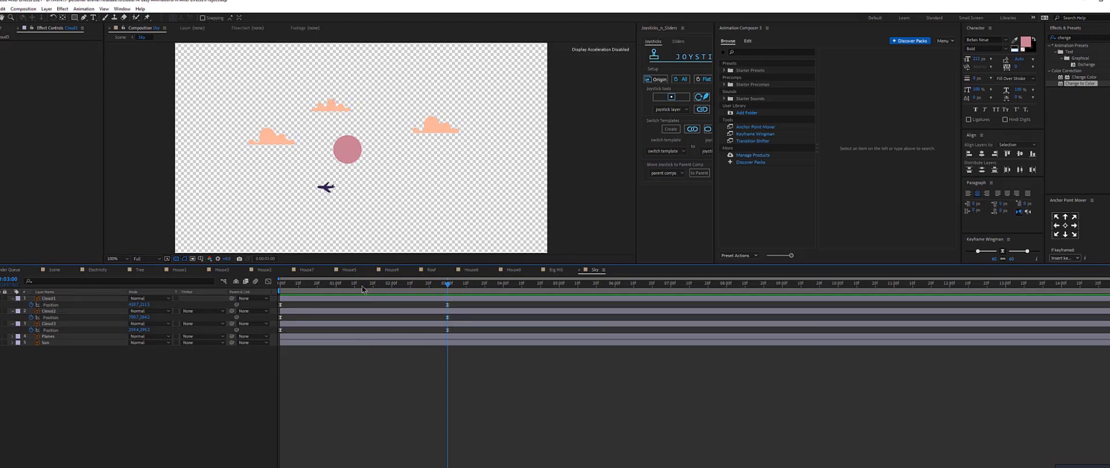
At about 0:01:15, nudge each of the three clouds slightly to create drifting intermediate Position keyframes, and preview the drift.
left_click(362, 285)
left_click_drag(367, 286, 364, 286)
left_click(363, 298)
left_click_drag(348, 109, 365, 112)
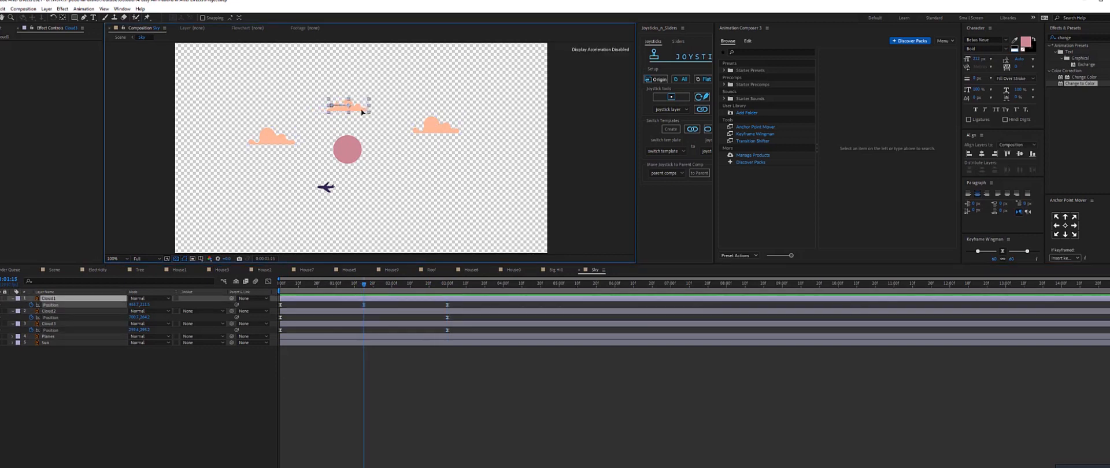
left_click_drag(443, 125, 422, 134)
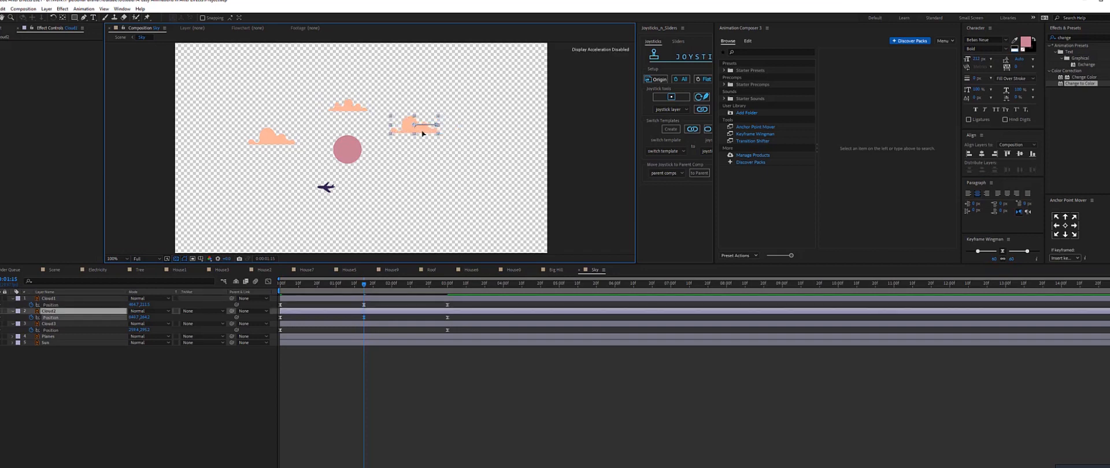
left_click(261, 137)
left_click_drag(262, 137, 288, 138)
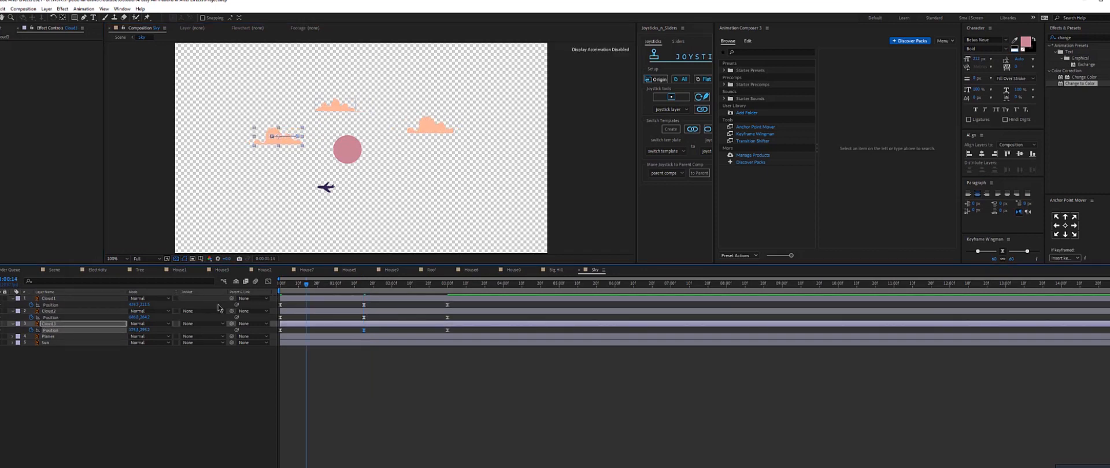
key("space")
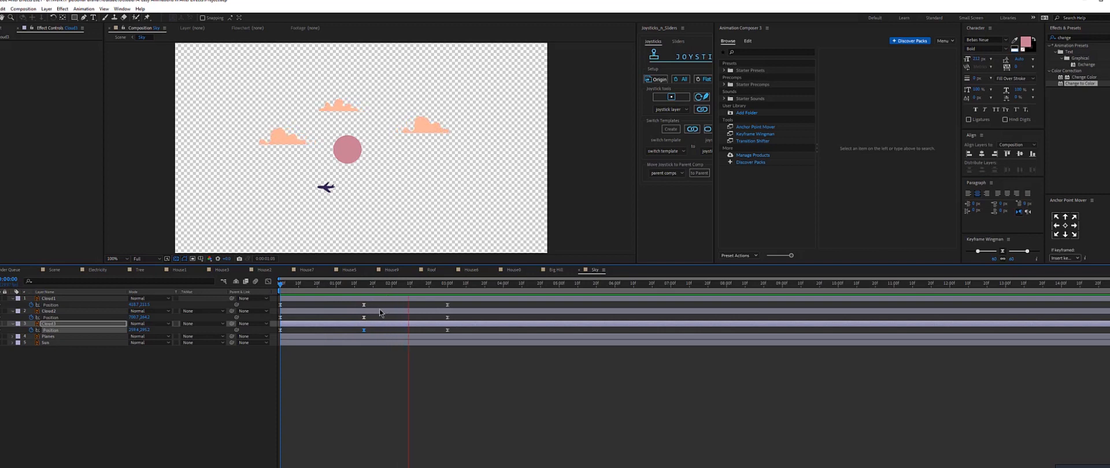
key("space")
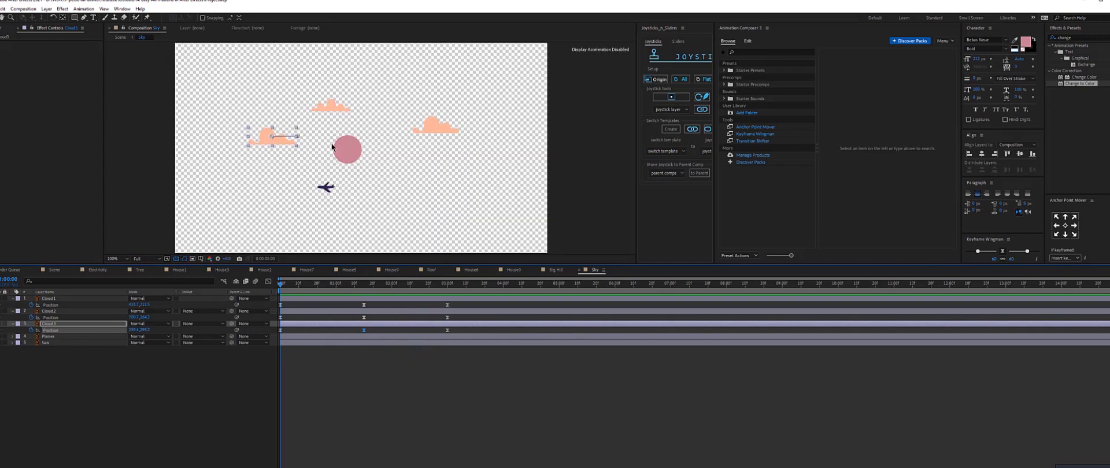
On the Planes layer, set starting Position, Scale and Rotation keyframes, placing the plane further right and scaled down.
left_click_drag(335, 143, 344, 84)
scroll(344, 84, "up", 1)
left_click(298, 108)
left_click(13, 338)
left_click(12, 338)
left_click(19, 344)
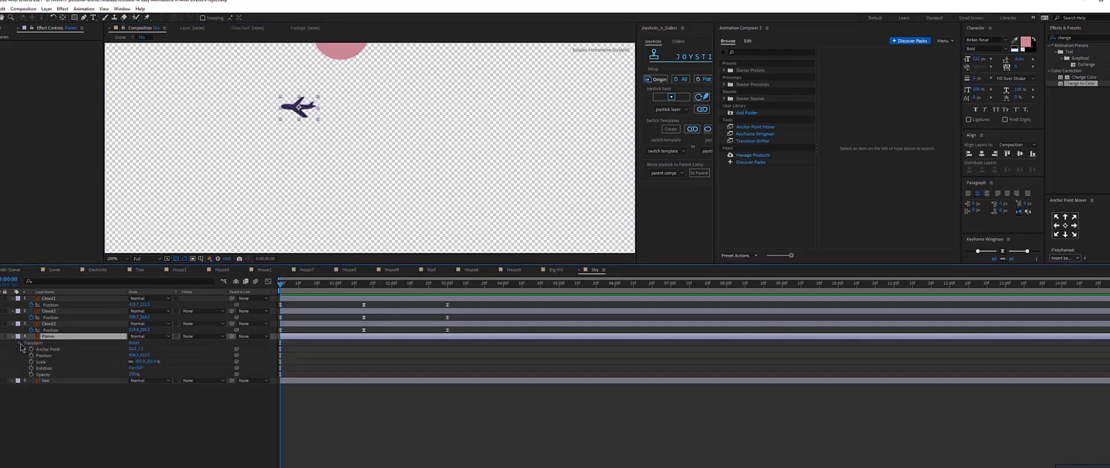
left_click(31, 356)
left_click(31, 362)
left_click(32, 368)
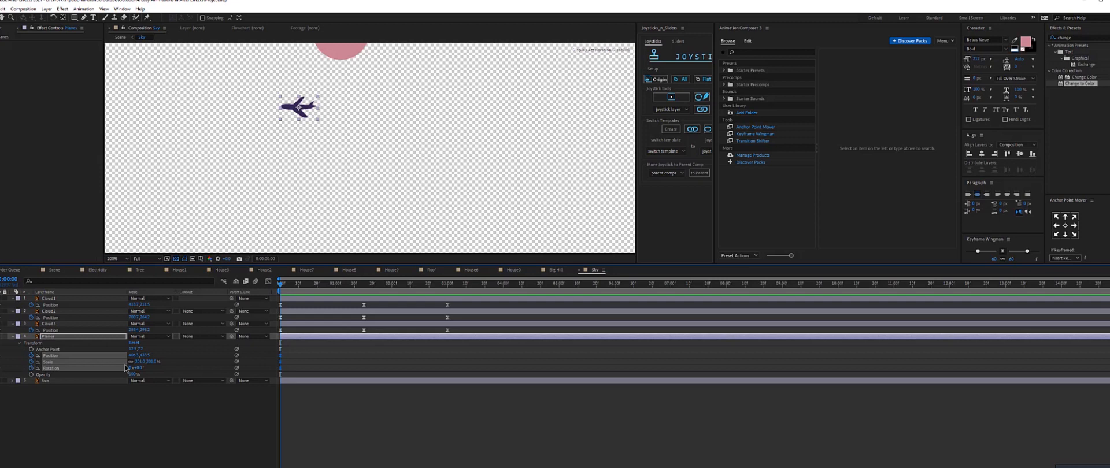
left_click_drag(314, 110, 461, 125)
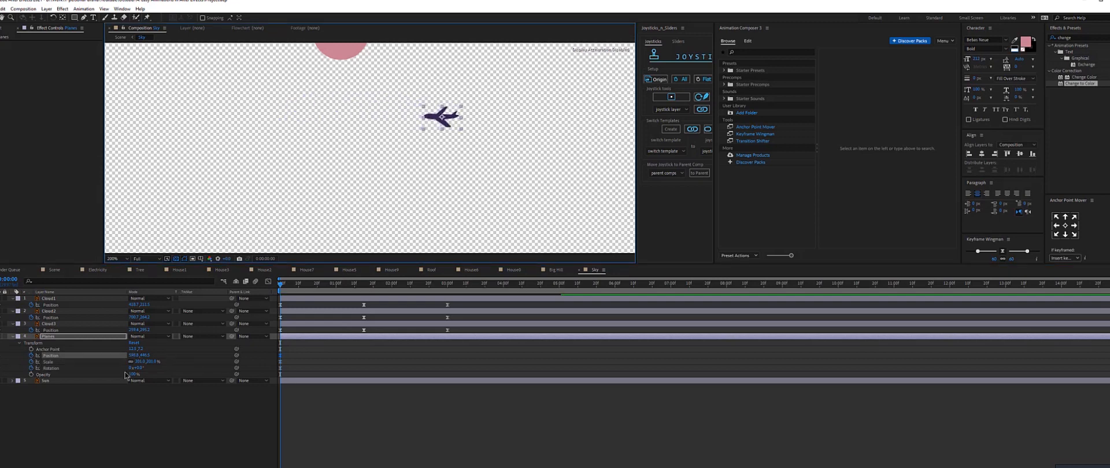
left_click_drag(140, 363, 111, 366)
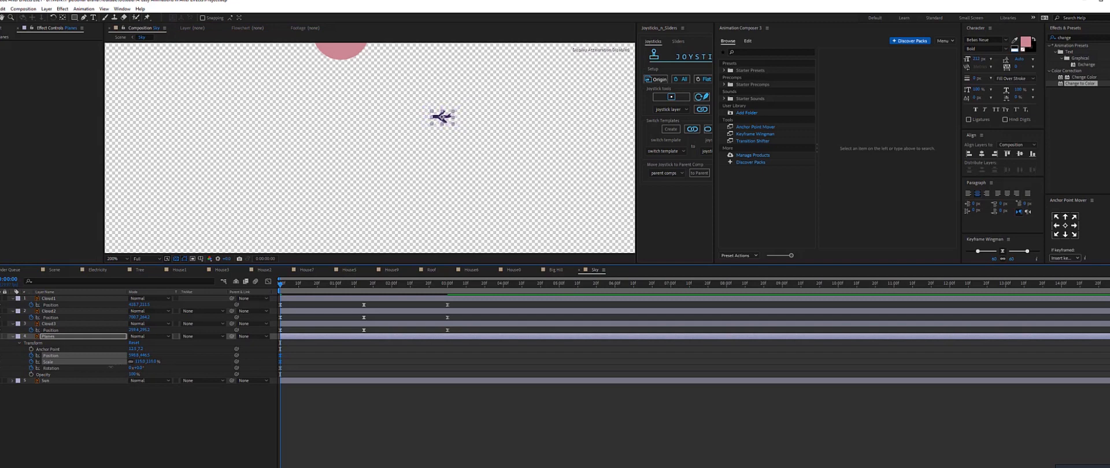
At 0:03:00, move the plane across to the left edge of the sky and scale it back up.
left_click_drag(319, 292, 448, 292)
left_click_drag(451, 118, 315, 117)
key("ctrl+z")
left_click_drag(443, 117, 128, 118)
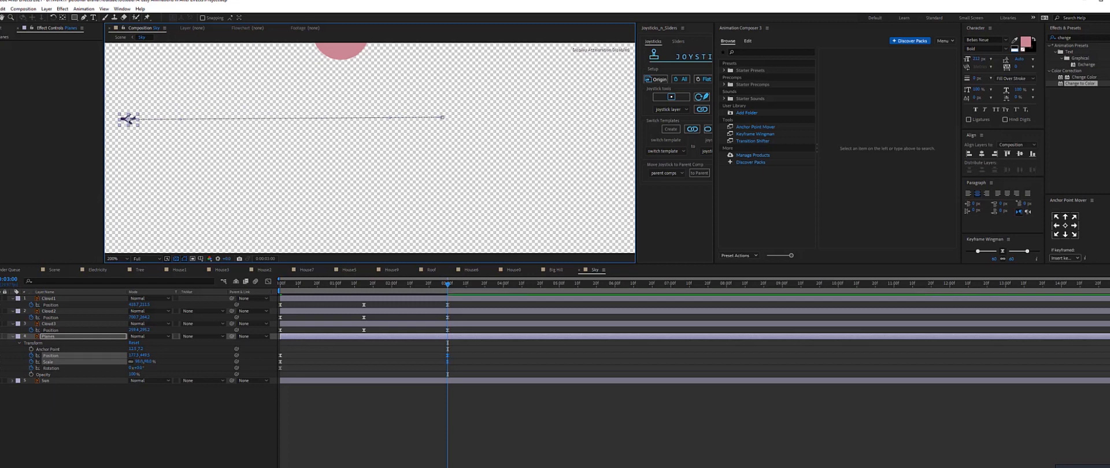
left_click_drag(141, 362, 176, 361)
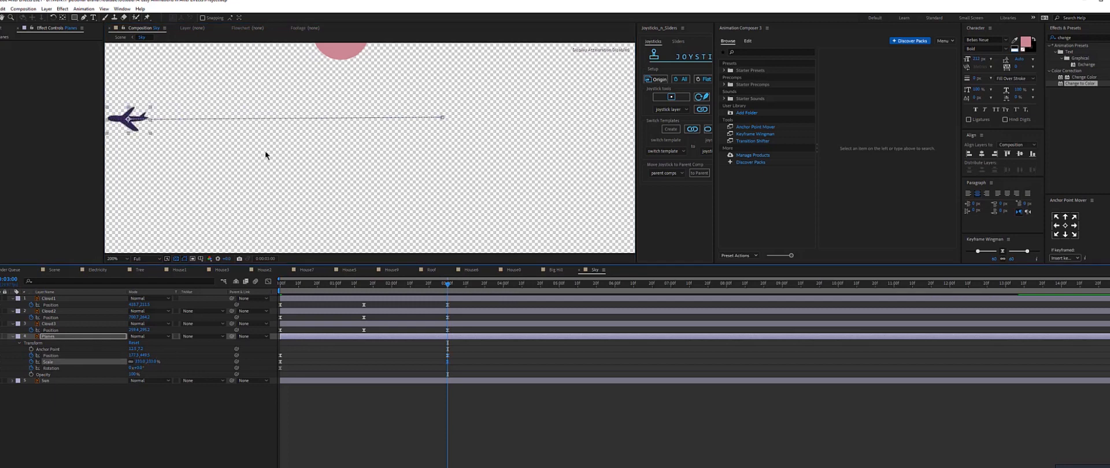
Bend the plane's motion path into a downward arc by dragging its Bezier handles.
left_click(442, 119)
left_click_drag(442, 120, 382, 198)
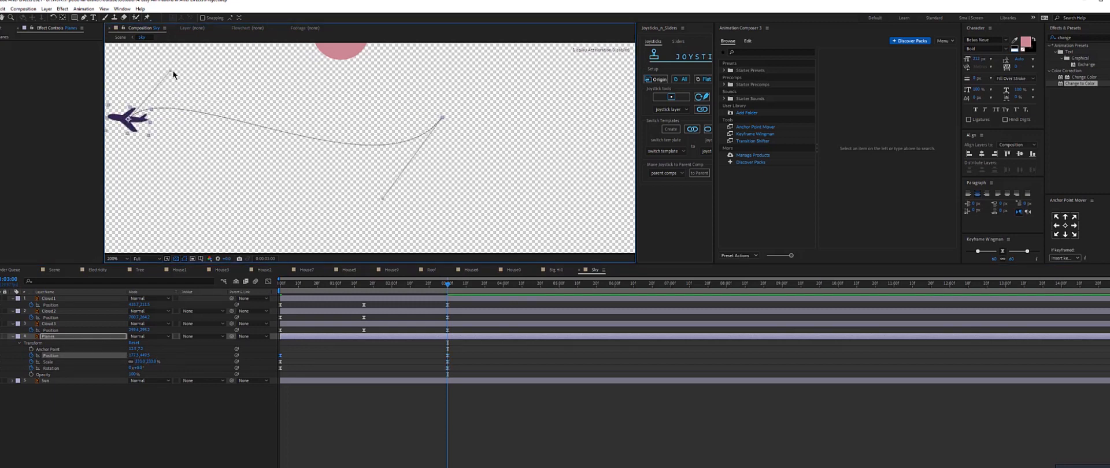
left_click_drag(172, 70, 187, 162)
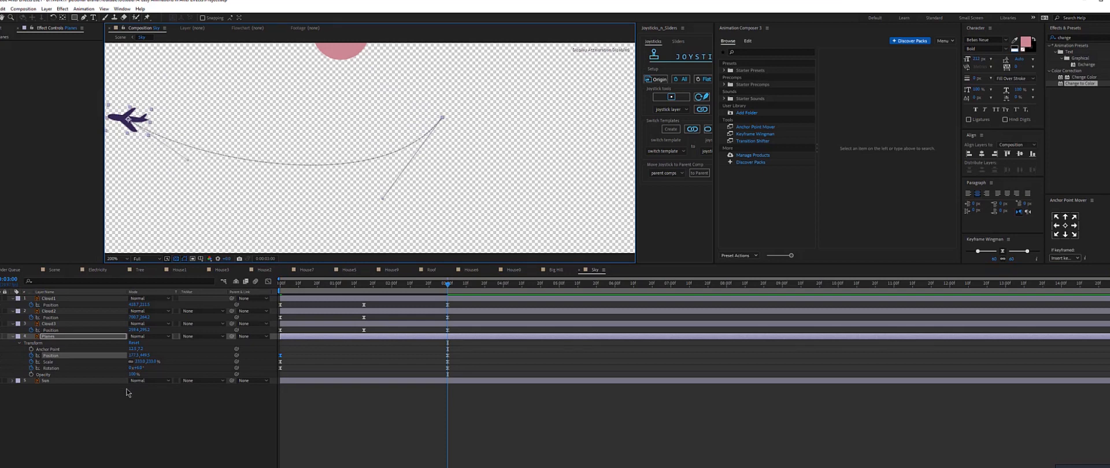
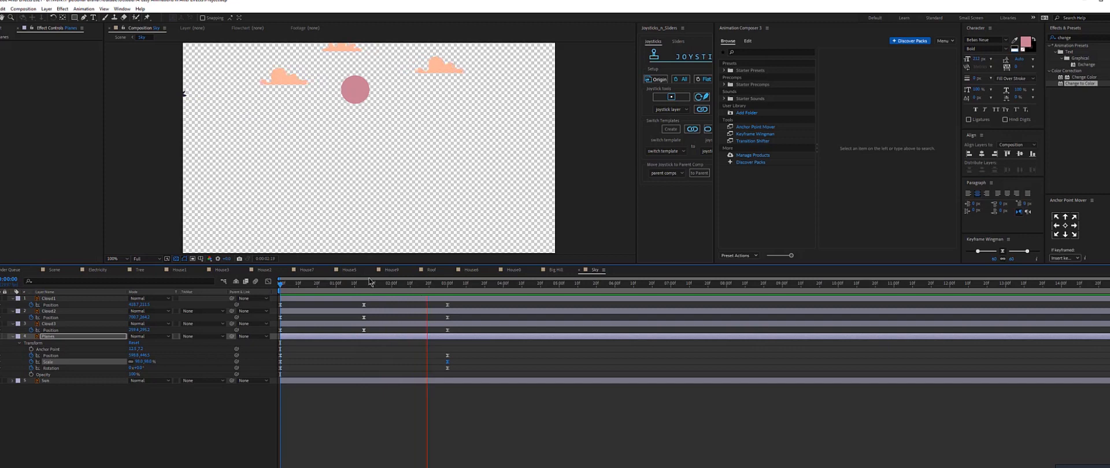
At about 0:00:20, tilt the plane to add a Rotation keyframe and preview the flight.
left_click_drag(359, 285, 318, 290)
left_click(194, 369)
left_click_drag(140, 369, 133, 369)
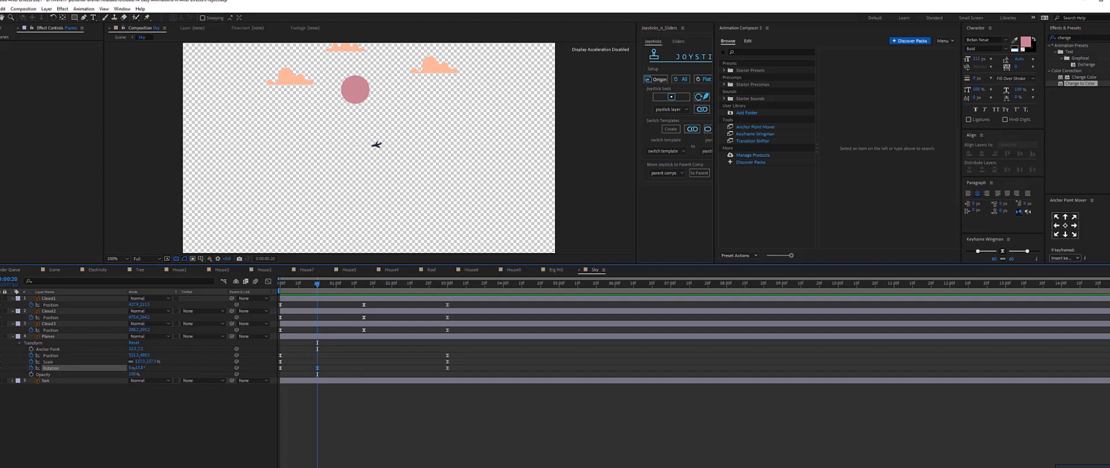
key("space")
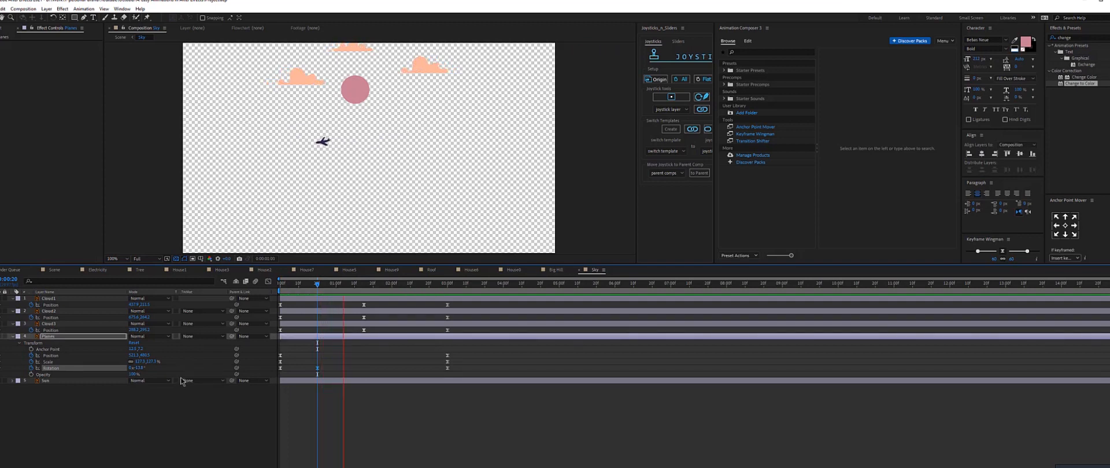
At about 0:01:10, rotate the plane the other way to add another Rotation keyframe and preview it.
left_click(365, 287)
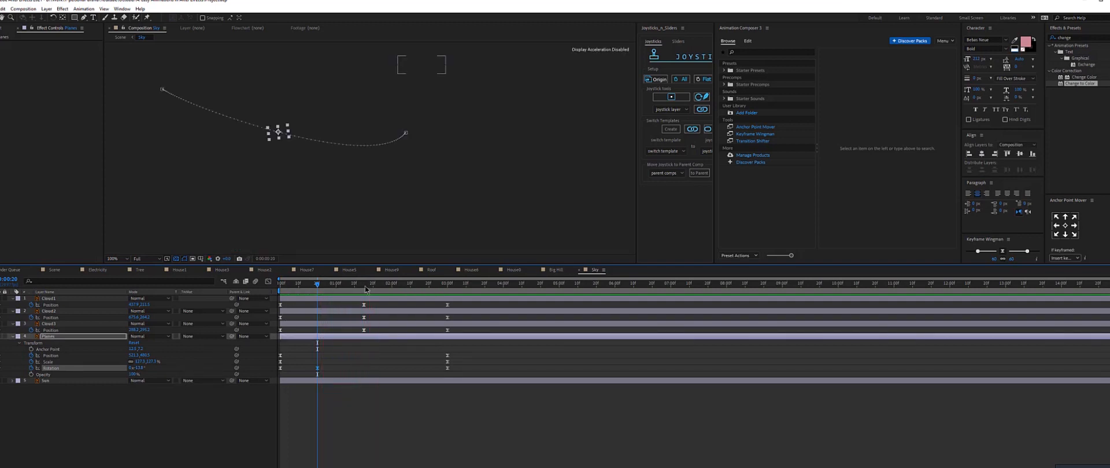
left_click_drag(136, 367, 150, 368)
key("space")
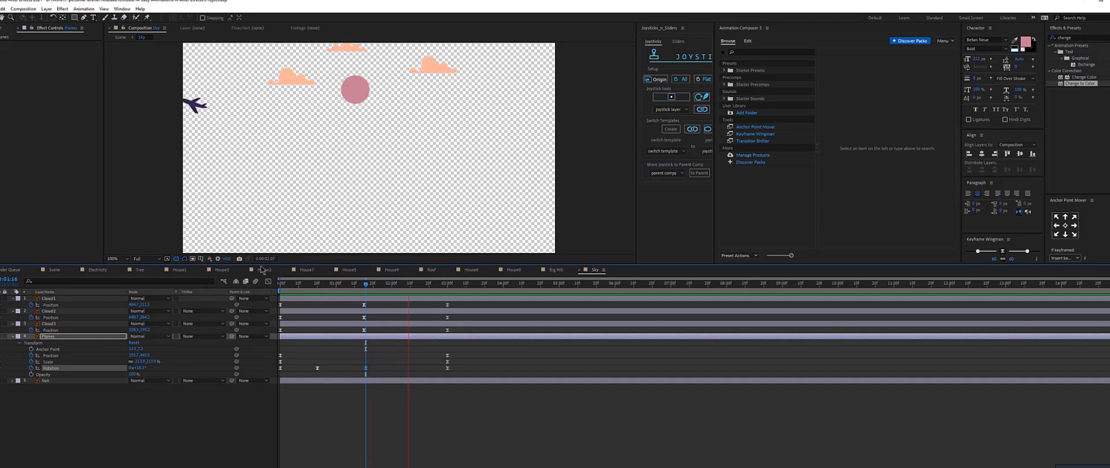
Adjust the plane's starting rotation at the beginning of the timeline and preview the sky animation.
left_click_drag(292, 284, 267, 300)
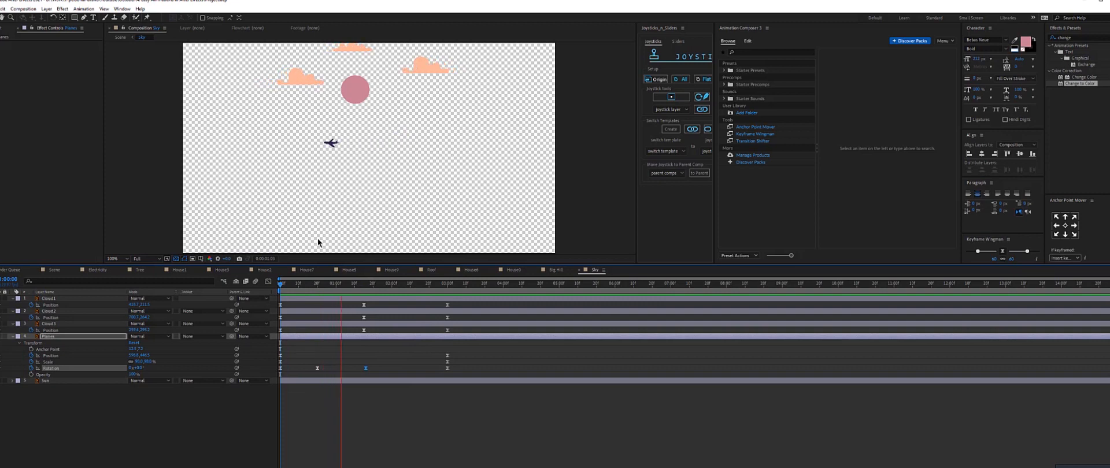
key("space")
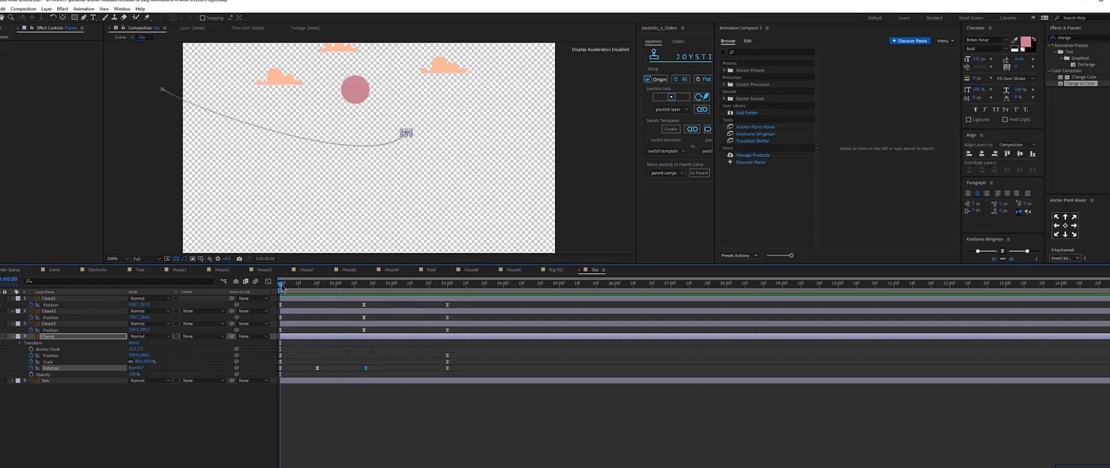
left_click_drag(139, 368, 134, 368)
left_click(323, 346)
key("space")
Preview the full Scene animation and inspect the plane's path inside the Sky precomp.
left_click(54, 270)
key("space")
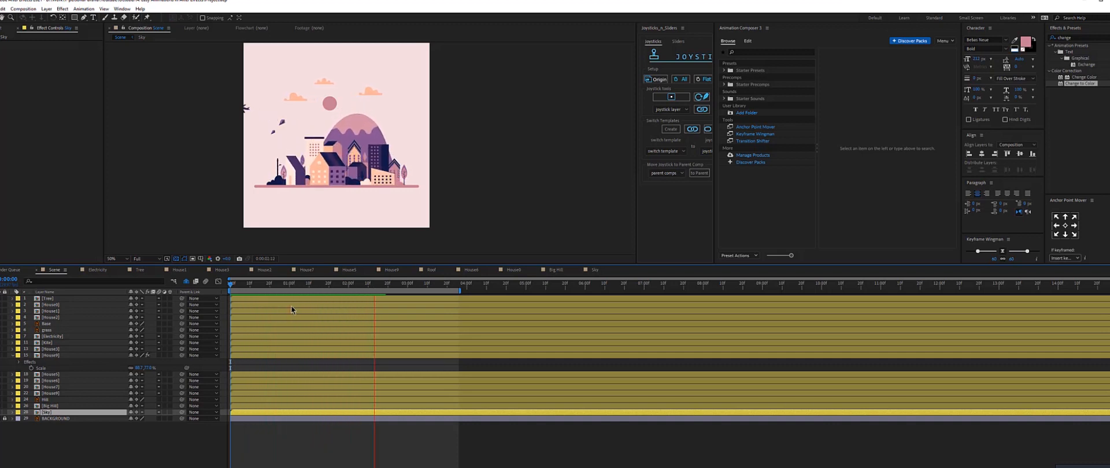
left_click(280, 295)
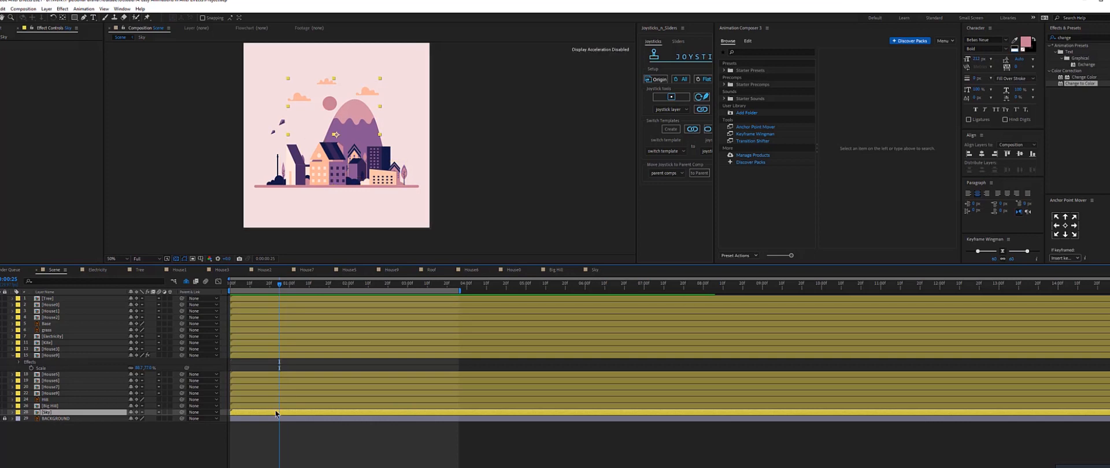
double_click(361, 146)
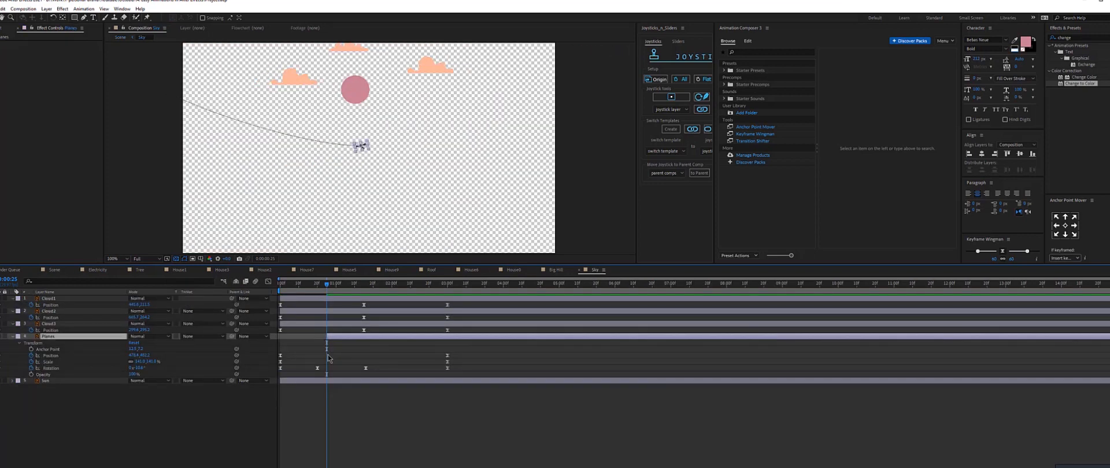
left_click(54, 270)
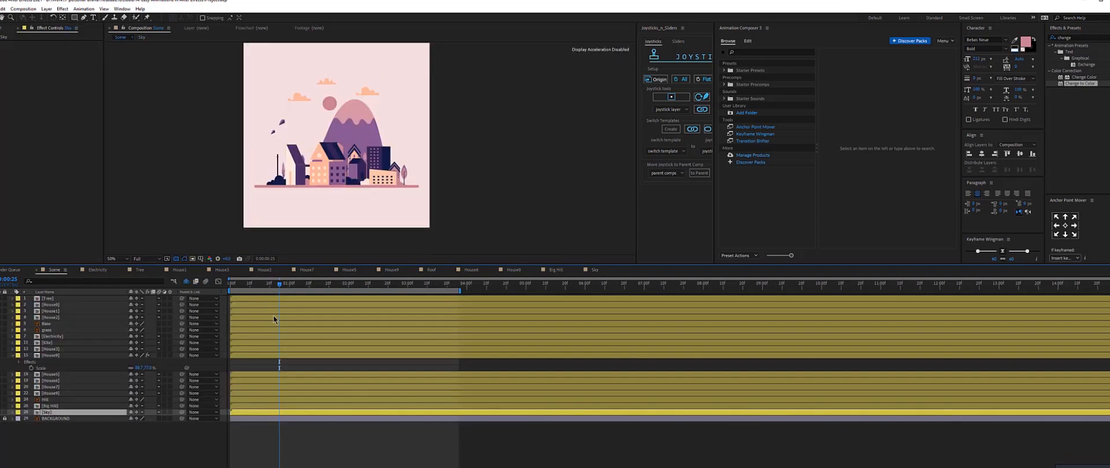
key("space")
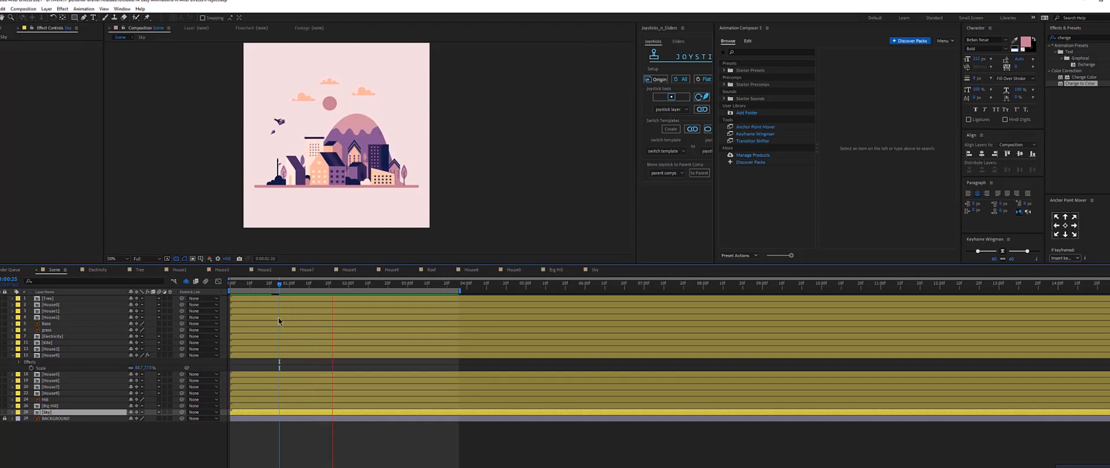
left_click(457, 285)
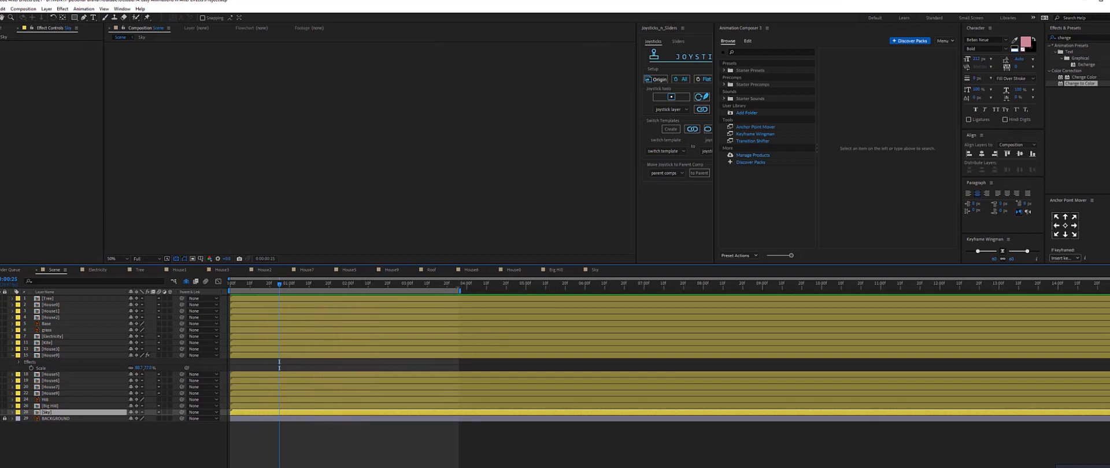
double_click(433, 412)
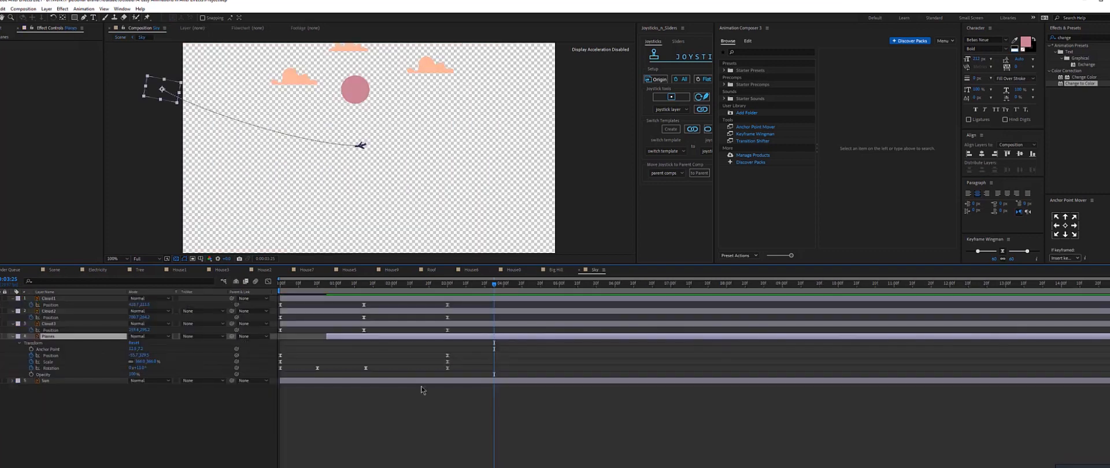
left_click(51, 270)
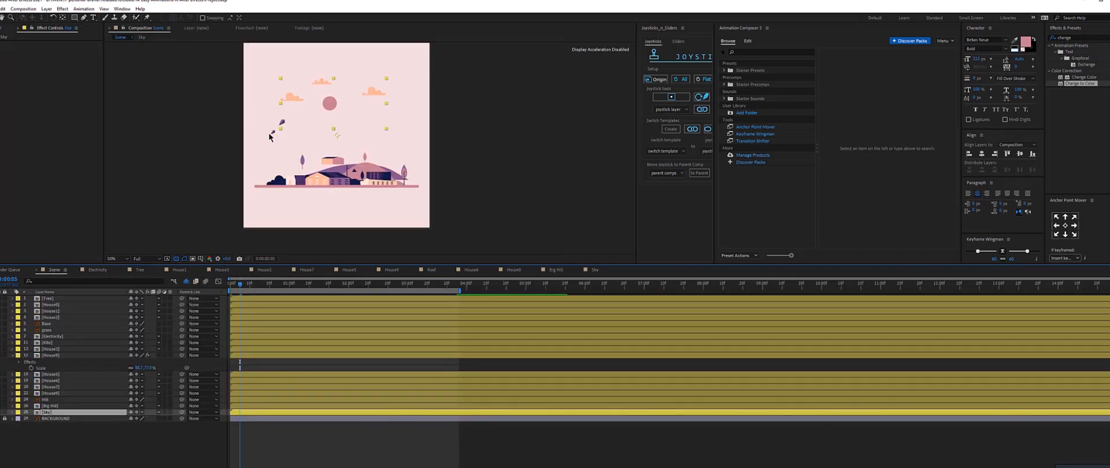
Open the Kite precomp and parent the lower Kite layer to the upper Kite layer.
left_click(277, 154)
key("slash")
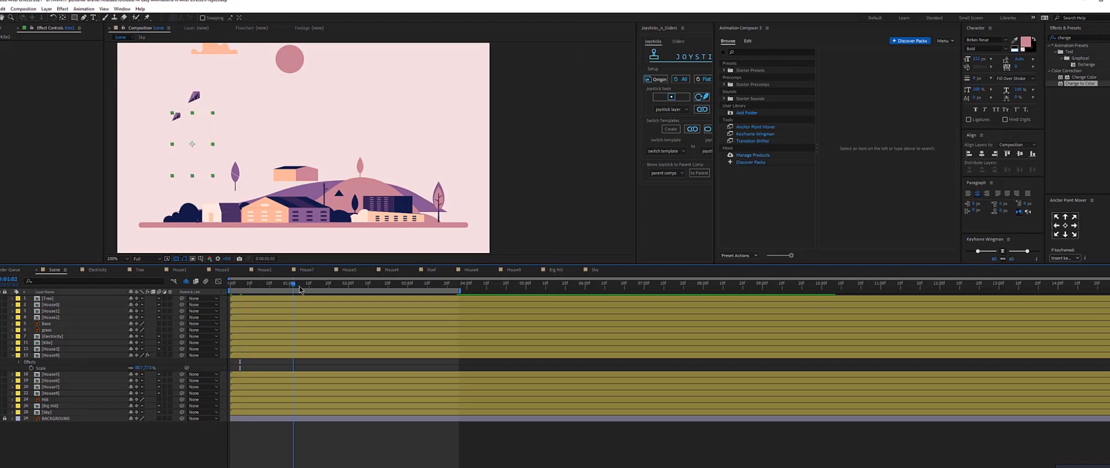
left_click(301, 286)
double_click(46, 343)
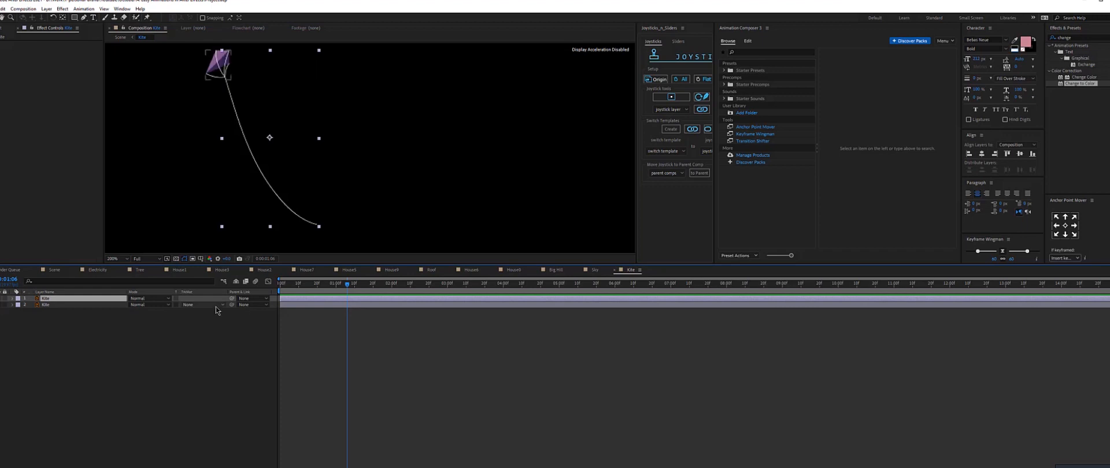
left_click_drag(232, 305, 66, 300)
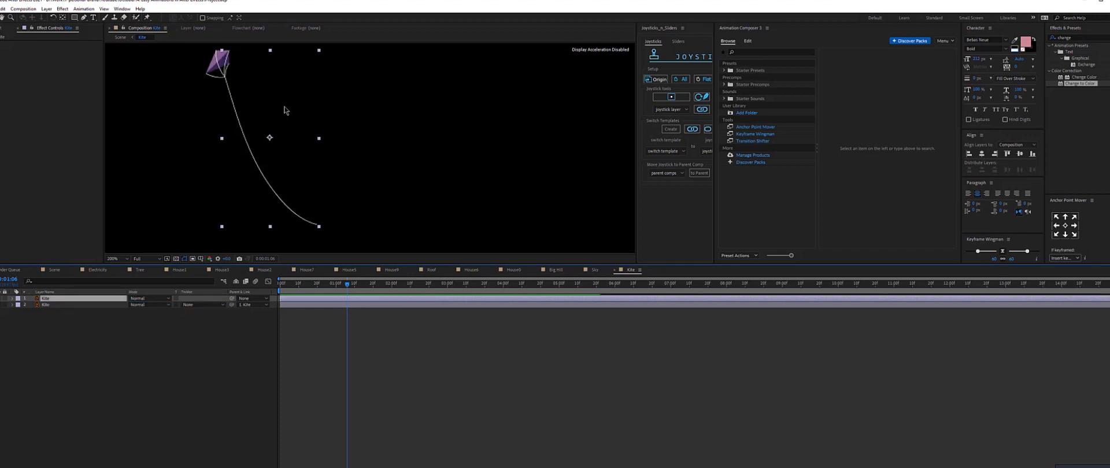
On the upper Kite layer, add Scale keyframes at the start and around 0:00:18 so the kite grows in.
left_click(301, 205)
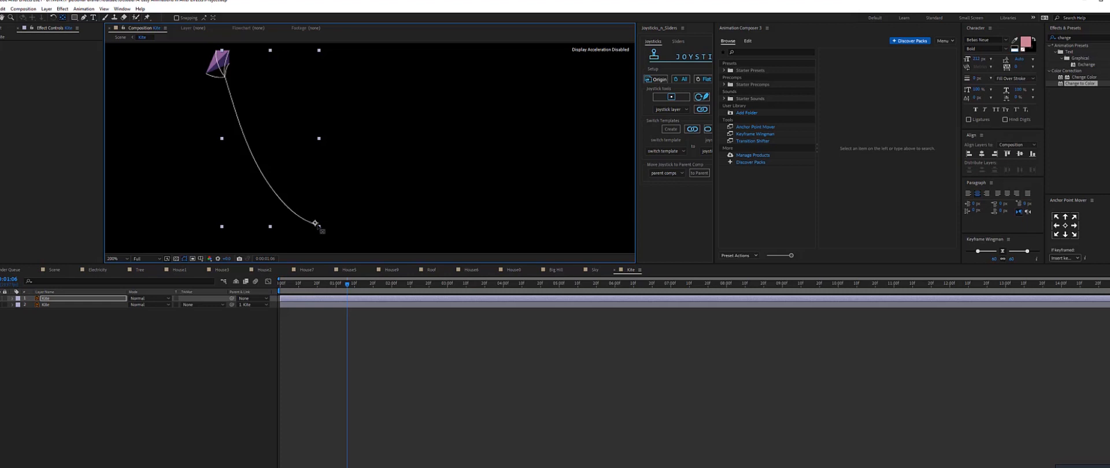
left_click_drag(347, 284, 235, 298)
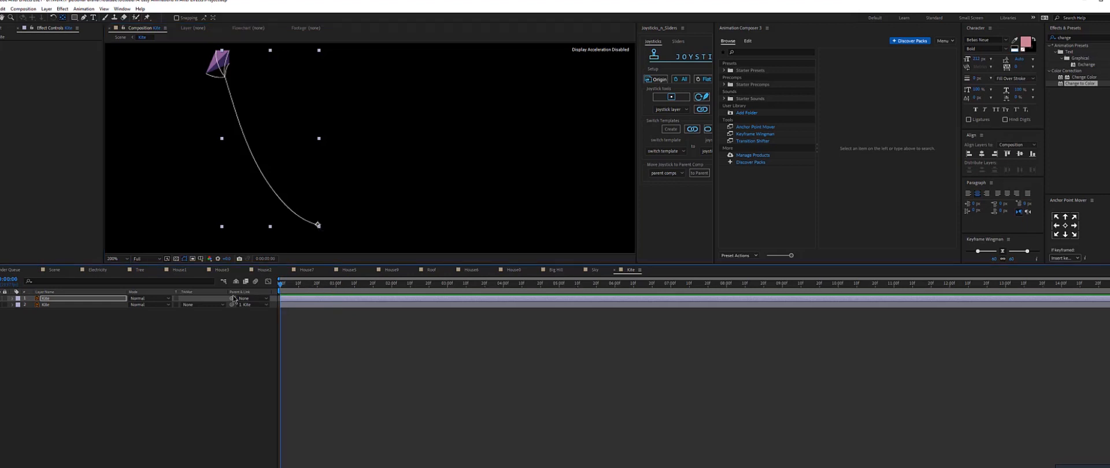
key("s")
left_click(44, 305)
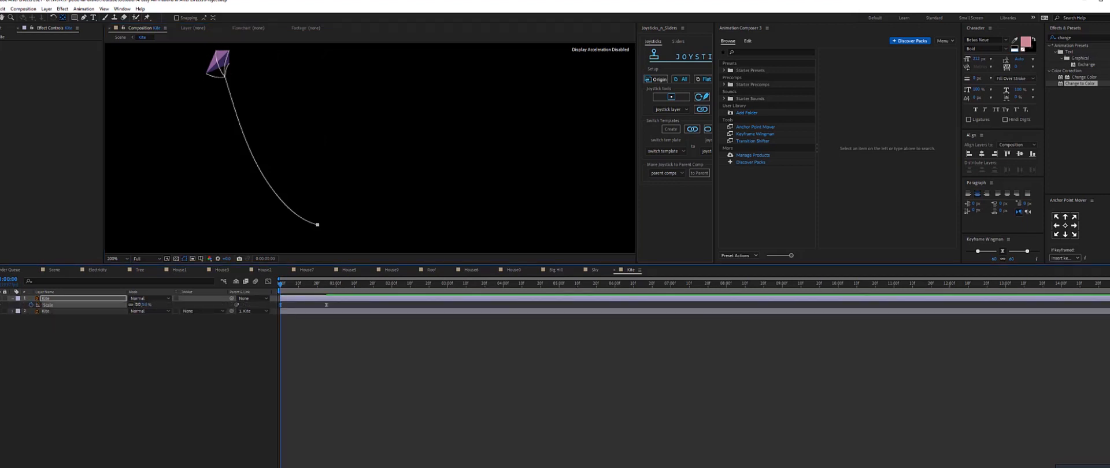
left_click(319, 284)
left_click_drag(321, 286, 330, 285)
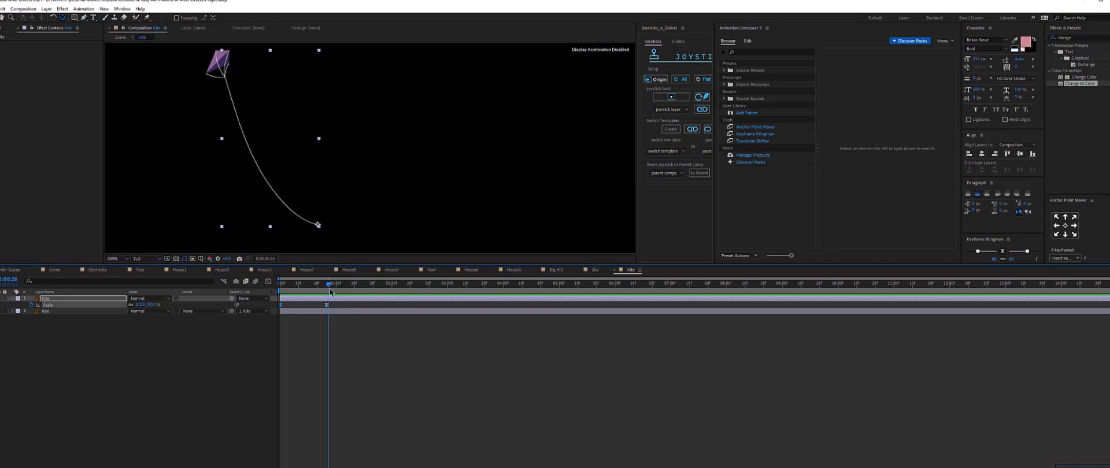
left_click_drag(280, 285, 315, 287)
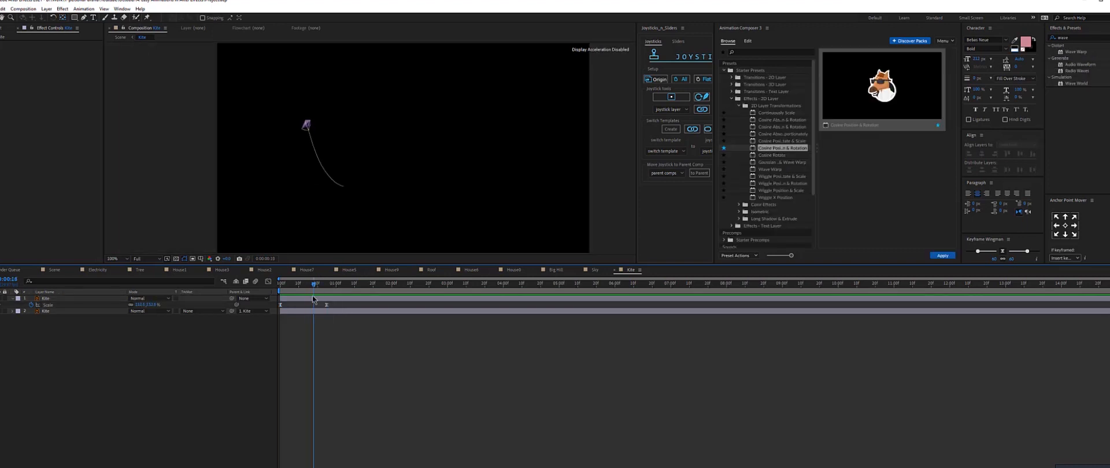
Animate the kite's Rotation with keyframes swinging it back and forth around 0:01:15 and 0:02:08.
left_click(312, 298)
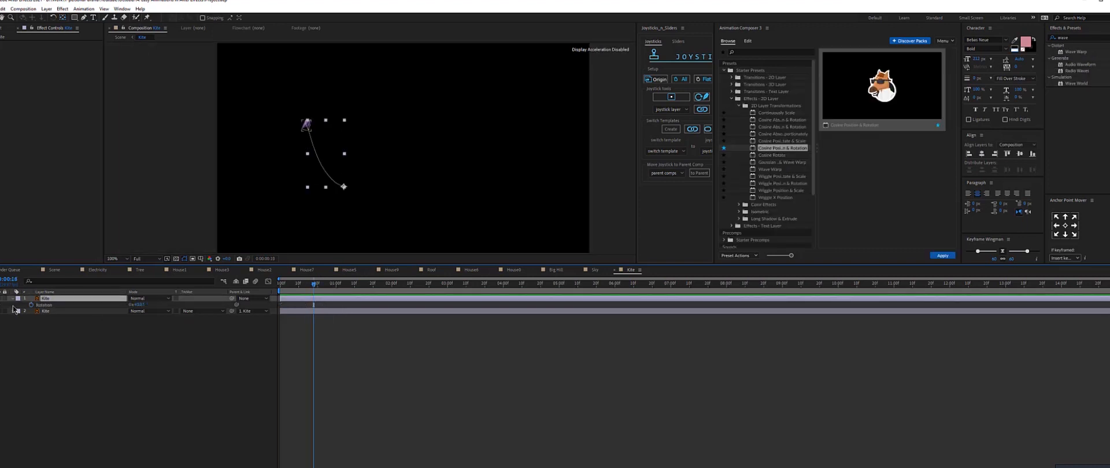
left_click(31, 305)
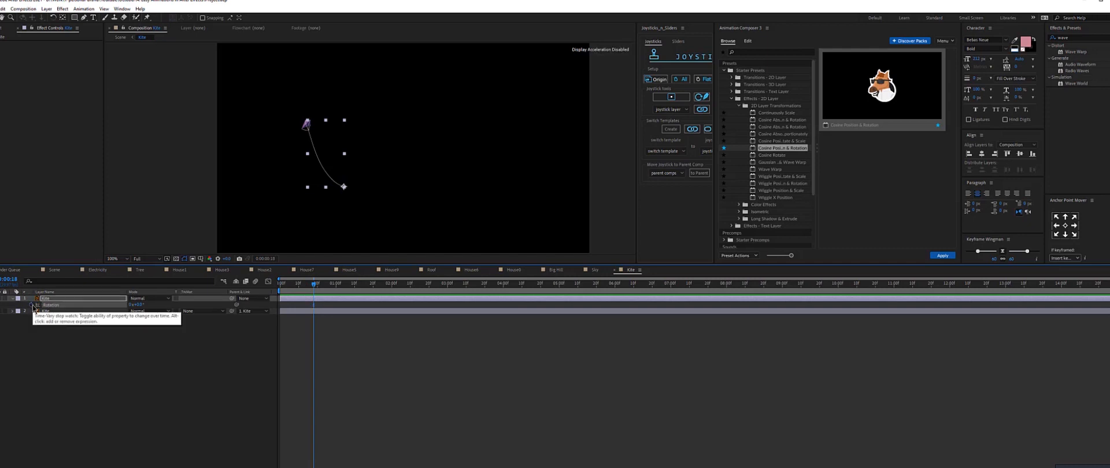
key("shift+s")
left_click_drag(335, 284, 355, 283)
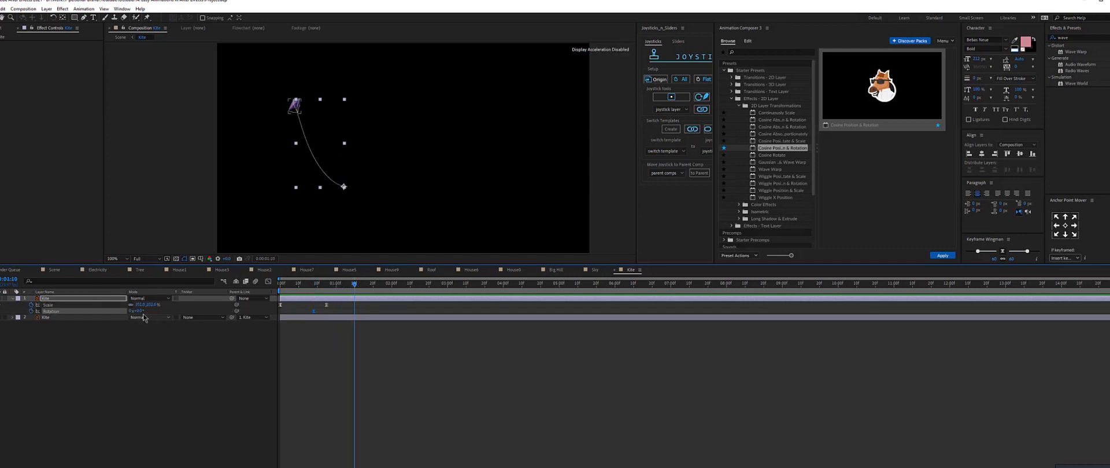
left_click_drag(140, 311, 136, 311)
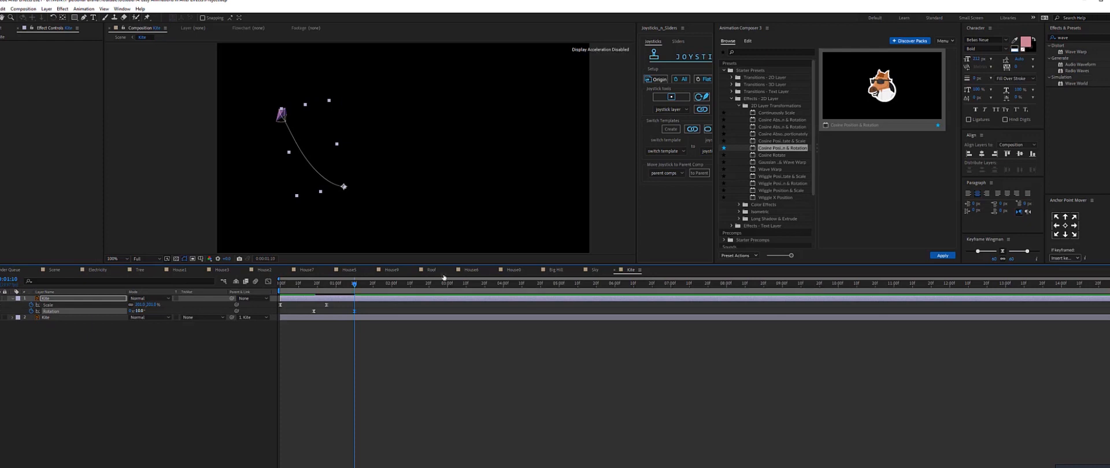
left_click_drag(403, 283, 408, 284)
left_click_drag(137, 311, 143, 311)
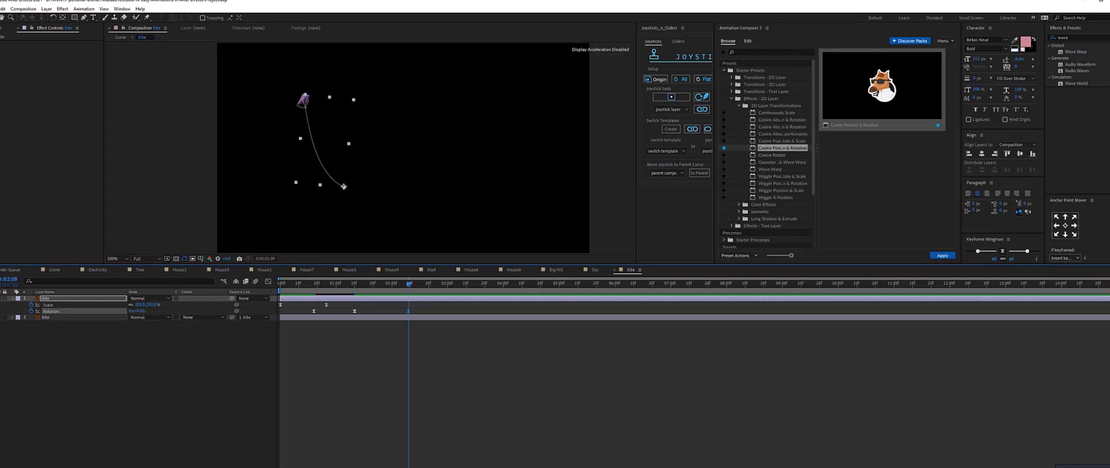
Copy the first Rotation keyframe to the end of the animation, adjust its timing, set the work area end and preview.
left_click(471, 289)
left_click_drag(453, 289, 468, 289)
left_click(314, 312)
key("ctrl+c")
key("ctrl+v")
left_click_drag(313, 313, 302, 313)
key("n")
key("space")
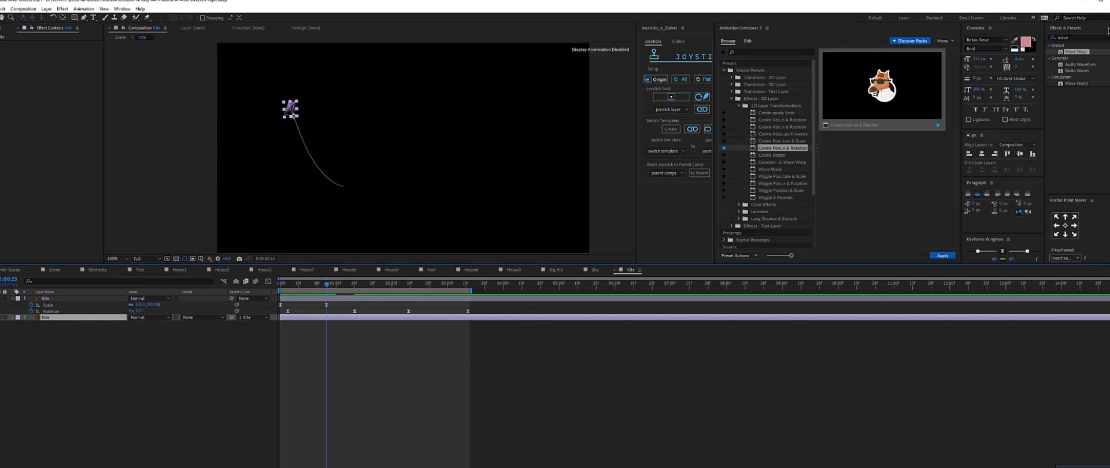
Search the effects for wave and apply Wave Warp to the lower Kite layer, then preview.
left_click(1108, 37)
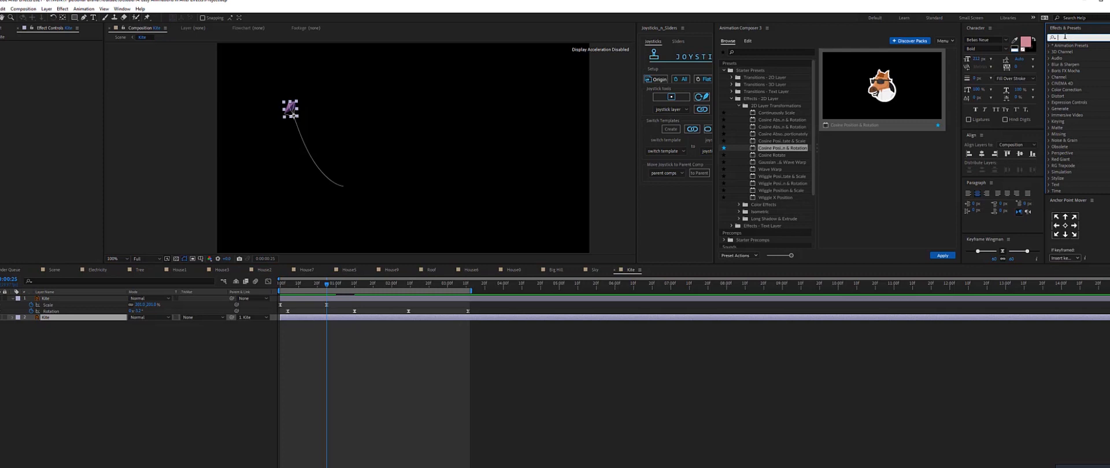
type("wave")
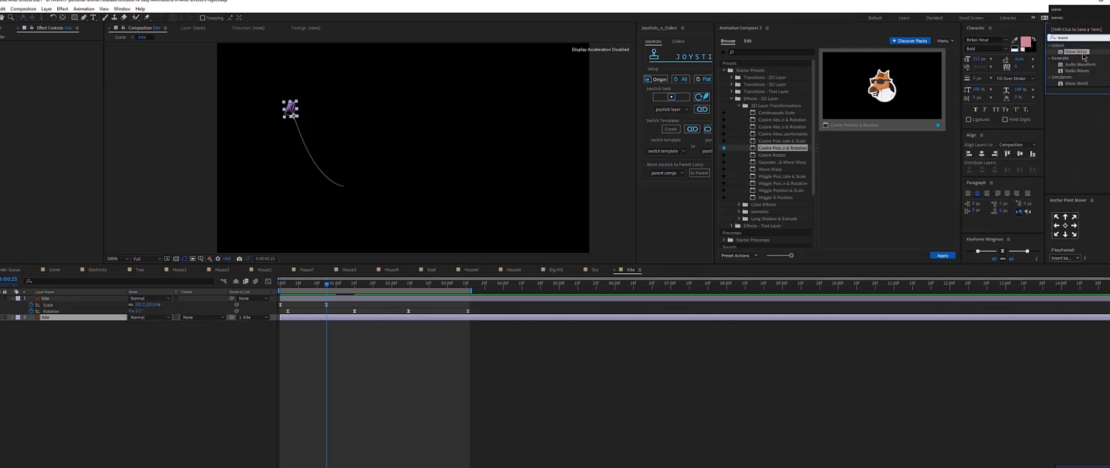
left_click_drag(1076, 52, 301, 323)
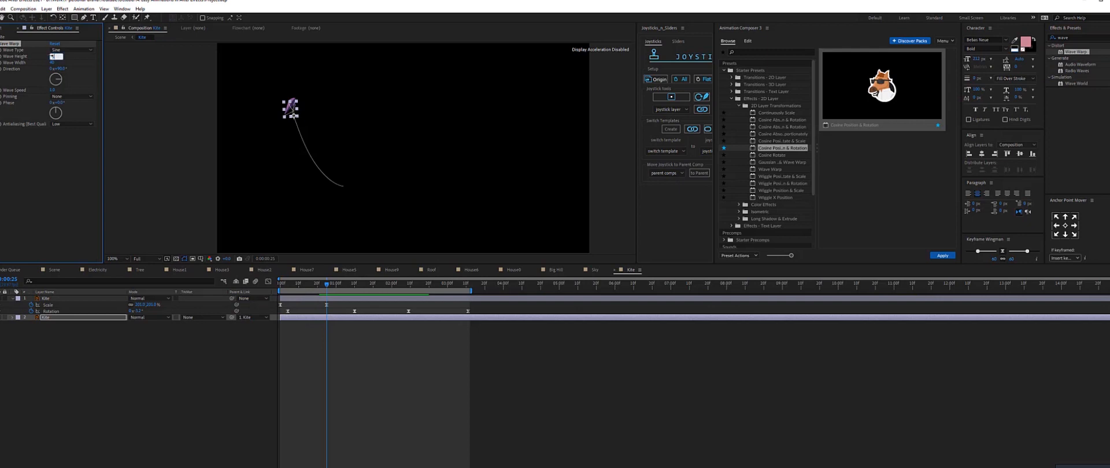
key("Return")
key("space")
key("space")
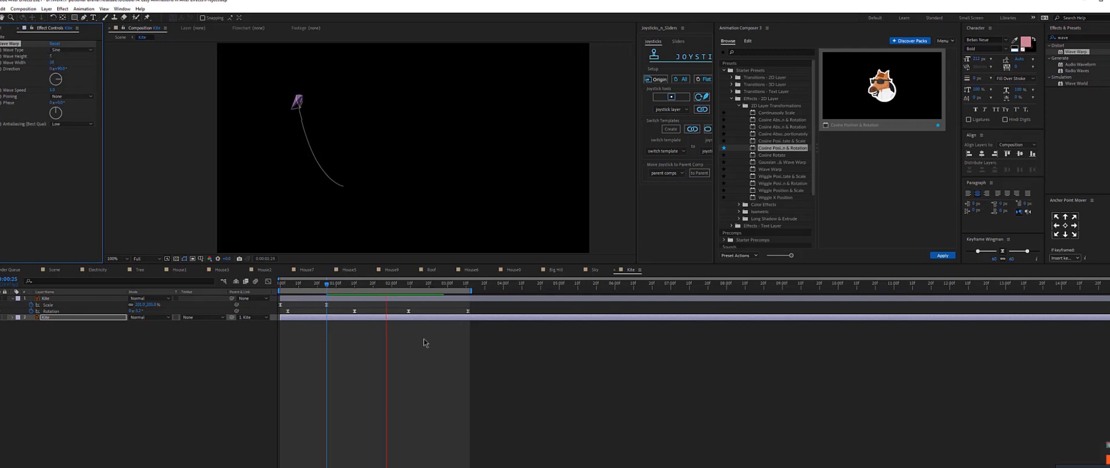
Preview the kite animation within the main Scene composition.
left_click(42, 271)
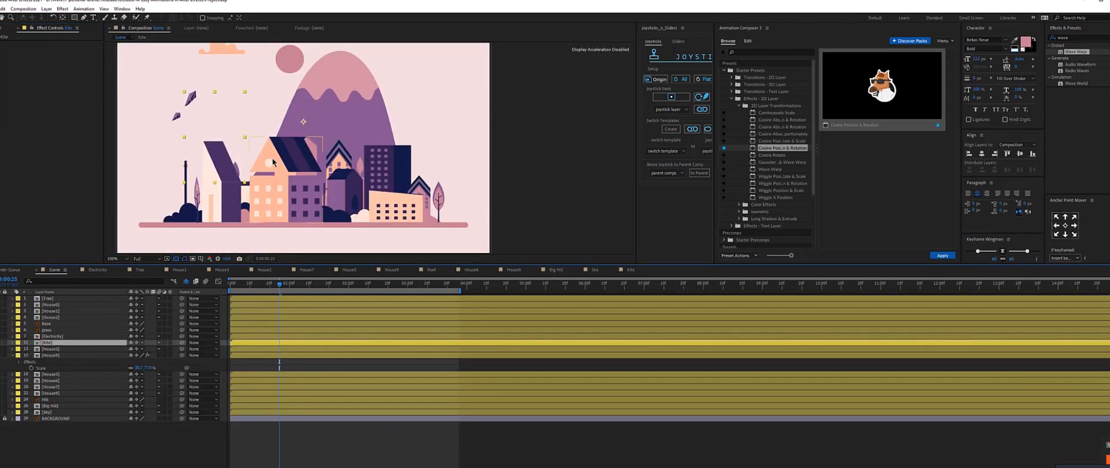
left_click_drag(308, 287, 455, 300)
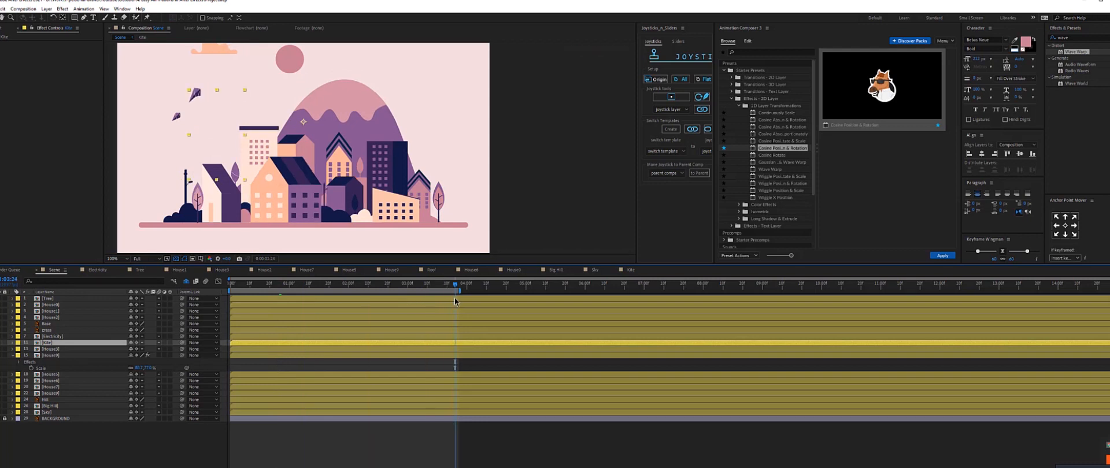
left_click(212, 107)
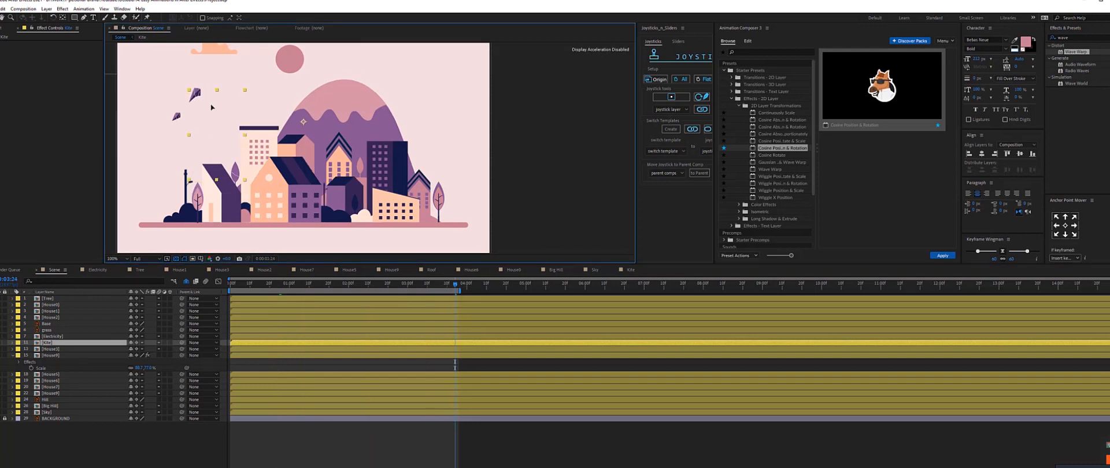
Set the Base layer's Scale to 0 at the start of the timeline, then preview the animation.
left_click(186, 282)
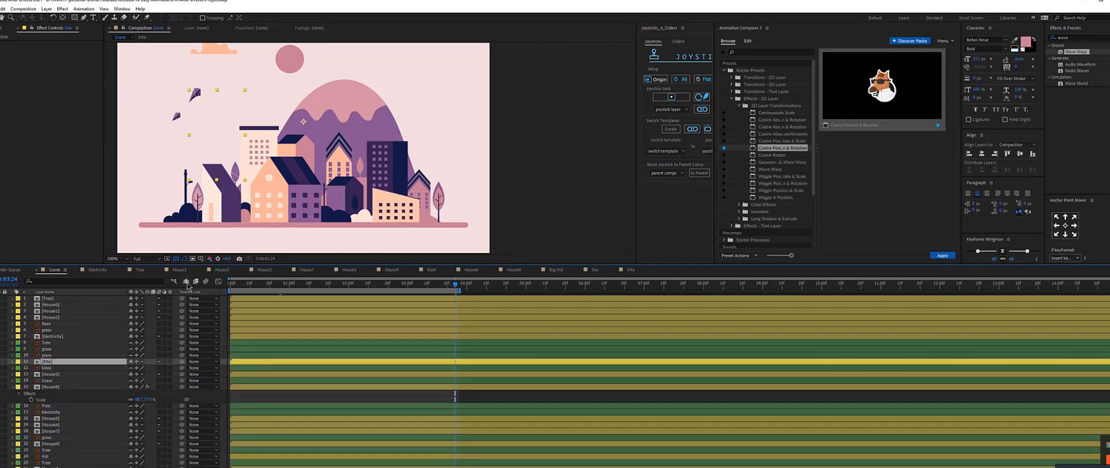
left_click(317, 226)
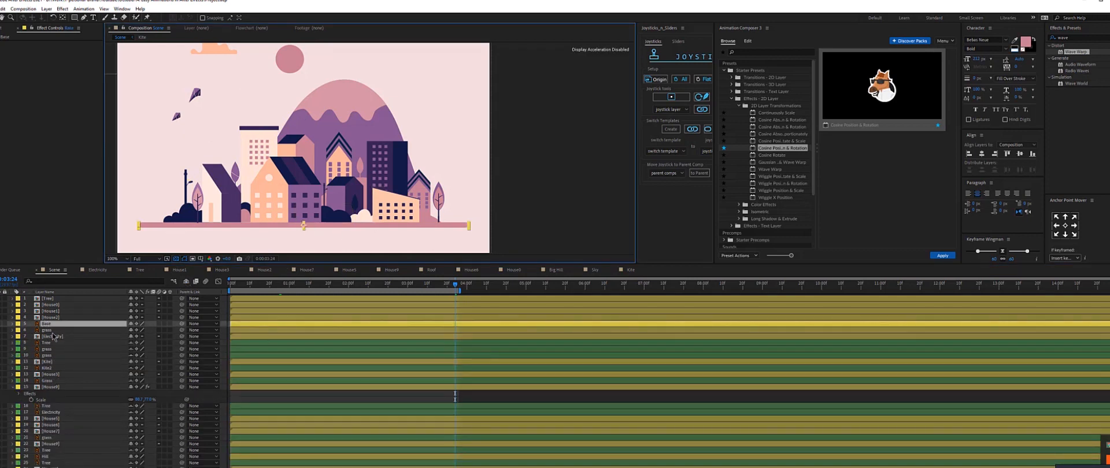
key("s")
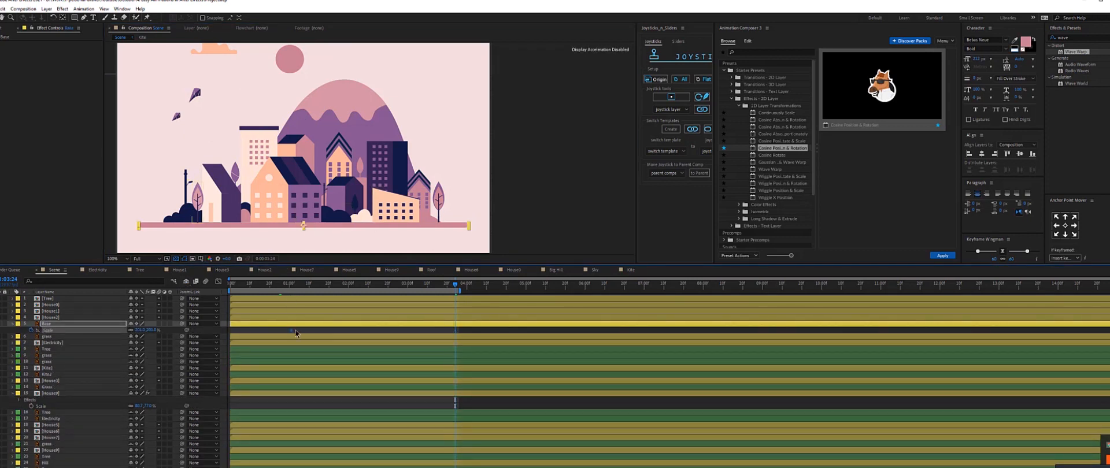
key("Home")
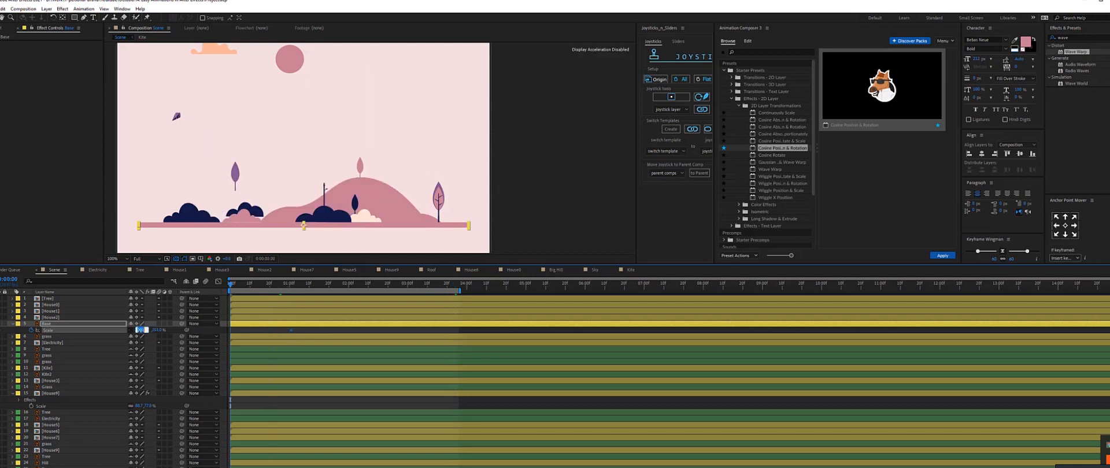
type("0")
key("Return")
key("space")
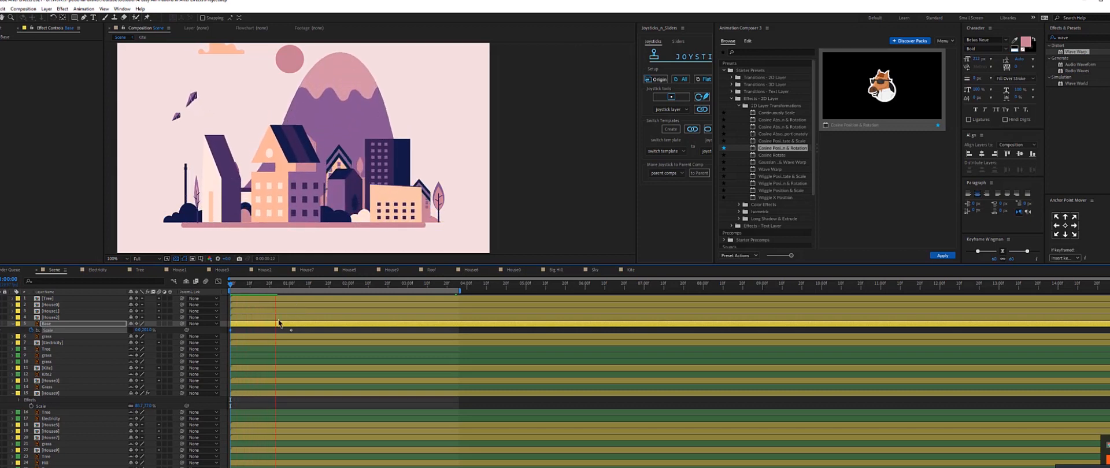
key("space")
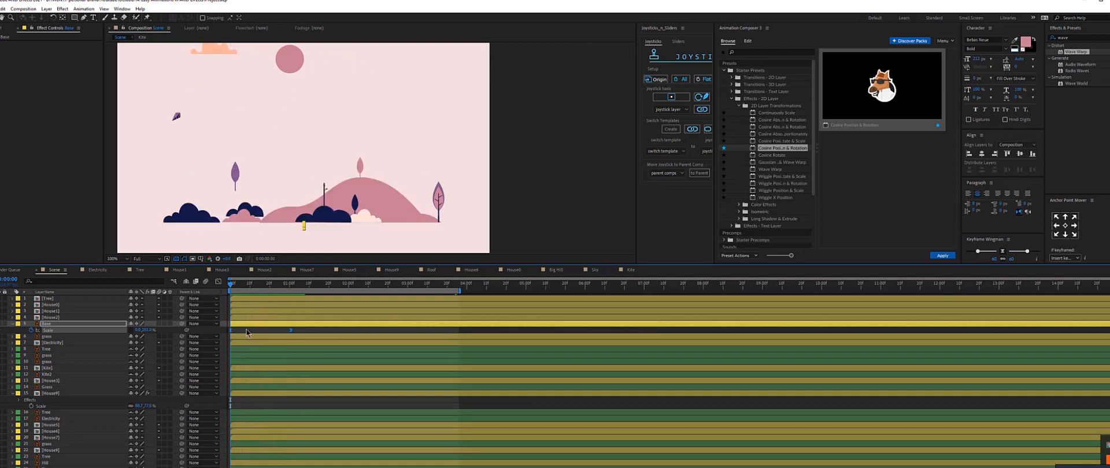
Select the grass and small tree layers and move their anchor points to the bottom centre.
left_click(56, 350)
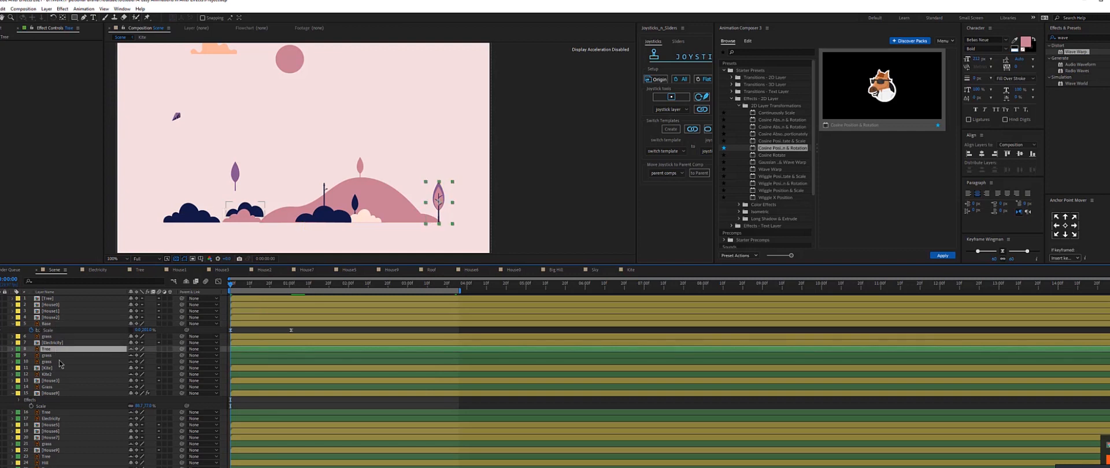
left_click(50, 356)
left_click(51, 362, "ctrl")
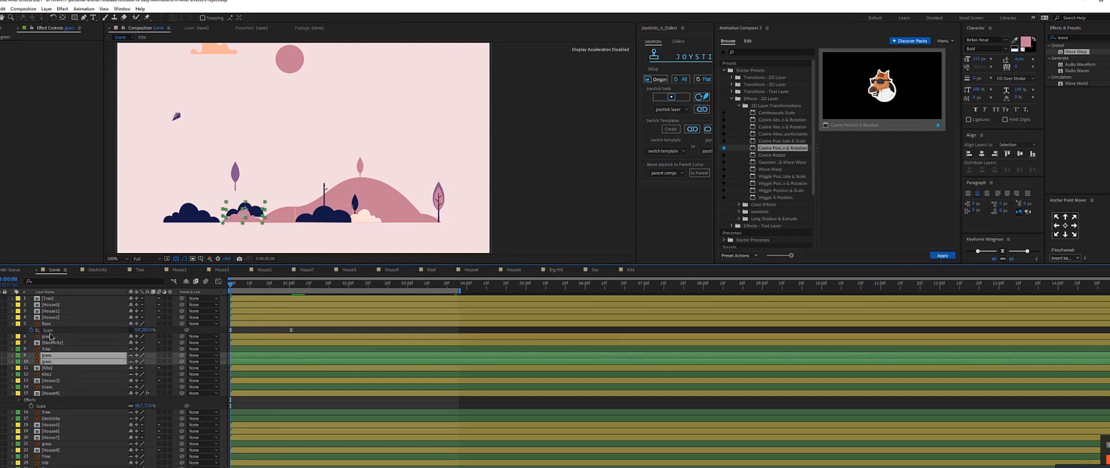
left_click(50, 332, "ctrl")
left_click(50, 336, "ctrl")
left_click(49, 325, "ctrl")
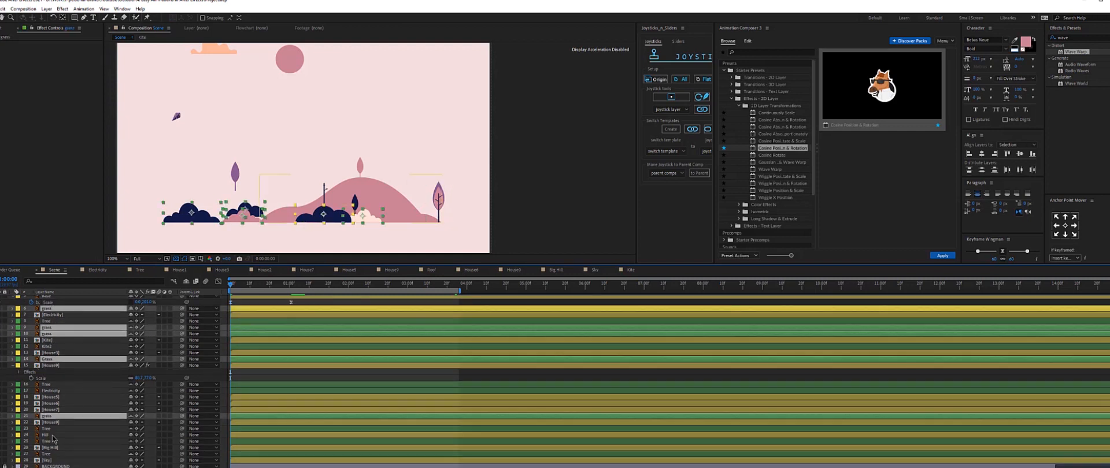
left_click(53, 436, "ctrl")
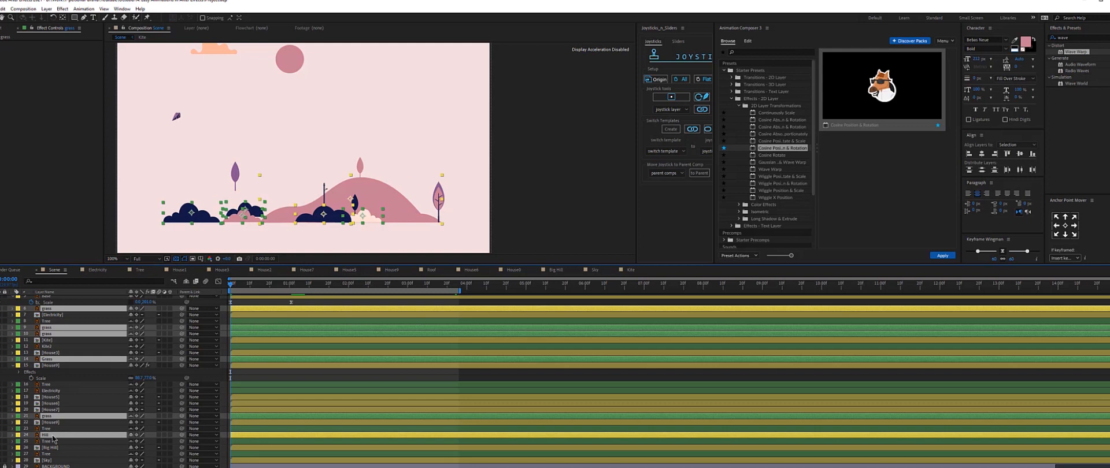
left_click(1066, 235)
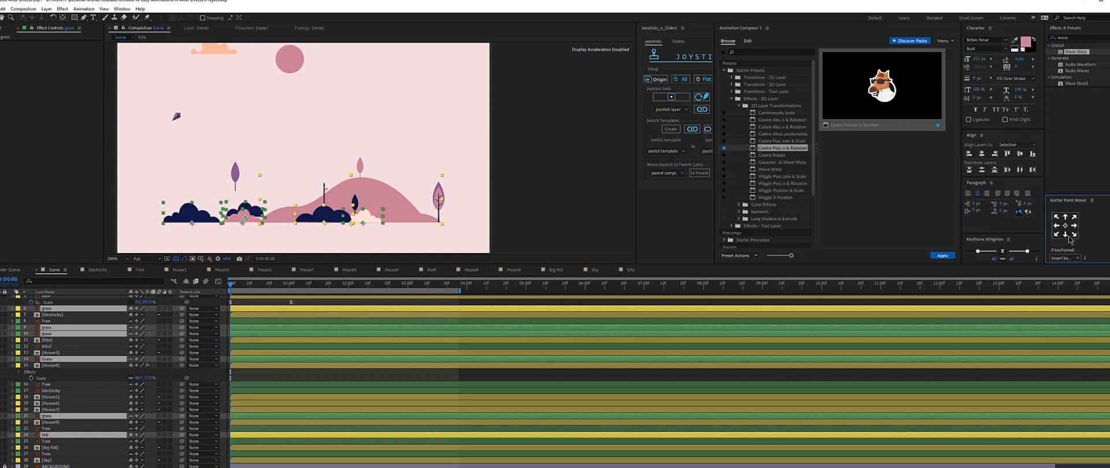
Animate the selected grass and tree layers' Scale growing from 0 and preview the result.
key("s")
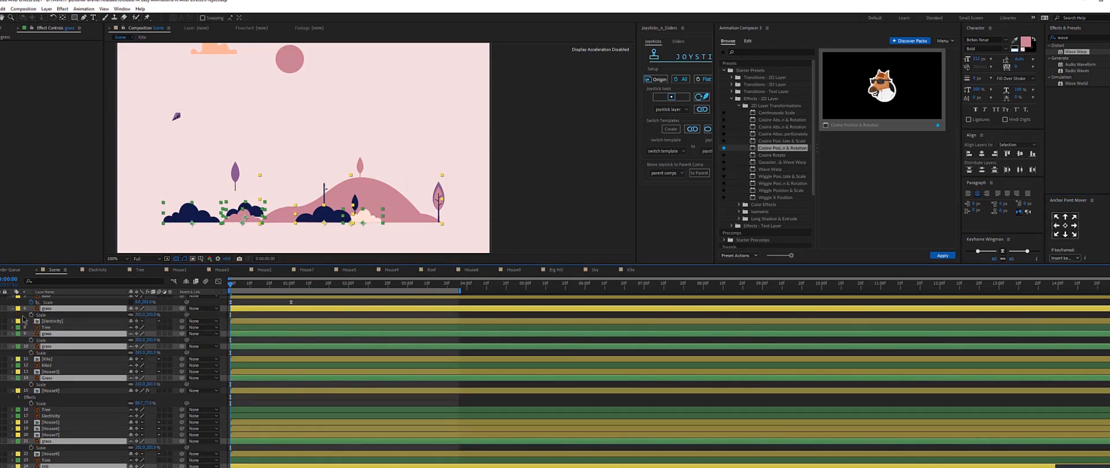
left_click(37, 315)
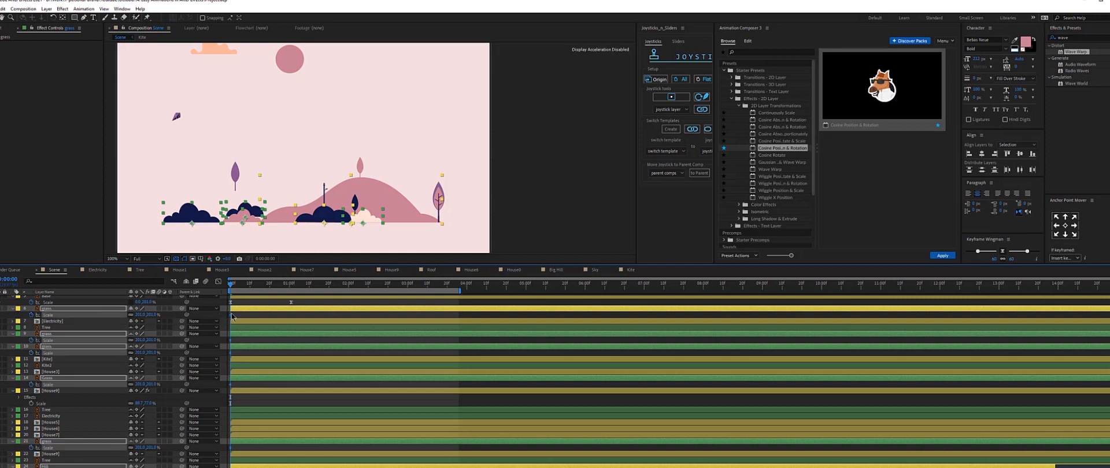
left_click_drag(266, 314, 291, 314)
left_click(262, 291)
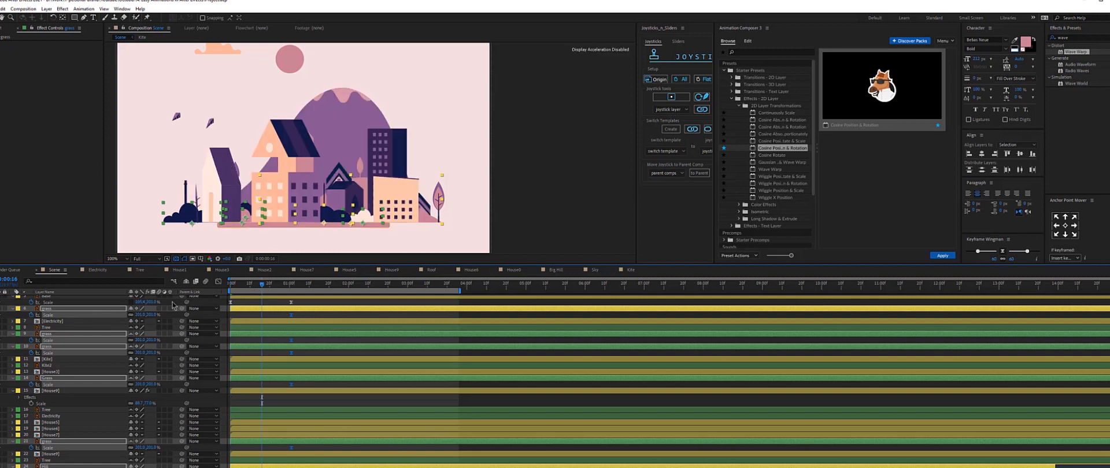
left_click(149, 316)
type("0")
key("Return")
key("space")
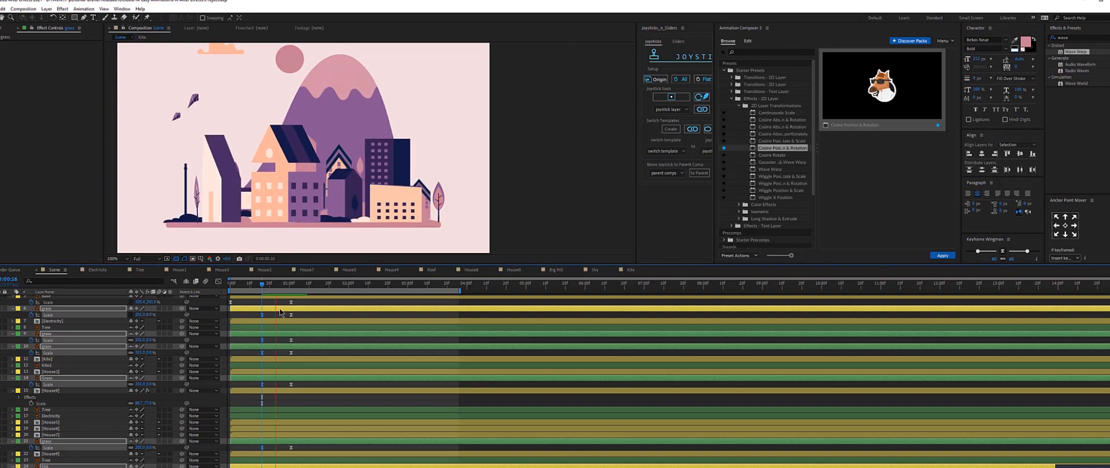
key("space")
key("space")
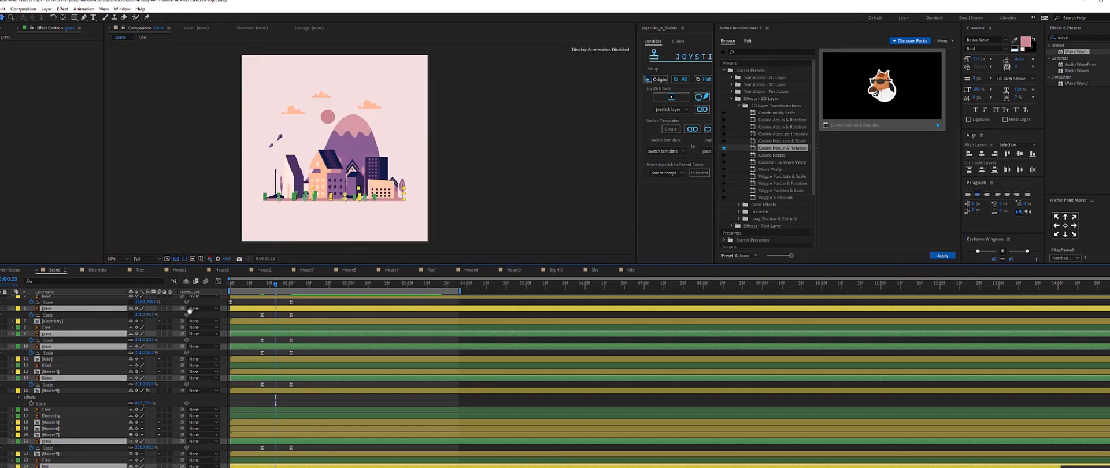
Add an overshoot Scale keyframe of 215 between the grass and tree keyframes, then preview.
left_click(154, 316)
type("215")
key("Return")
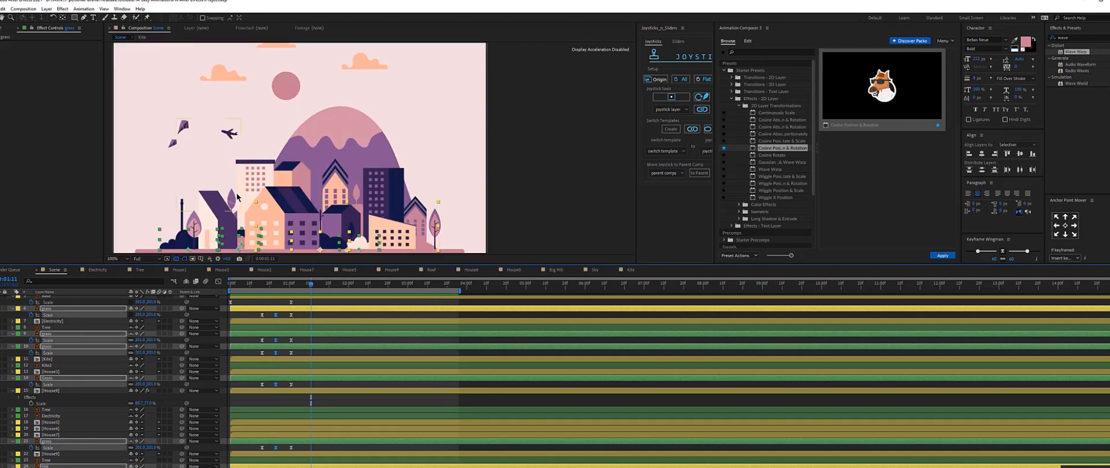
left_click(307, 305)
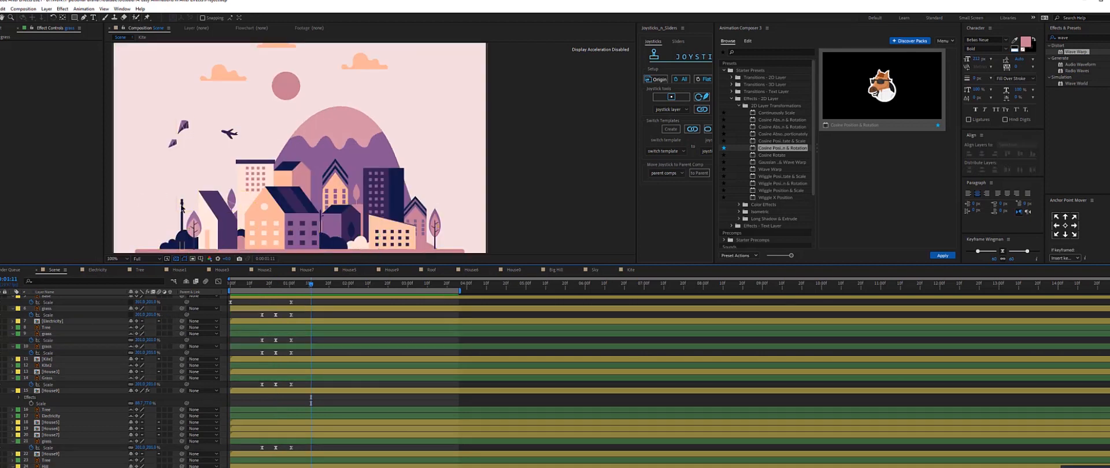
key("space")
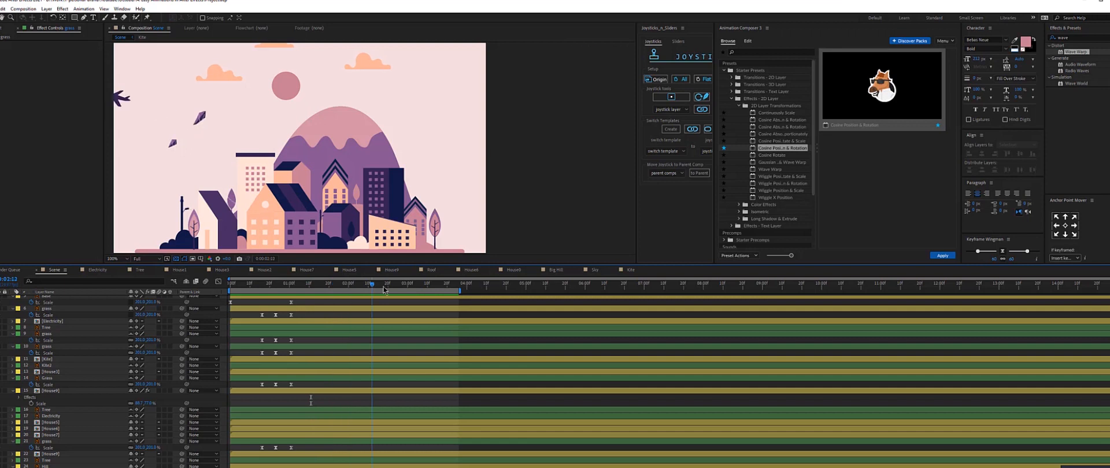
Duplicate the Electricity layer, move the copy lower in the layer stack and reposition its pole.
left_click(56, 327)
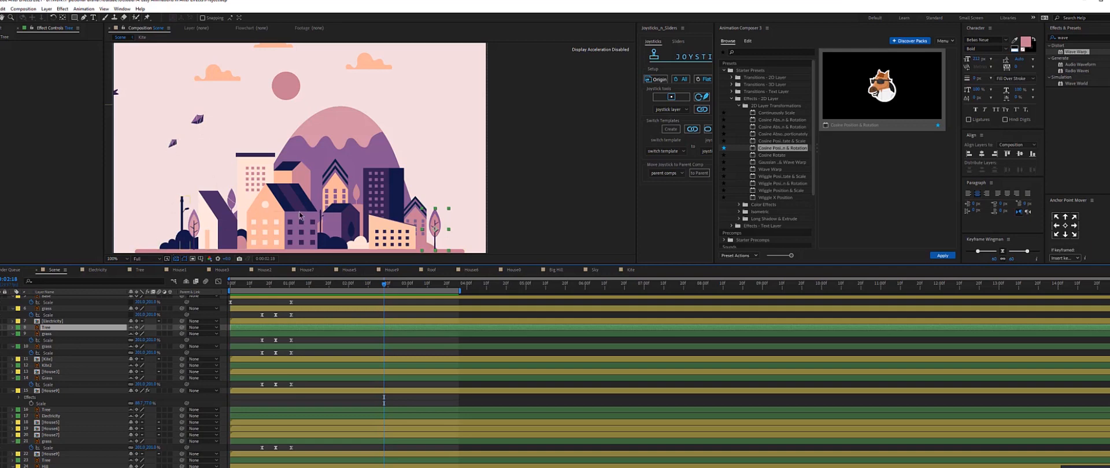
left_click(51, 416)
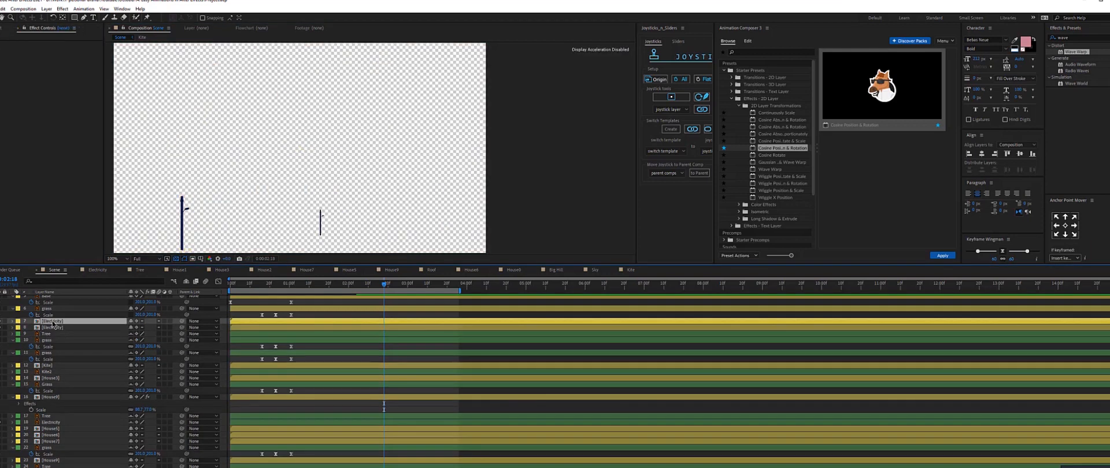
scroll(52, 370, "up", 3)
left_click(53, 322)
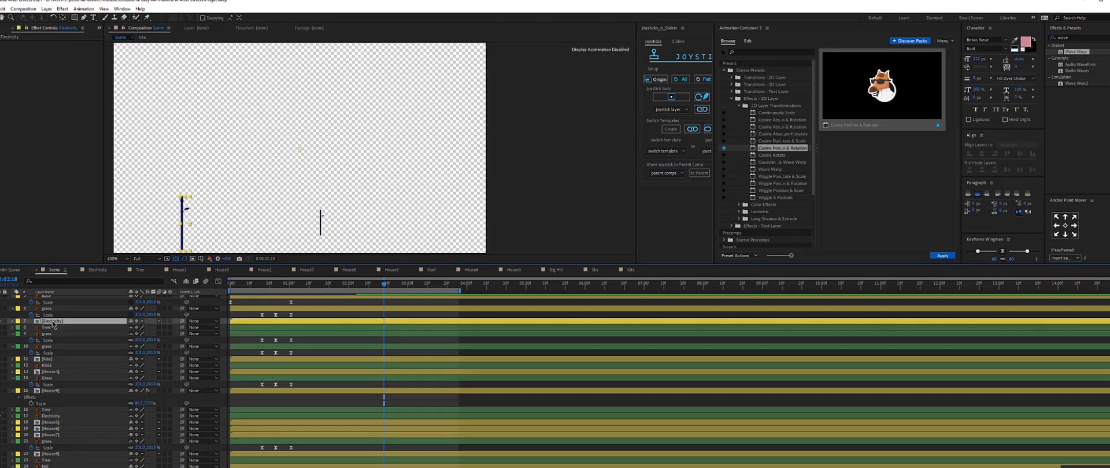
key("ctrl+d")
left_click_drag(52, 324, 52, 414)
left_click_drag(186, 224, 327, 220)
scroll(287, 234, "up", 1)
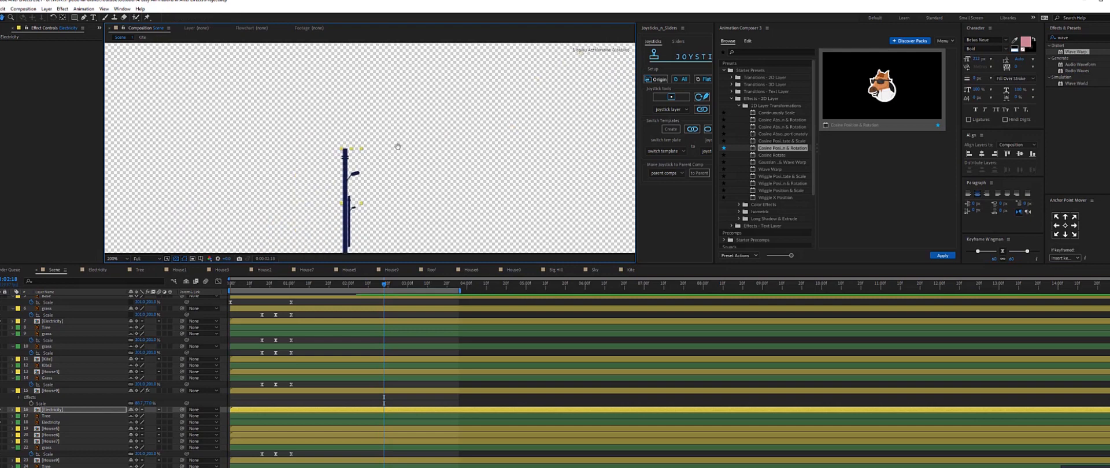
Resize the duplicated Electricity pole and delete the old lower Electricity layer.
key("s")
left_click(141, 416)
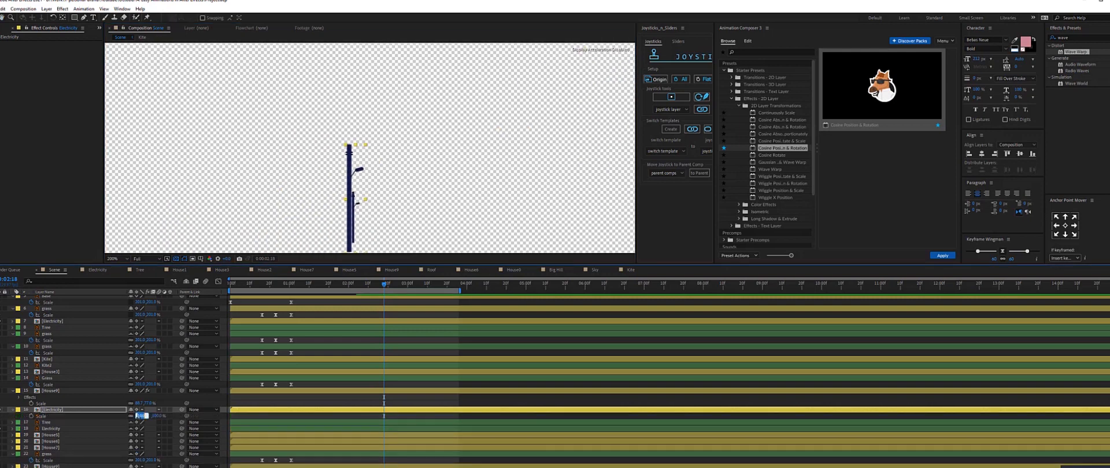
key("Return")
left_click_drag(466, 146, 355, 239)
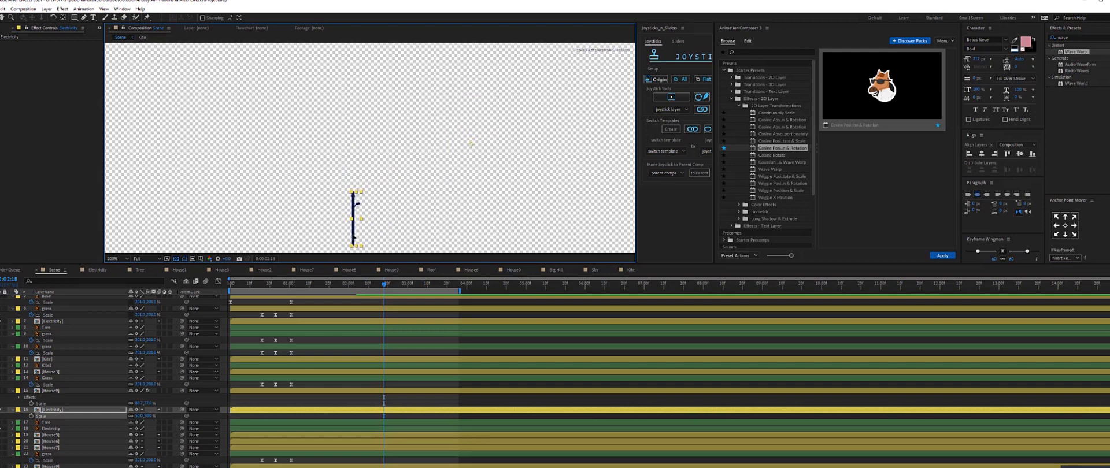
left_click(50, 429)
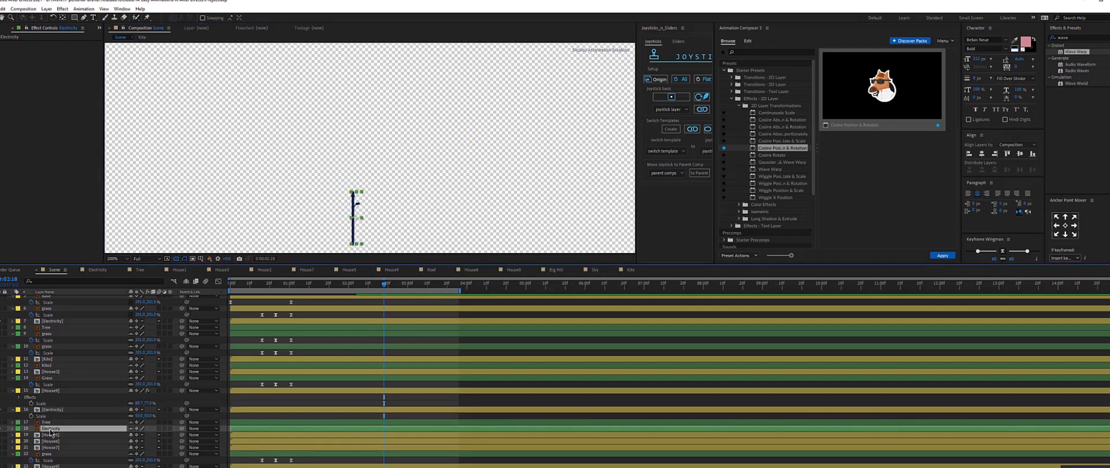
key("Delete")
Find and select all the Tree layers in the Scene timeline.
key("ctrl+f")
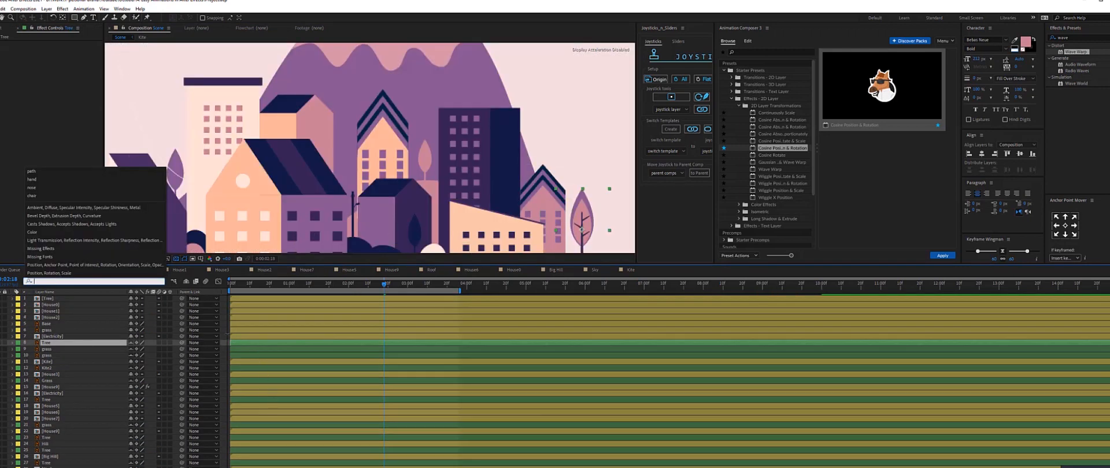
left_click(228, 334)
left_click(56, 341)
left_click(56, 342)
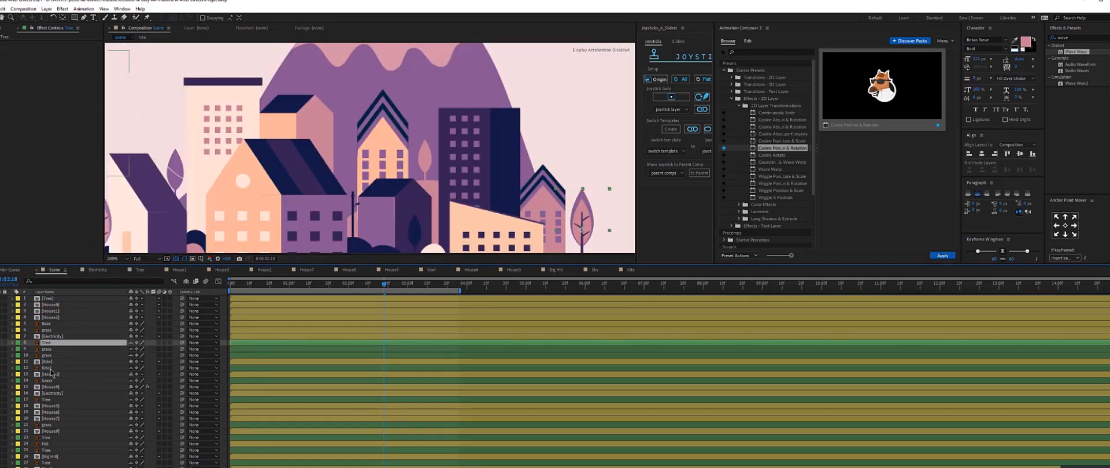
left_click(46, 399, "ctrl")
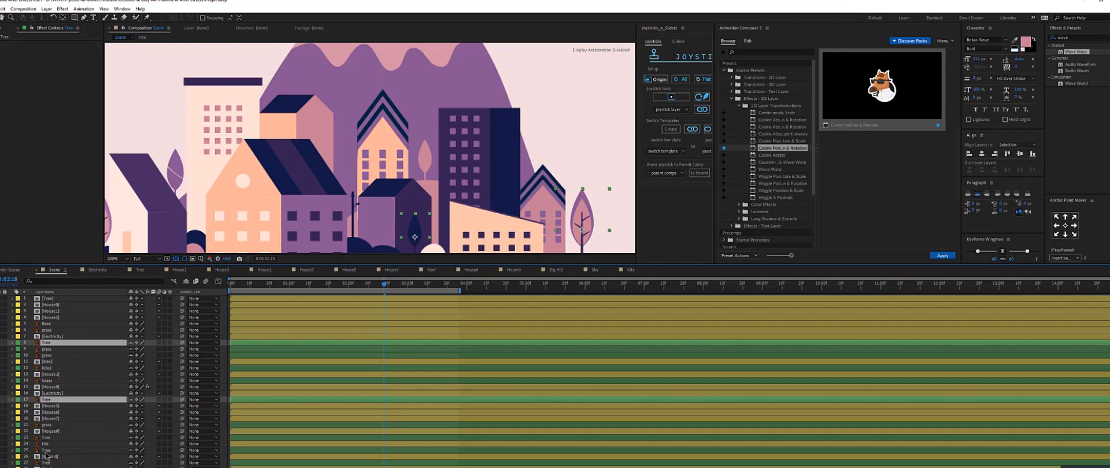
left_click(49, 439, "ctrl")
scroll(49, 444, "down", 1)
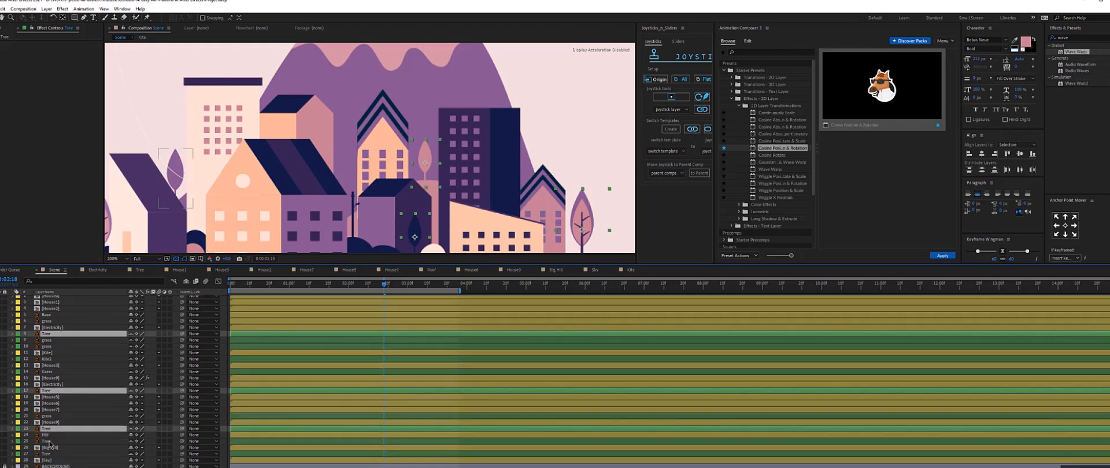
left_click(46, 441, "ctrl")
left_click(46, 454, "ctrl")
Solo the selected Tree layers and select the topmost tree layer.
left_click(2, 442)
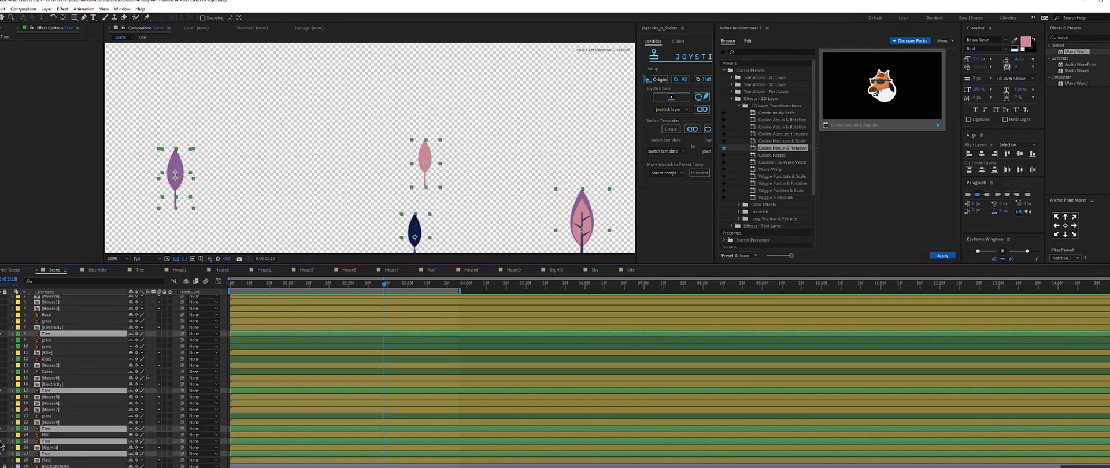
scroll(35, 370, "up", 1)
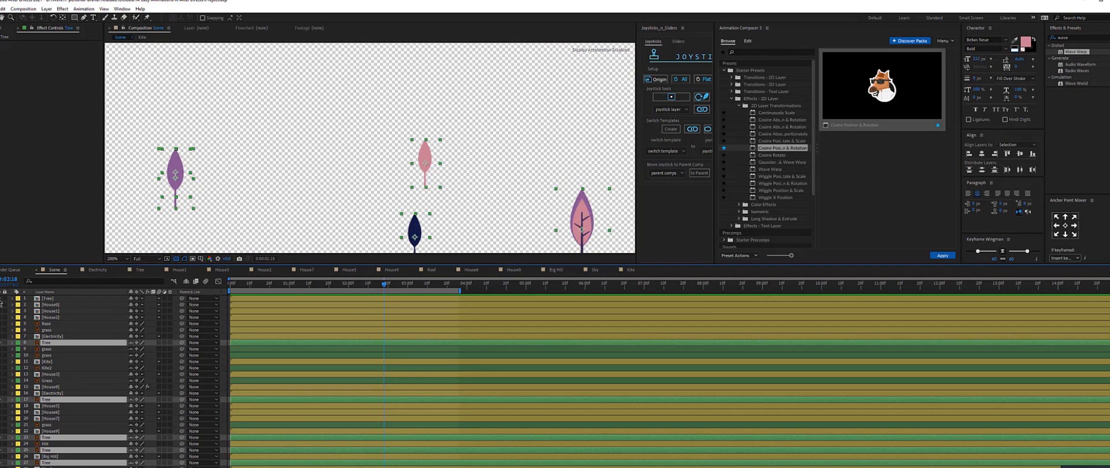
left_click(1, 299)
left_click(46, 299)
left_click_drag(239, 173, 294, 112)
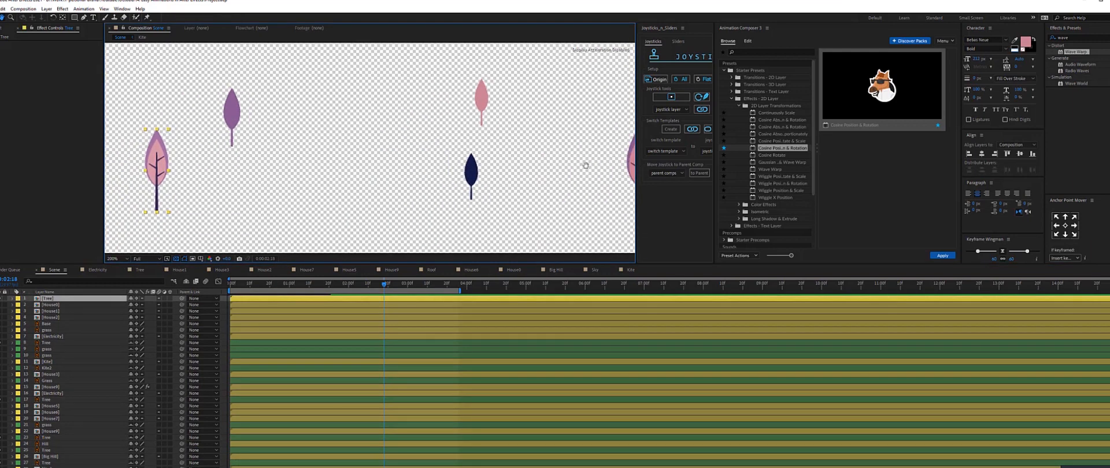
left_click_drag(586, 166, 568, 167)
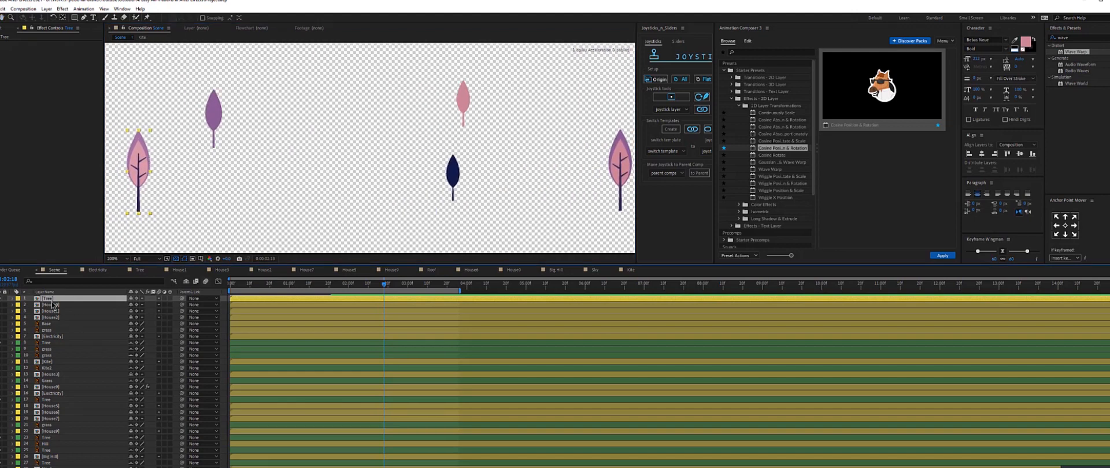
Duplicate the top Tree layer, move the copy lower in the stack, place it at the scene's right edge, and delete the old tree layer.
key("ctrl+d")
left_click(47, 349)
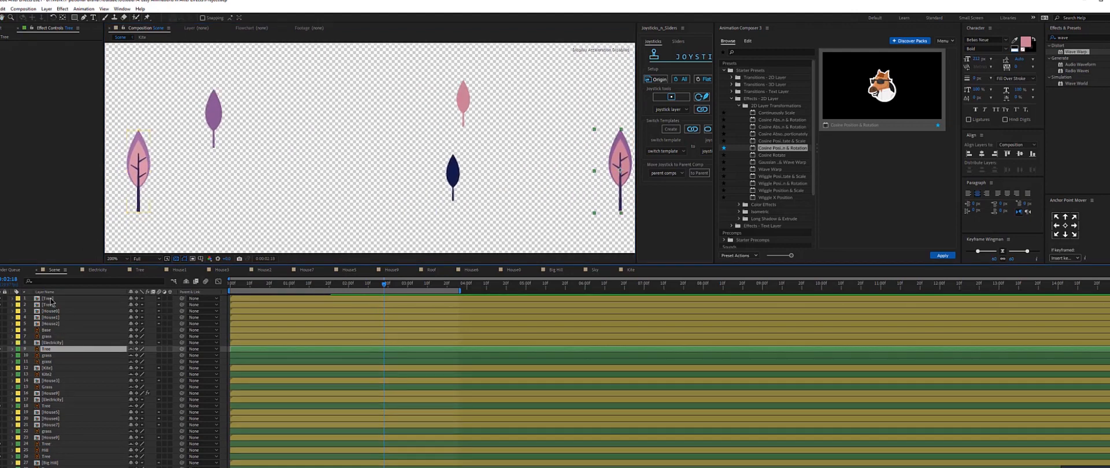
left_click_drag(47, 299, 48, 345)
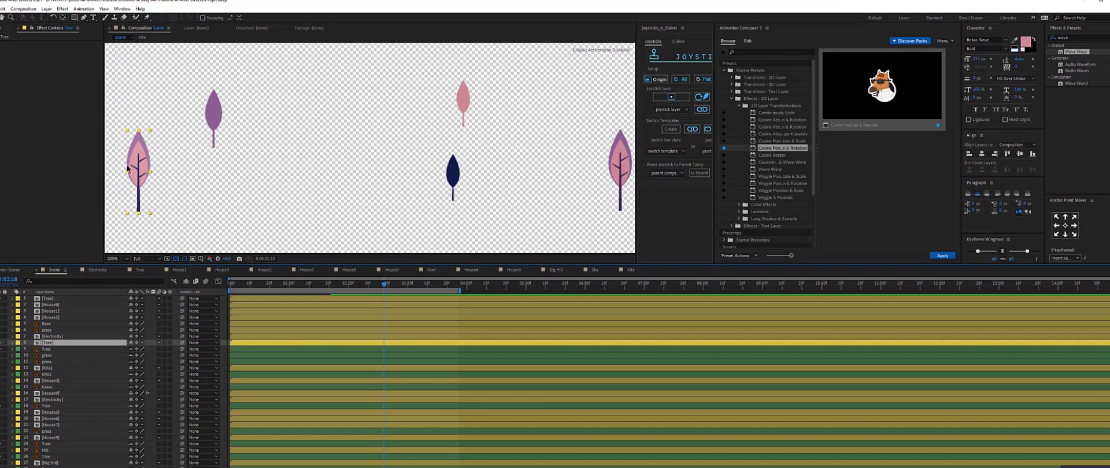
left_click_drag(127, 168, 617, 159)
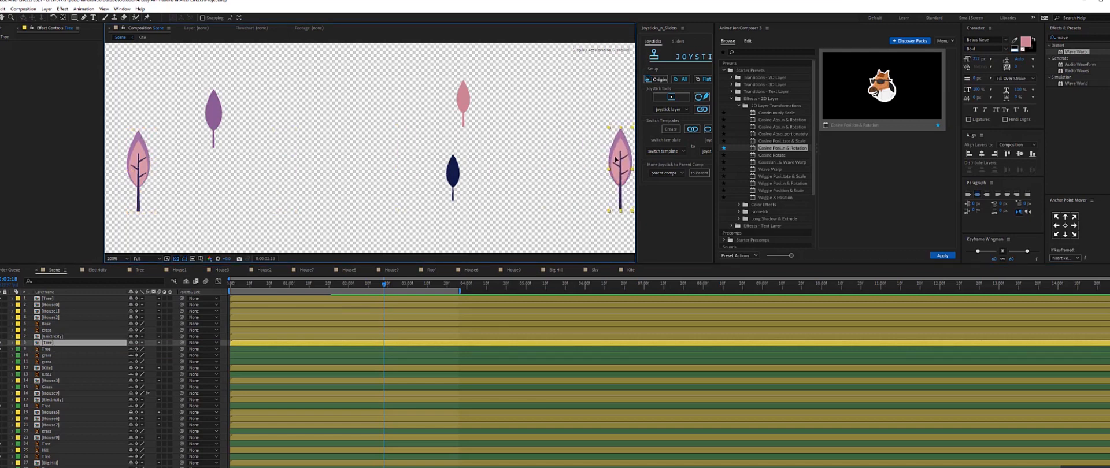
left_click(42, 351)
key("Delete")
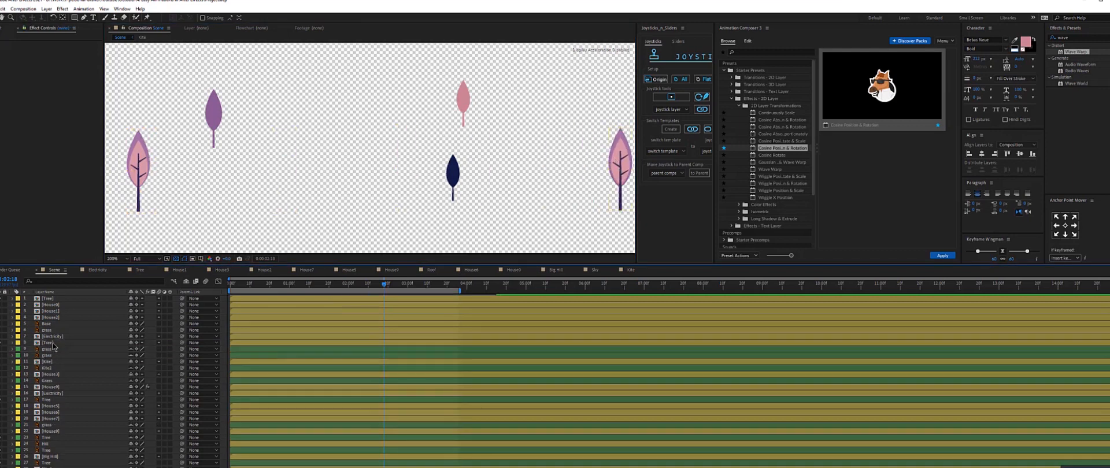
Duplicate the right-hand tree again, position the copy beside the dark tree and shrink it.
left_click(52, 342)
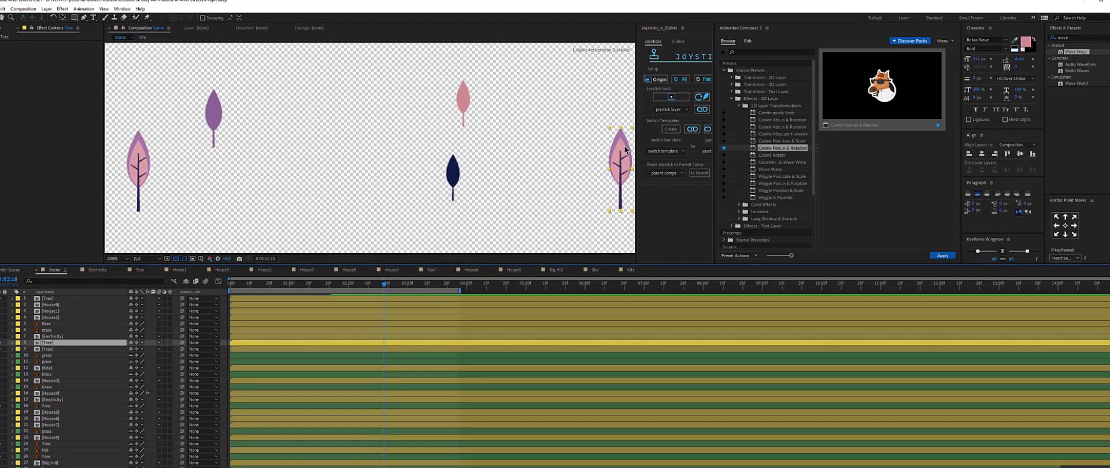
key("ctrl+d")
left_click_drag(624, 146, 479, 147)
left_click(46, 406)
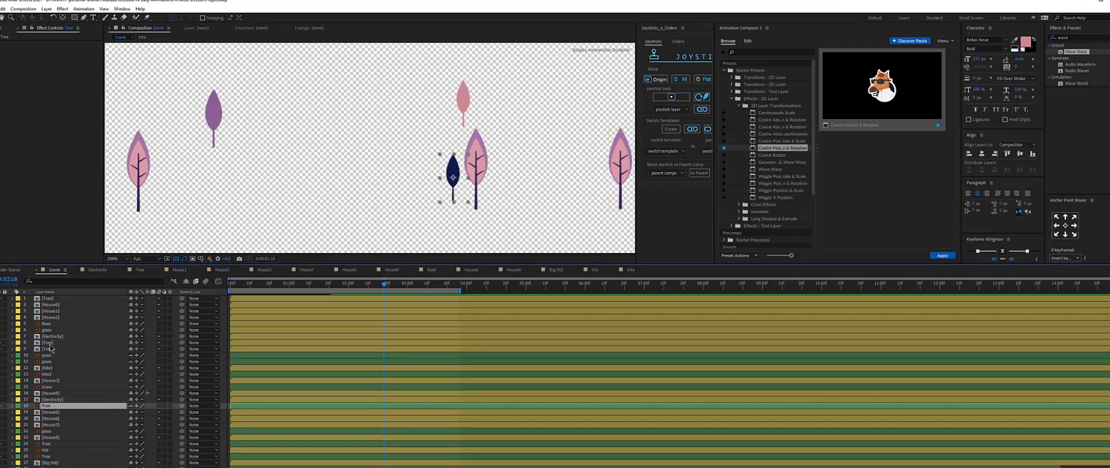
left_click(50, 343)
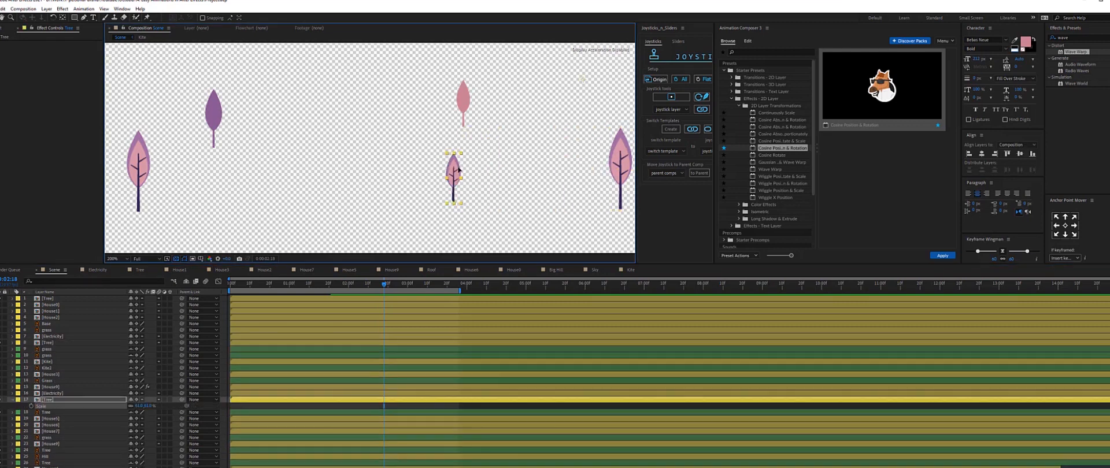
left_click_drag(459, 167, 470, 170)
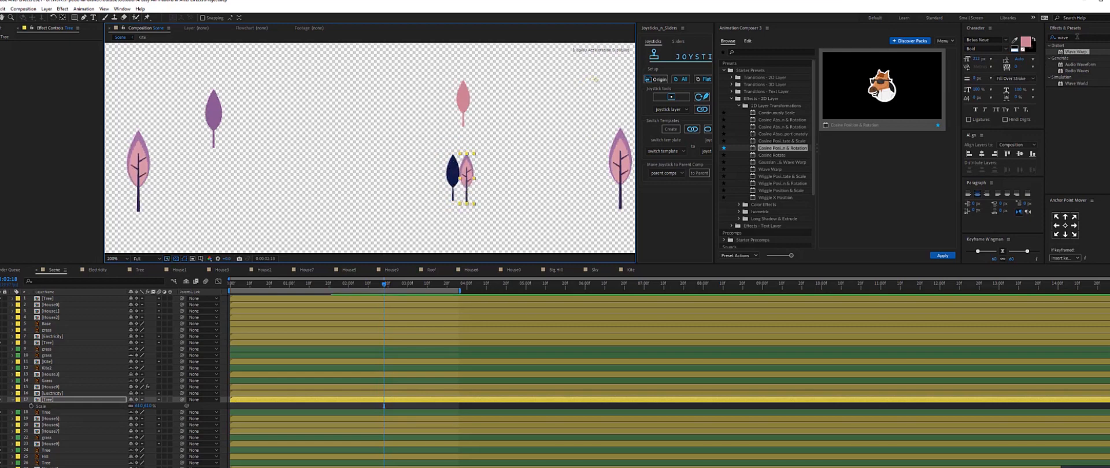
Apply the Fill effect to the small tree copy and tuck it beside the dark tree.
left_click(1077, 37)
type("fill")
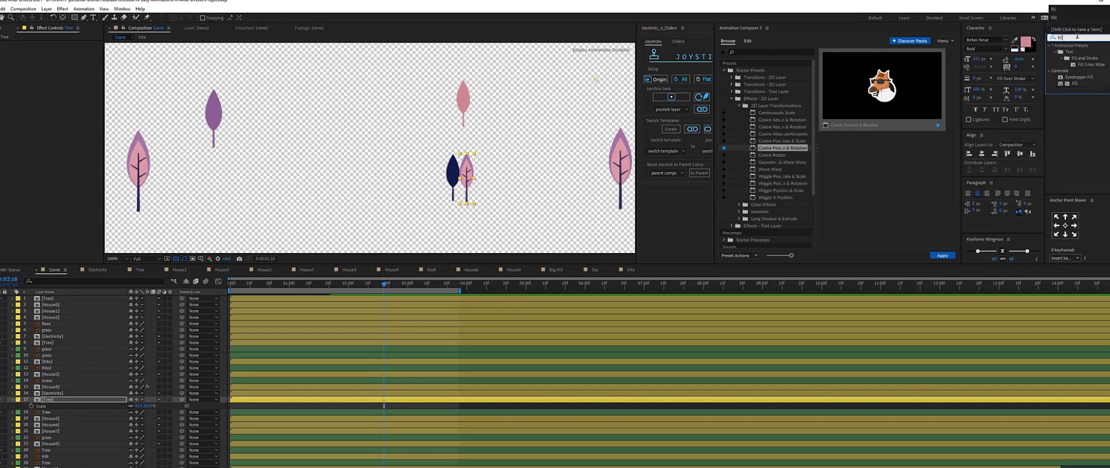
left_click_drag(1074, 84, 58, 400)
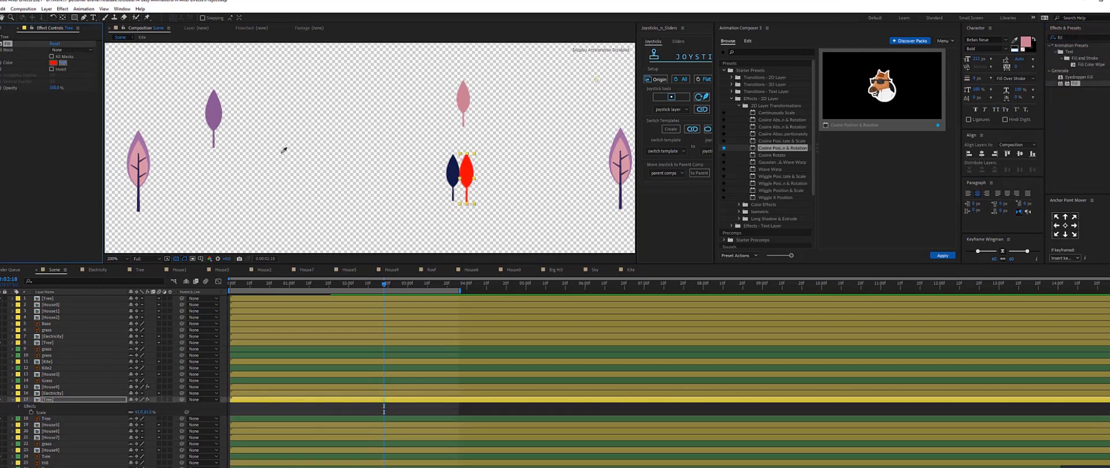
left_click_drag(469, 177, 457, 176)
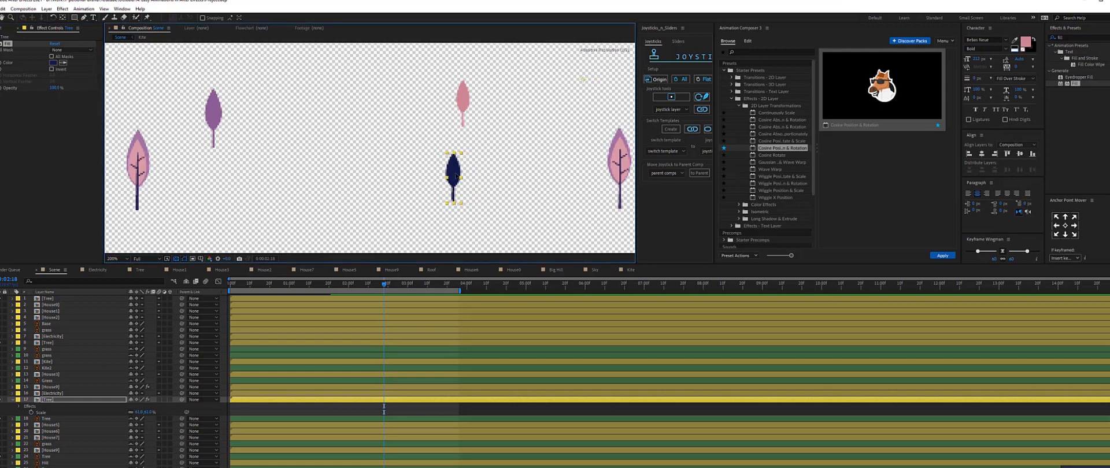
Delete the extra Tree layer below it and zoom out to show the whole scene.
left_click(51, 418)
key("Delete")
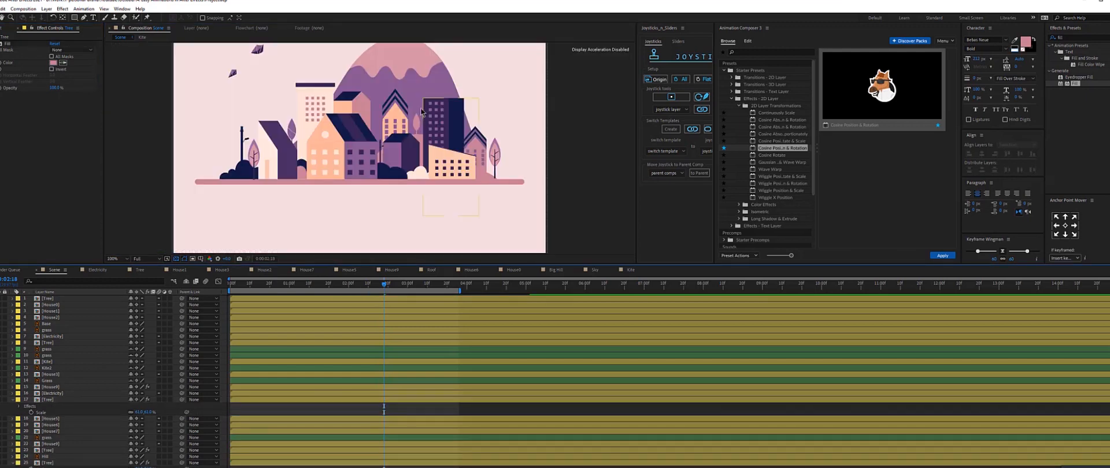
key("space")
left_click_drag(418, 116, 379, 145)
key("comma")
key("comma")
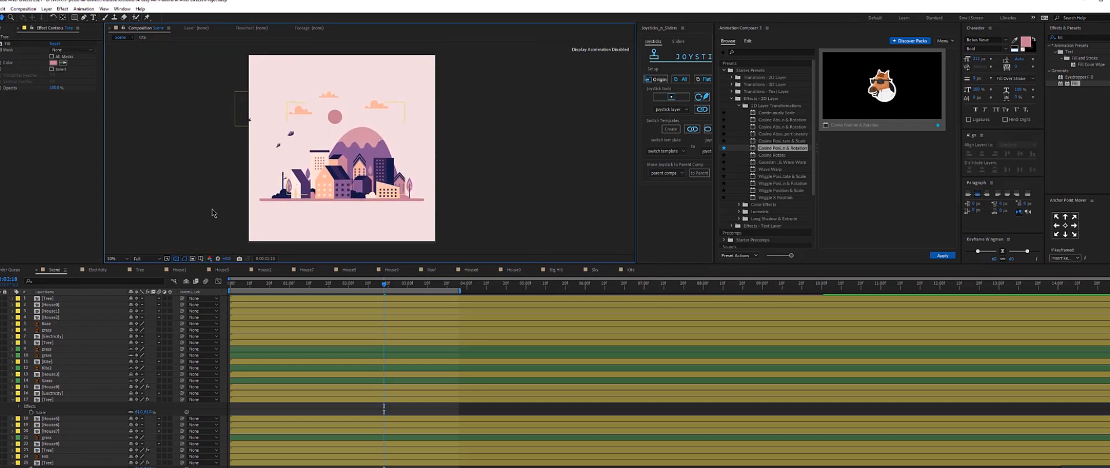
Move the Base layer to the top of the layer stack.
left_click(66, 331)
left_click(56, 325)
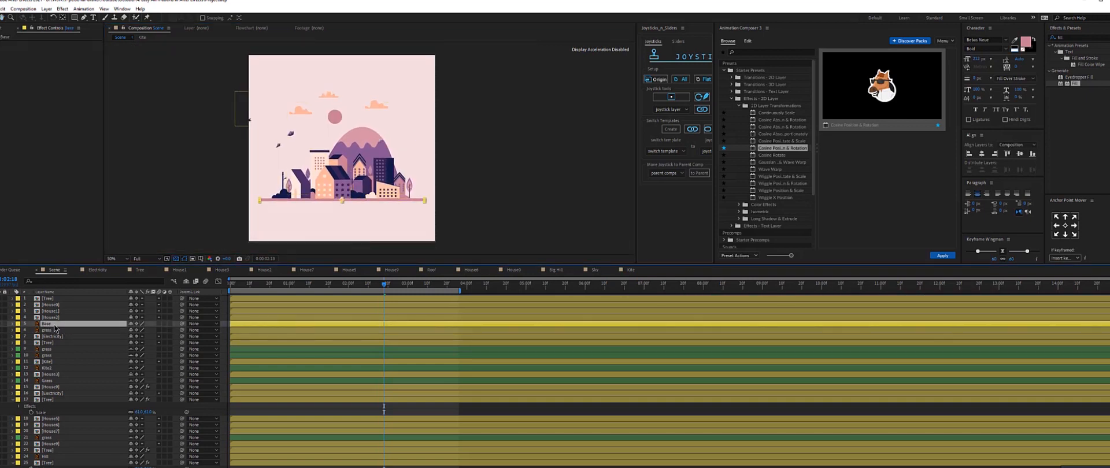
left_click_drag(56, 326, 53, 298)
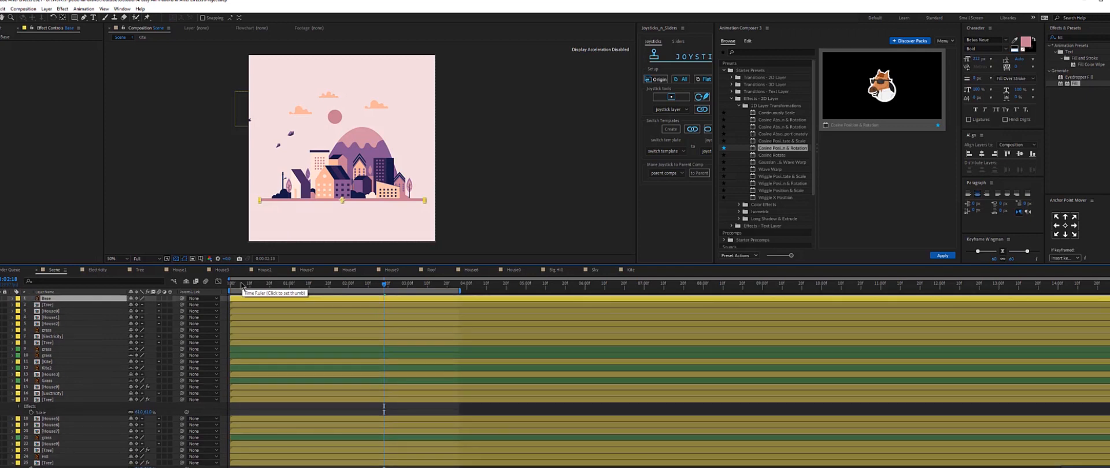
Preview the scene animation from near the start and select the upper House layer.
left_click(241, 284)
key("space")
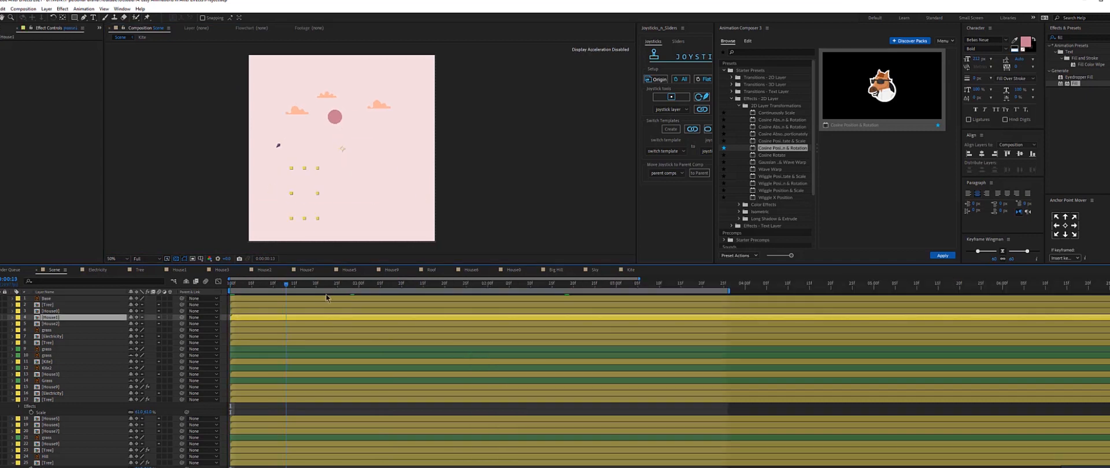
key("space")
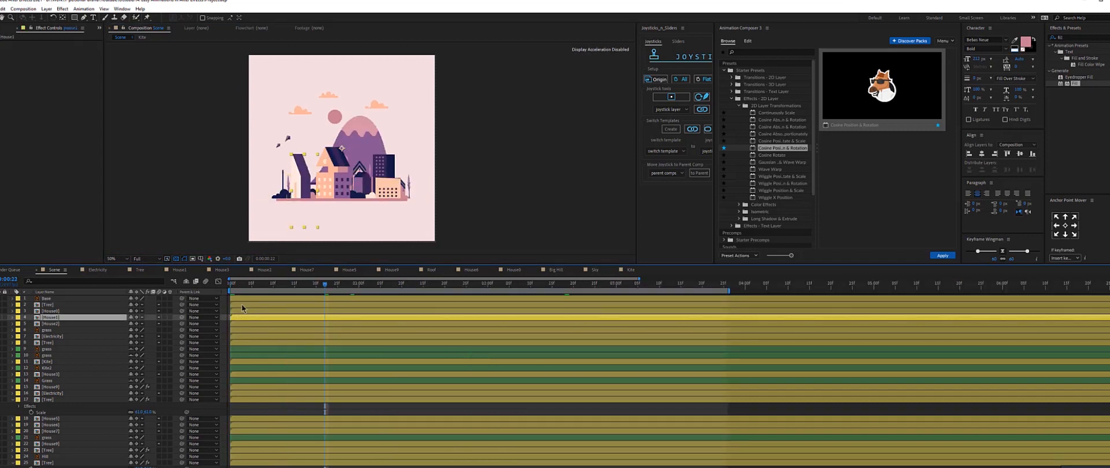
left_click(254, 304)
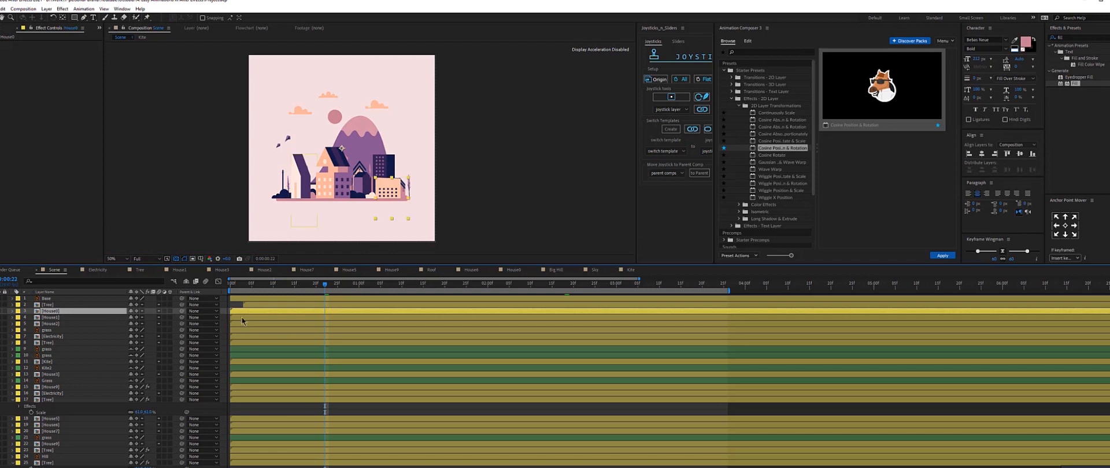